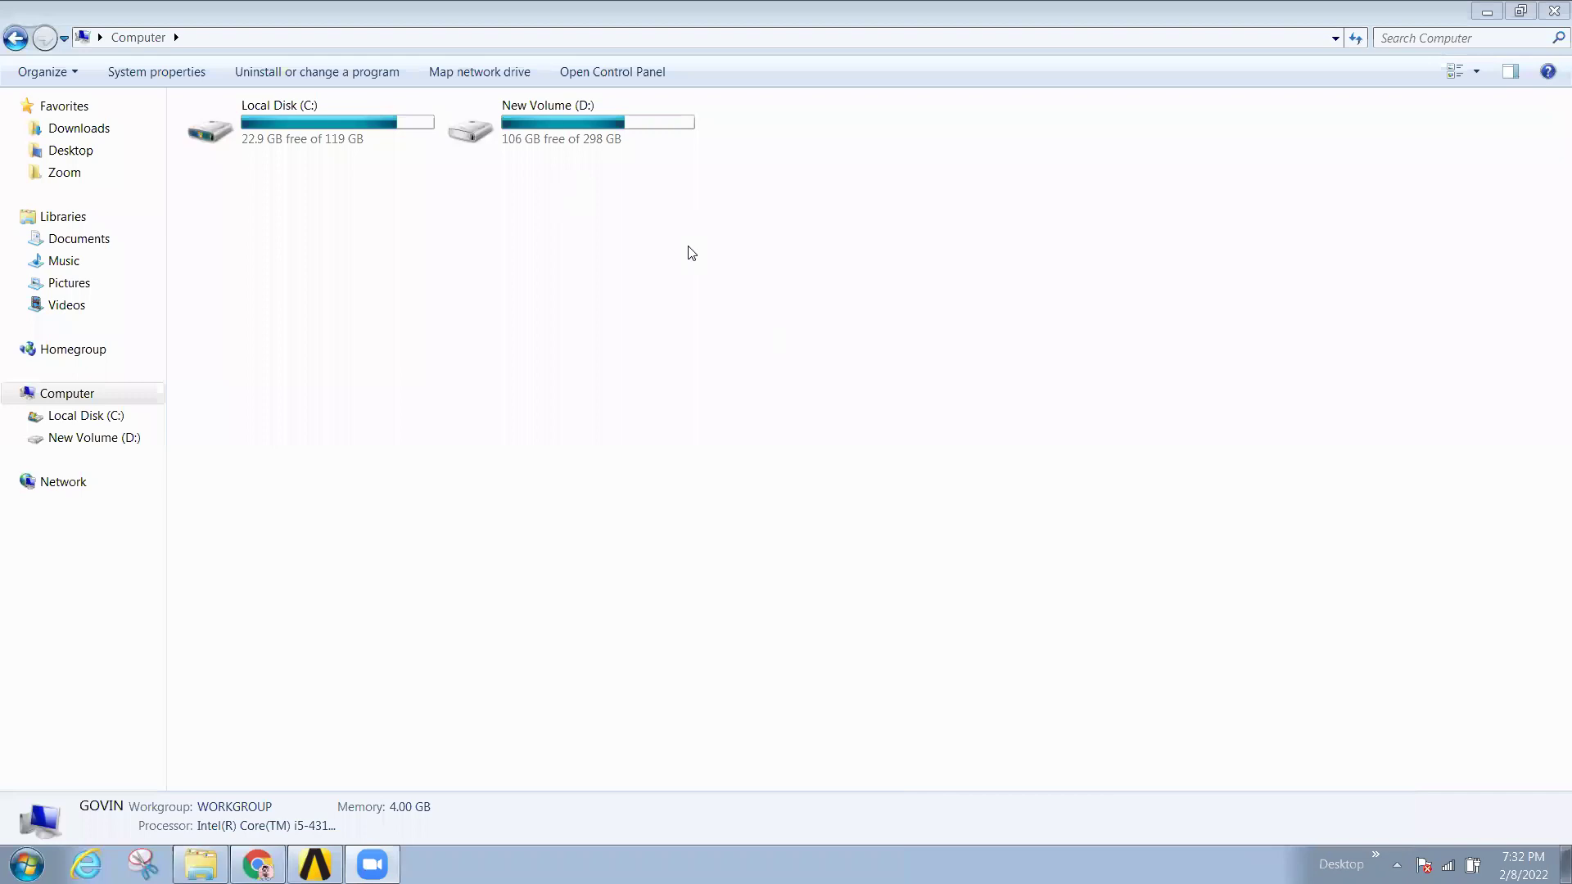
- Check the Downloads and Desktop folders for geometry files
click(79, 127)
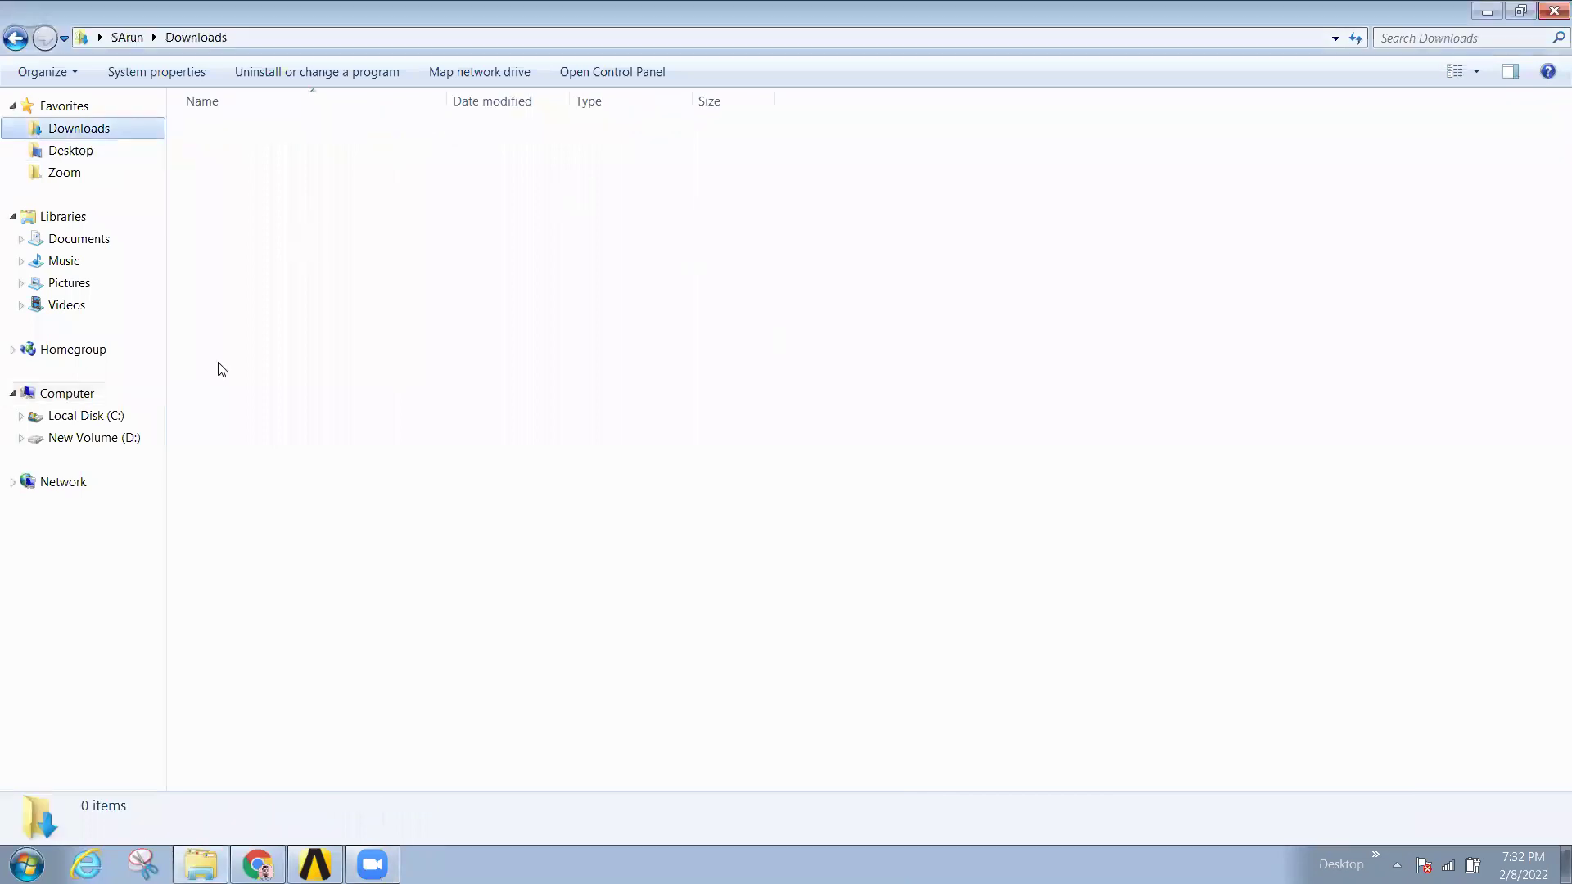
click(104, 152)
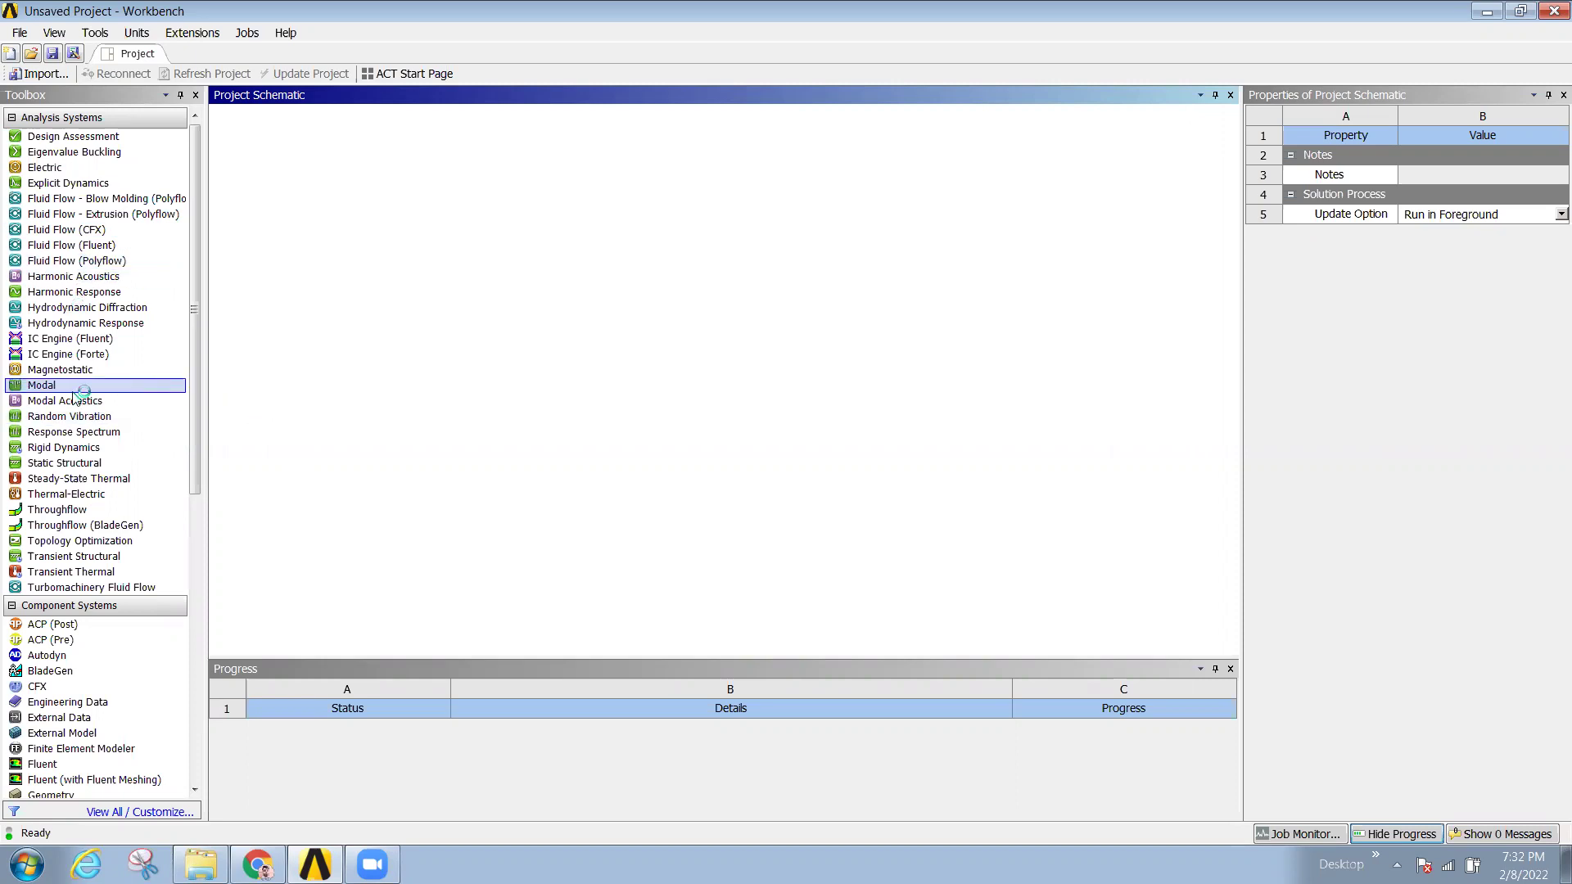
- In Ansys Workbench, add a standalone Modal analysis system to the project schematic
click(49, 384)
drag(383, 174, 305, 168)
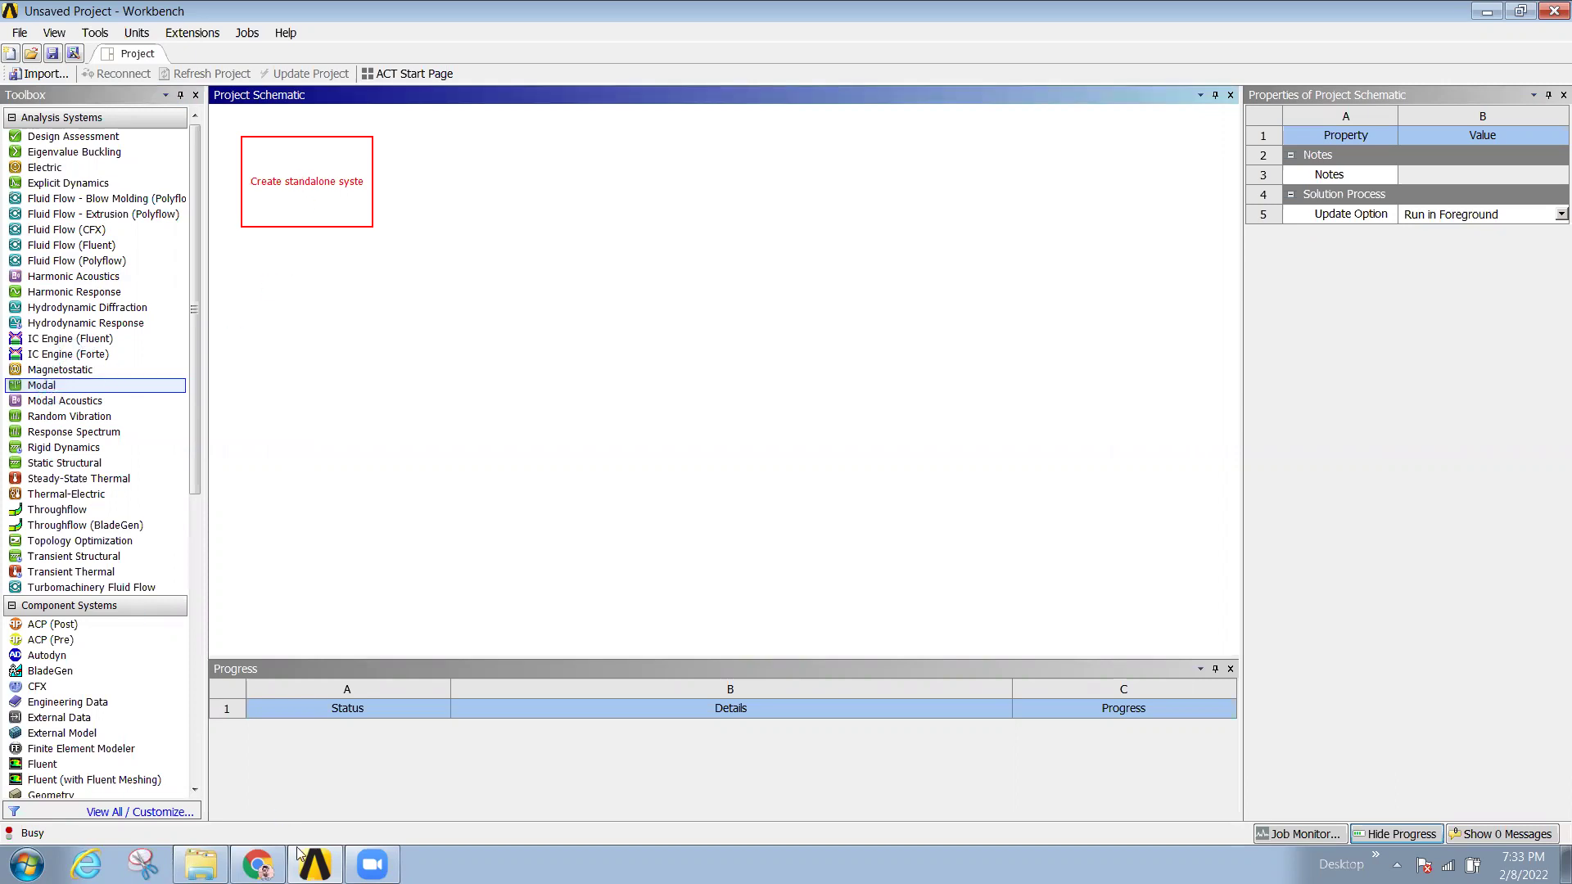
- Switch to Windows Explorer and look through the All, Ansys and Temp folders on New Volume (D:) for geometry files
mouse_move(201, 867)
click(195, 823)
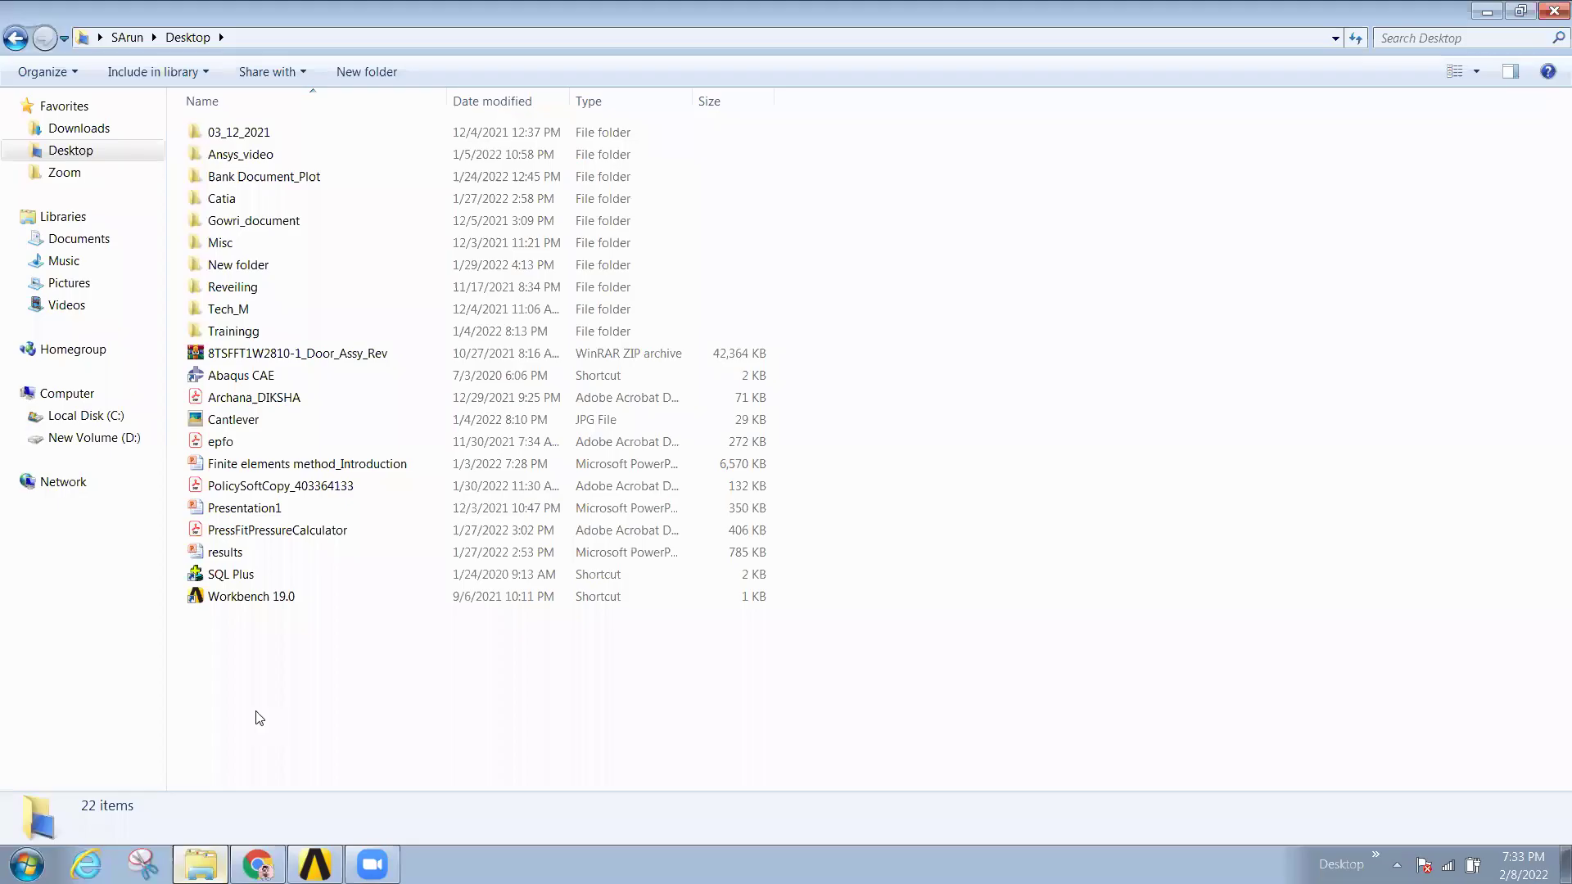
click(82, 438)
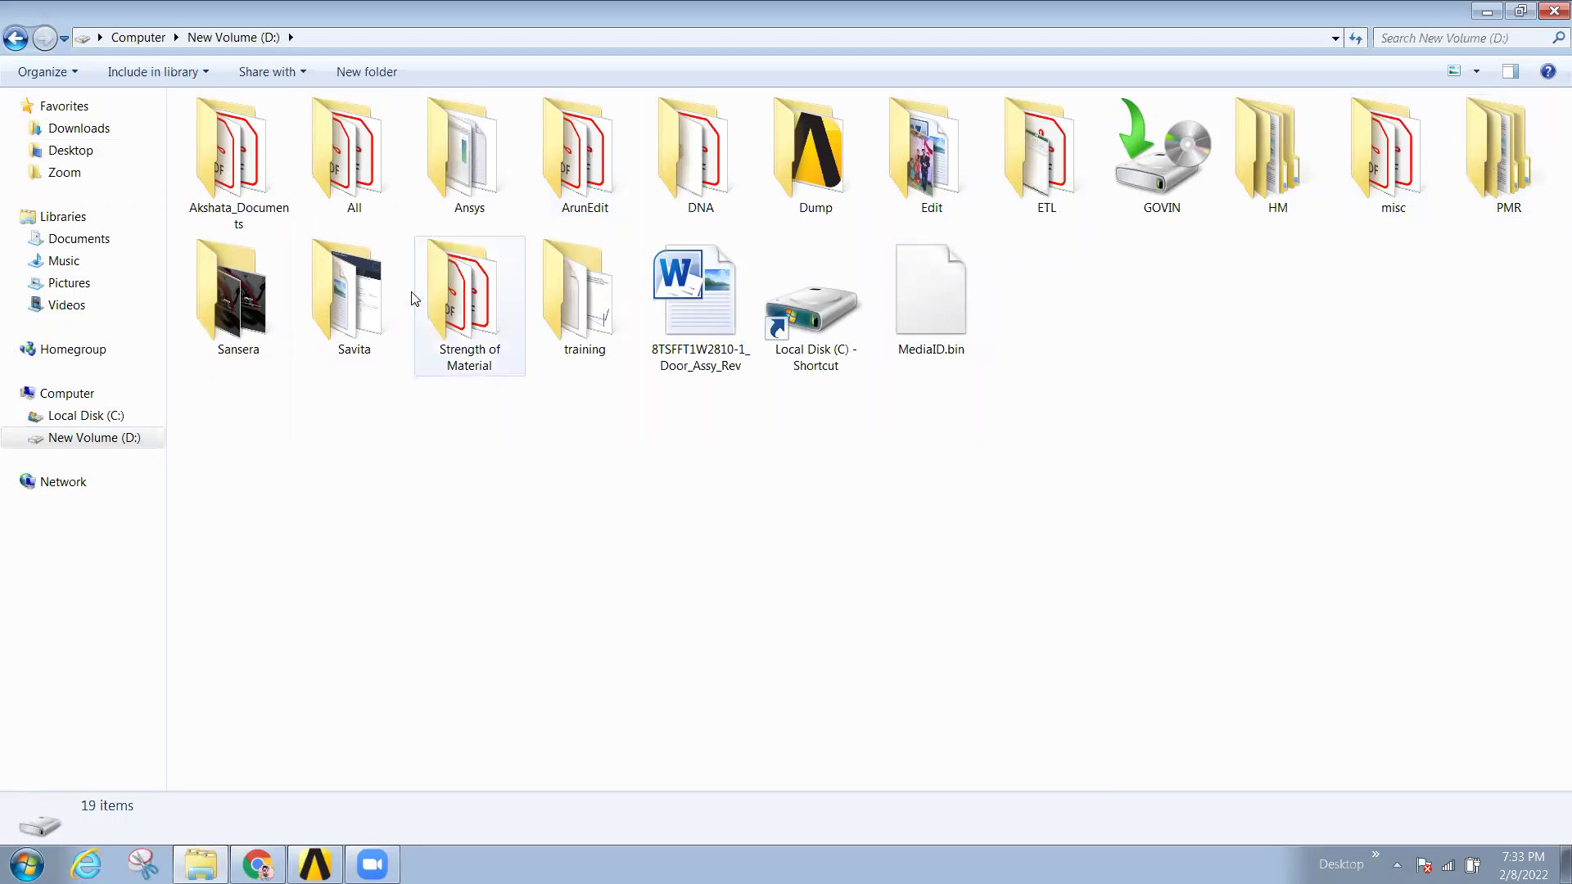
double_click(354, 176)
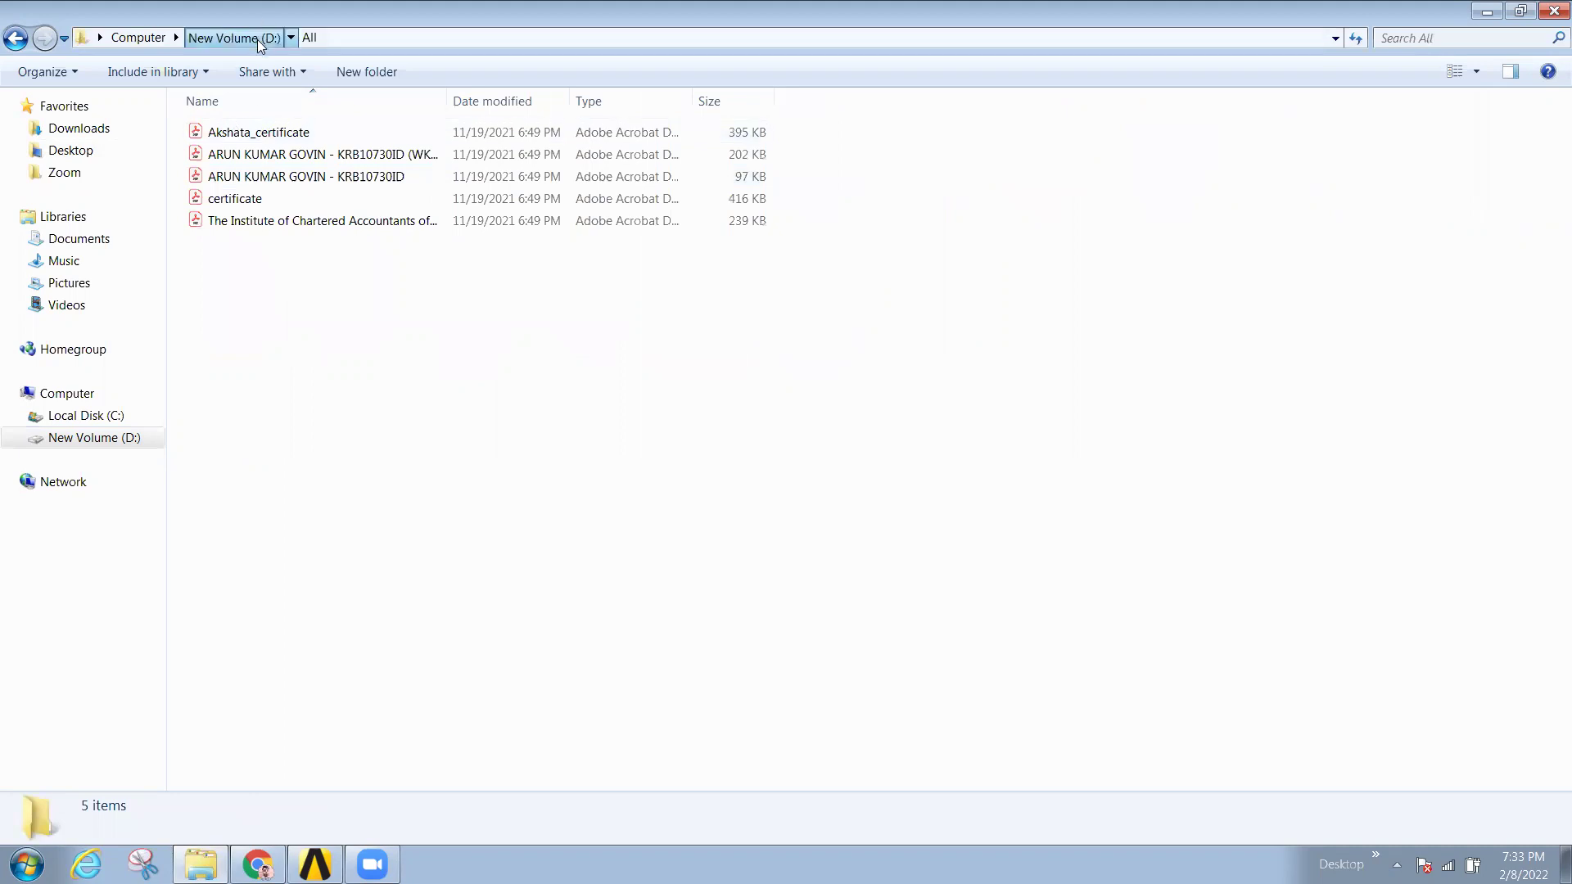
click(260, 36)
click(474, 159)
double_click(474, 166)
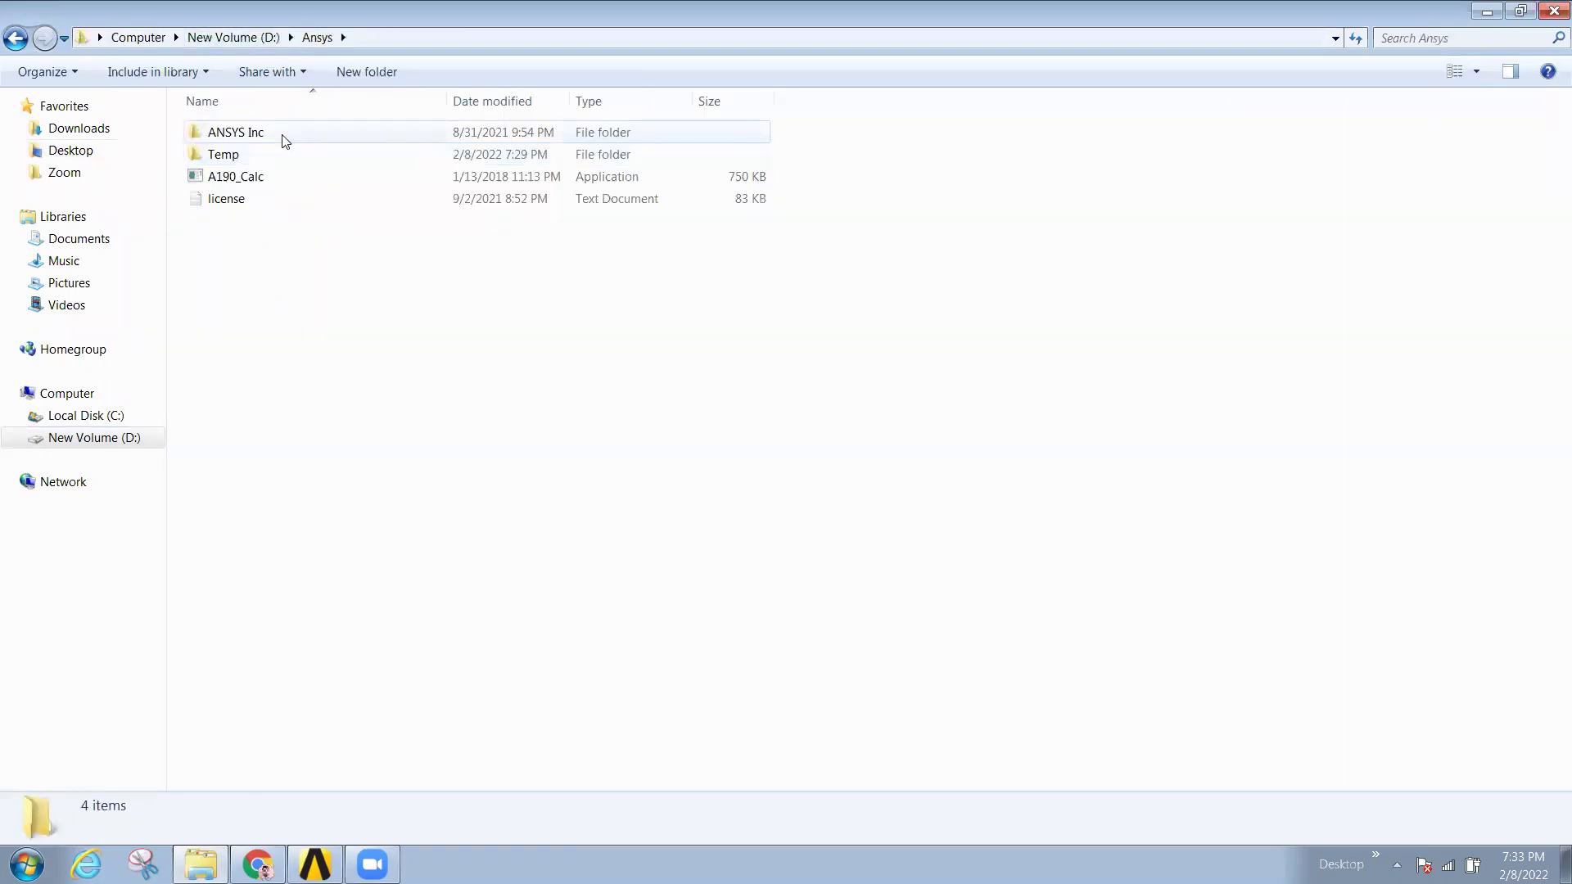
double_click(245, 154)
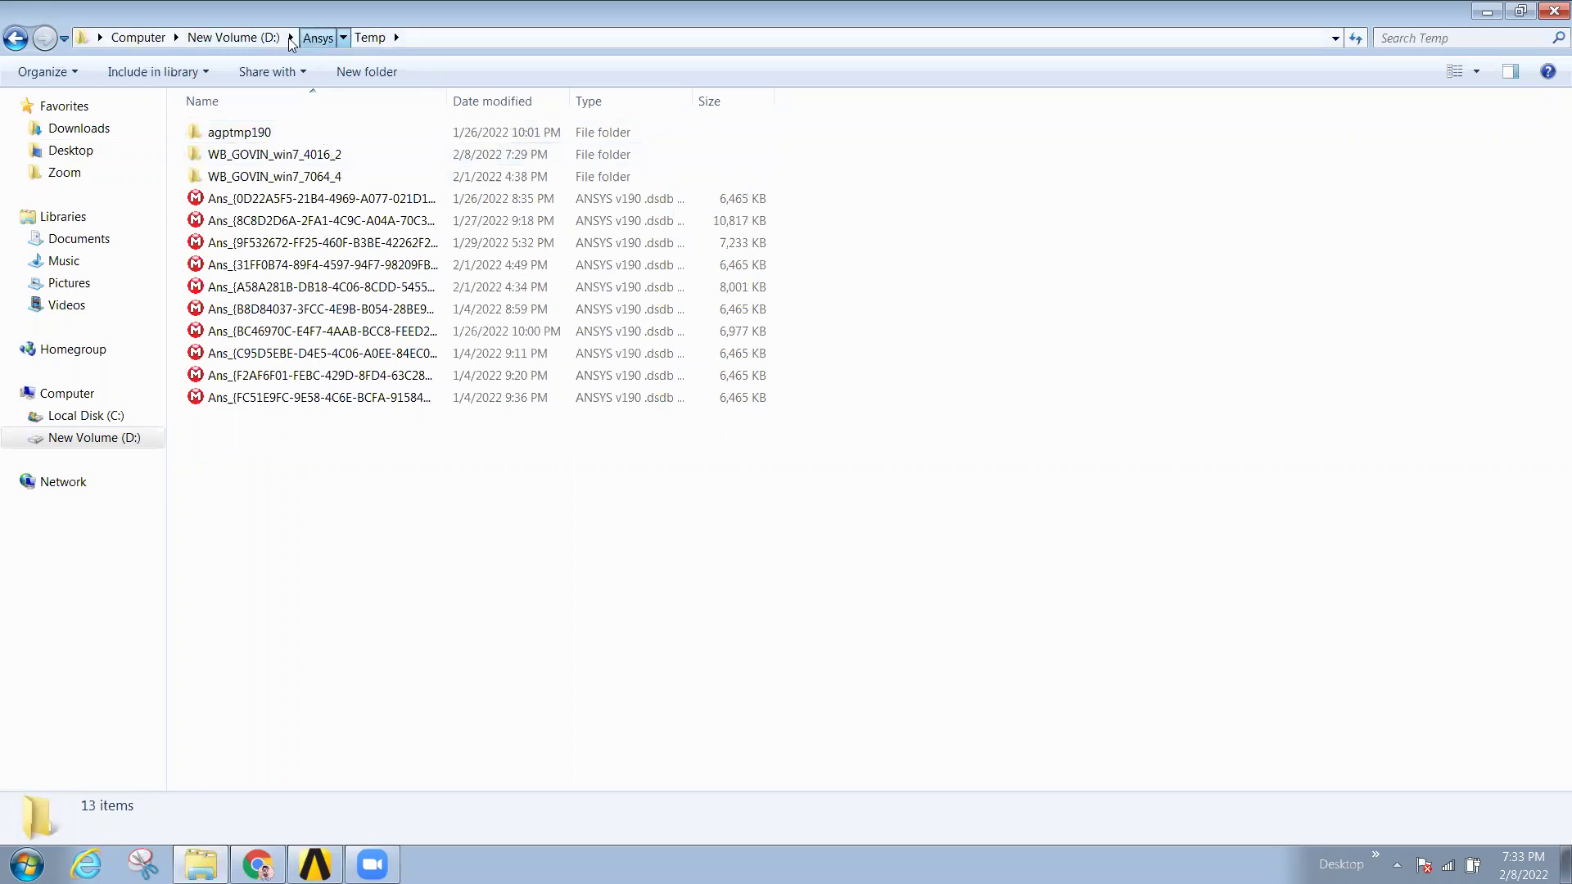
- Check more folders on New Volume (D:), including DNA and Dump, for geometry files
click(317, 37)
double_click(603, 149)
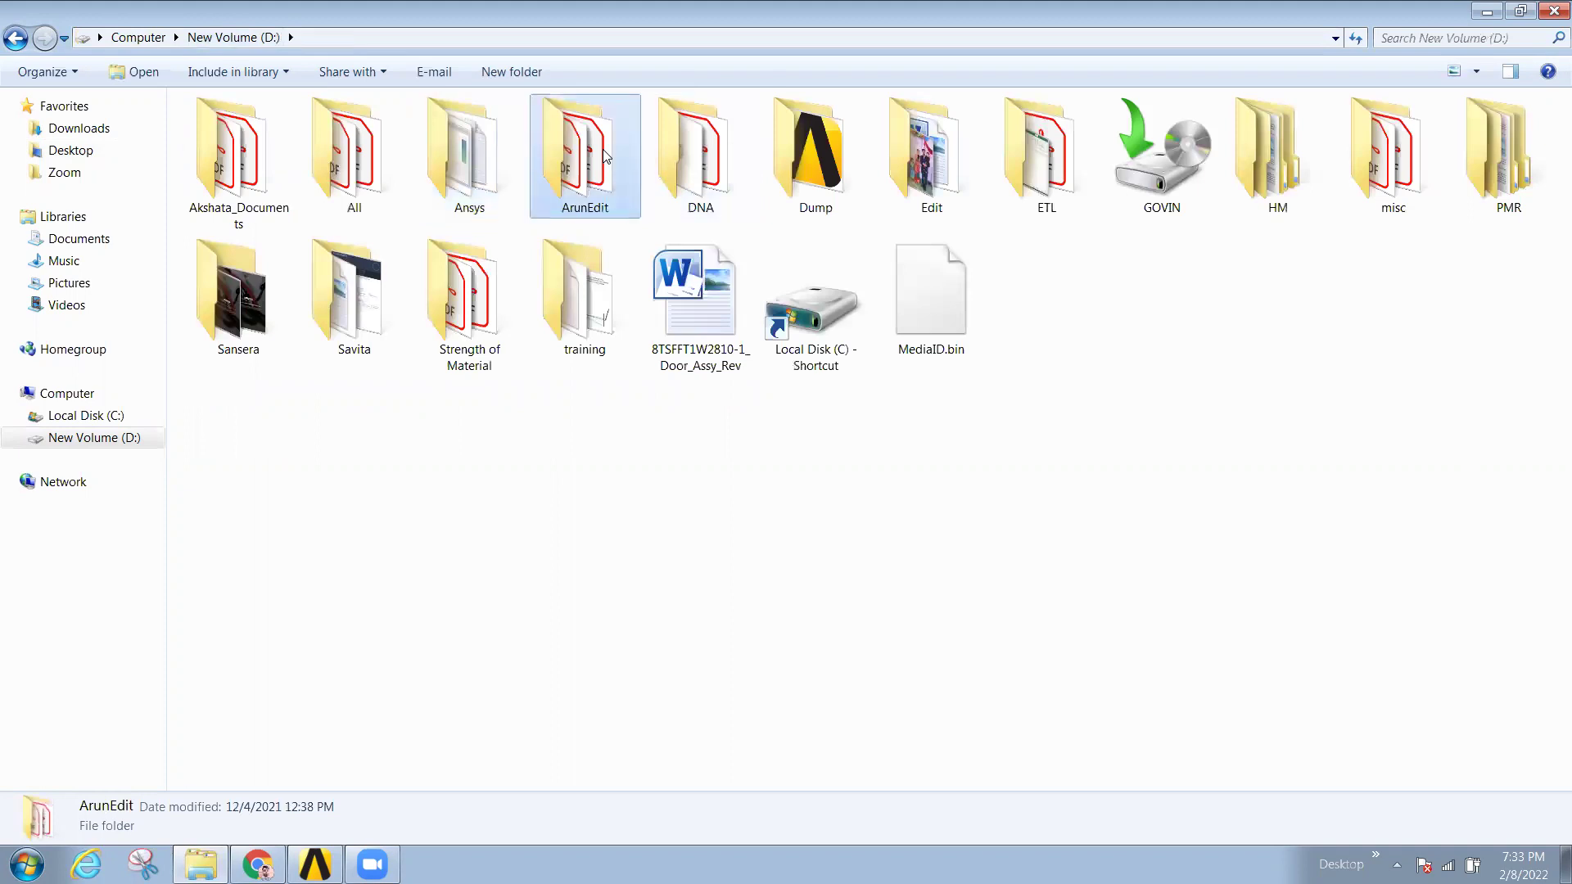
click(233, 37)
double_click(694, 156)
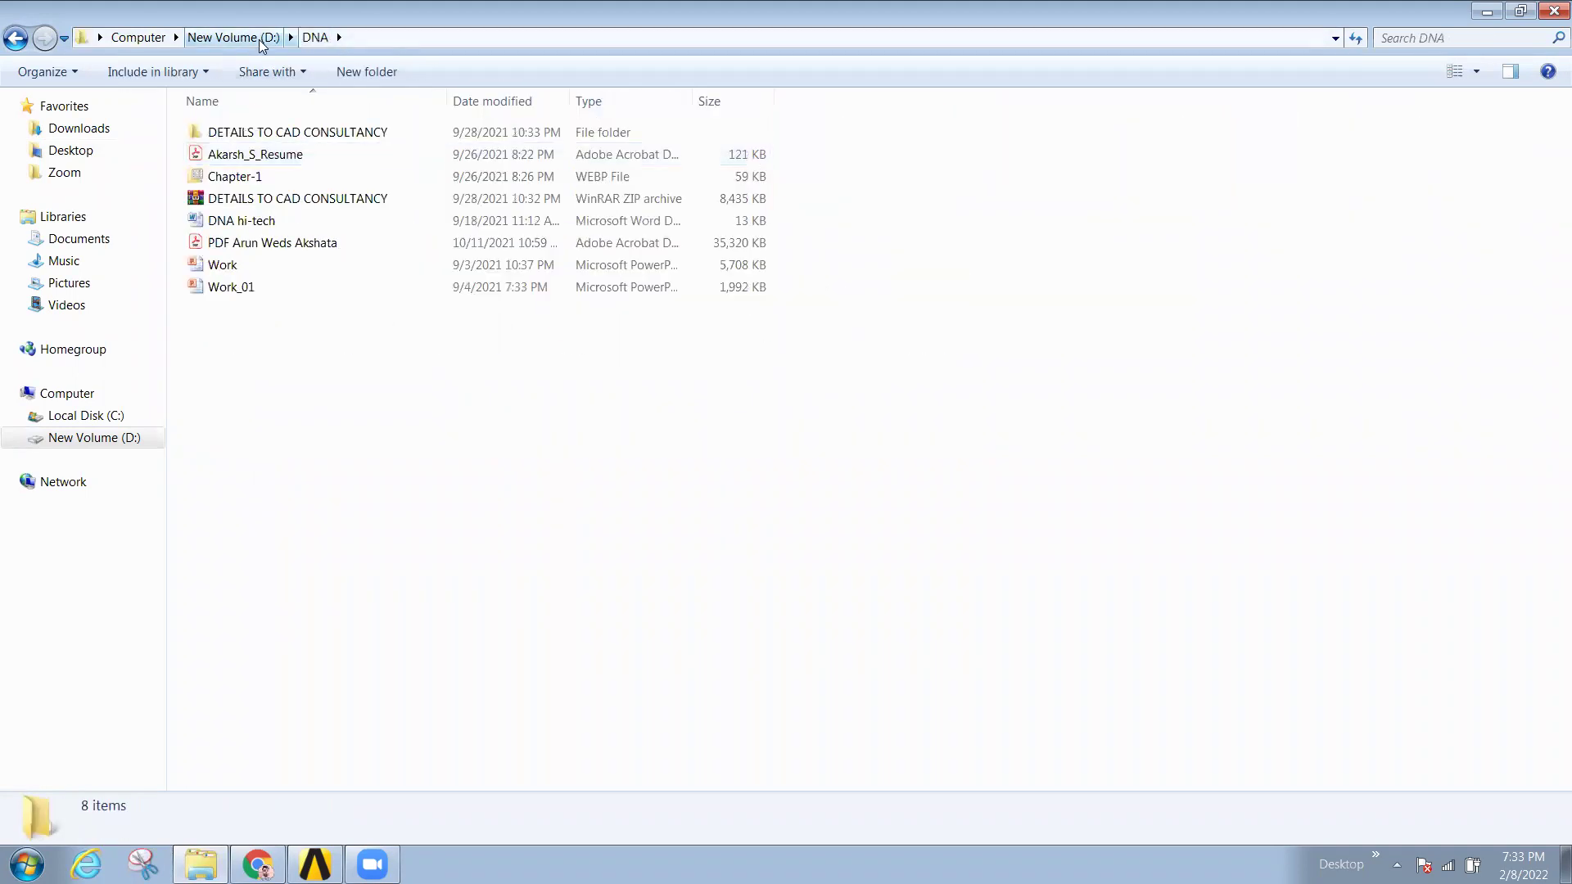
click(261, 41)
double_click(797, 156)
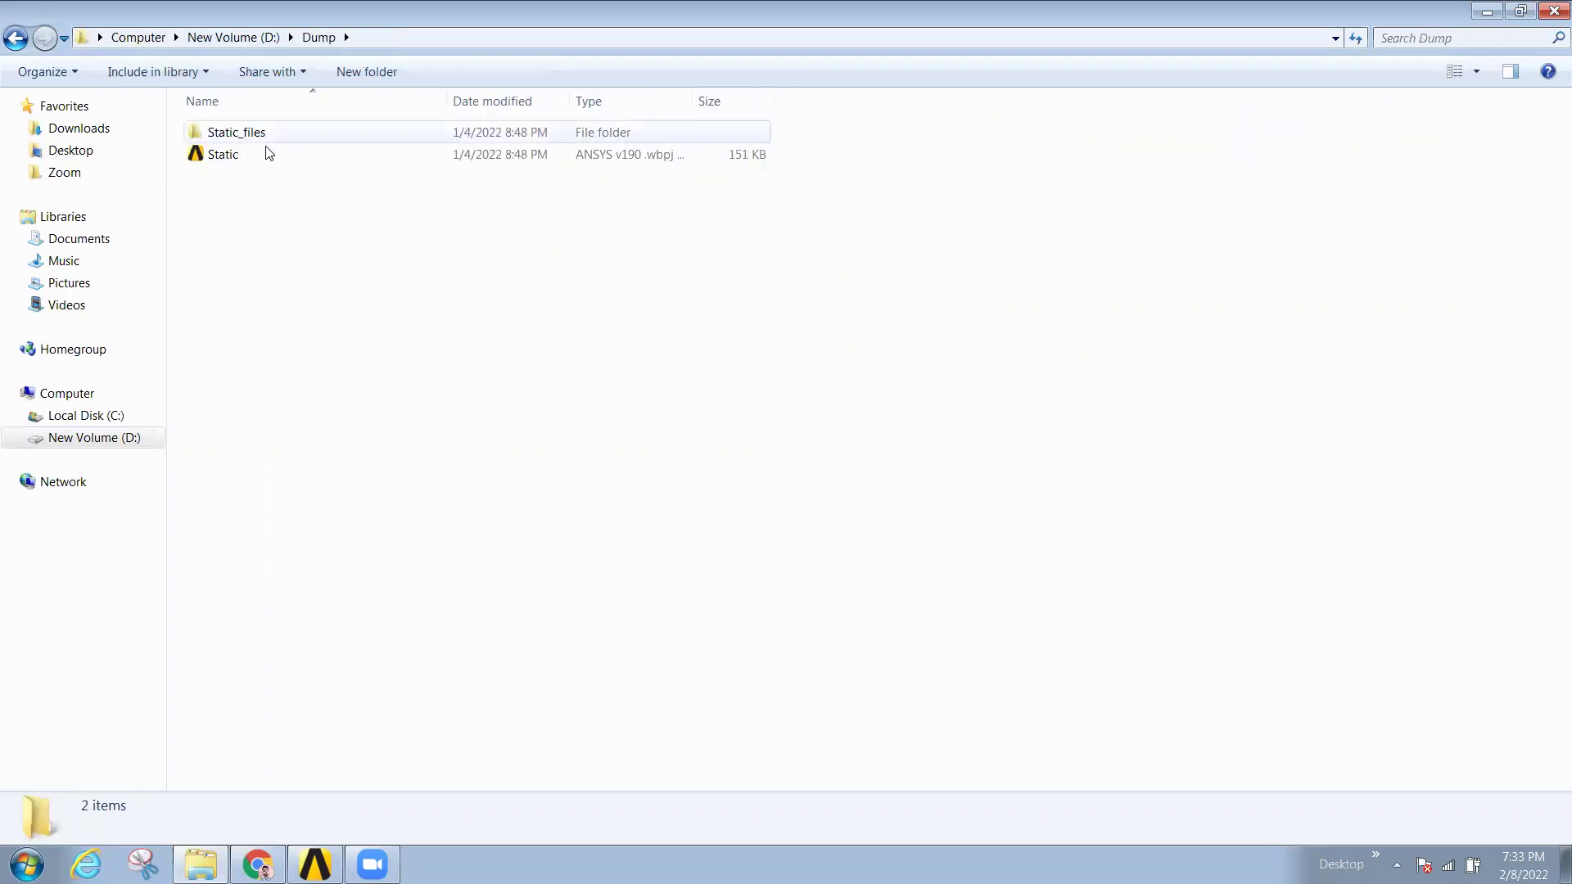
- Look through the Desktop folders Ansys_video, Trainingg and 03_12_2021 for CAD geometry files
click(70, 150)
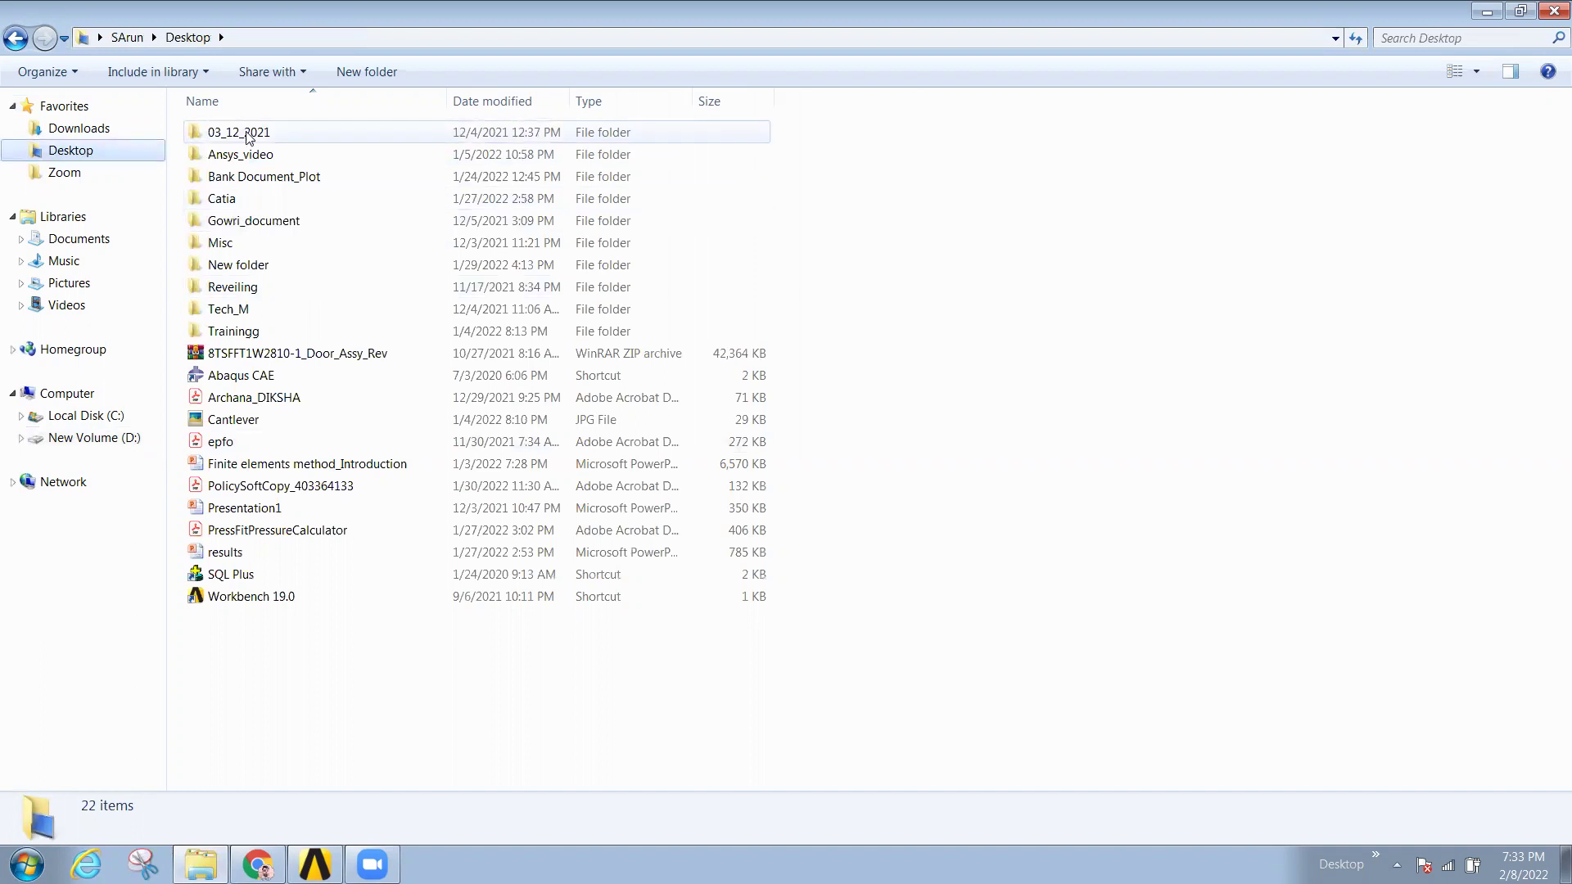
double_click(254, 157)
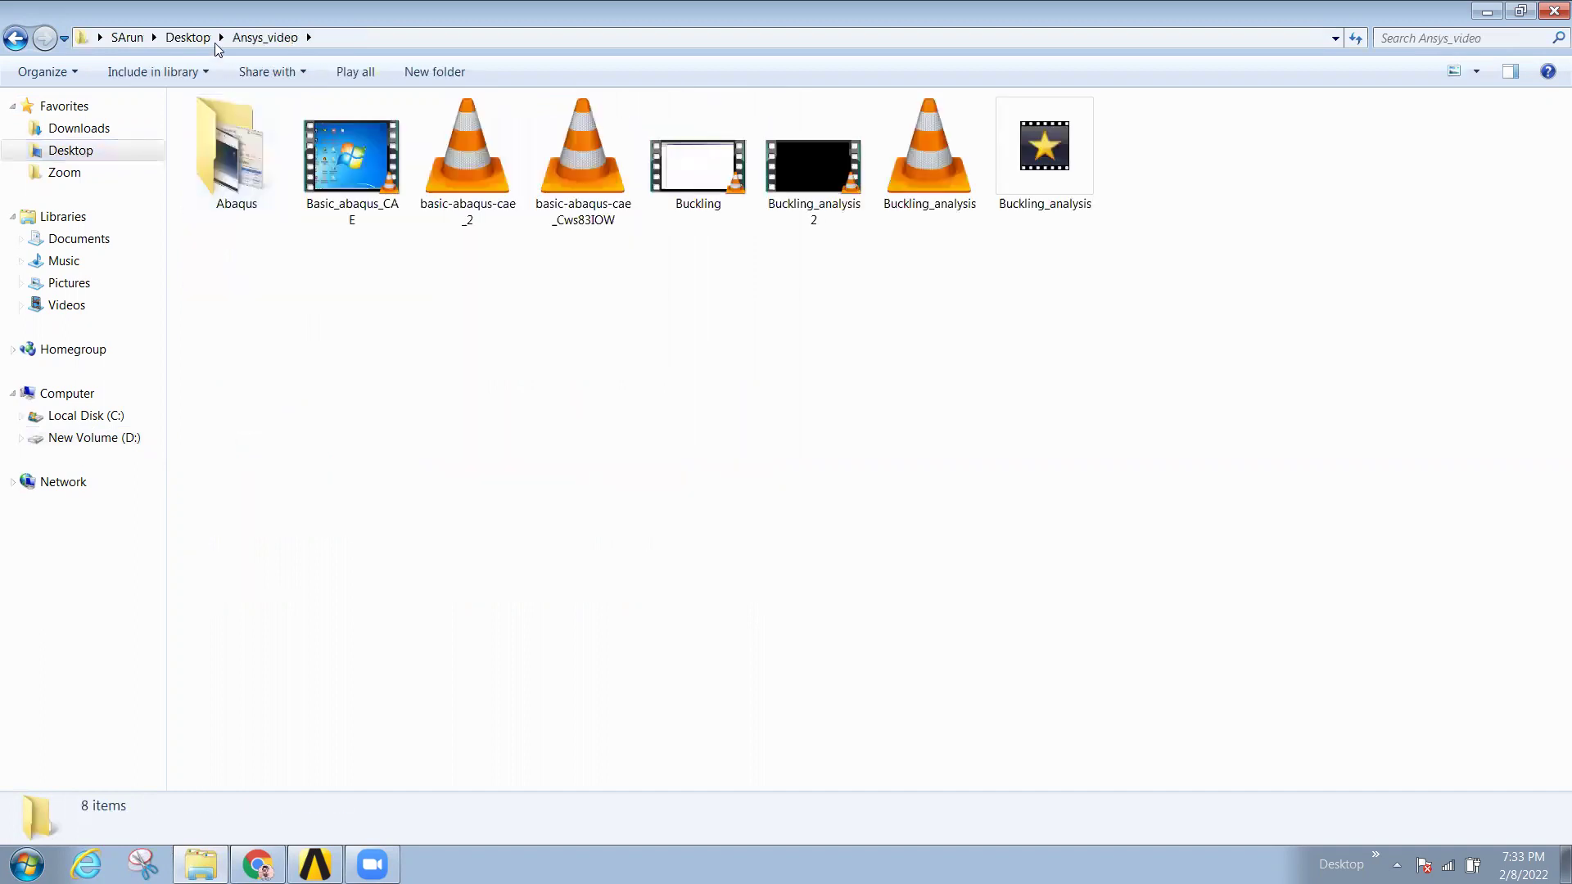
click(187, 37)
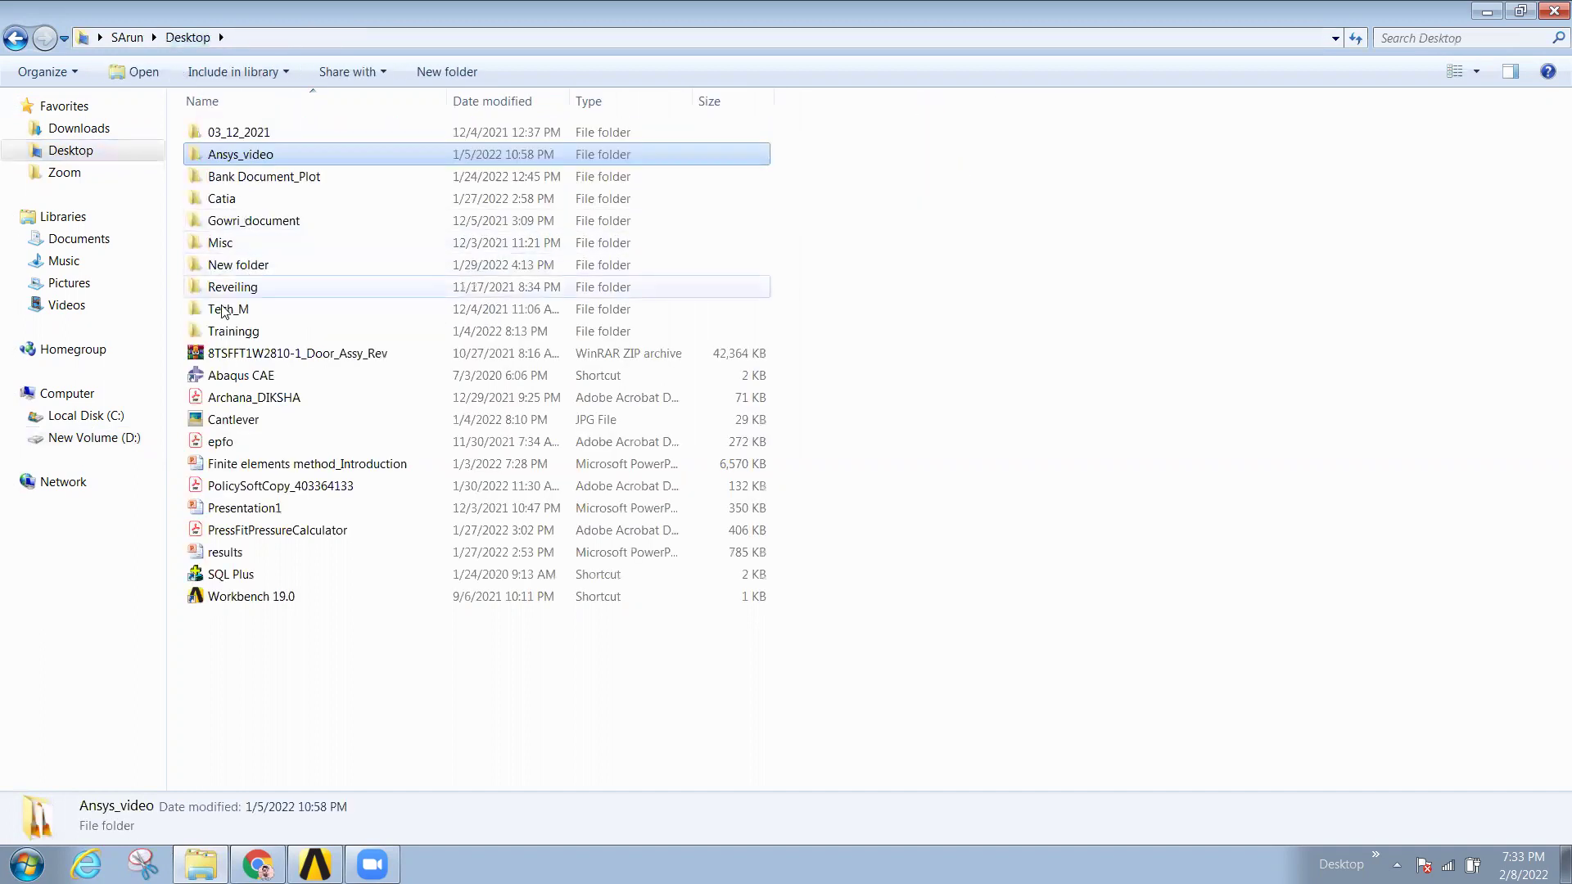
double_click(259, 332)
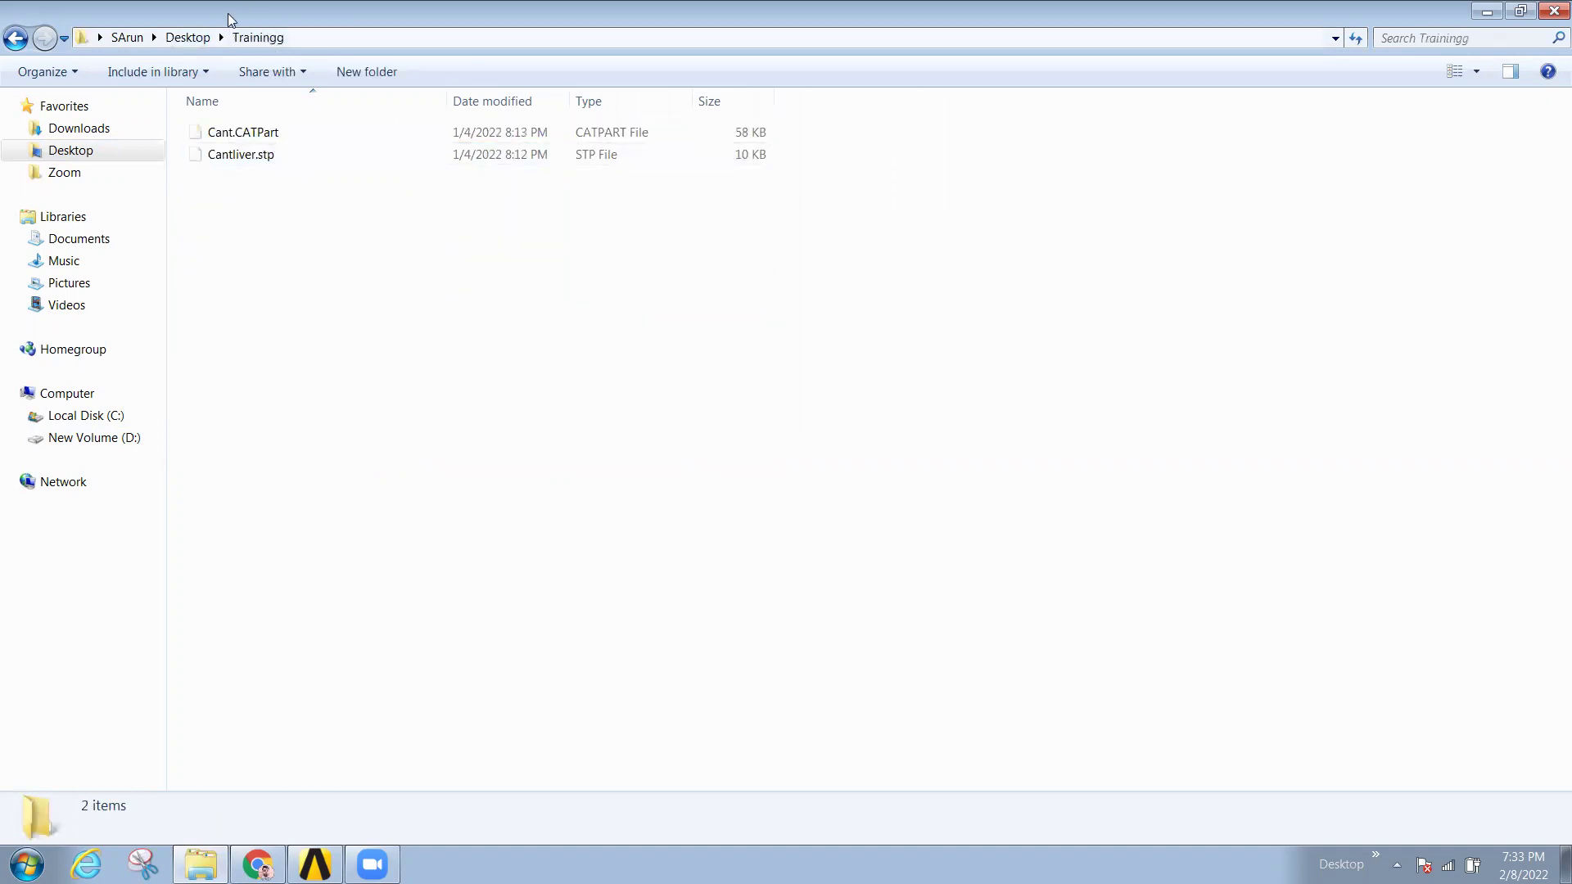
click(190, 37)
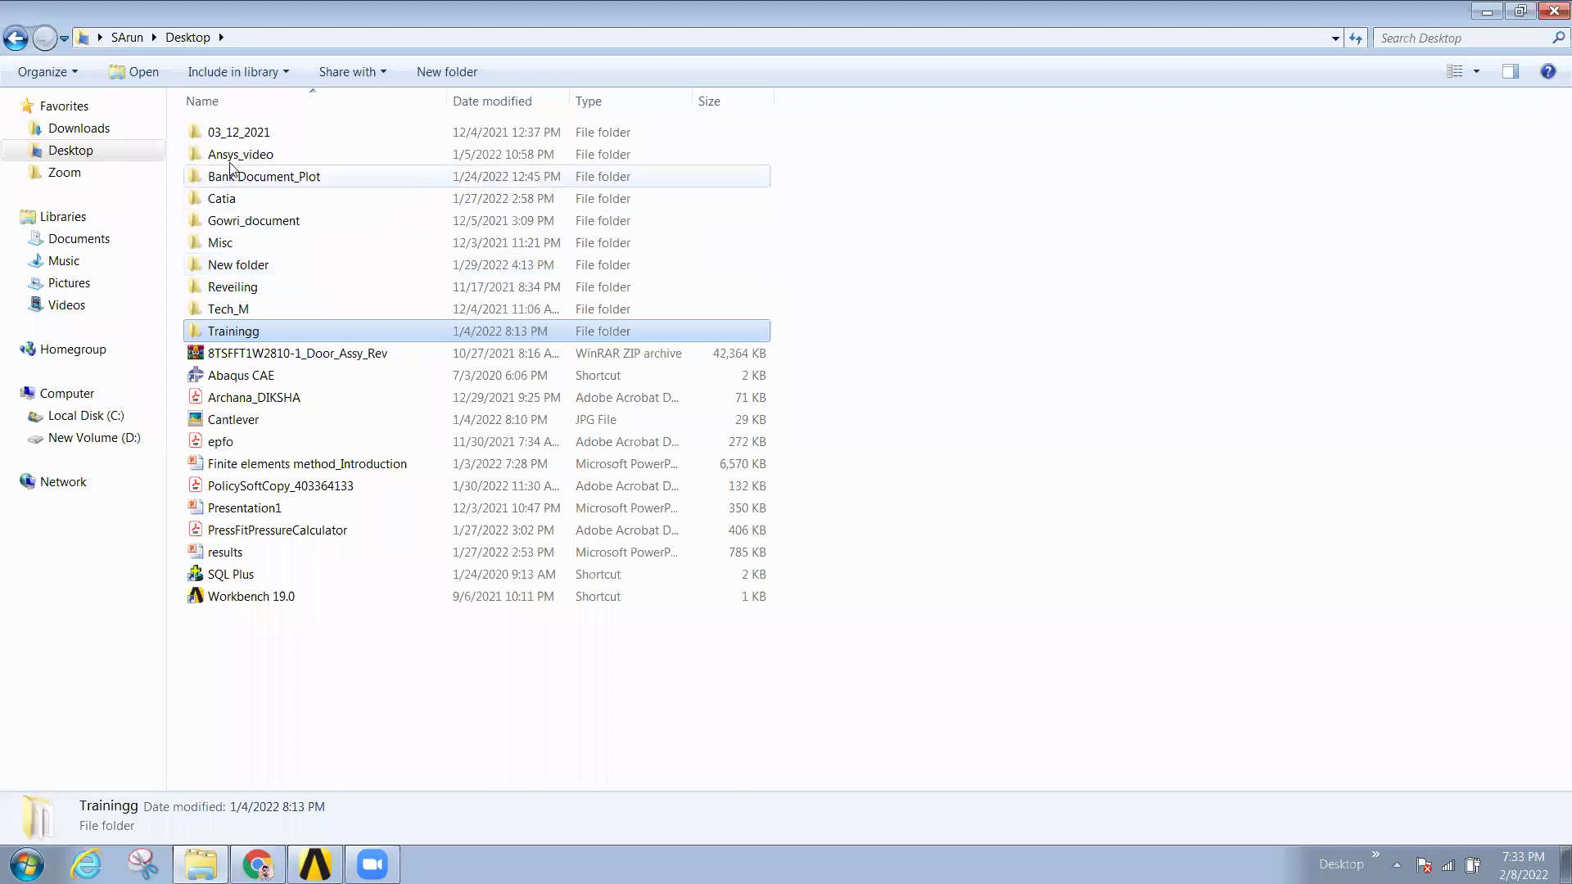
double_click(244, 134)
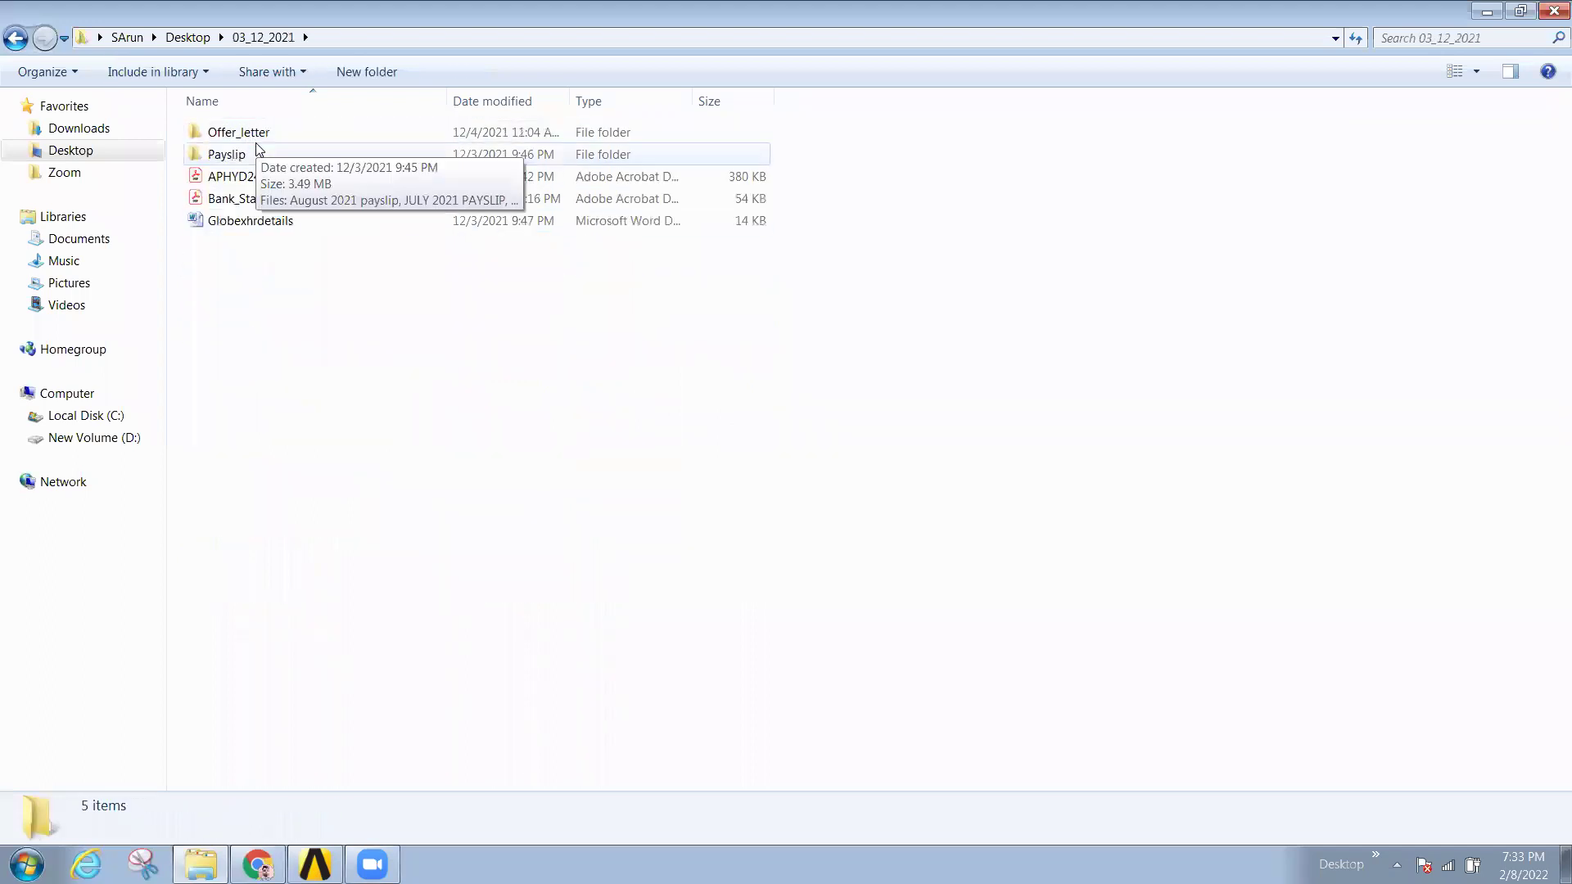
click(189, 38)
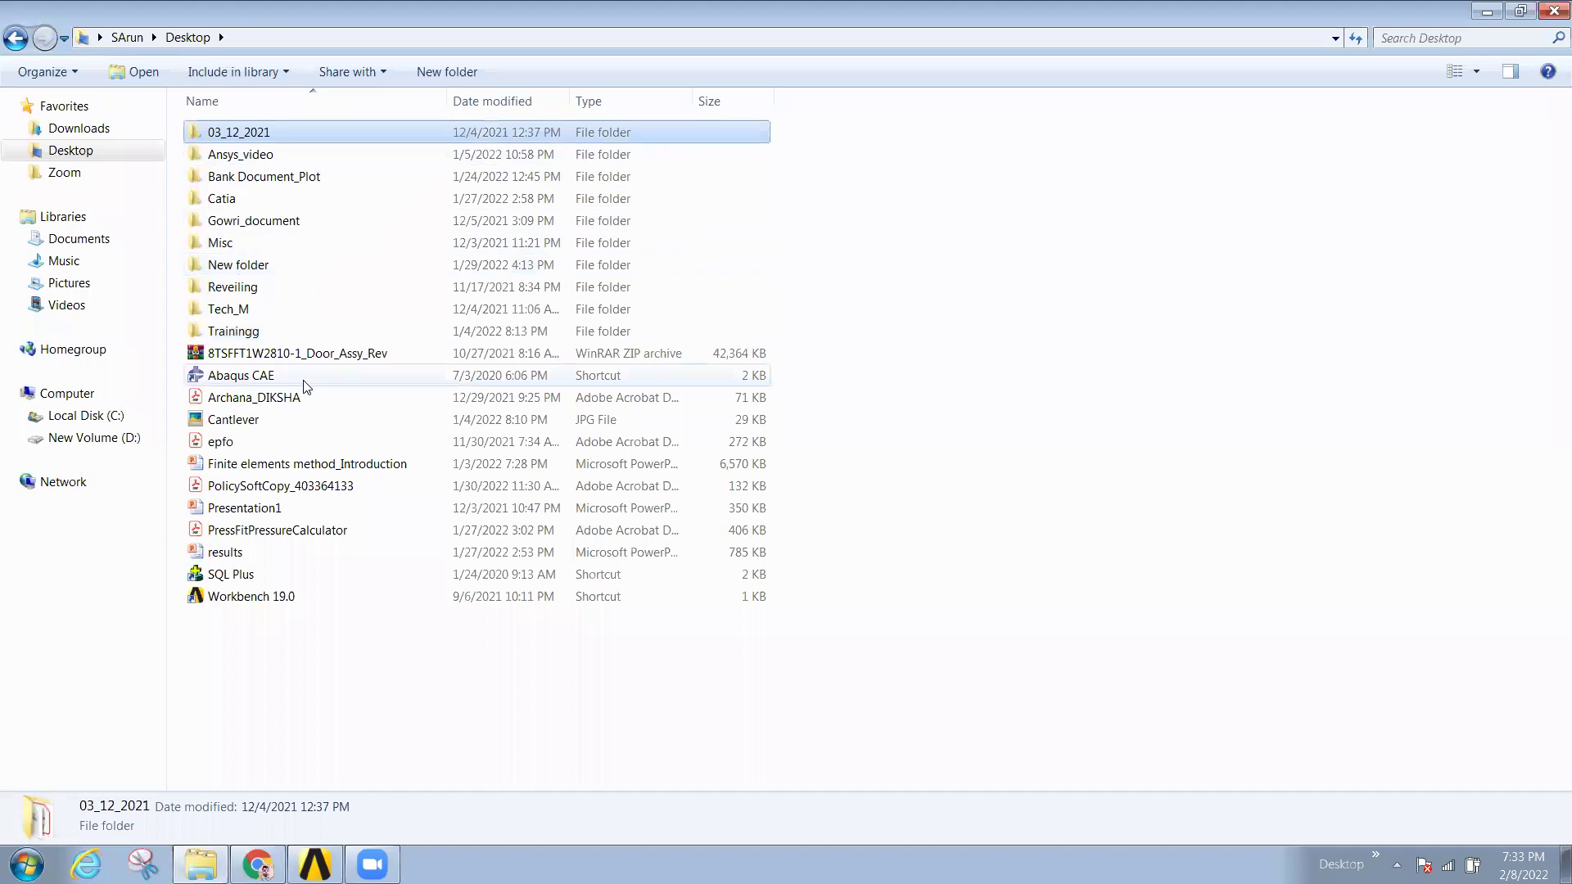
- Open New folder on the Desktop and display its full path
double_click(245, 266)
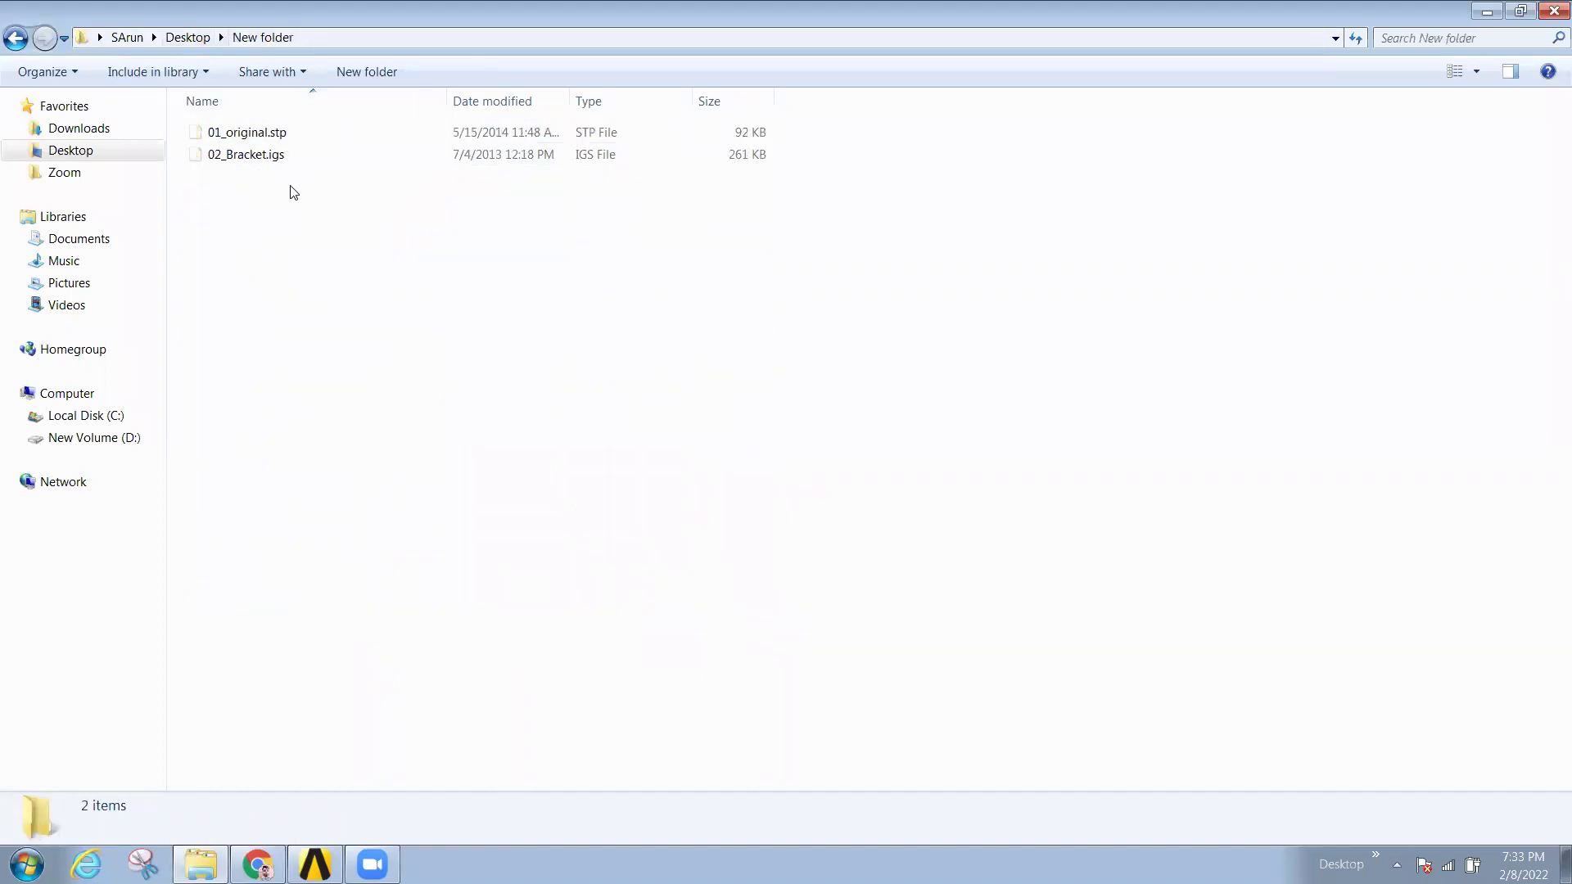
click(308, 44)
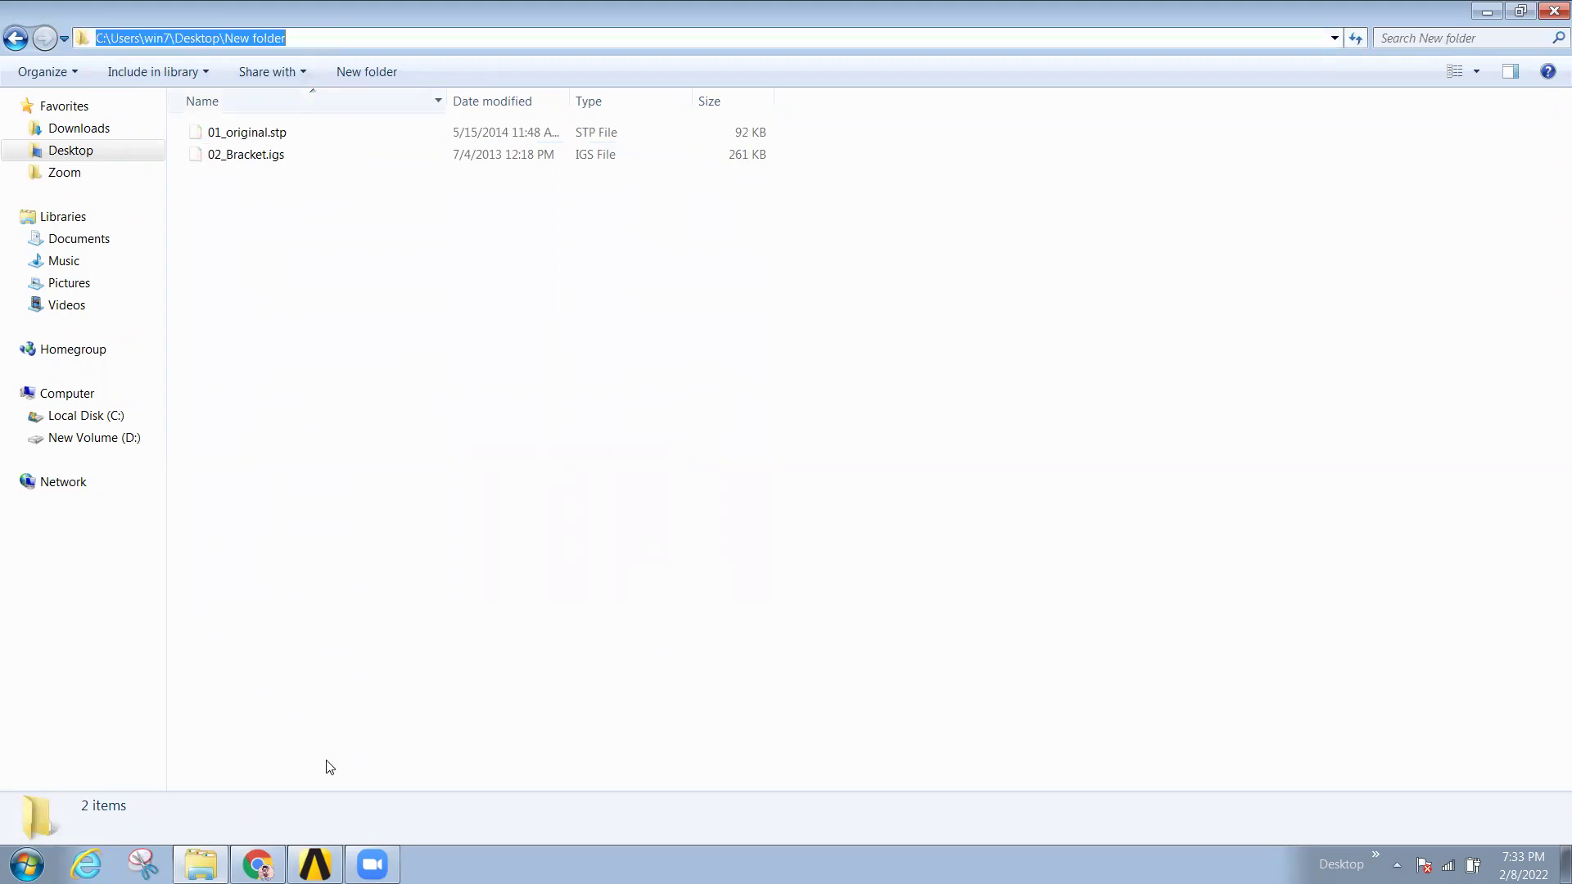
key(Escape)
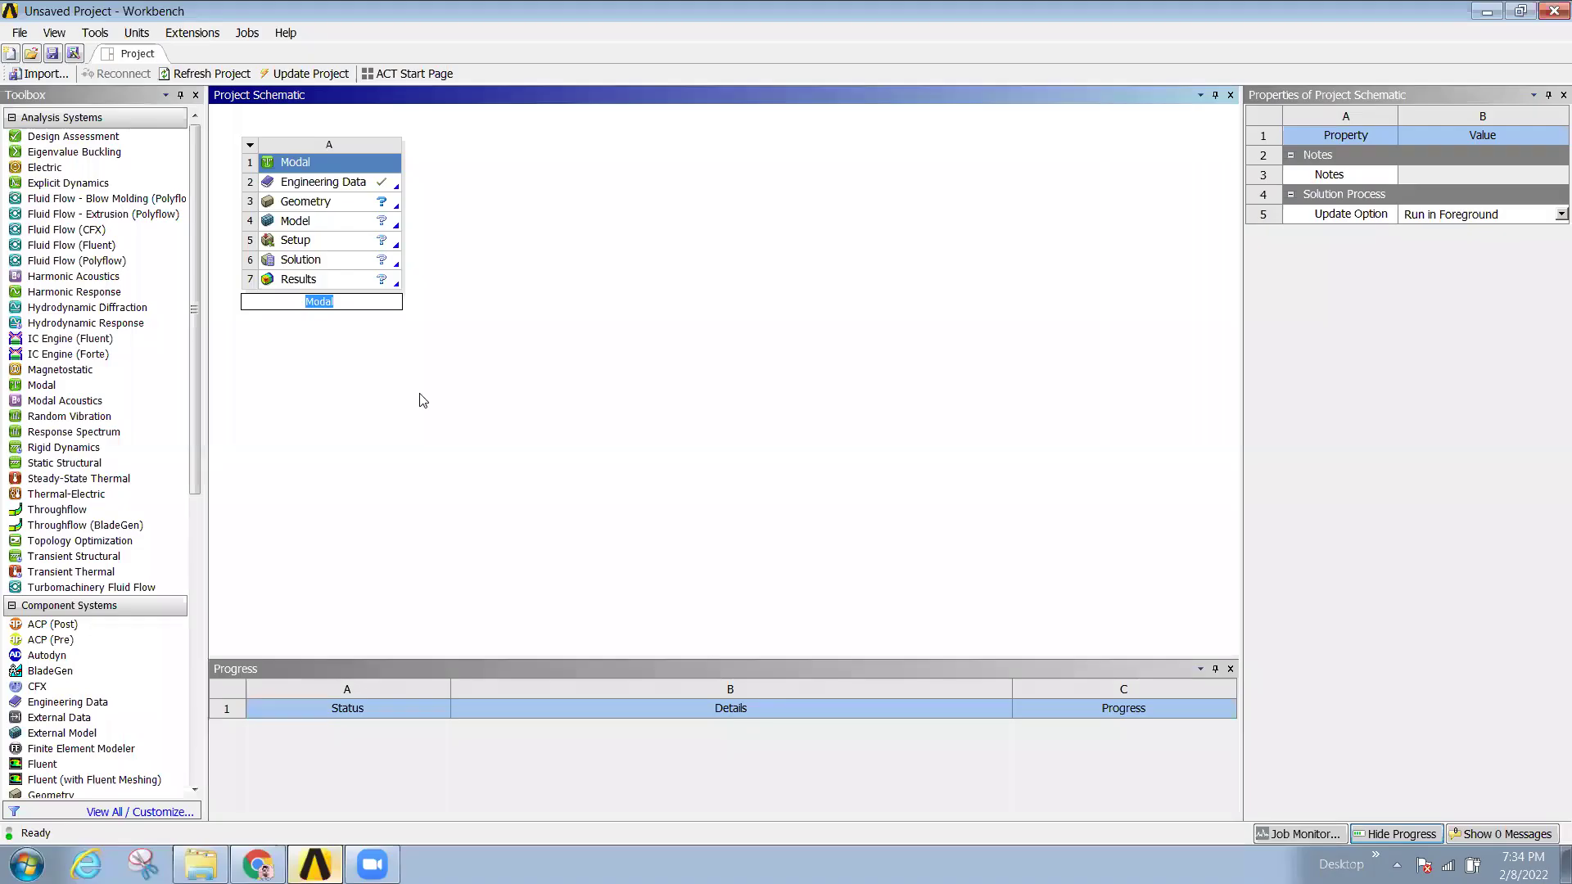
- In Ansys Workbench, keep the name Modal for the new analysis system and select its Geometry cell
click(423, 401)
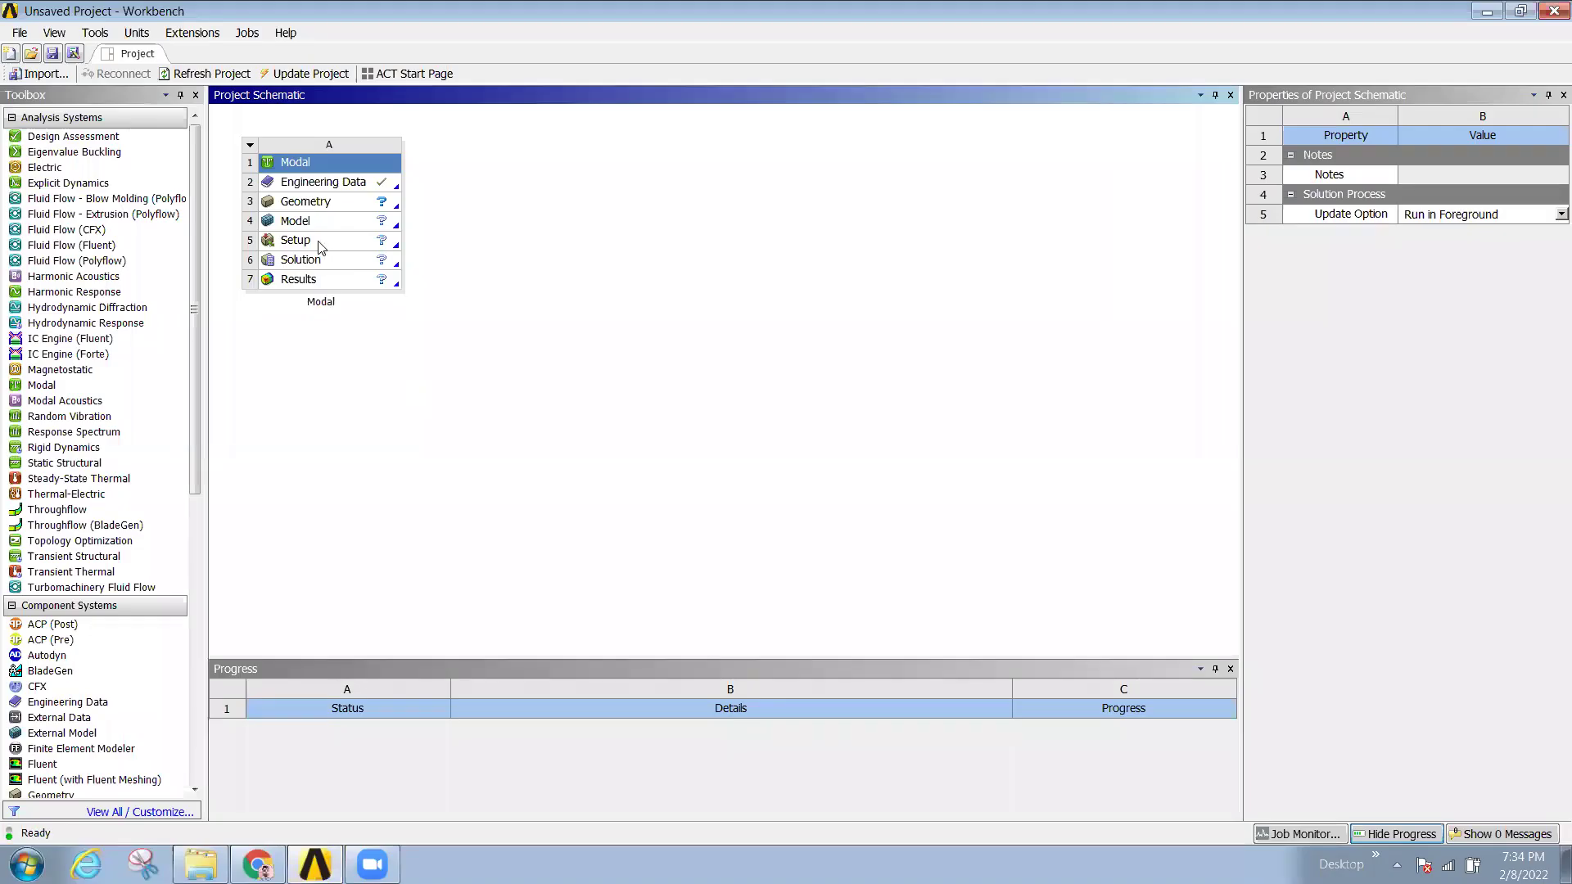
click(326, 205)
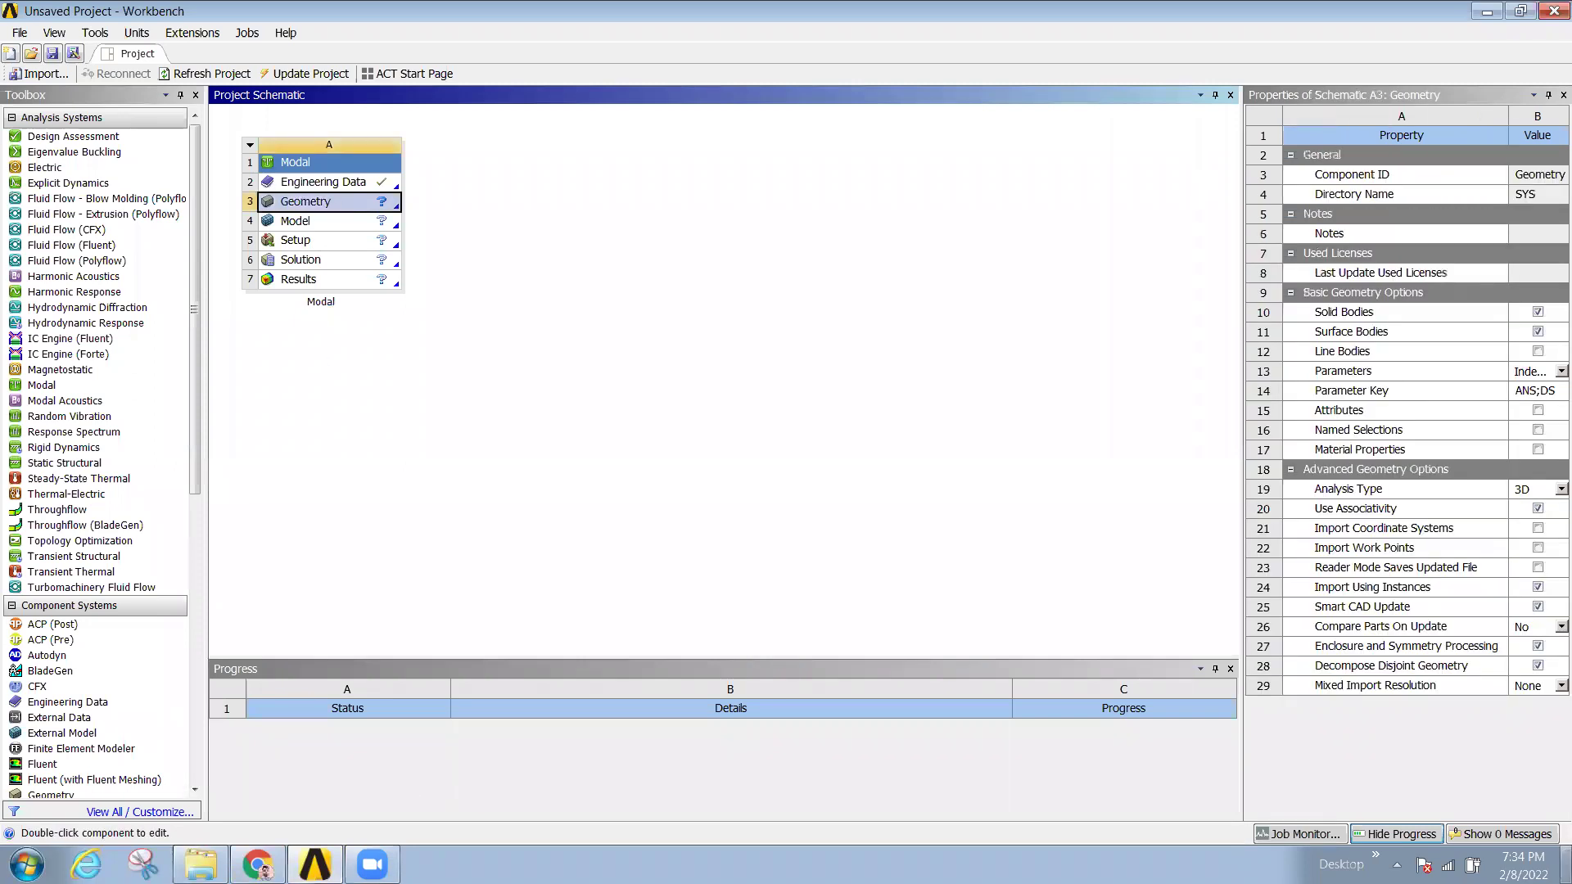
- Show the Windows desktop and launch CATIA V5
click(1566, 864)
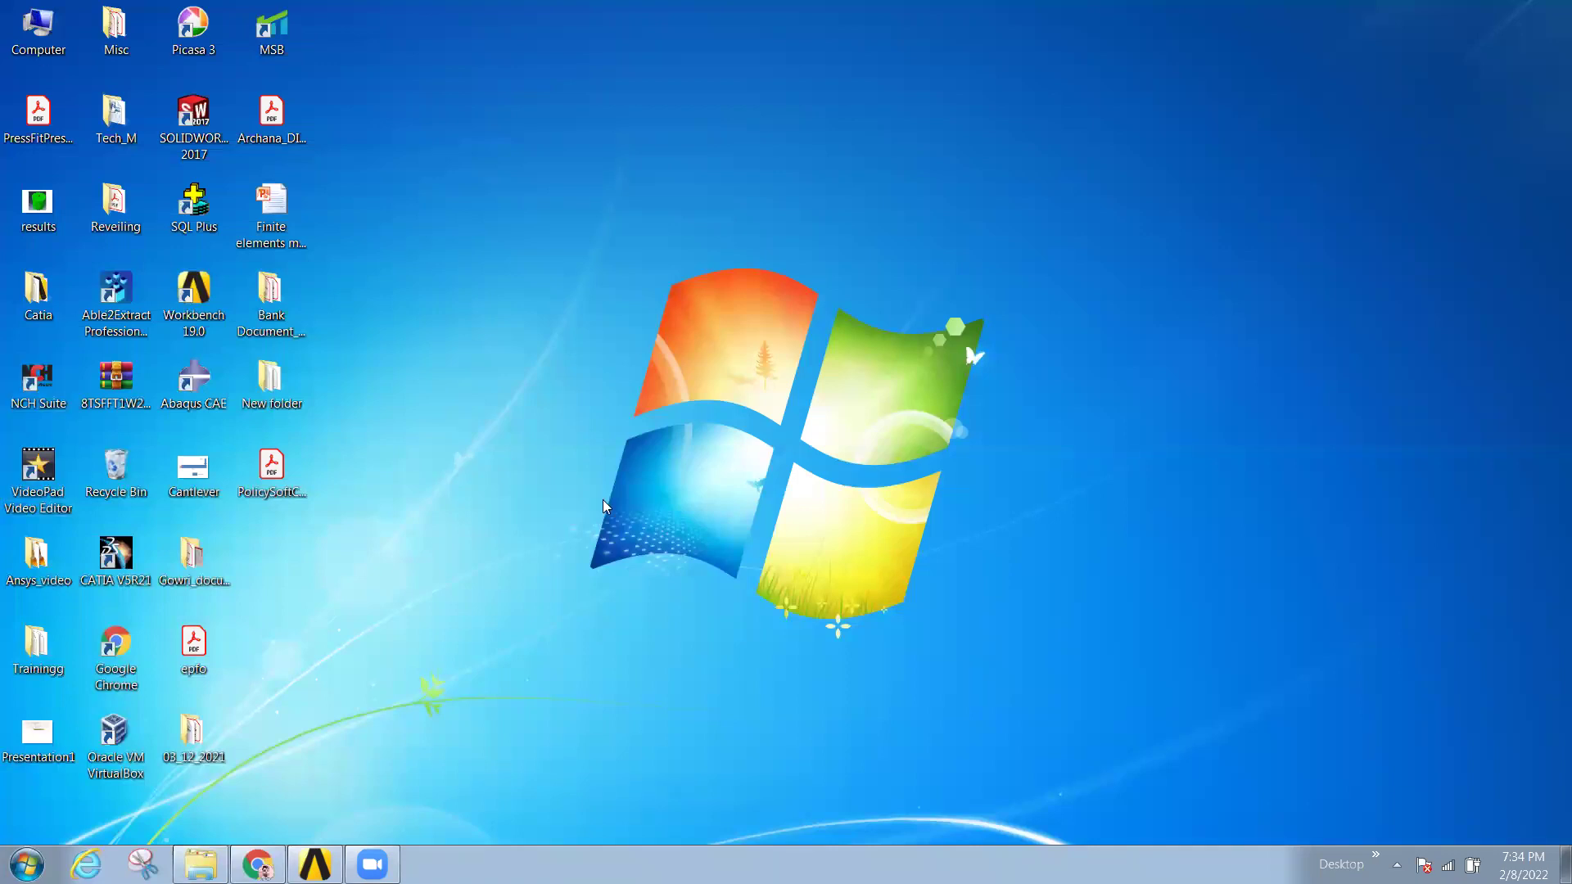
key(super)
text(cat)
key(Return)
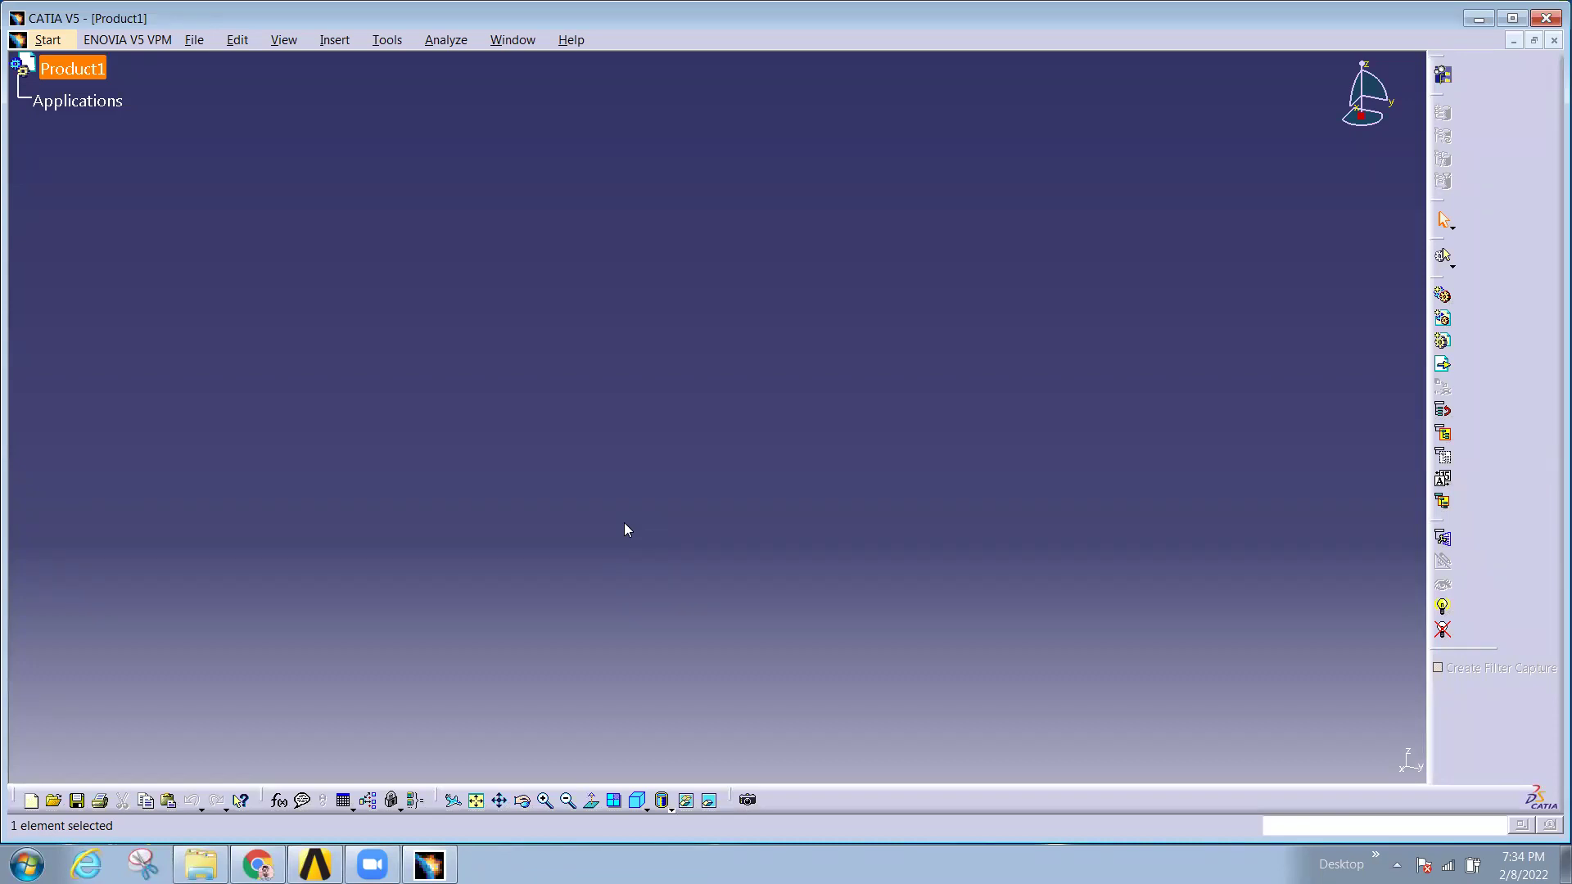
- Create a new document of type Part
click(402, 483)
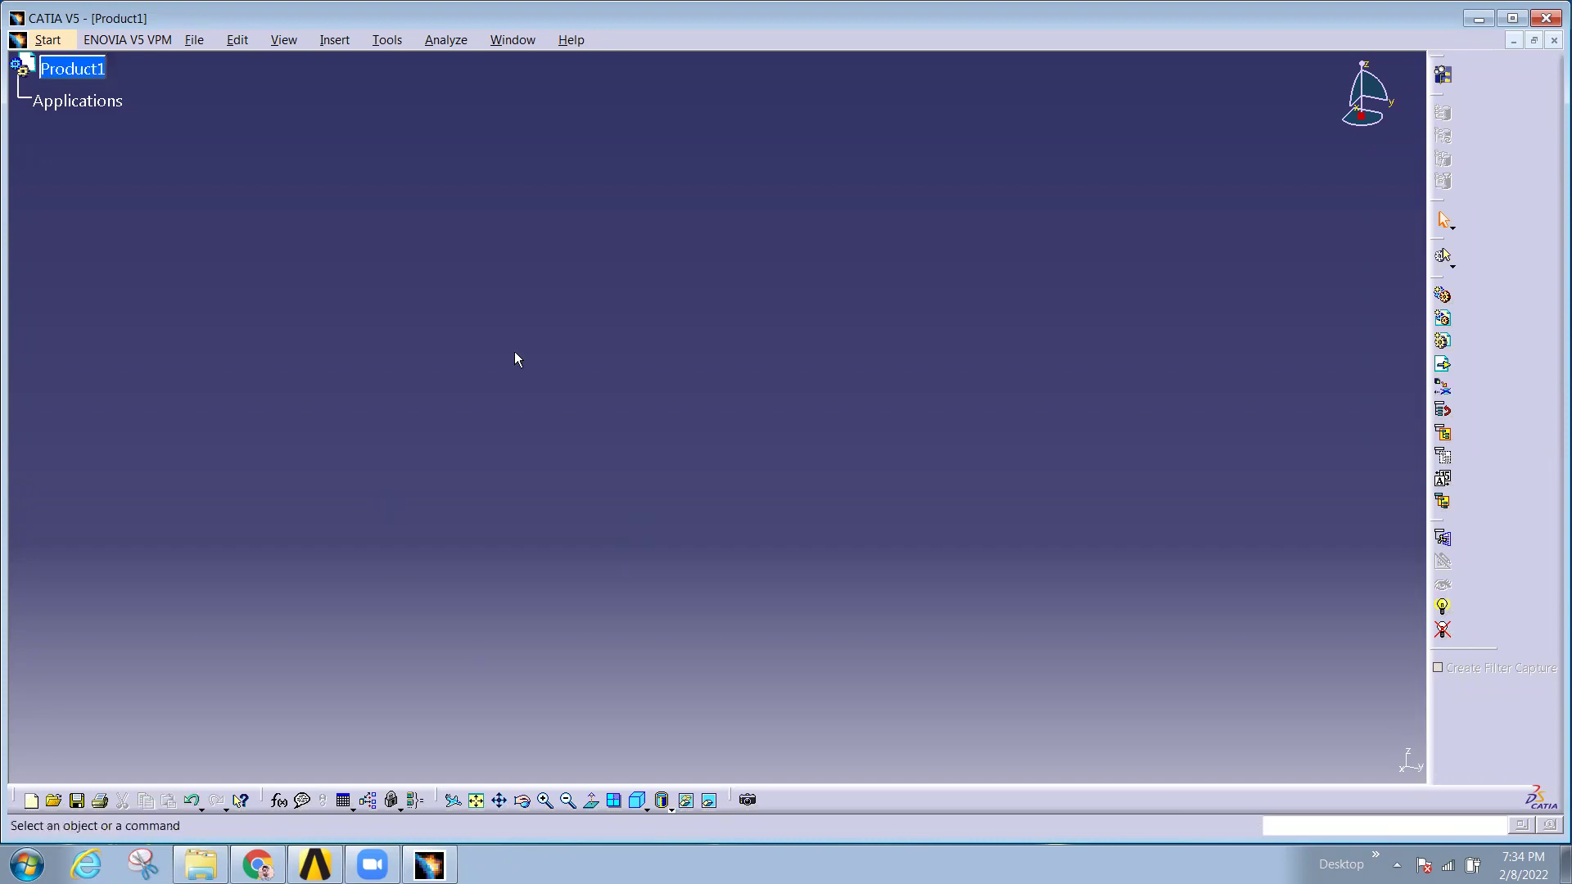
click(190, 41)
click(207, 60)
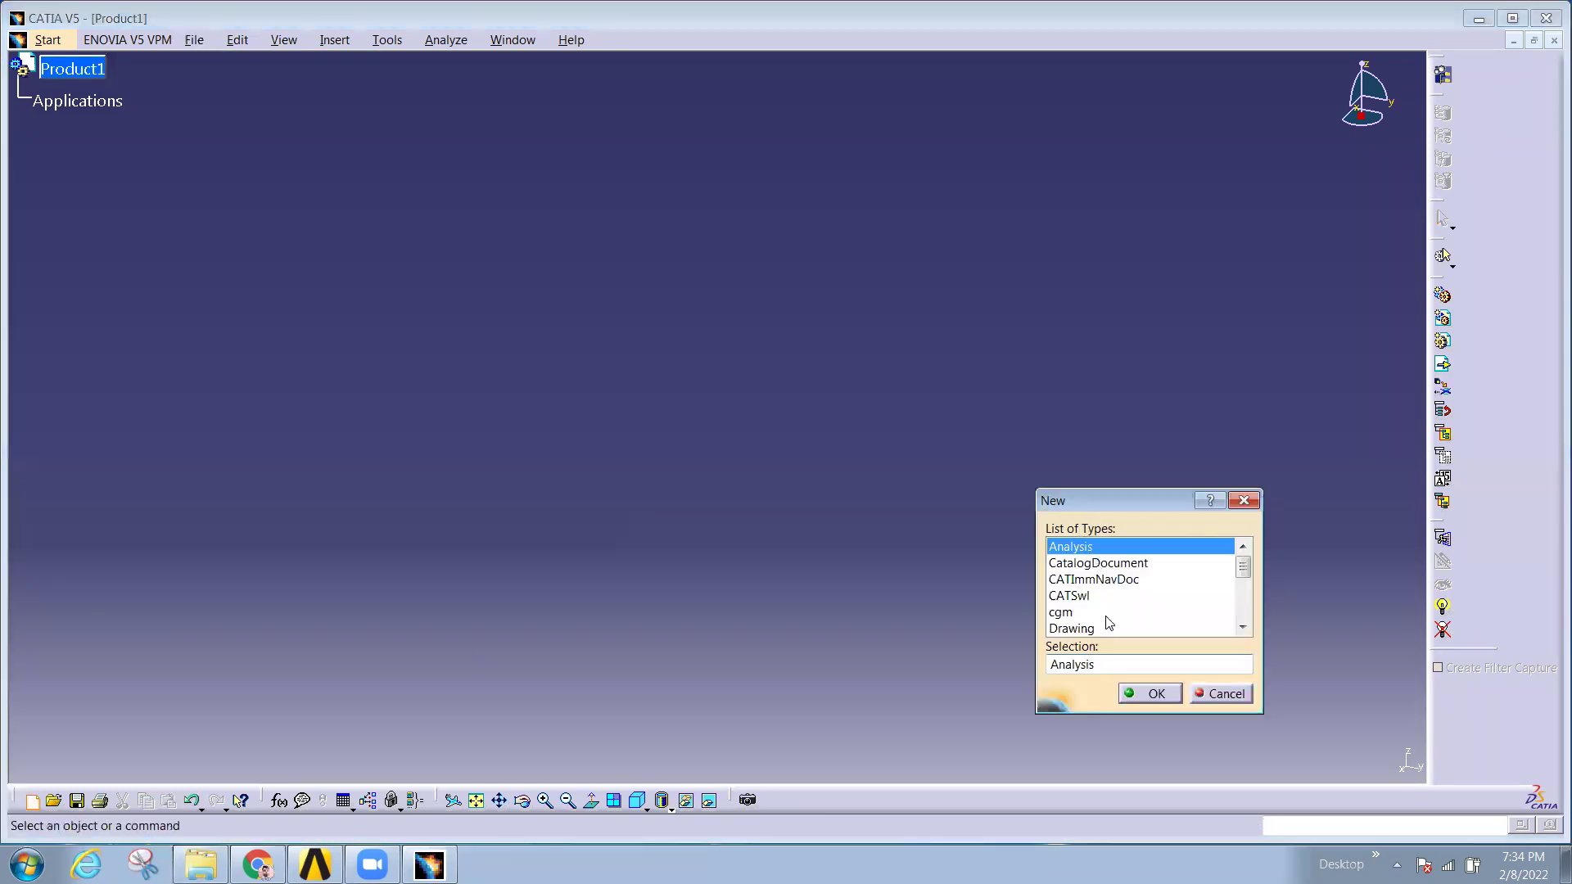
scroll(1109, 606, down, 2)
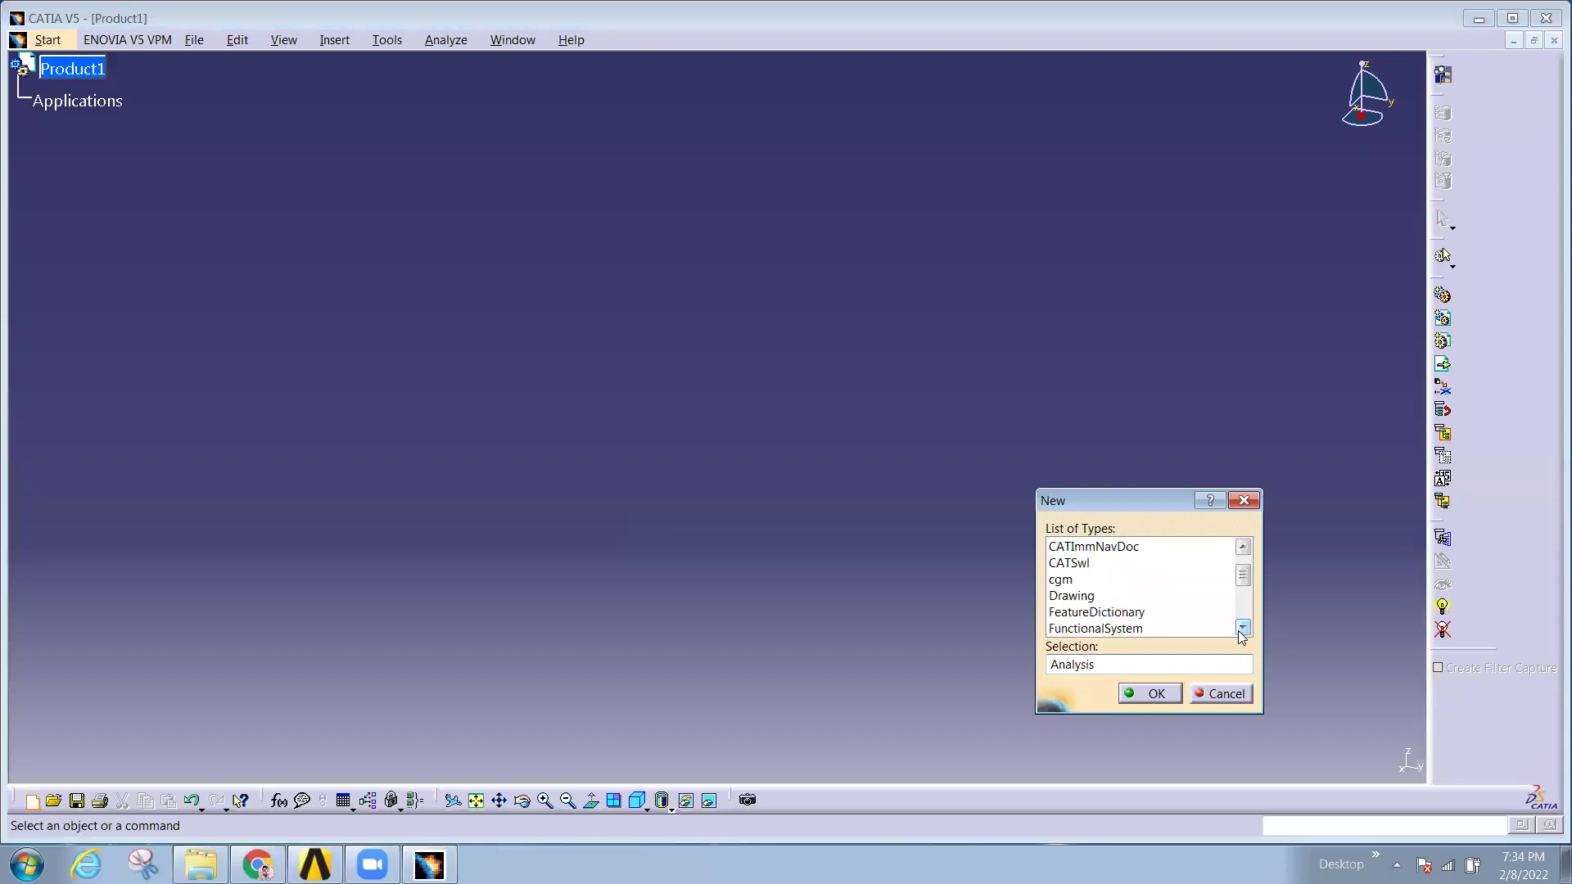
scroll(1243, 640, down, 1)
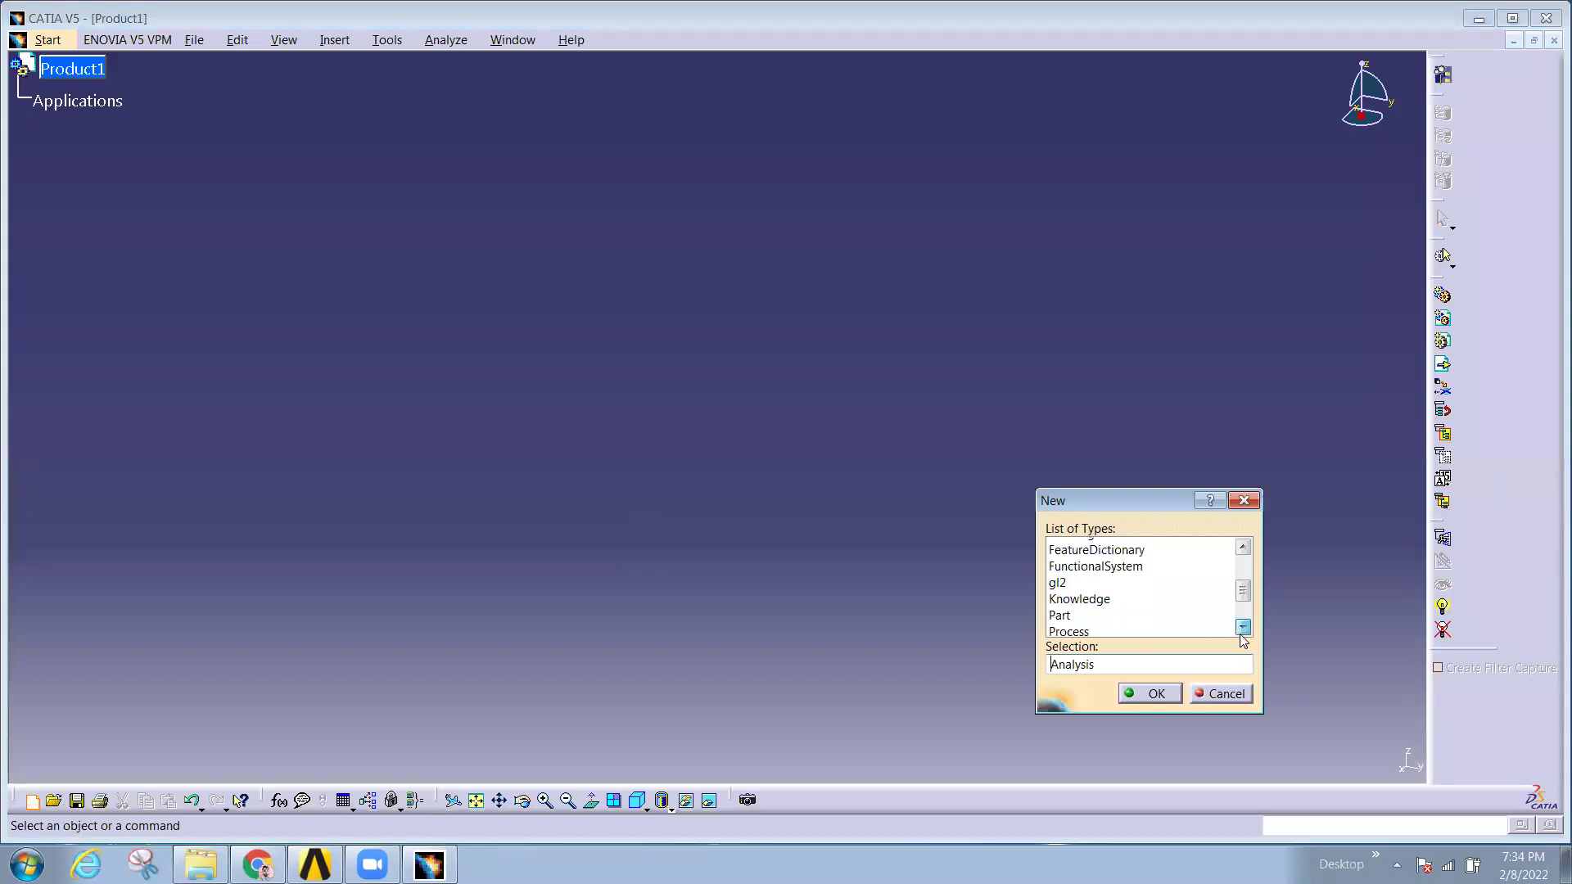
click(1089, 612)
click(1158, 696)
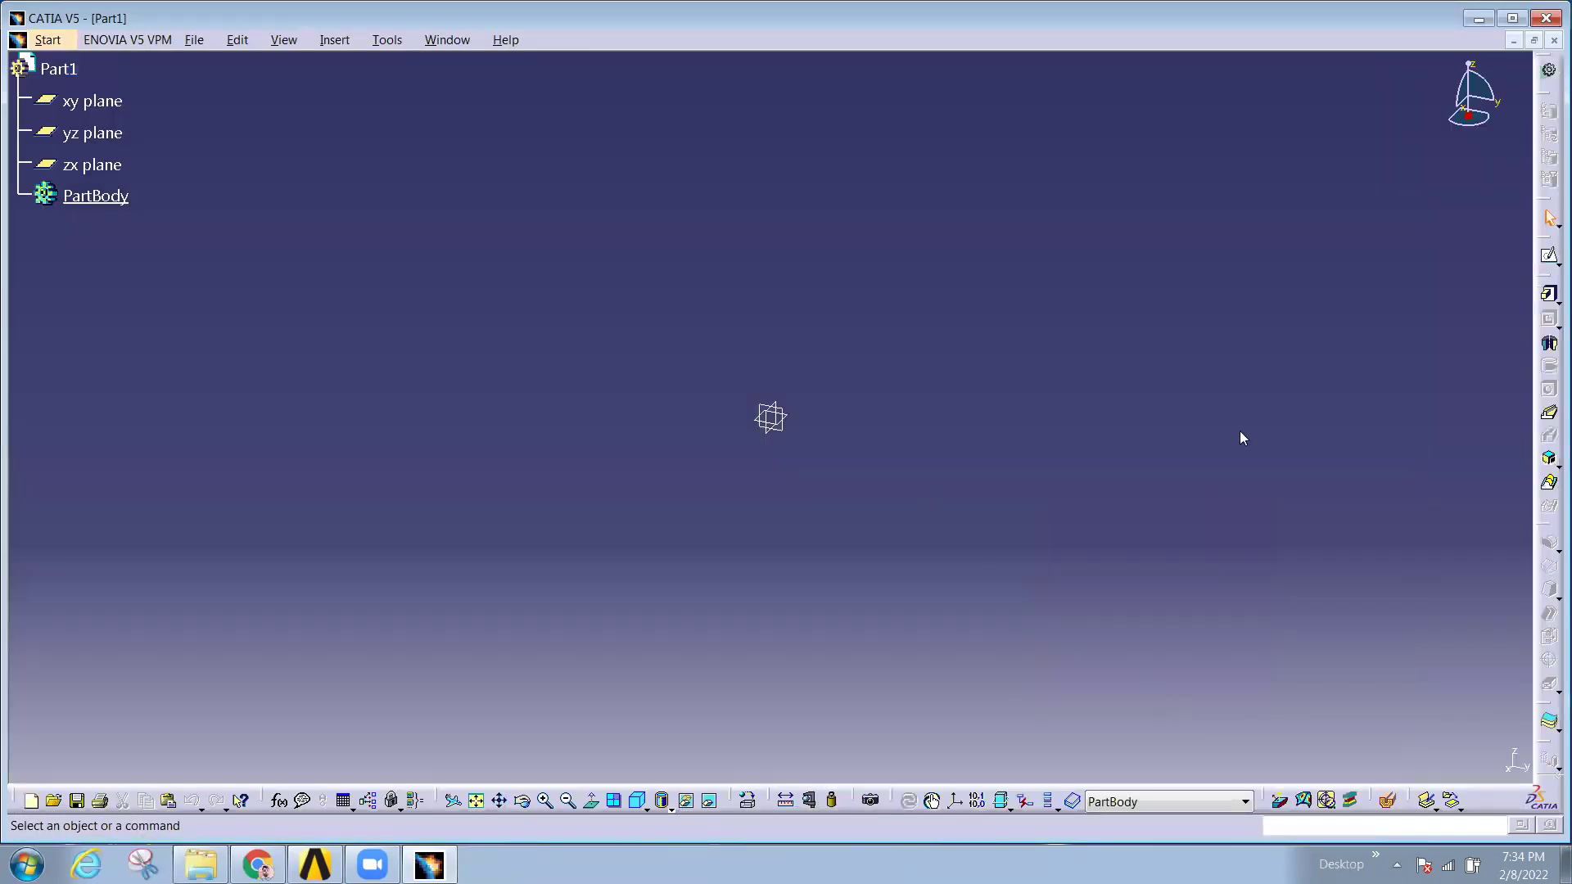
- Sketch a rectangle on the yz plane from about H -30, V 18 down to the horizontal axis, and exit the sketch
click(1549, 256)
click(784, 430)
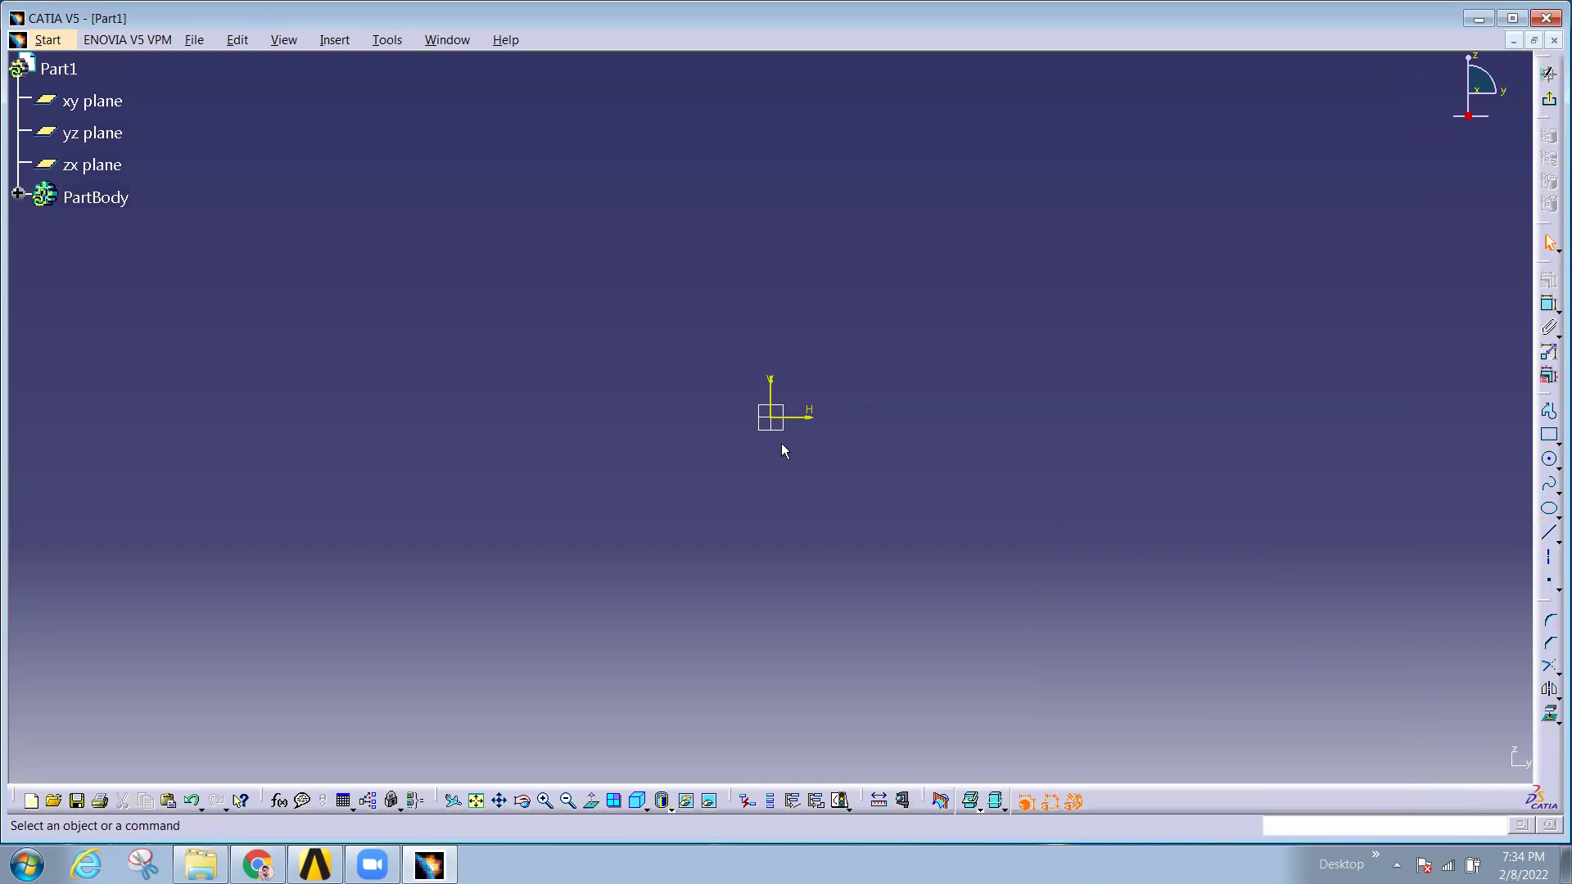
click(1550, 434)
click(677, 363)
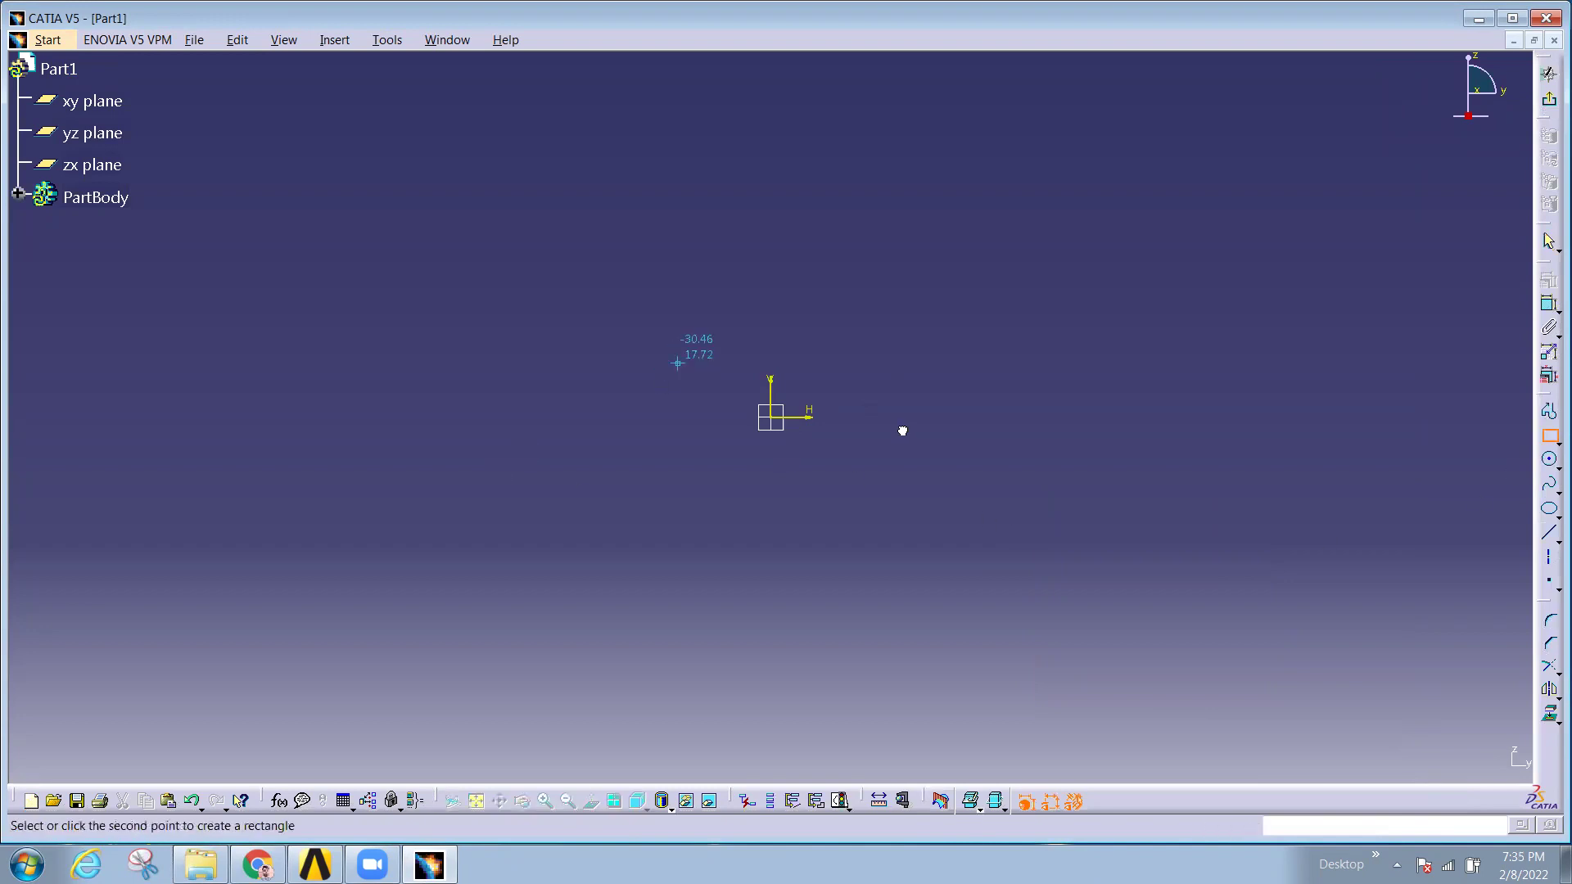
click(812, 468)
click(930, 418)
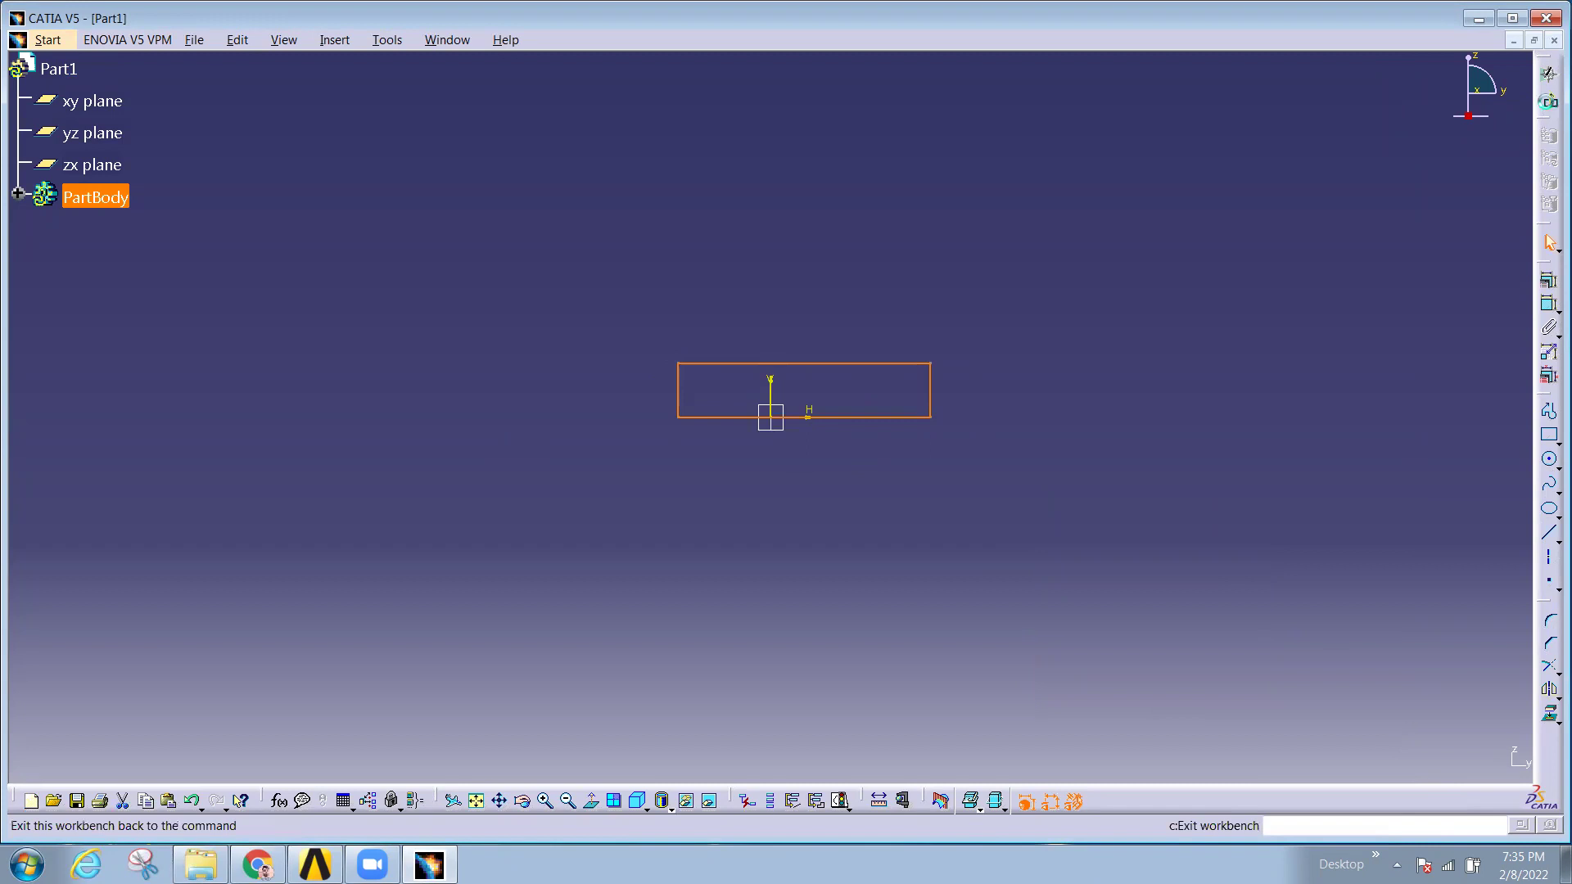
click(1550, 104)
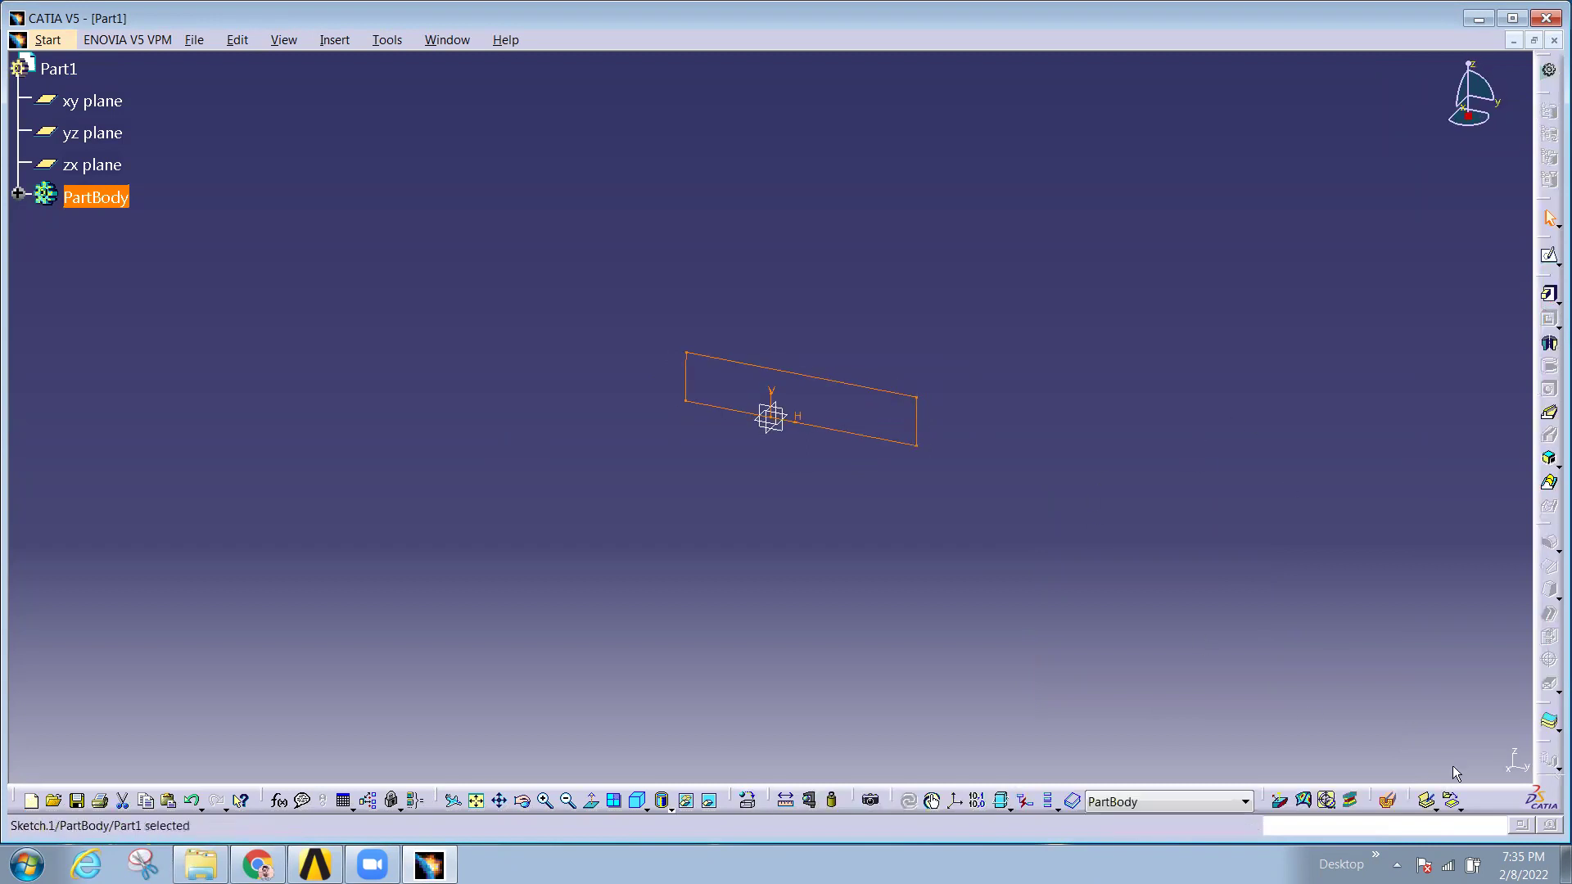
click(1550, 417)
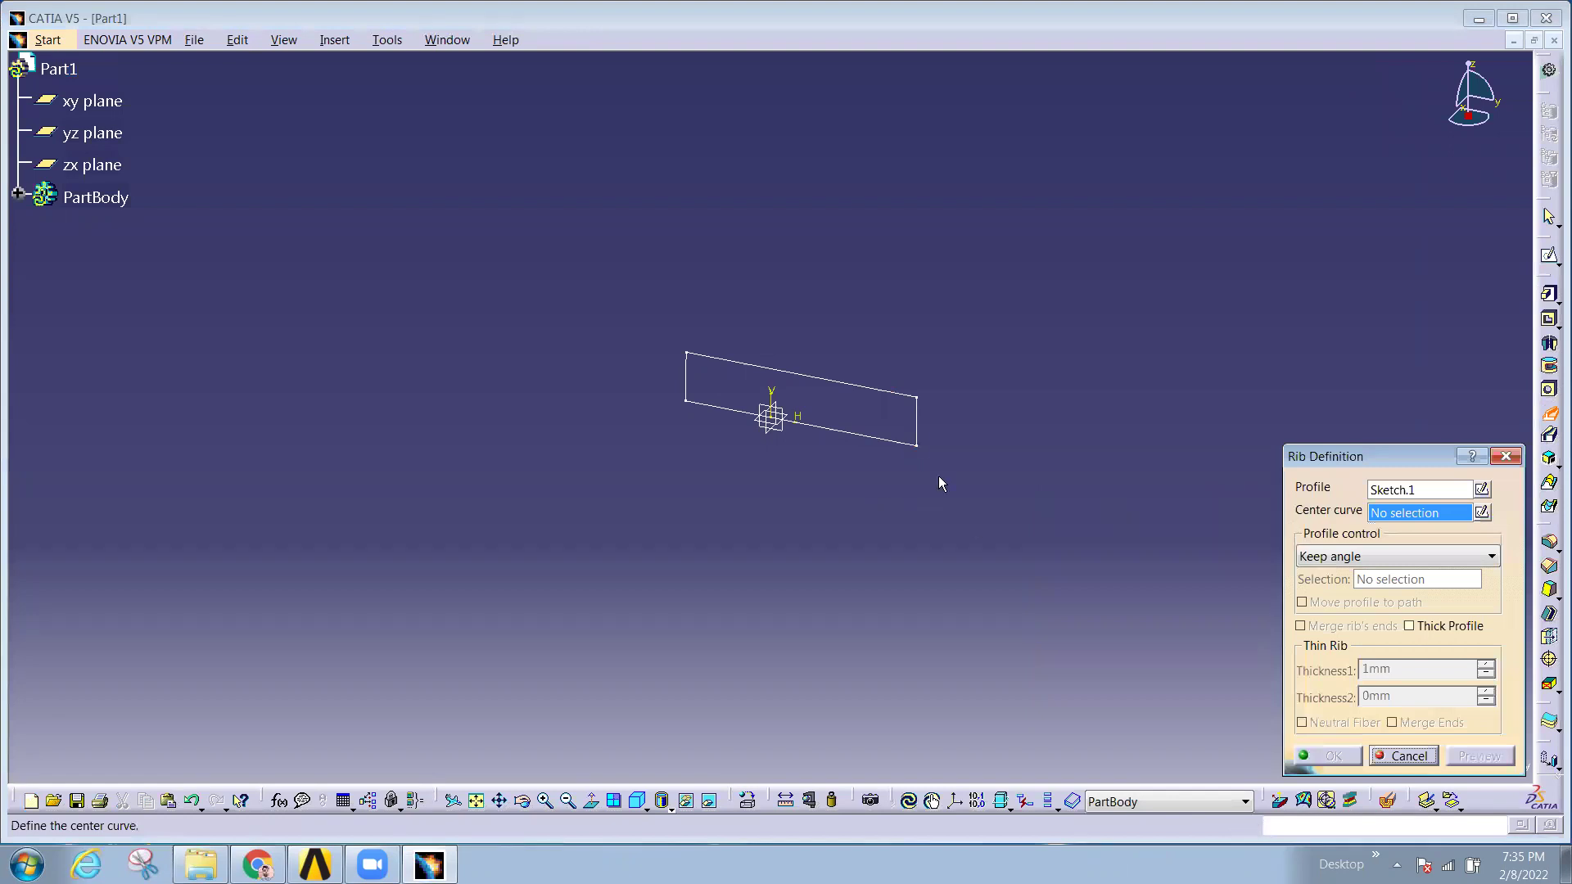
click(919, 438)
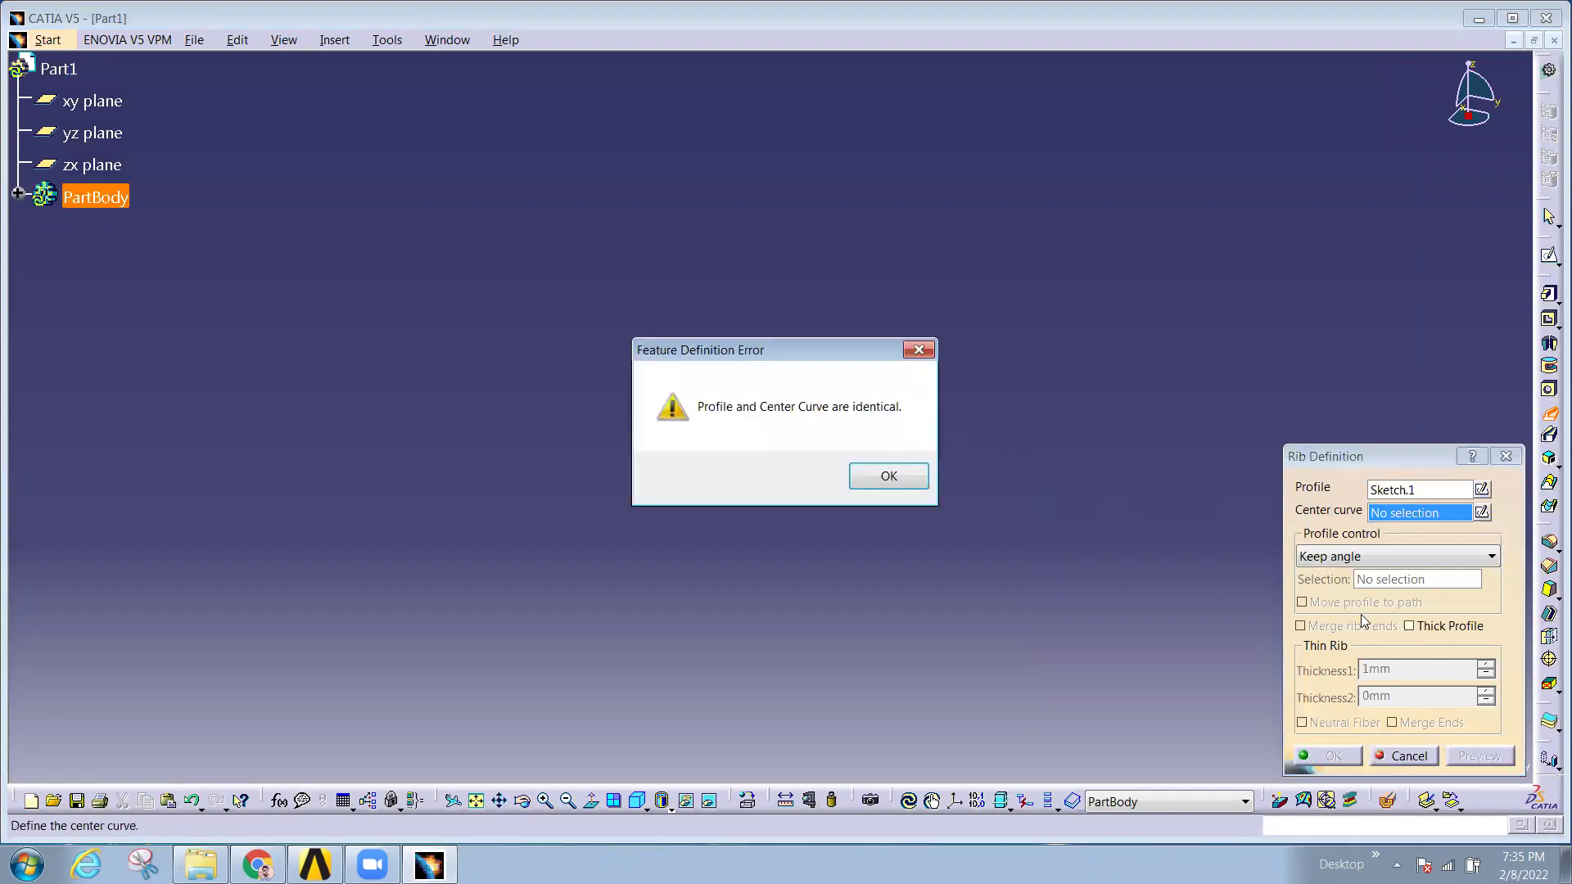
click(892, 478)
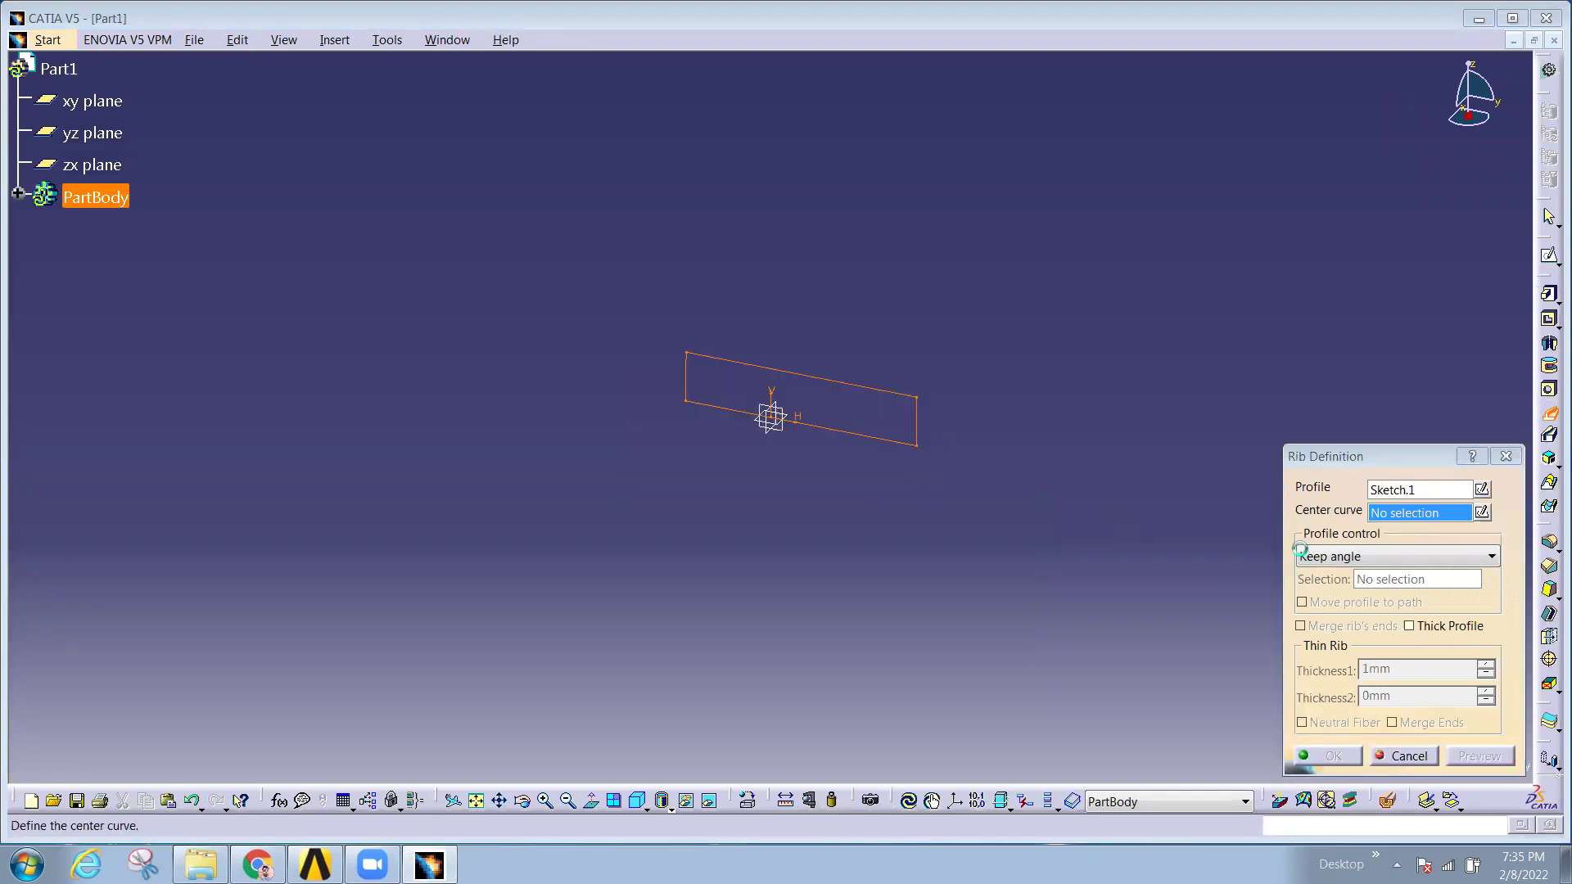
click(1507, 457)
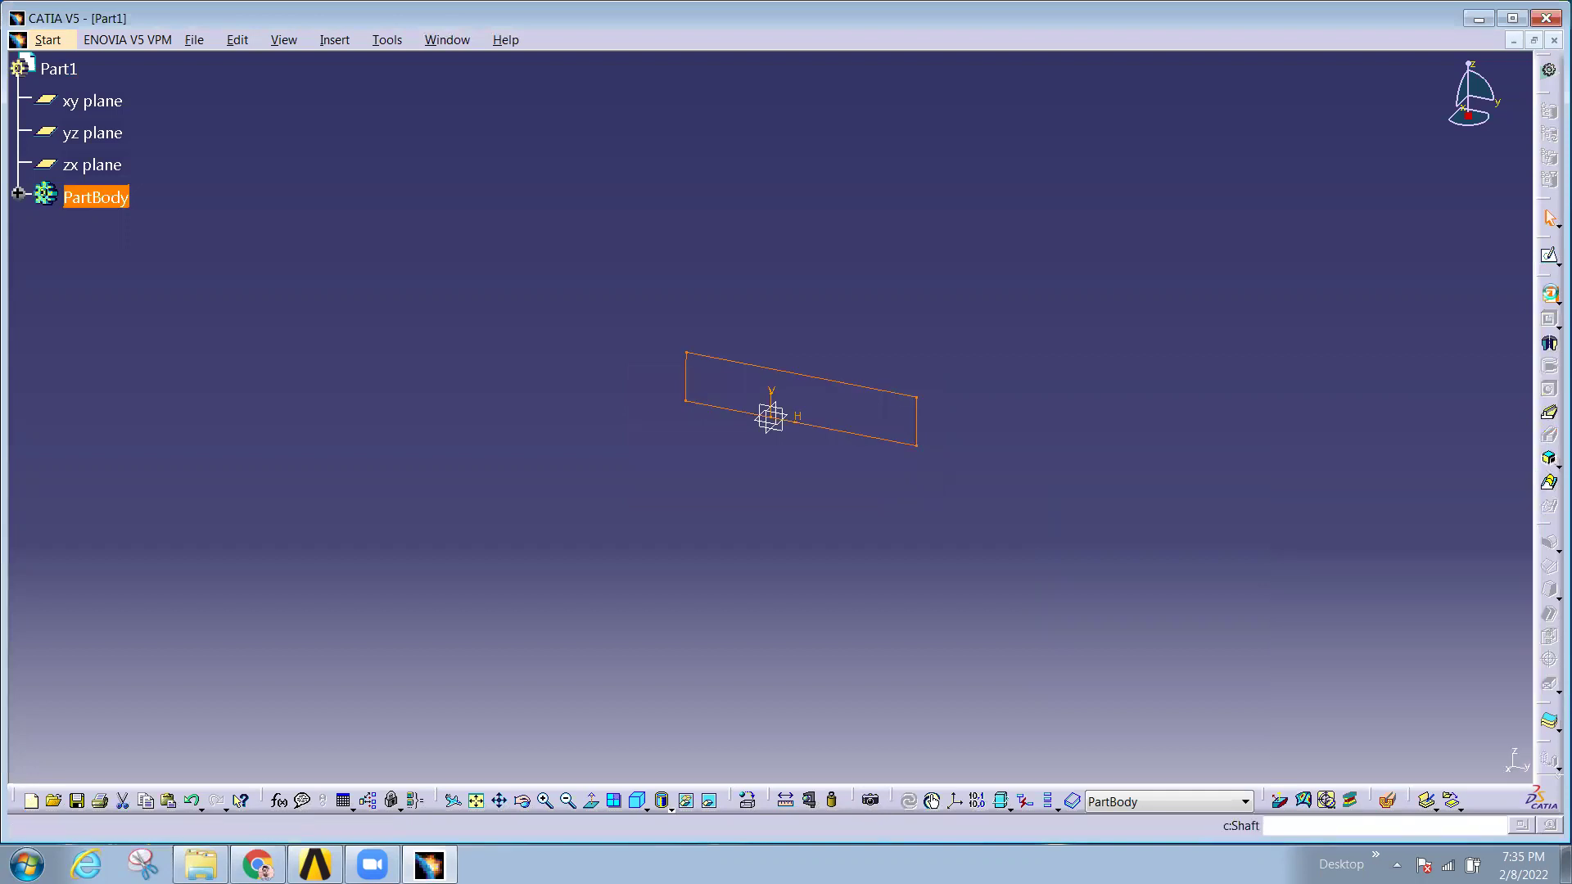
- Pad the rectangle sketch to a length of 50 mm
click(1550, 295)
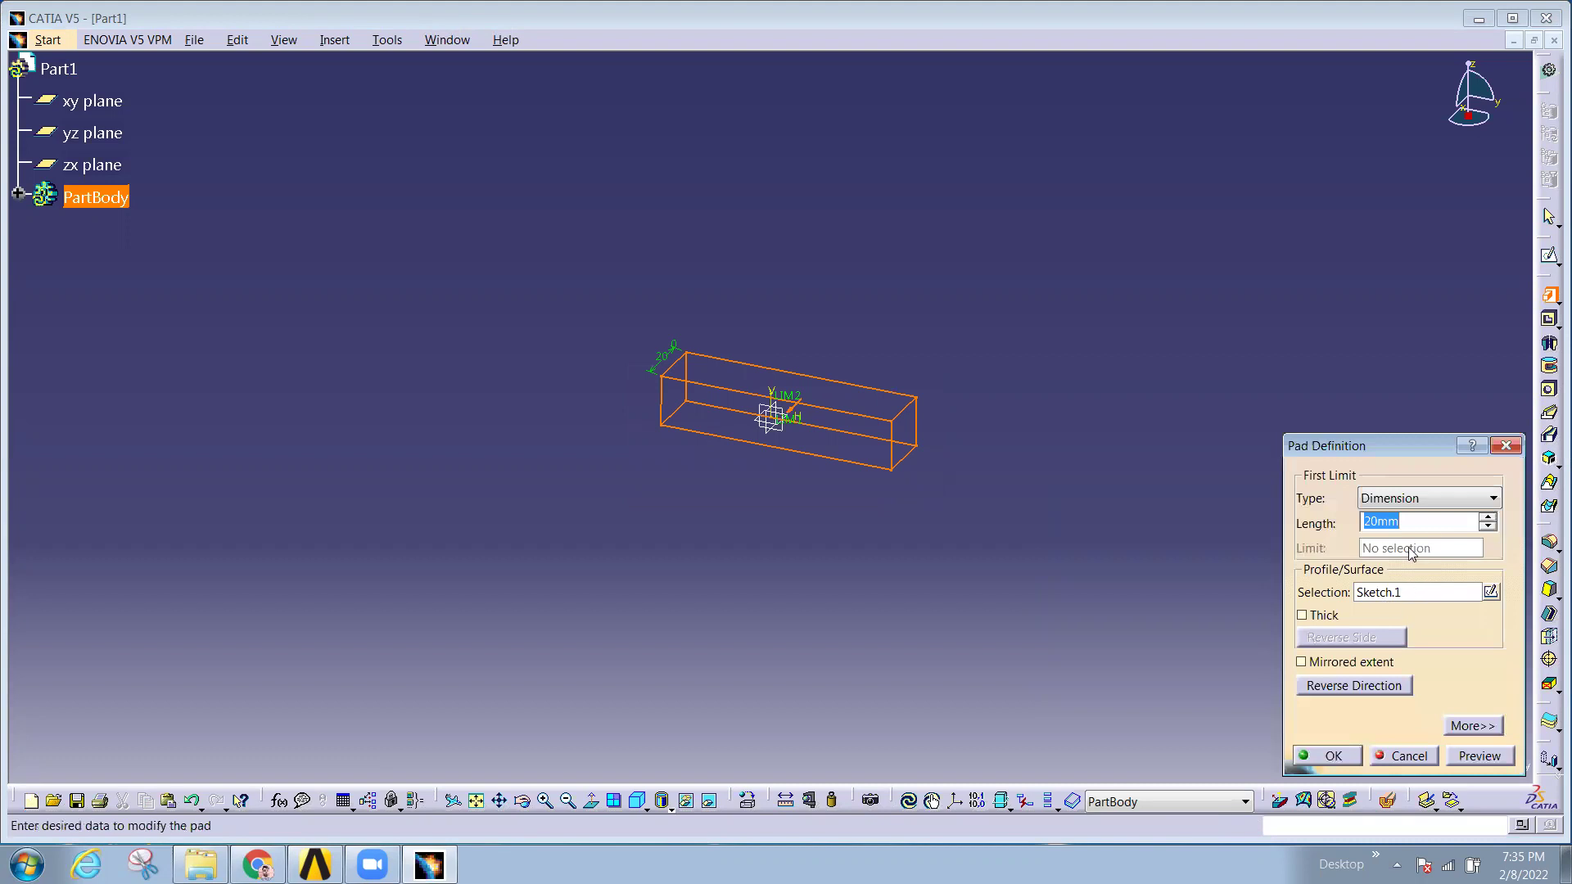
text(50)
key(Return)
middle_drag(1138, 536, 1007, 500)
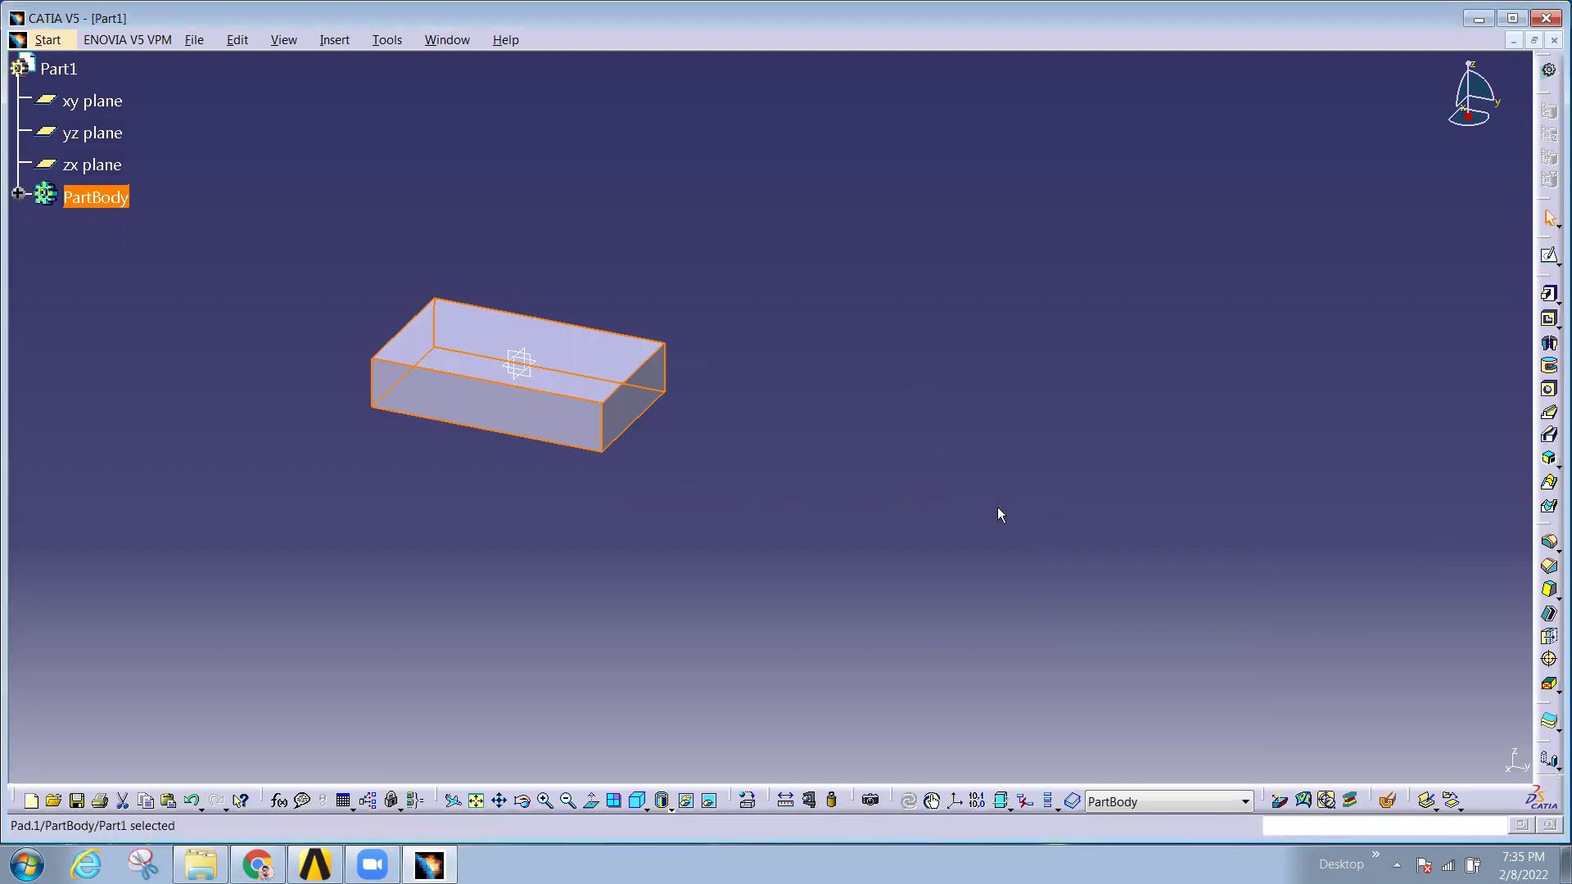
click(784, 526)
middle_drag(527, 443, 888, 474)
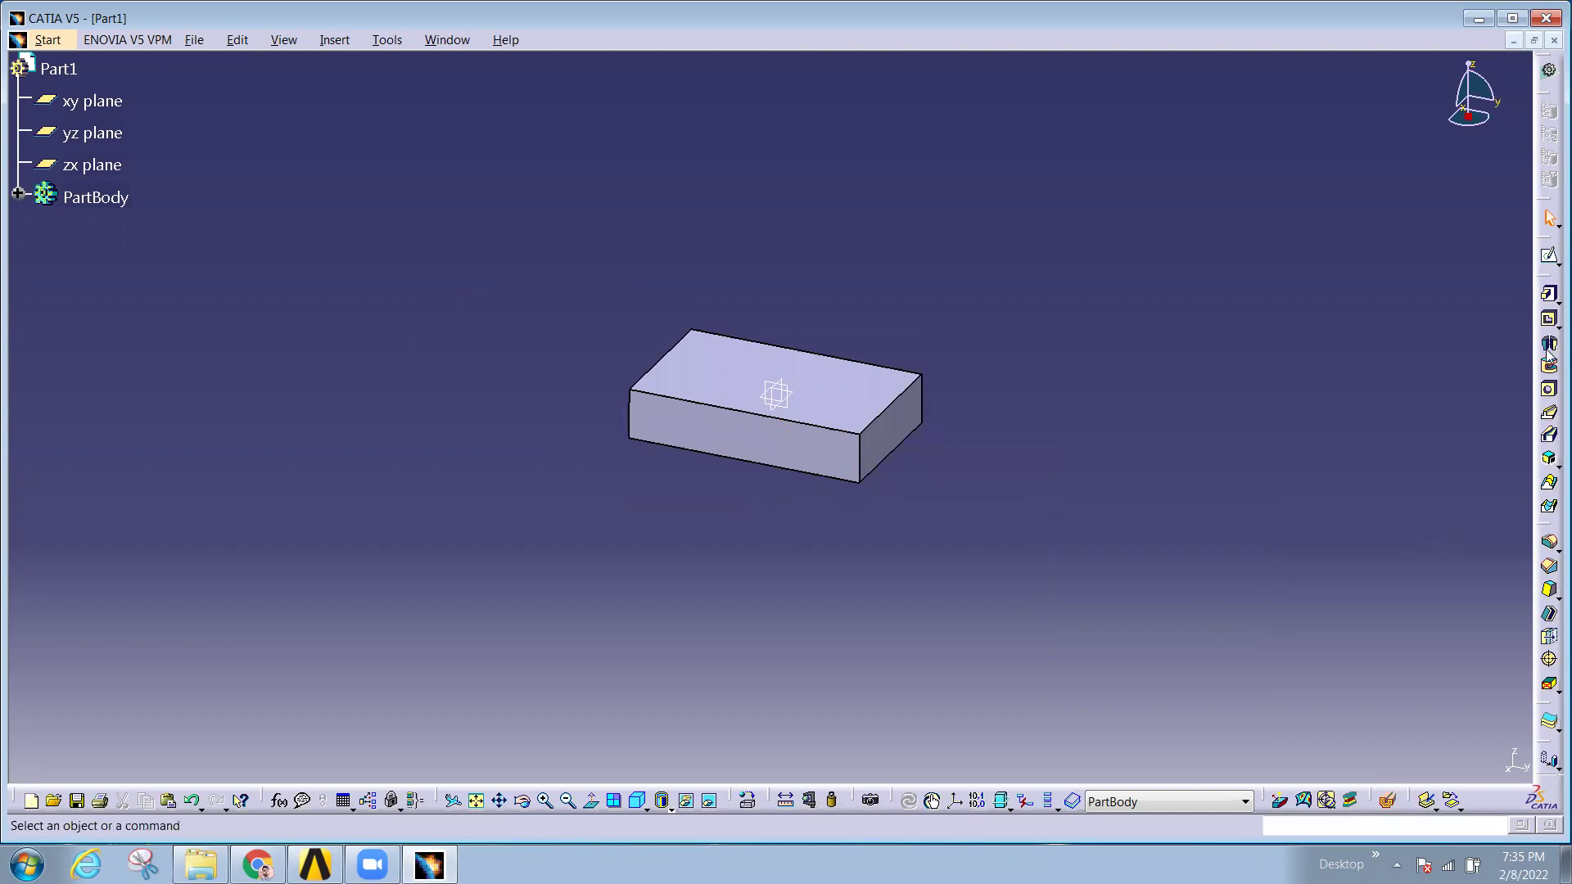
- On the block's long front face, sketch a rectangle from above the origin down to the block's top edge, overhanging its right end, and exit the sketch
click(1550, 257)
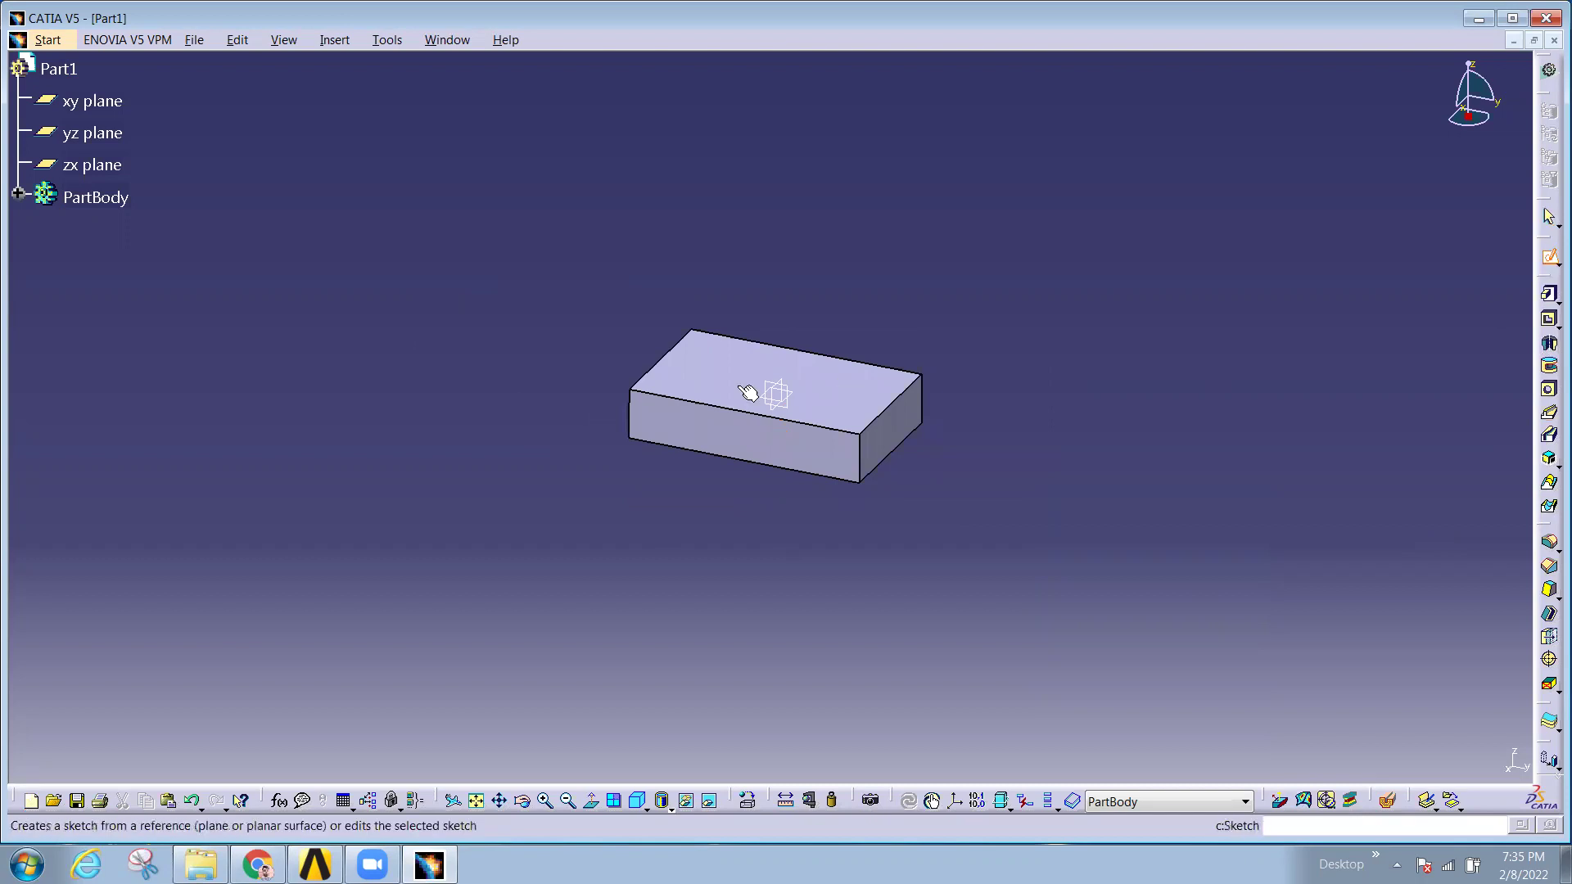
click(828, 449)
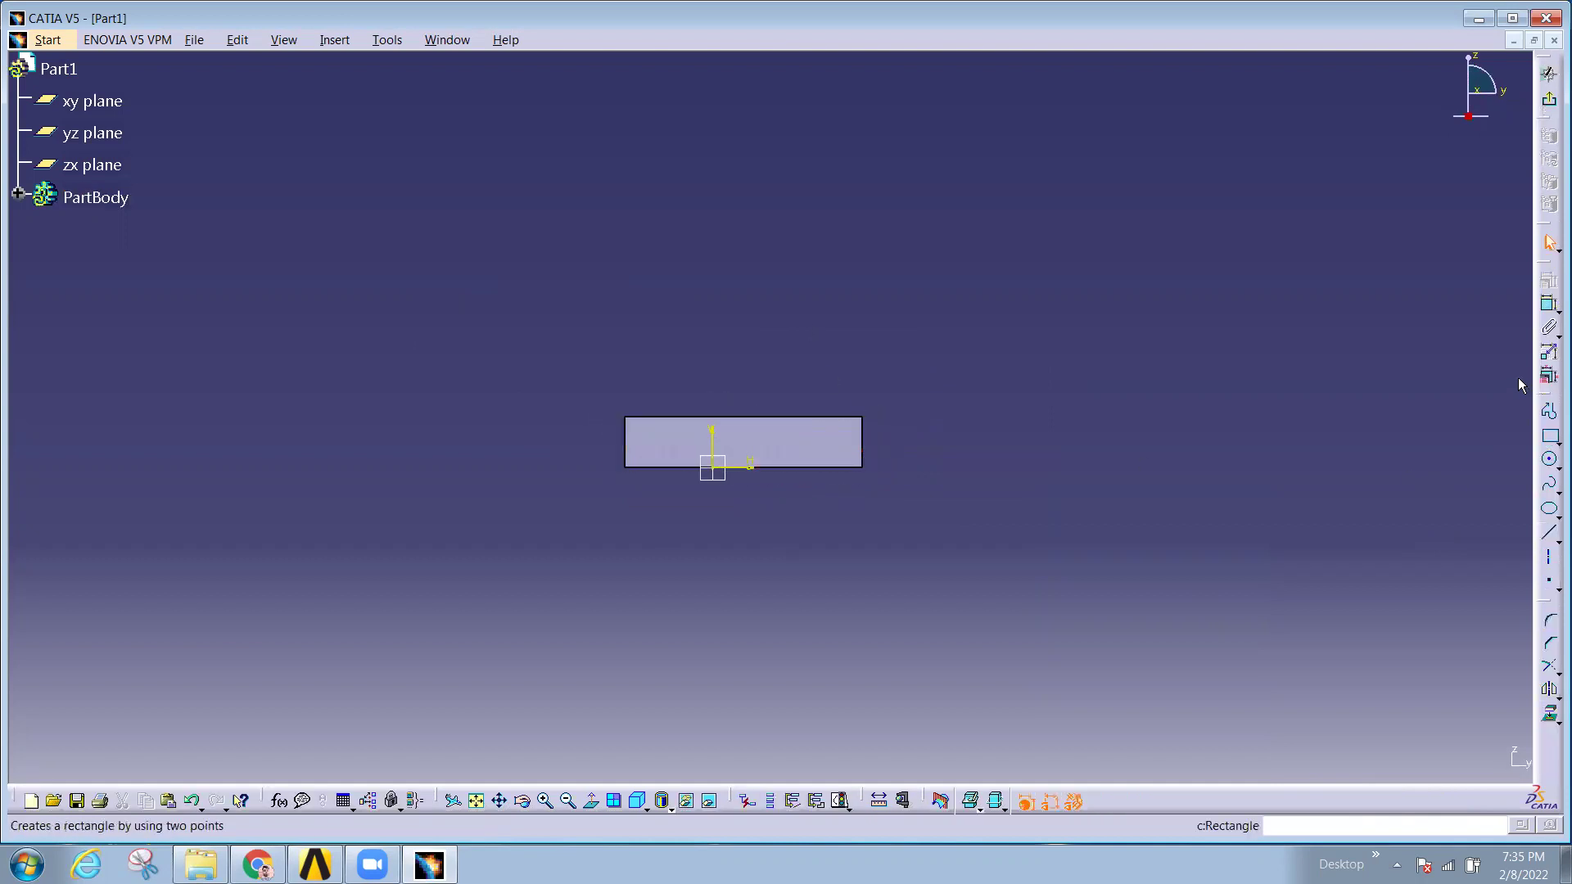
click(1549, 435)
click(714, 297)
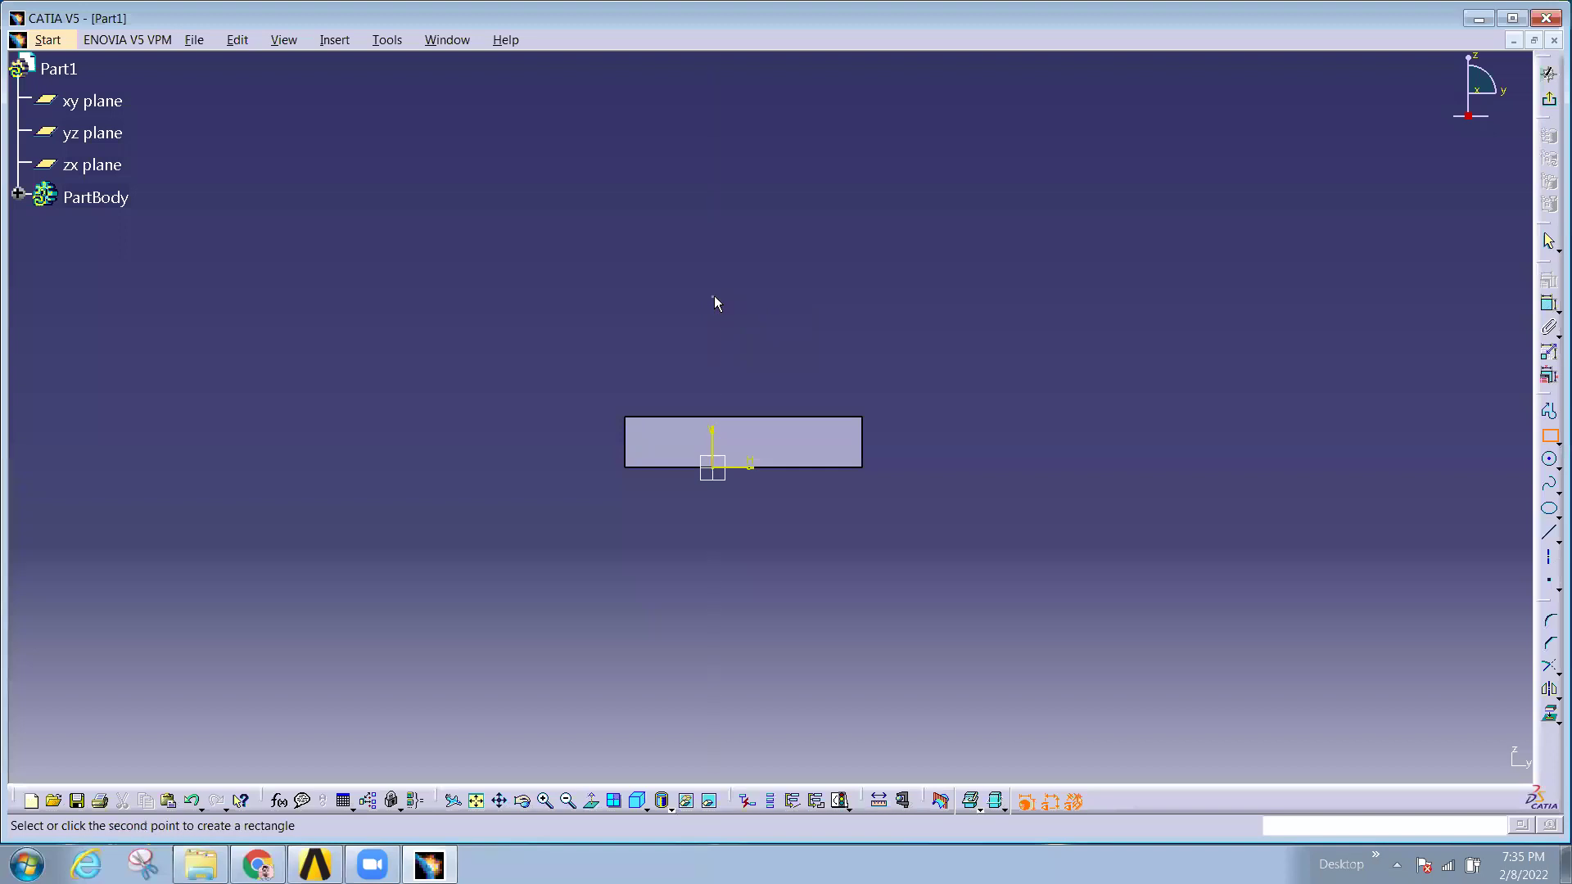
click(925, 415)
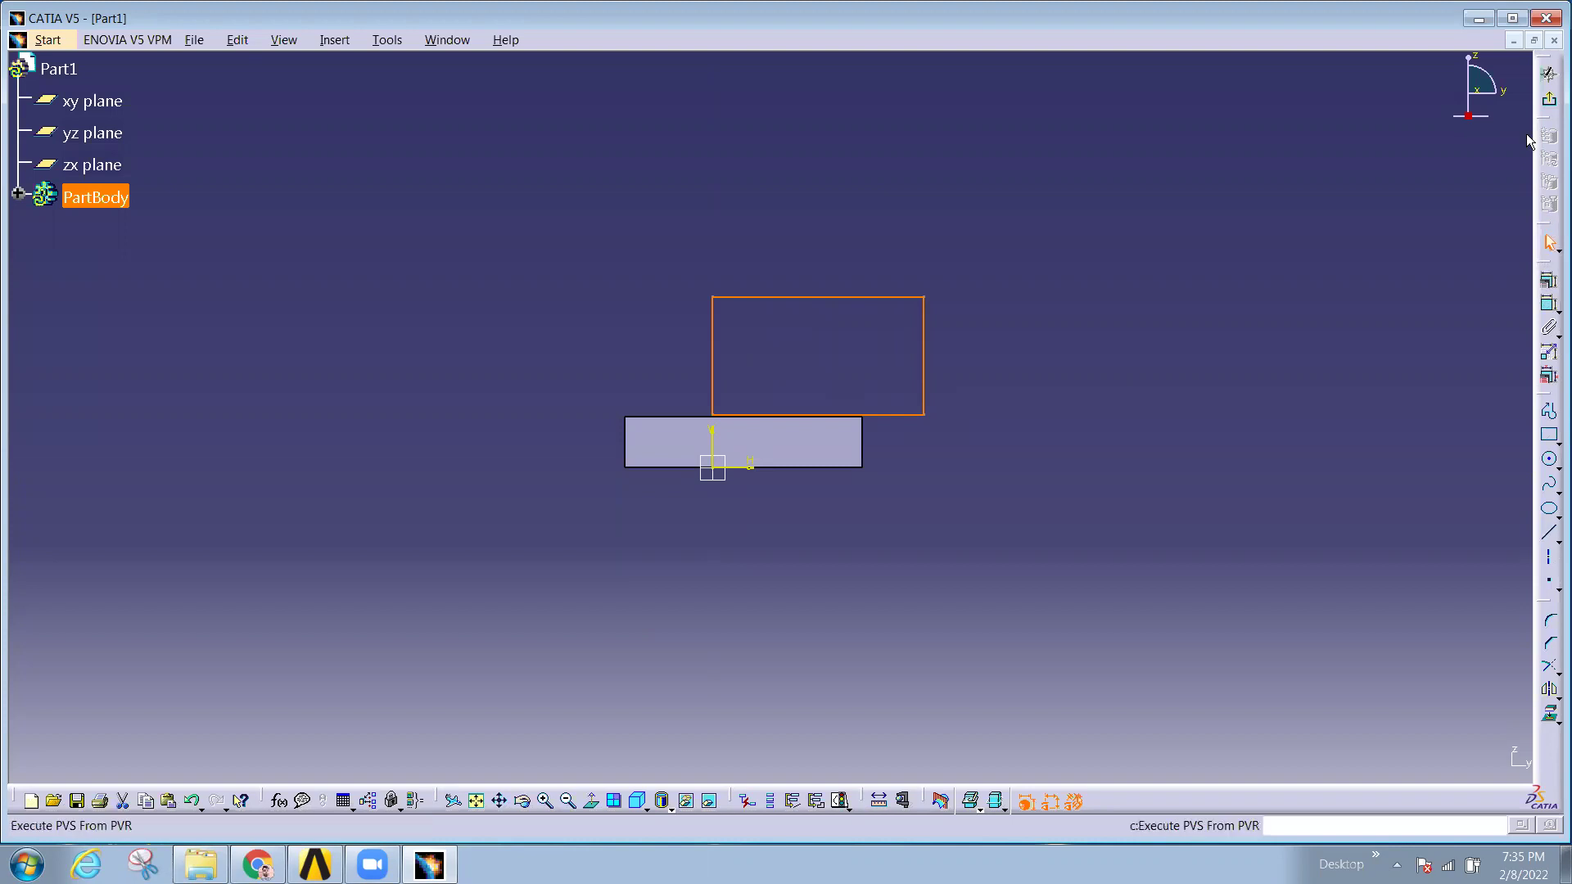
click(1550, 99)
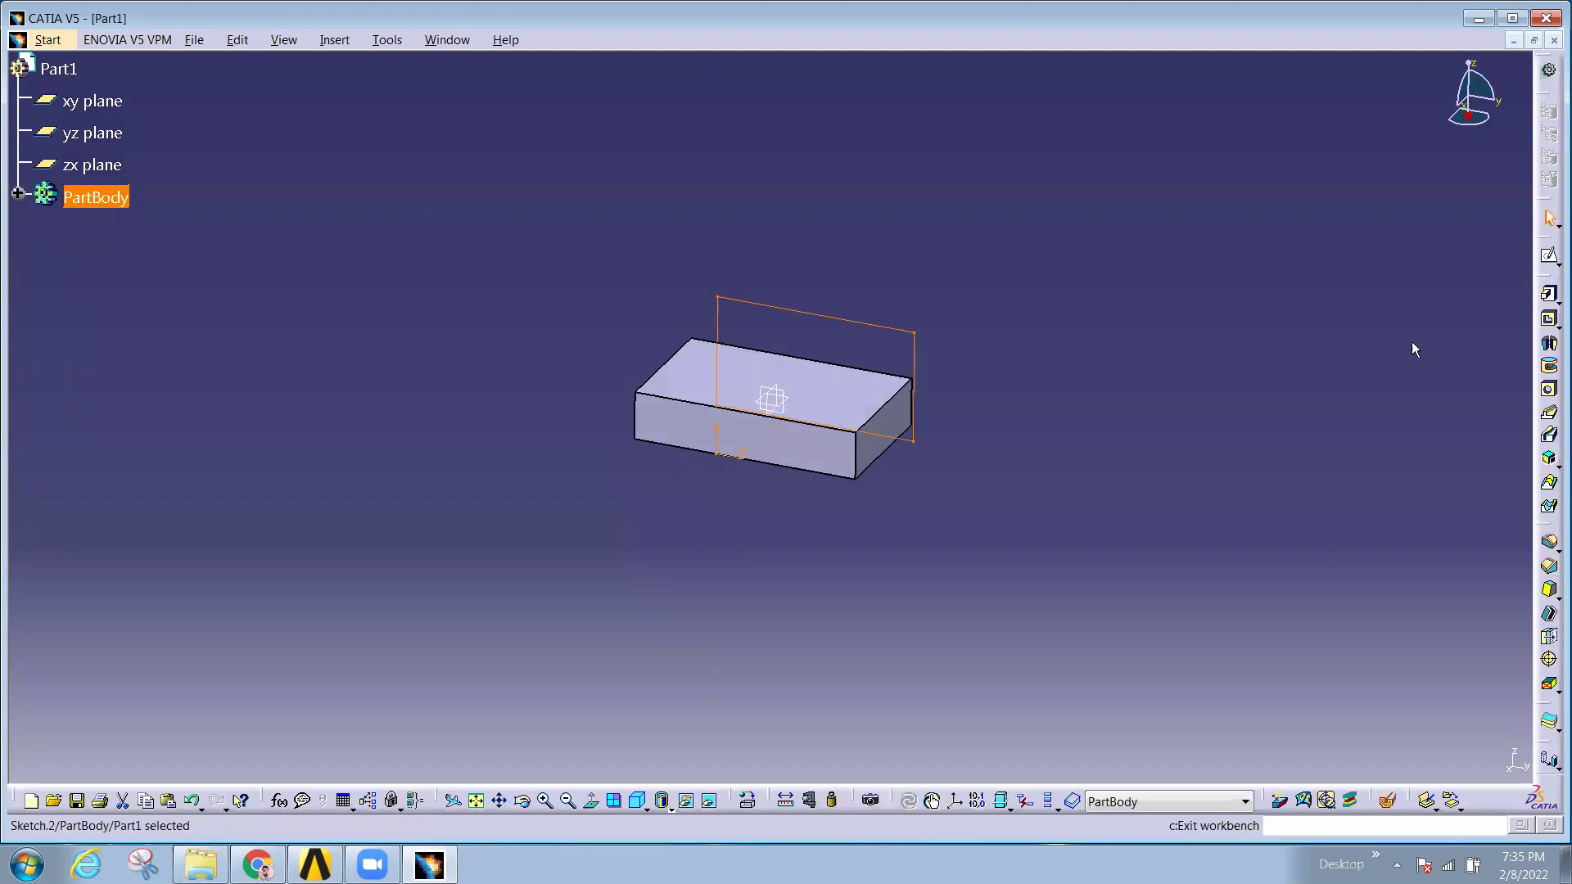
- Pad the second rectangle 50 mm in the reversed direction, back over the first block
click(1549, 288)
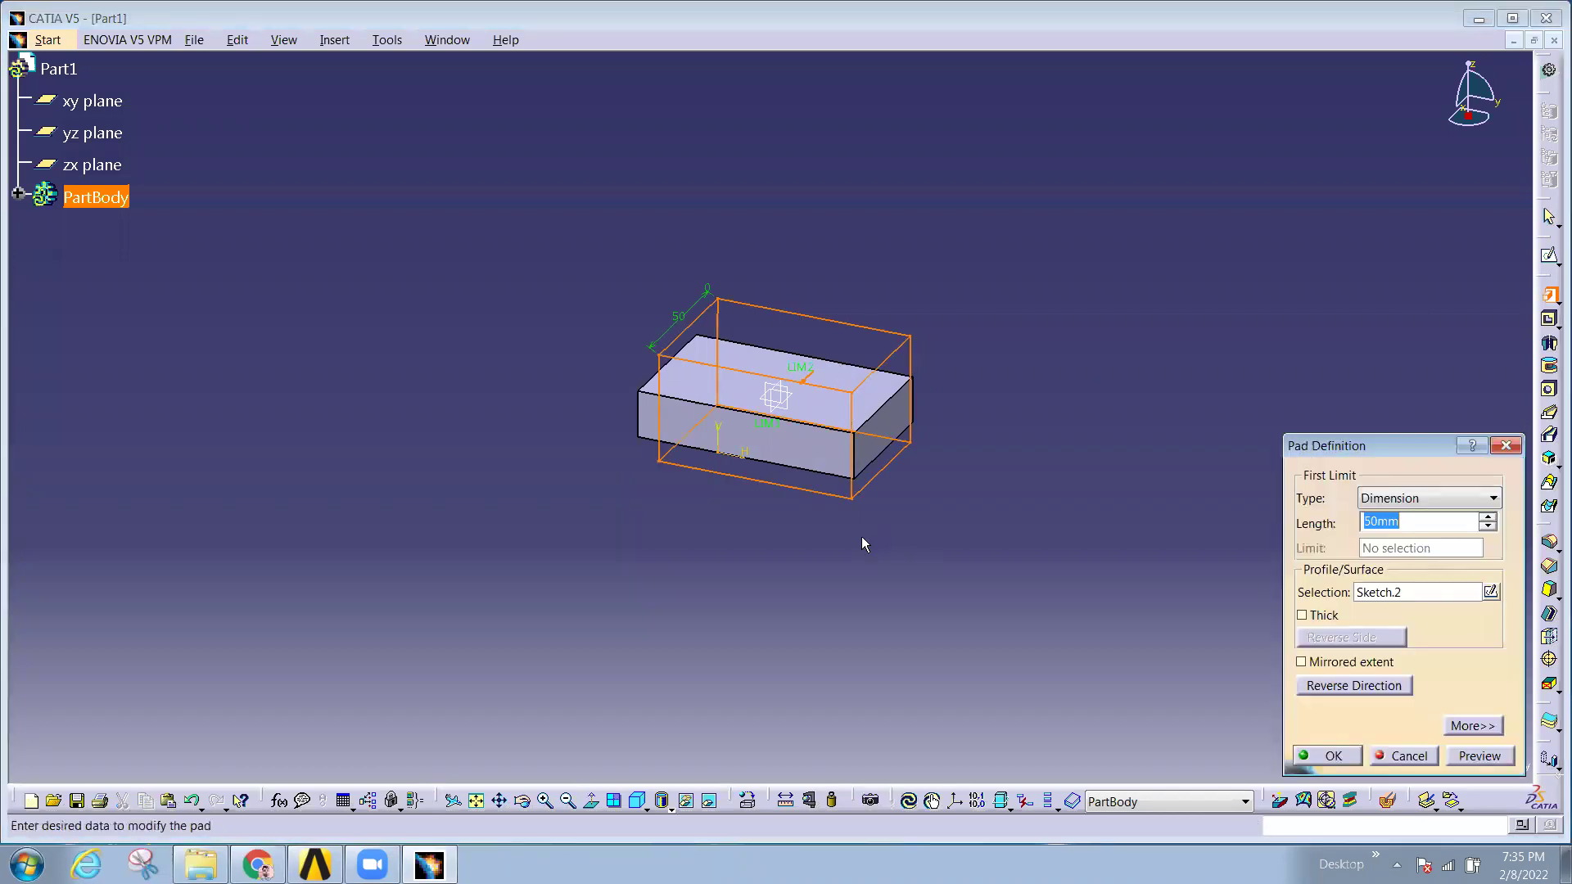
click(1347, 688)
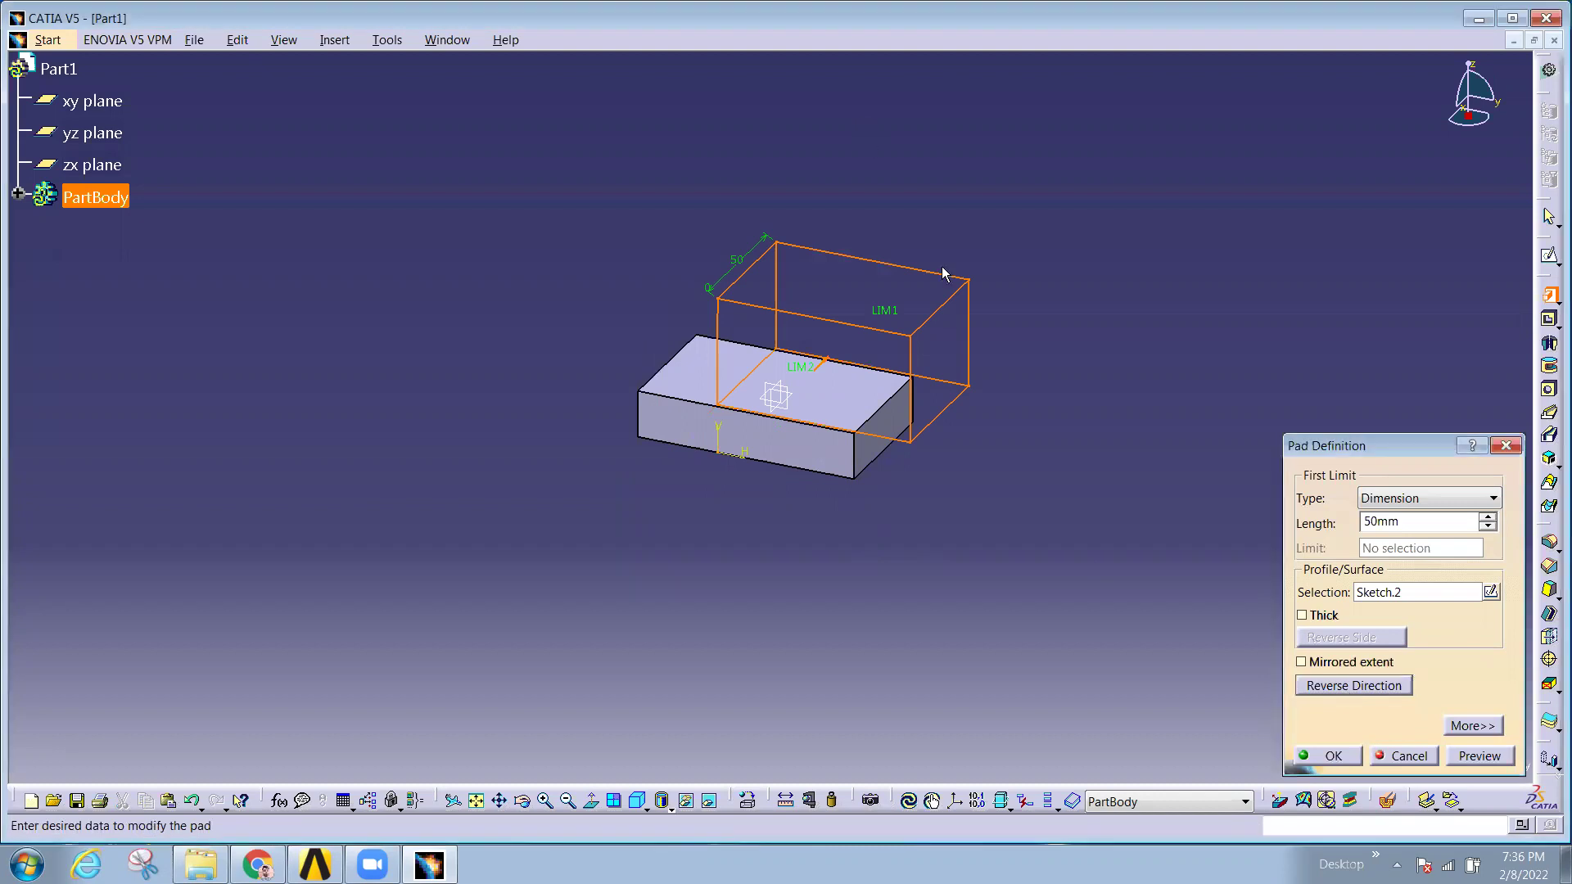
click(1333, 756)
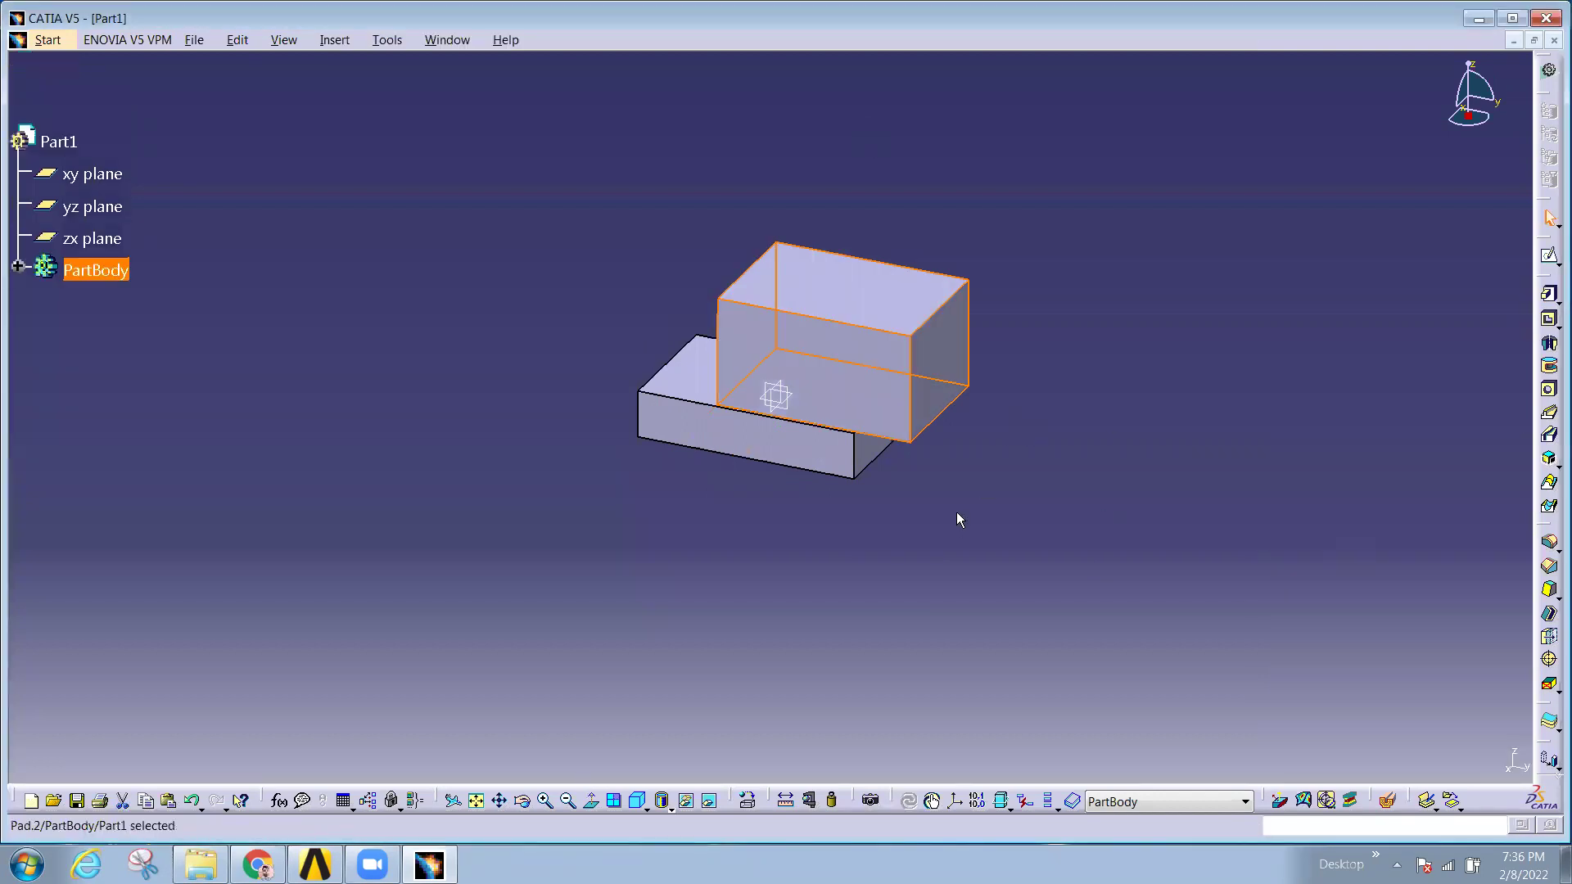
click(802, 511)
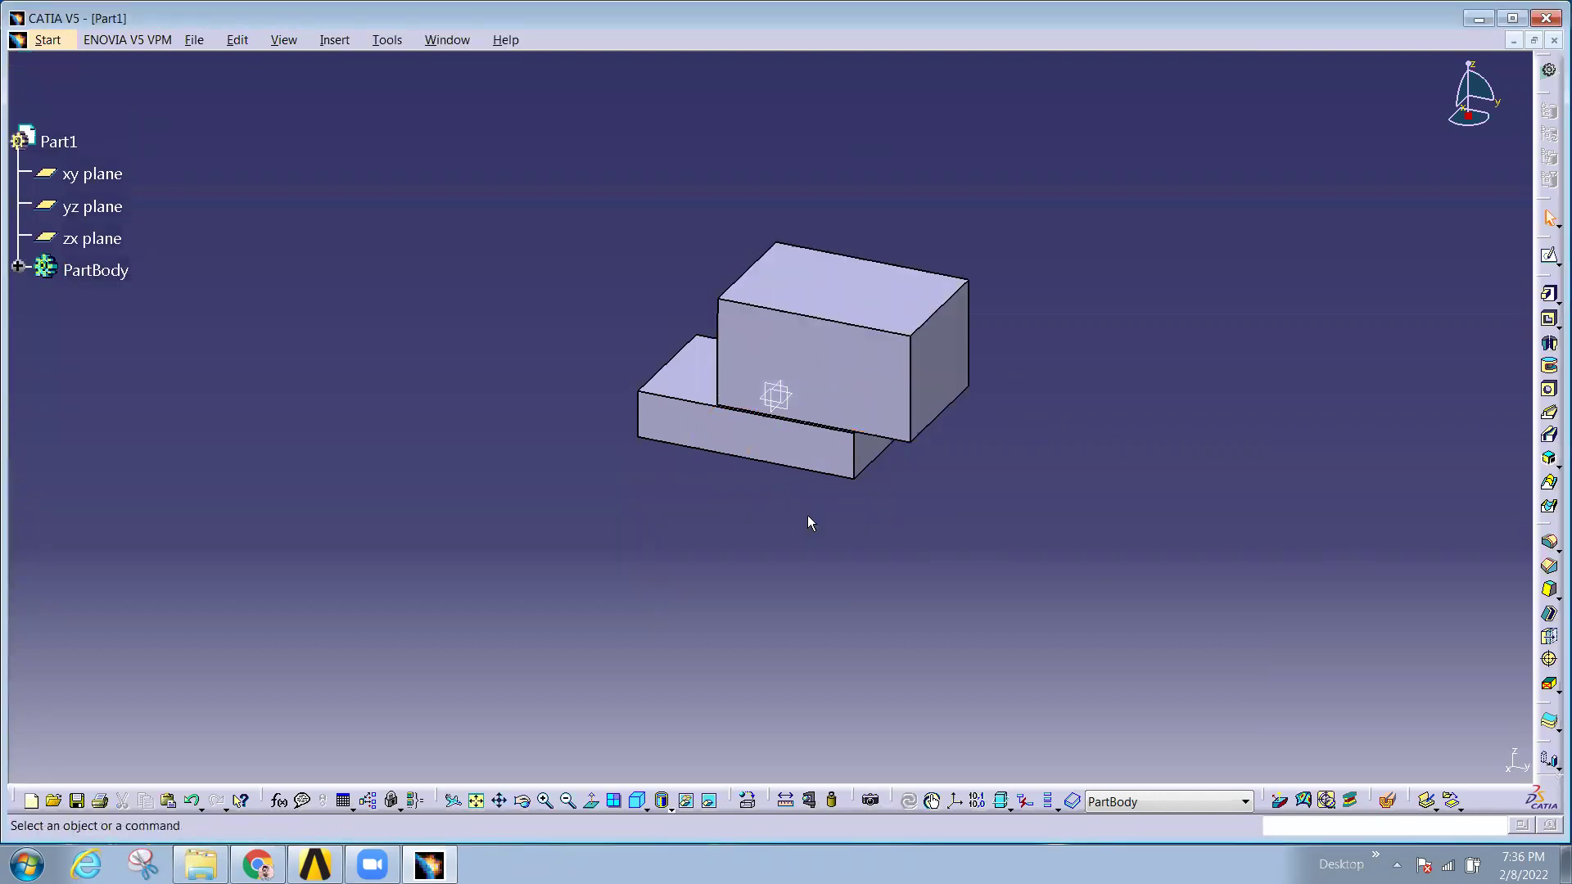
middle_drag(814, 434, 901, 447)
mouse_move(1075, 356)
middle_down()
mouse_move(1147, 368)
mouse_move(1097, 368)
middle_up()
- Save the part as an stp file named Combined in New folder on the Desktop
click(190, 42)
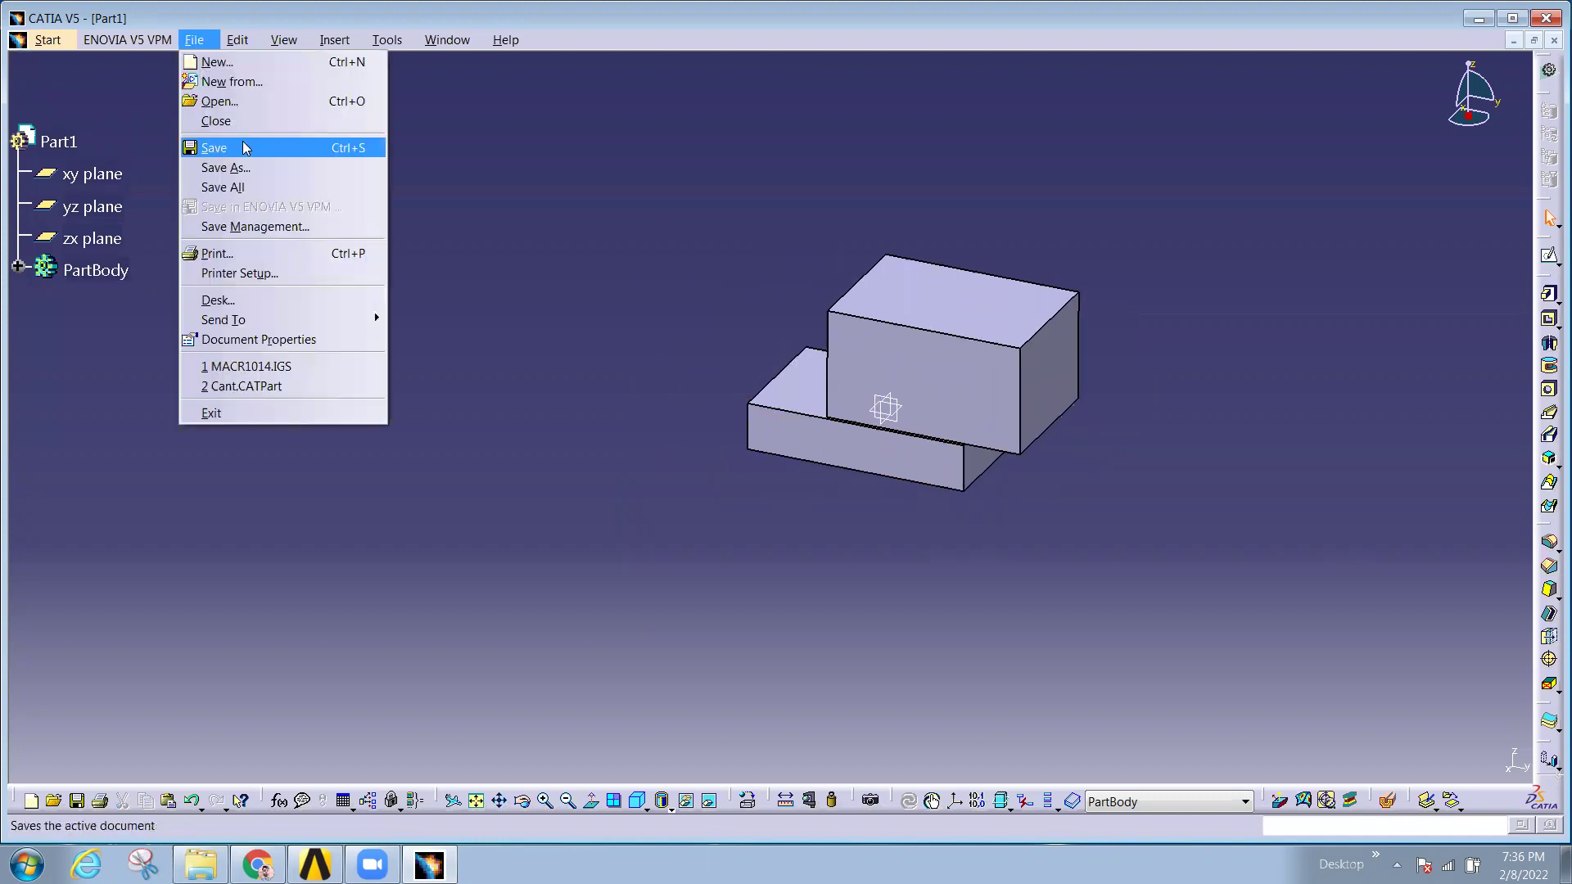
key(Return)
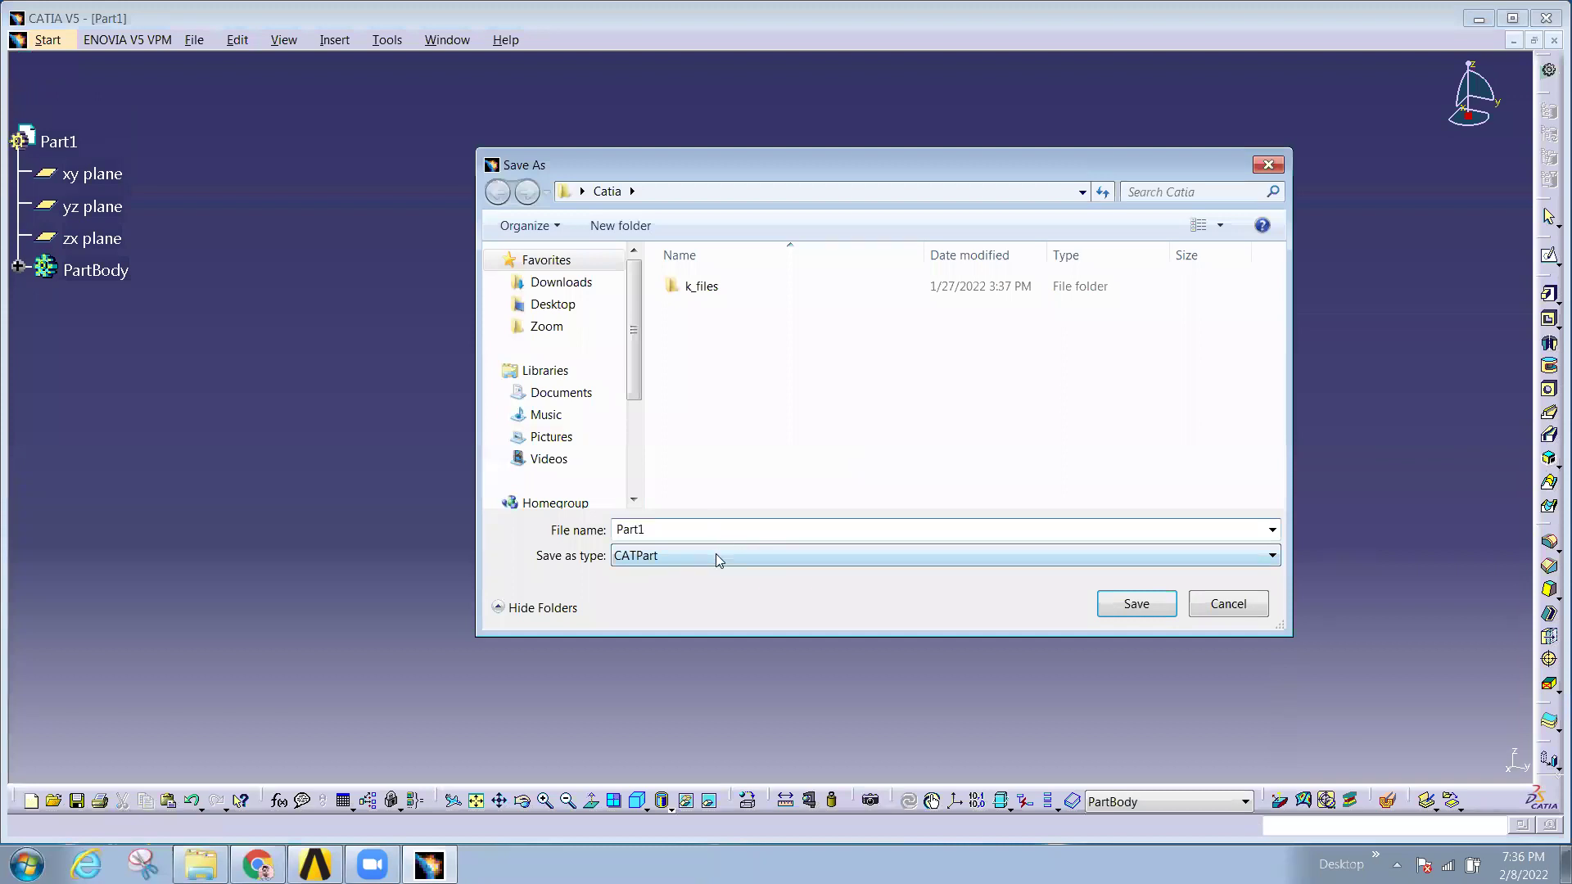
click(715, 554)
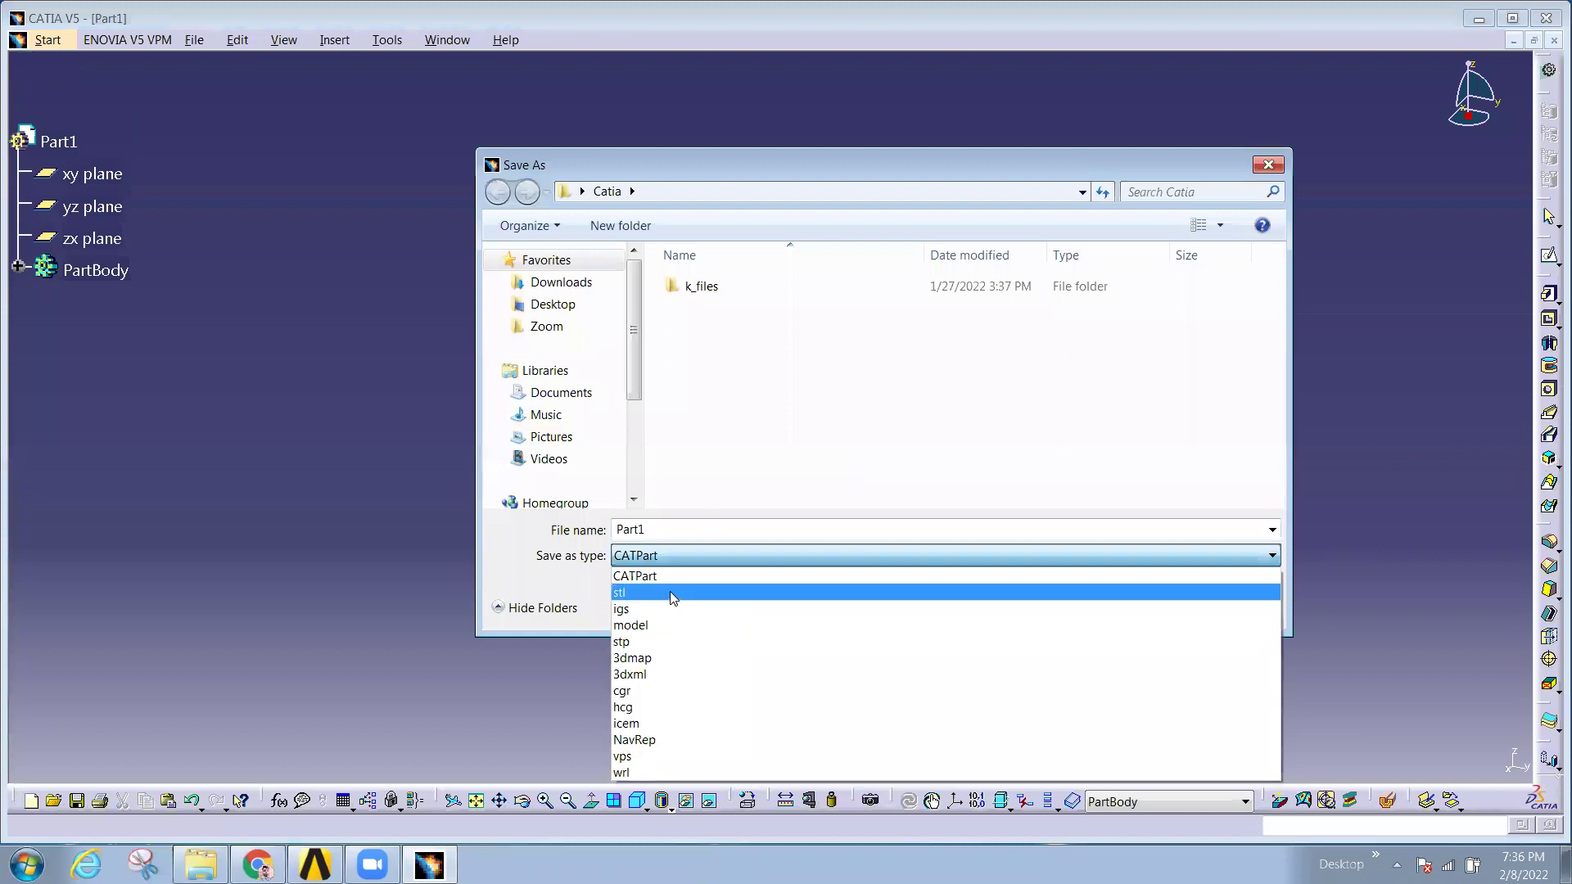
click(655, 642)
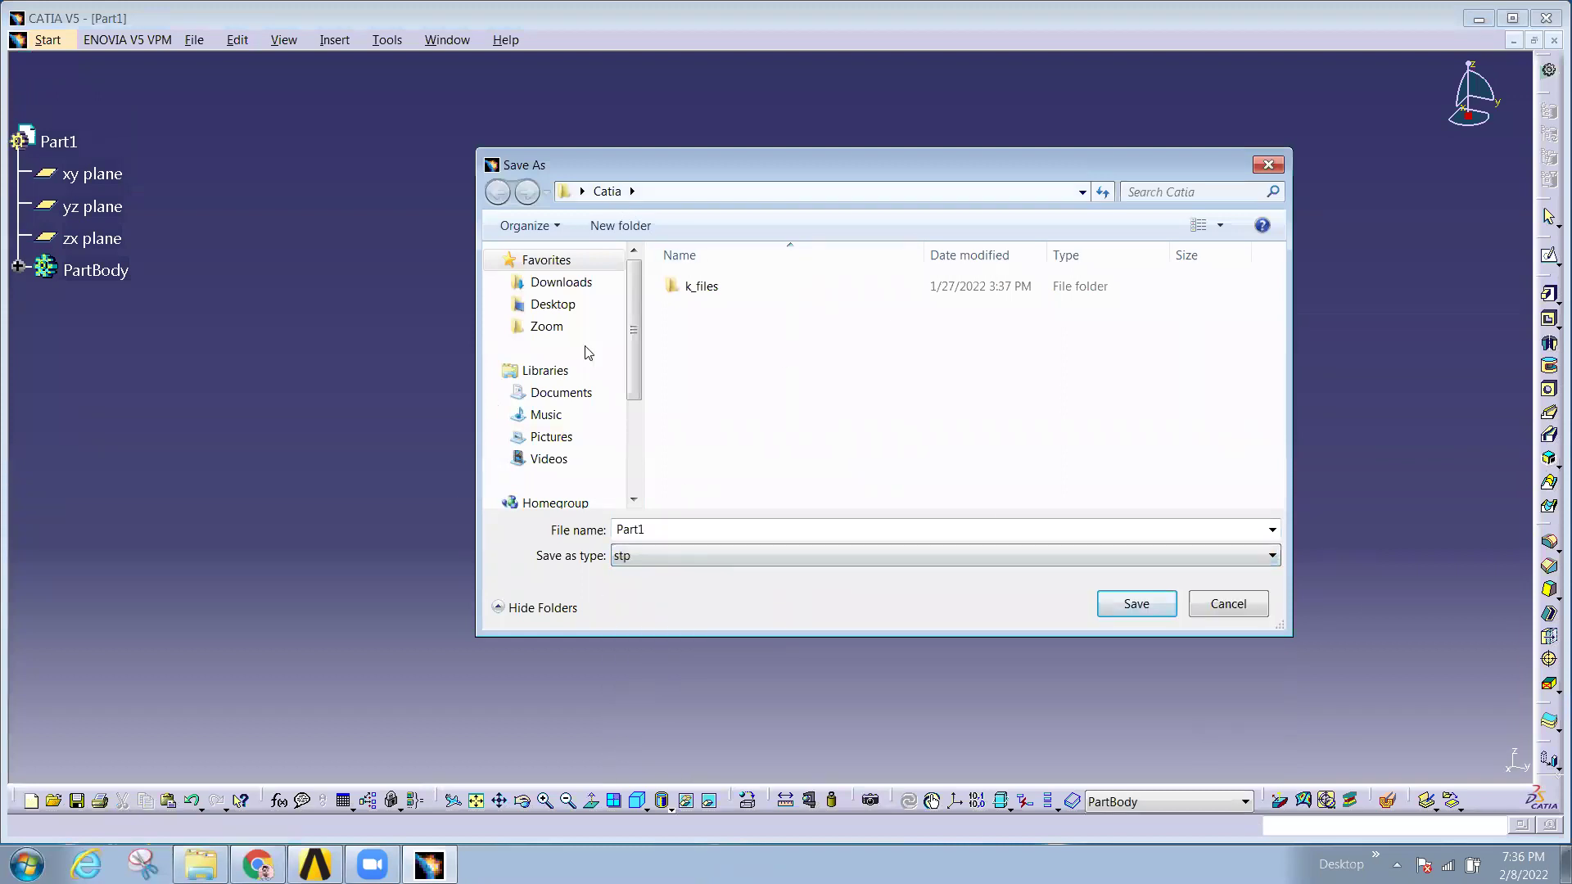
click(551, 305)
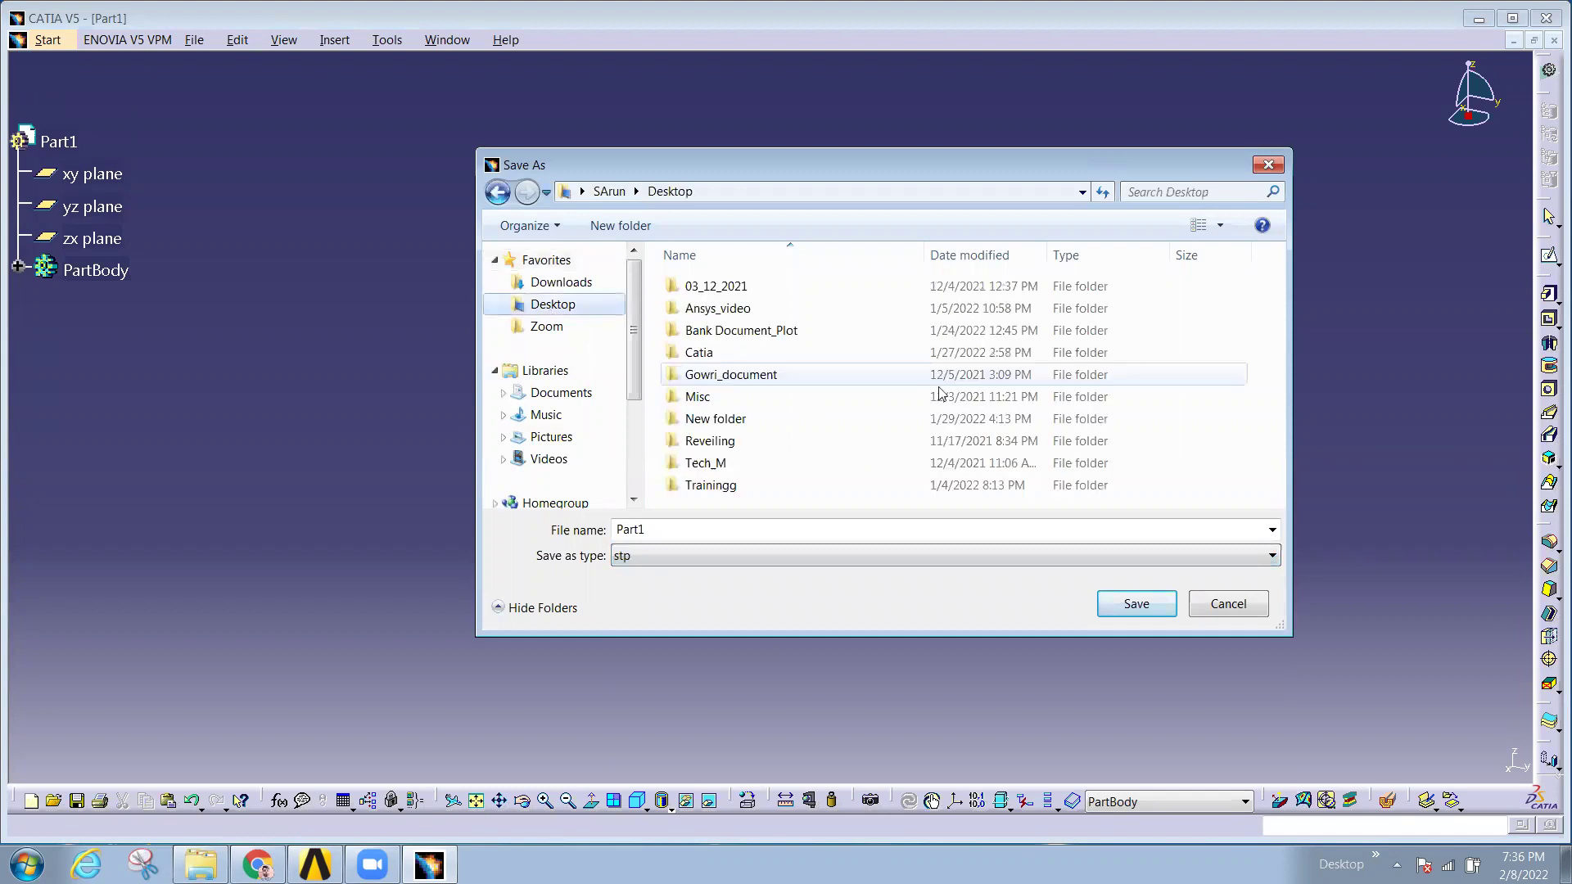
double_click(742, 418)
double_click(685, 532)
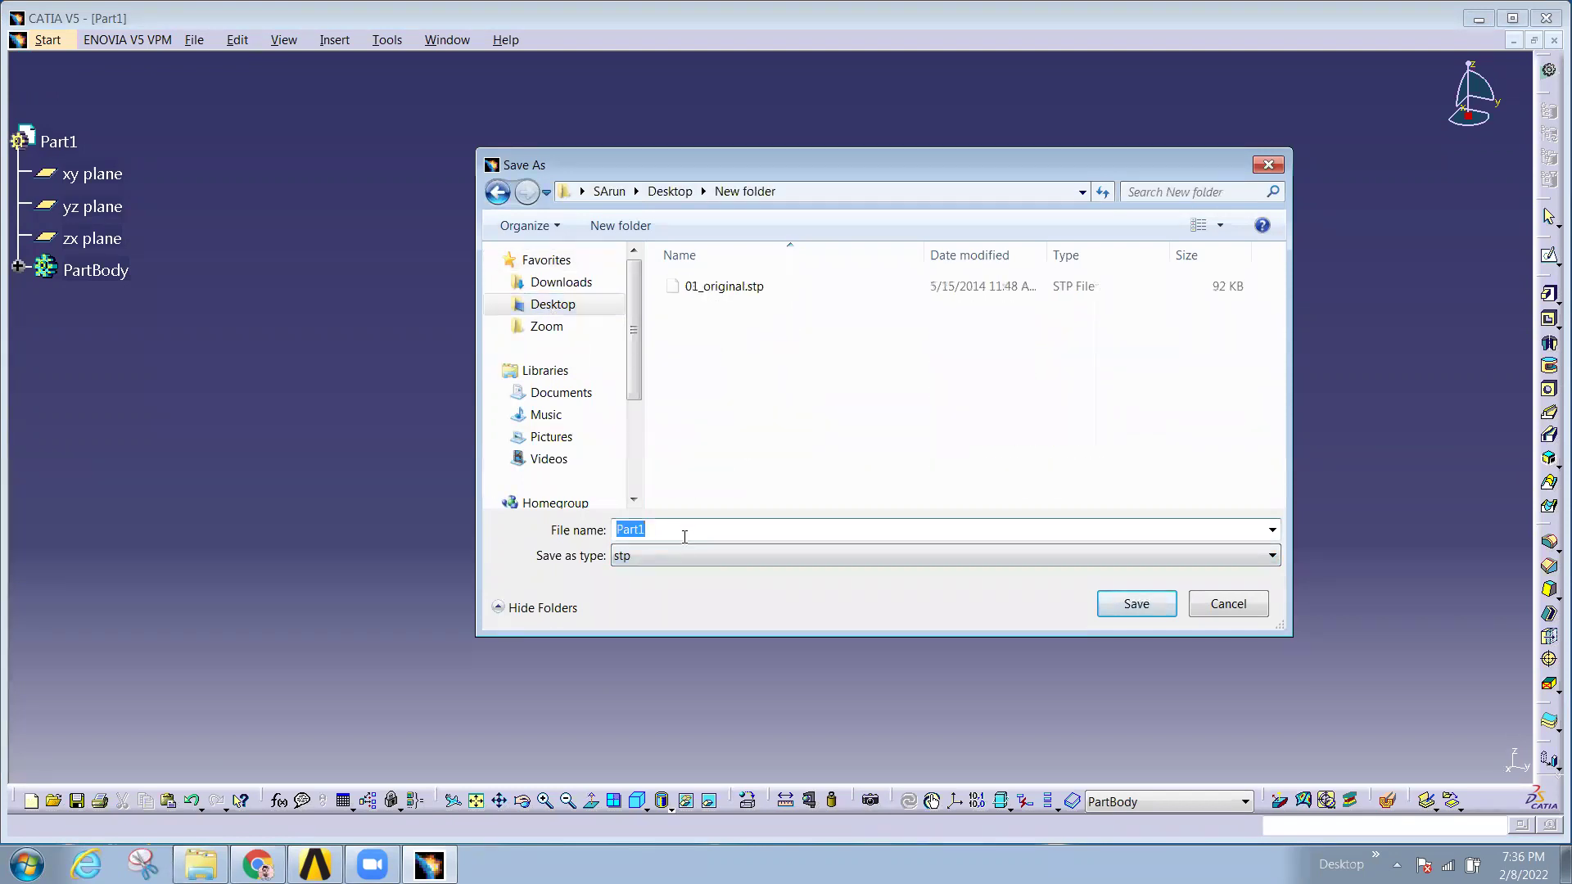
text(Combined)
key(Return)
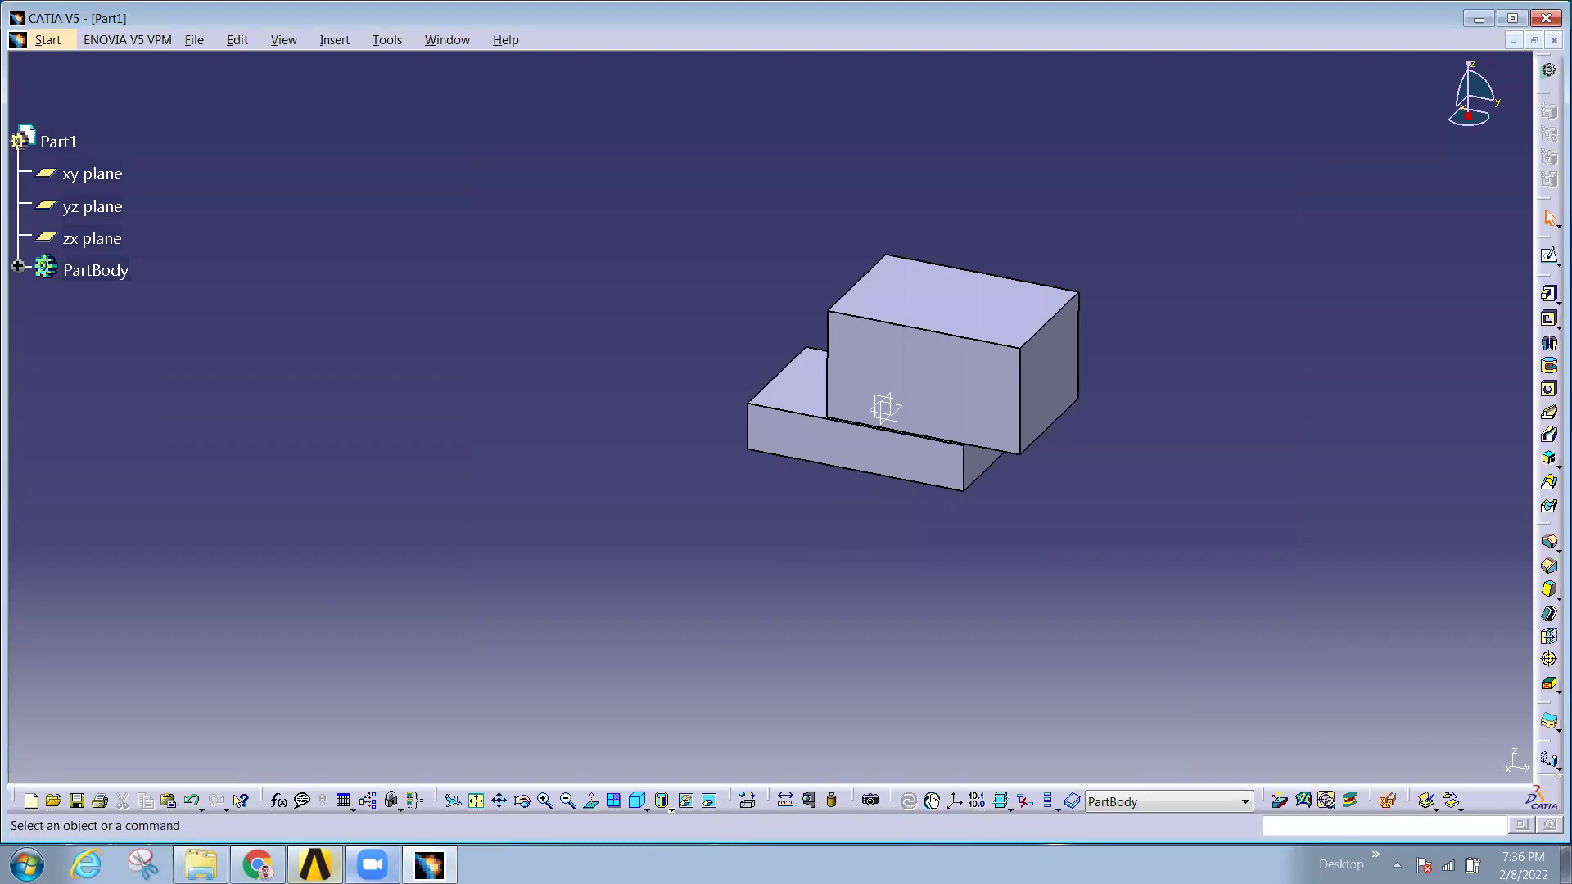
- Switch to Ansys Workbench and add a second Modal system and a Static Structural system, sharing engineering data, geometry and model
key(alt+Tab)
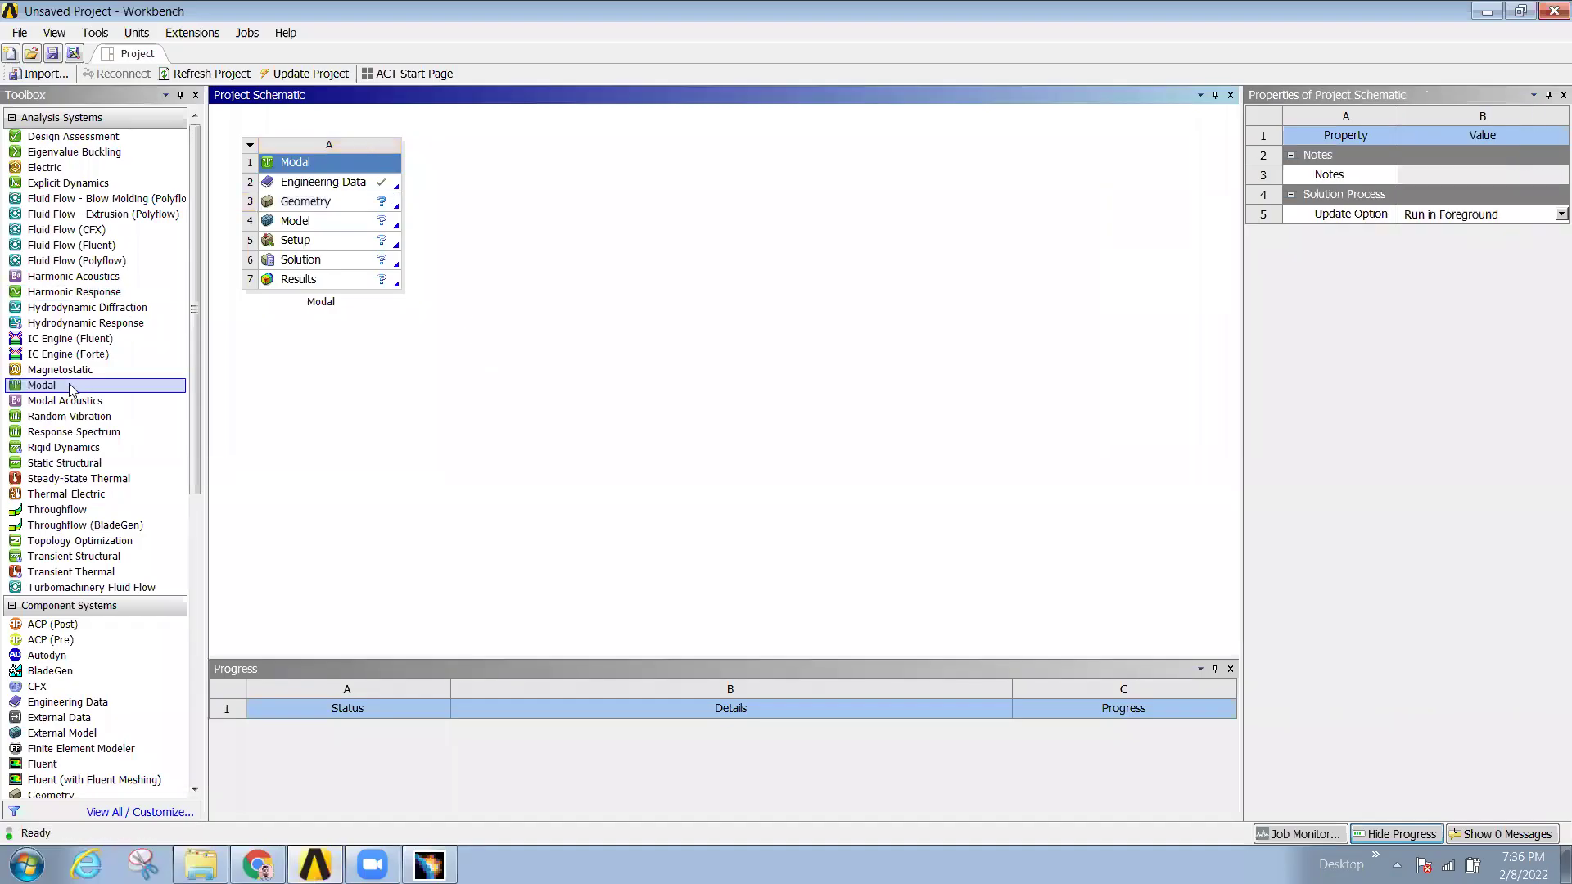
drag(72, 390, 382, 239)
drag(64, 462, 584, 226)
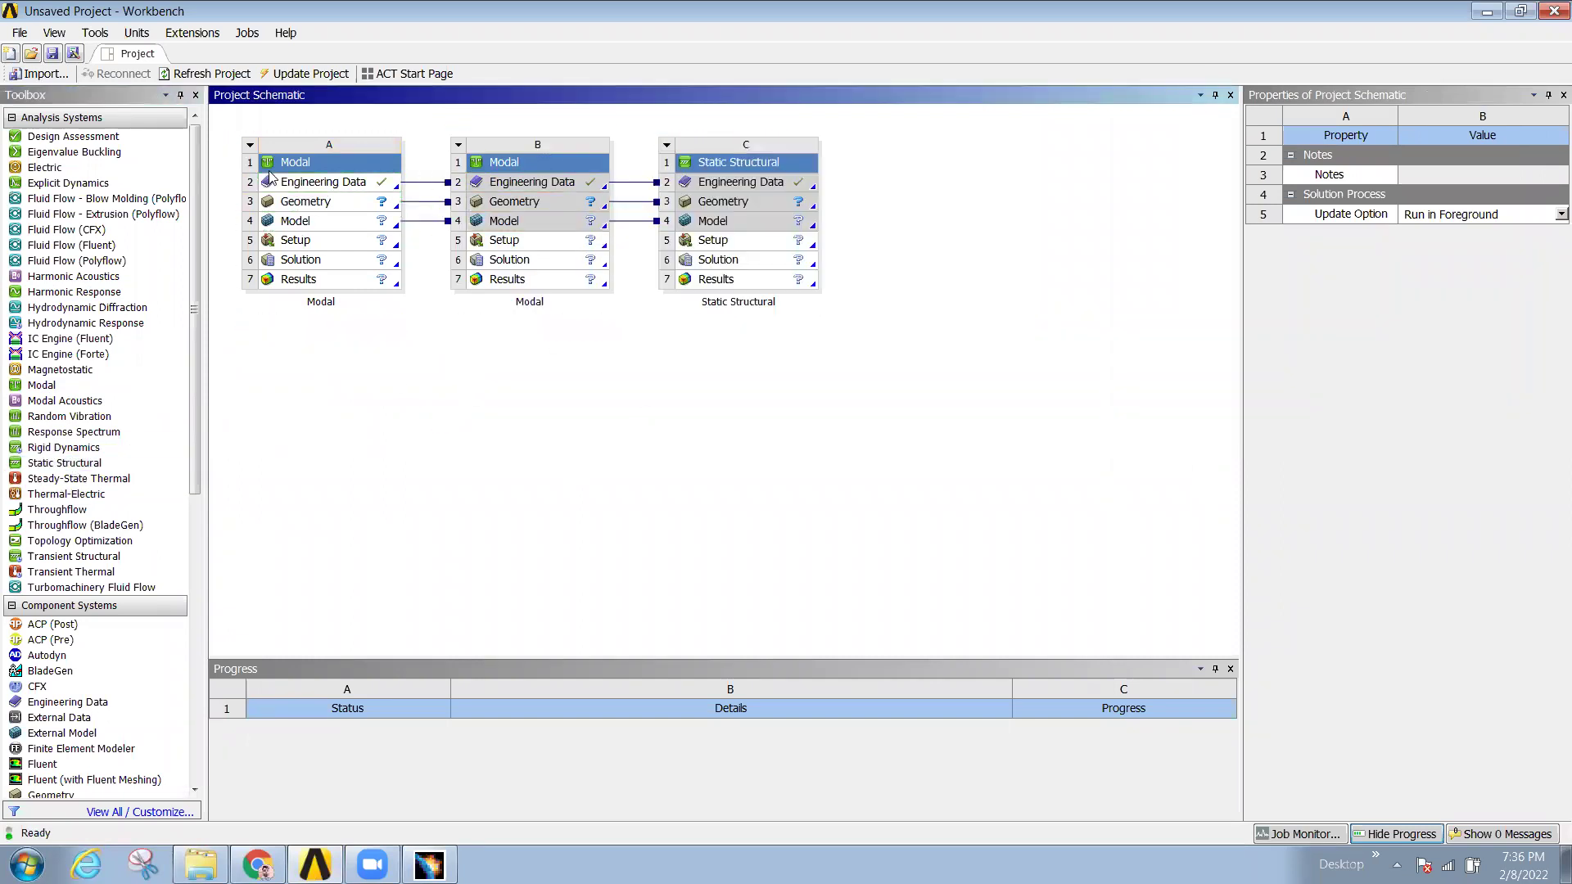
- Import Combined.stp from New folder on the Desktop as the geometry of the first Modal system
click(318, 205)
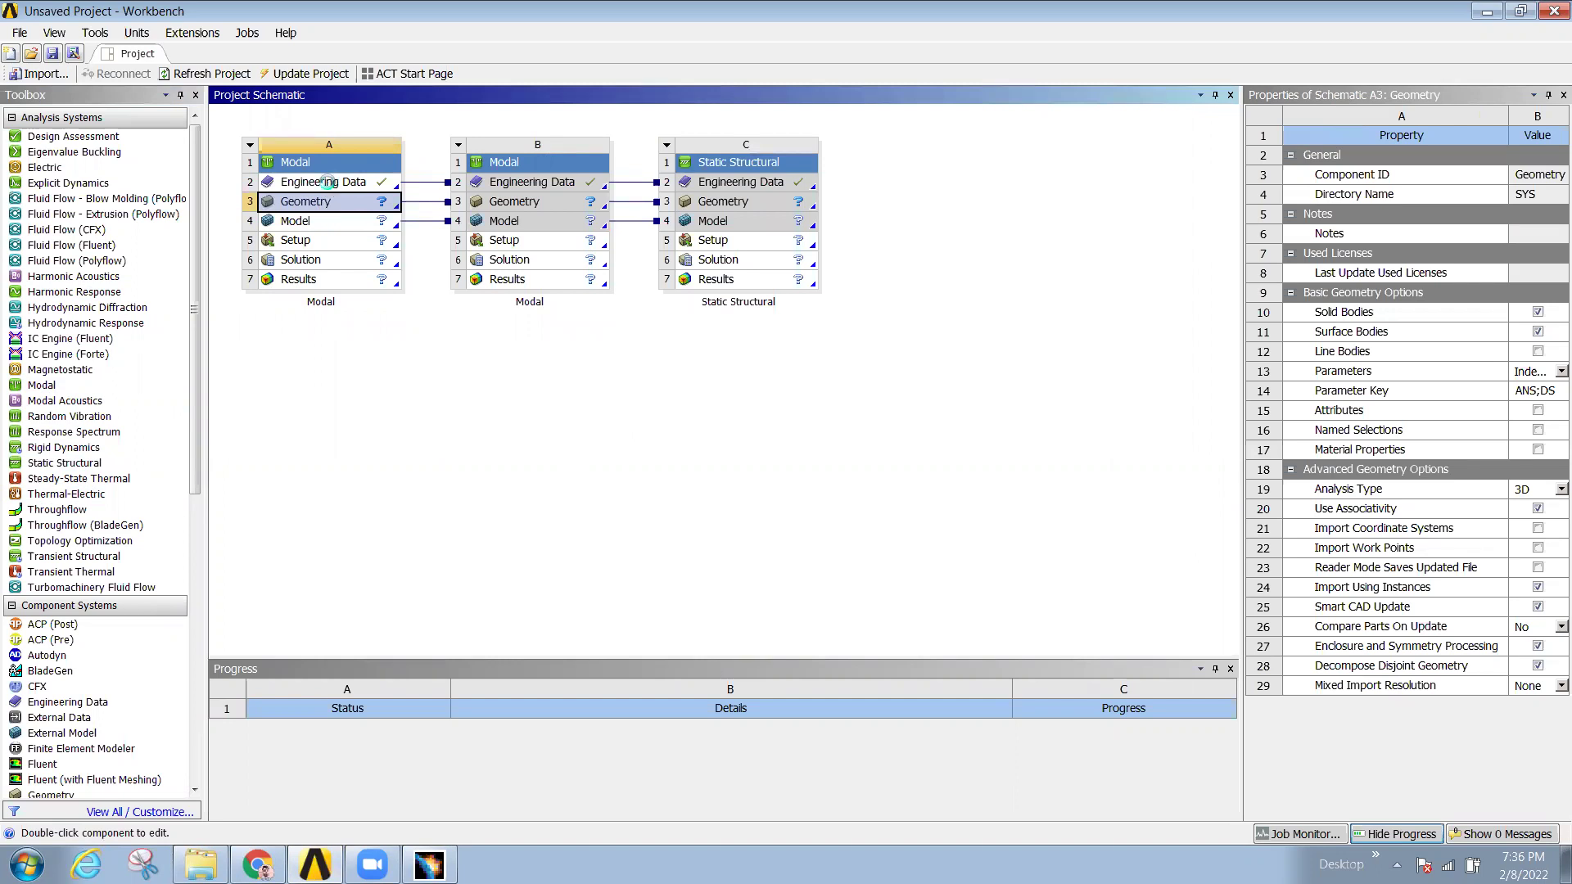
click(329, 185)
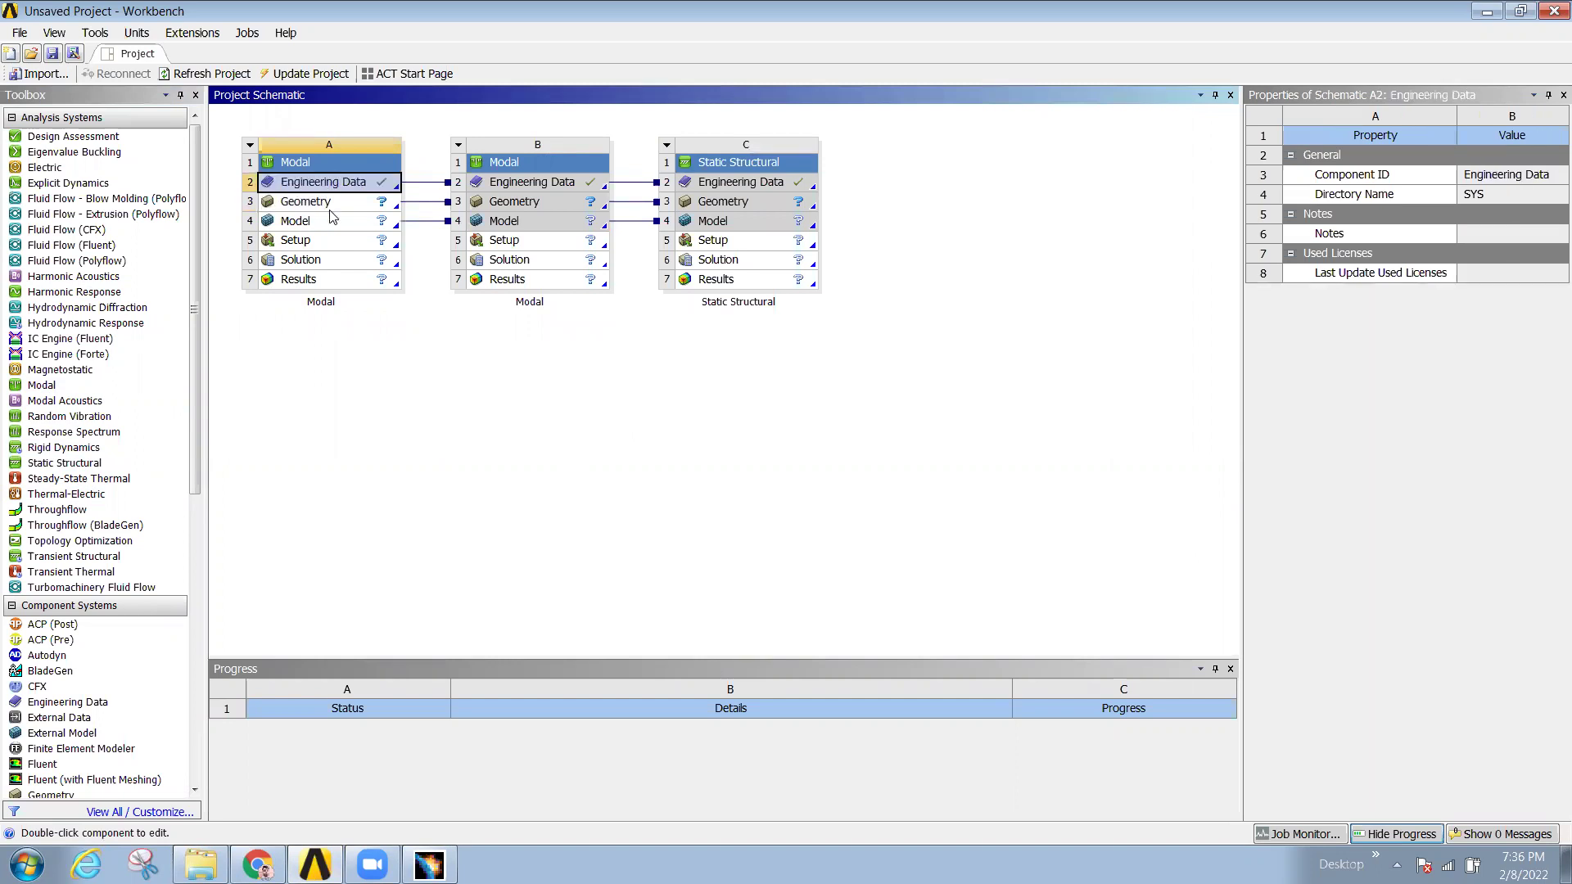
click(332, 207)
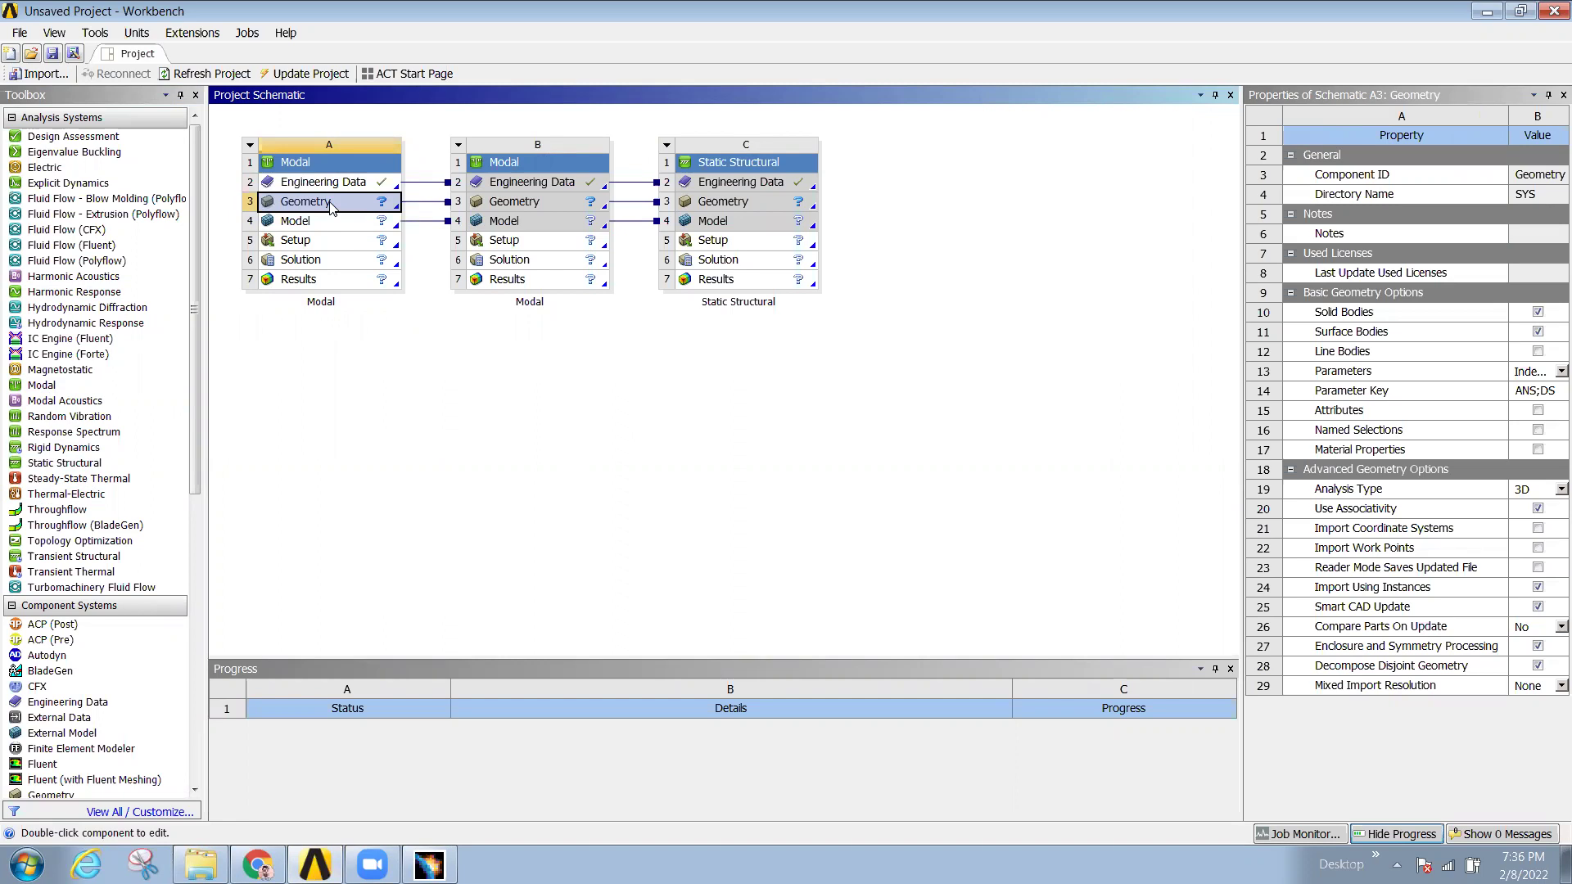
right_click(331, 207)
mouse_move(402, 252)
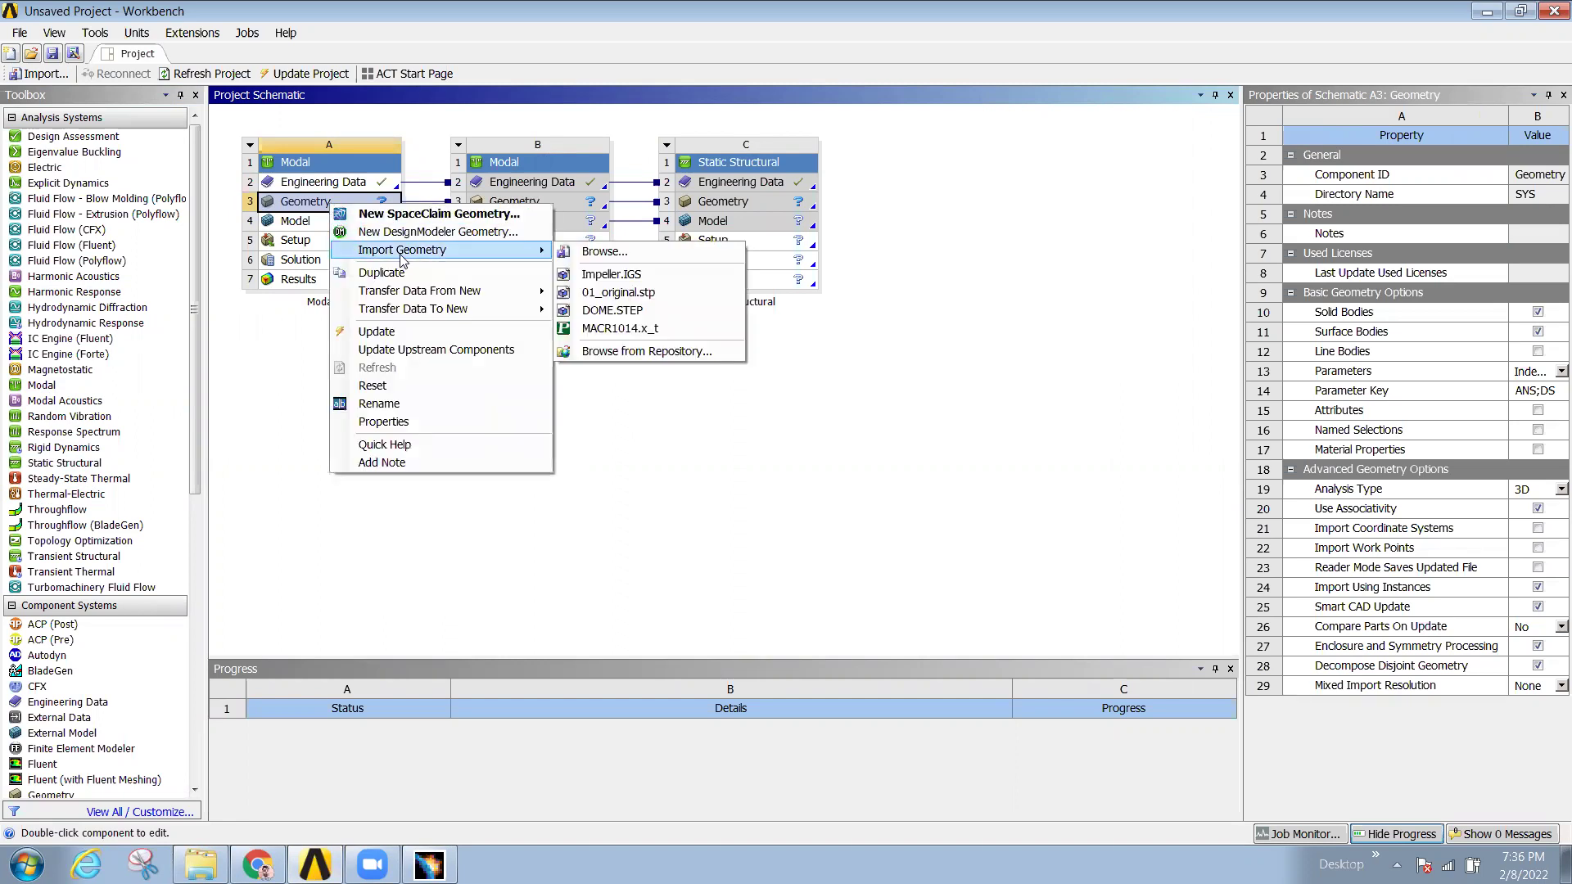
click(605, 252)
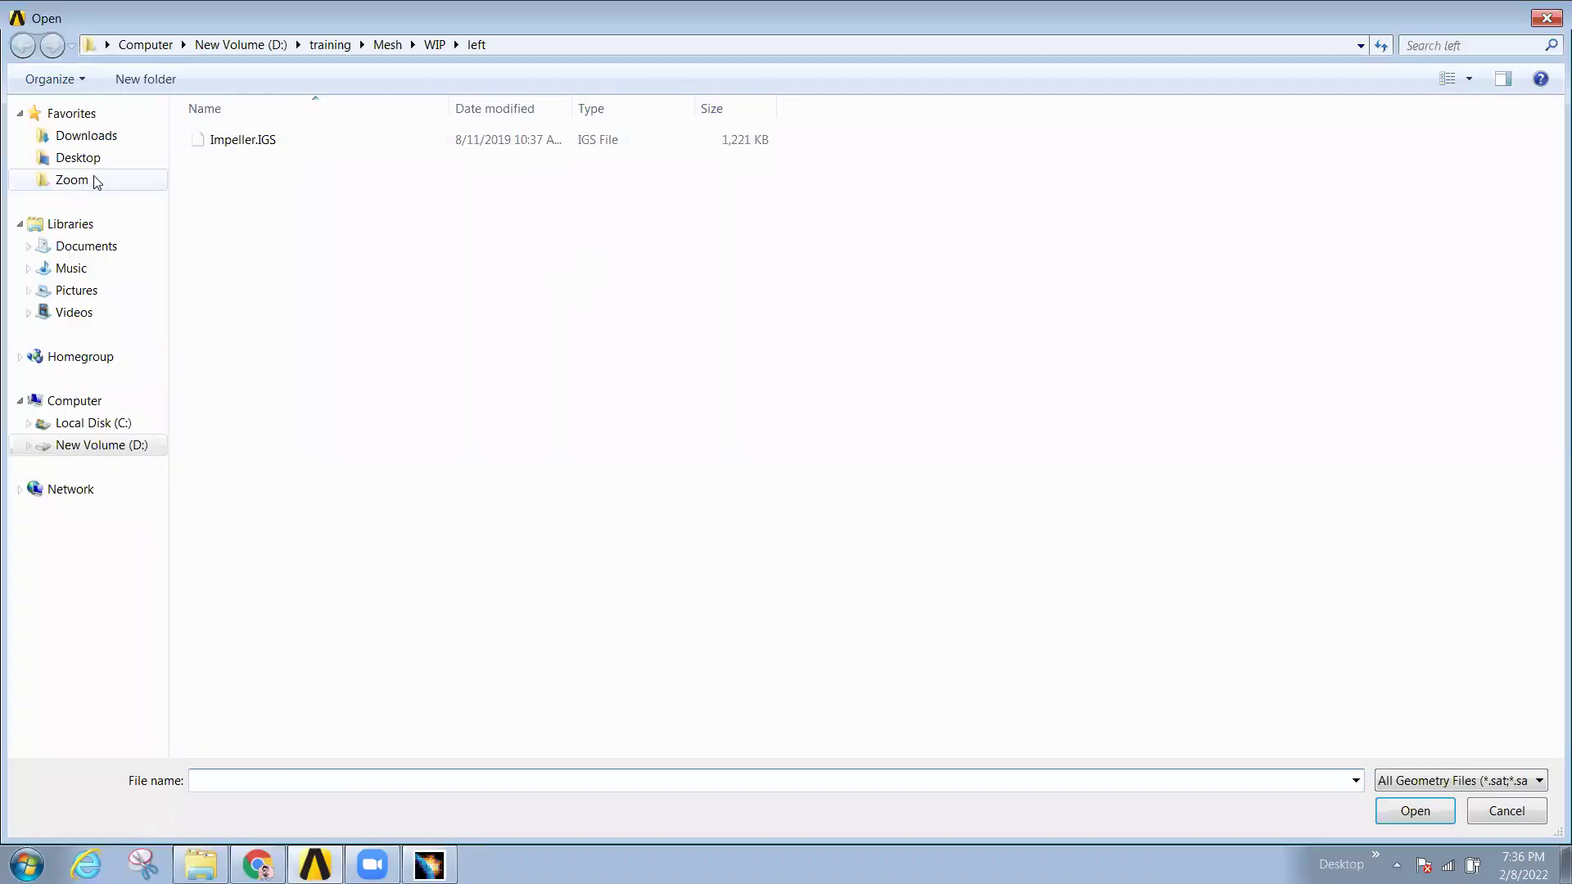
click(78, 157)
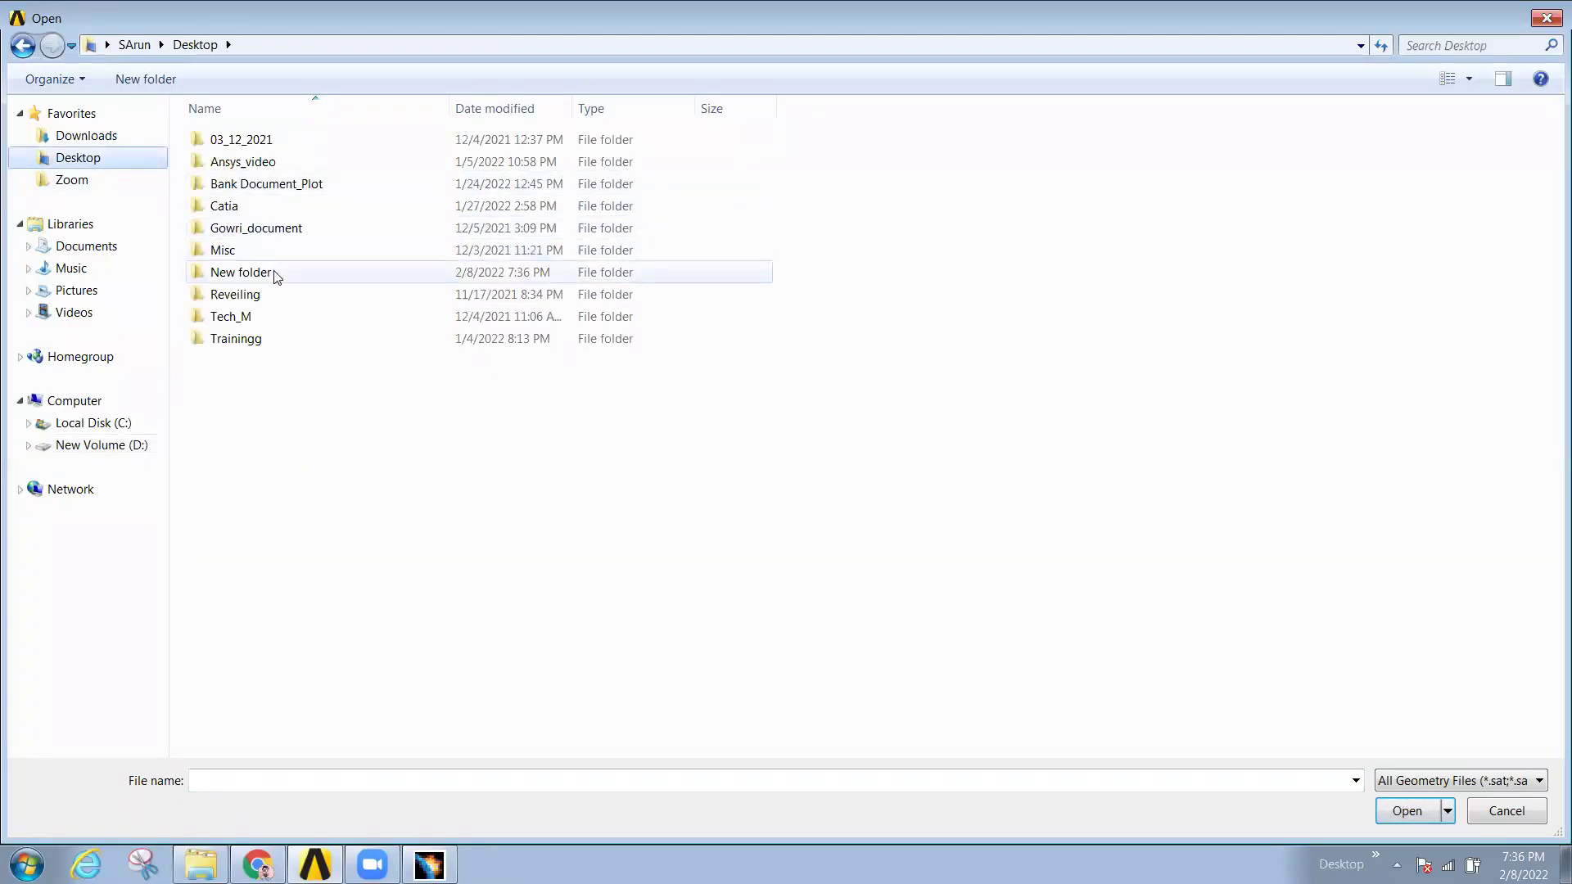
double_click(240, 272)
double_click(279, 185)
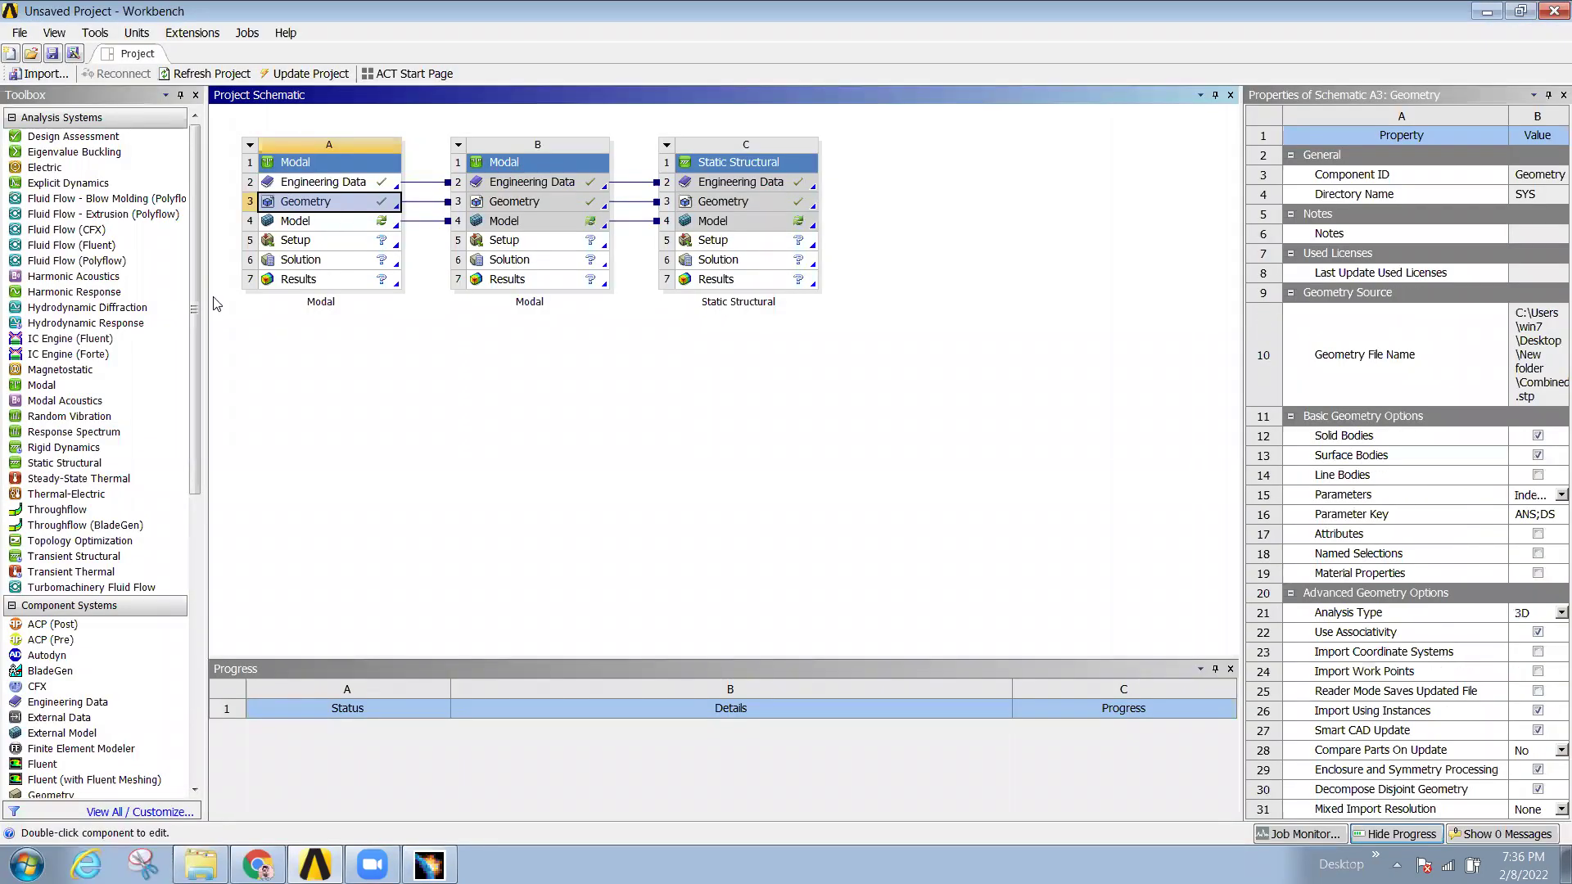
- Open the first Modal system's Model cell for editing in Mechanical and orbit to view the two stacked blocks from the side
click(334, 223)
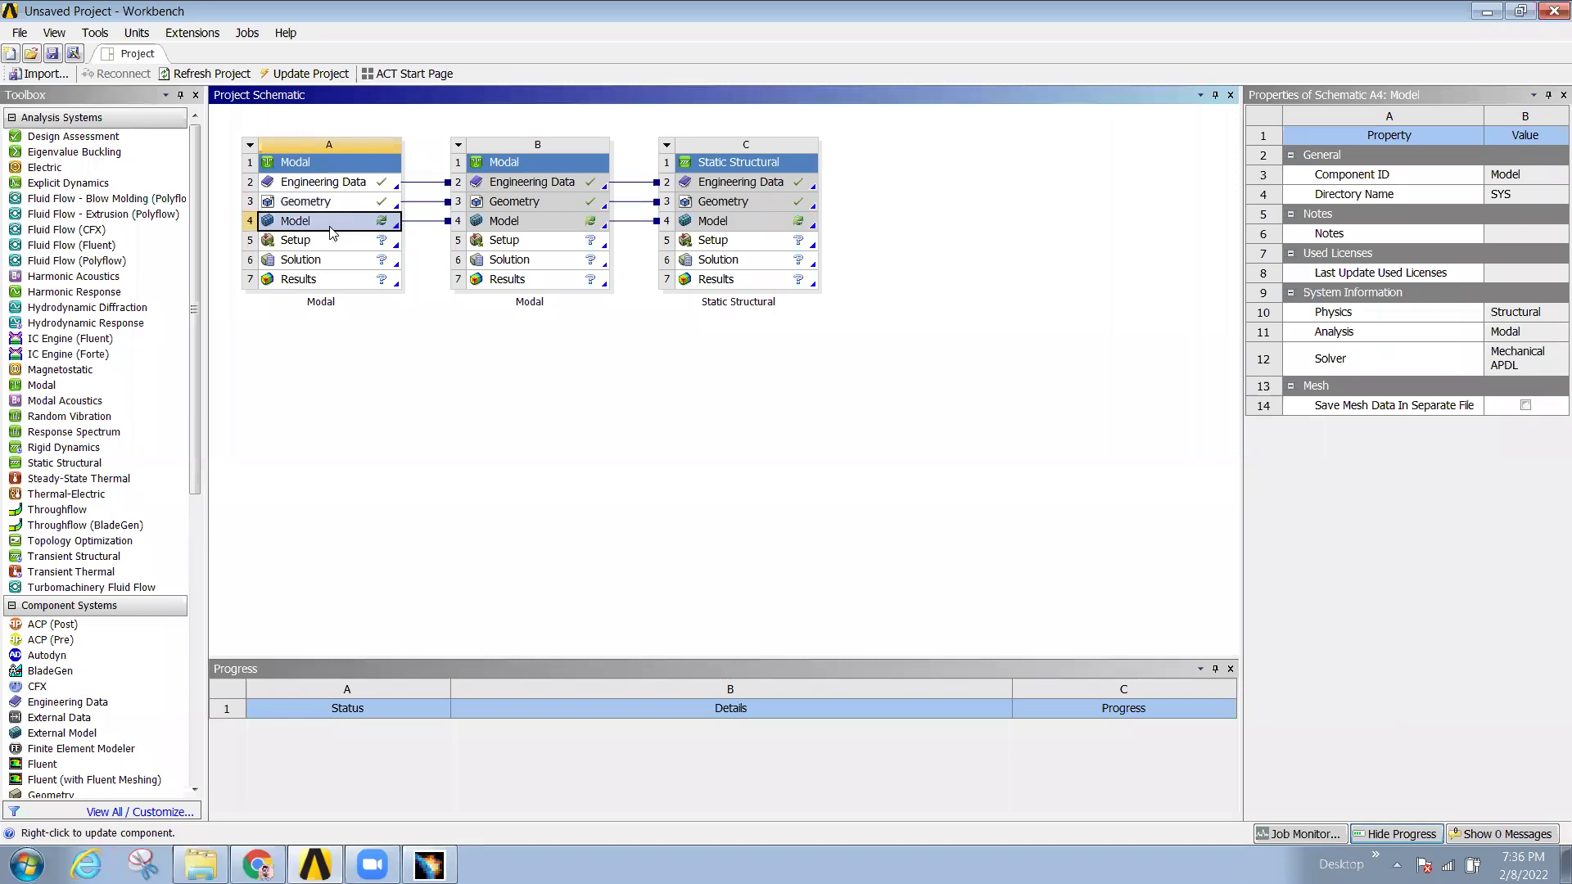
right_click(332, 231)
click(404, 237)
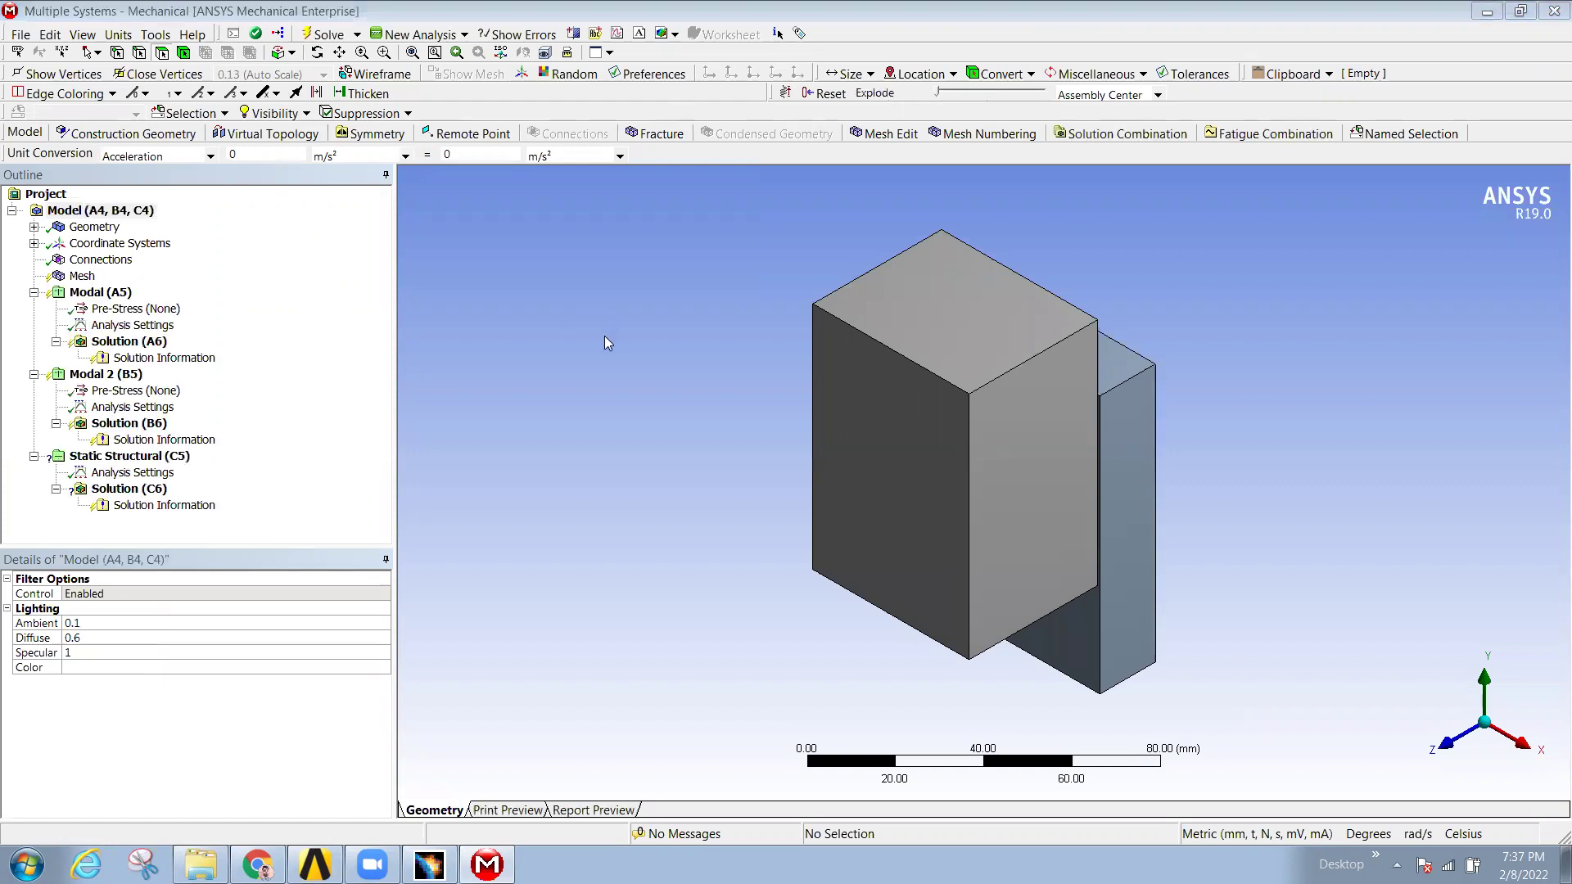
middle_drag(729, 428, 1050, 446)
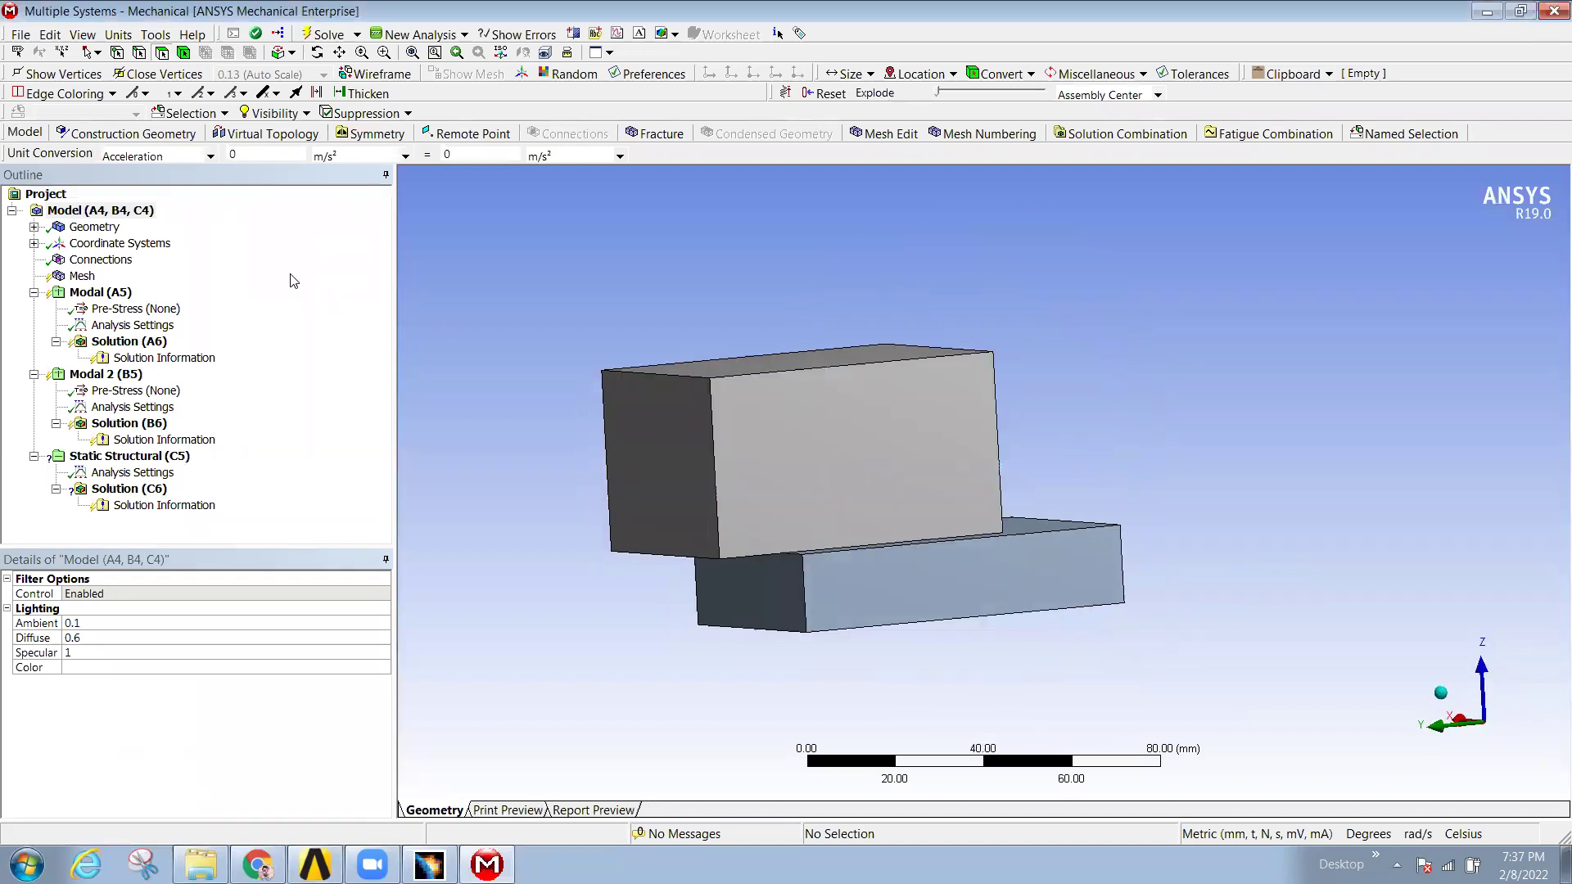
- Examine the Connections object, the interface between the two stacked blocks, and each Part1 body under Geometry from several angles
click(80, 260)
middle_drag(888, 421, 754, 527)
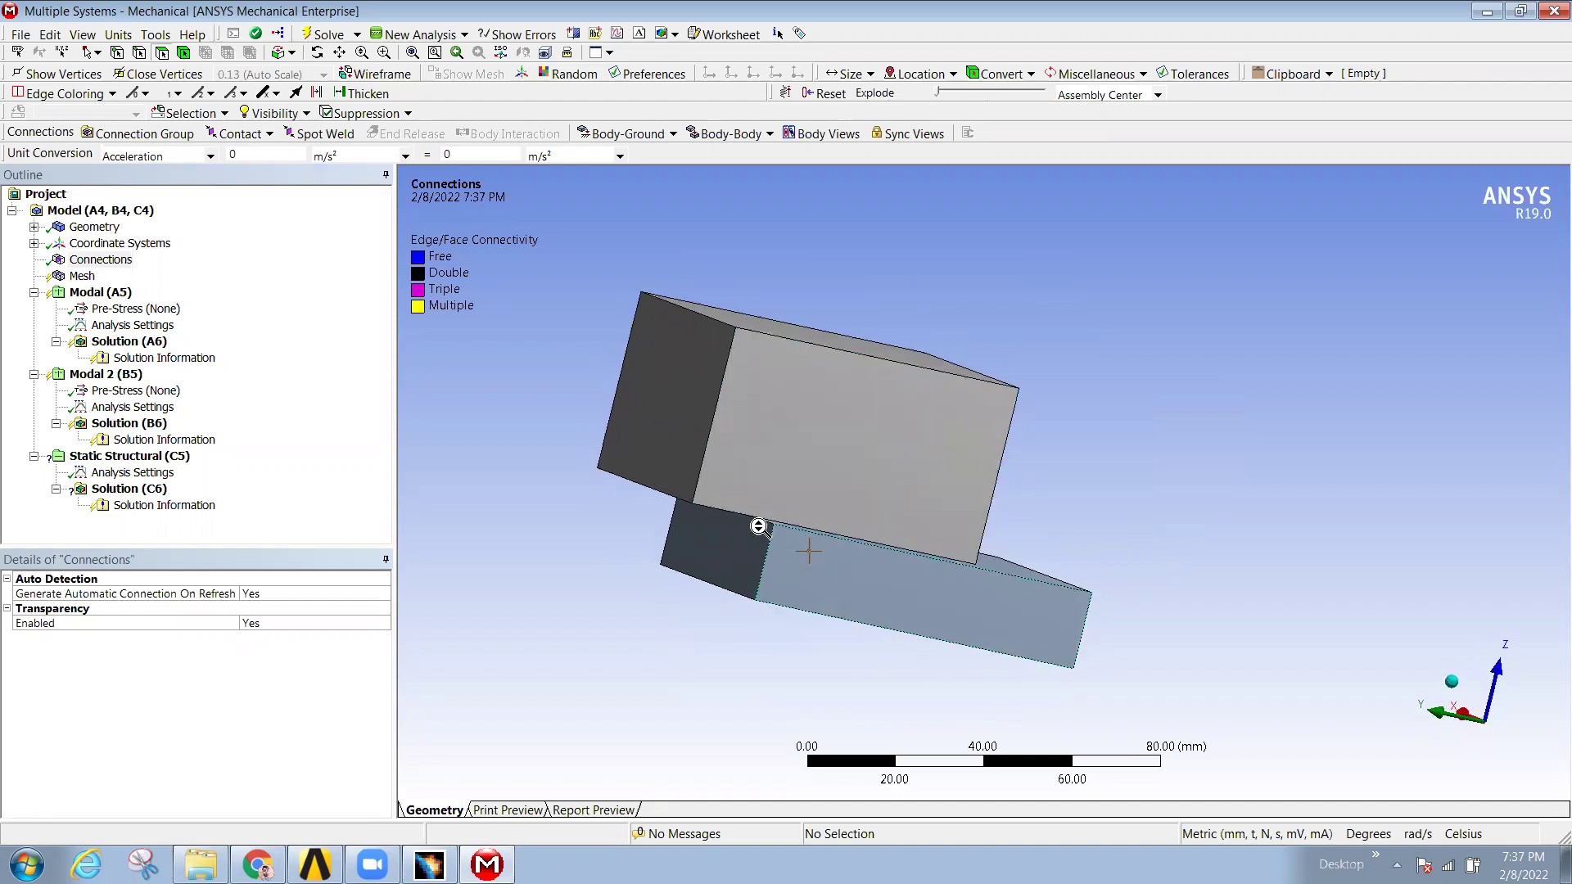
scroll(710, 584, up, 3)
middle_drag(709, 583, 572, 551)
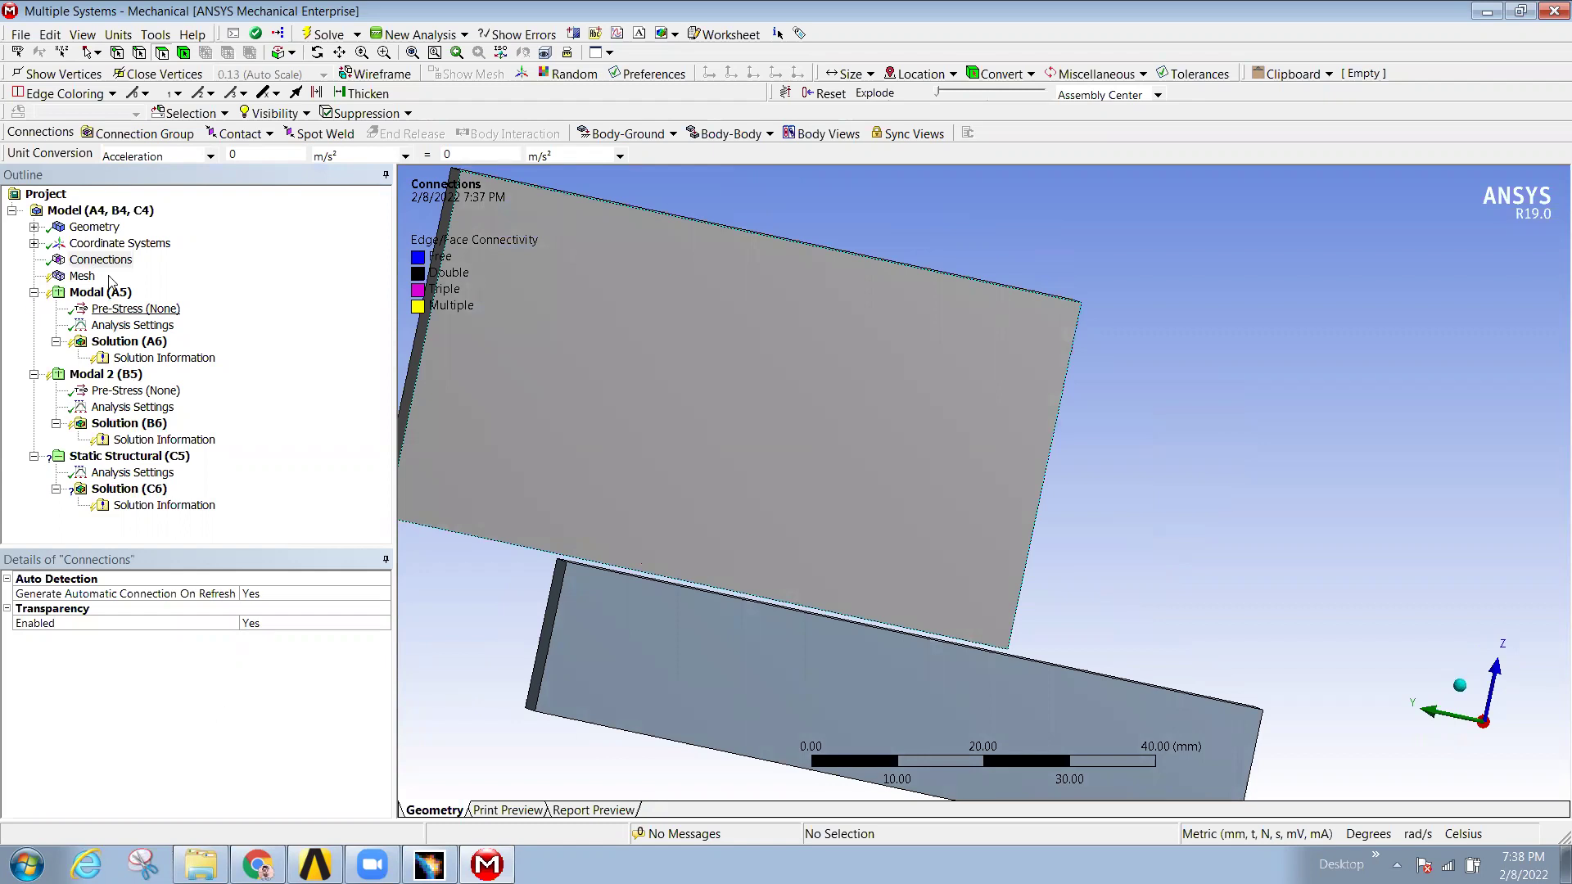
scroll(745, 498, down, 3)
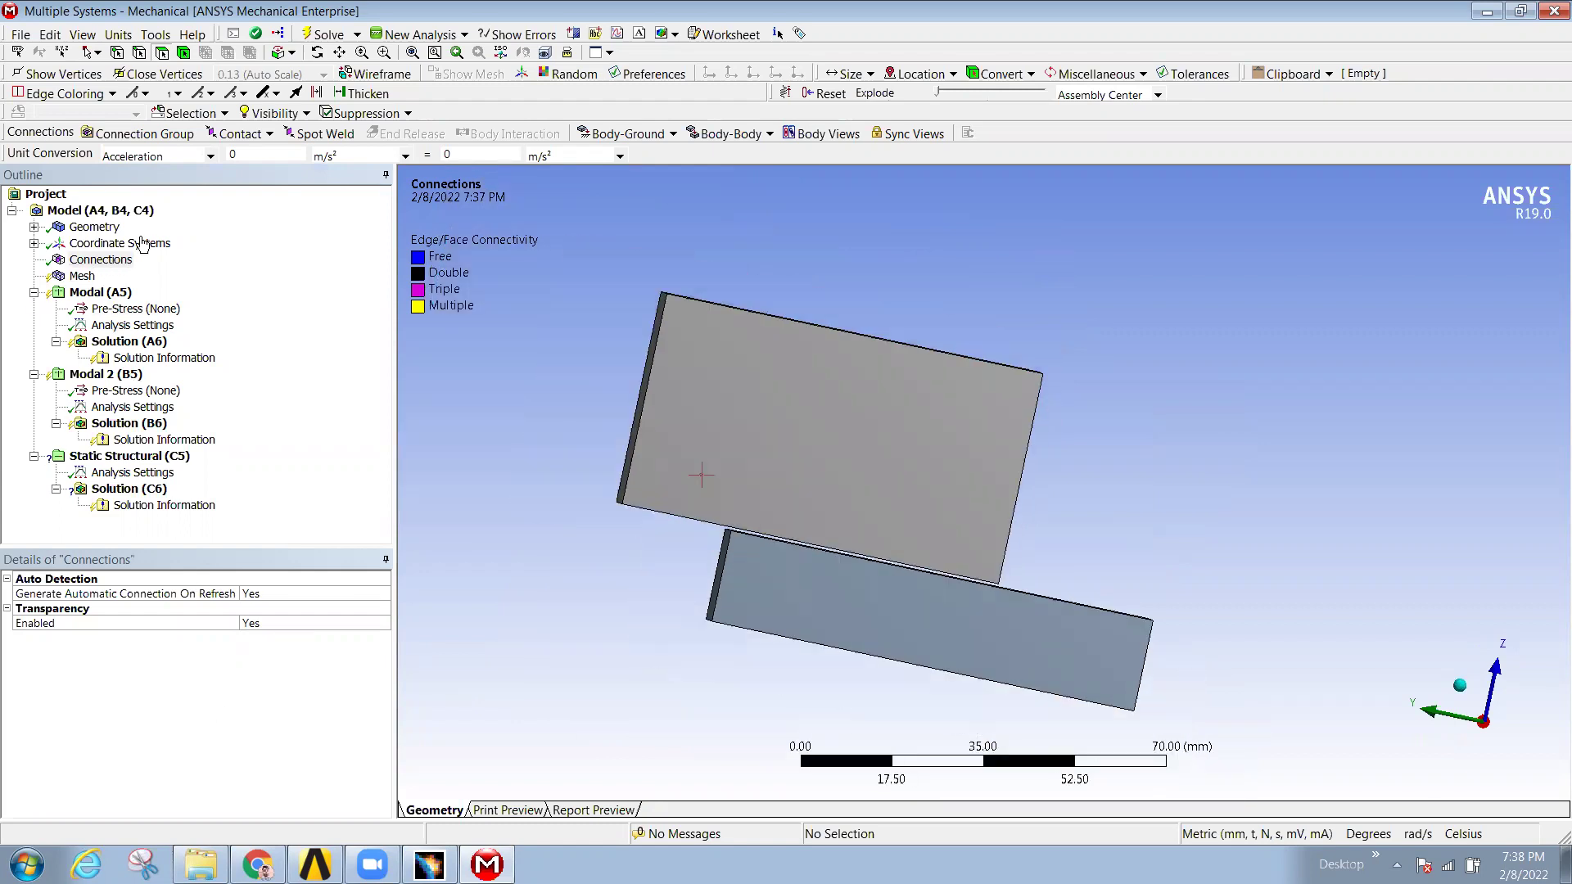
click(33, 226)
click(103, 244)
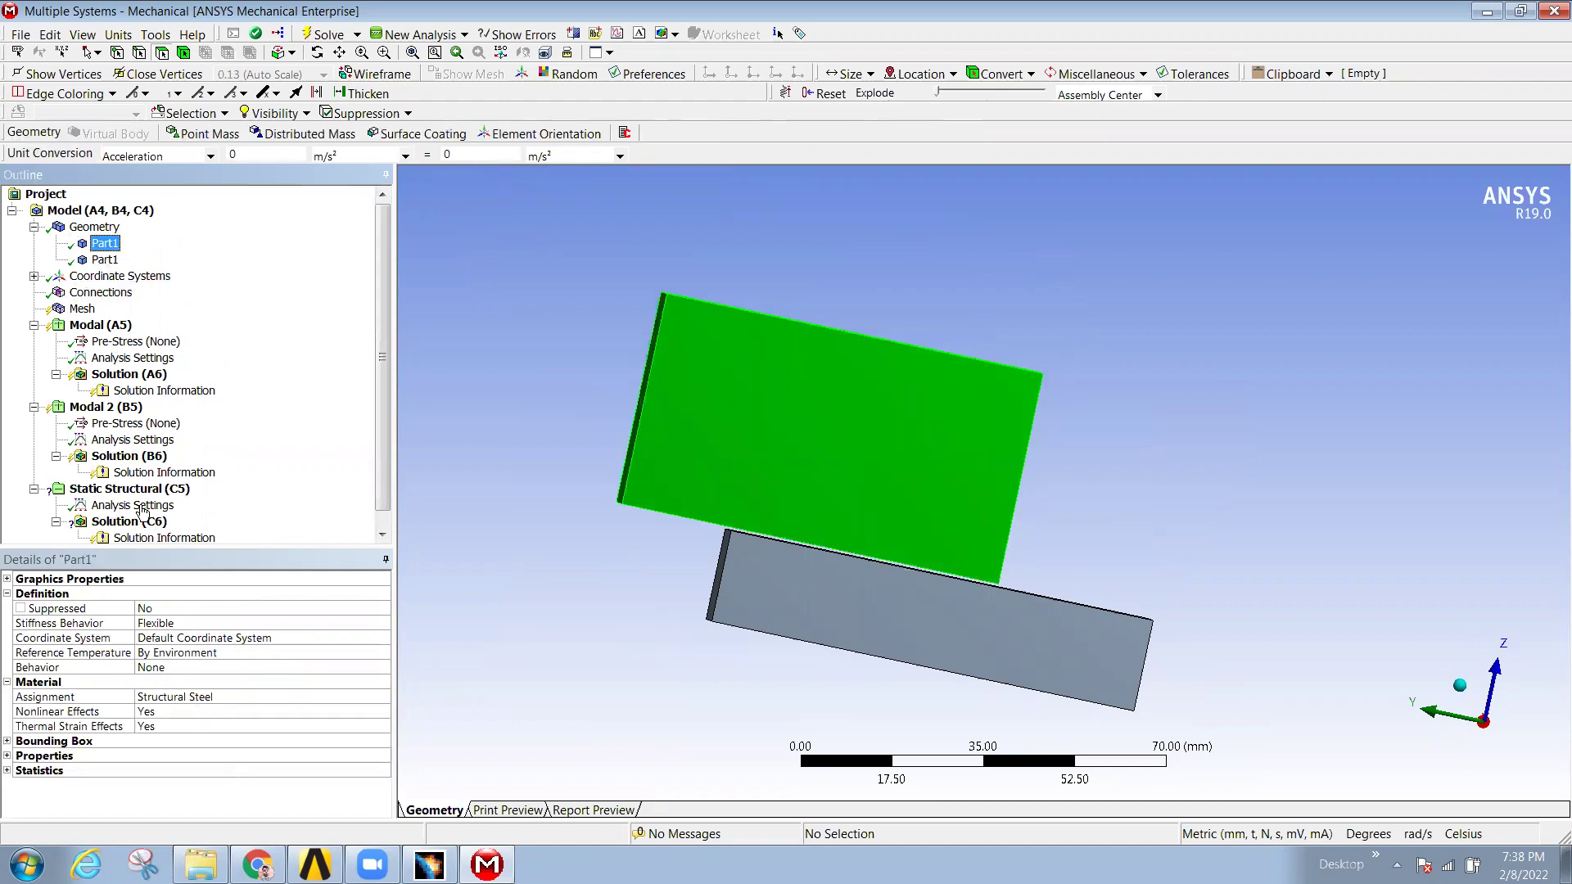
click(104, 260)
middle_drag(1088, 562, 650, 352)
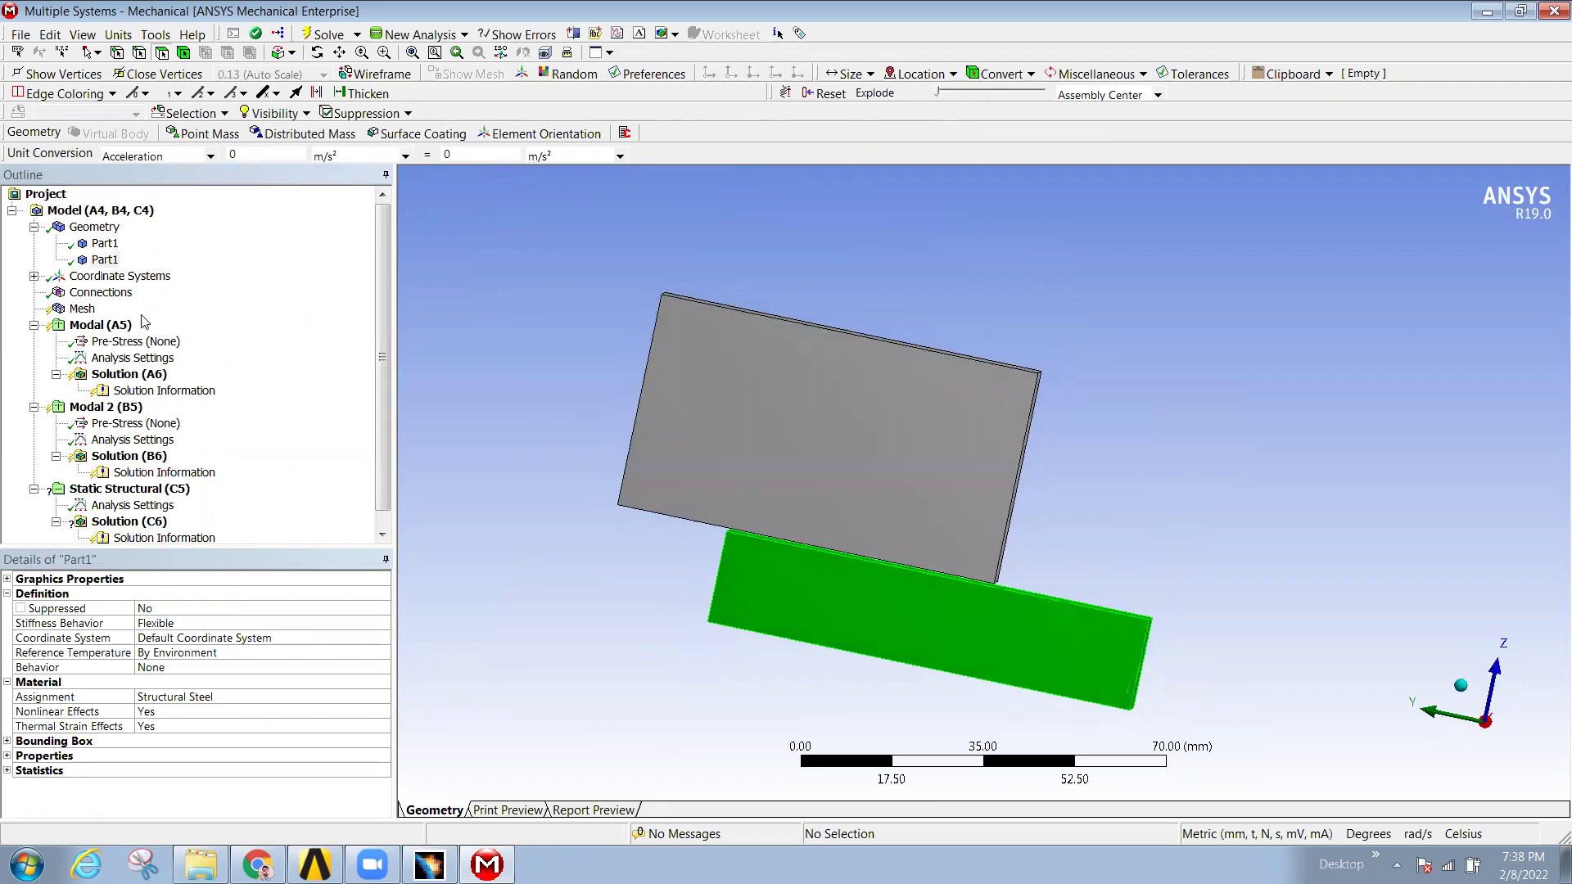
click(96, 297)
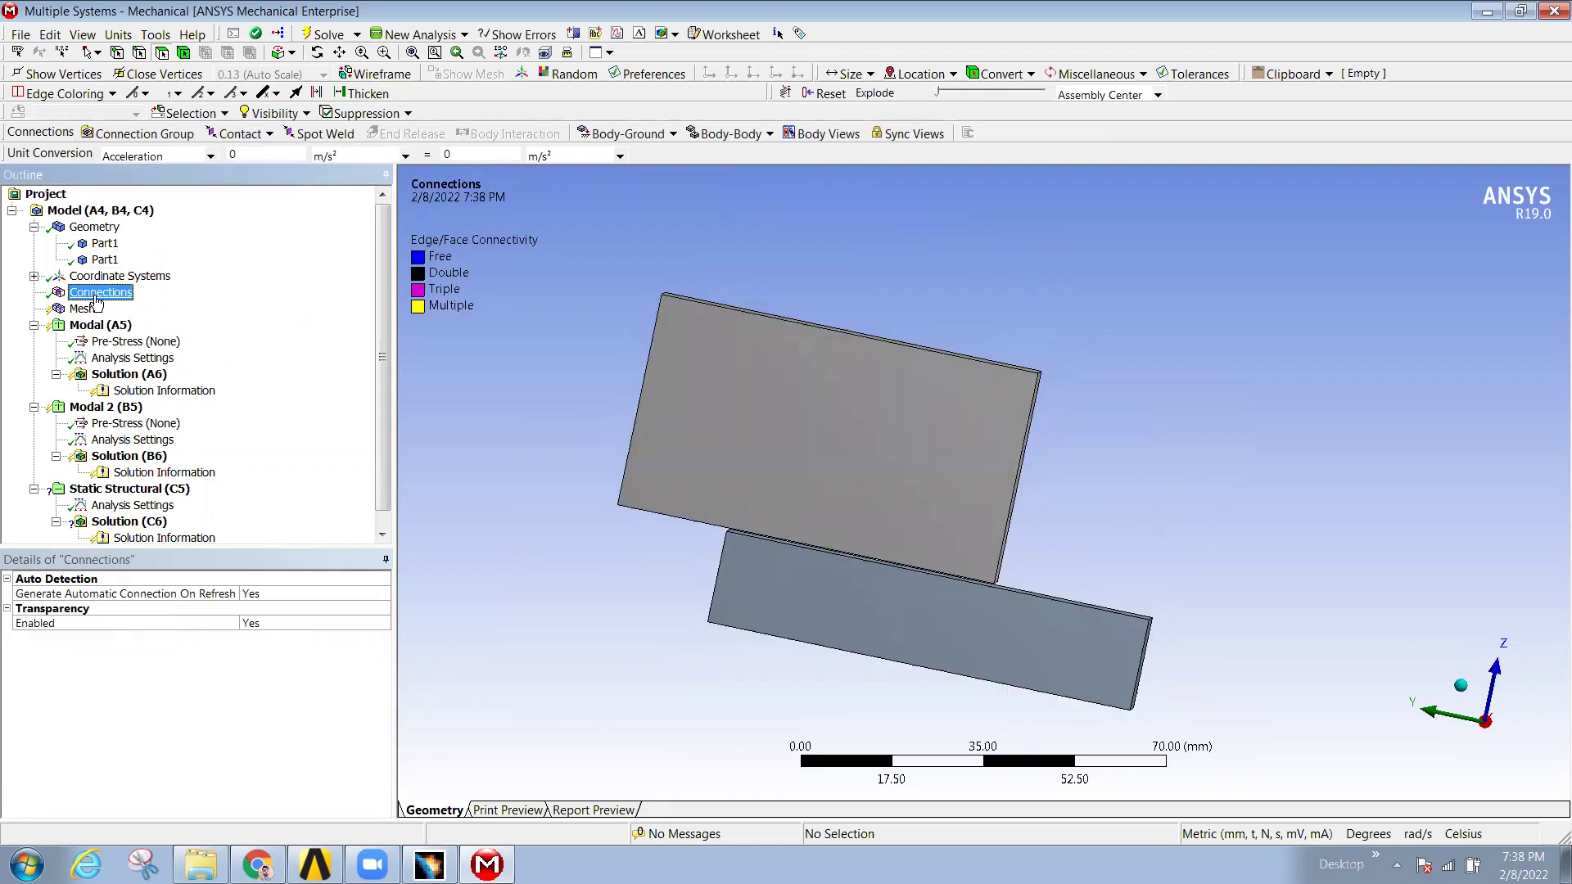
middle_drag(1126, 657, 1241, 696)
- Generate the mesh on both blocks with the default mesh settings
click(83, 309)
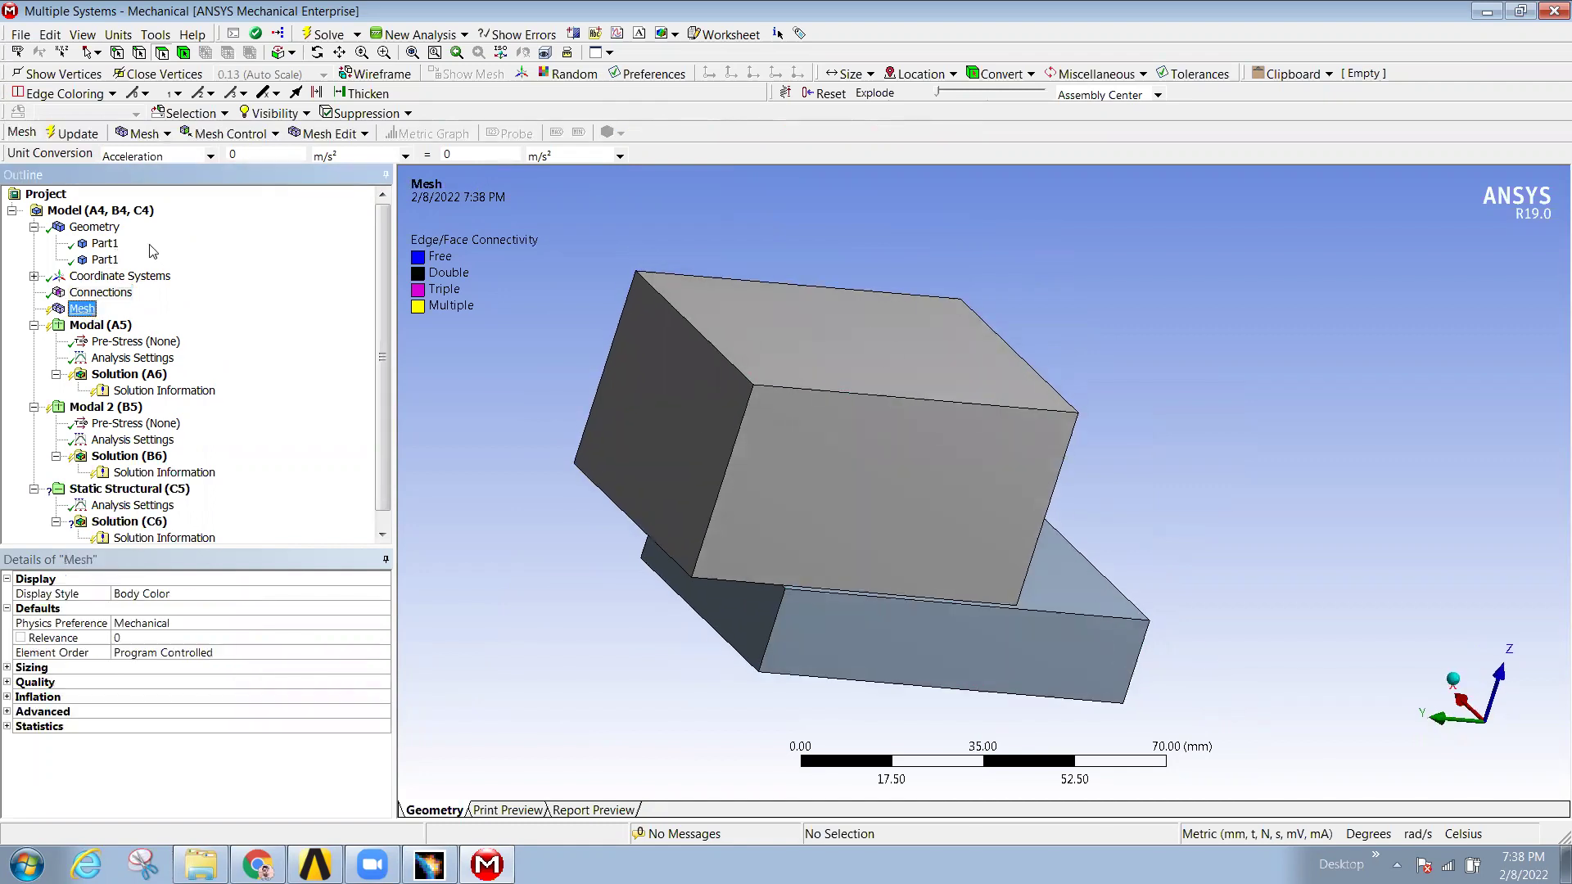
right_click(89, 310)
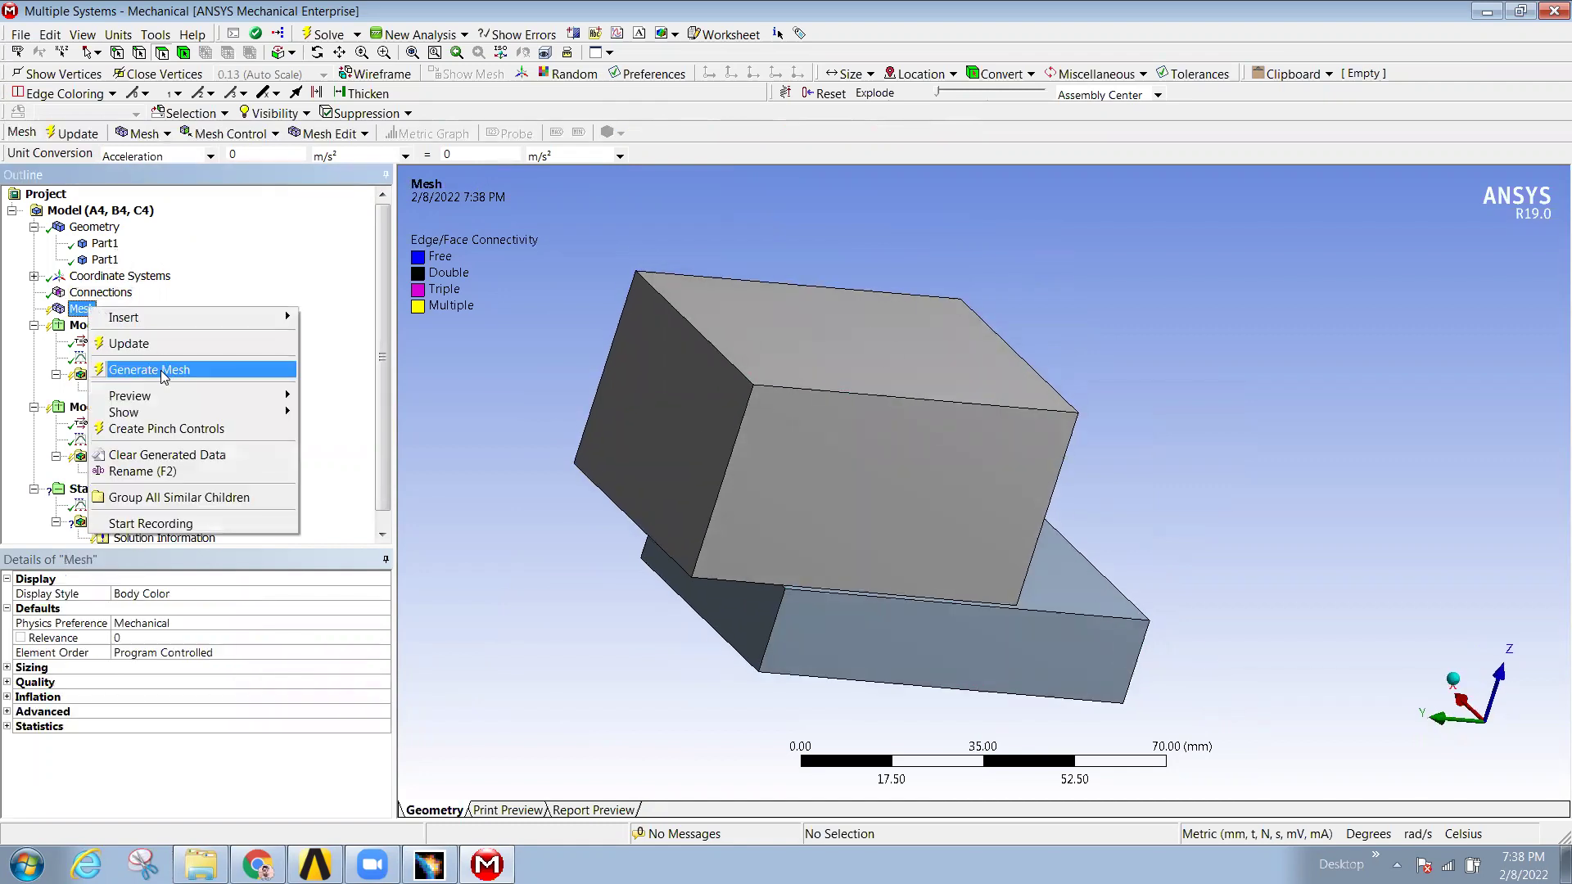
click(163, 373)
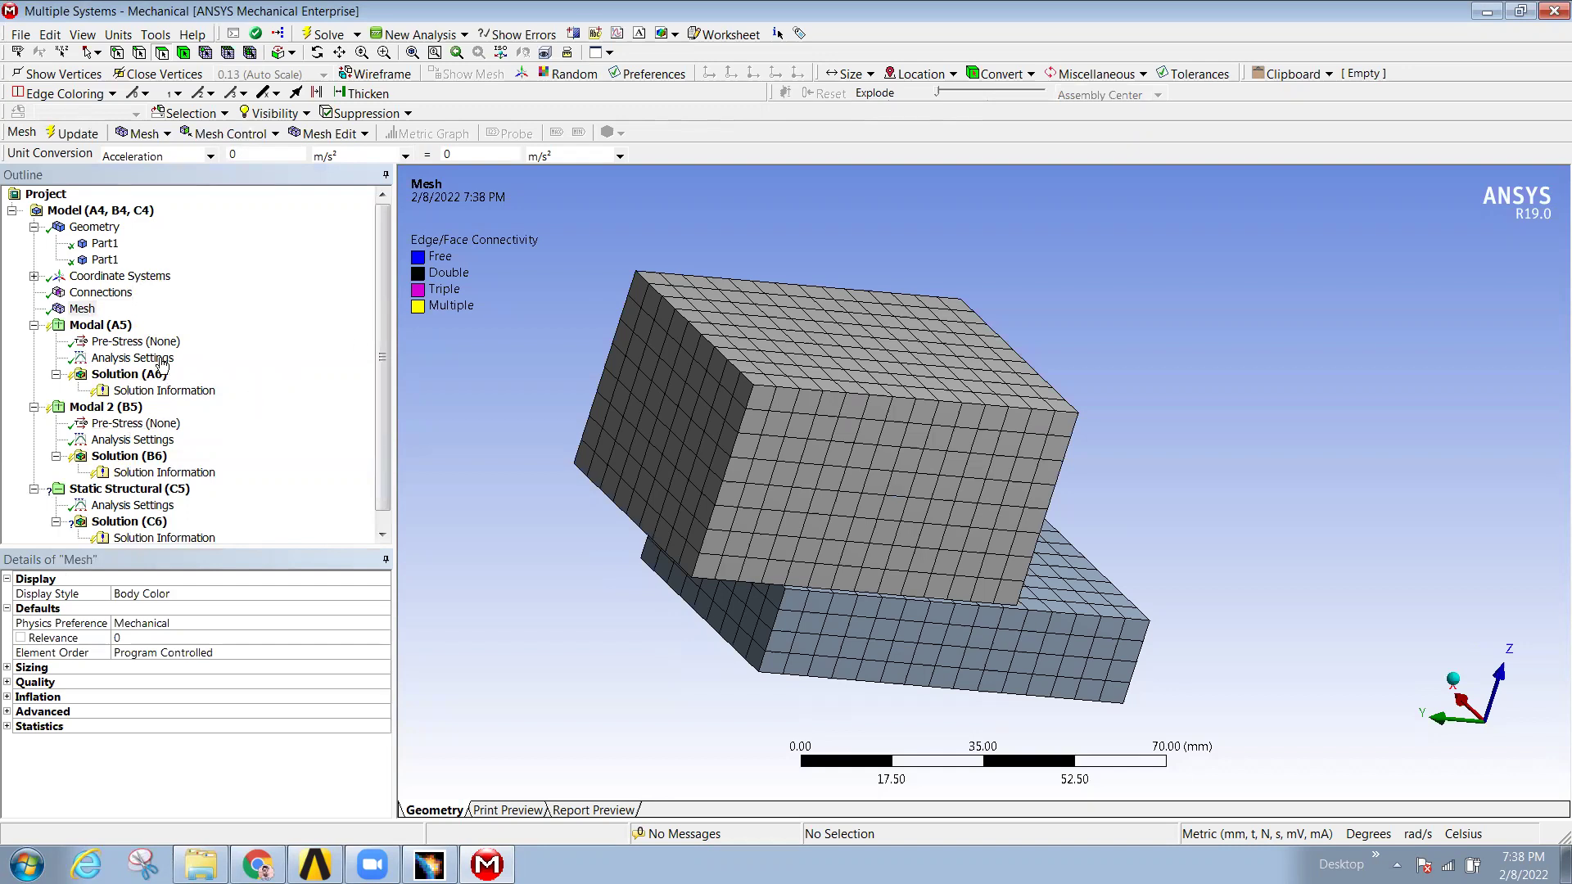
- Set Max Modes to Find to 15 in the first Modal analysis settings
click(125, 361)
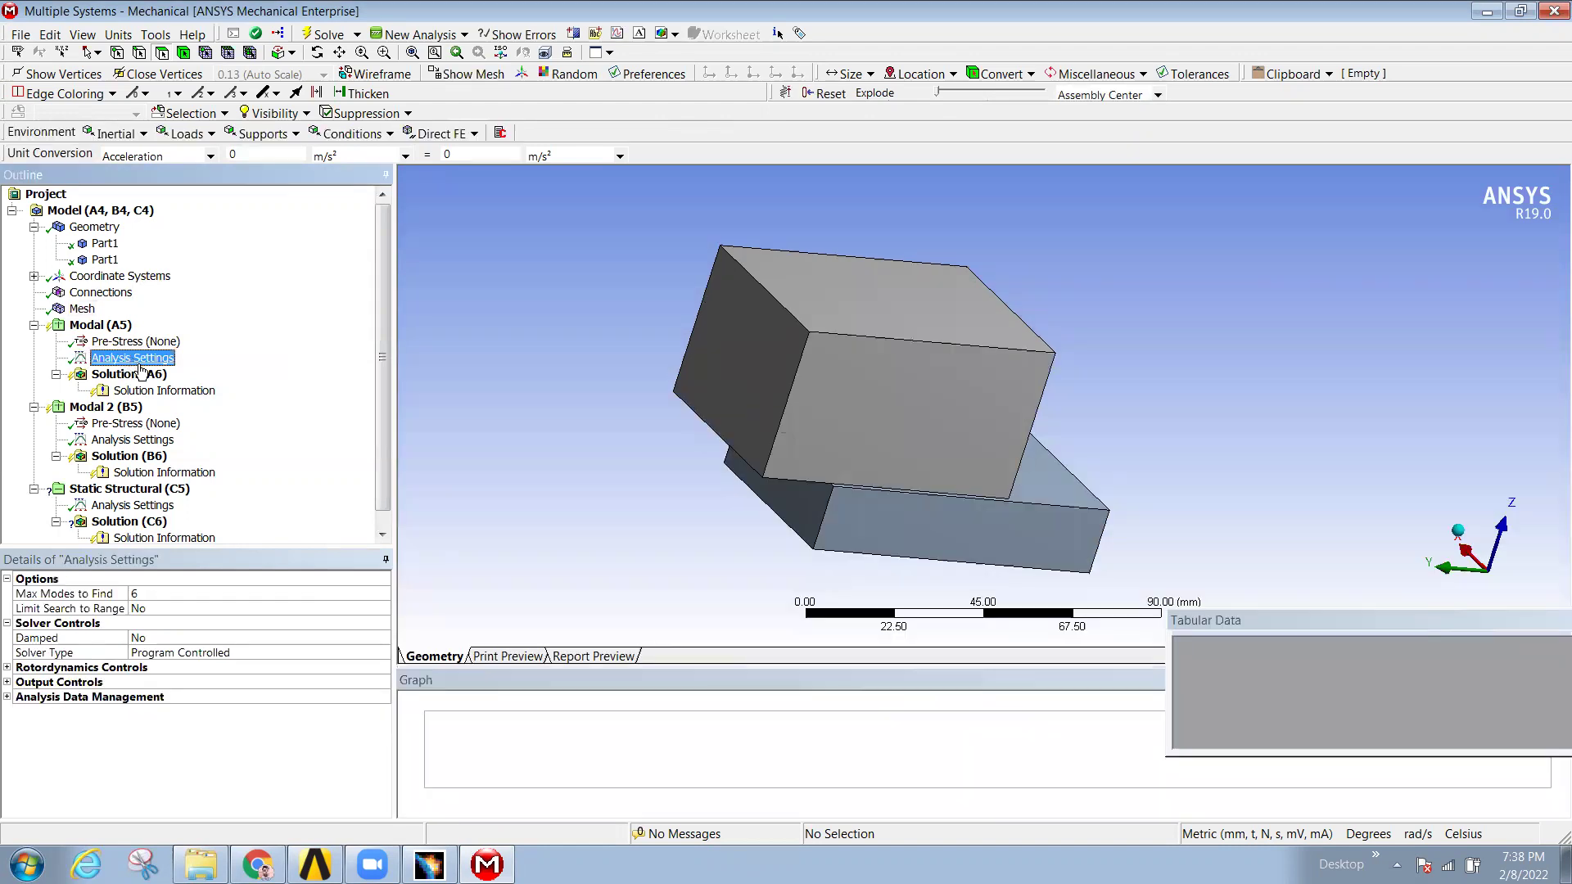
click(177, 593)
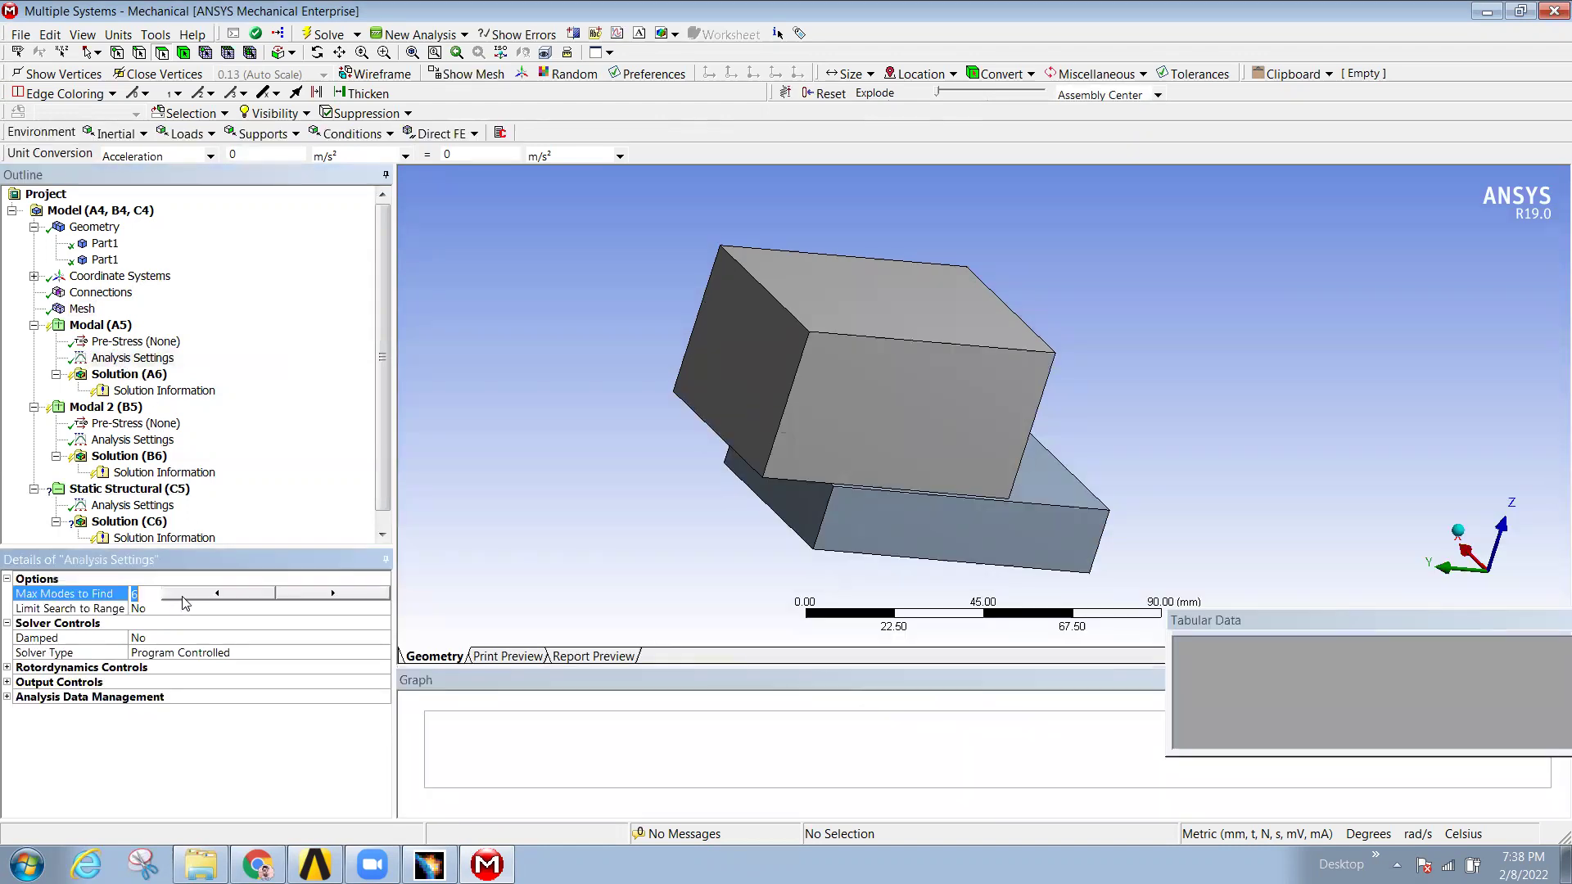
text(15)
key(Return)
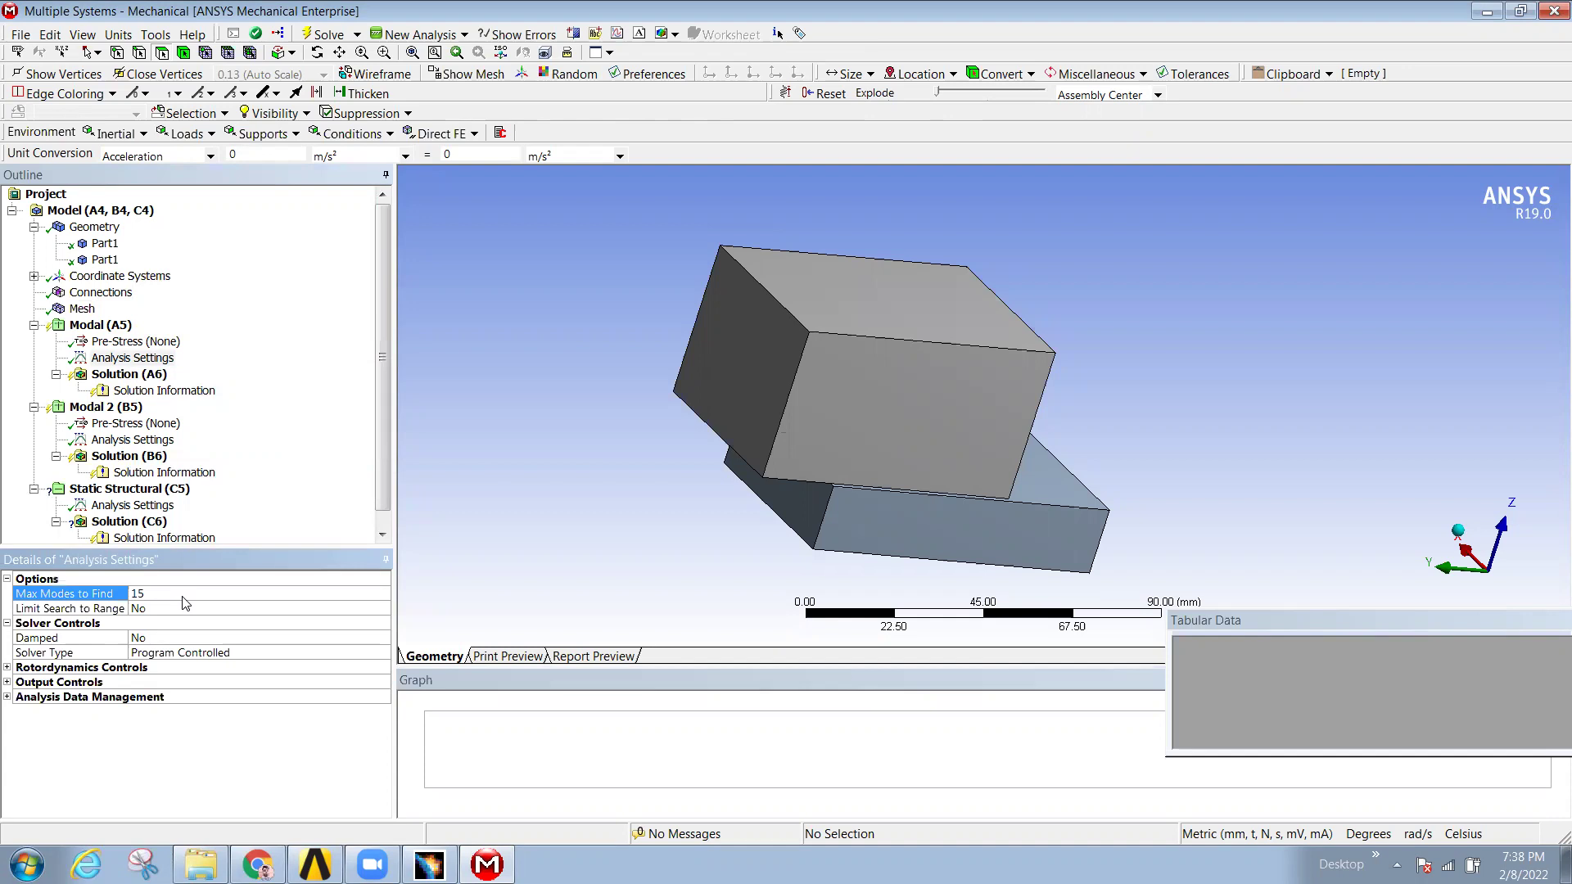
- Insert a Total Deformation result under Solution (A6) of the first Modal analysis
click(123, 377)
right_click(122, 381)
mouse_move(196, 392)
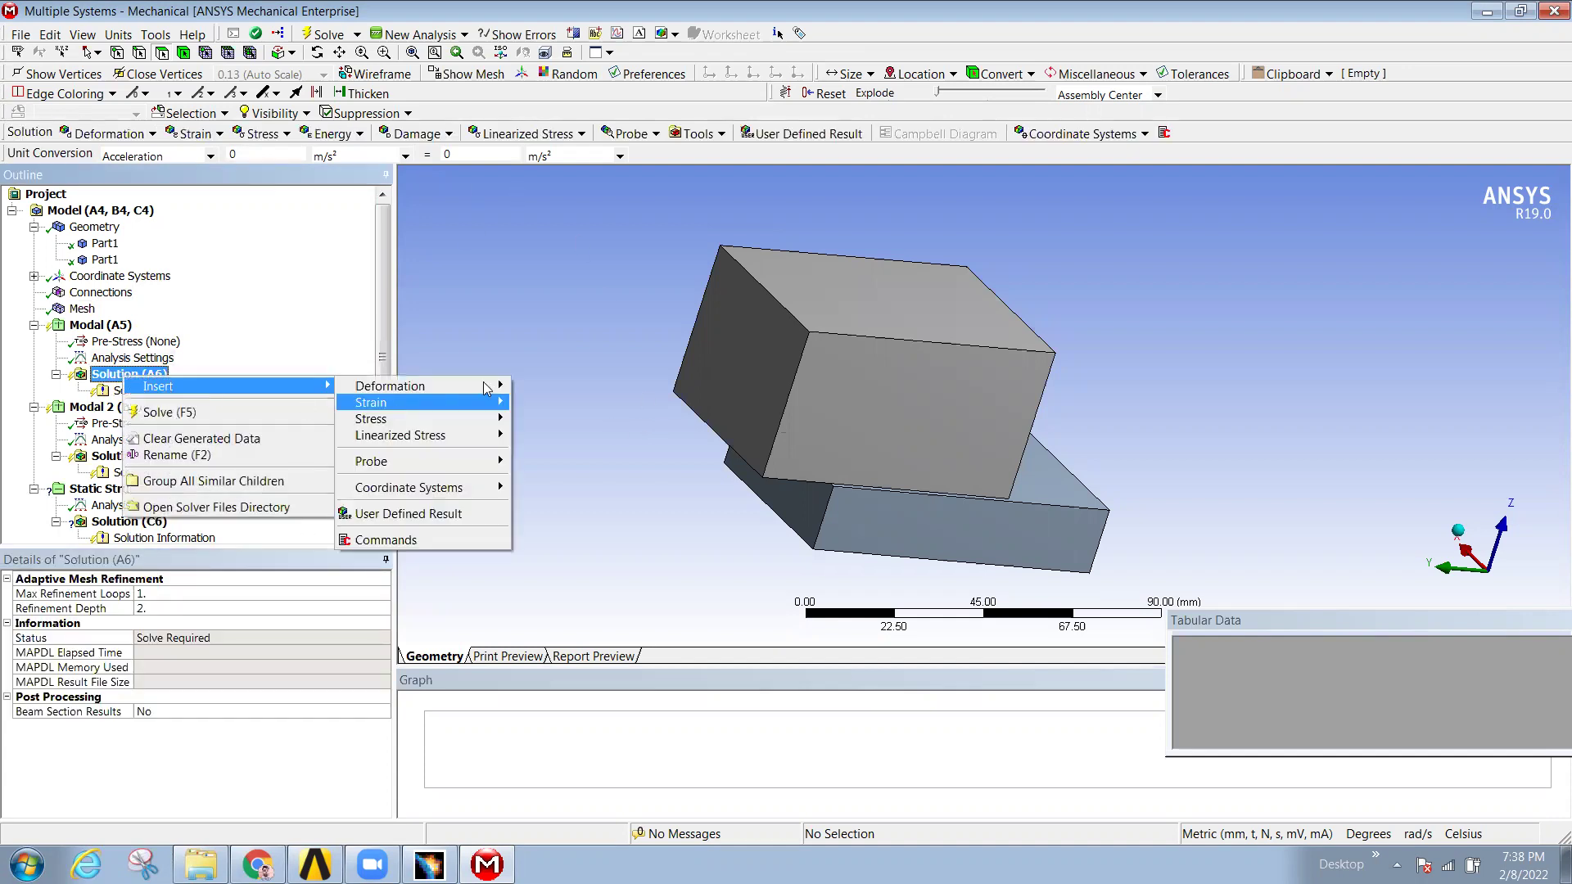
click(529, 386)
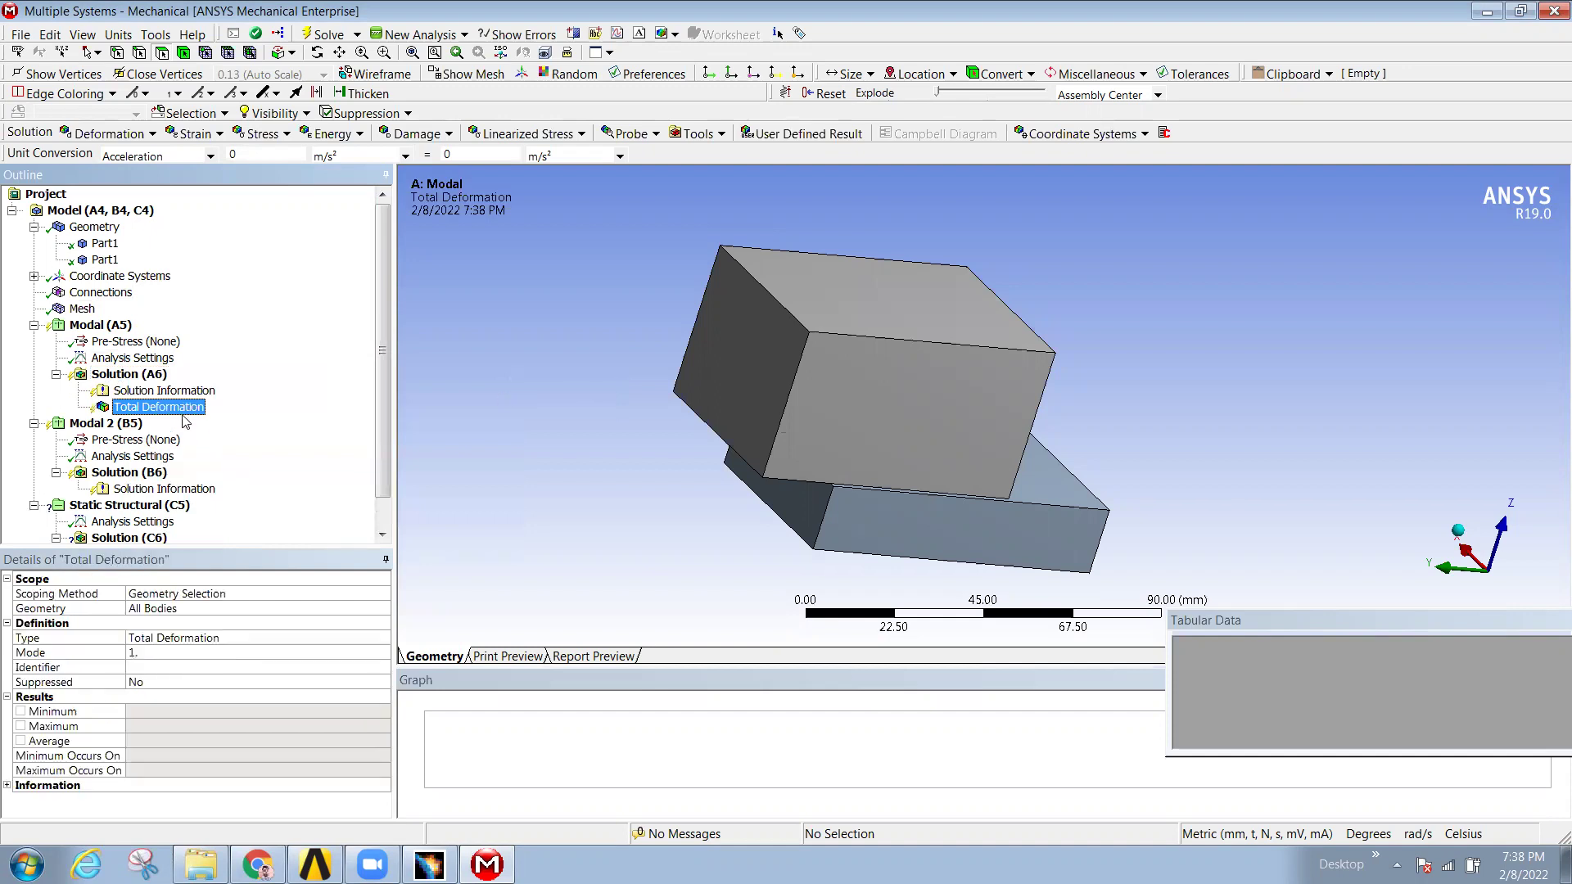
- Rename the first Modal analysis as Free_Free_analysis
click(106, 326)
right_click(107, 328)
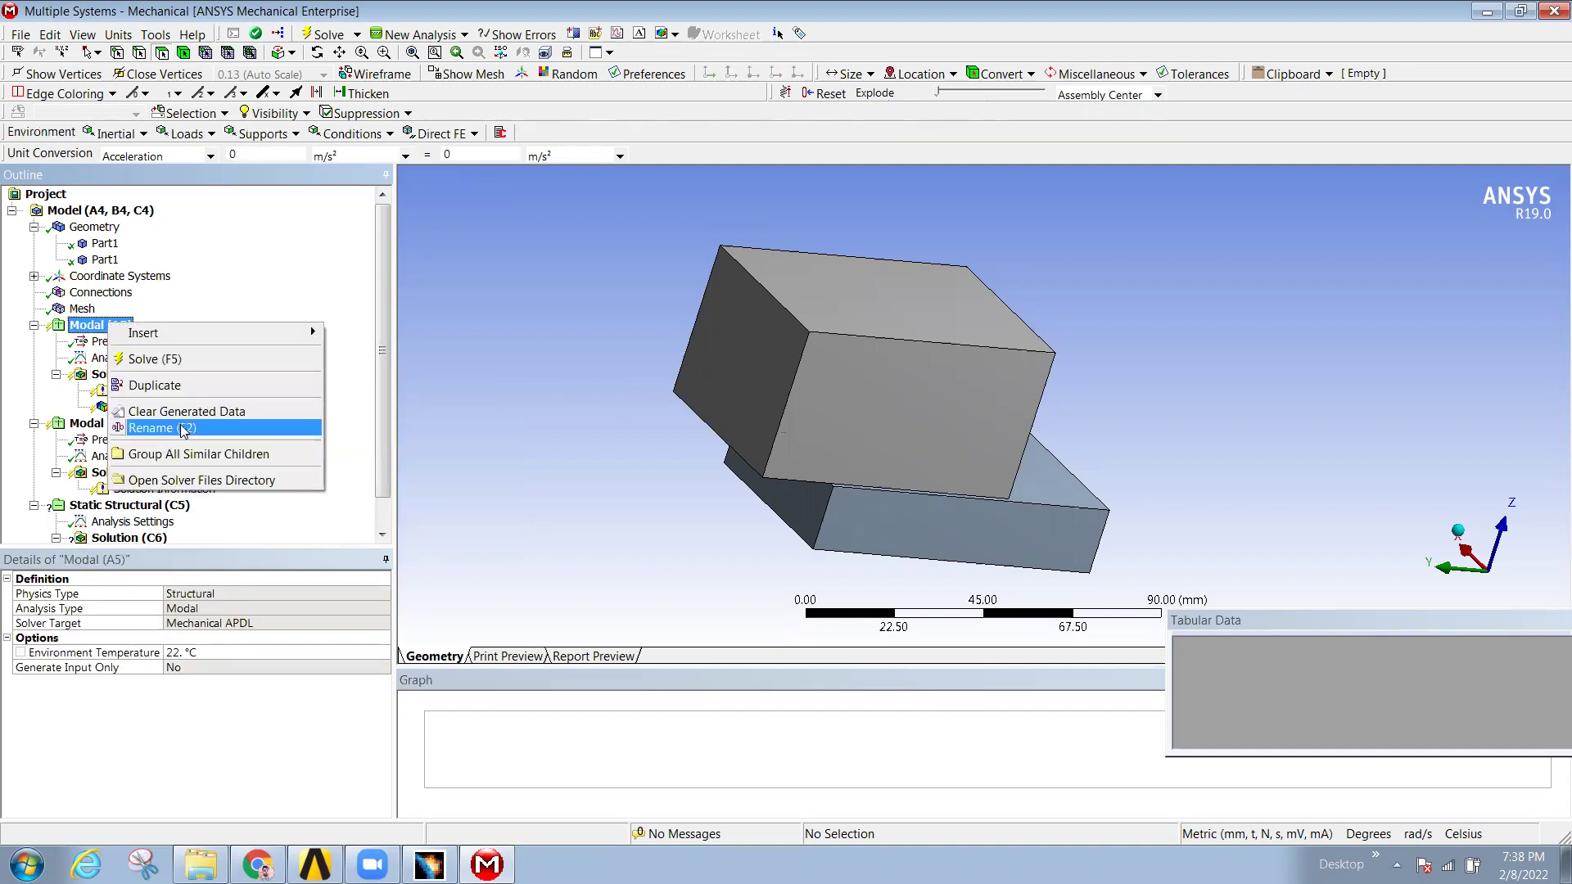
click(177, 426)
text(Fr)
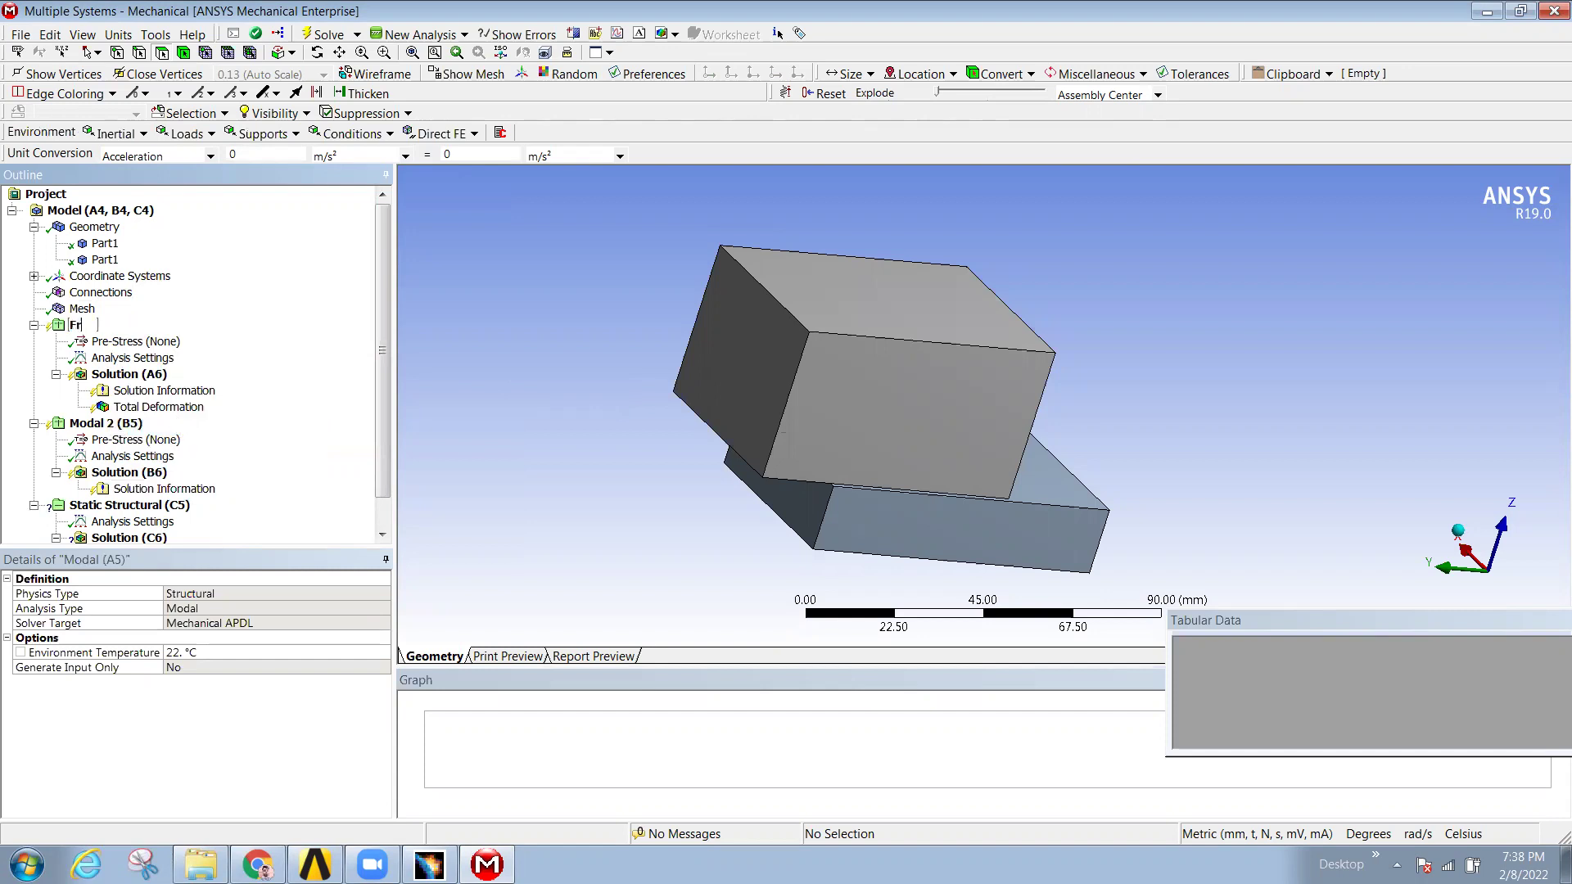
text(ee_Free_analysis)
key(Return)
- Solve the Free_Free_analysis modal analysis
click(132, 376)
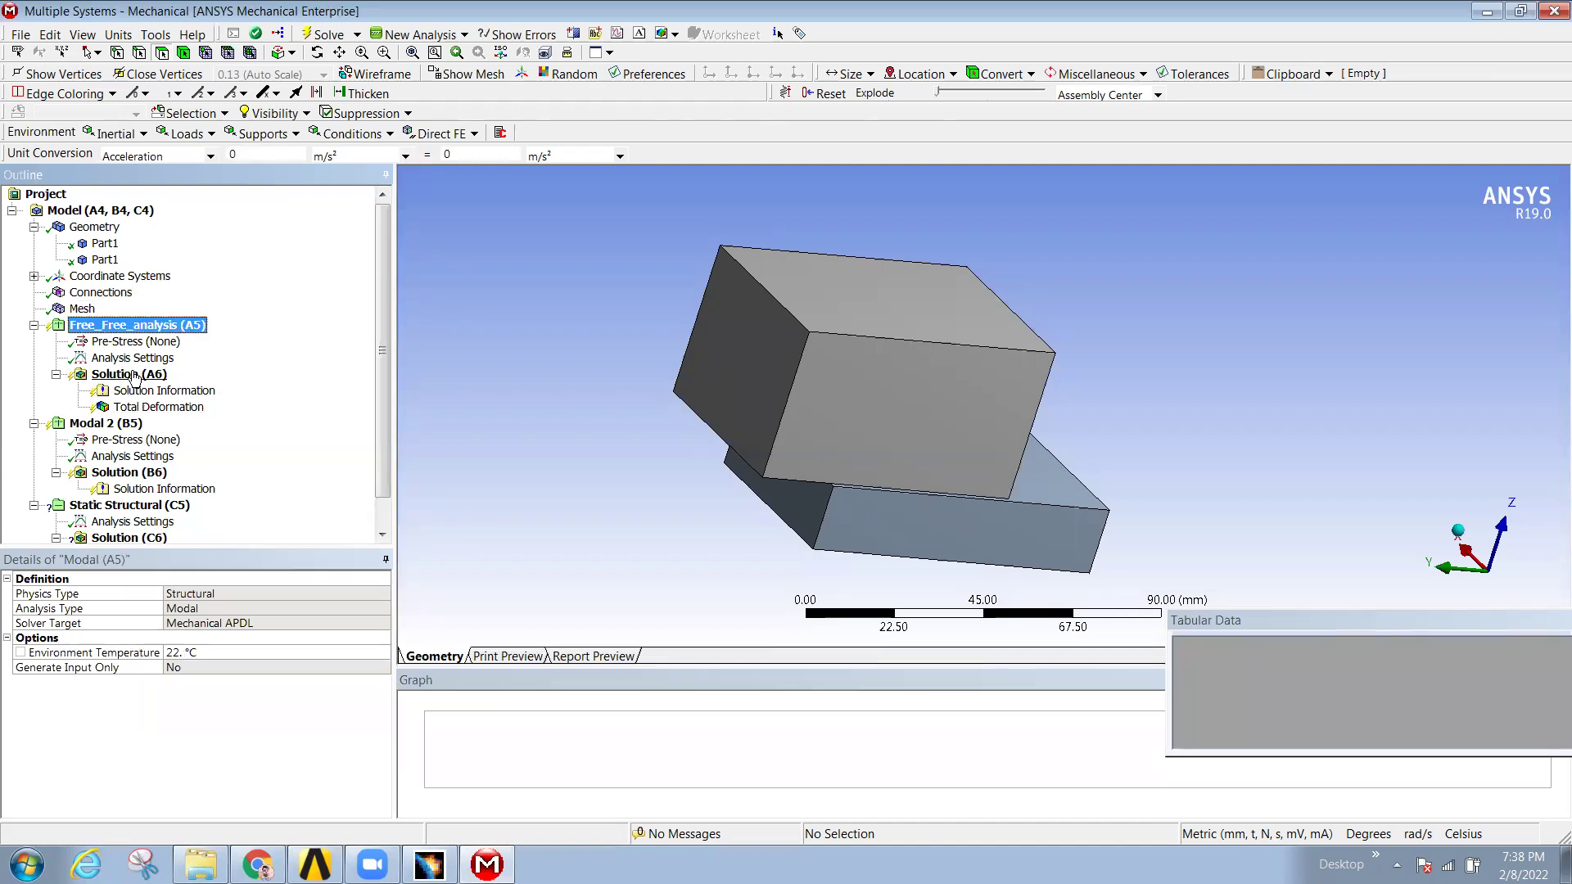
right_click(133, 376)
click(195, 407)
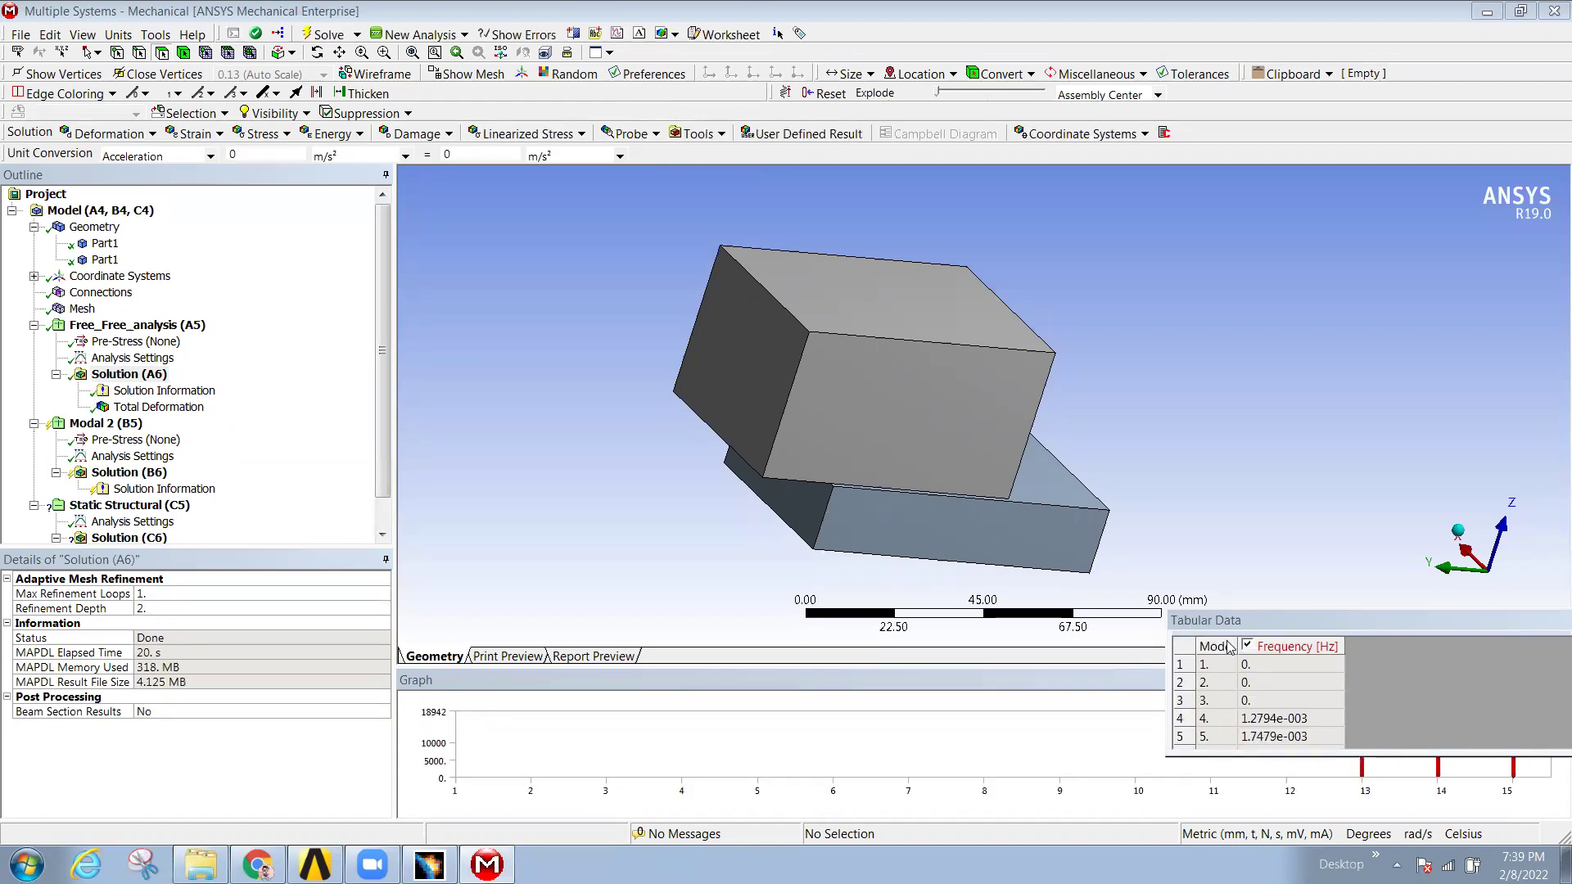
- Enlarge the tabular data to review the frequencies of modes 1 to 12, particularly the first six, and return it to a floating table
drag(1254, 624, 983, 414)
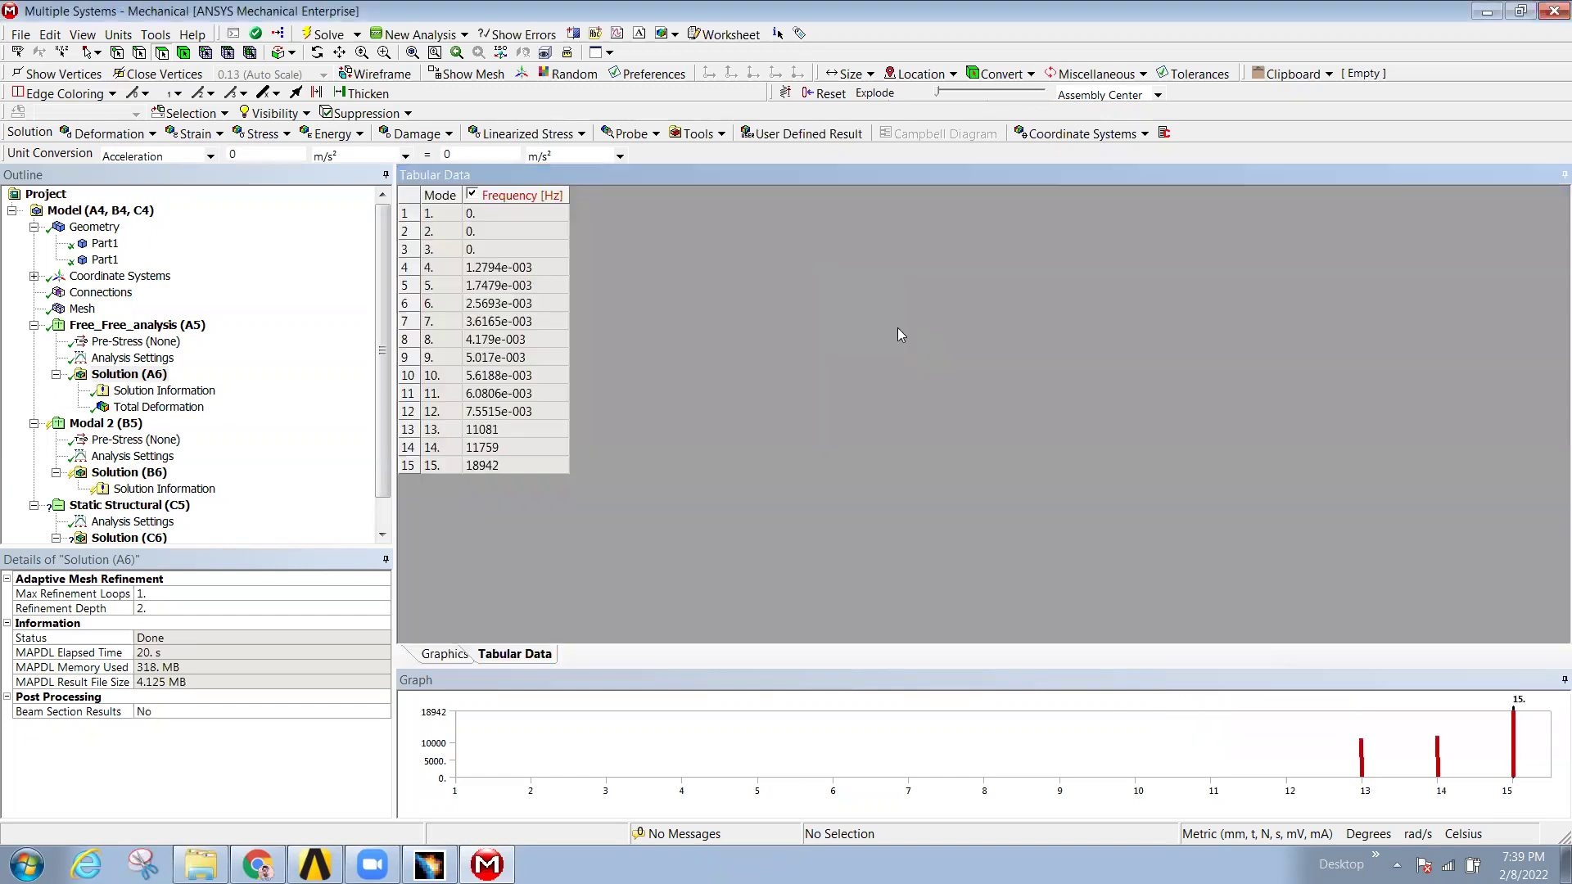
drag(486, 421, 503, 285)
drag(517, 354, 519, 417)
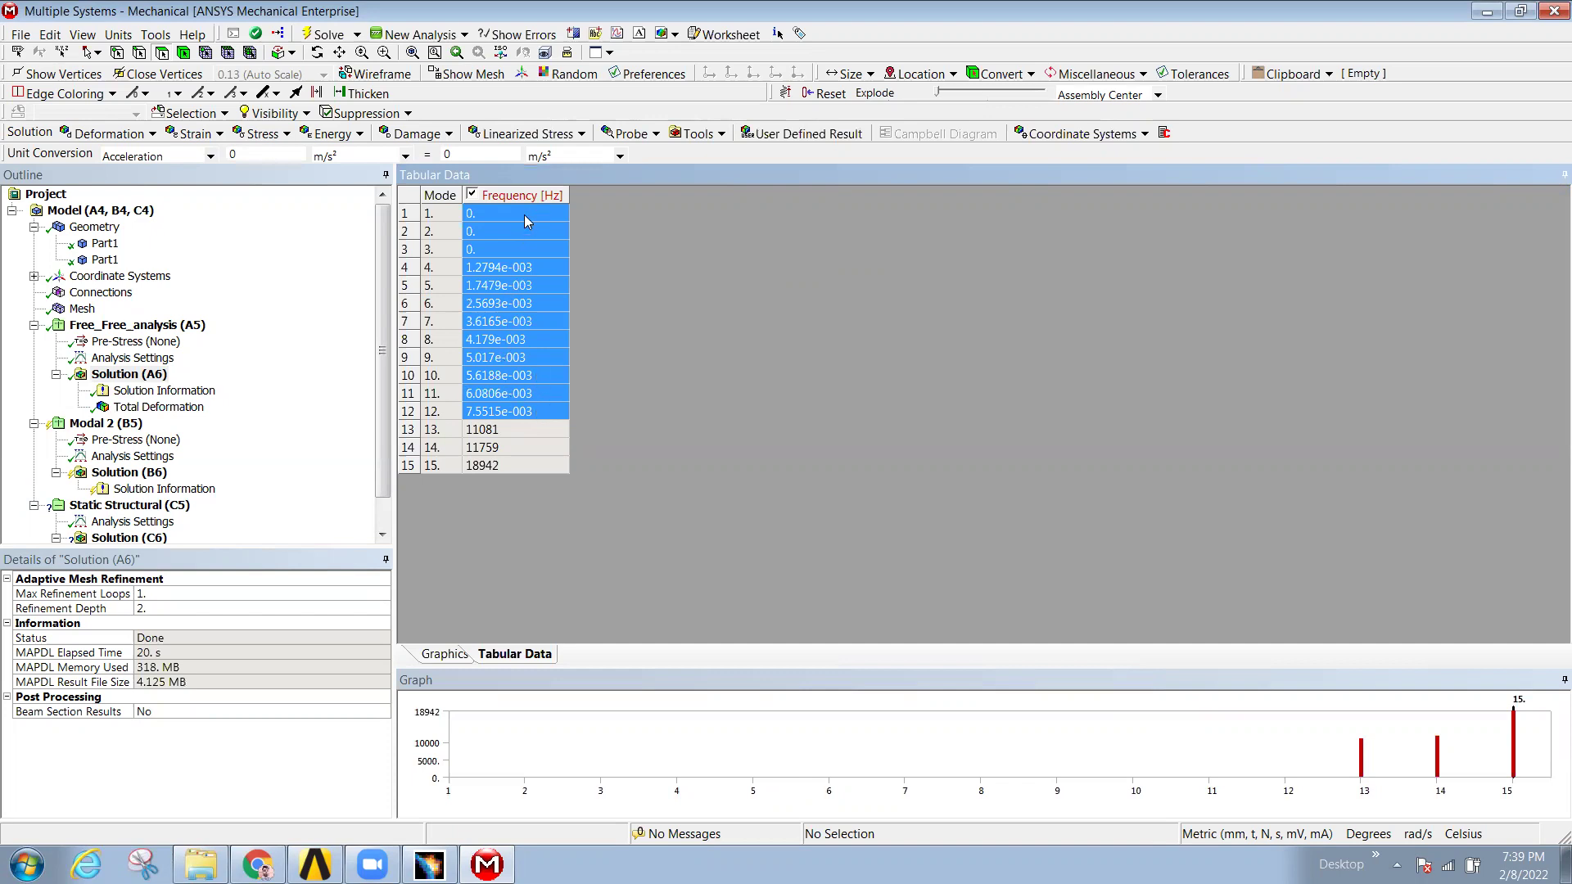
drag(527, 221, 529, 311)
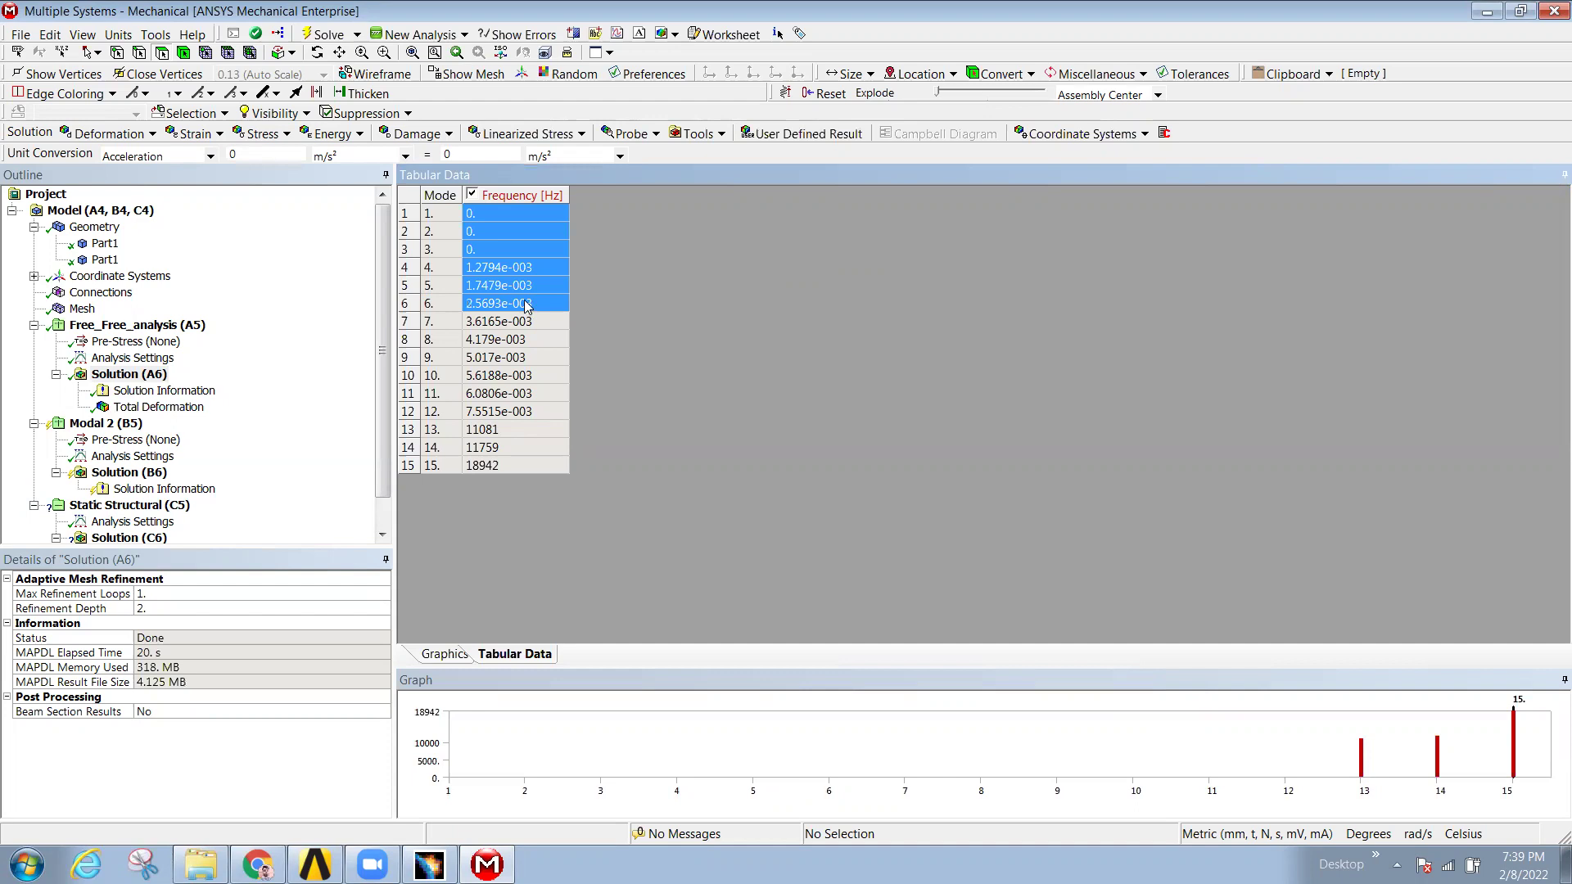
double_click(905, 175)
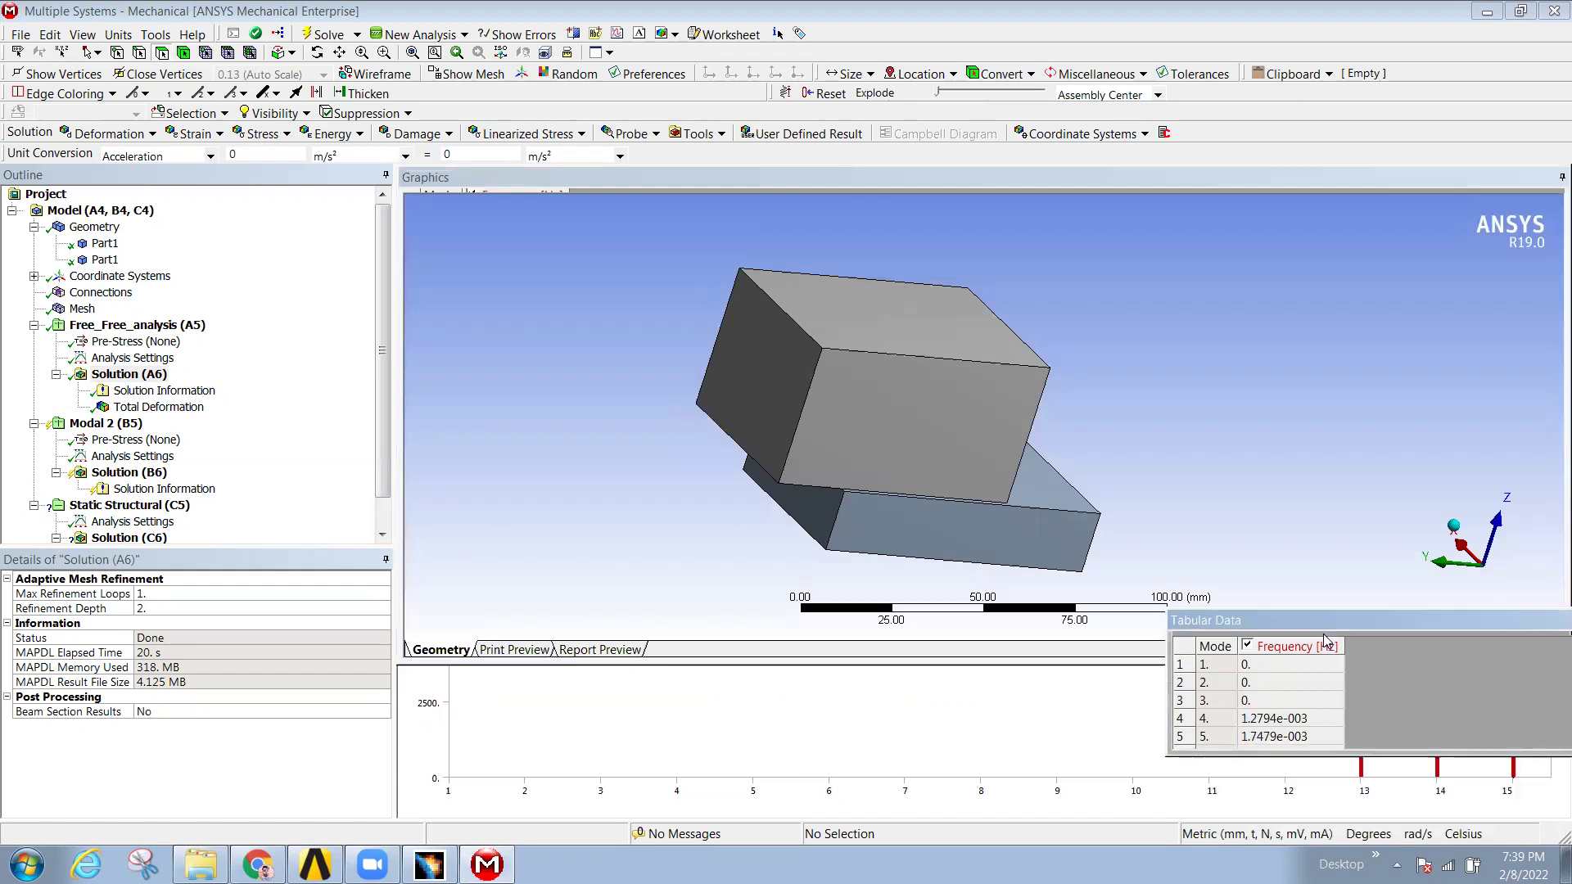
drag(1333, 636, 1336, 665)
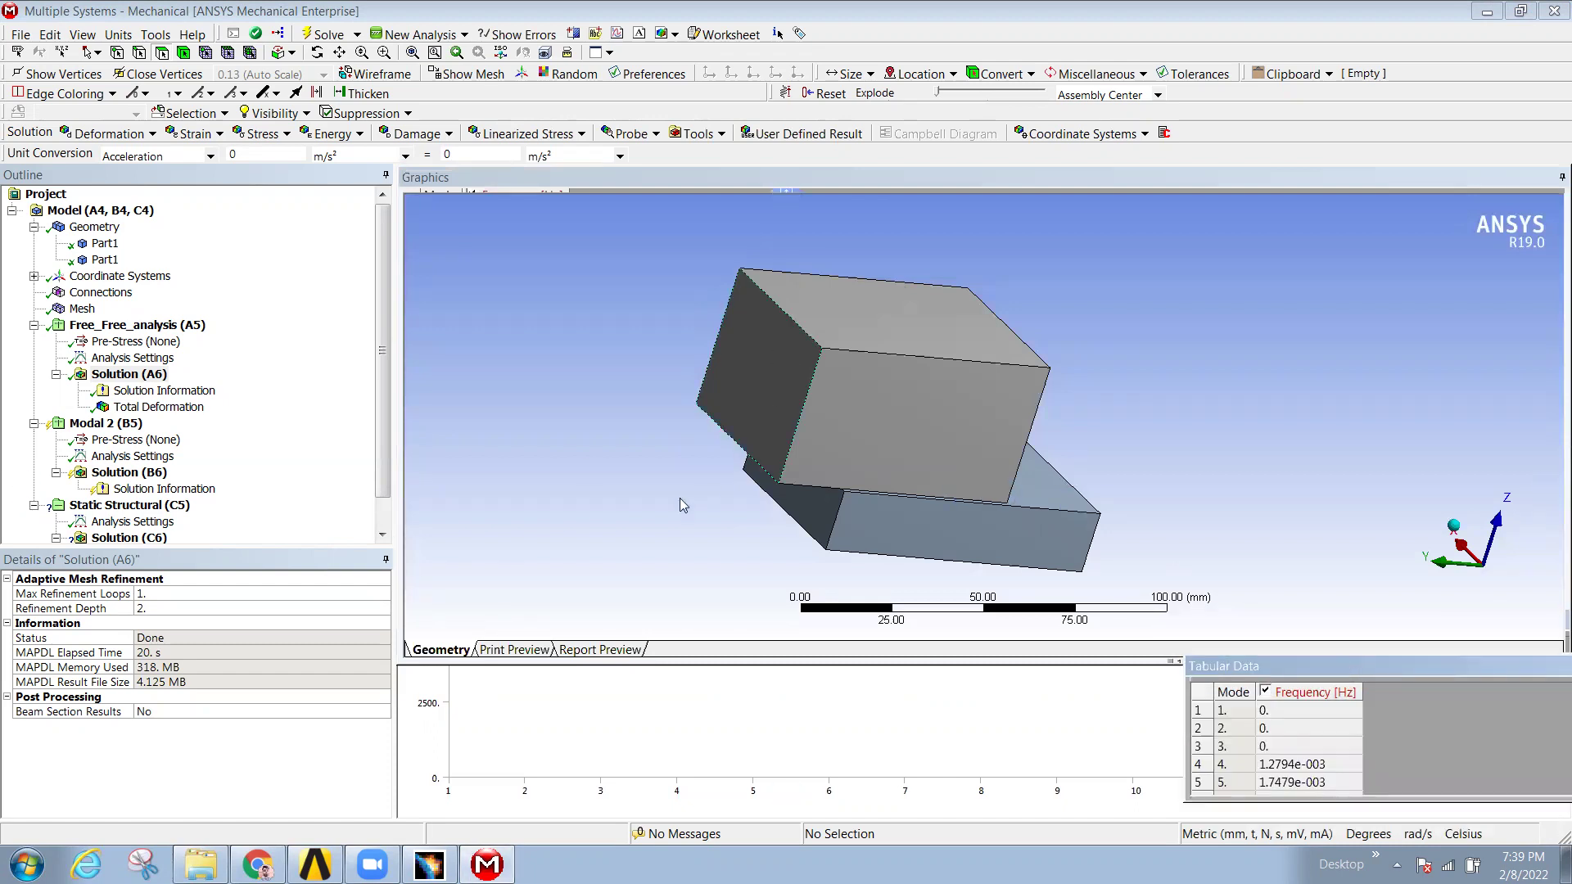
- Create total deformation mode shape results for all modes of Free_Free_analysis and evaluate them
click(158, 407)
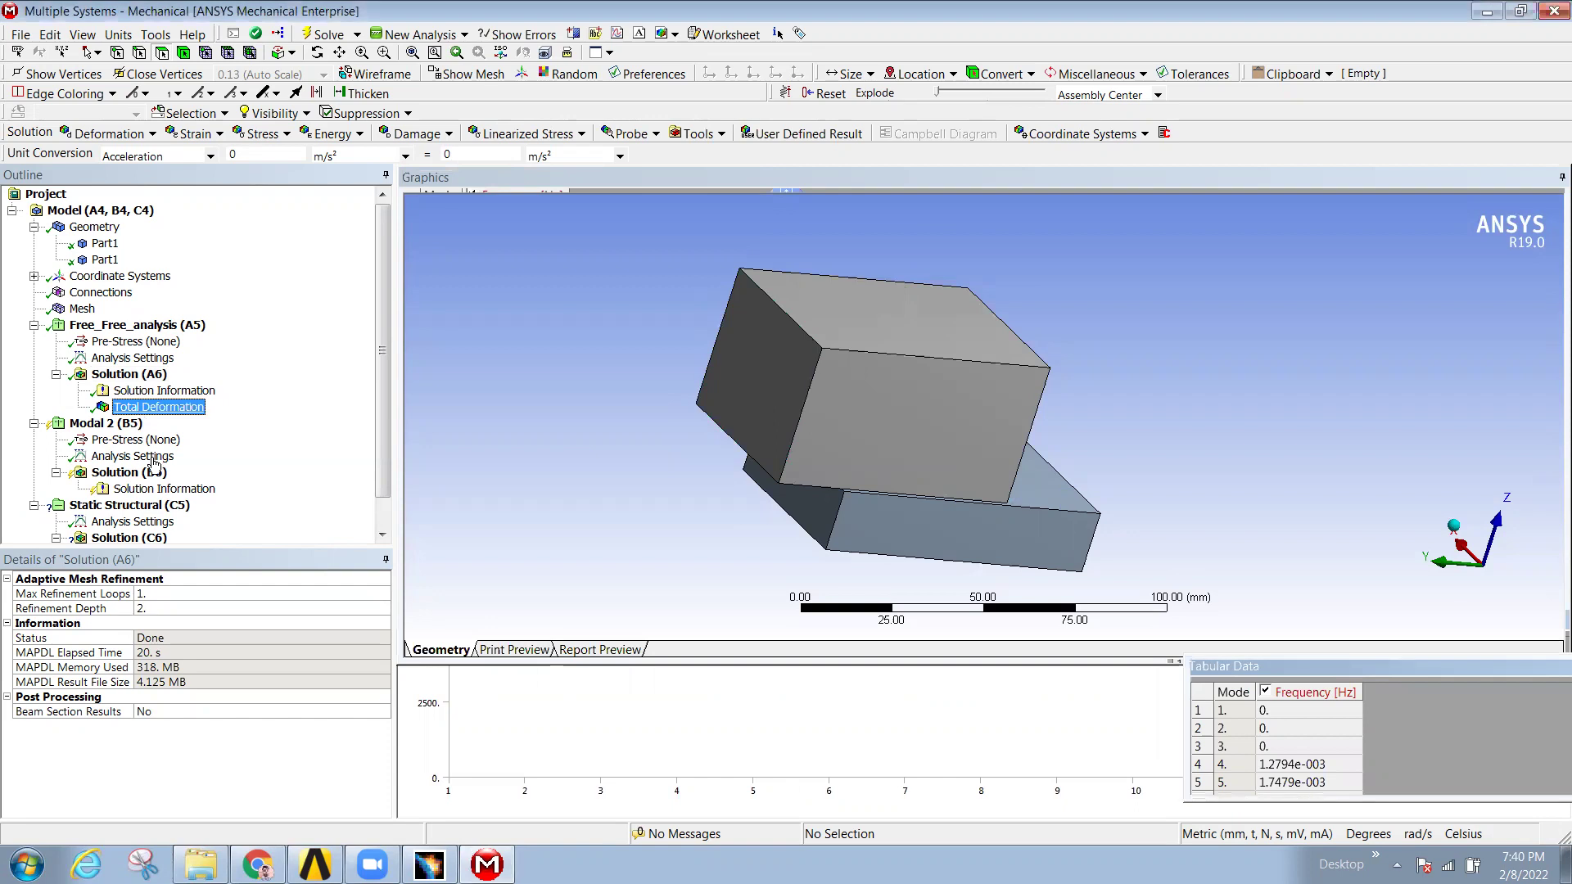
click(813, 737)
right_click(816, 726)
click(870, 736)
right_click(813, 721)
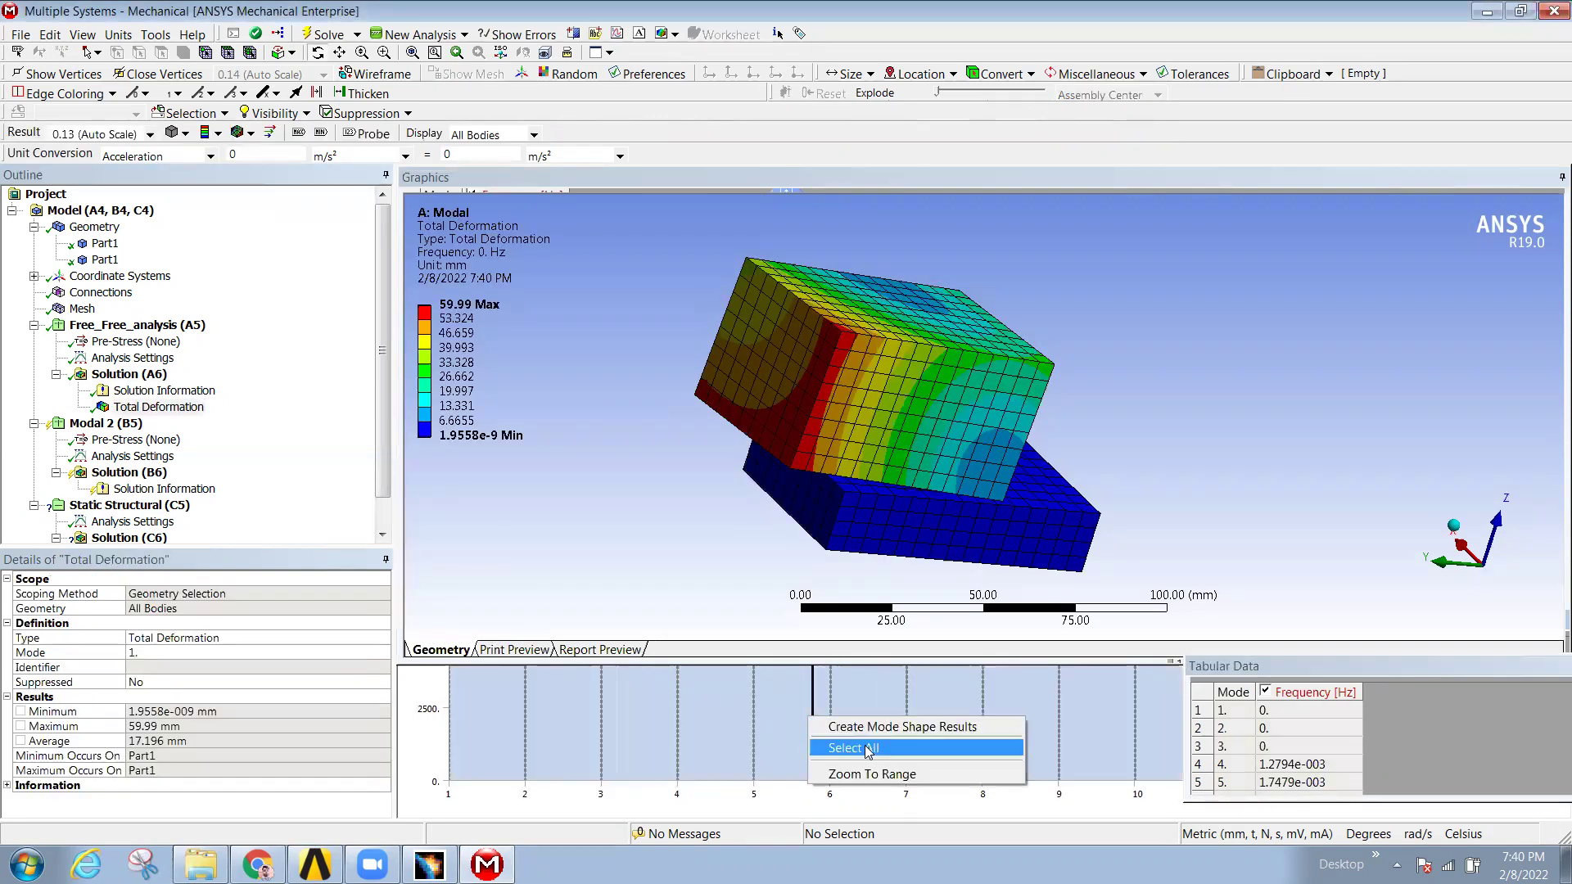
click(876, 727)
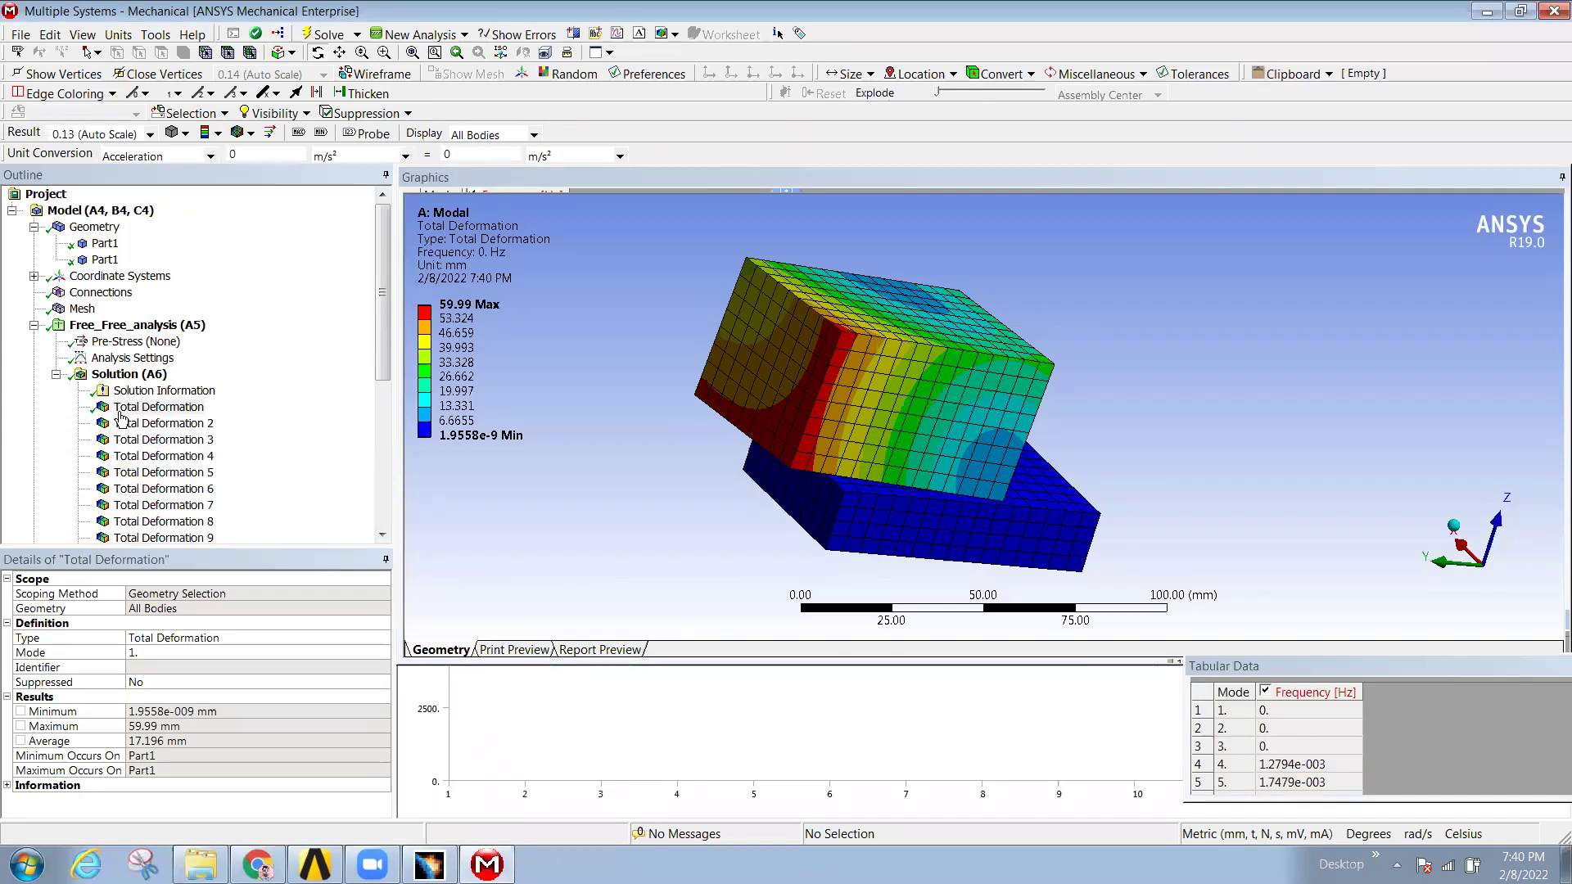
right_click(170, 426)
click(233, 462)
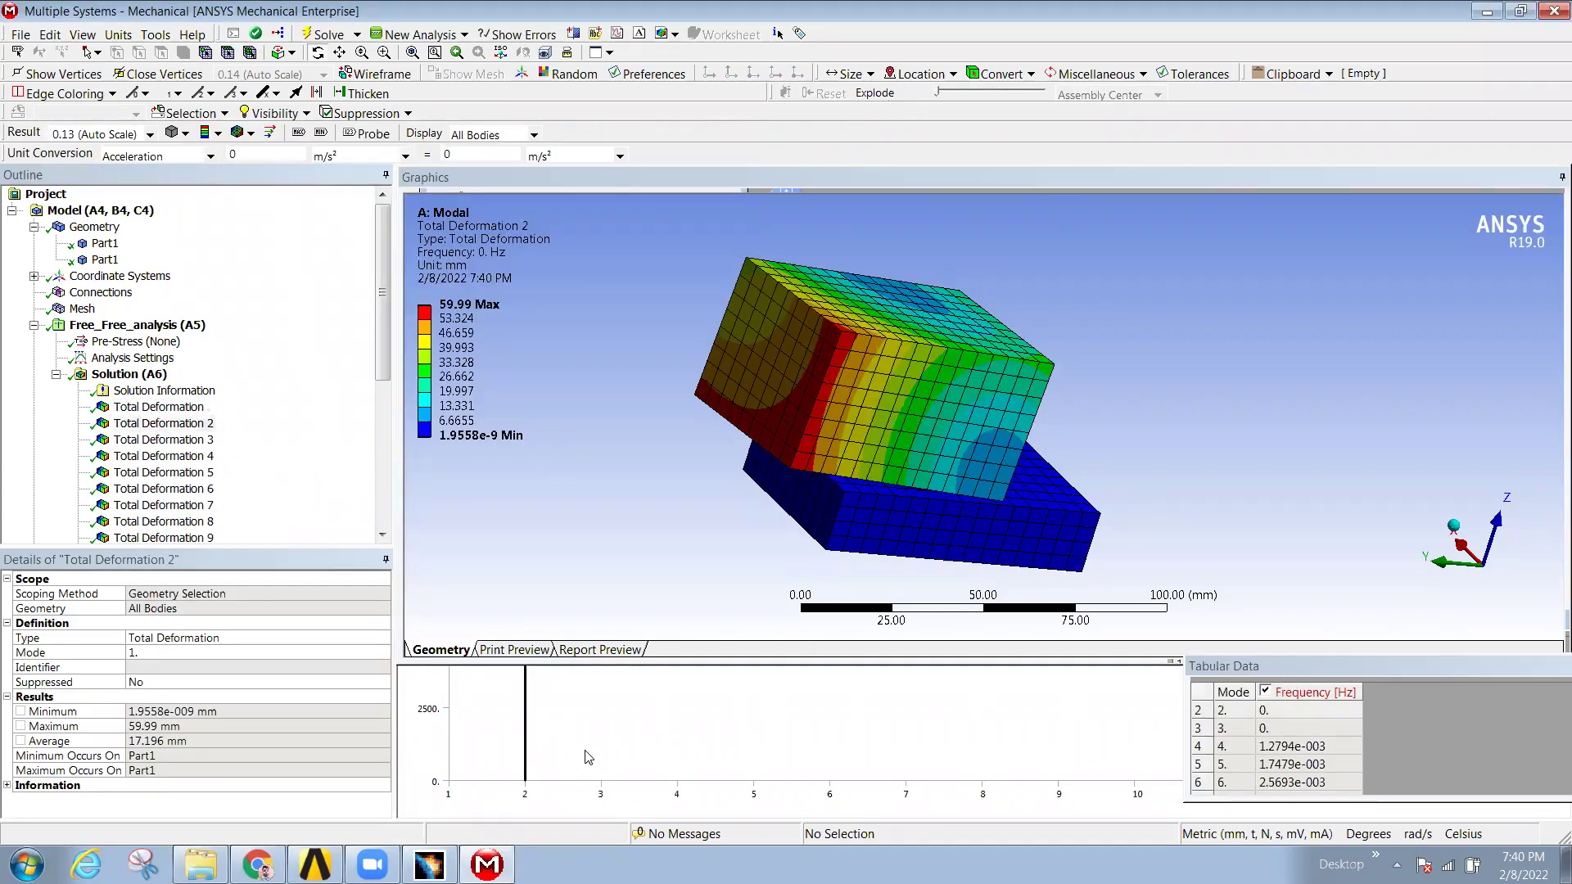
- Switch Mechanical to presentation mode and dock the graphics and outline windows so the Total Deformation 2 plot fills the screen
middle_drag(872, 471, 632, 352)
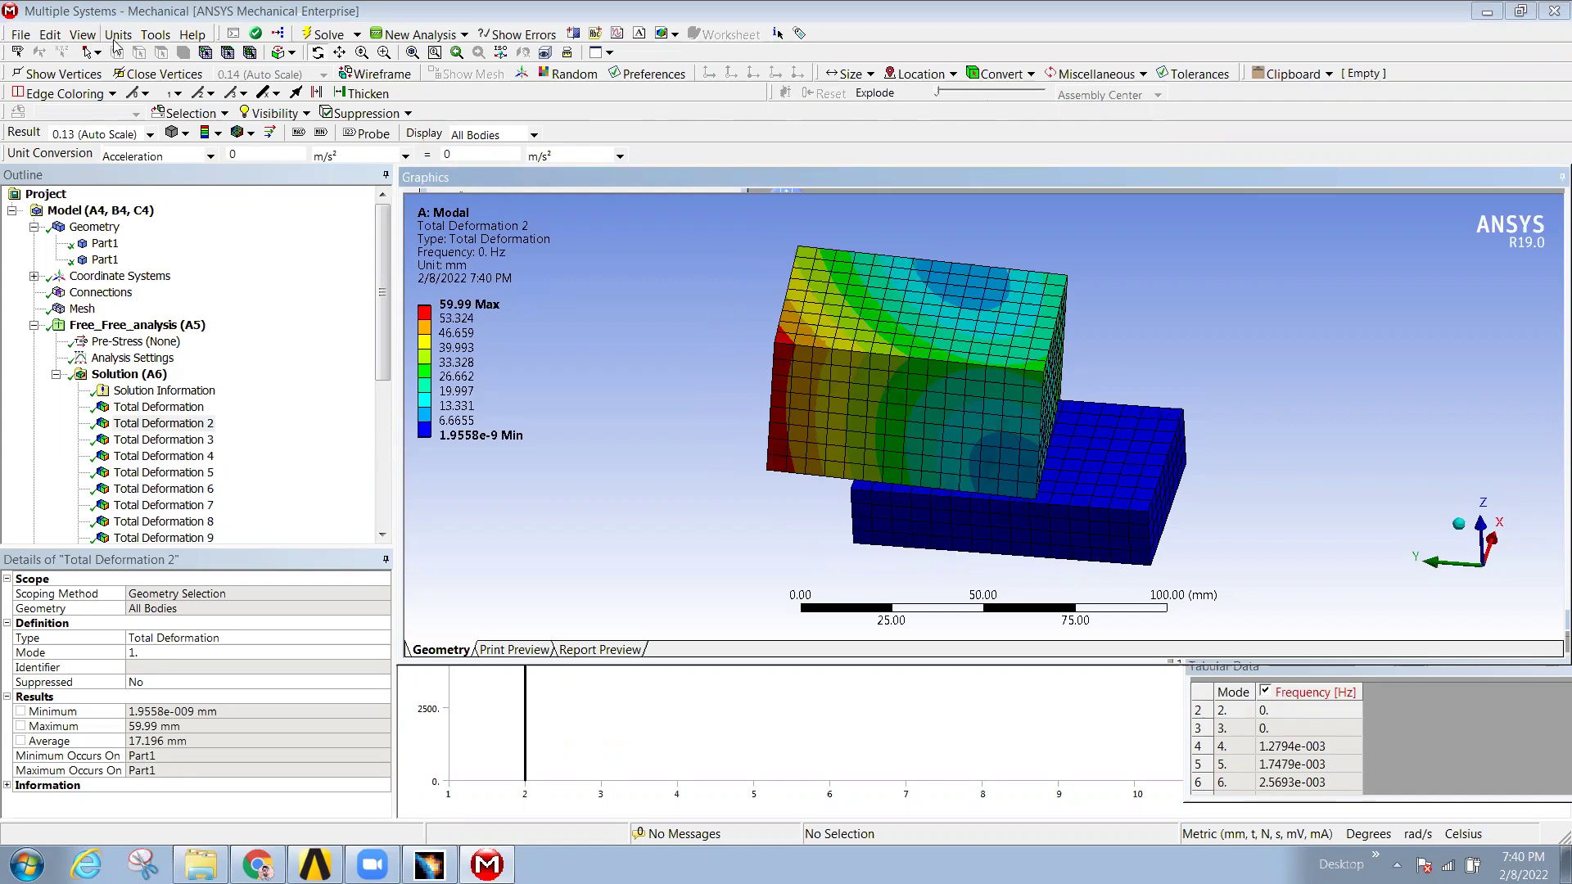
click(82, 35)
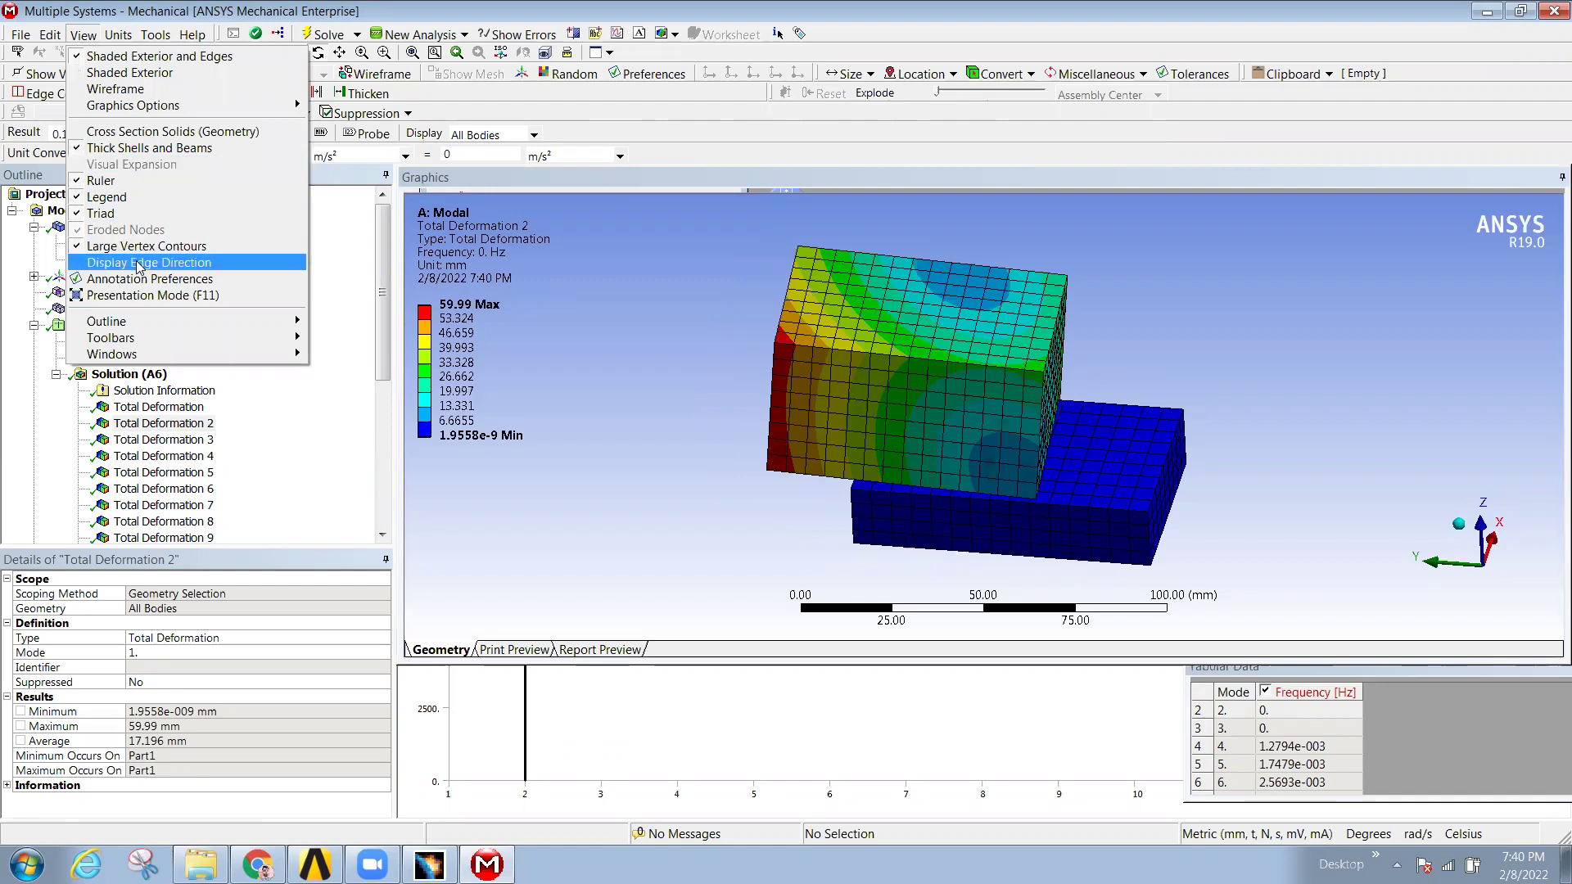
click(145, 295)
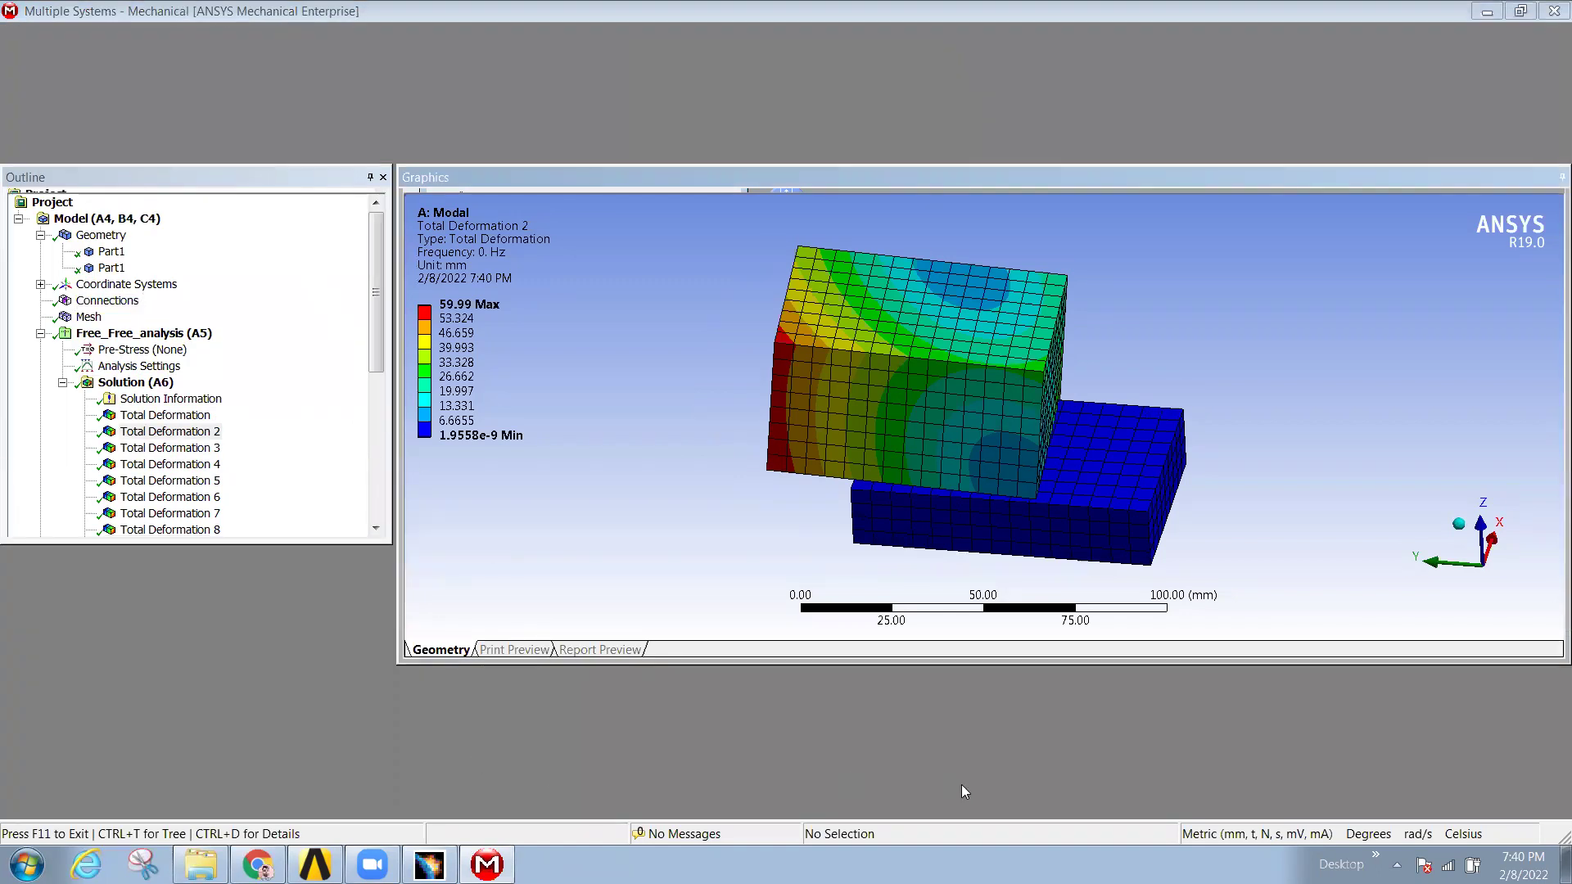
middle_drag(787, 585, 891, 413)
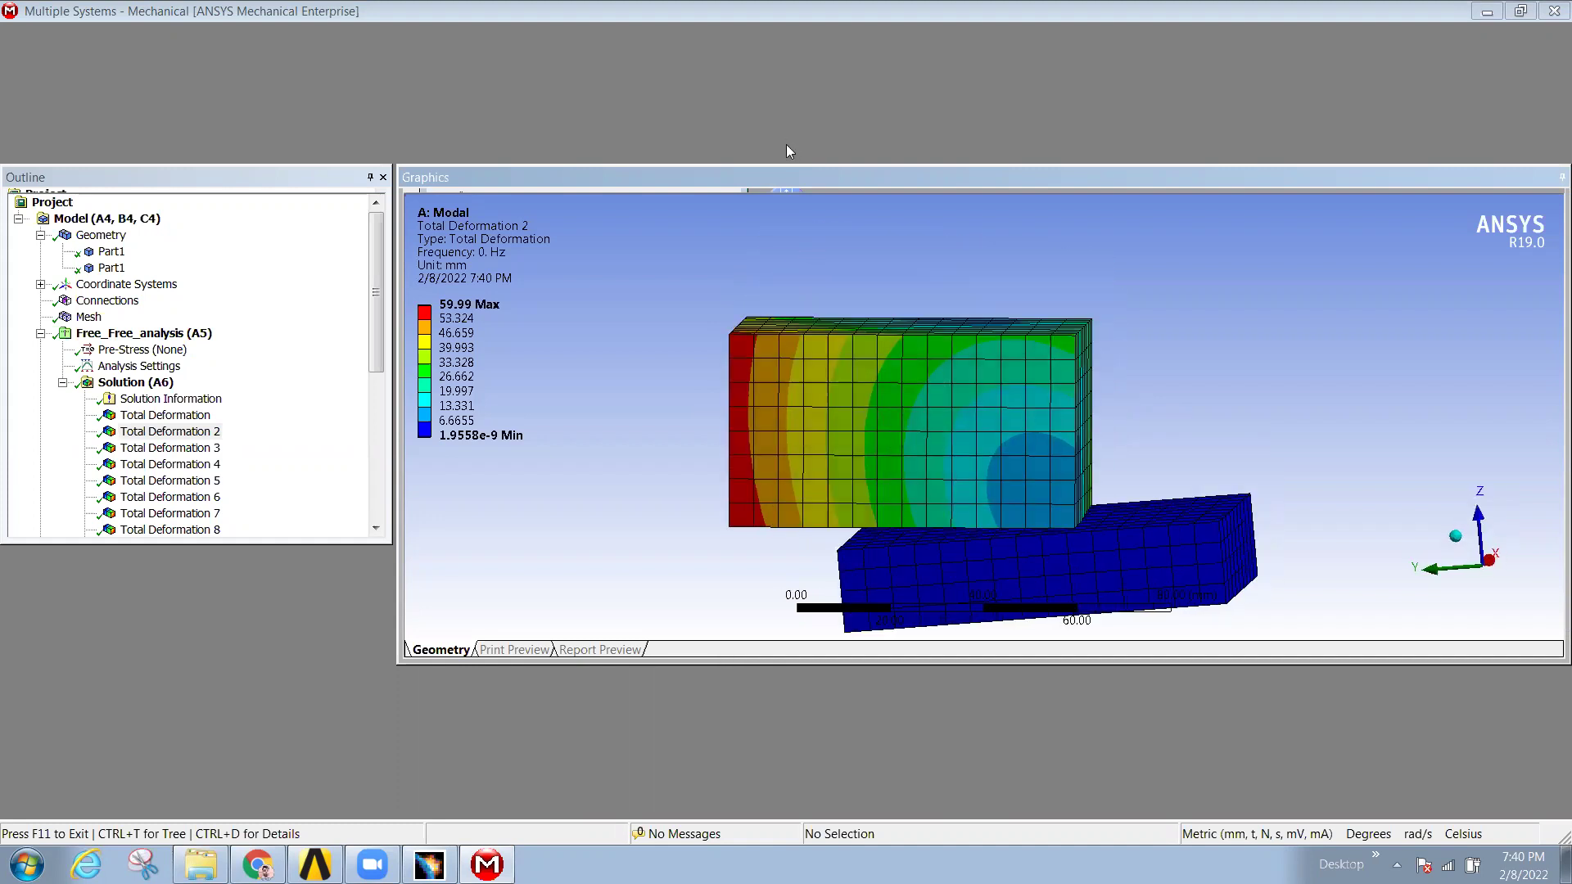
double_click(788, 184)
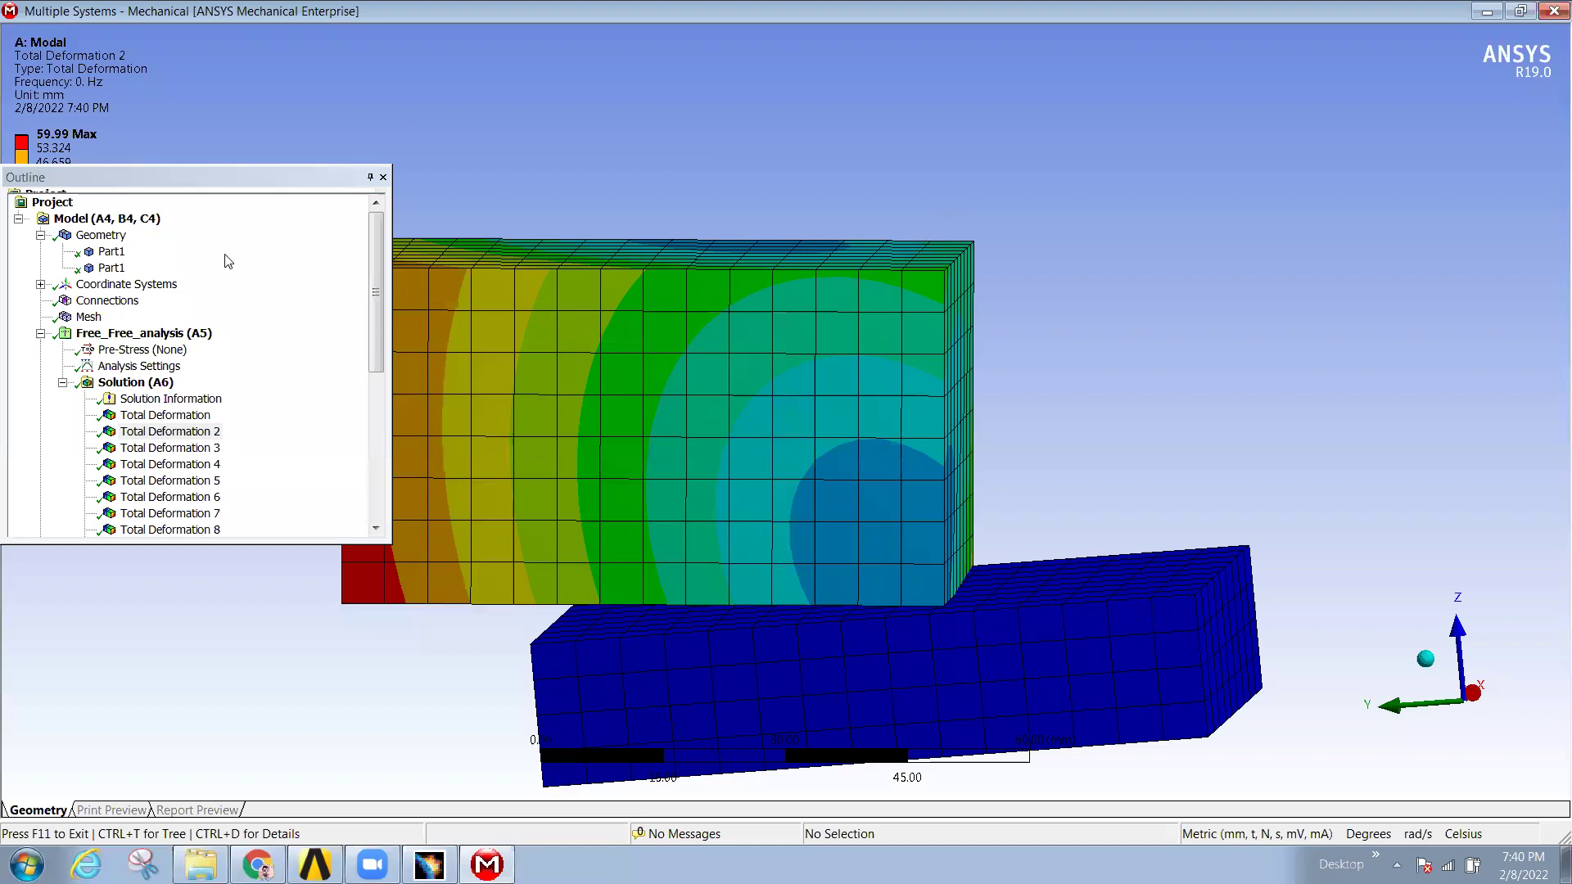
double_click(217, 188)
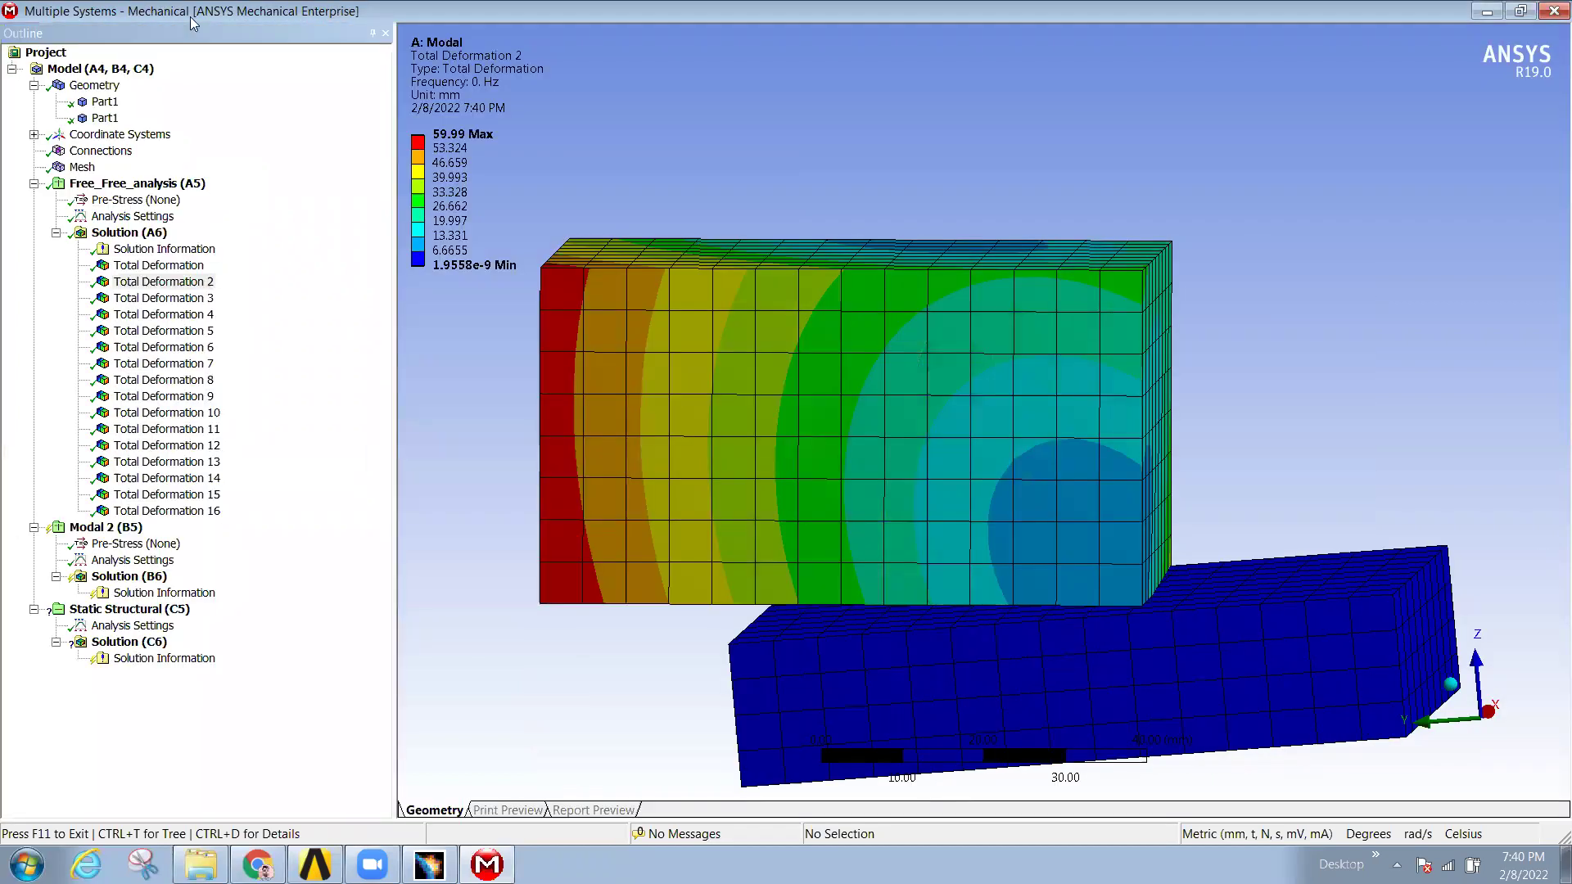
double_click(407, 9)
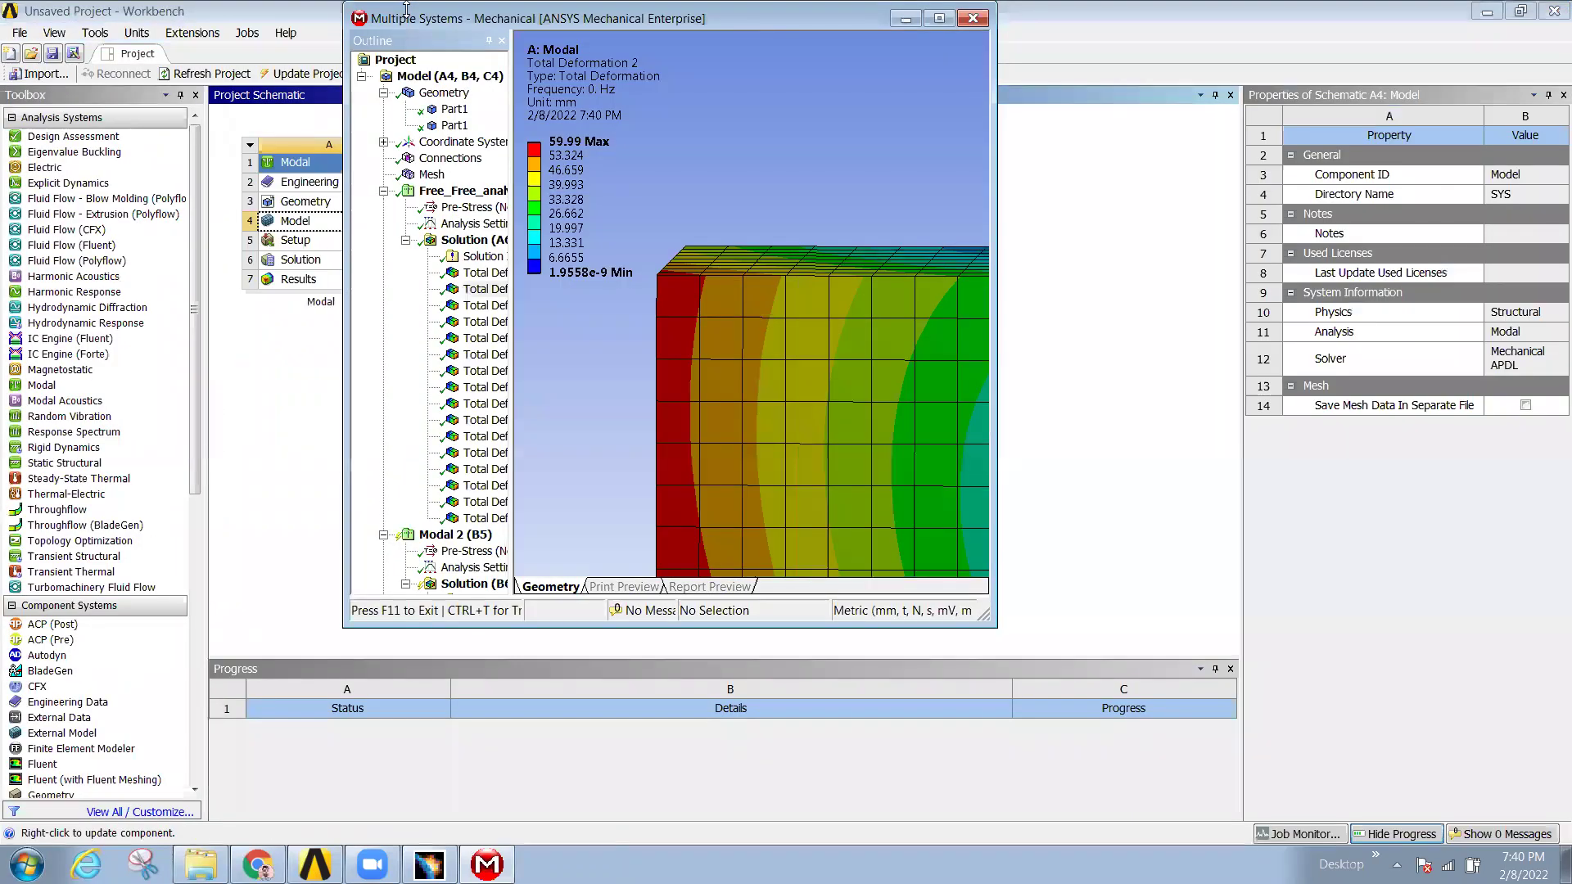
double_click(407, 10)
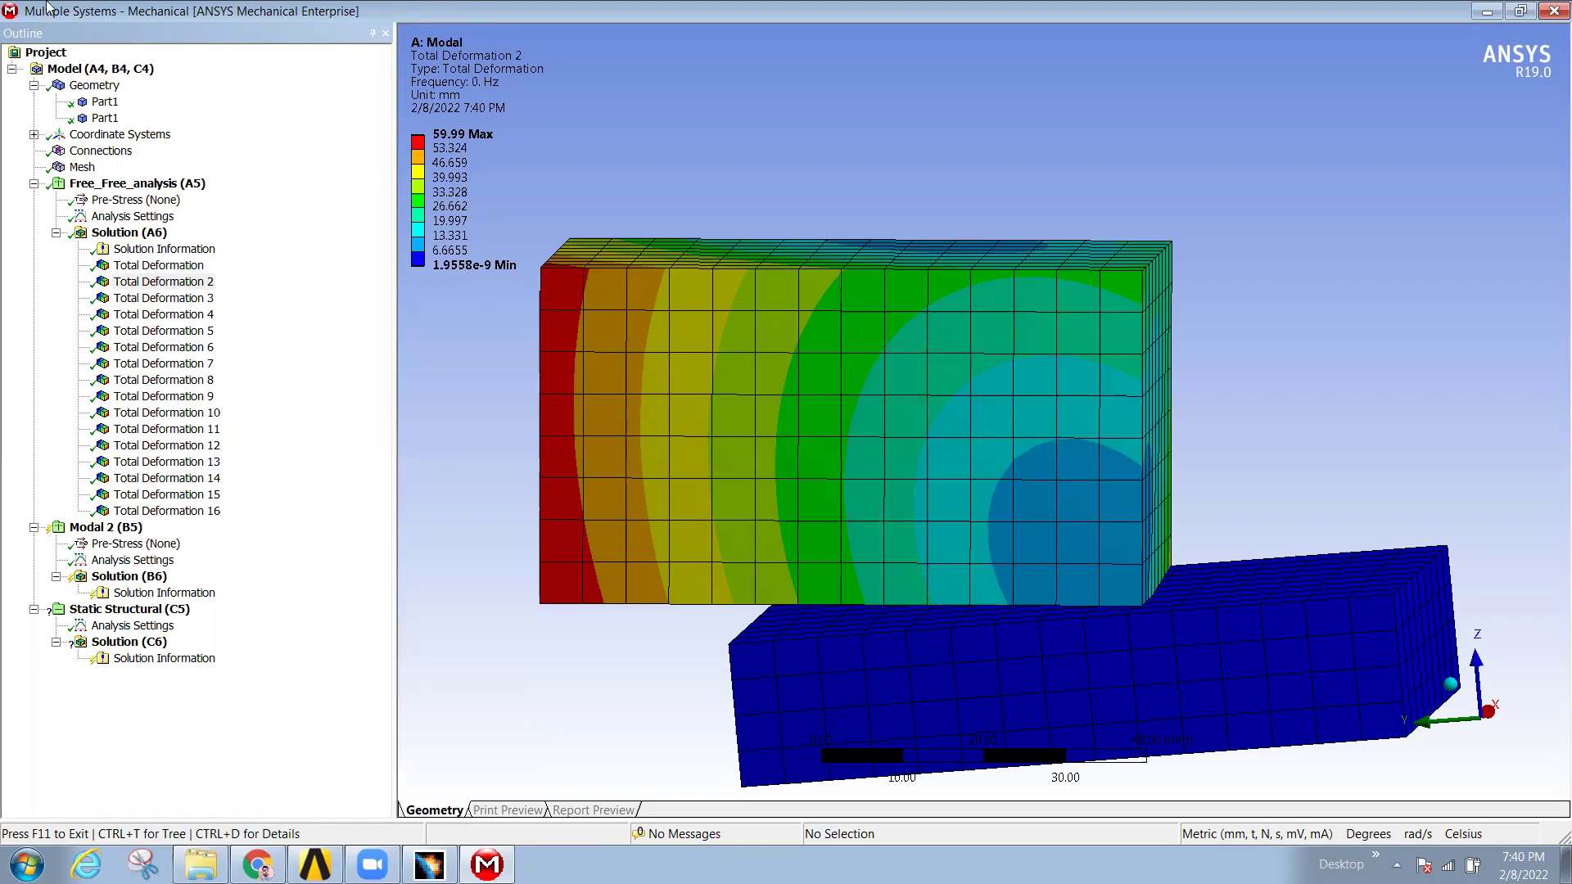
- Collapse the outline to view the Total Deformation 2 plot, and exit presentation mode with the outline docked above the details window again
click(372, 33)
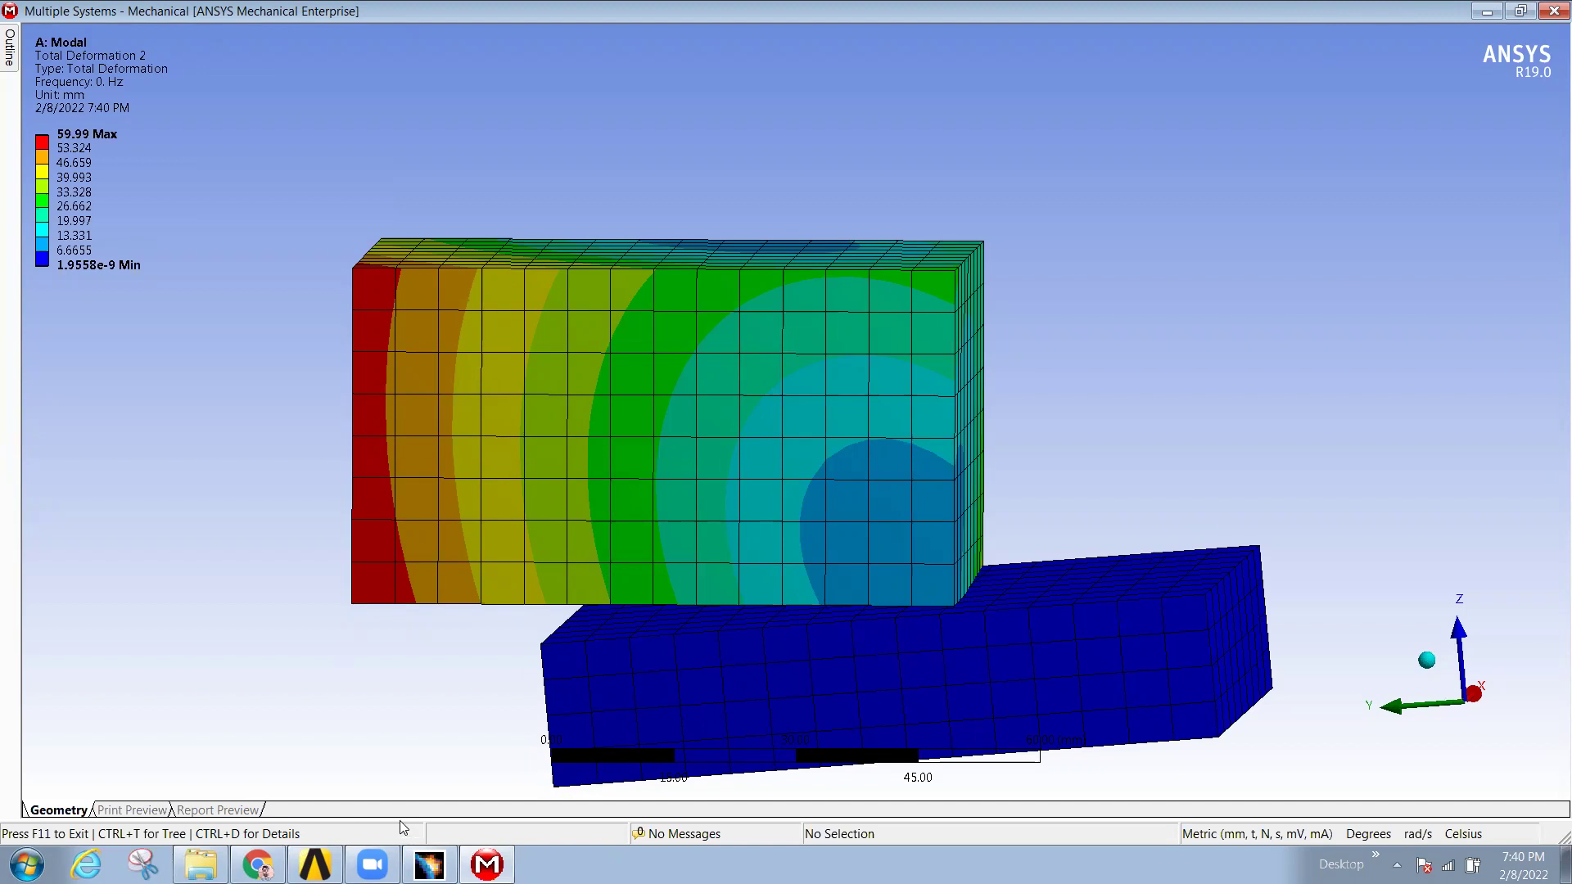
middle_drag(80, 754, 80, 699)
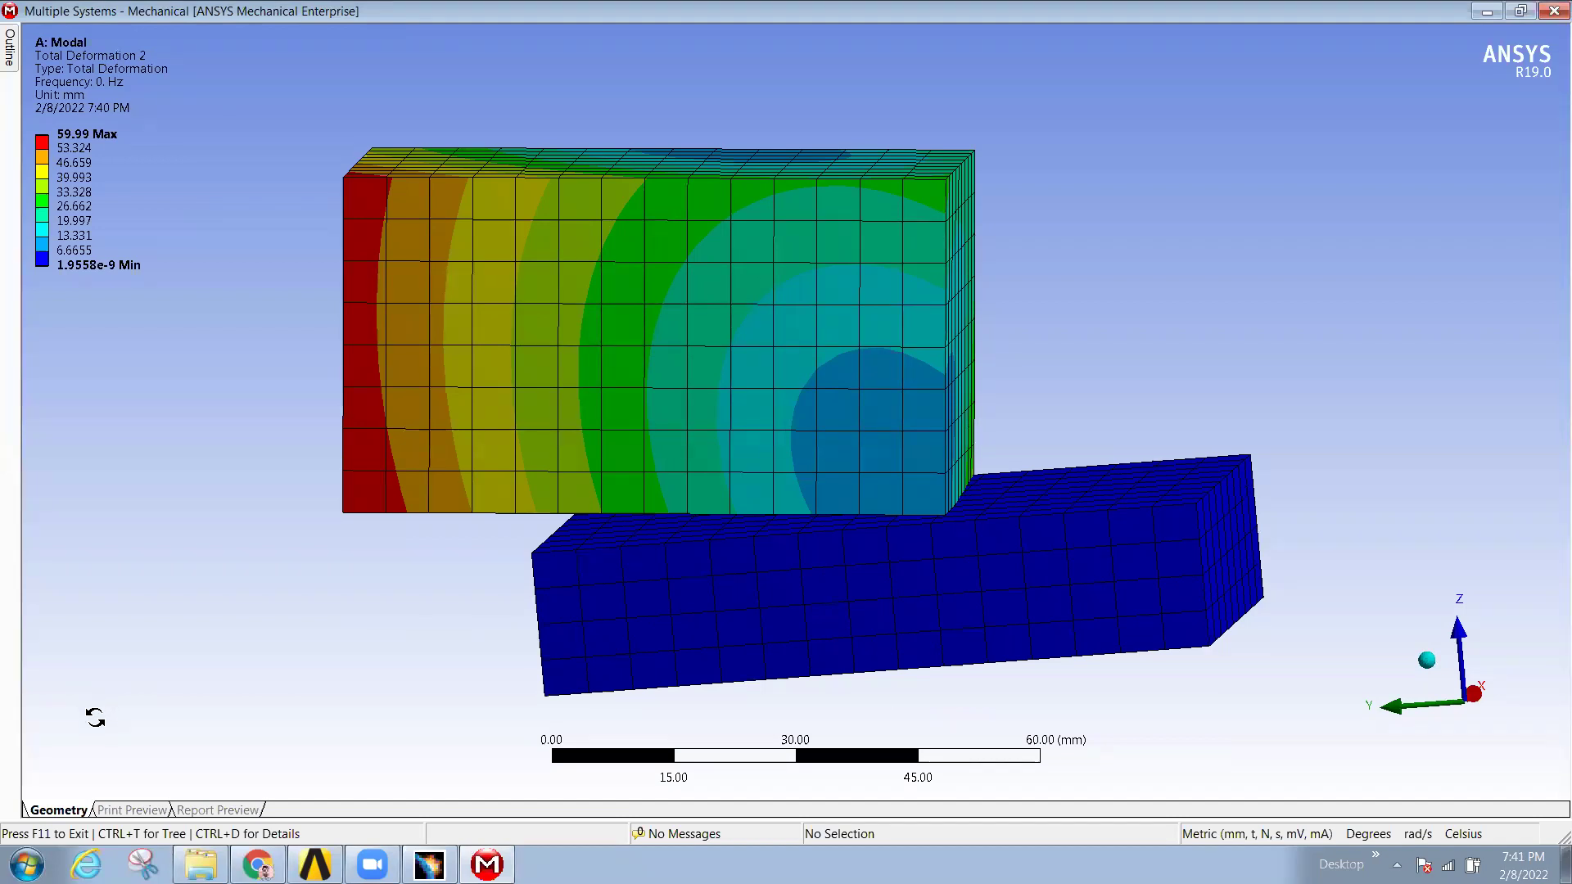
key(F11)
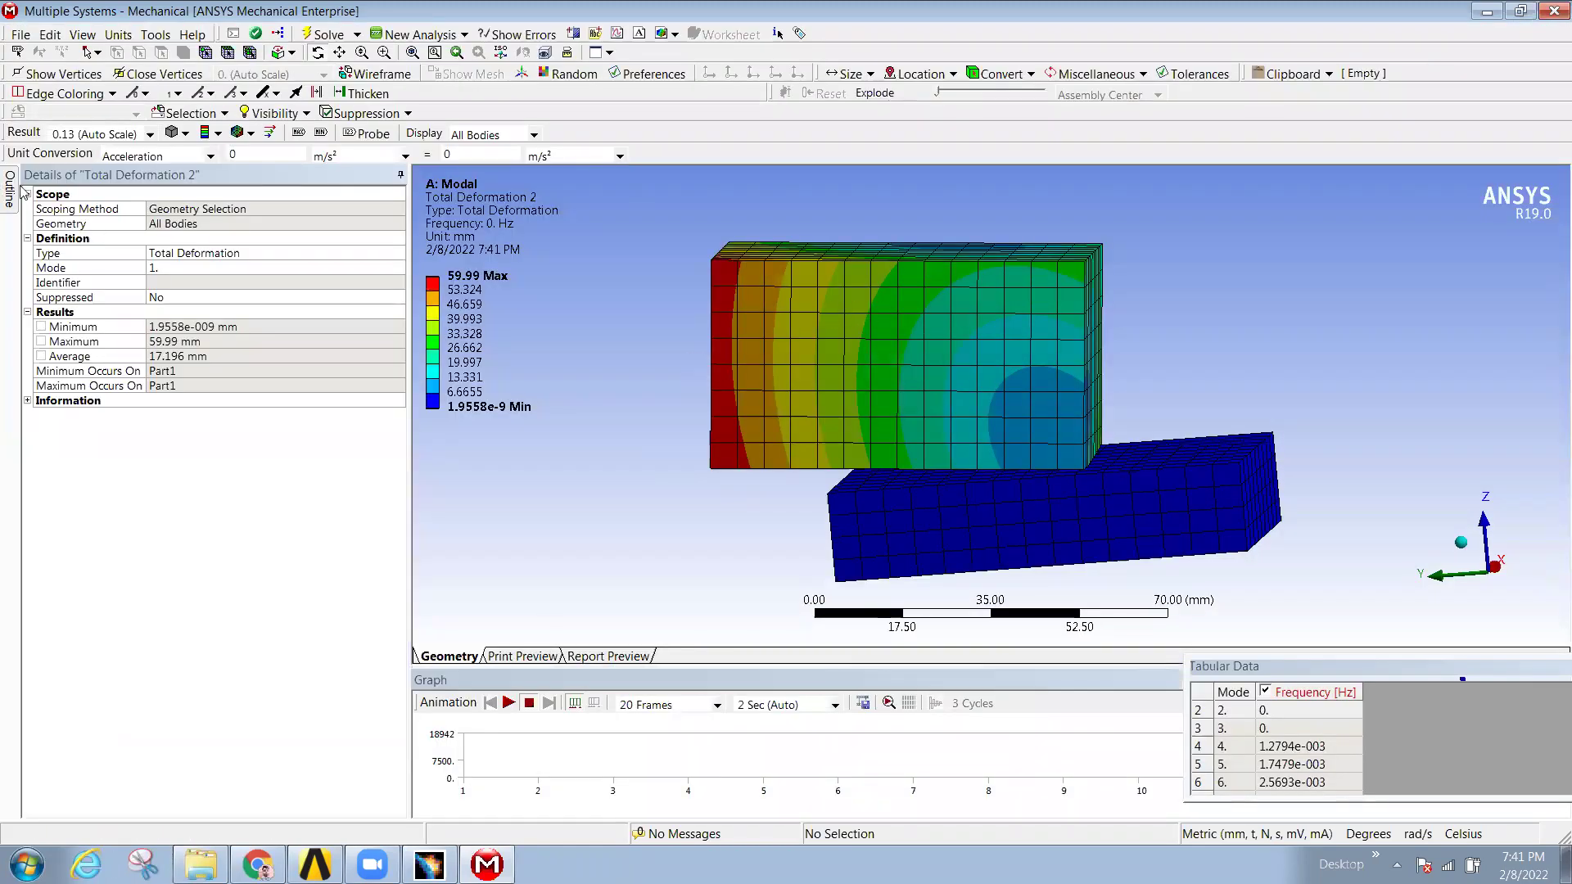
drag(181, 180, 608, 401)
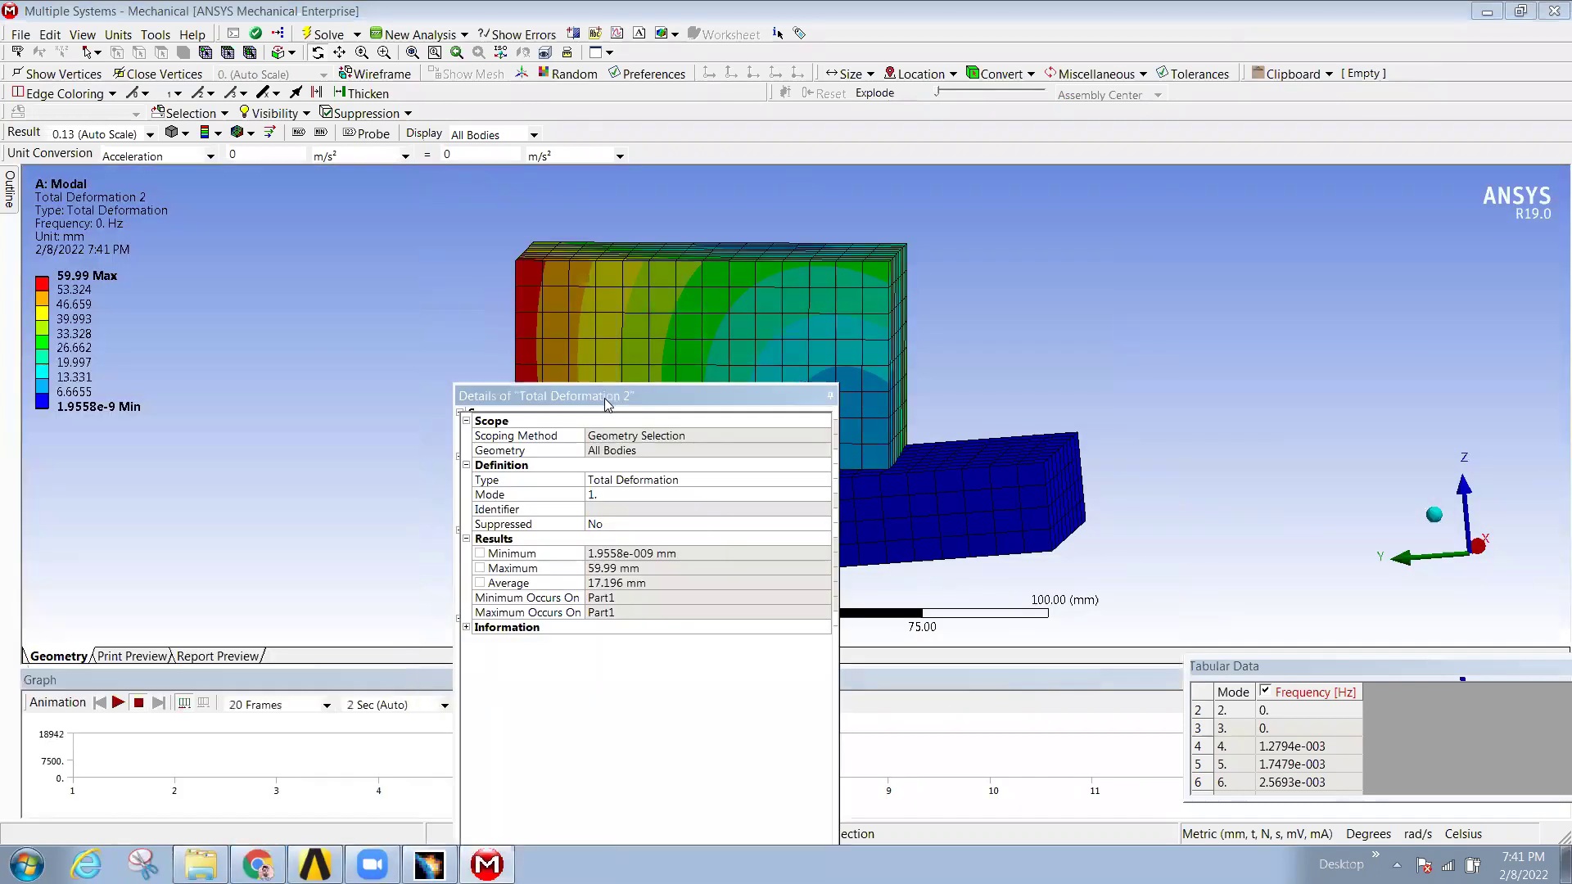
double_click(607, 399)
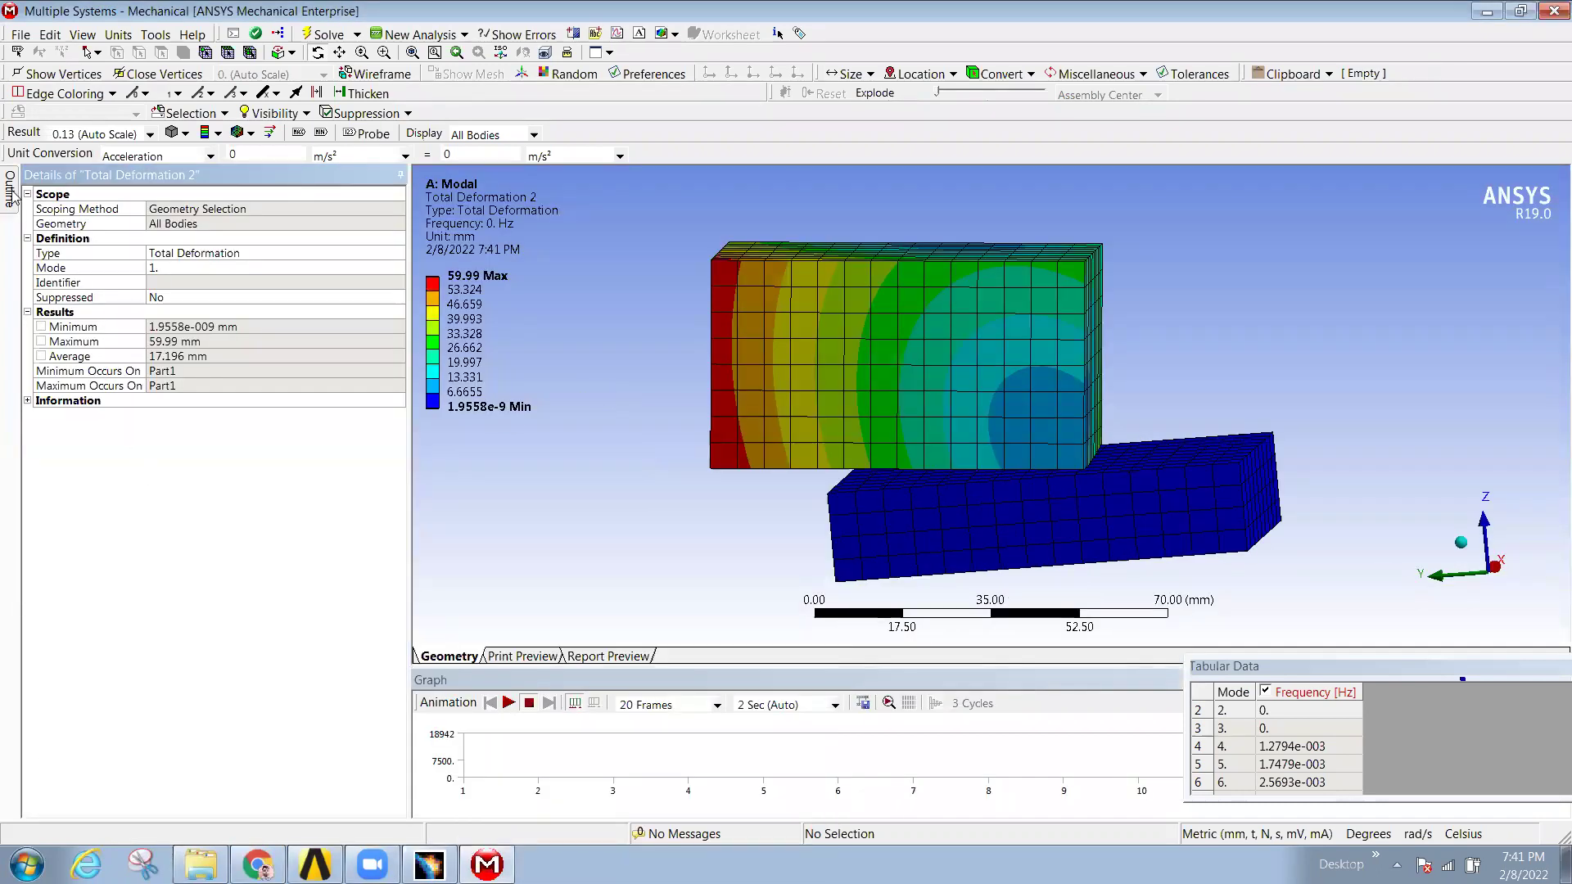
mouse_move(10, 196)
double_click(216, 176)
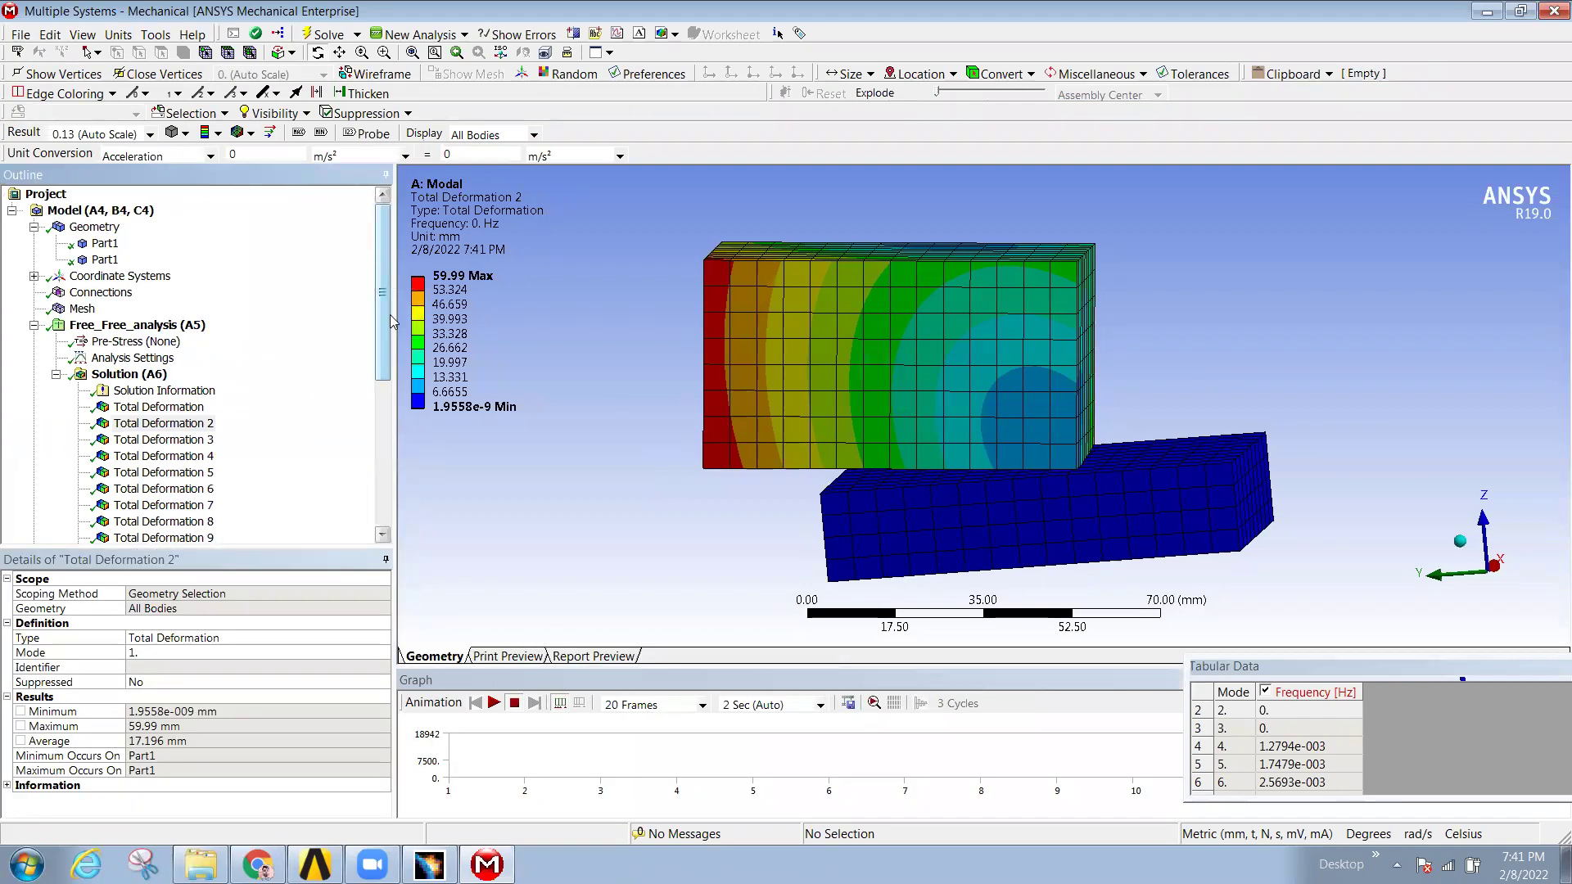
- Animate the Total Deformation and Total Deformation 2 mode shapes to examine how the two blocks move relative to each other
click(488, 705)
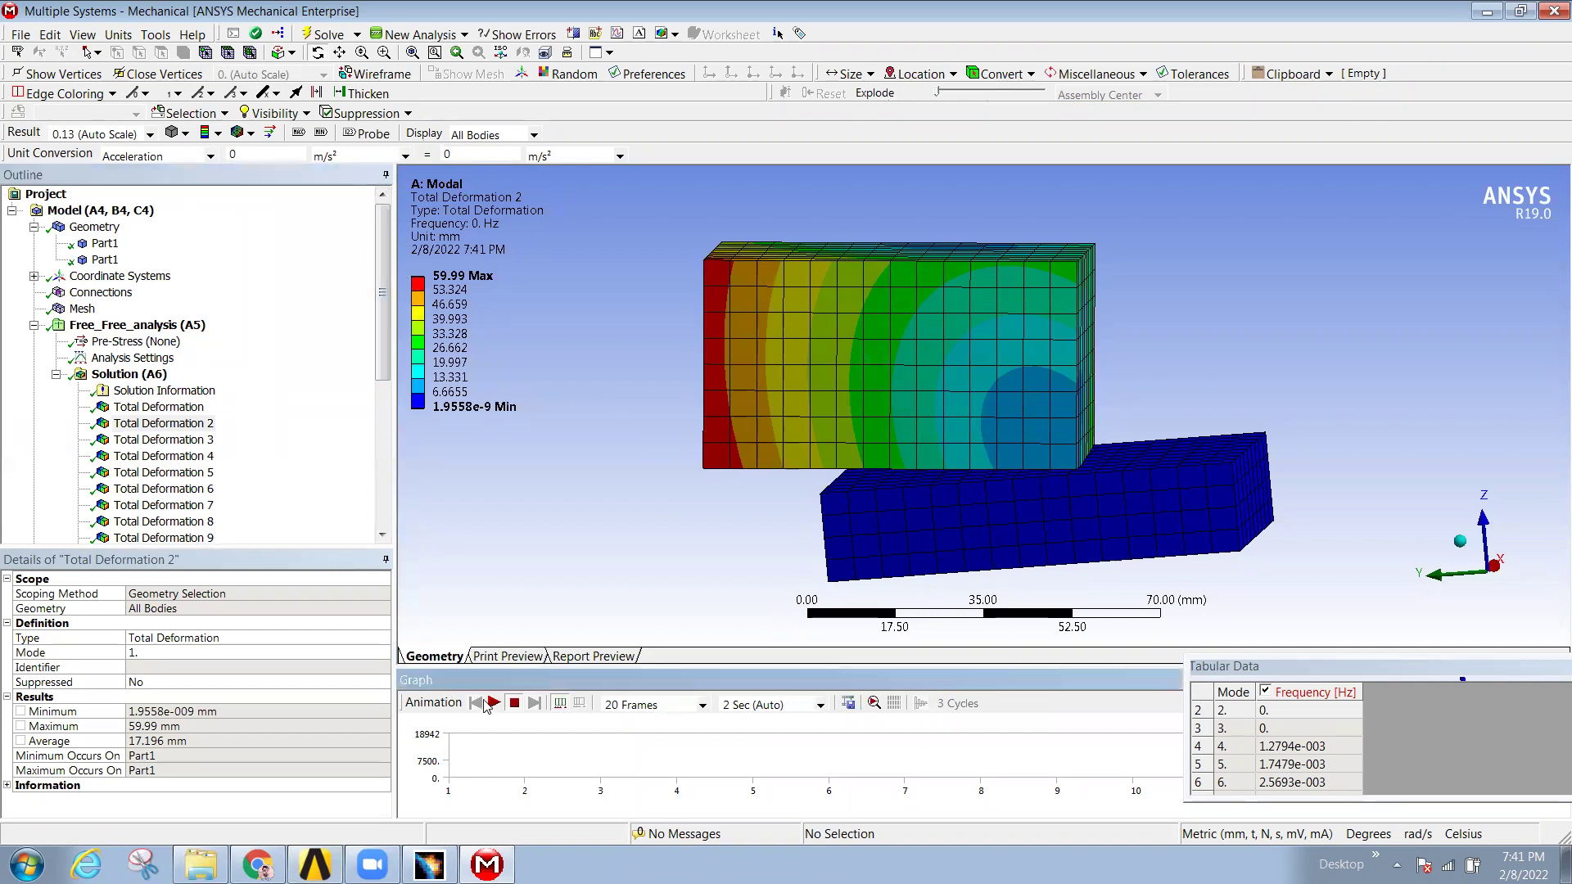
middle_drag(1015, 524, 1113, 491)
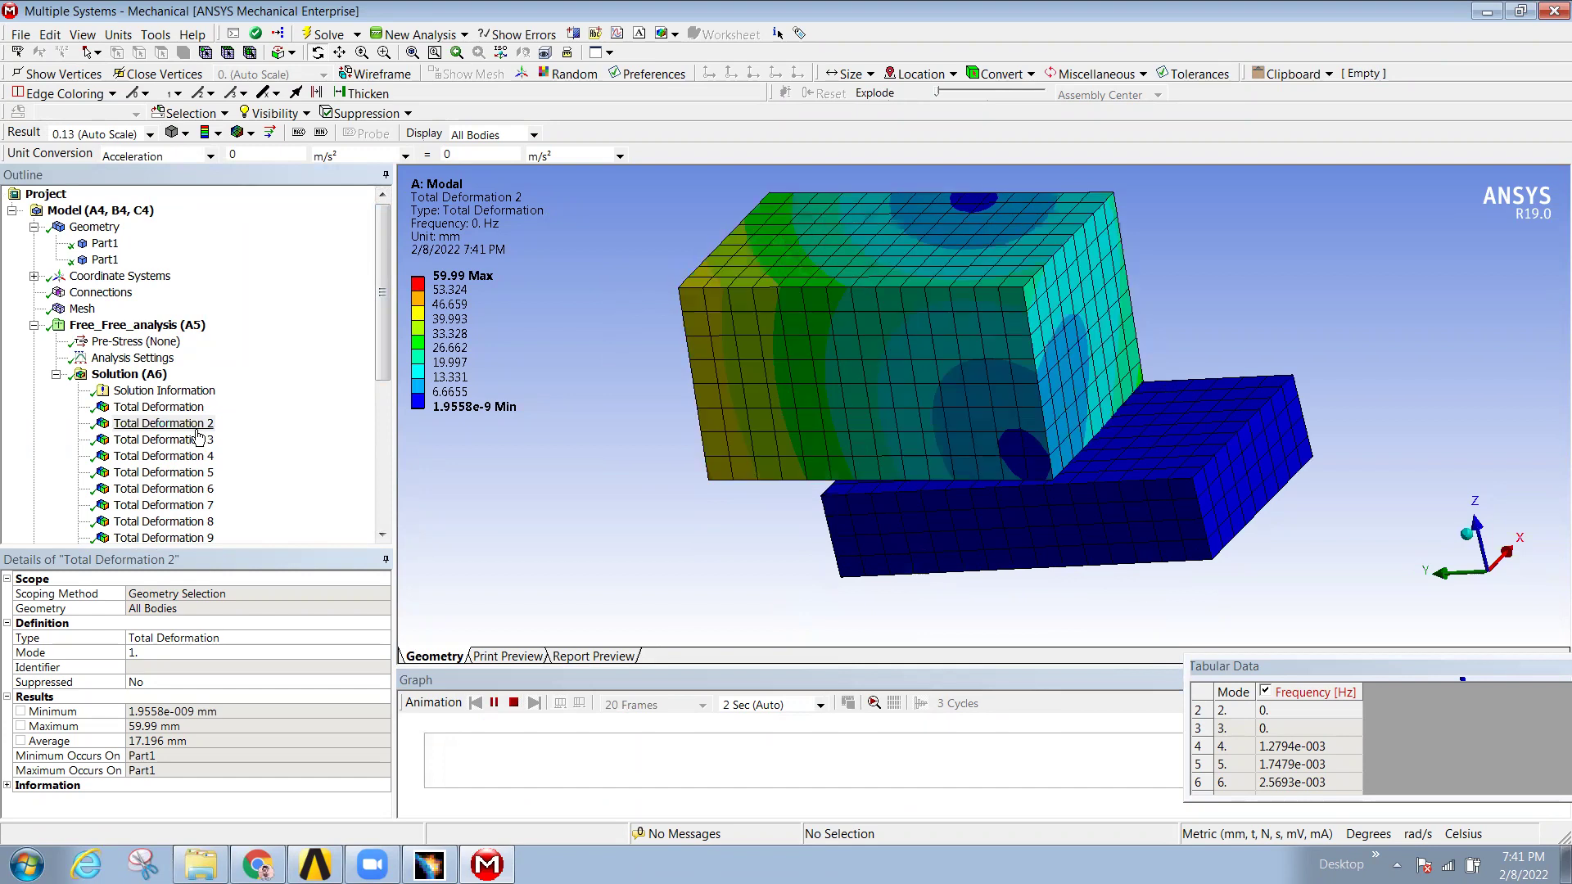
click(159, 407)
click(513, 703)
click(494, 703)
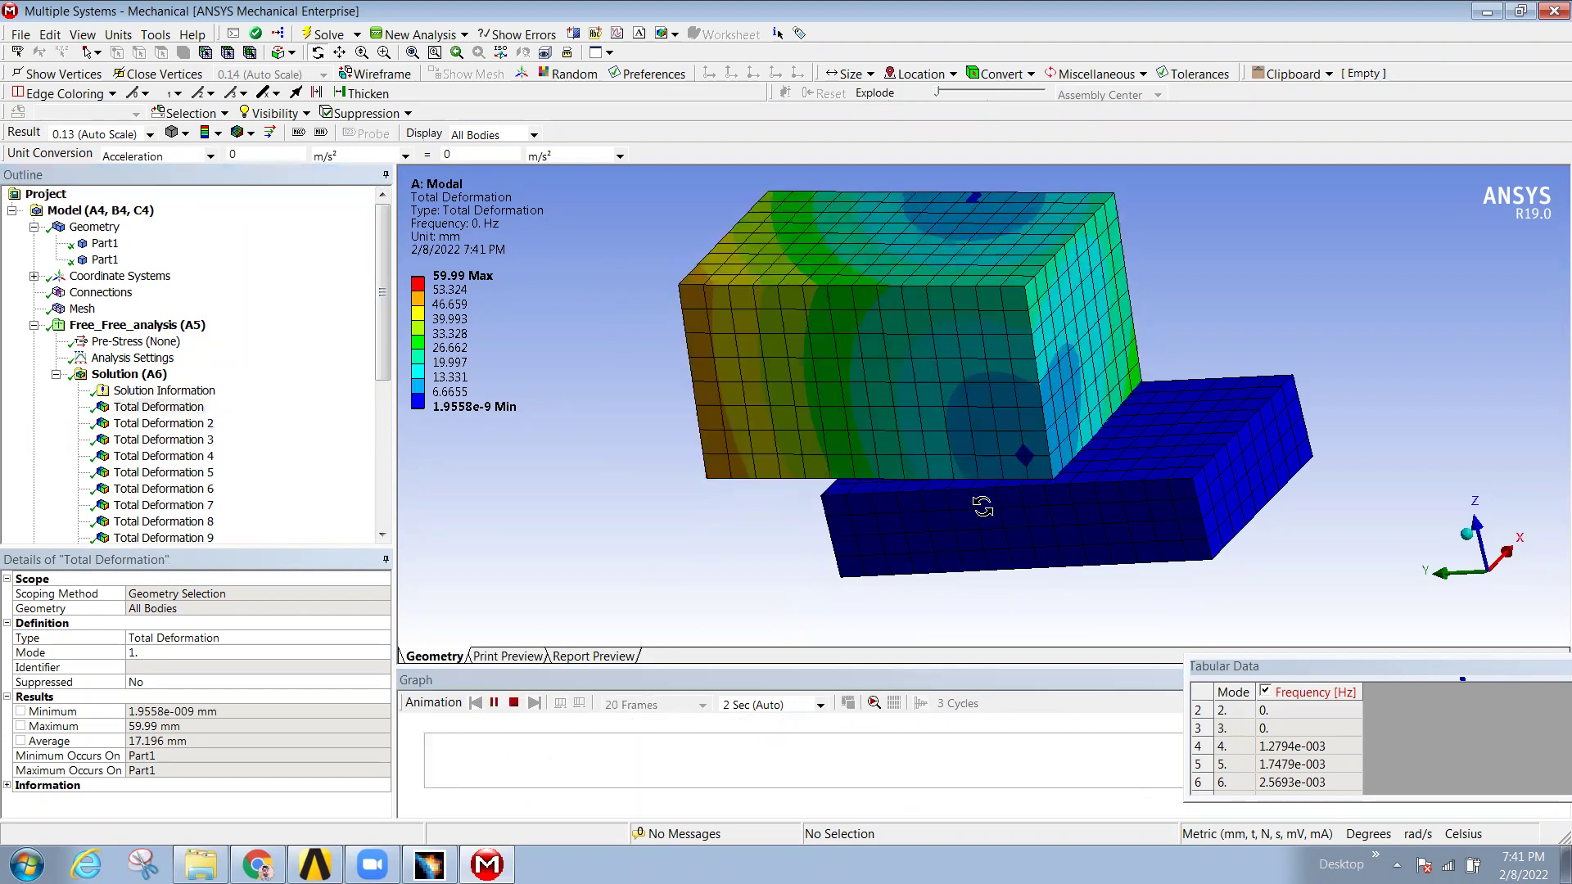
click(163, 423)
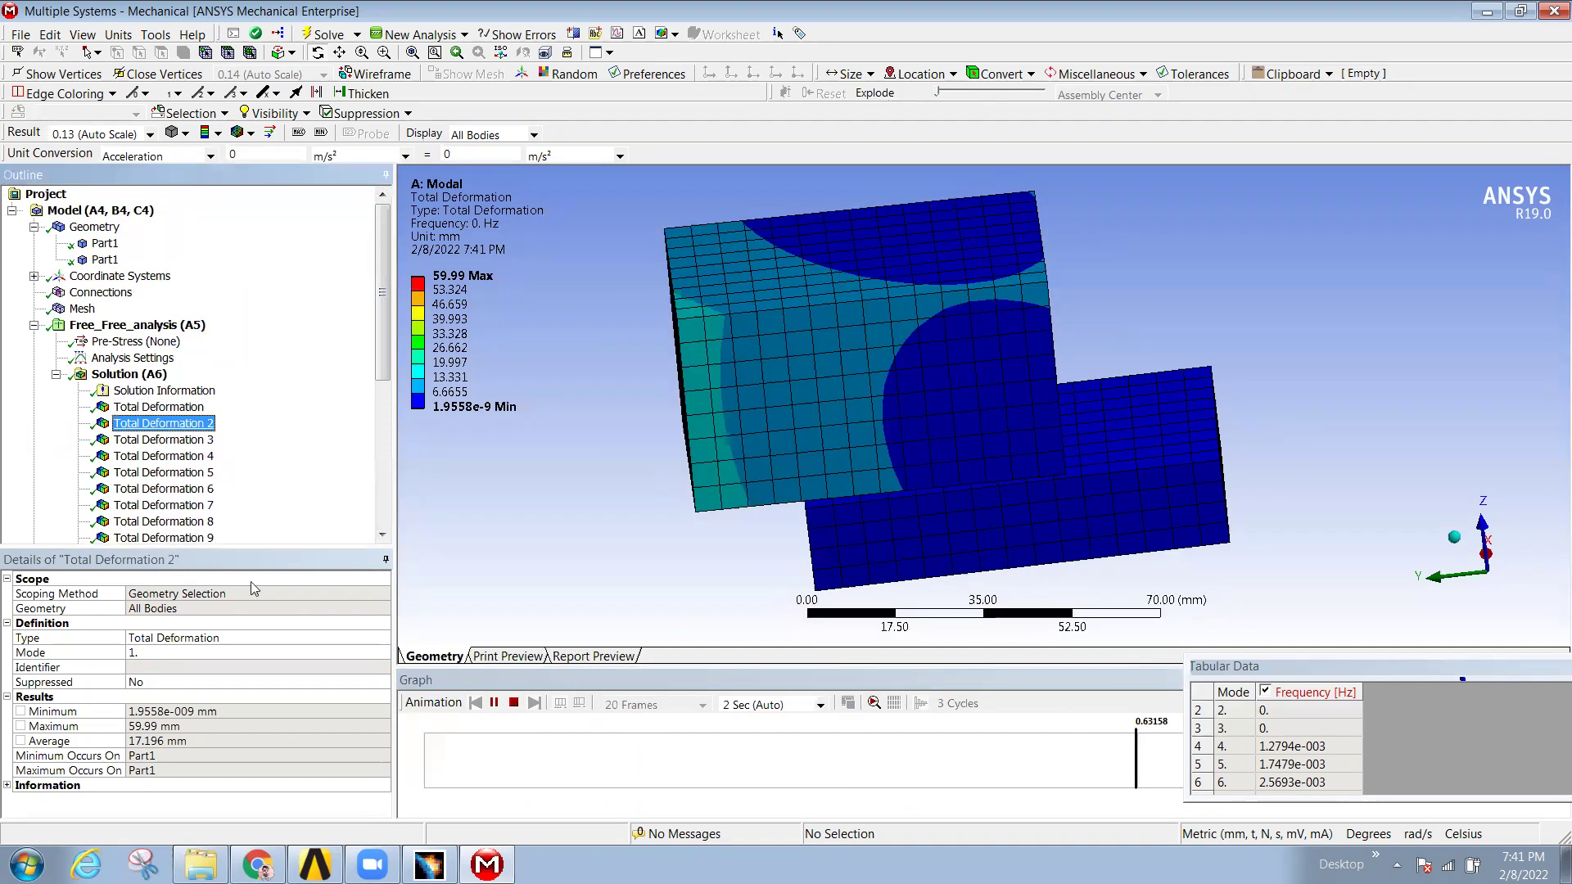
click(494, 703)
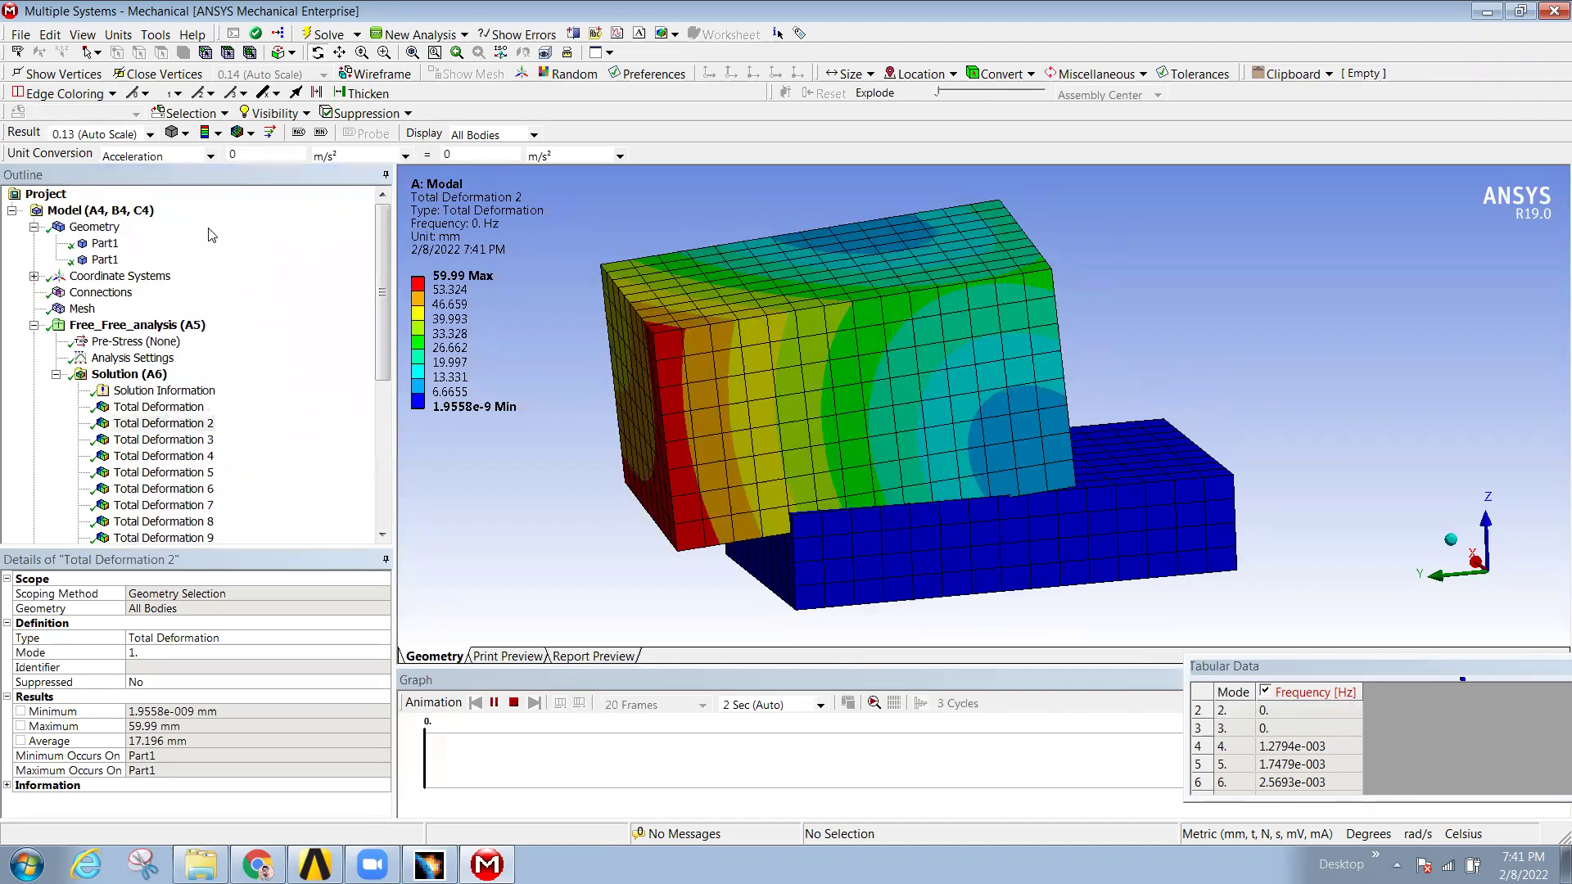
- Insert a manual contact region under the model's Connections
click(102, 294)
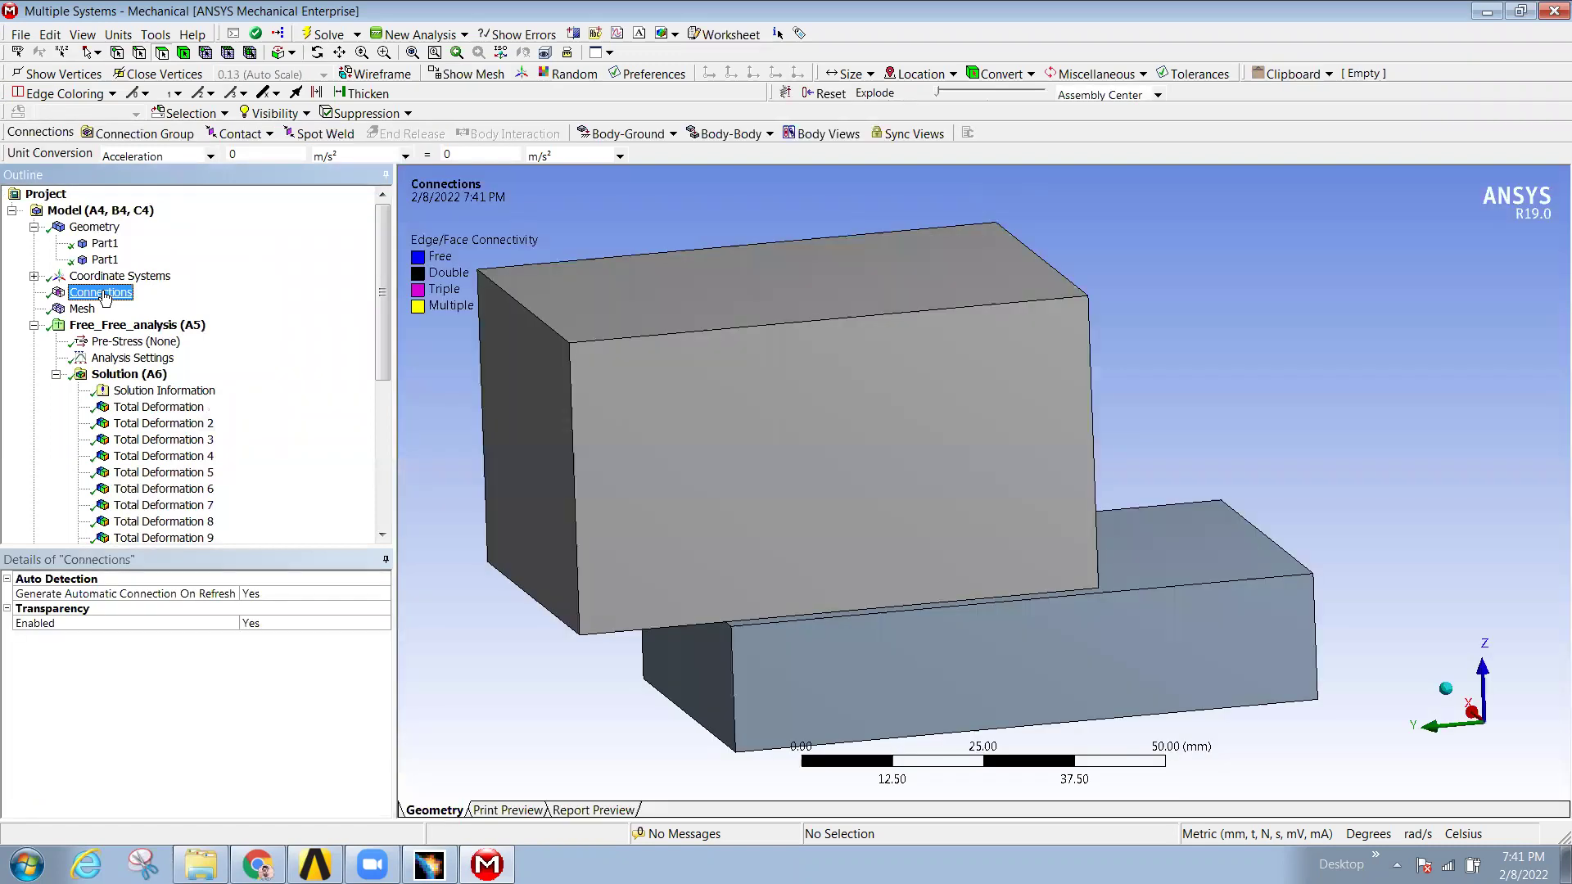
scroll(102, 293, down, 1)
click(102, 294)
click(101, 246)
right_click(102, 247)
mouse_move(245, 255)
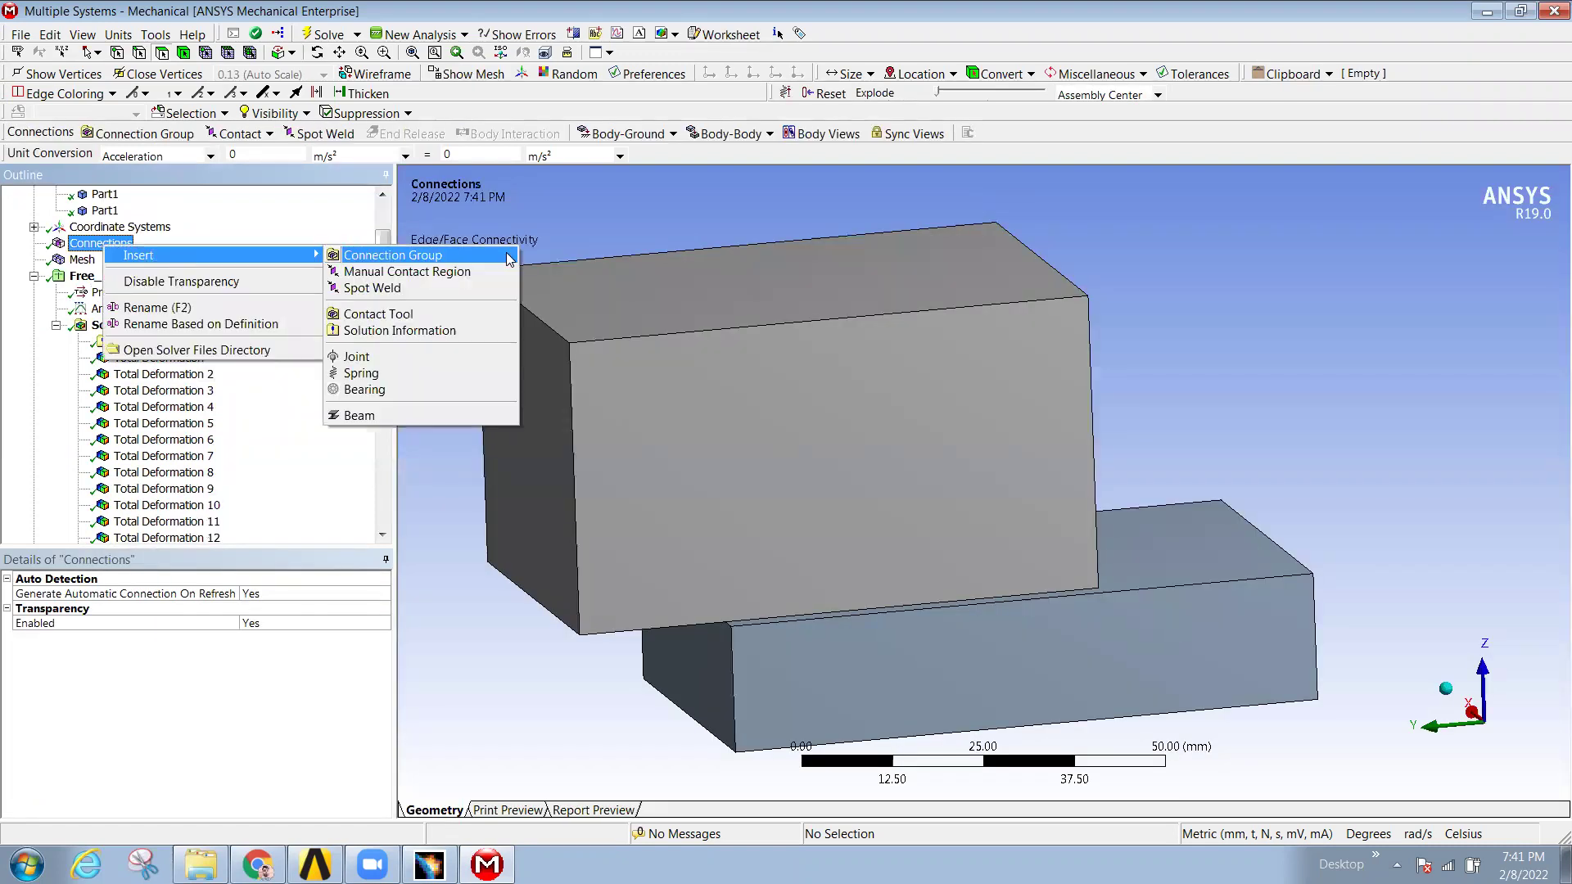
click(444, 270)
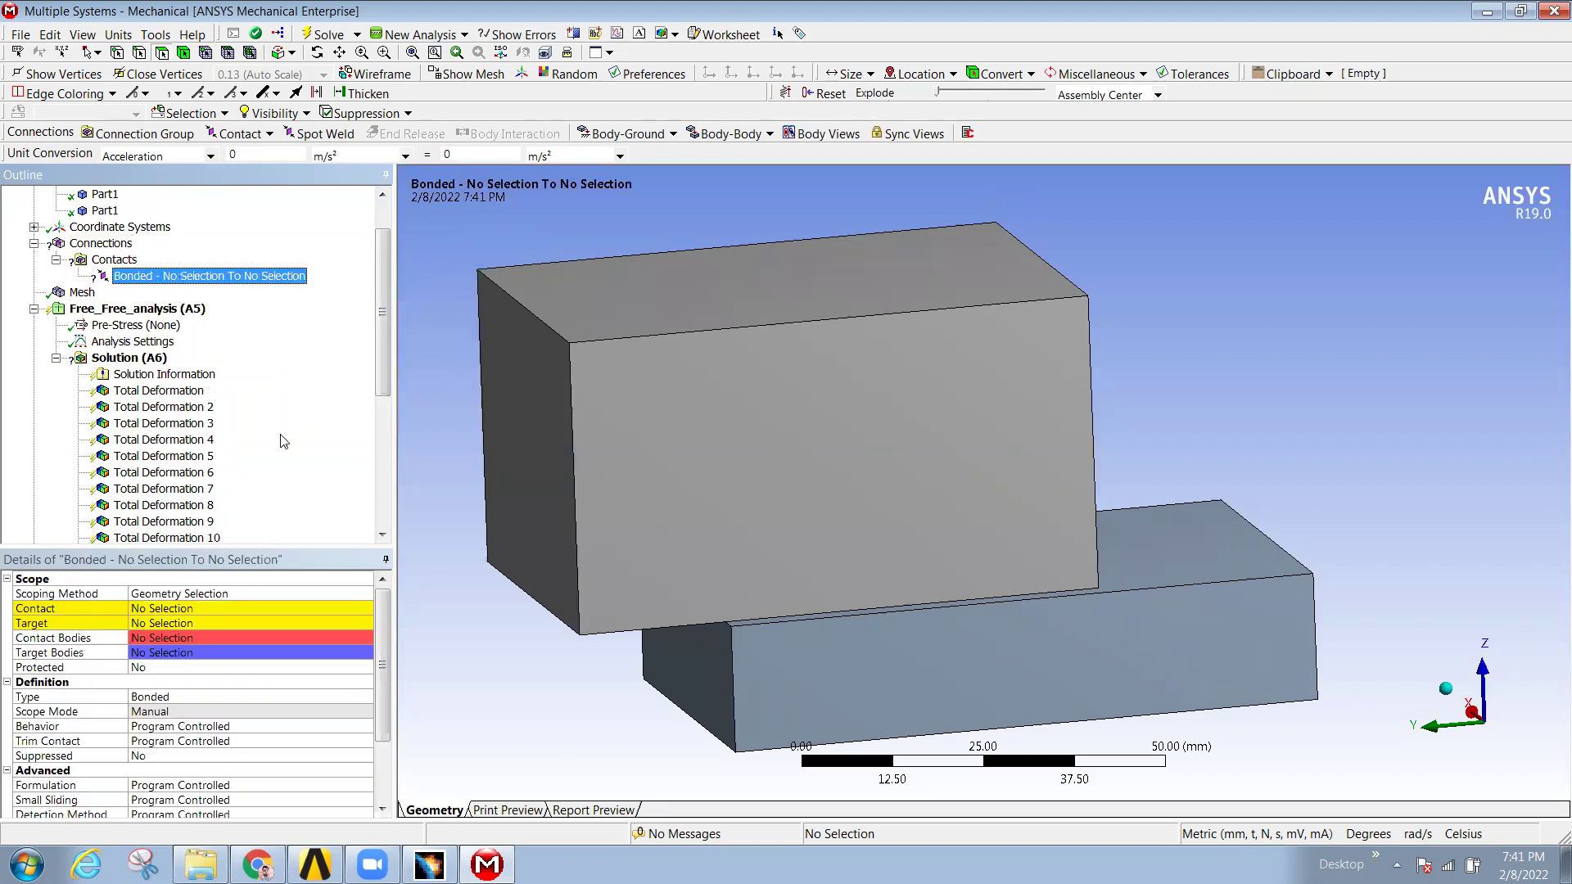
- Assign the top face of the lower block as the contact face of the new contact region
click(1180, 561)
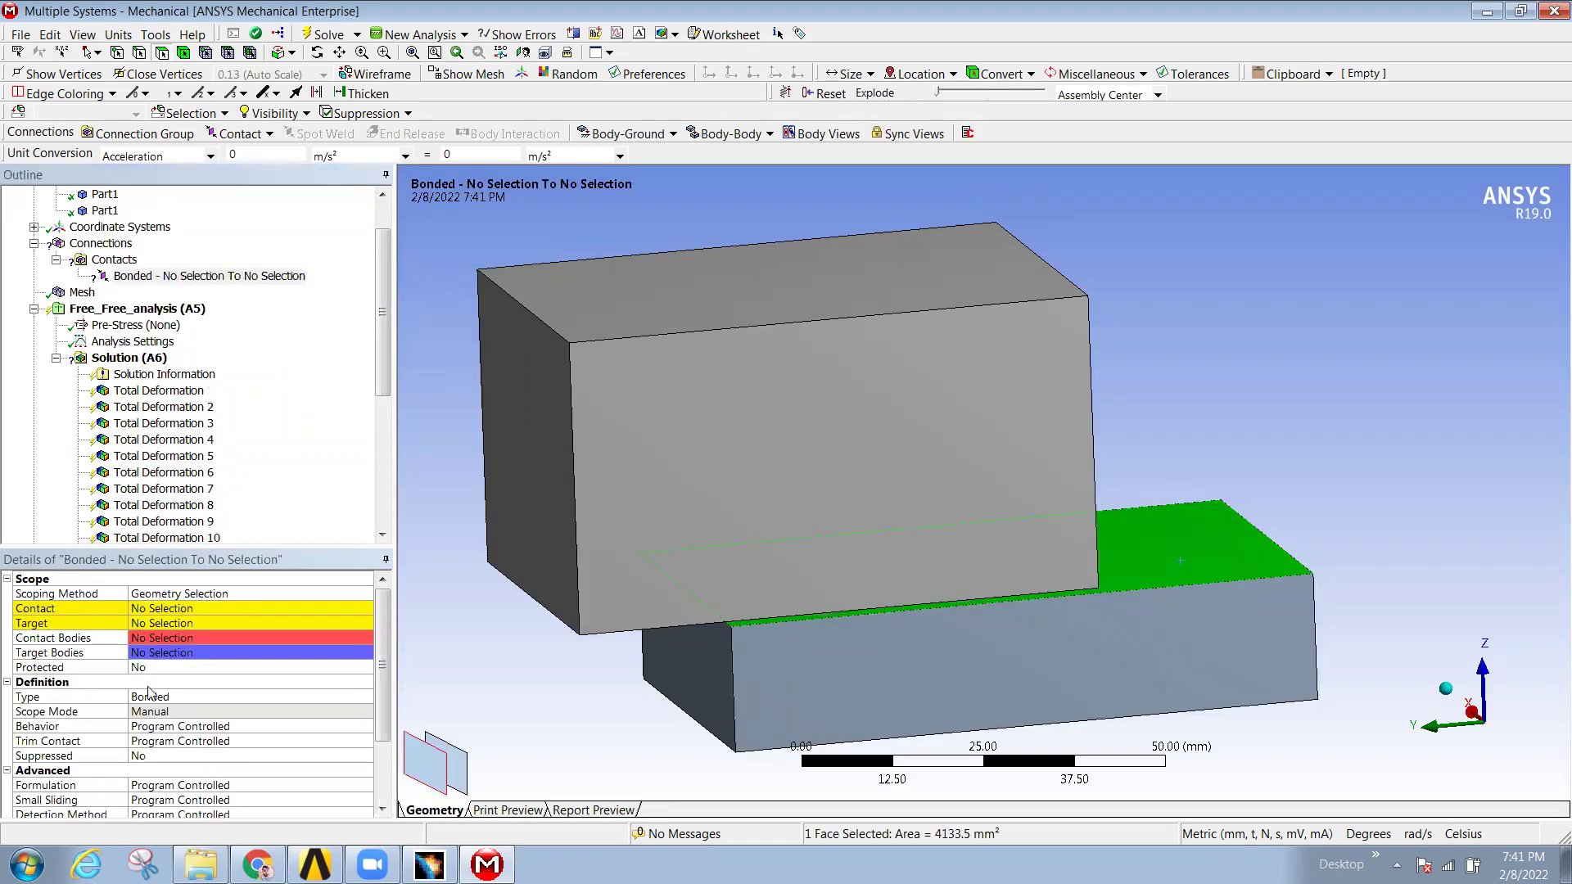
click(183, 610)
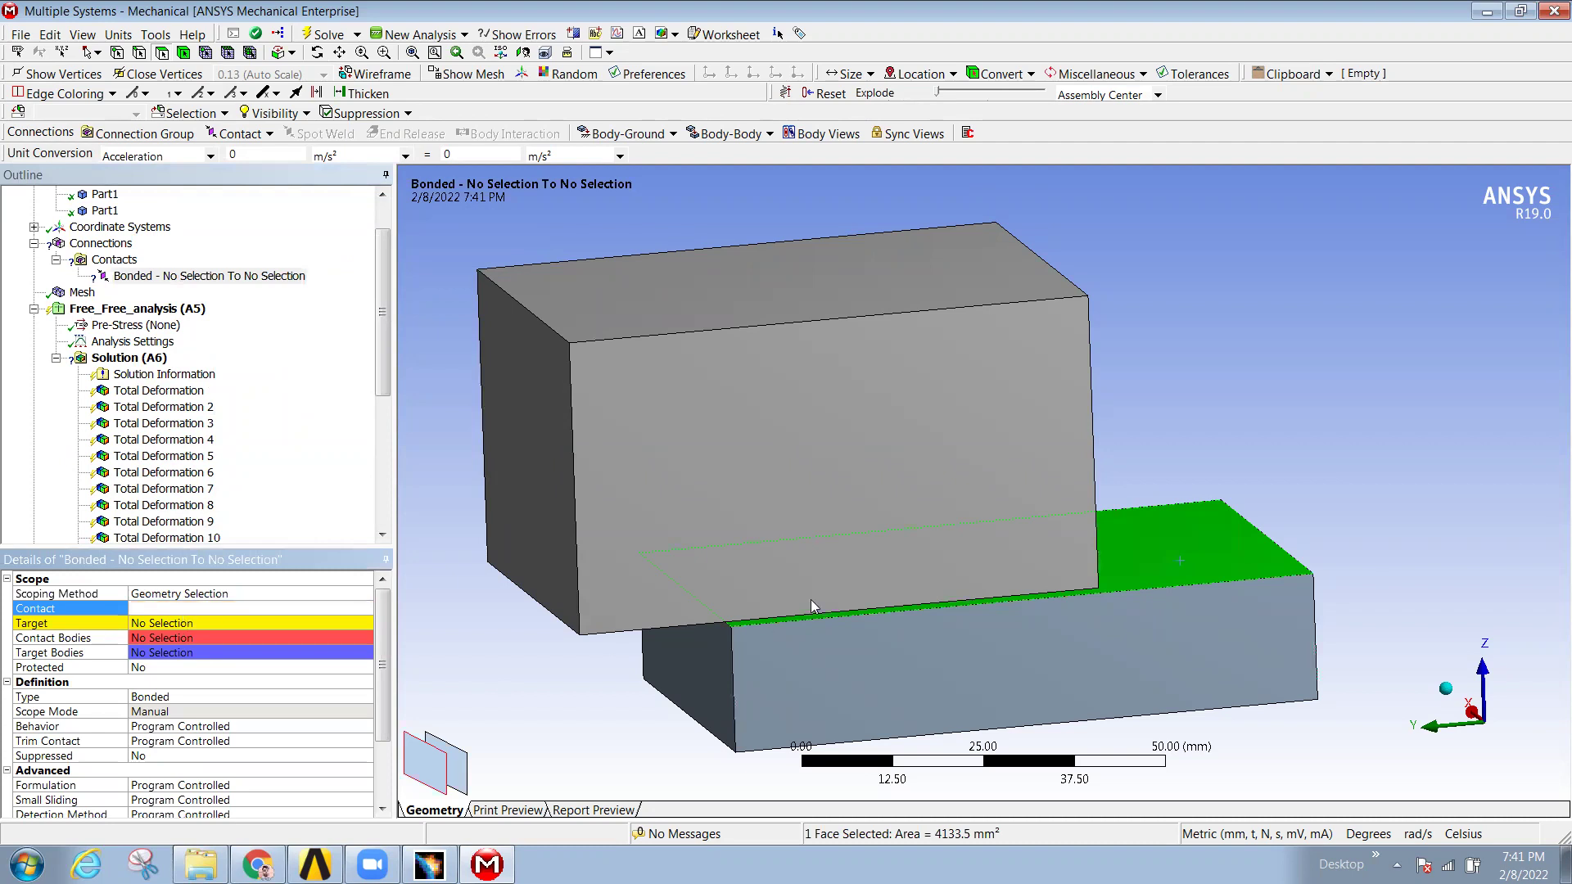
click(183, 610)
- Assign the underside face of the upper block as the target face of the contact region
middle_drag(919, 568, 774, 549)
click(184, 638)
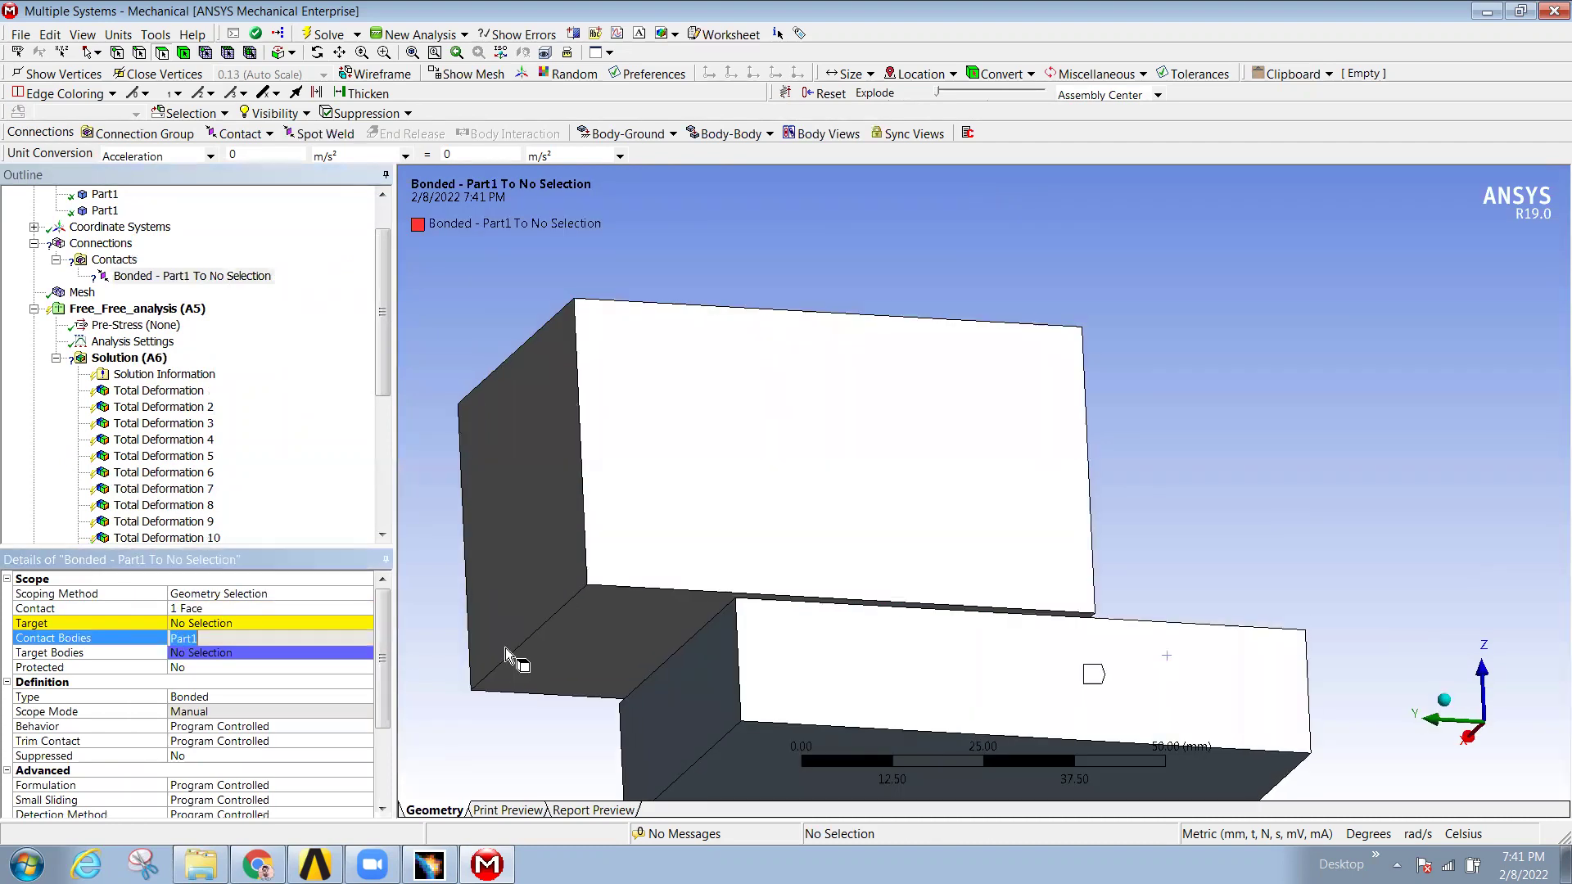
click(295, 654)
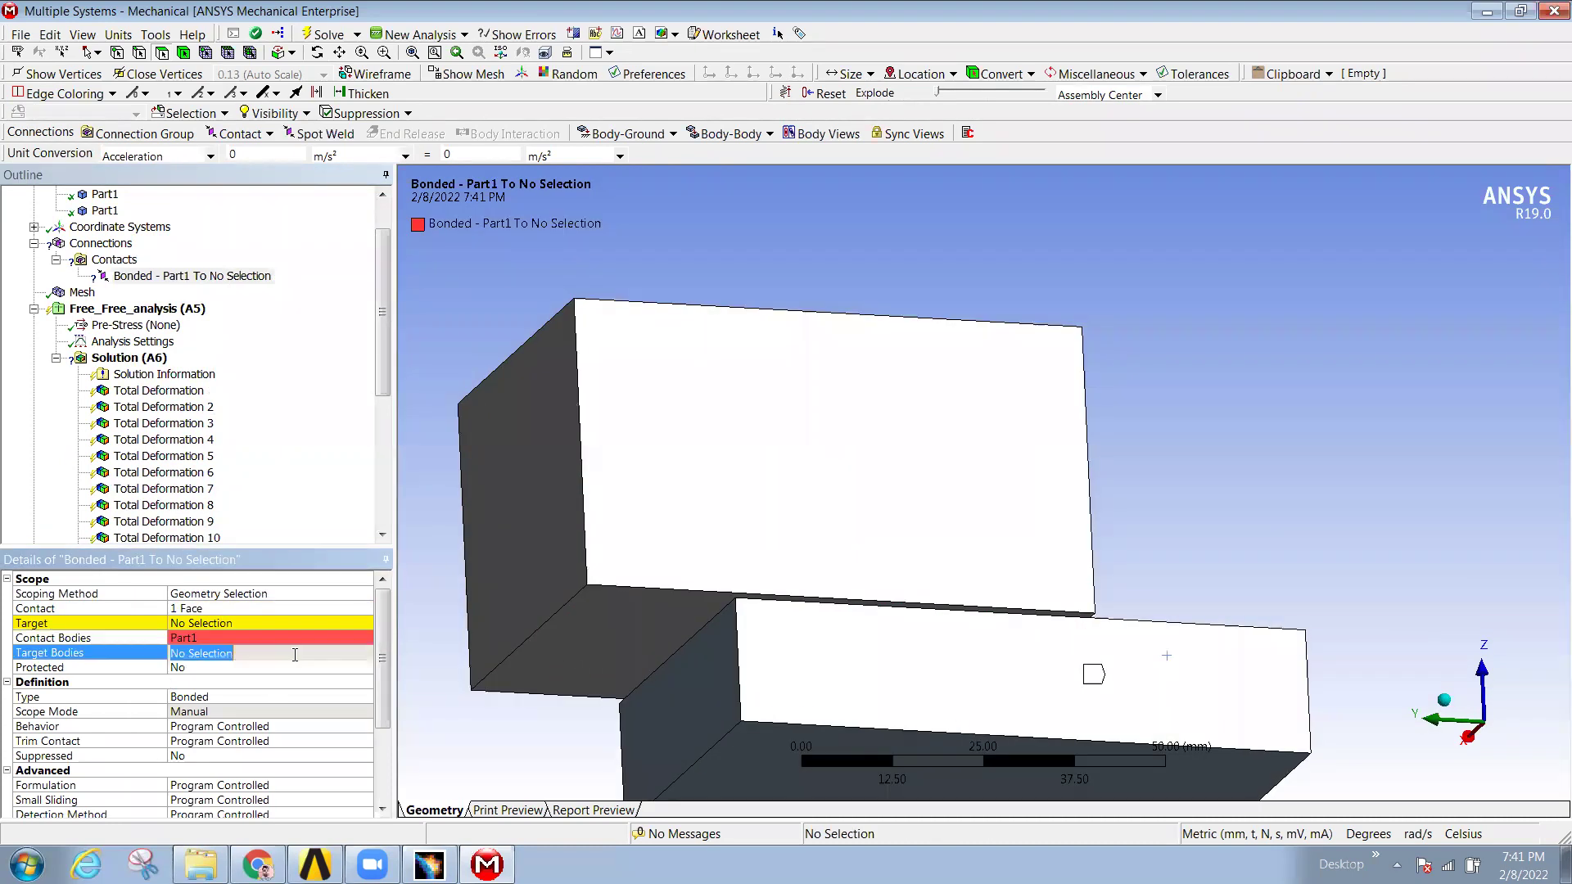
click(591, 621)
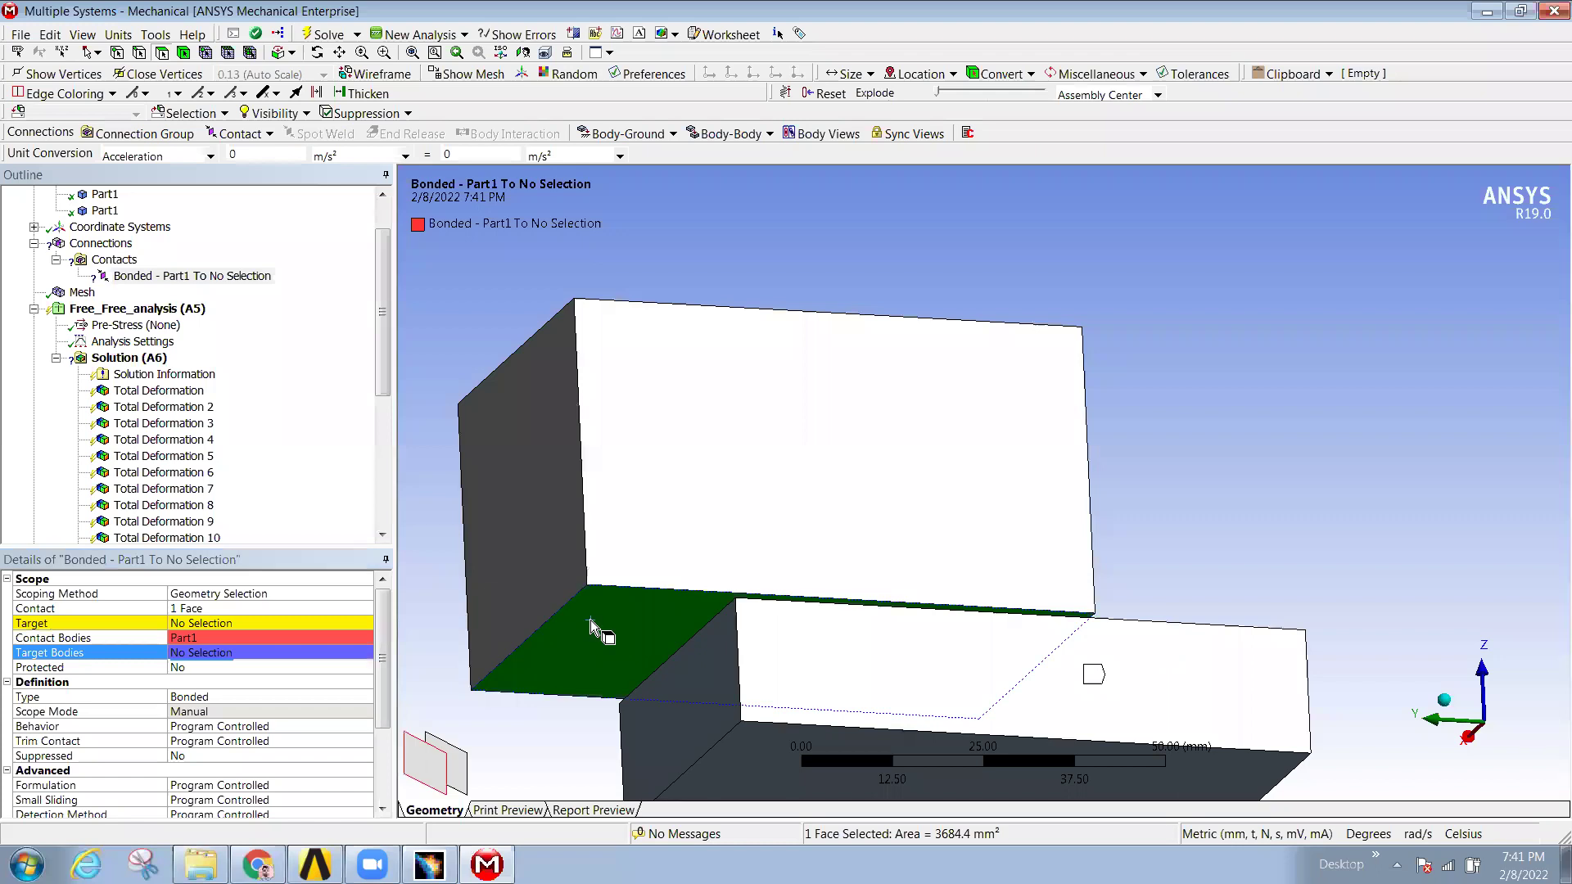
click(199, 653)
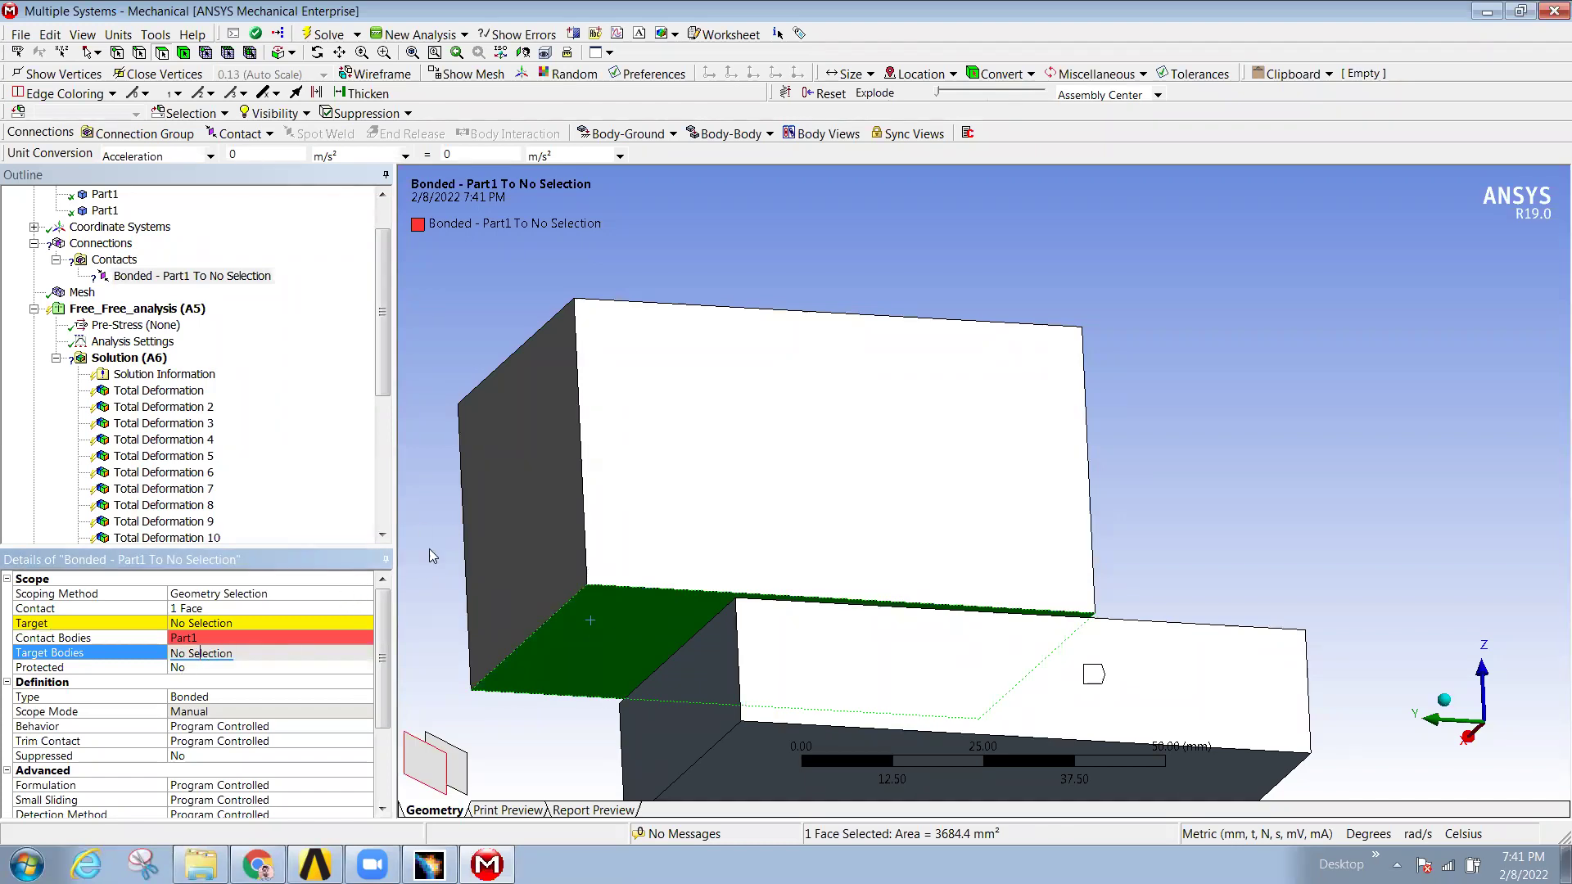
click(200, 624)
click(199, 625)
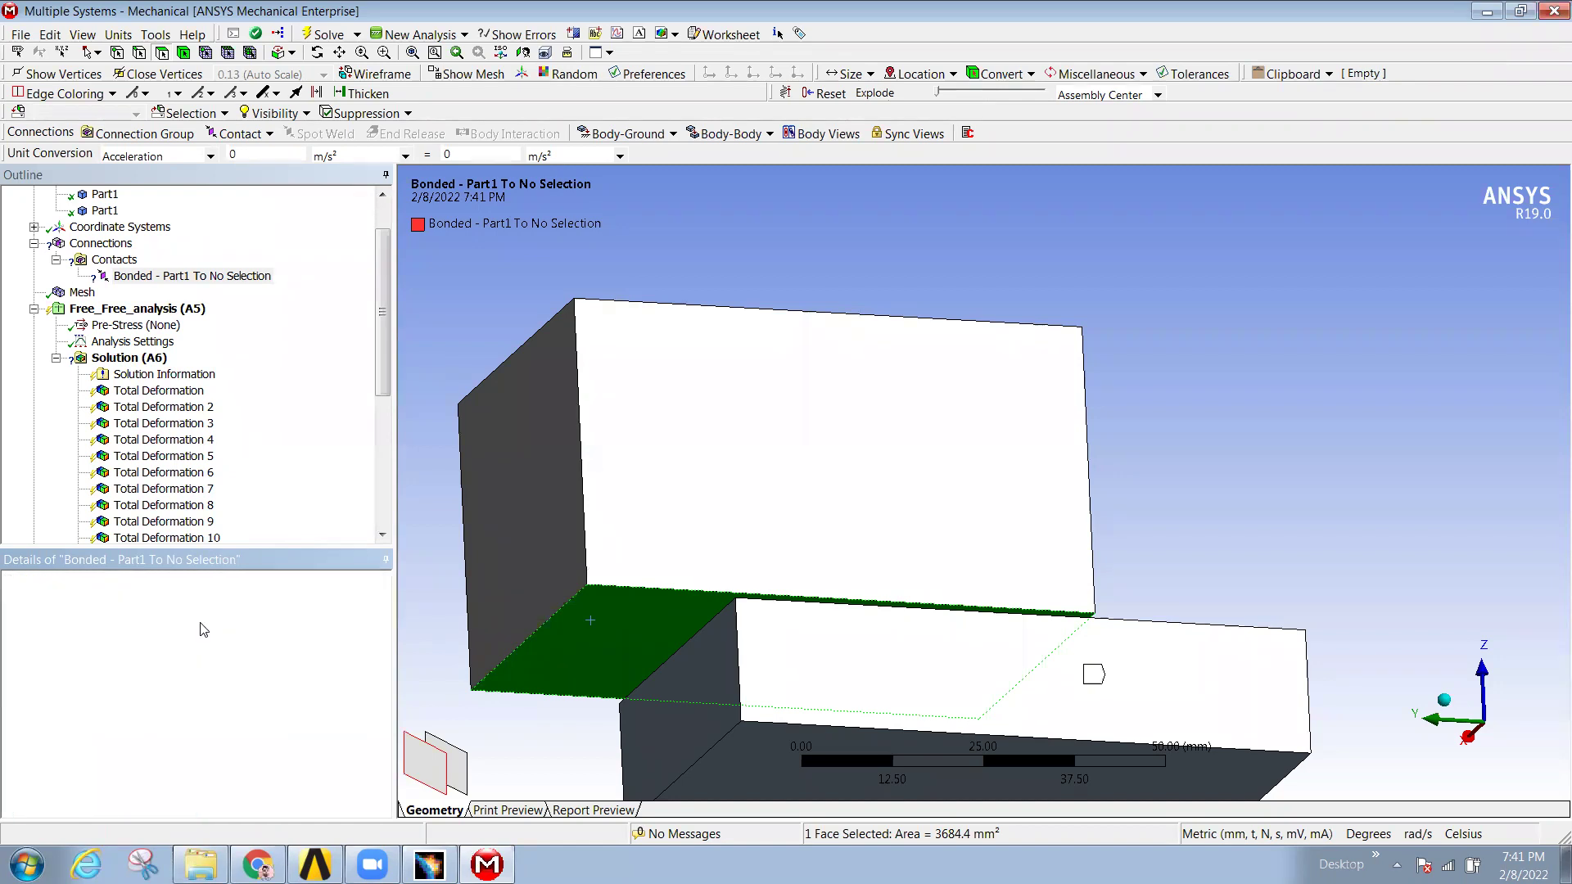
middle_drag(614, 512, 637, 550)
scroll(629, 541, down, 2)
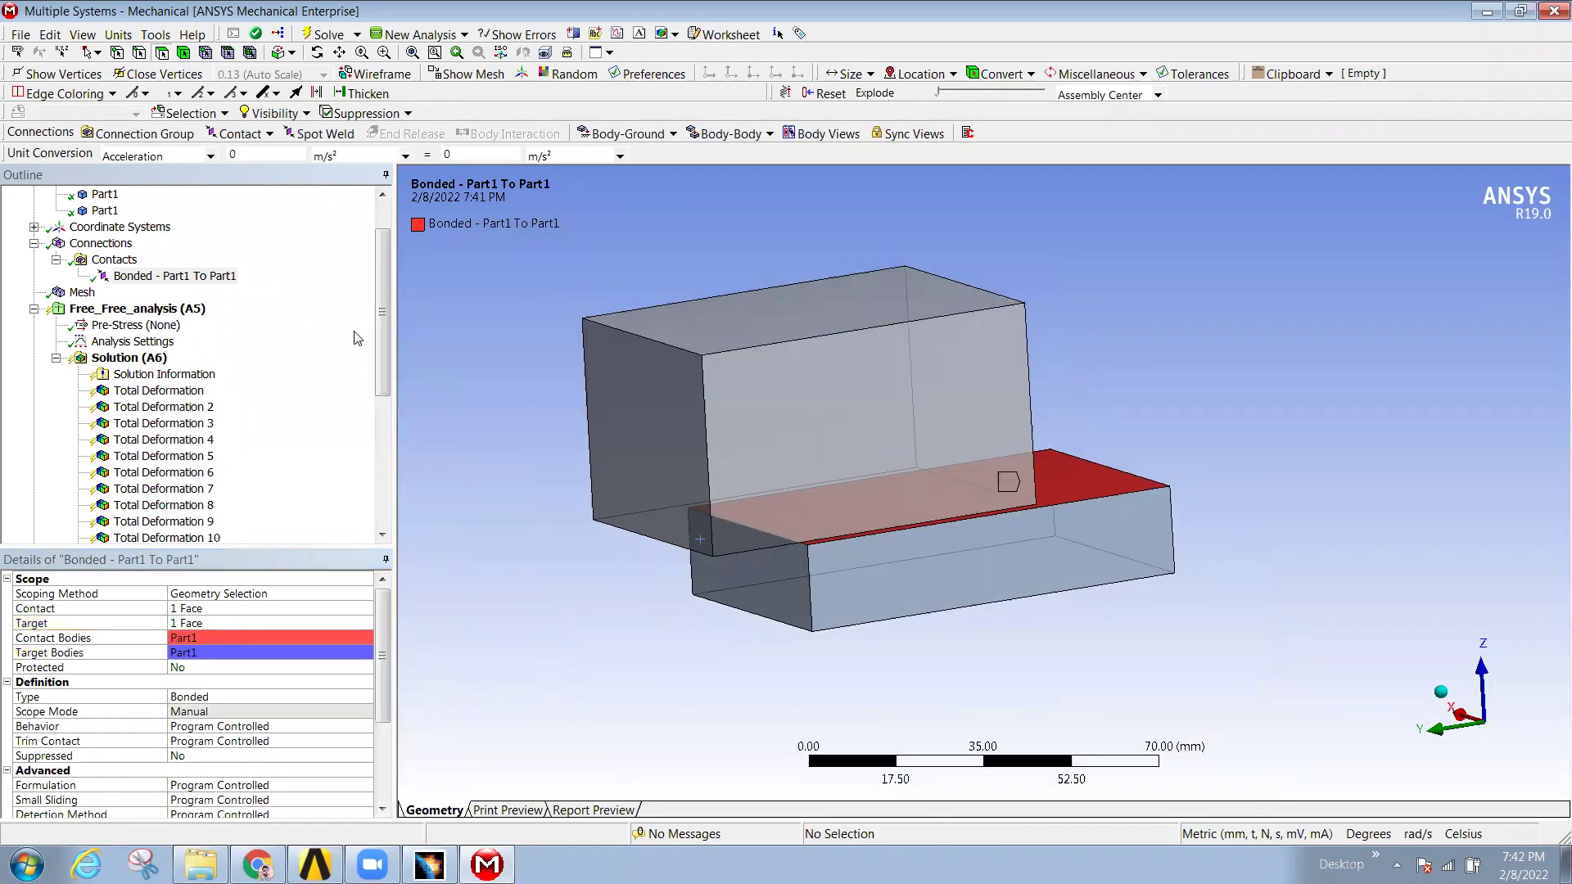
- Review the available types for the contact between the two blocks and choose Bonded
click(135, 277)
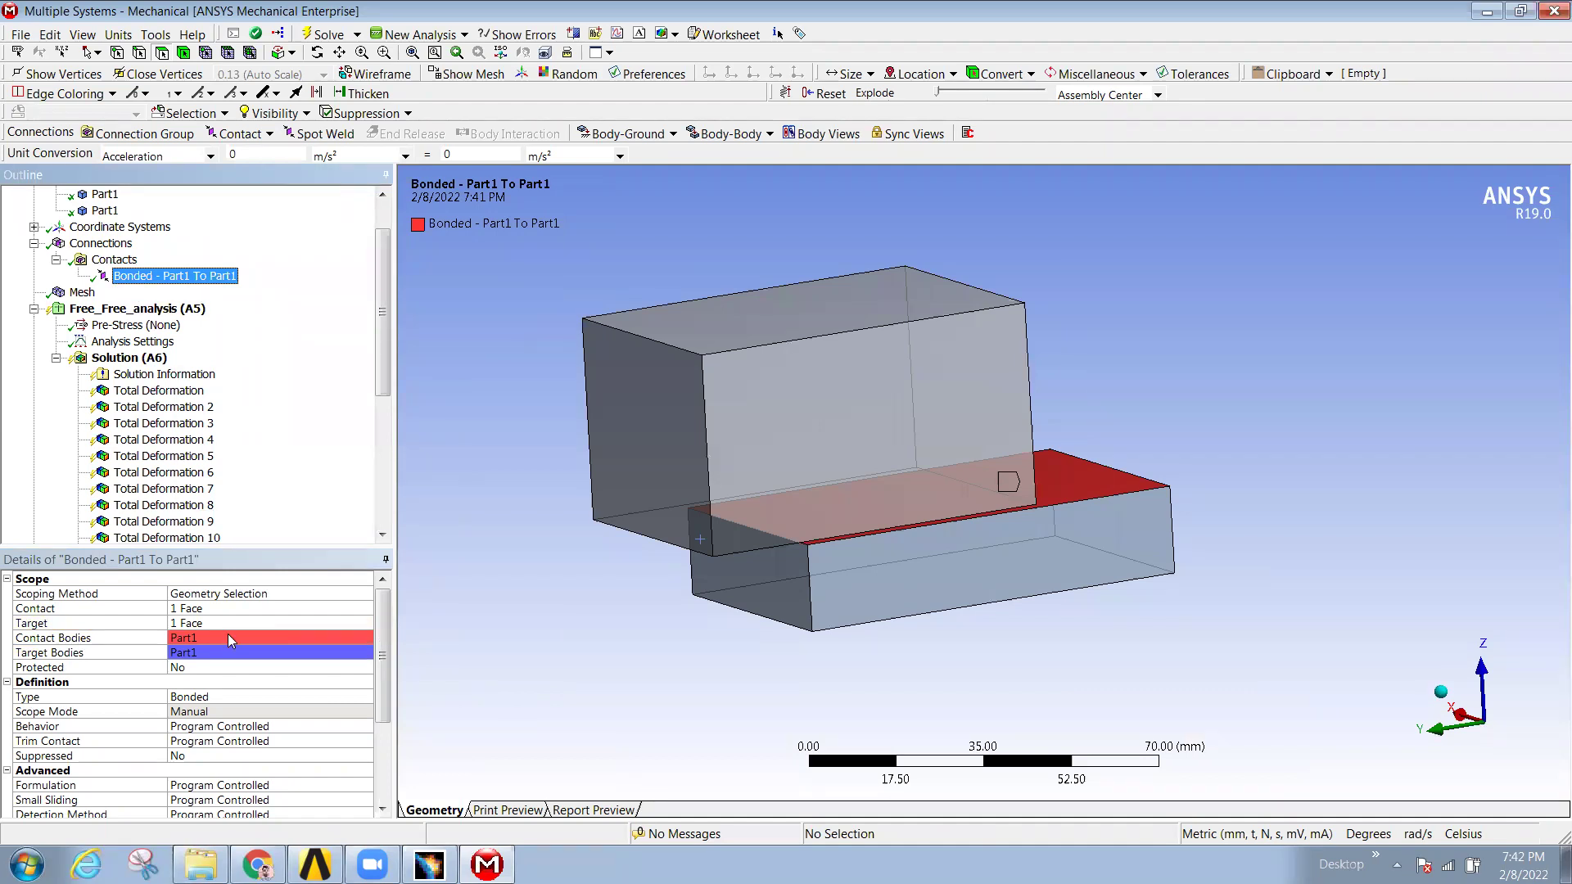
scroll(228, 633, up, 1)
click(243, 697)
click(366, 697)
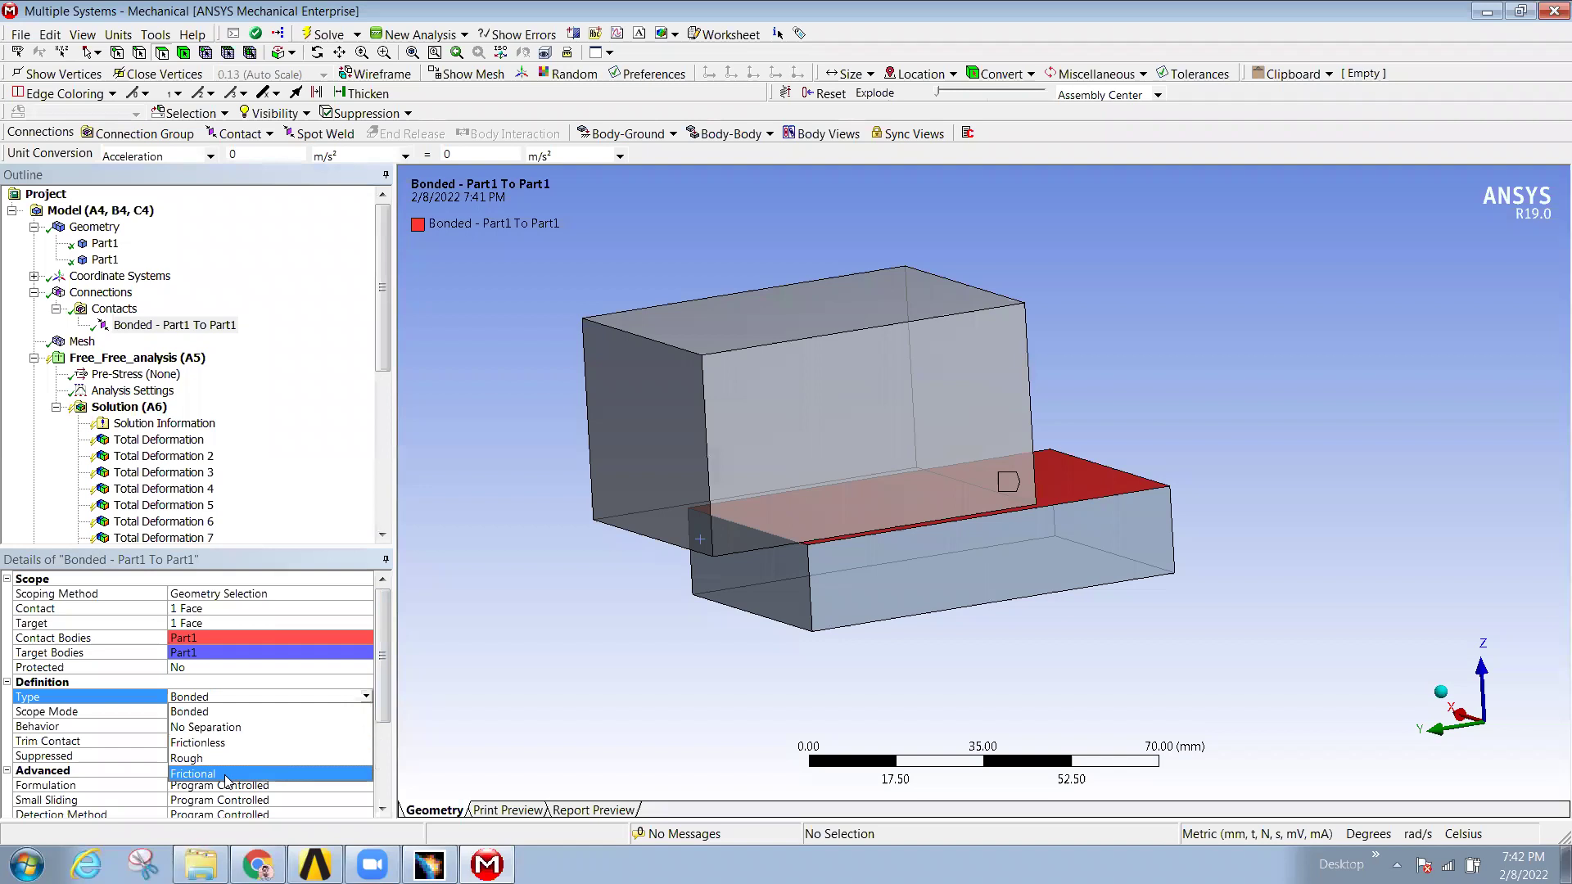
click(215, 712)
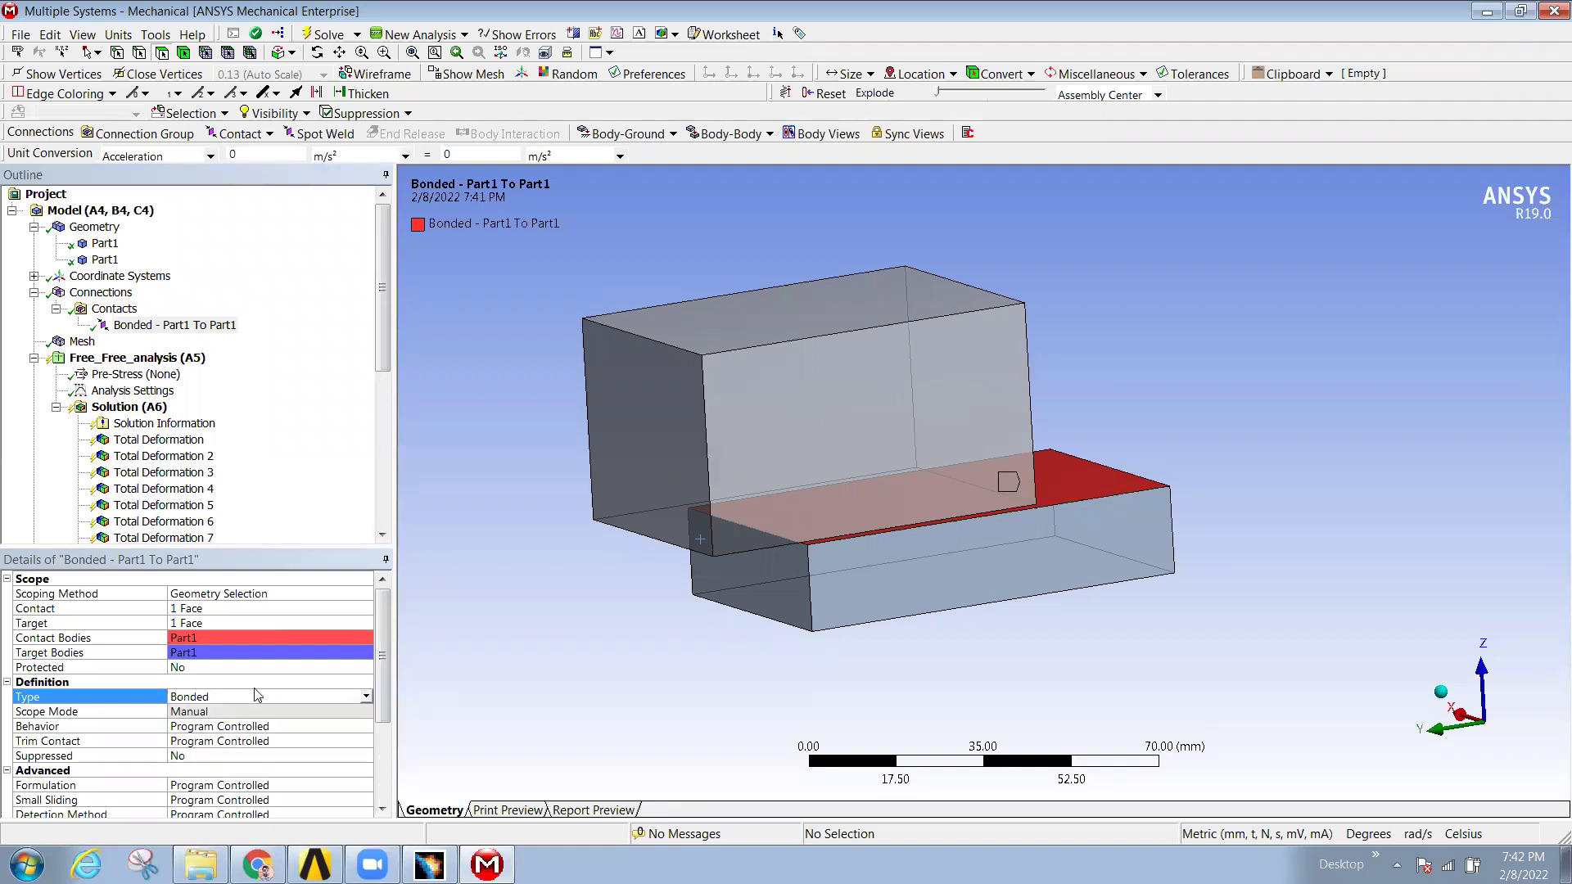
- Delete all results from Total Deformation through Total Deformation 16 from the Free_Free_analysis solution
click(114, 407)
click(152, 440)
scroll(160, 483, down, 2)
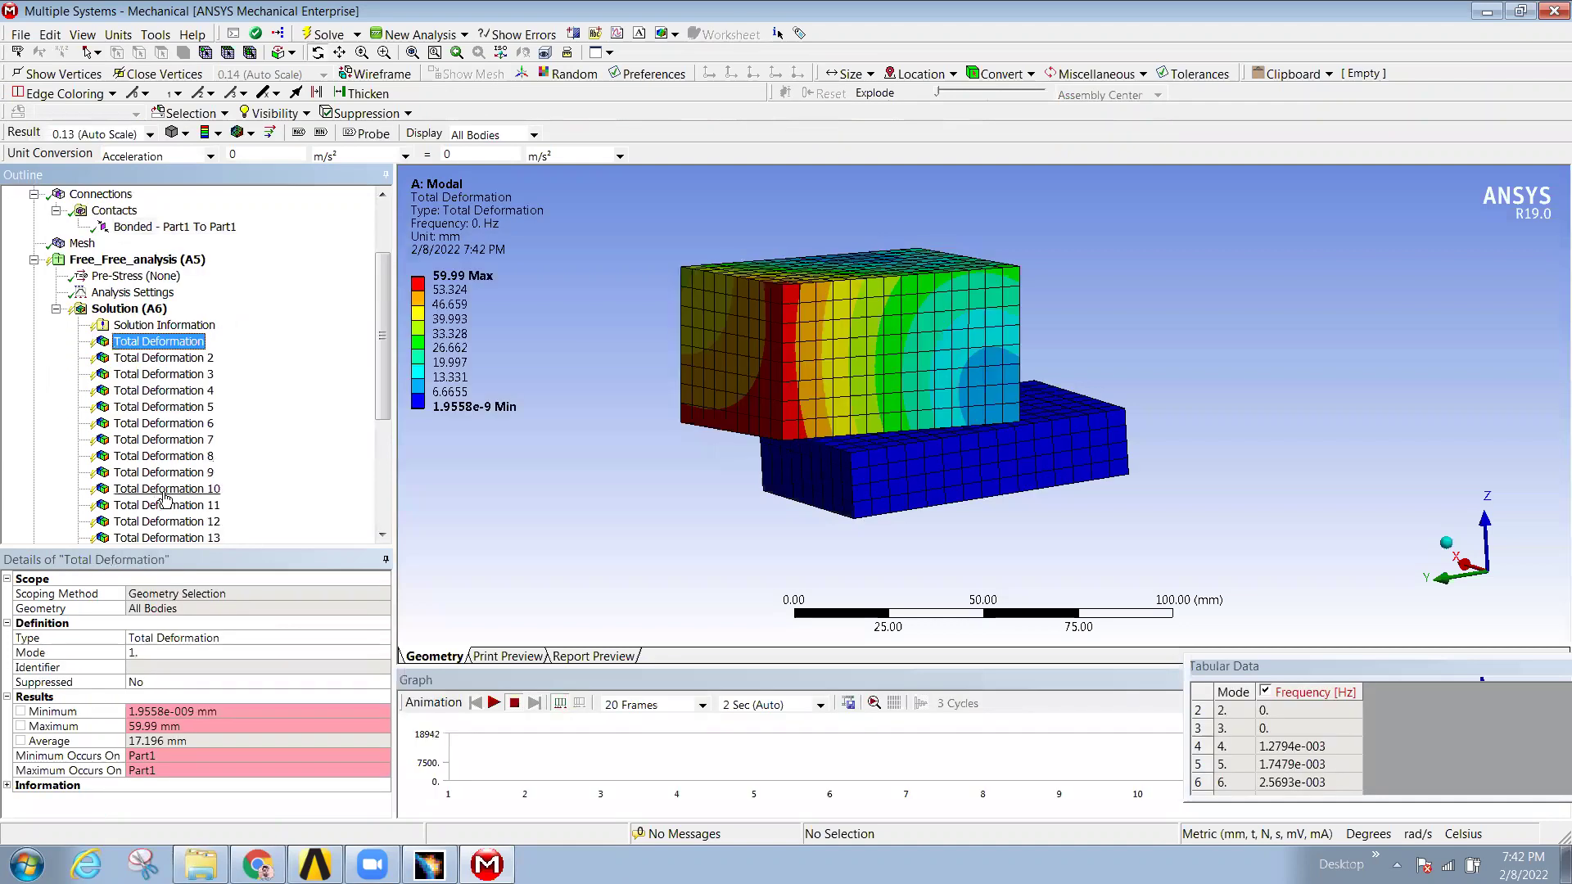
scroll(165, 495, down, 4)
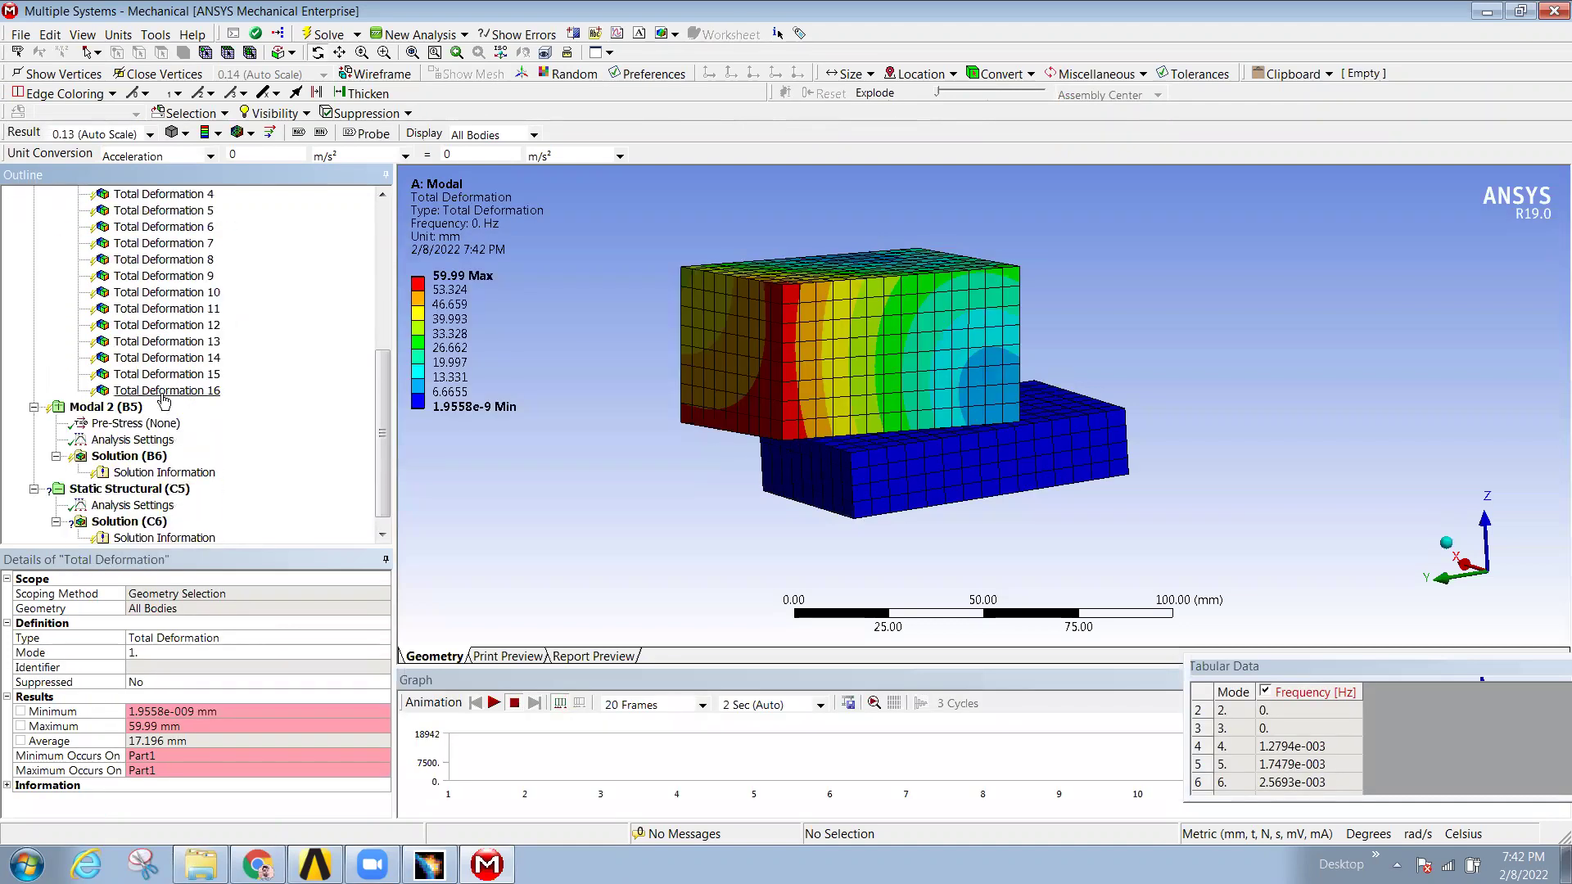
shift+click(164, 391)
right_click(177, 289)
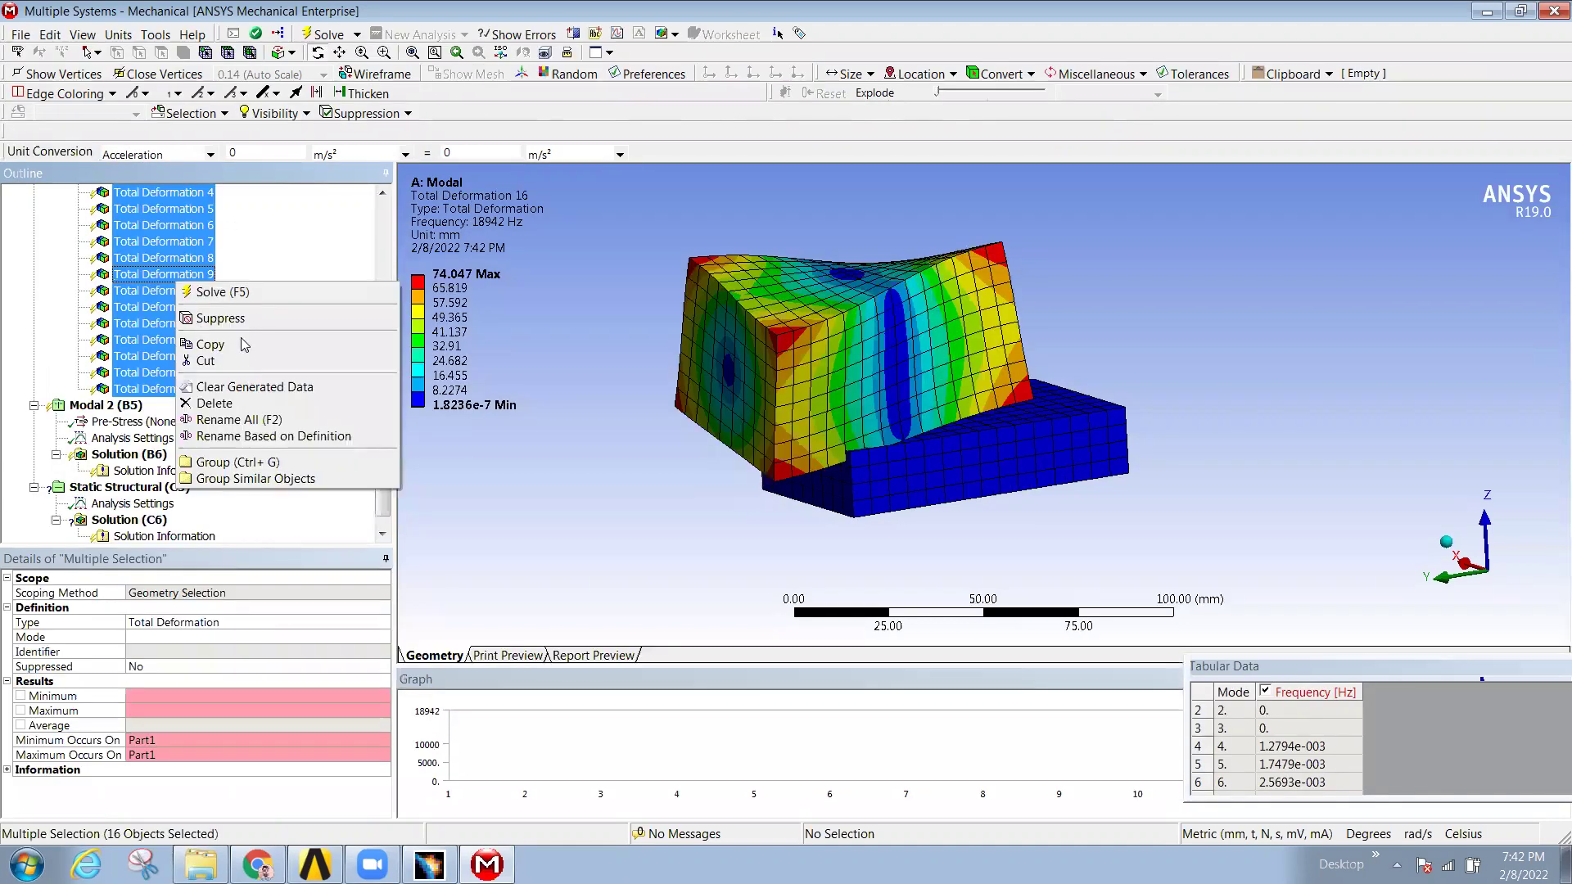
click(215, 403)
click(792, 507)
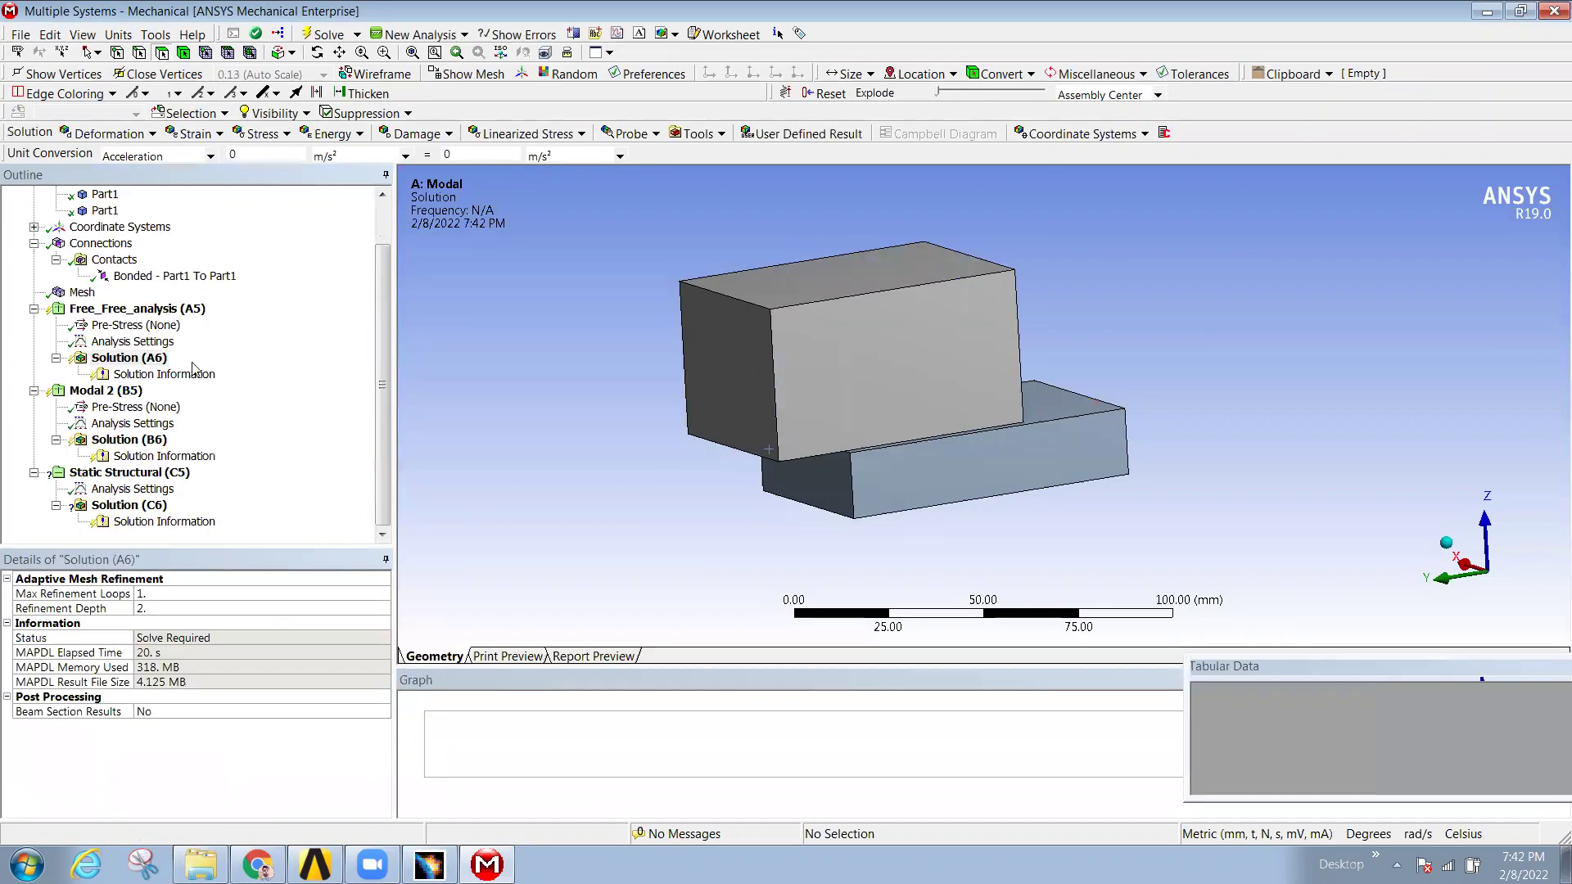
- Add a new total deformation result to the Free_Free_analysis solution and solve the analysis with the bonded contact
click(135, 363)
right_click(135, 363)
mouse_move(215, 367)
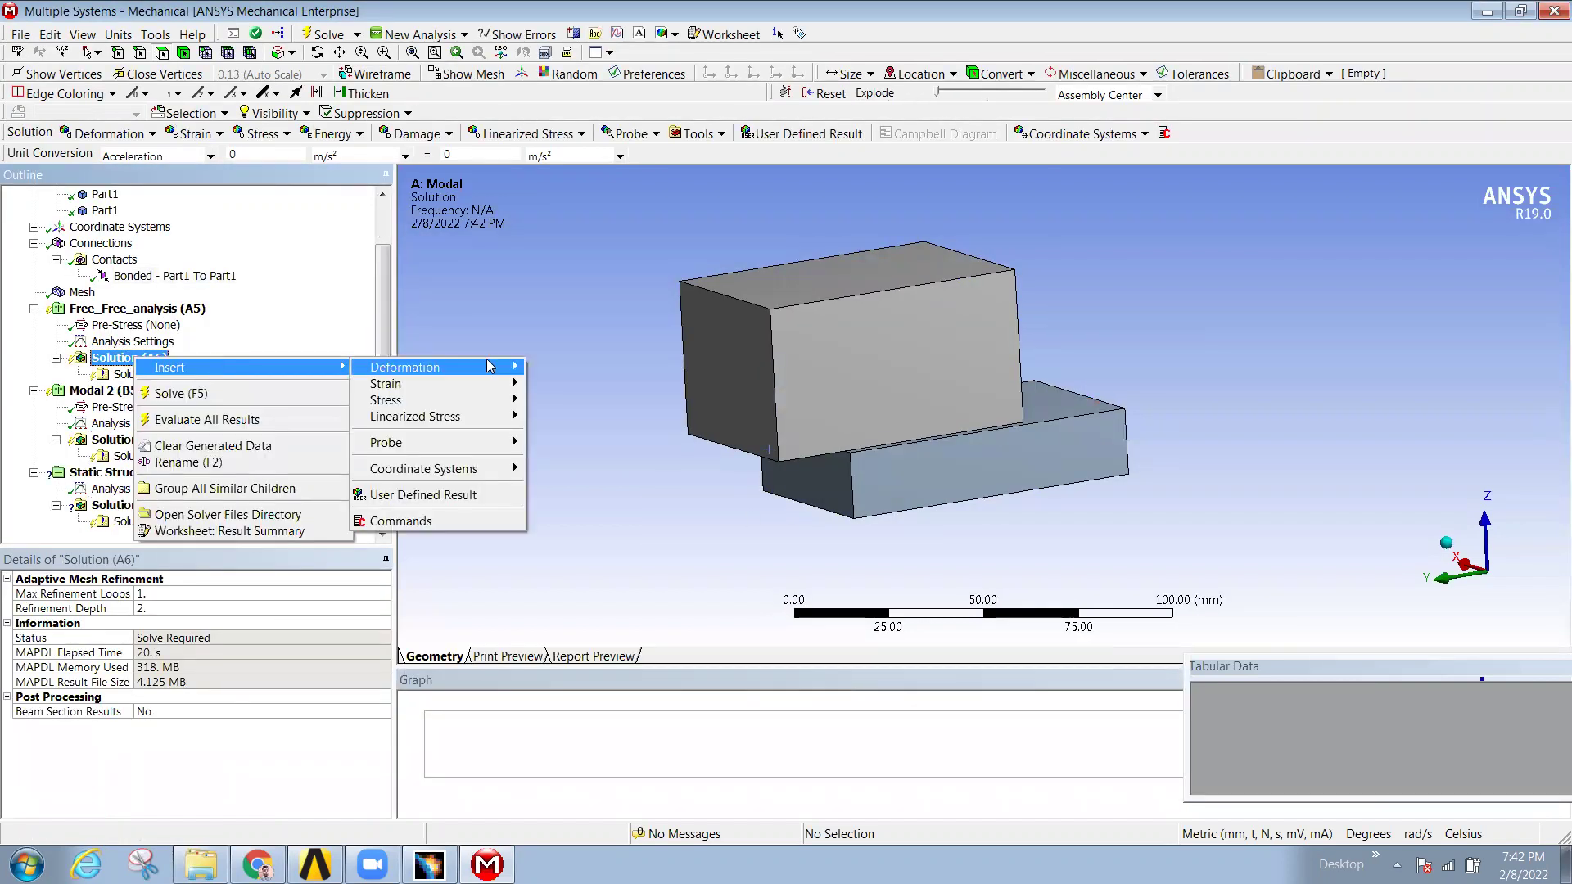
mouse_move(425, 367)
click(565, 367)
right_click(150, 395)
click(203, 428)
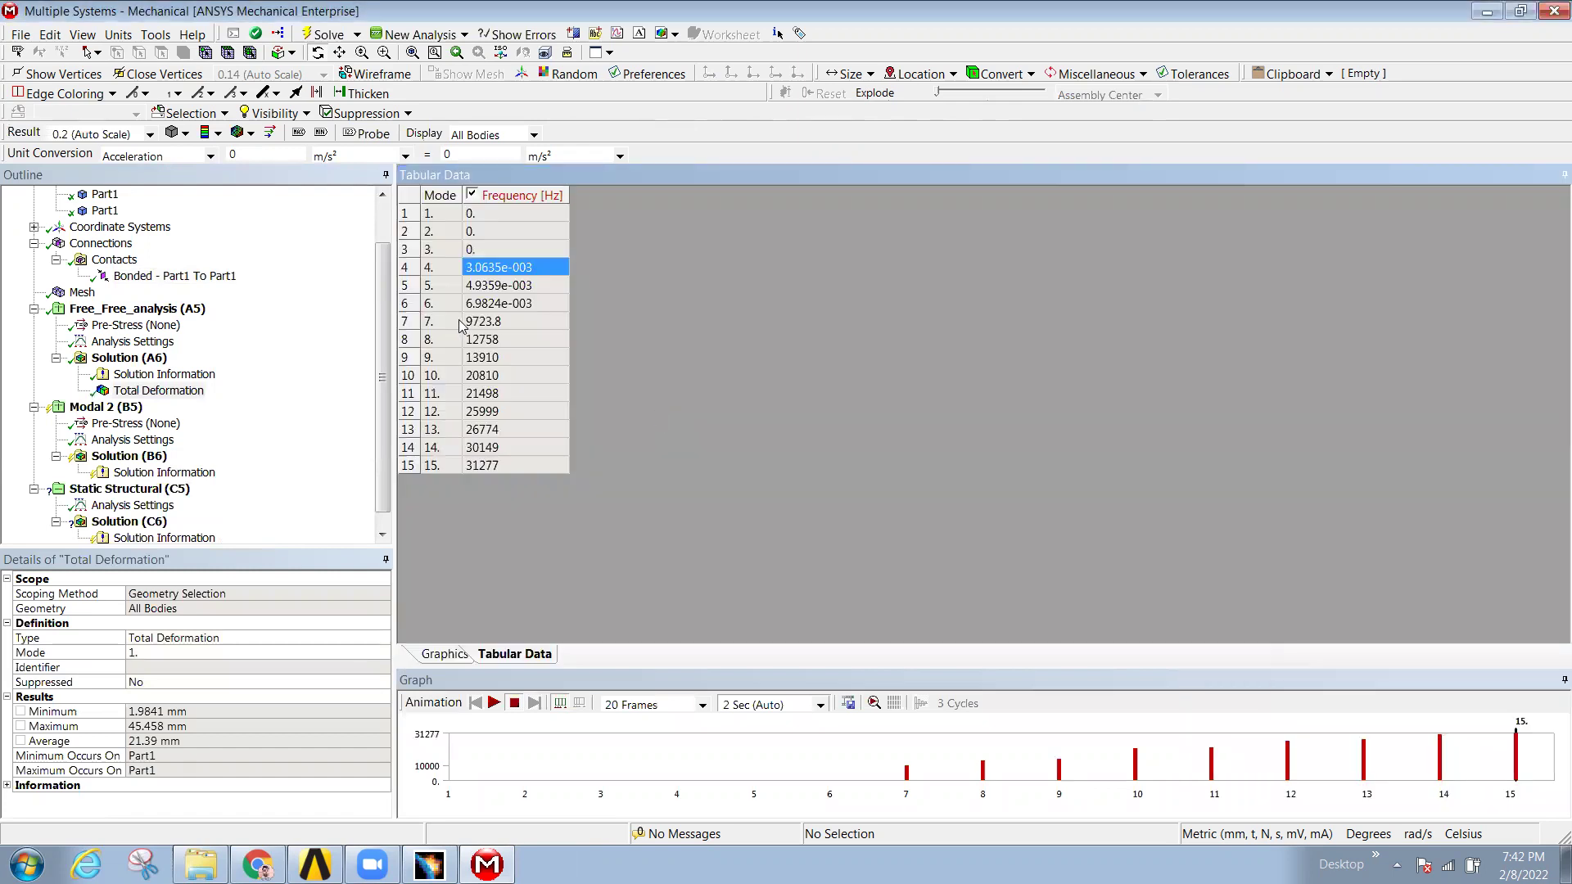
- Examine the tabulated frequencies of mode 7 and of the first six modes
click(458, 323)
click(507, 326)
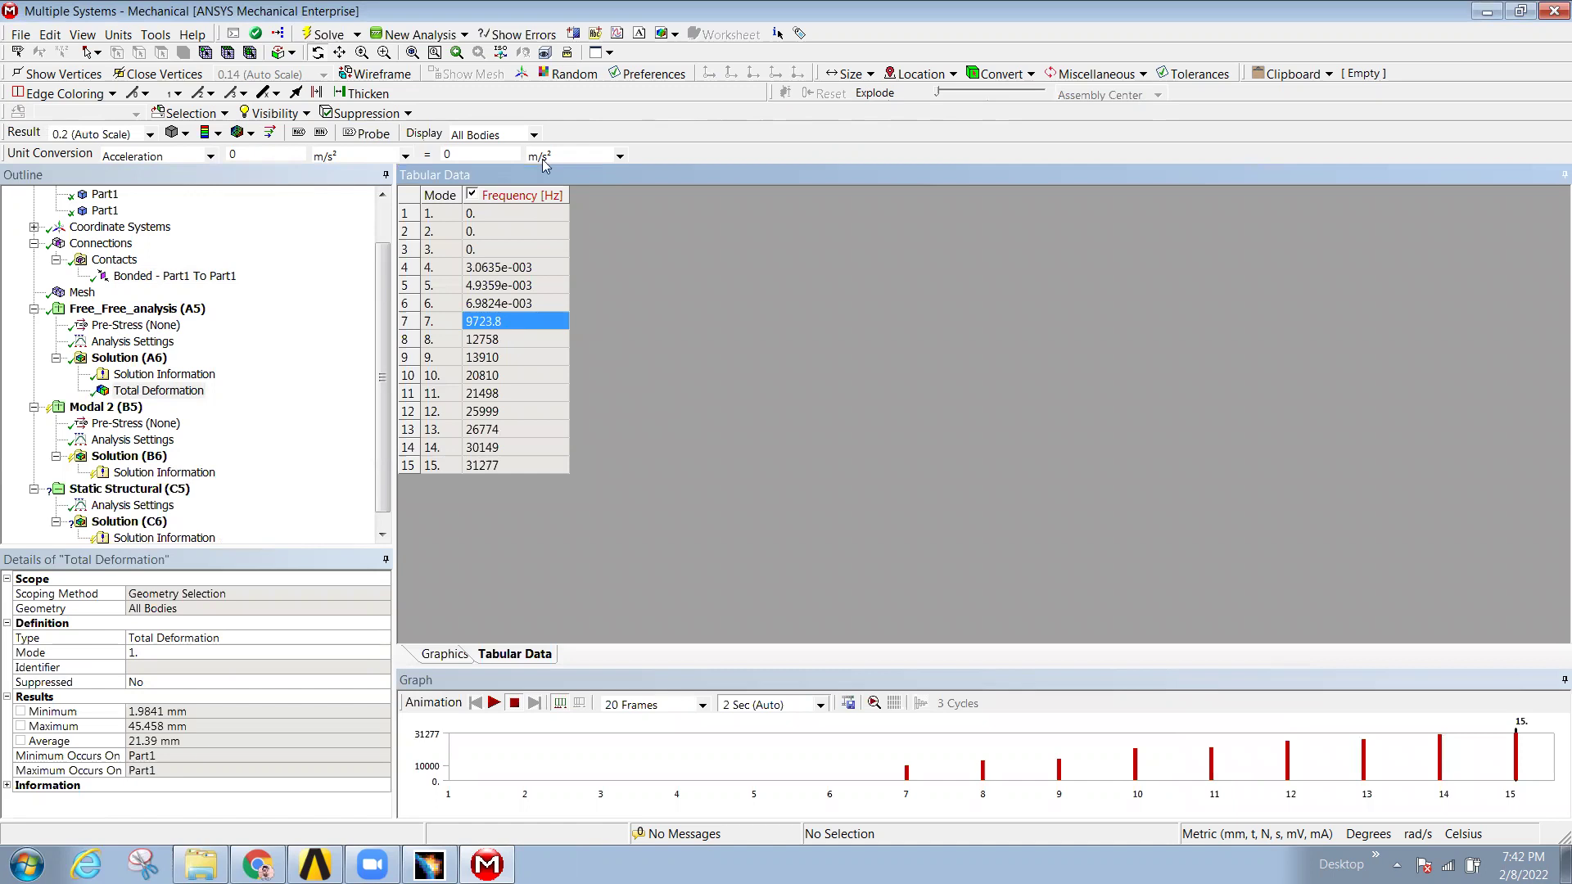
drag(537, 212, 542, 303)
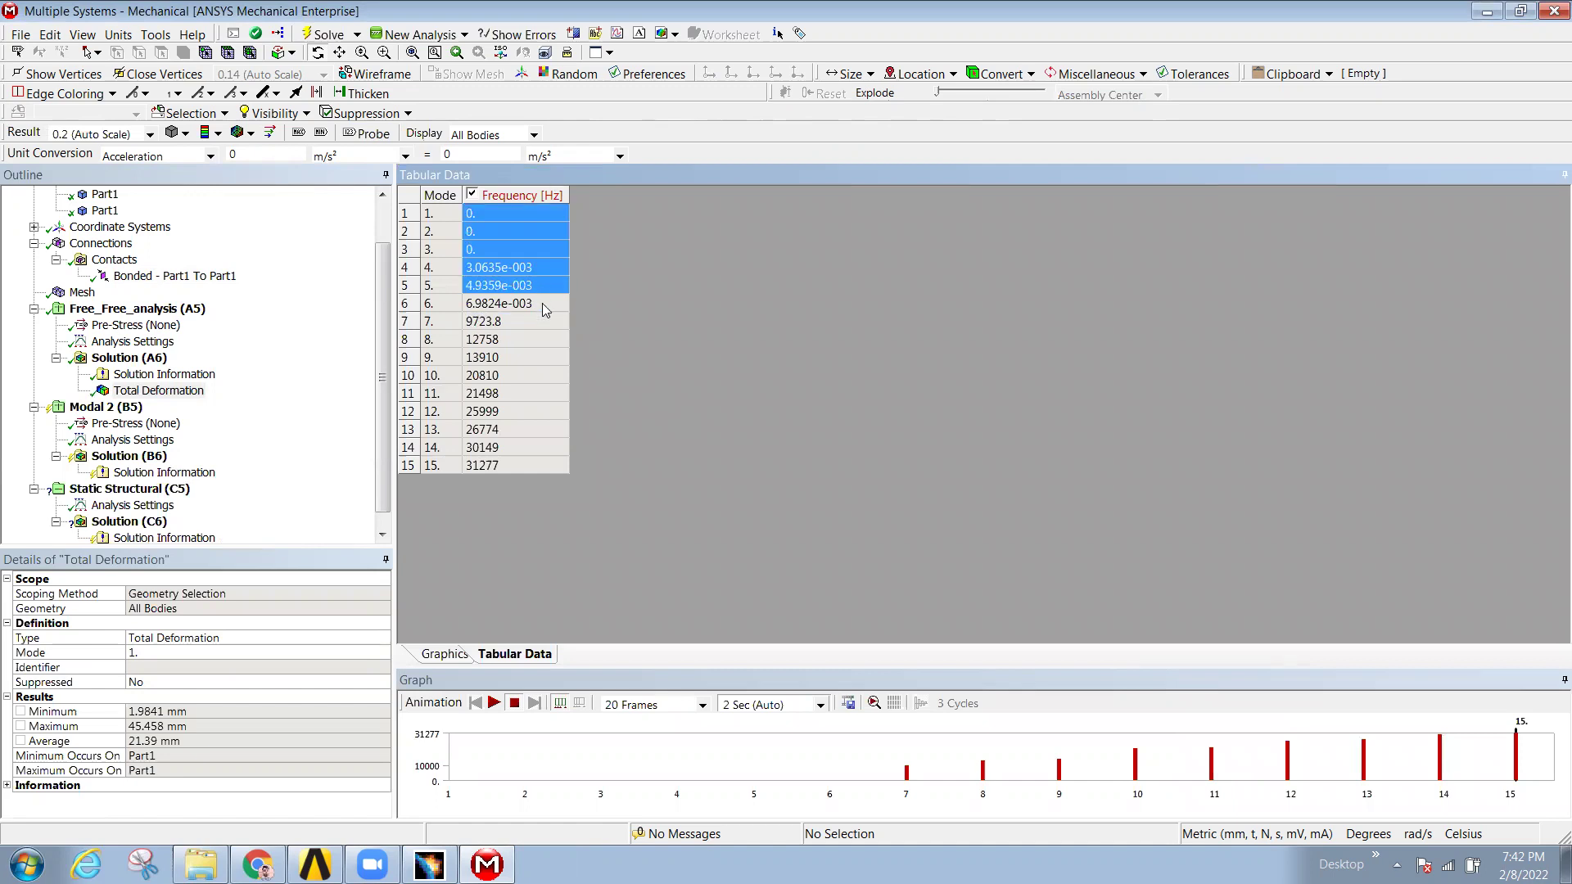
- Undock the tabular data and auto-hide it so the graphics window shows the Total Deformation plot
drag(616, 178, 706, 364)
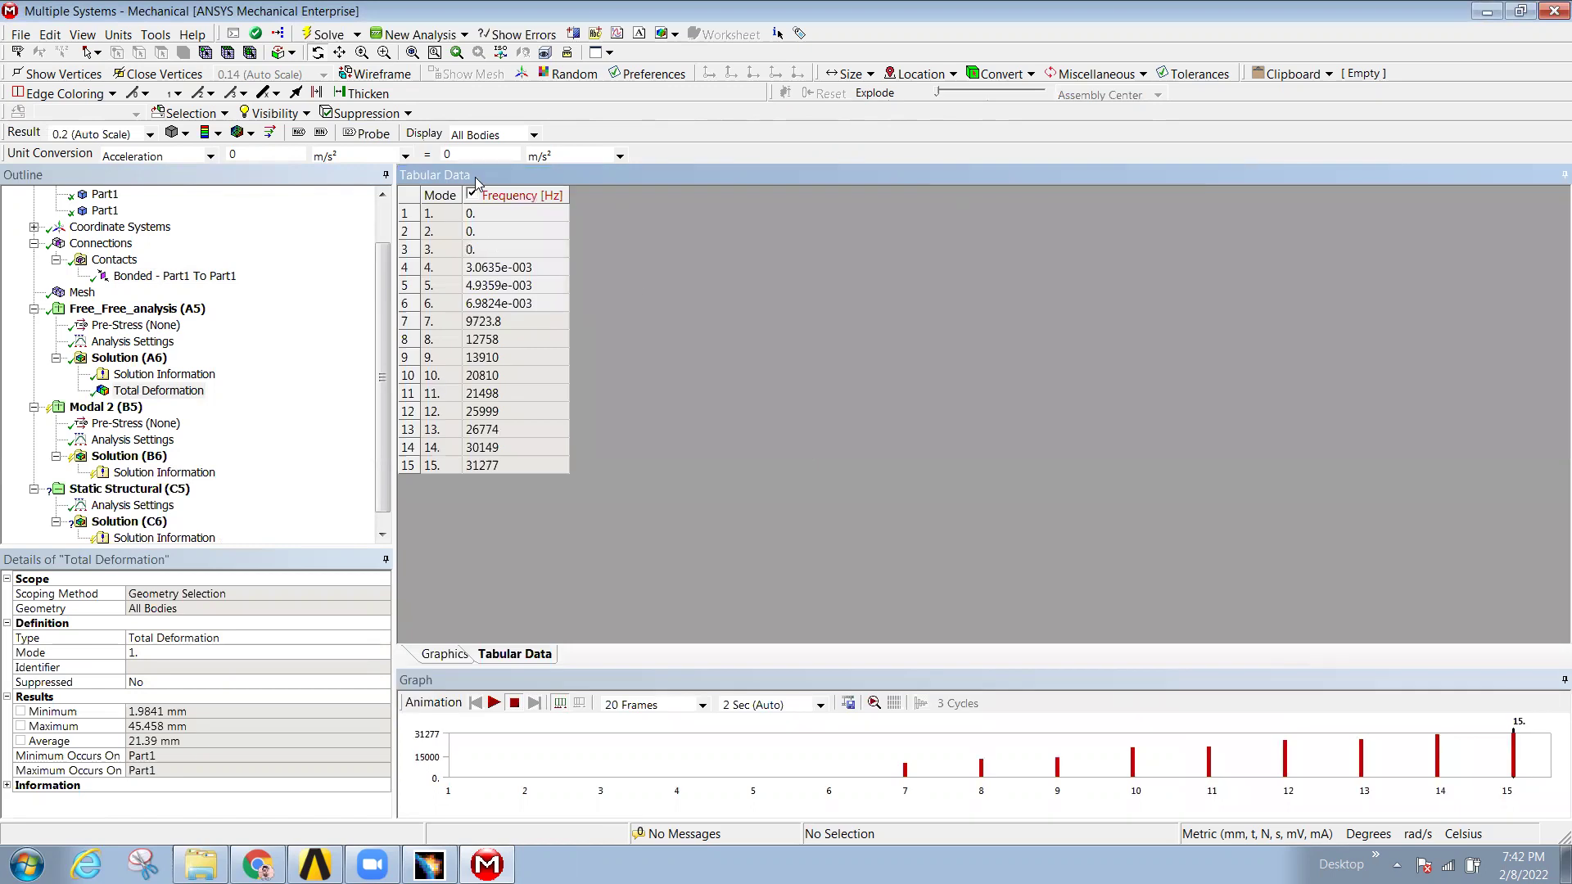
drag(475, 180, 578, 376)
double_click(904, 443)
click(1563, 175)
click(1547, 174)
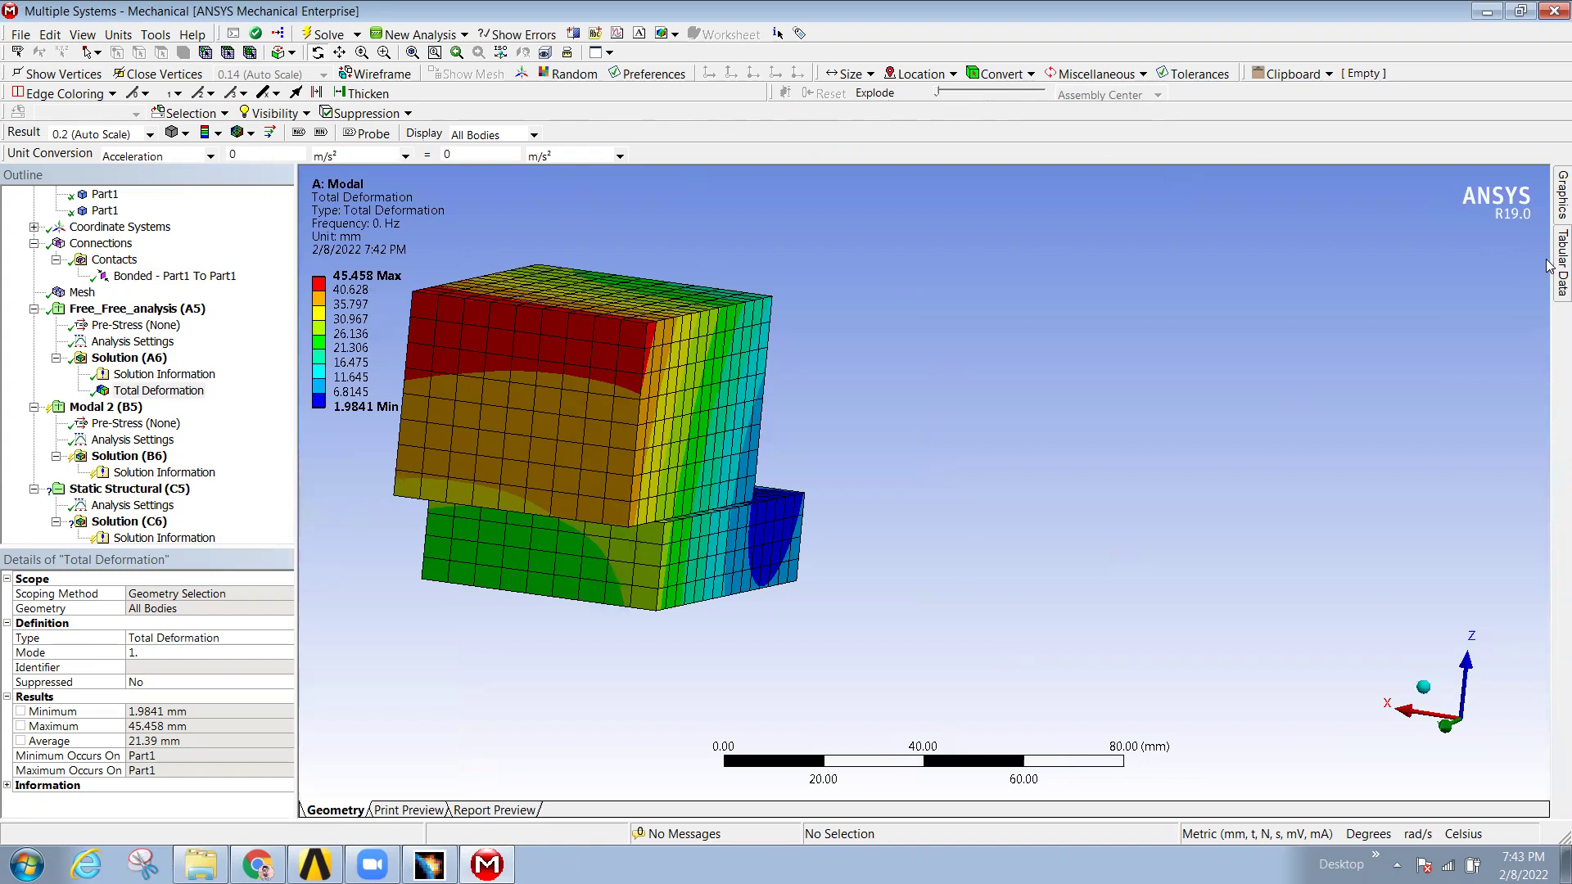
- Zoom out on the Total Deformation plot and pin the auto-hidden Tabular Data window back open
mouse_move(1550, 266)
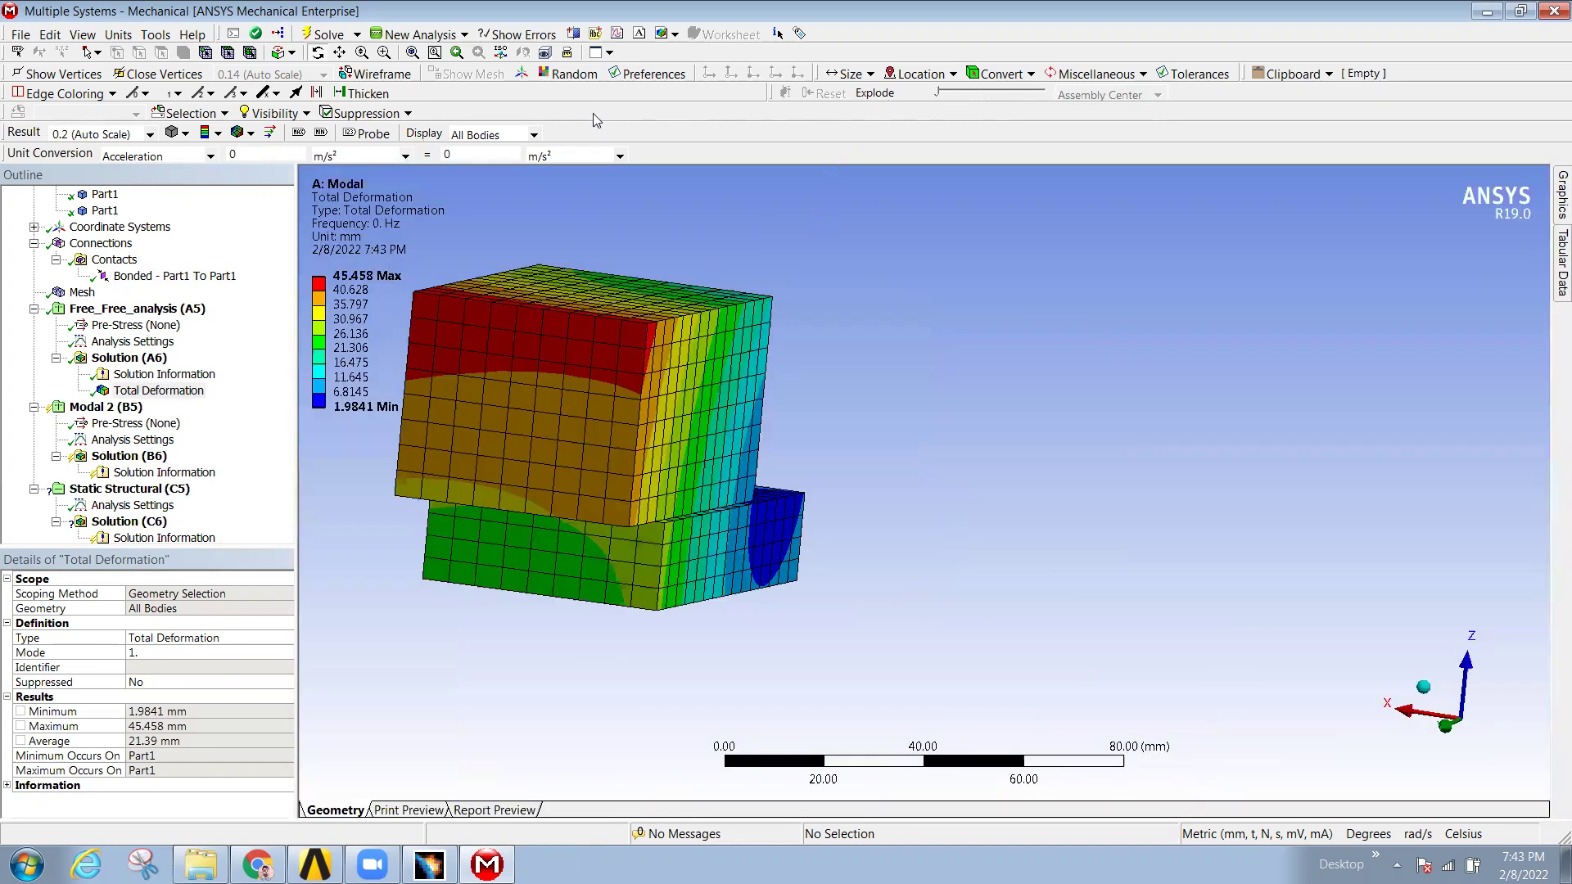
ctrl+middle_drag(436, 351, 745, 390)
scroll(745, 390, down, 2)
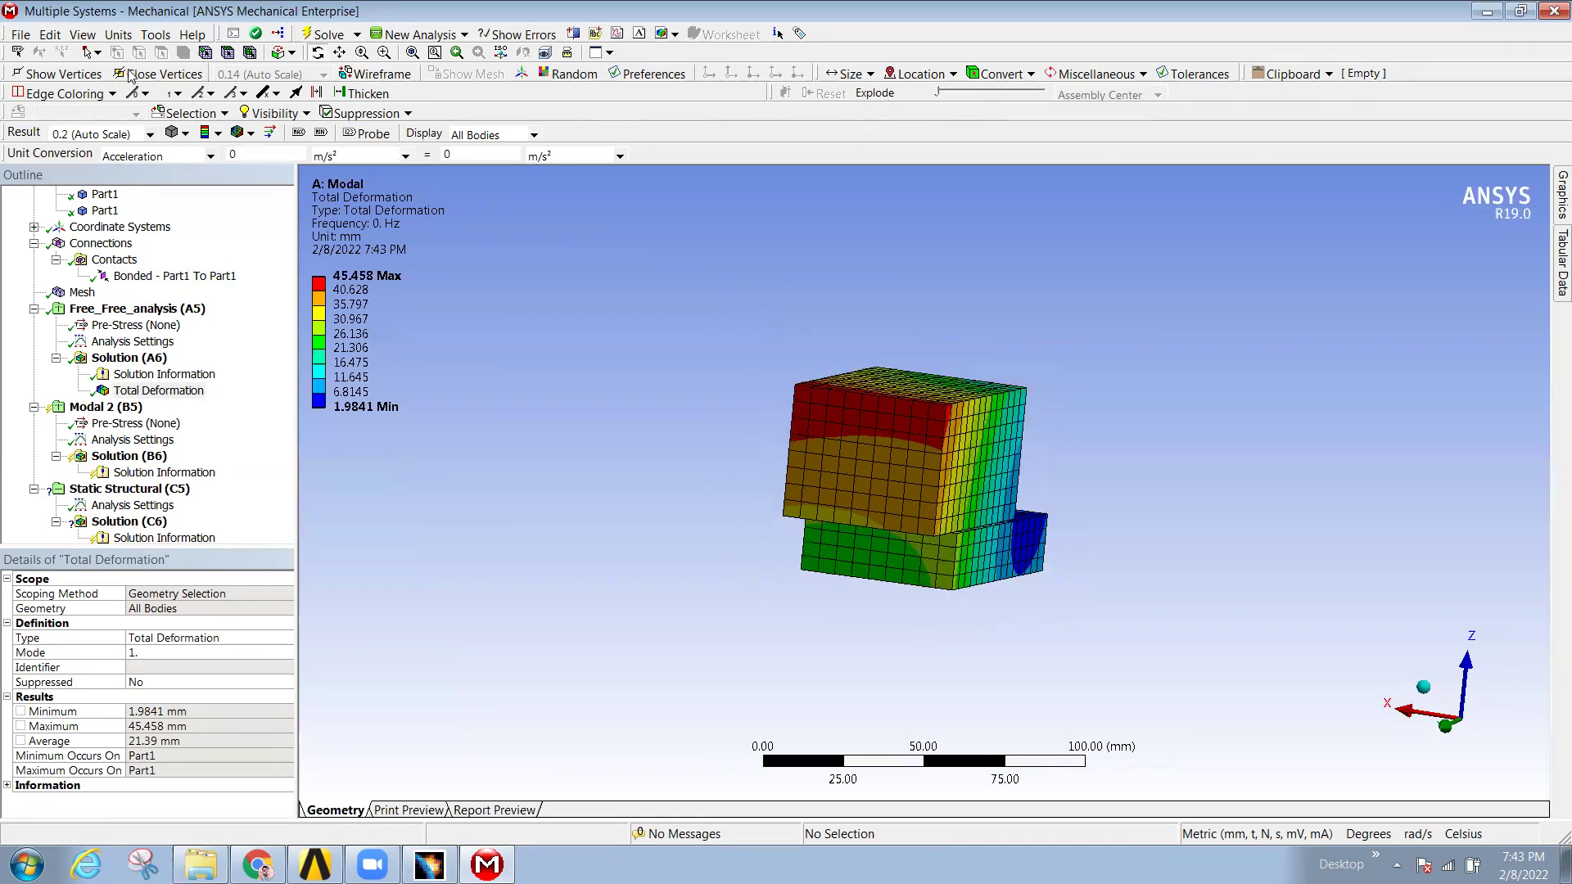
click(1550, 255)
click(1547, 177)
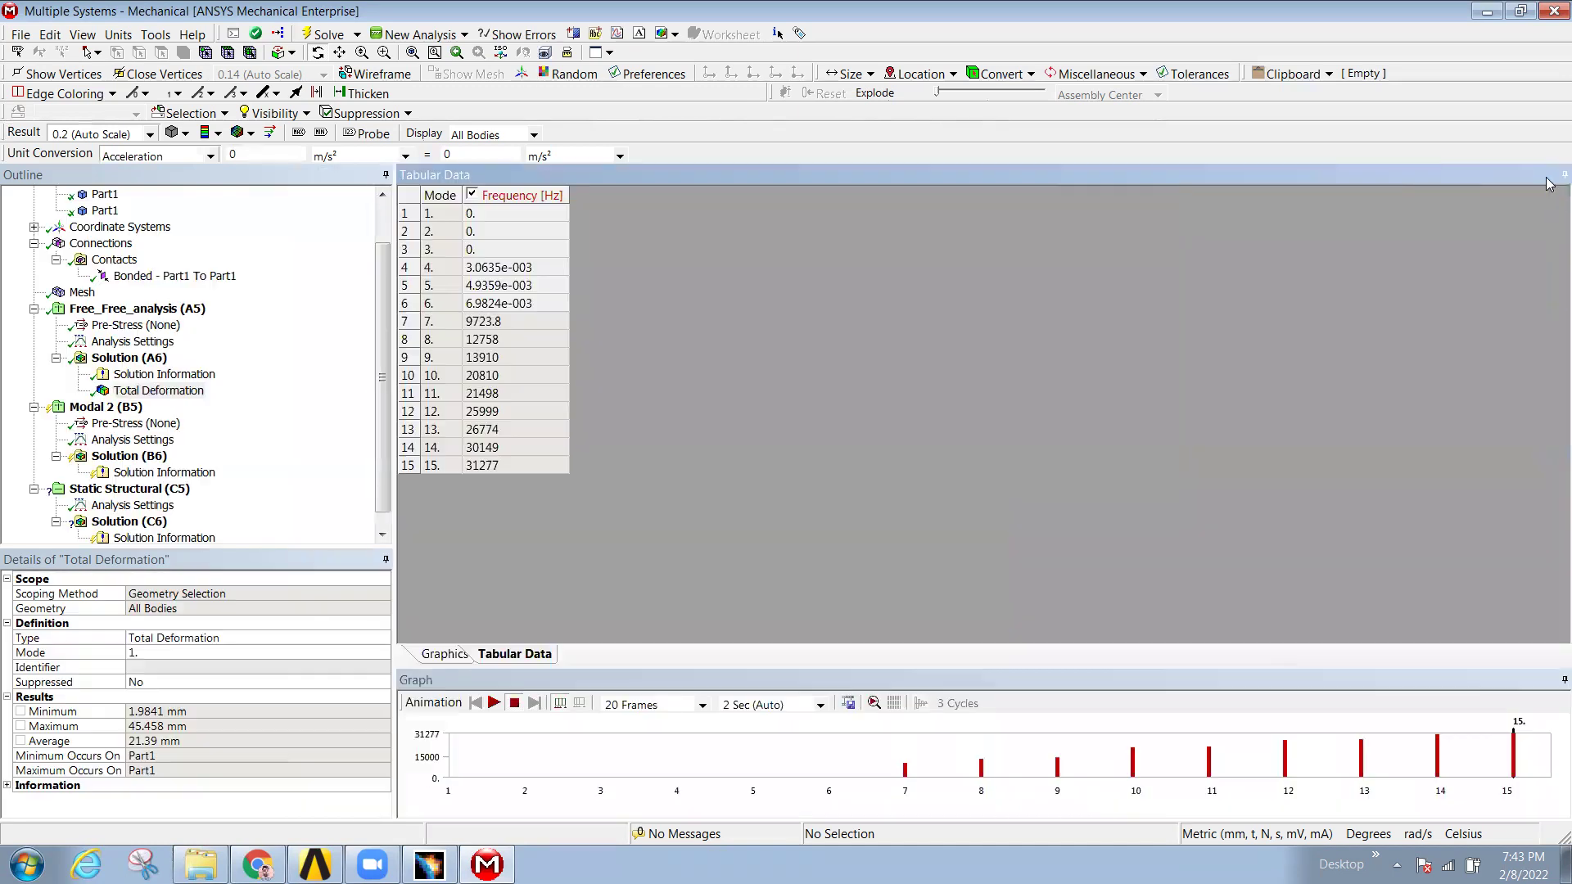
- Rearrange the Tabular Data and Graph windows, re-dock both with the Outline pinned open, and show the Total Deformation plot
drag(1431, 170, 980, 240)
drag(917, 175, 709, 624)
drag(776, 175, 830, 439)
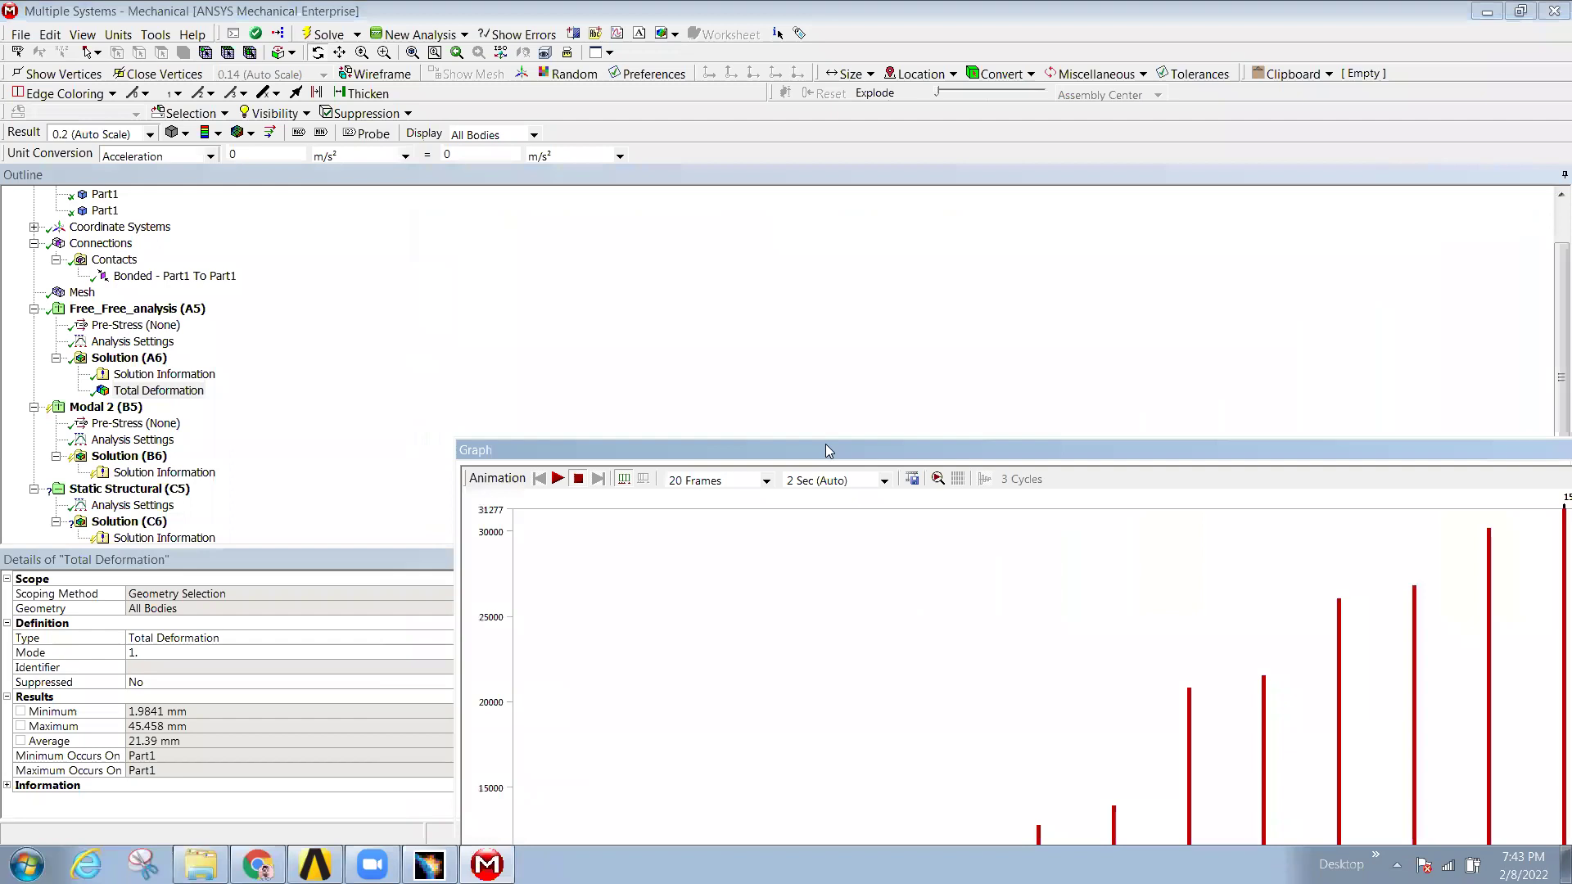
click(1551, 180)
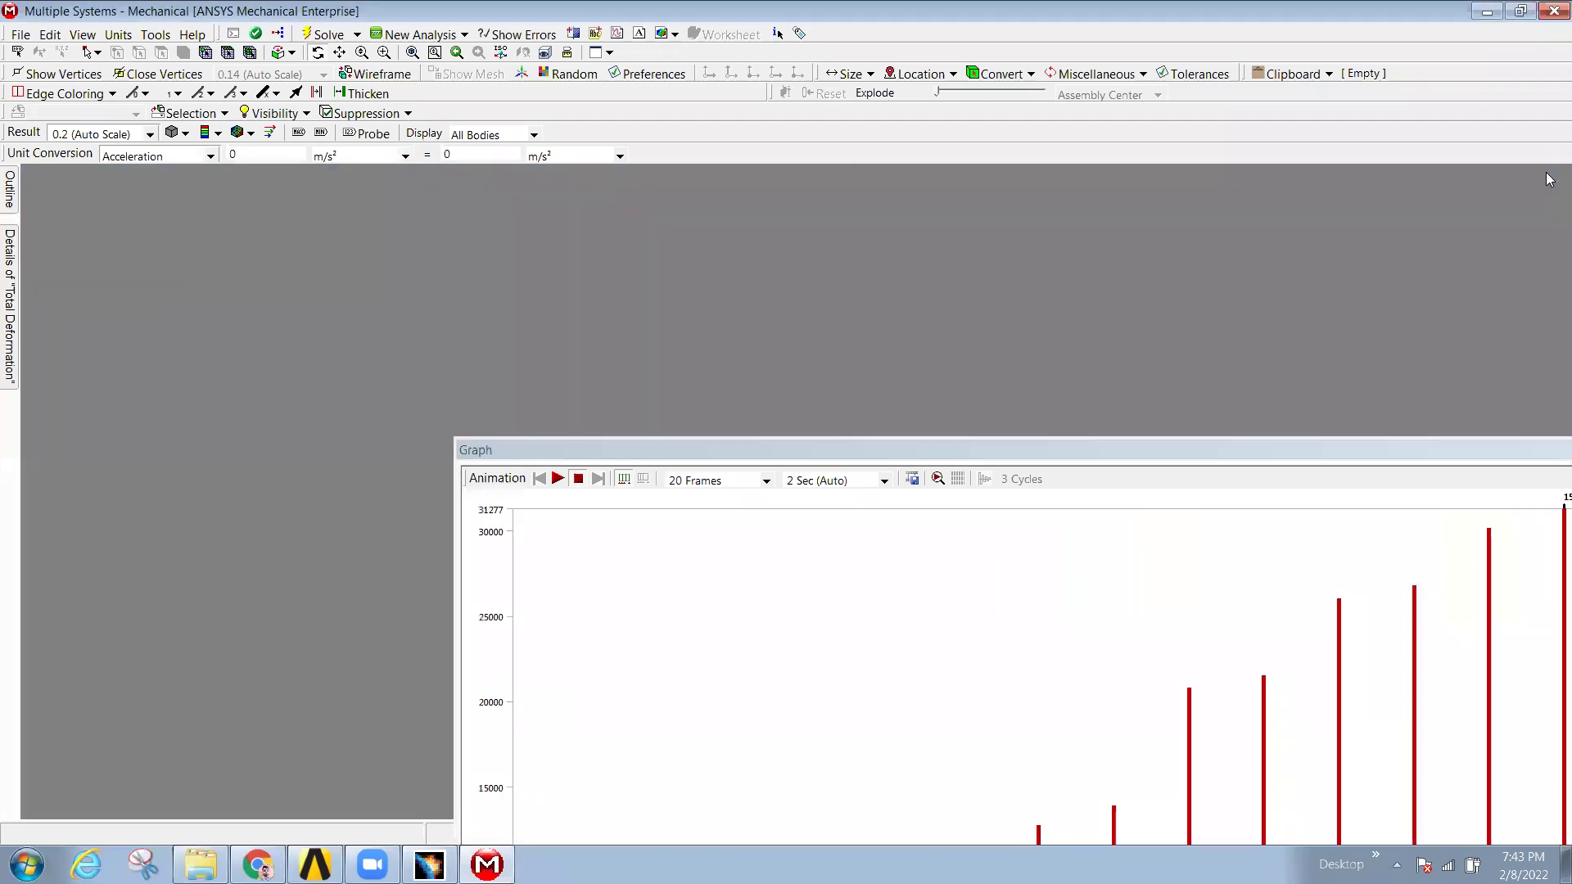
mouse_move(11, 195)
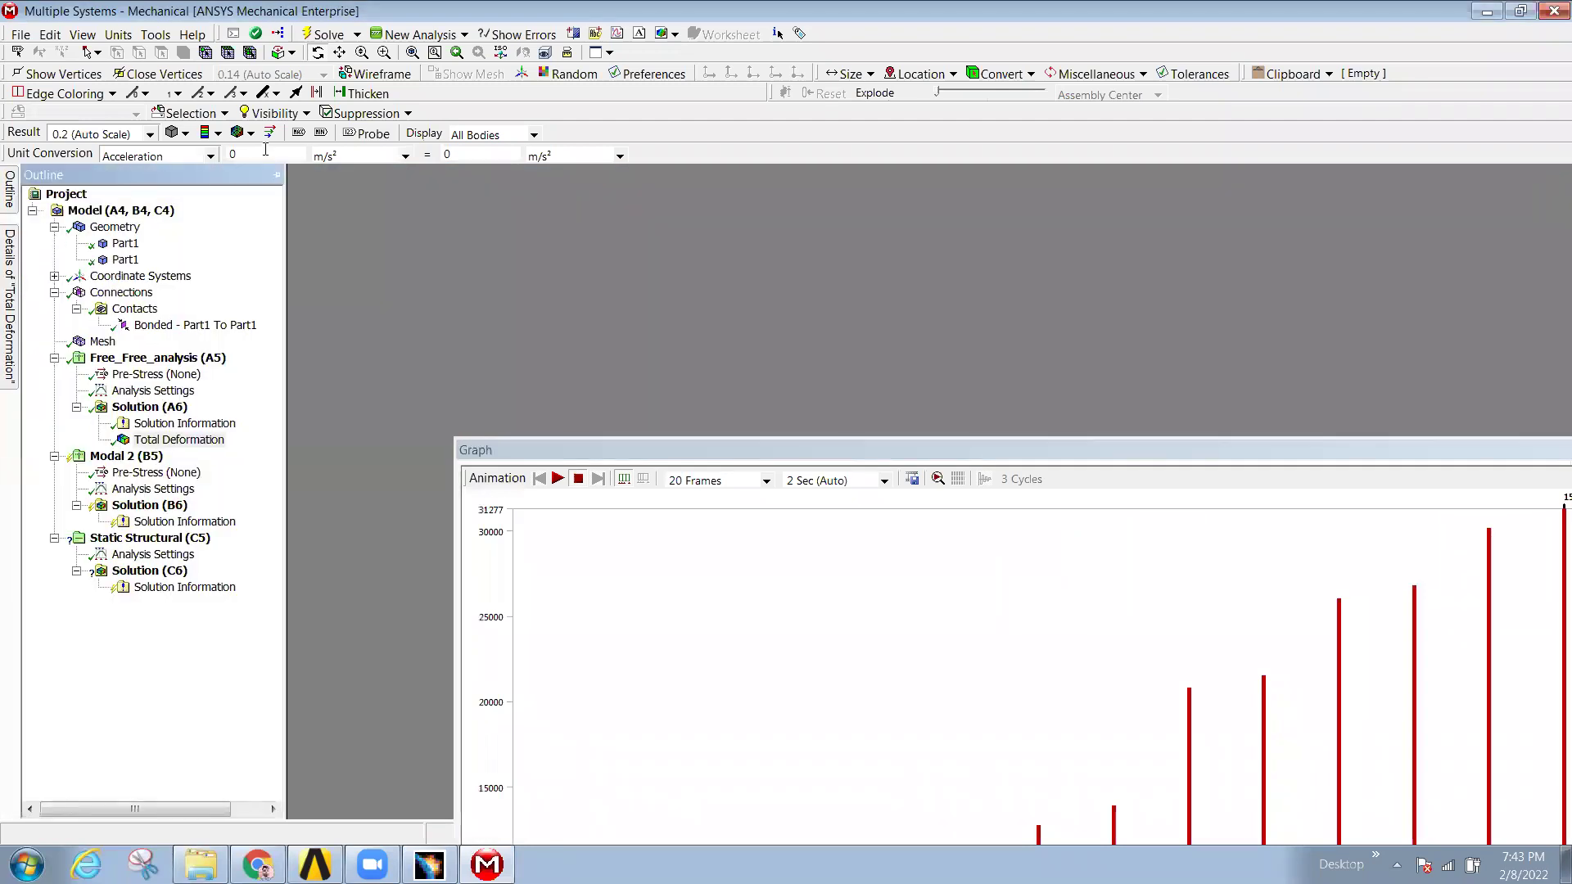
click(279, 175)
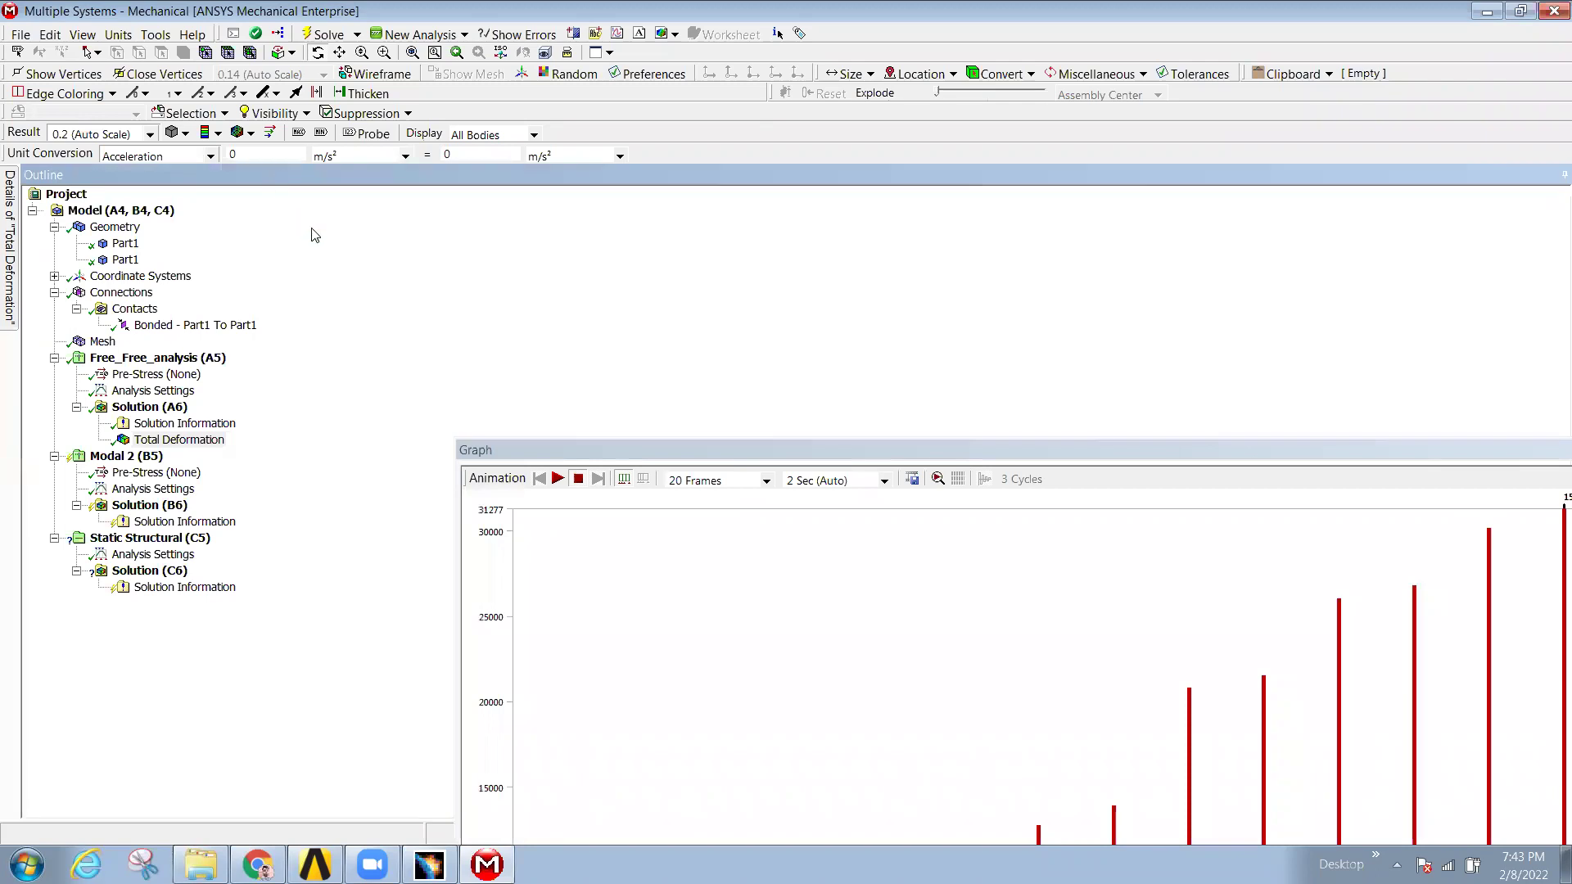
double_click(1073, 456)
double_click(887, 640)
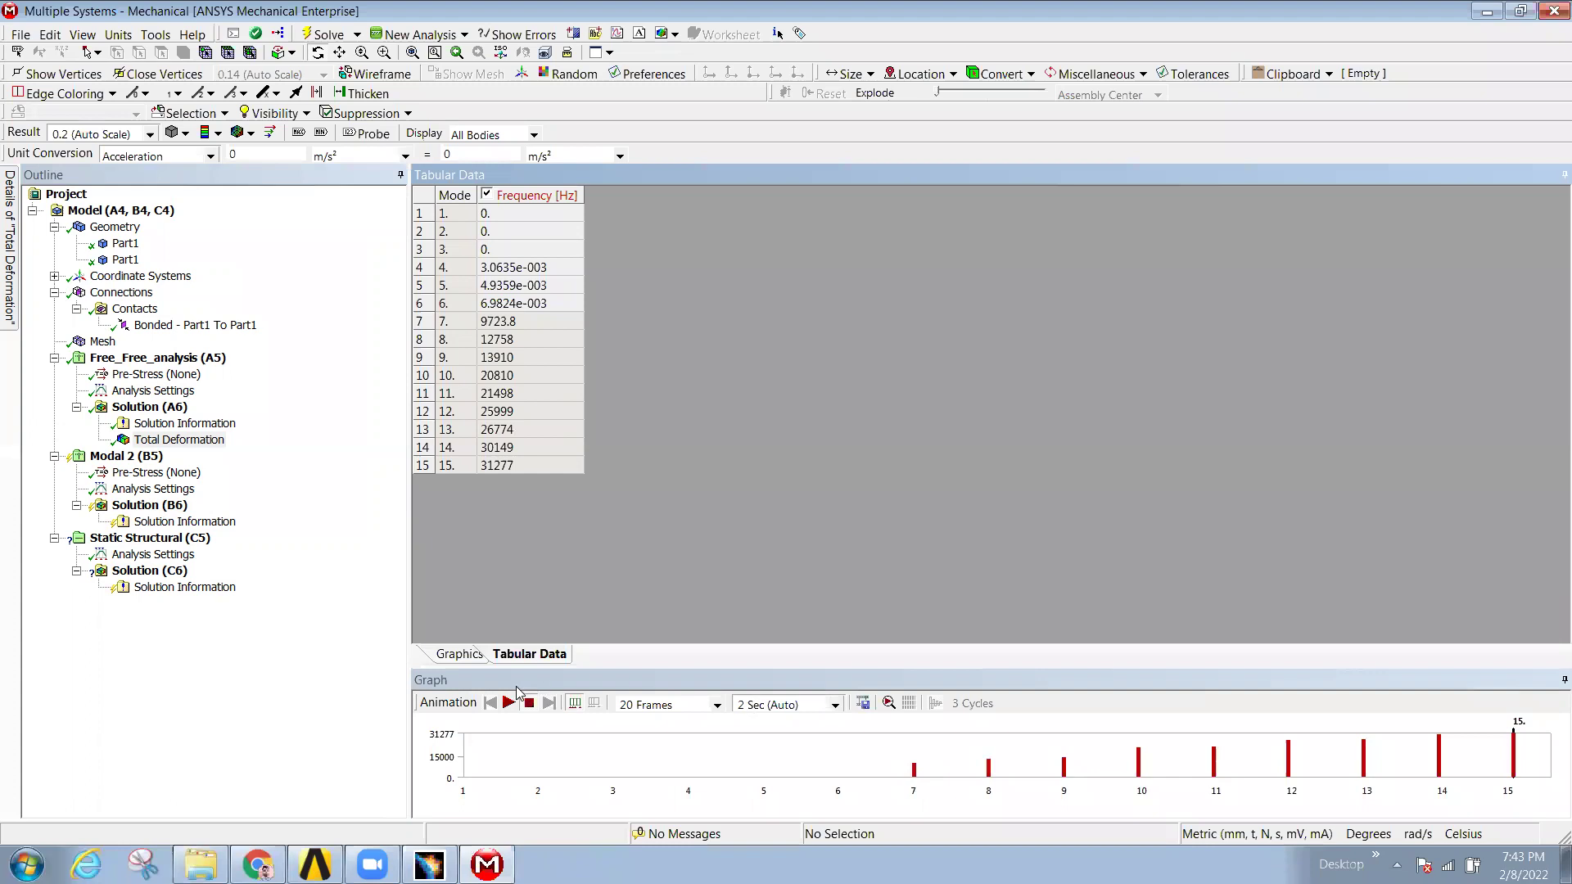
click(446, 655)
- Suppress the Bonded - Part1 To Part1 contact region
drag(1044, 504, 926, 433)
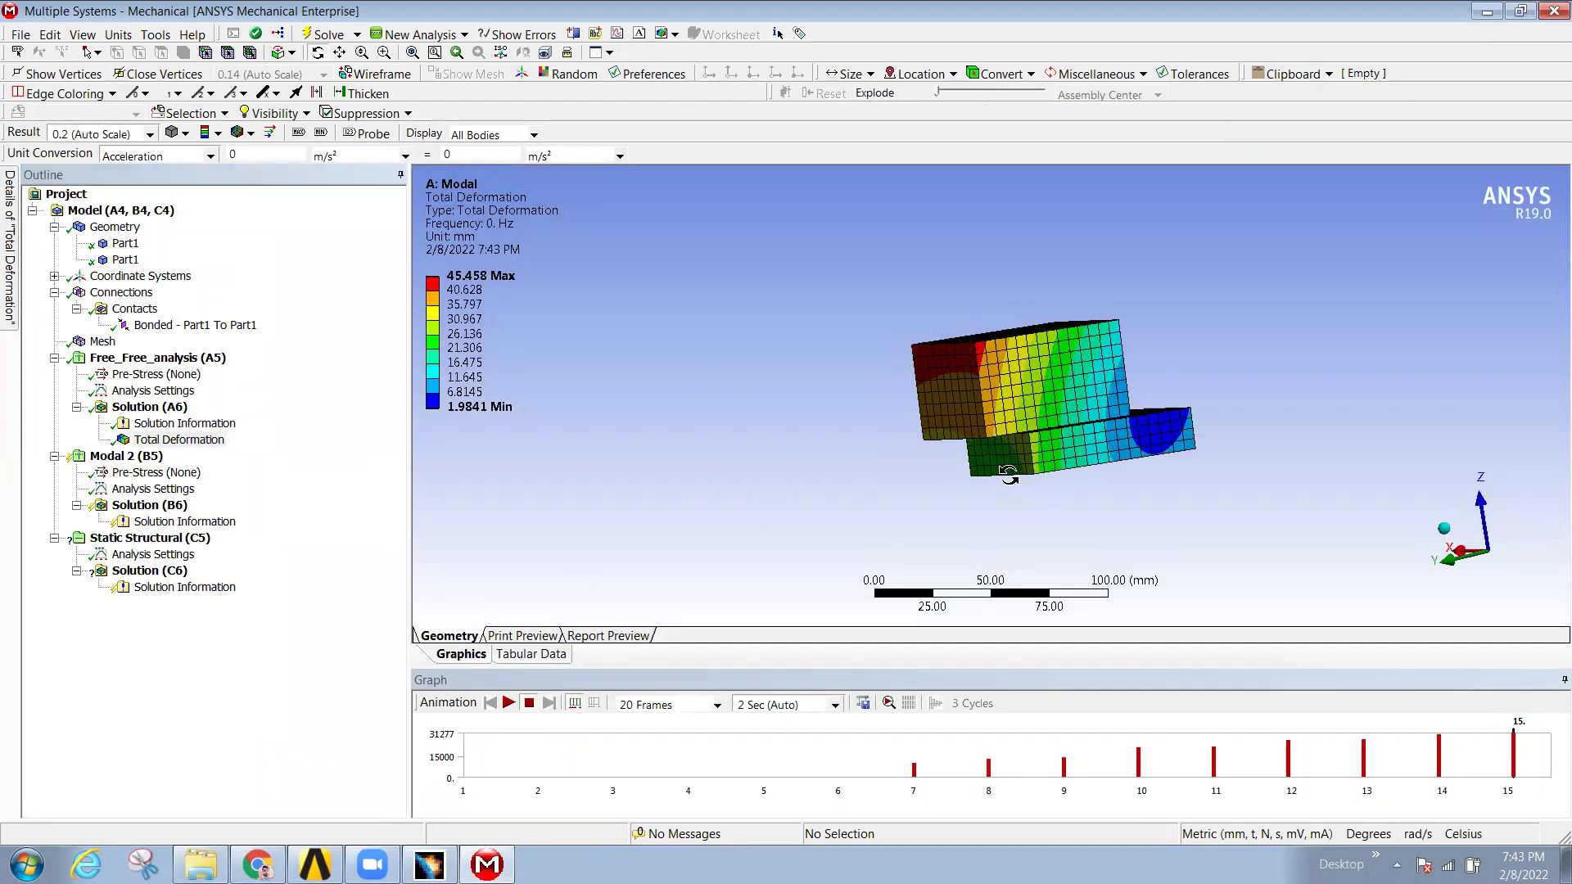
drag(1098, 344, 786, 385)
click(141, 327)
right_click(141, 327)
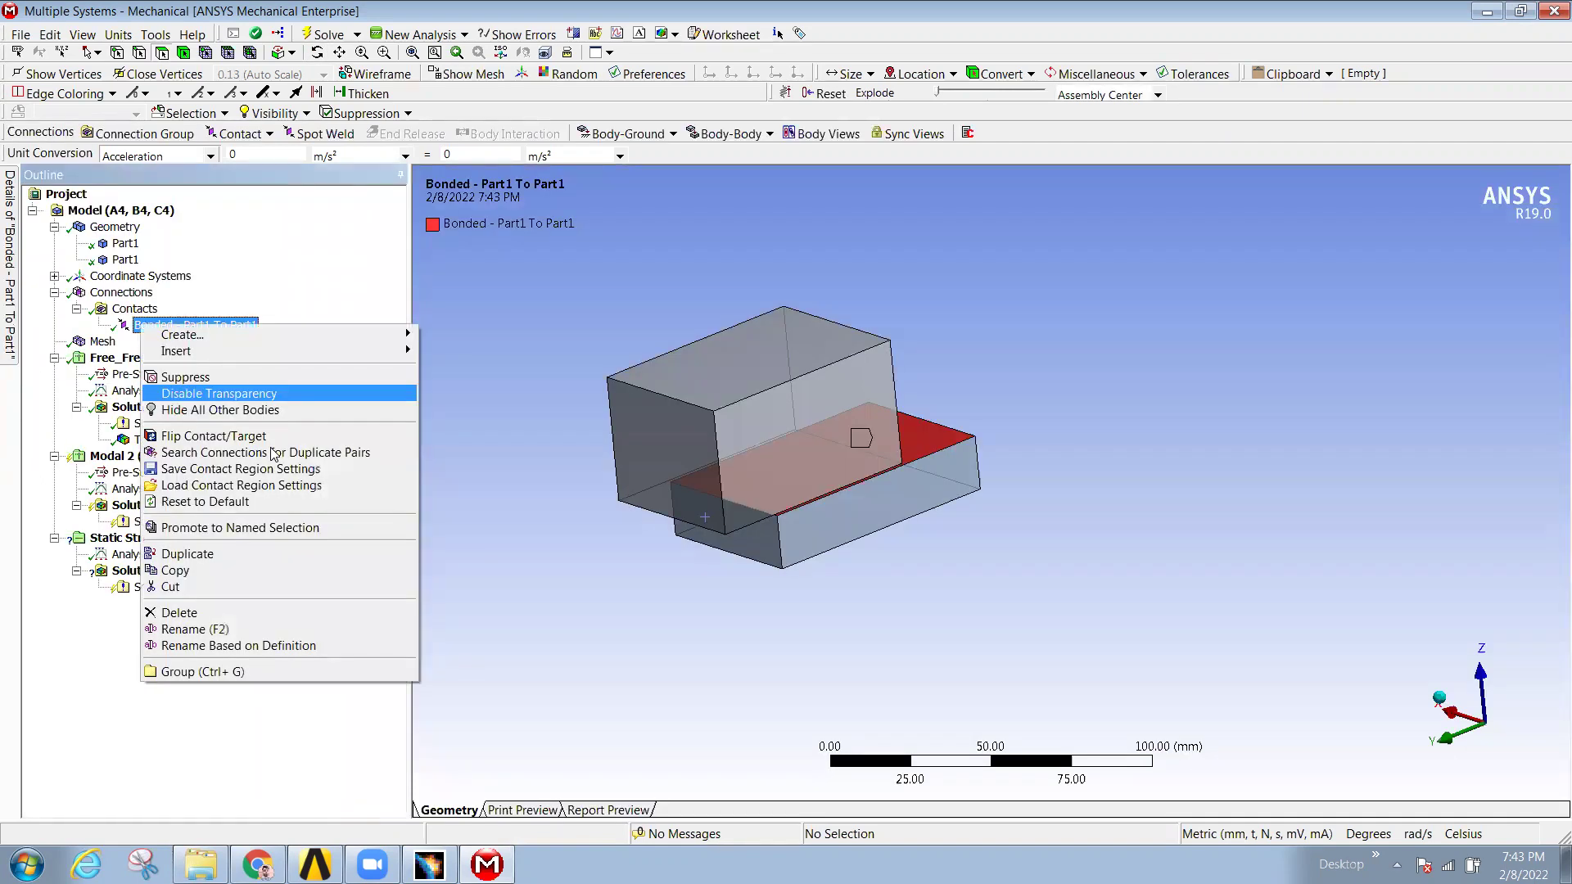
click(172, 375)
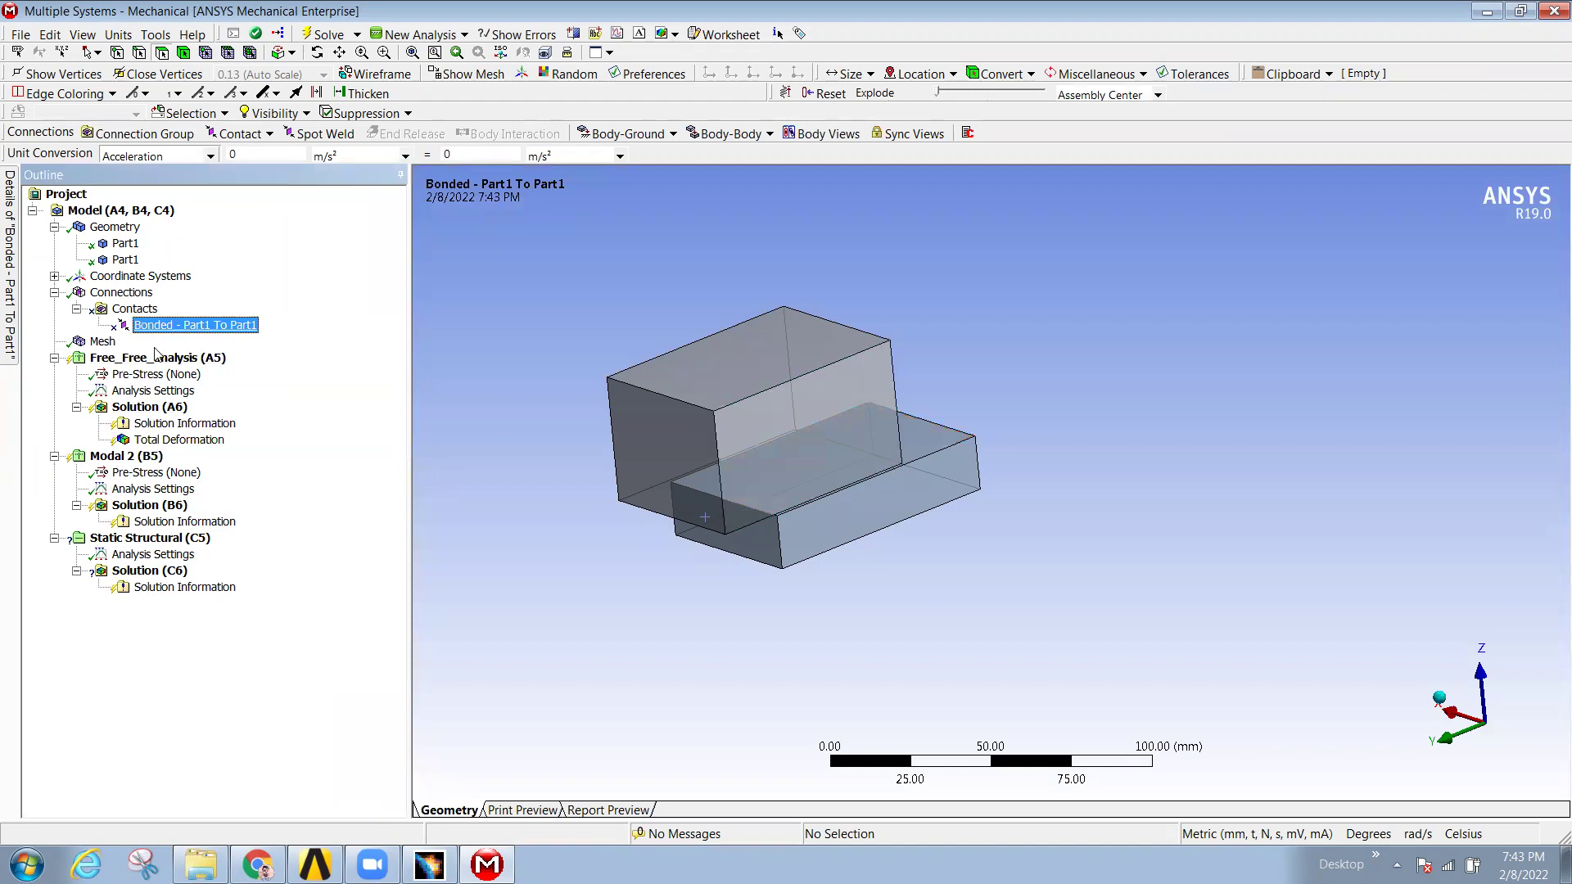
- Solve the Free_Free_analysis with the contact suppressed and show the model in the graphics window
click(152, 358)
click(156, 408)
right_click(156, 409)
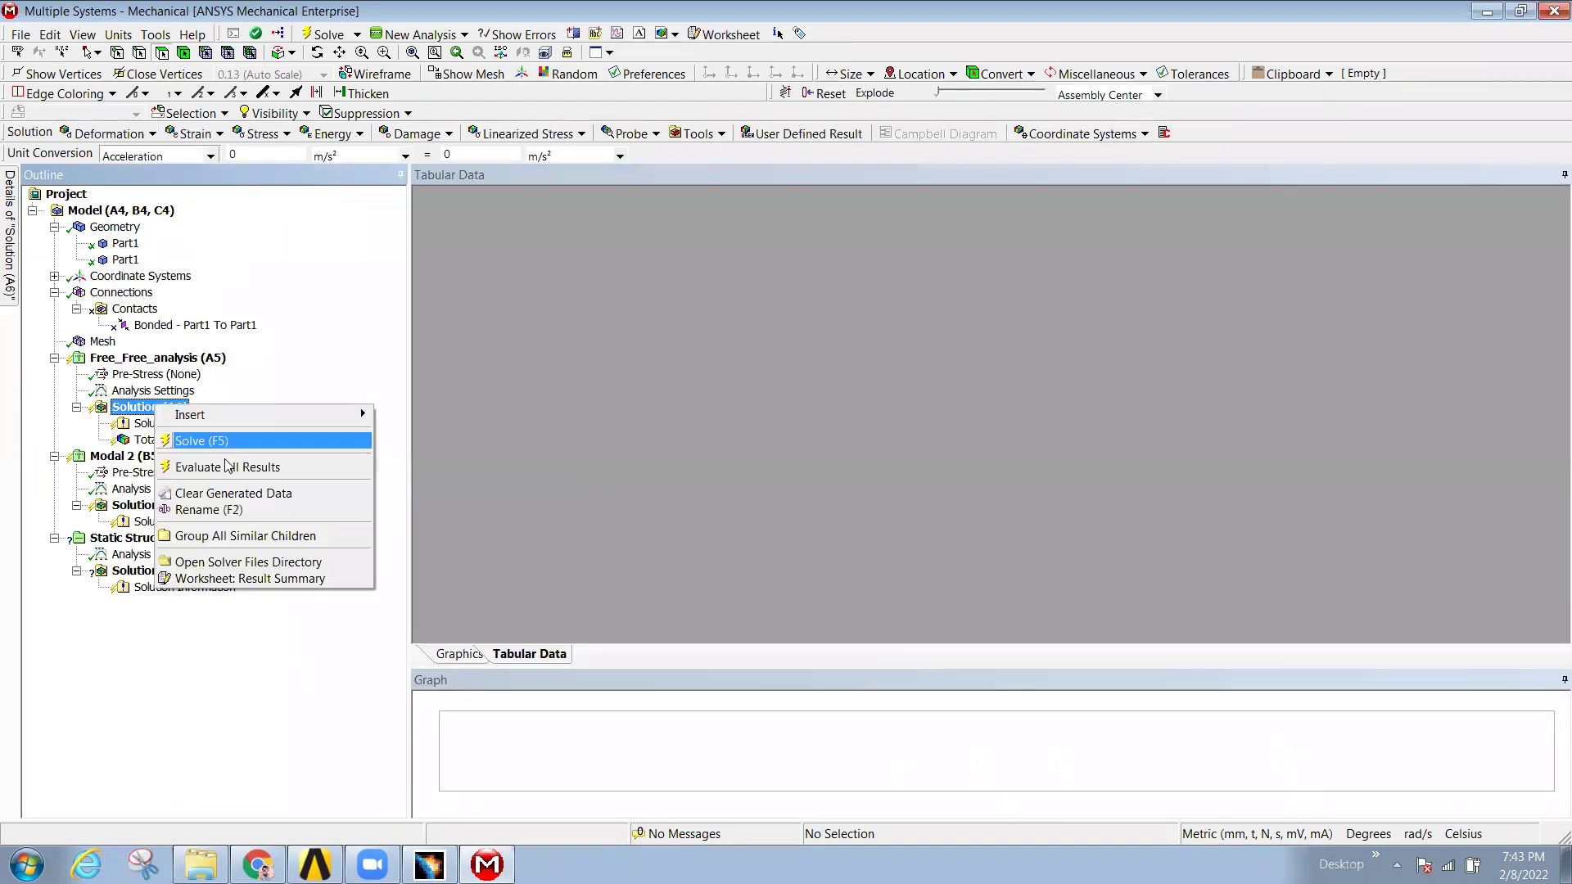
click(254, 440)
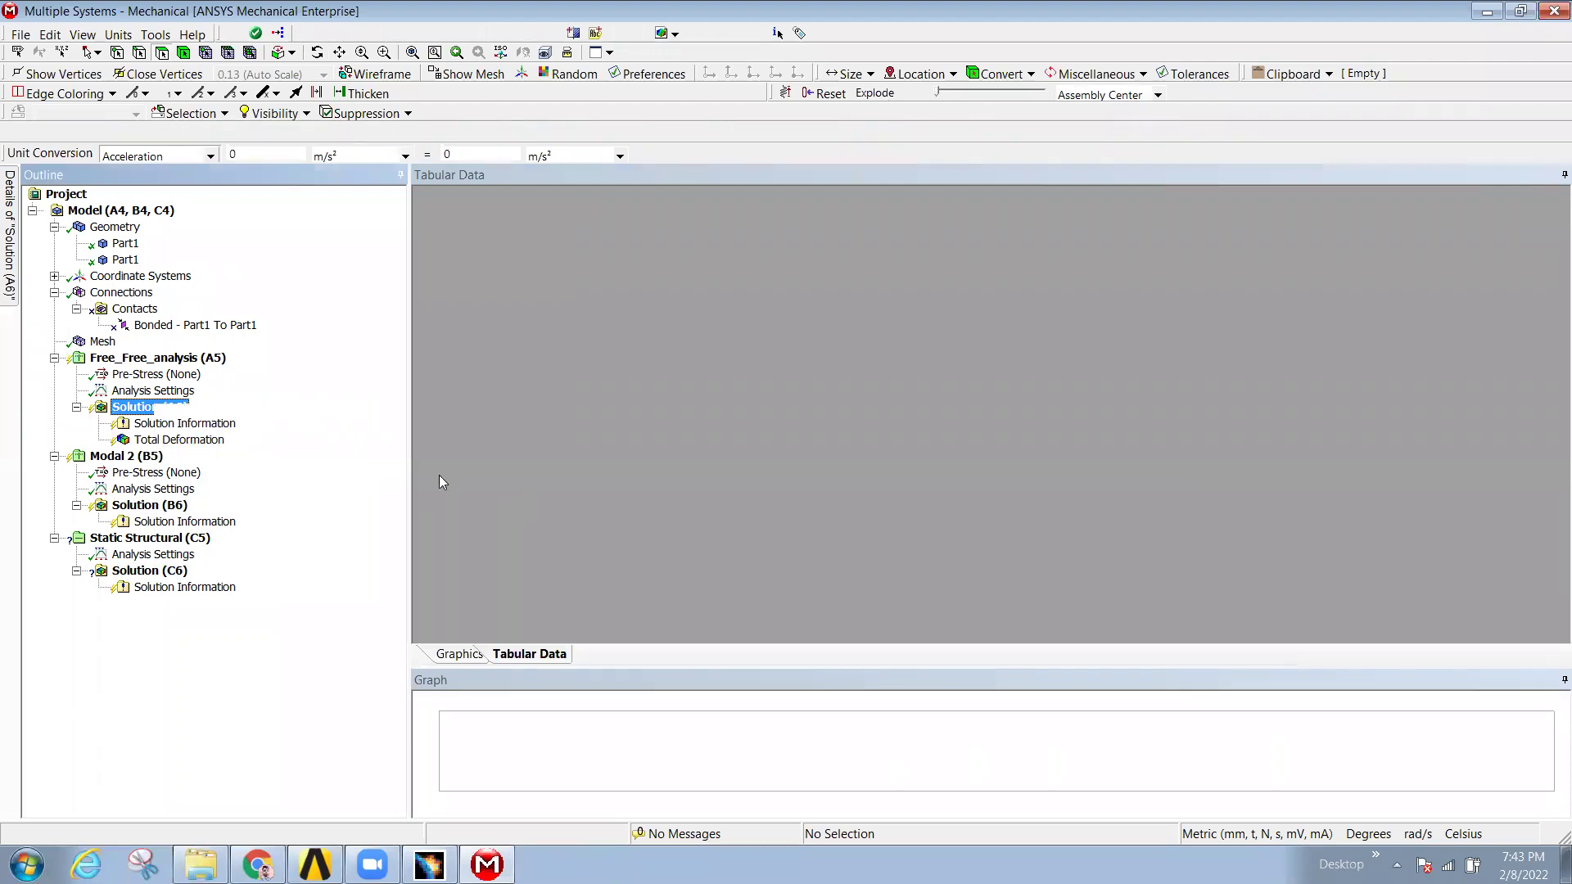
click(455, 655)
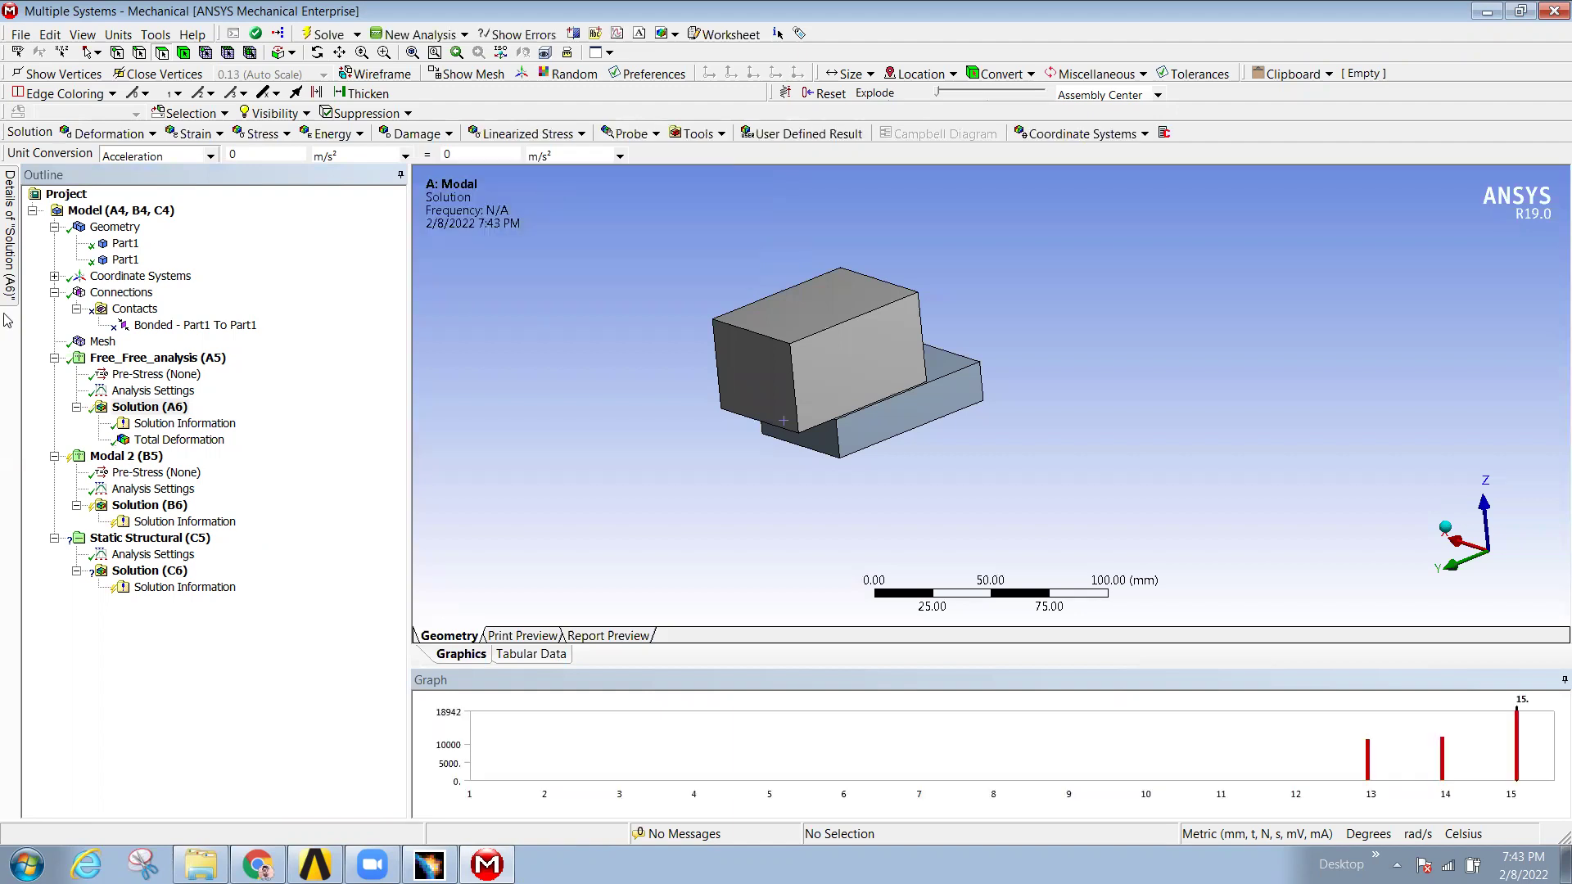
- Examine the Total Deformation frequencies of modes 1 to 12 and of mode 13 for the model without contact
click(160, 423)
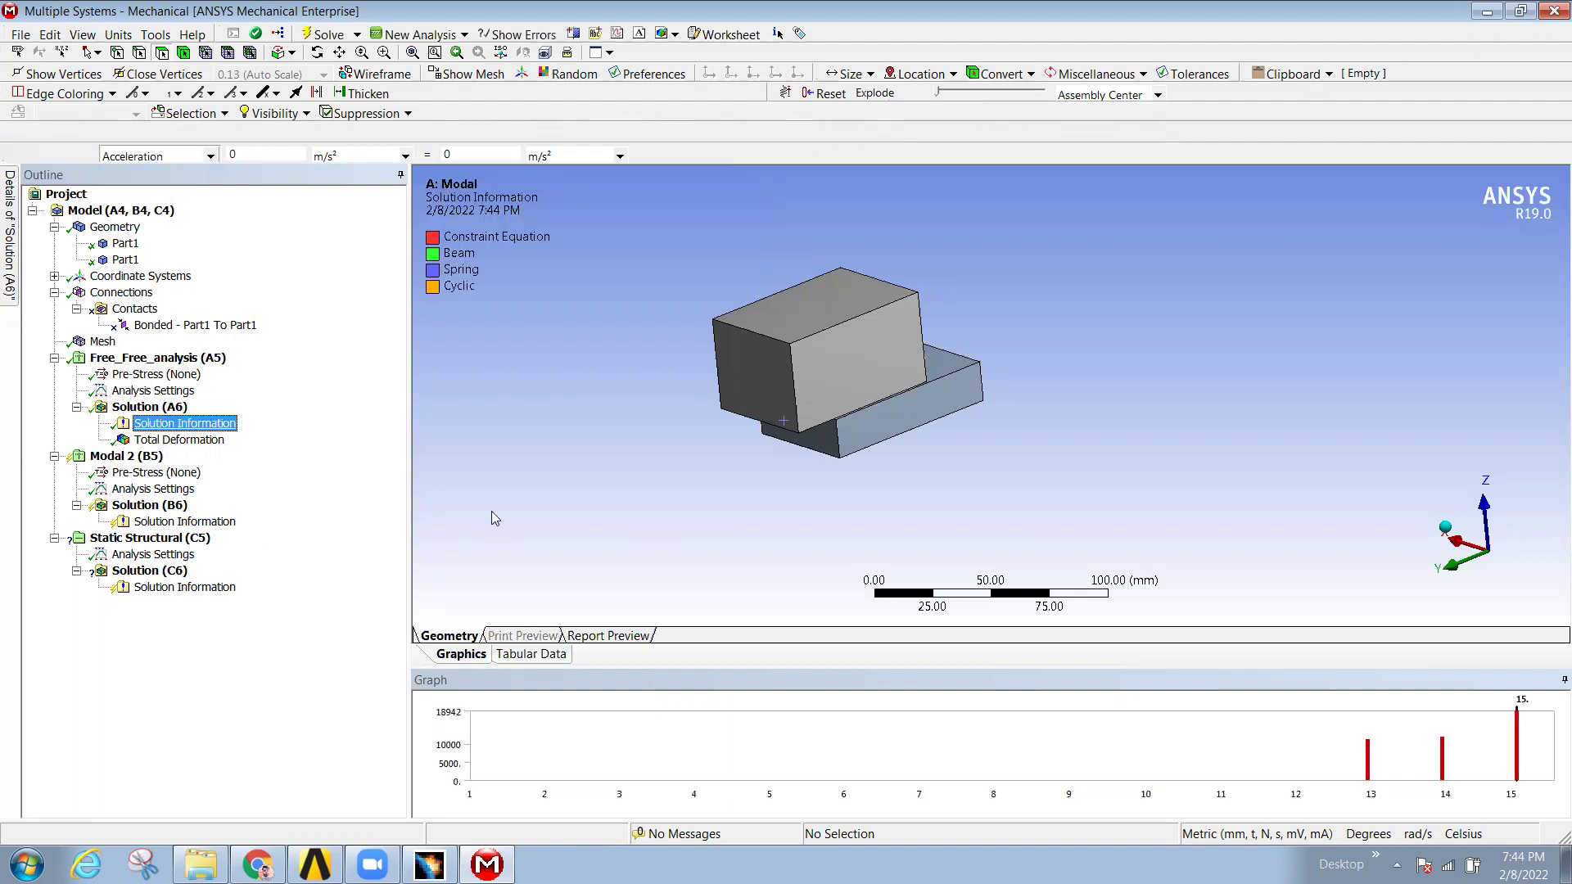
click(185, 440)
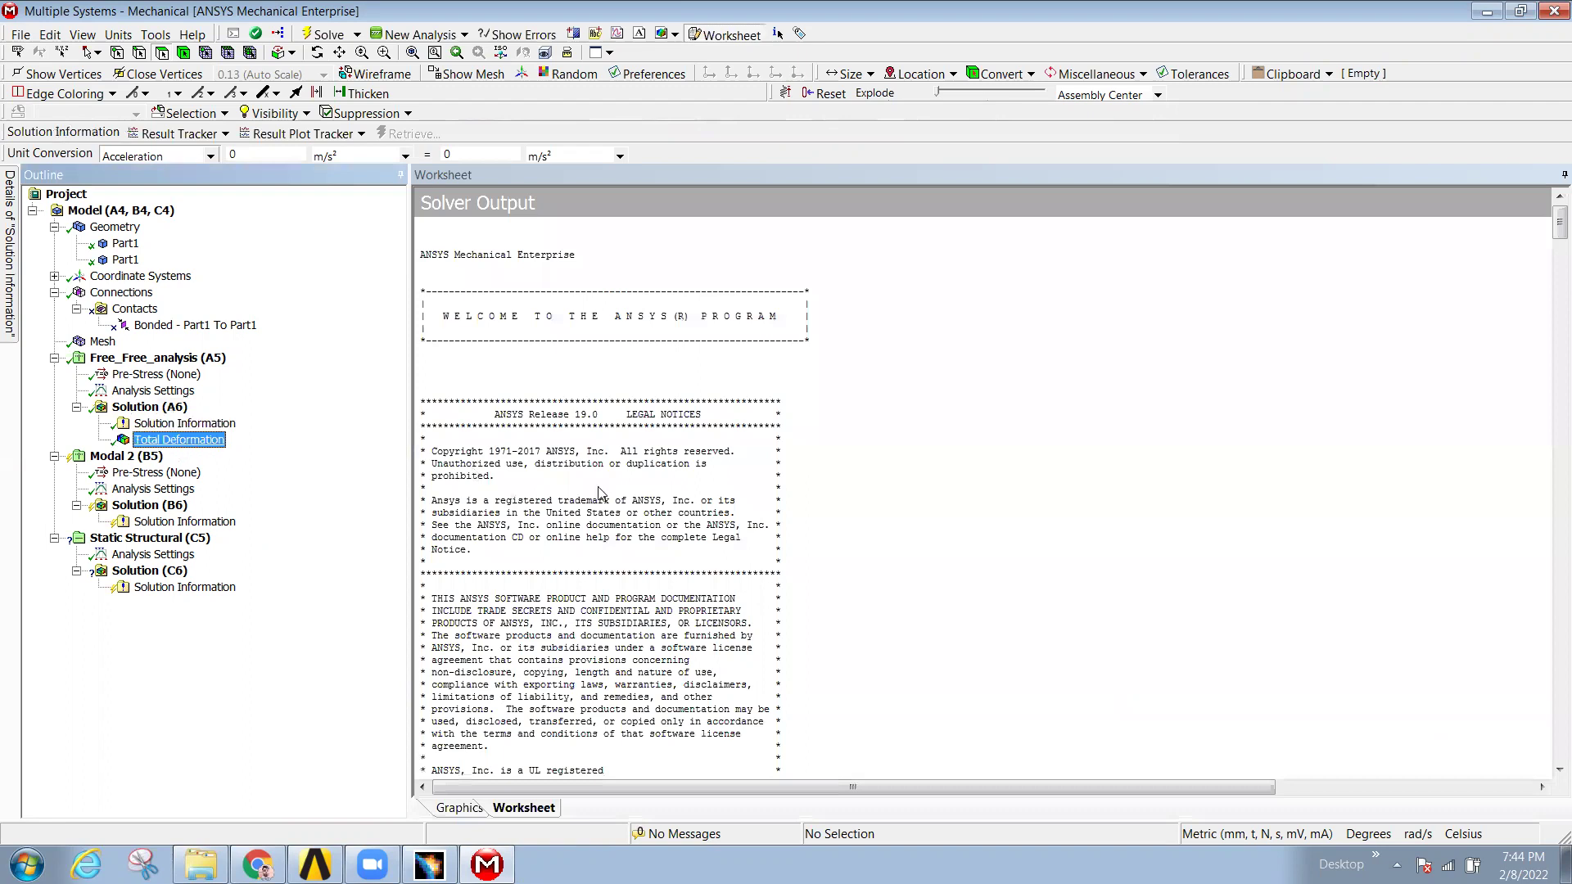
drag(489, 217, 531, 414)
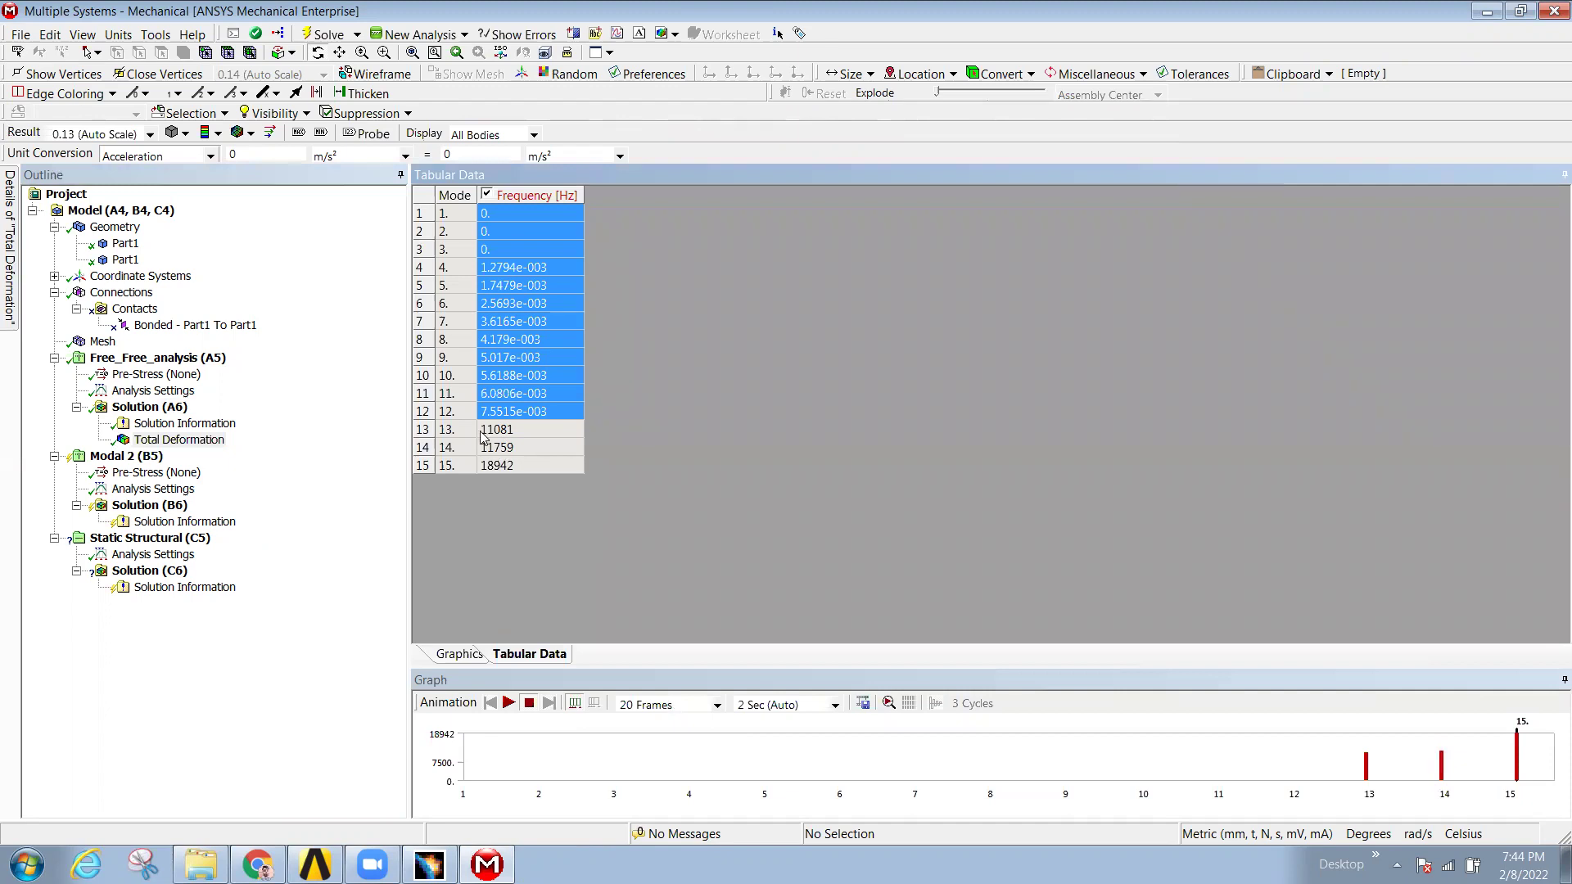
click(508, 434)
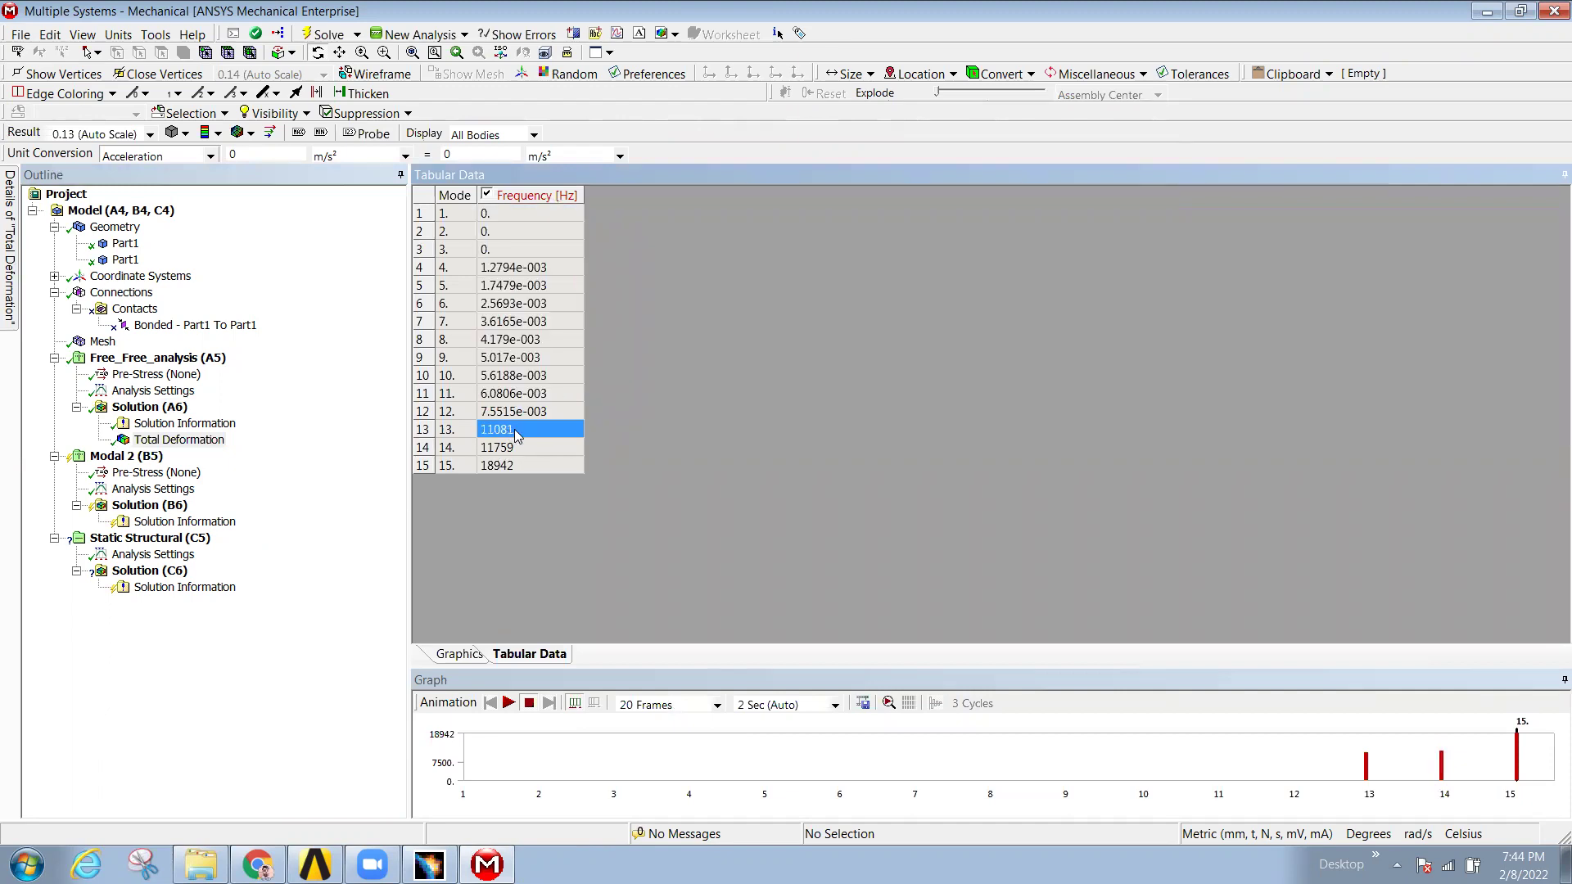
- Unsuppress the Bonded - Part1 To Part1 contact region
click(188, 327)
right_click(188, 327)
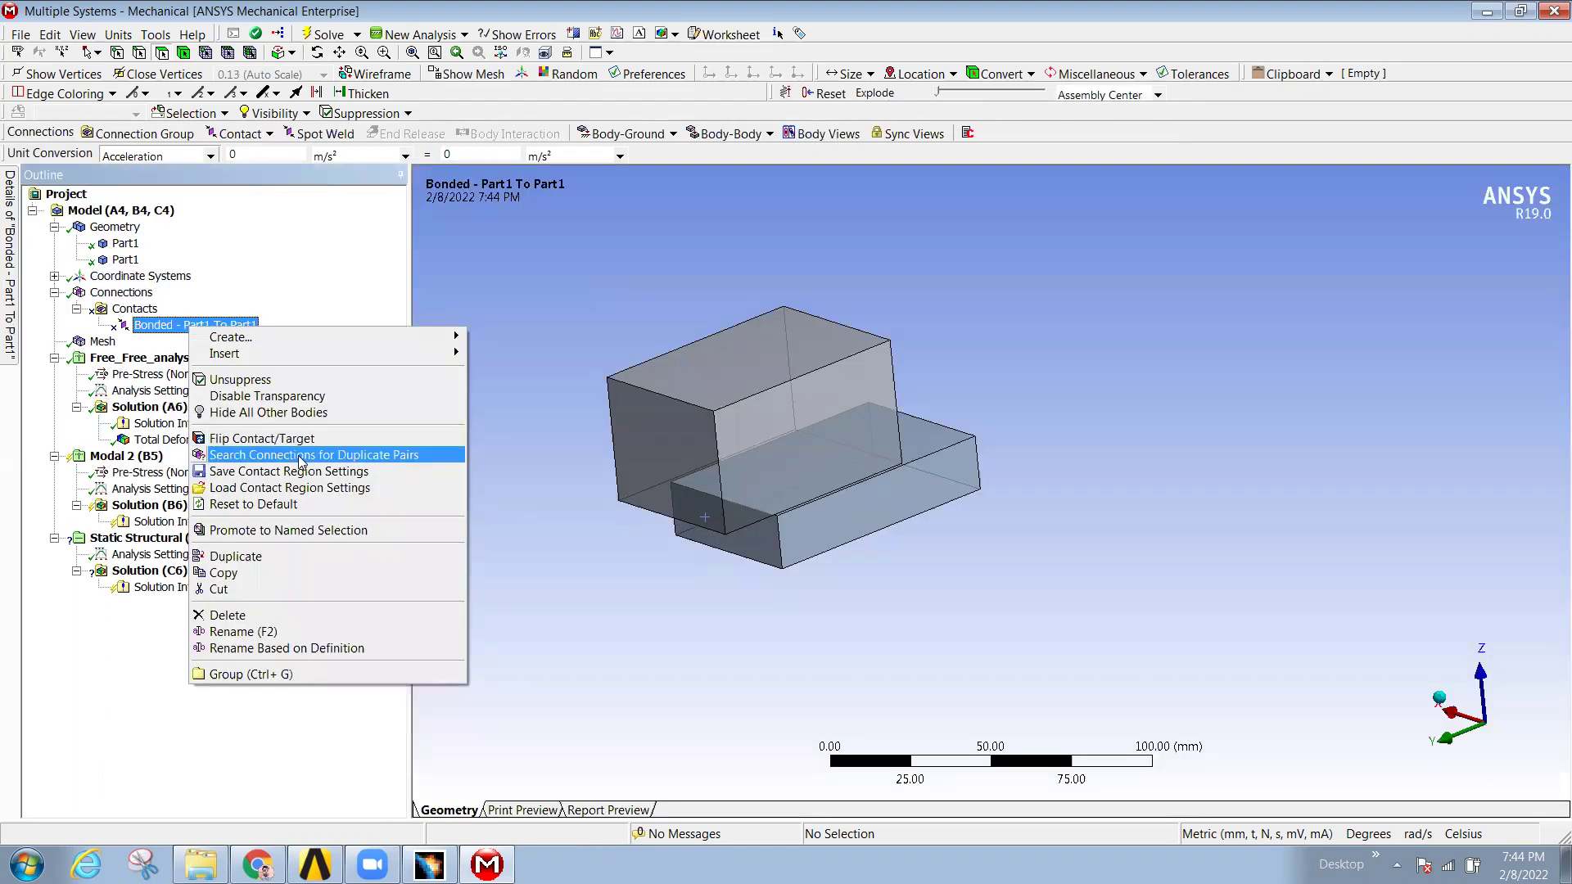
click(282, 380)
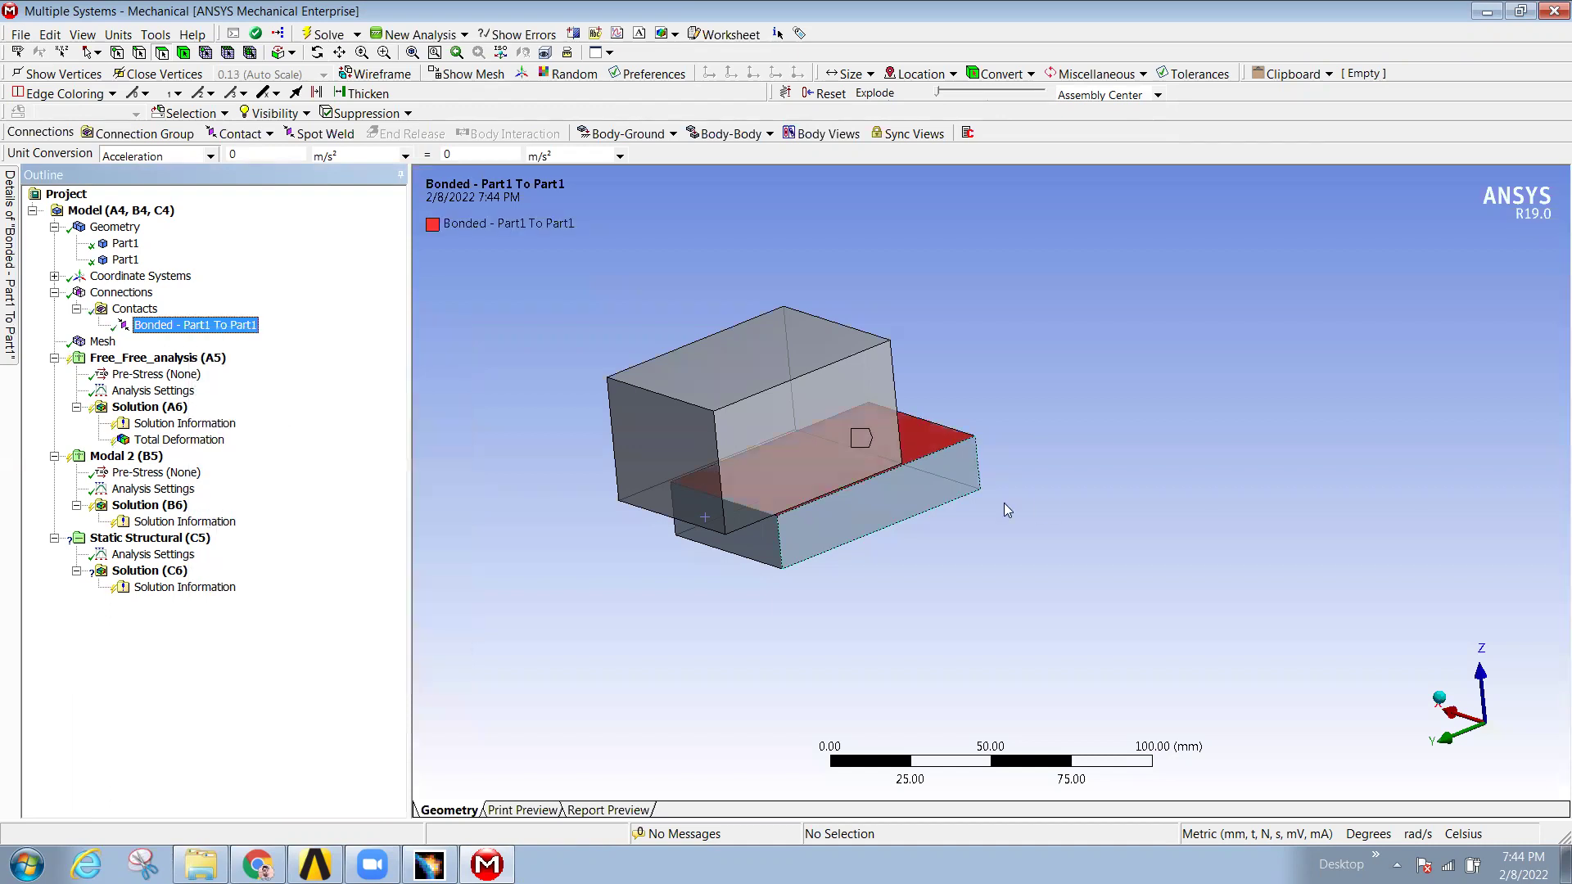
- Solve the Free_Free_analysis again with the bonded contact active and dock the floating Tabular Data and Graph windows
click(149, 407)
right_click(160, 414)
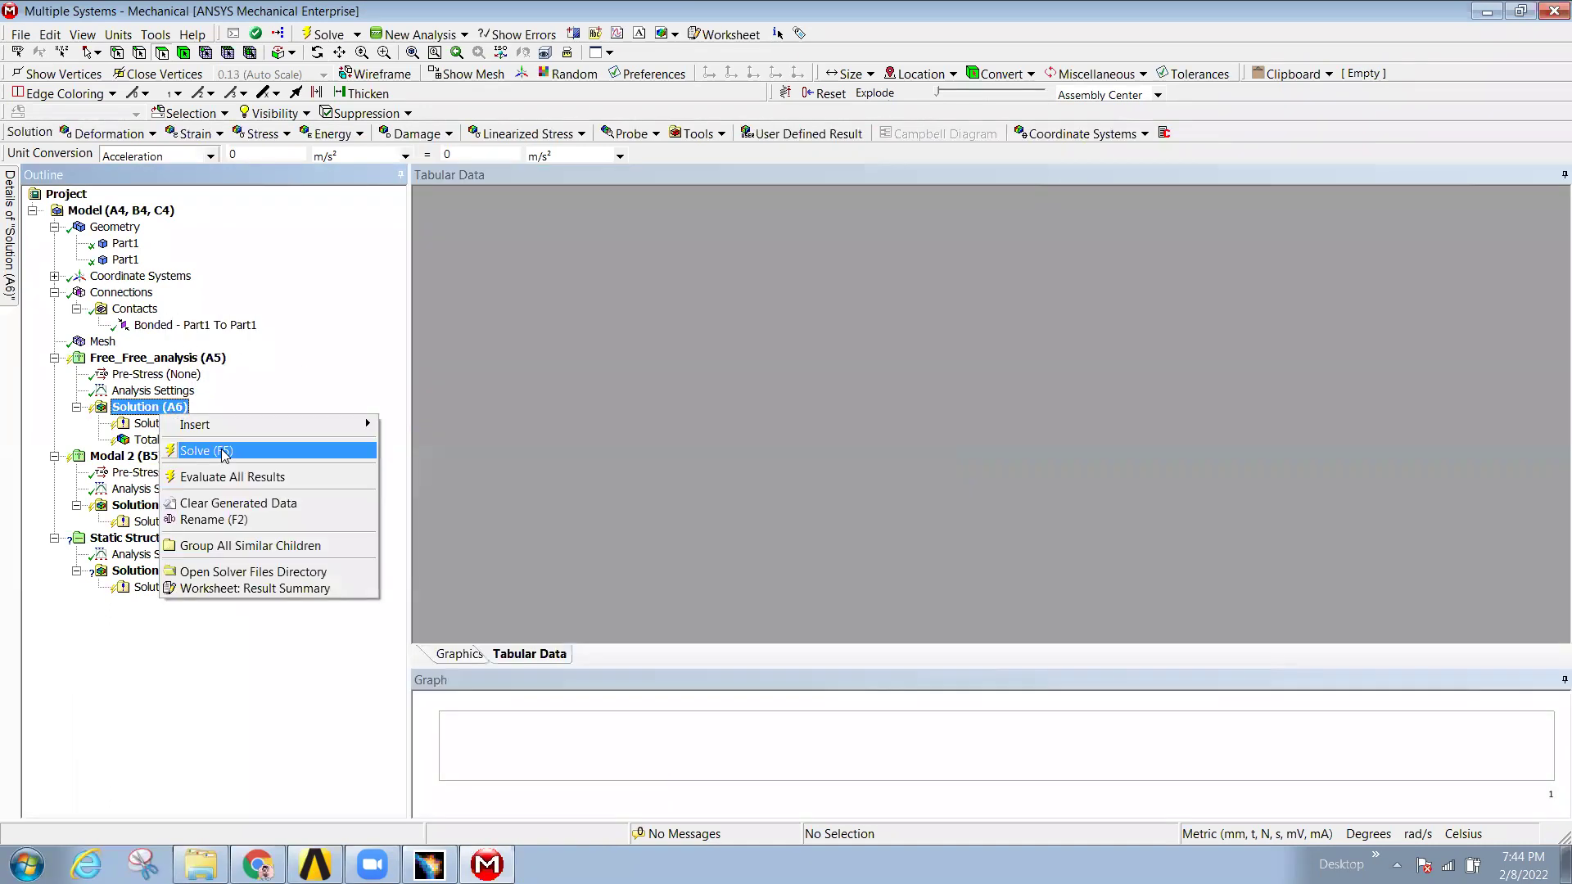
click(223, 453)
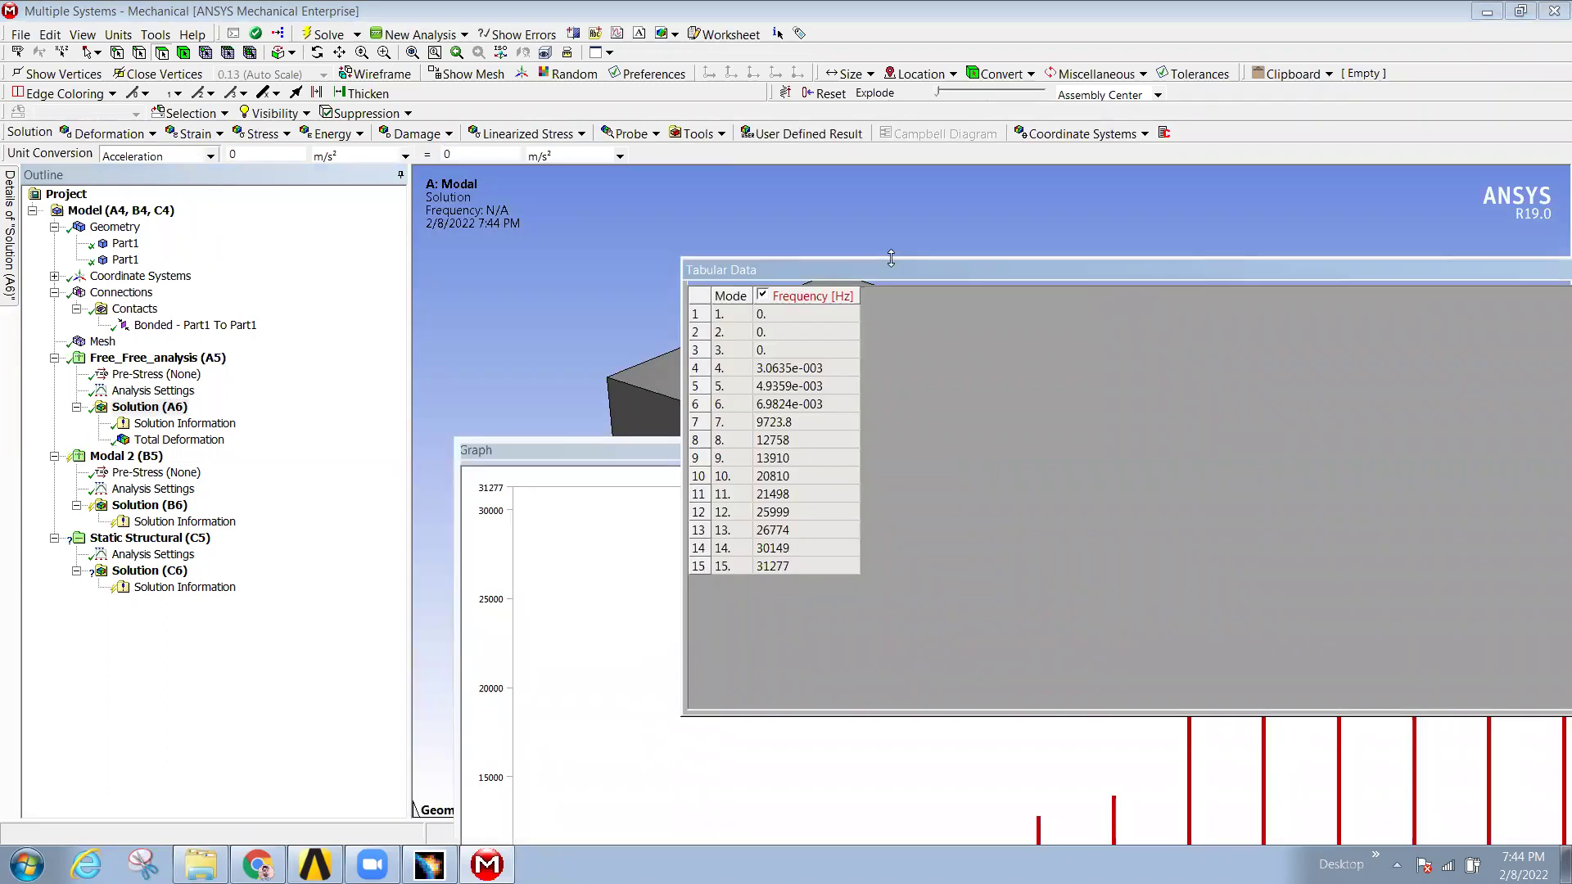
drag(898, 267, 862, 316)
drag(847, 454, 844, 453)
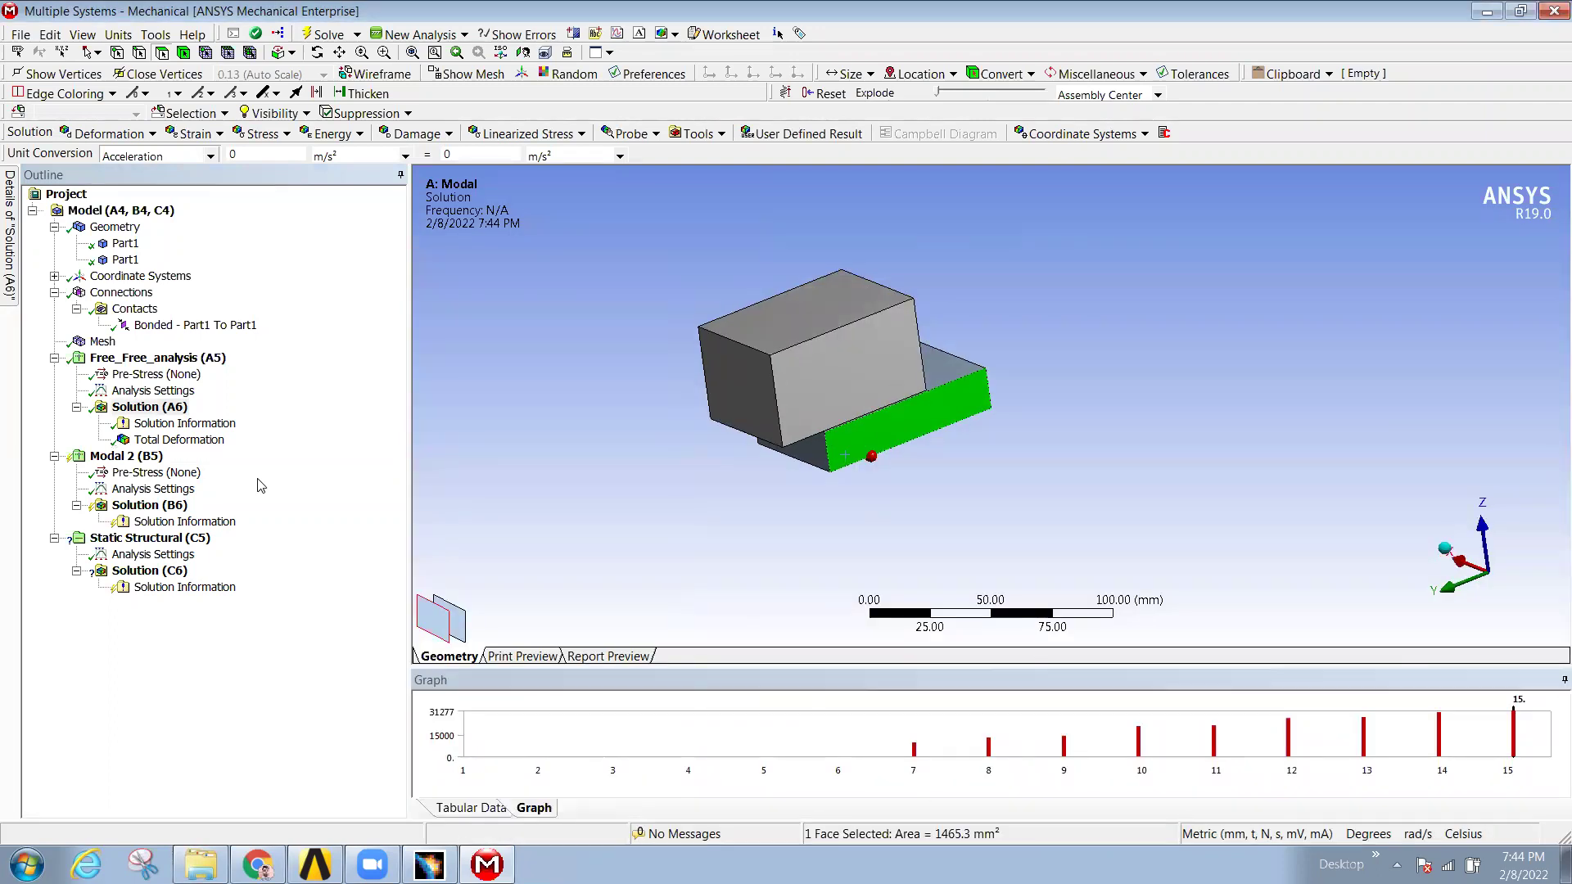
- Animate the Total Deformation result of the Free_Free_analysis and watch the two blocks' motion from several angles
click(201, 442)
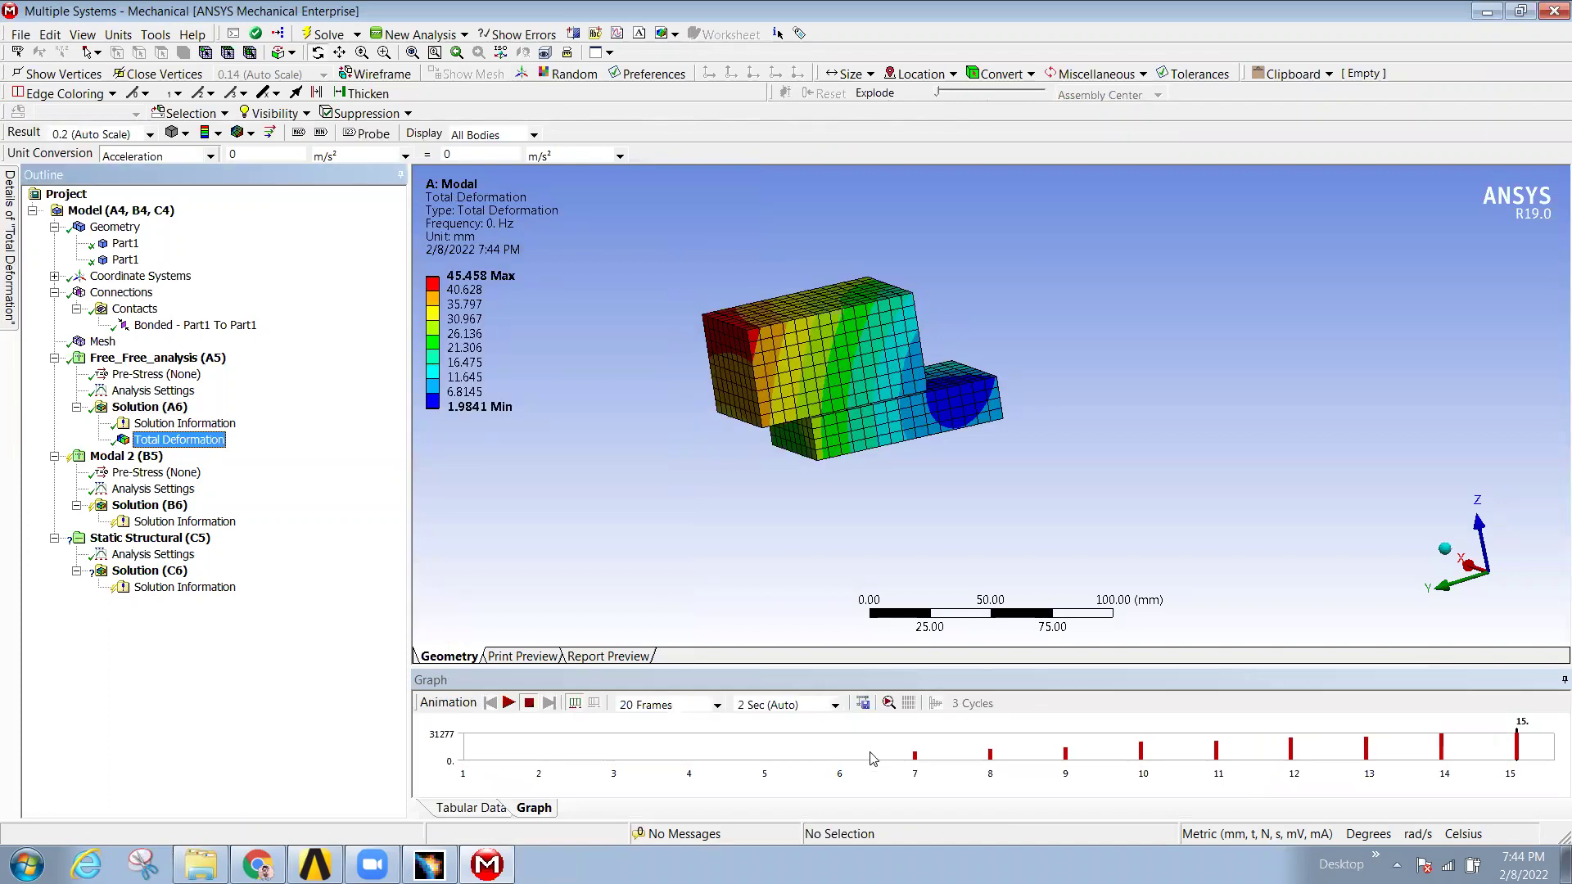
click(509, 703)
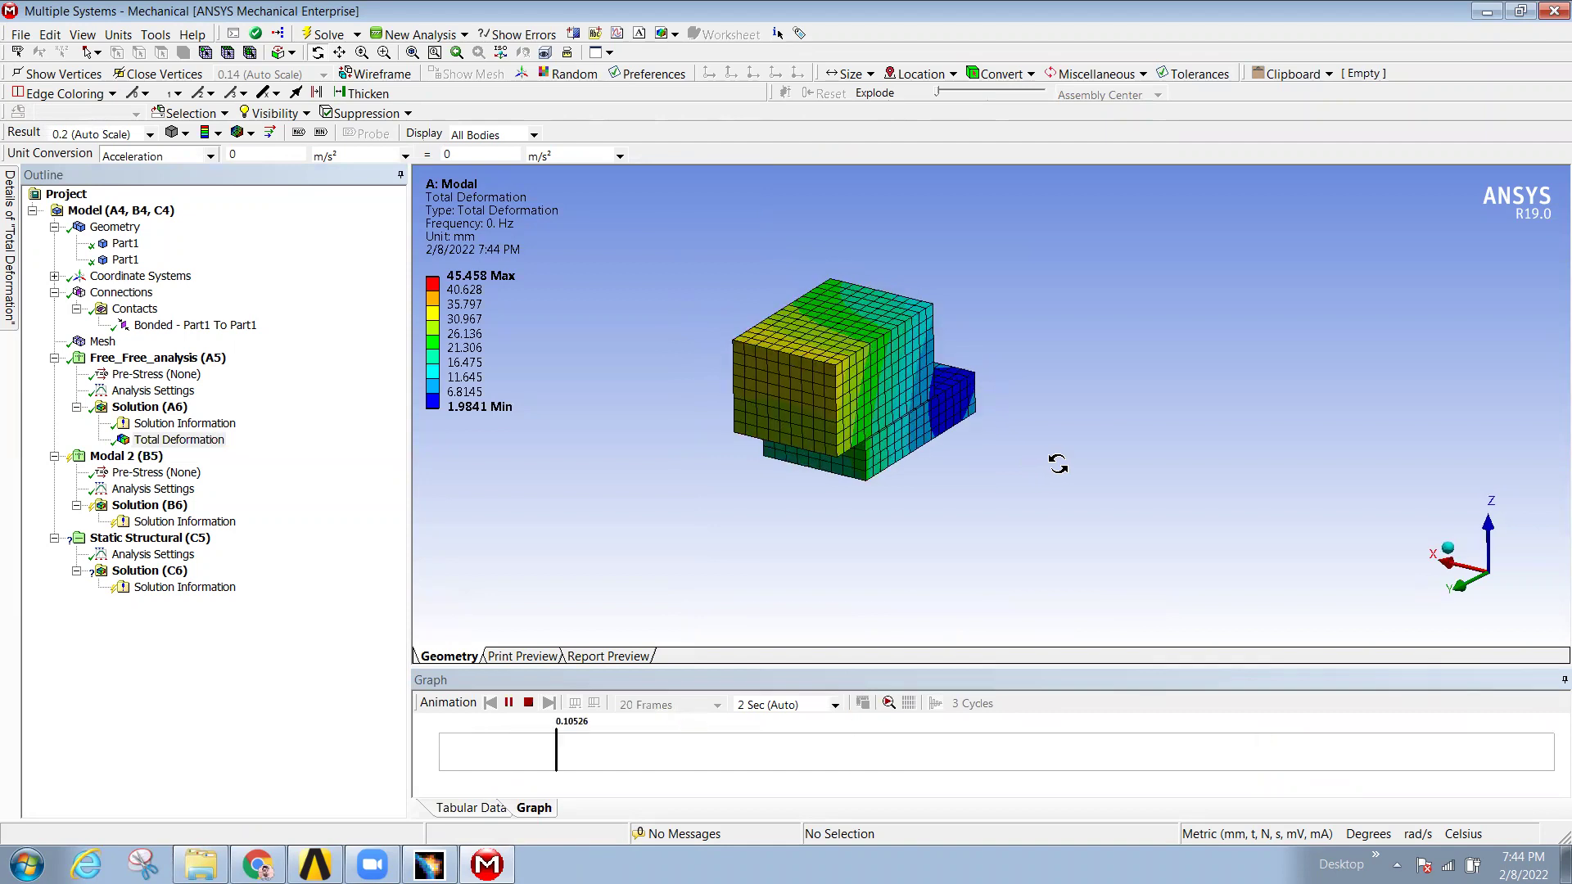
drag(999, 457, 966, 451)
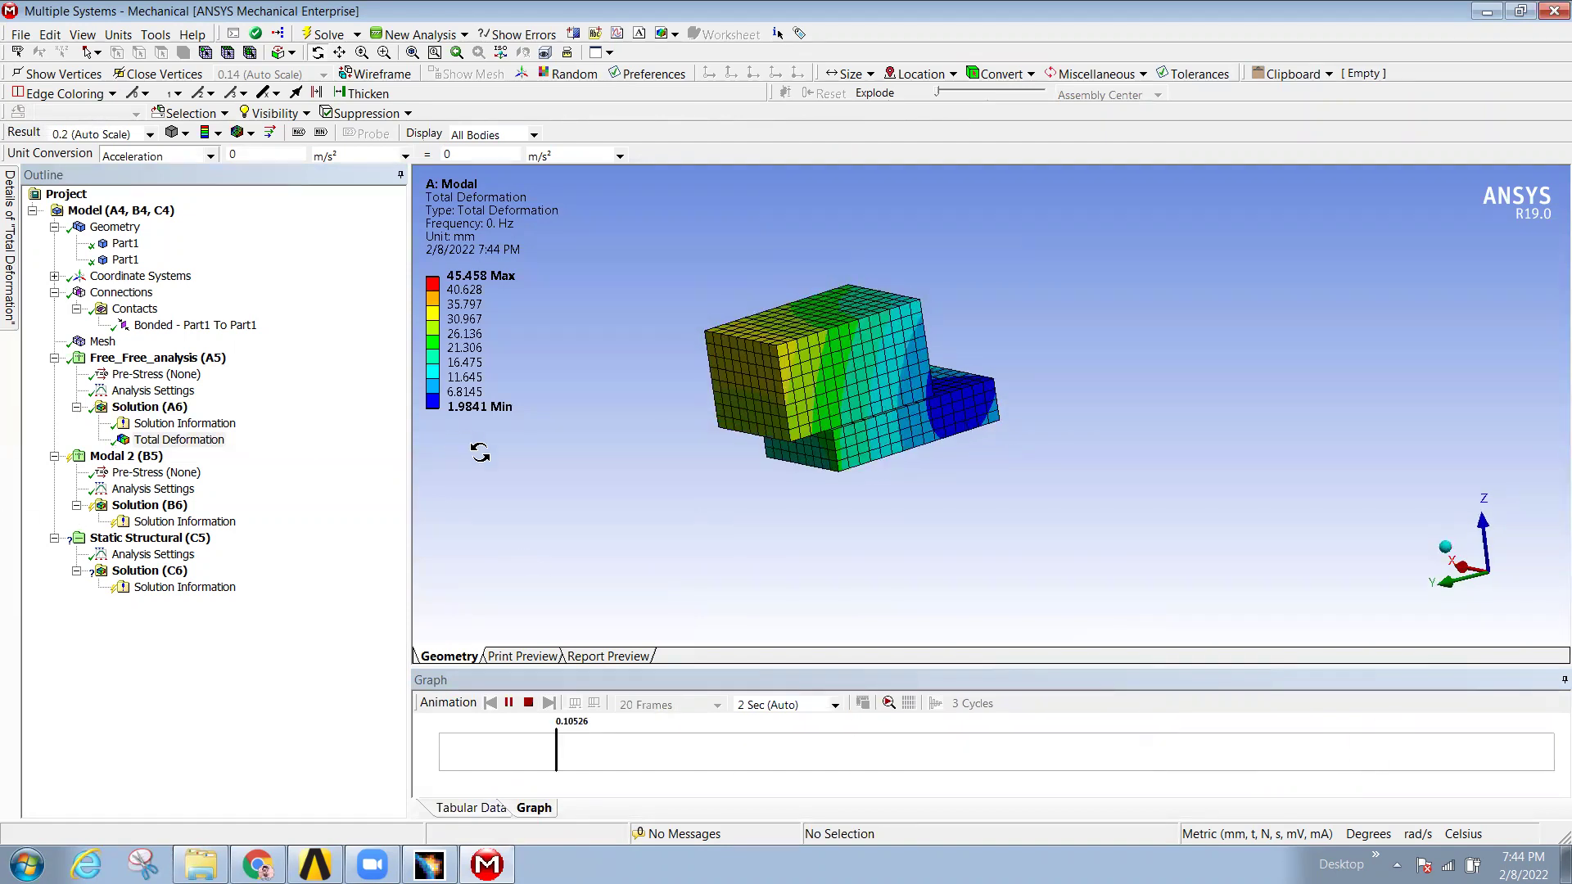
drag(832, 420, 737, 422)
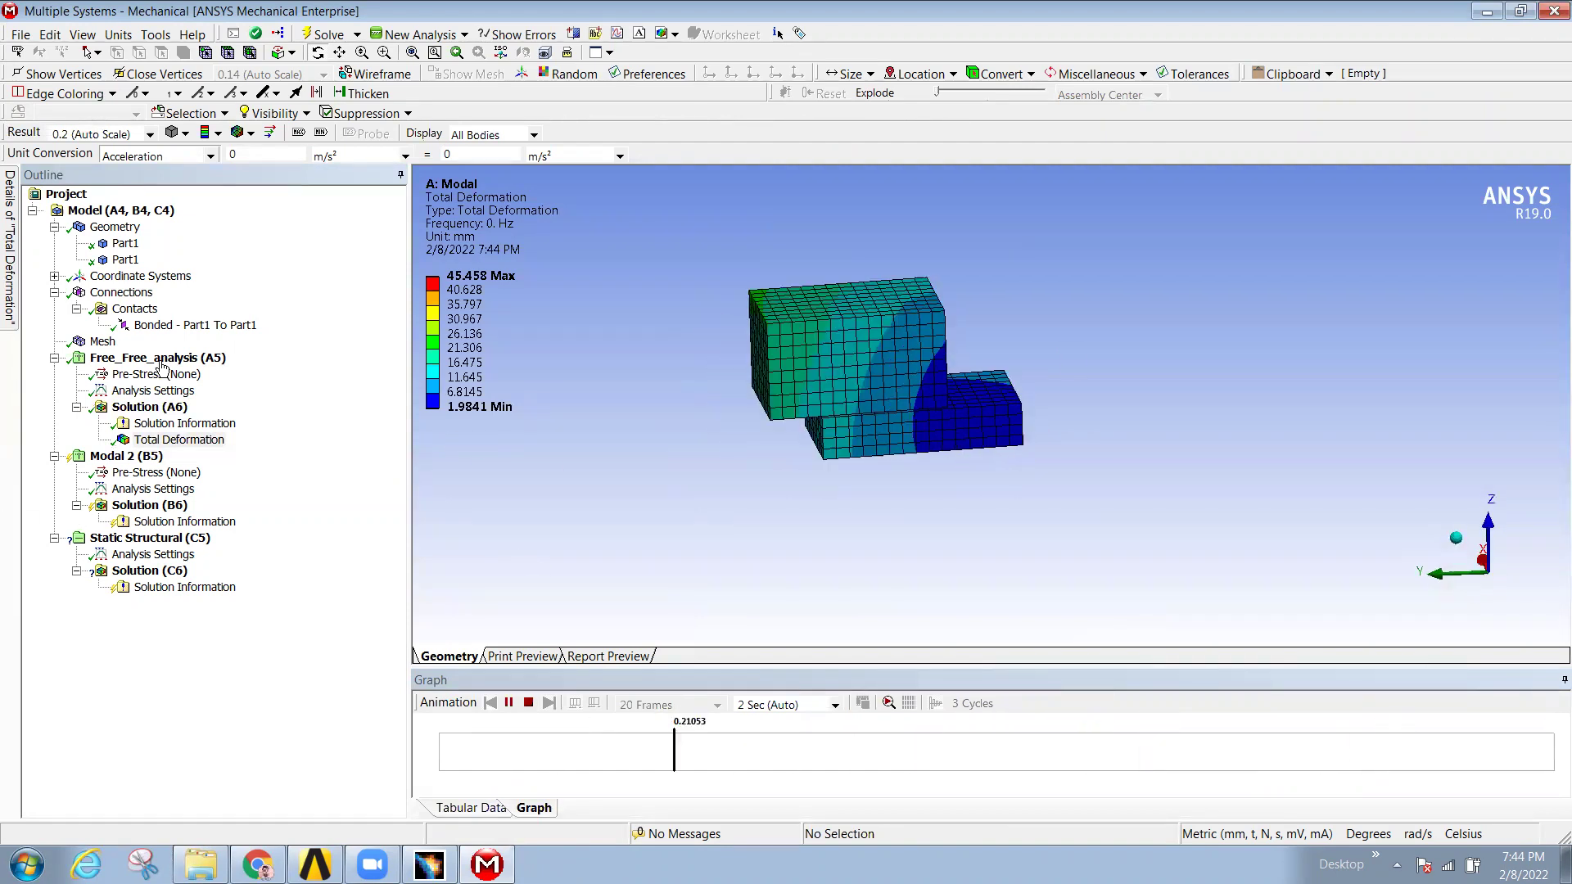
- Open the analysis settings of Modal 2 and pin both the Details and Outline panes open
click(149, 457)
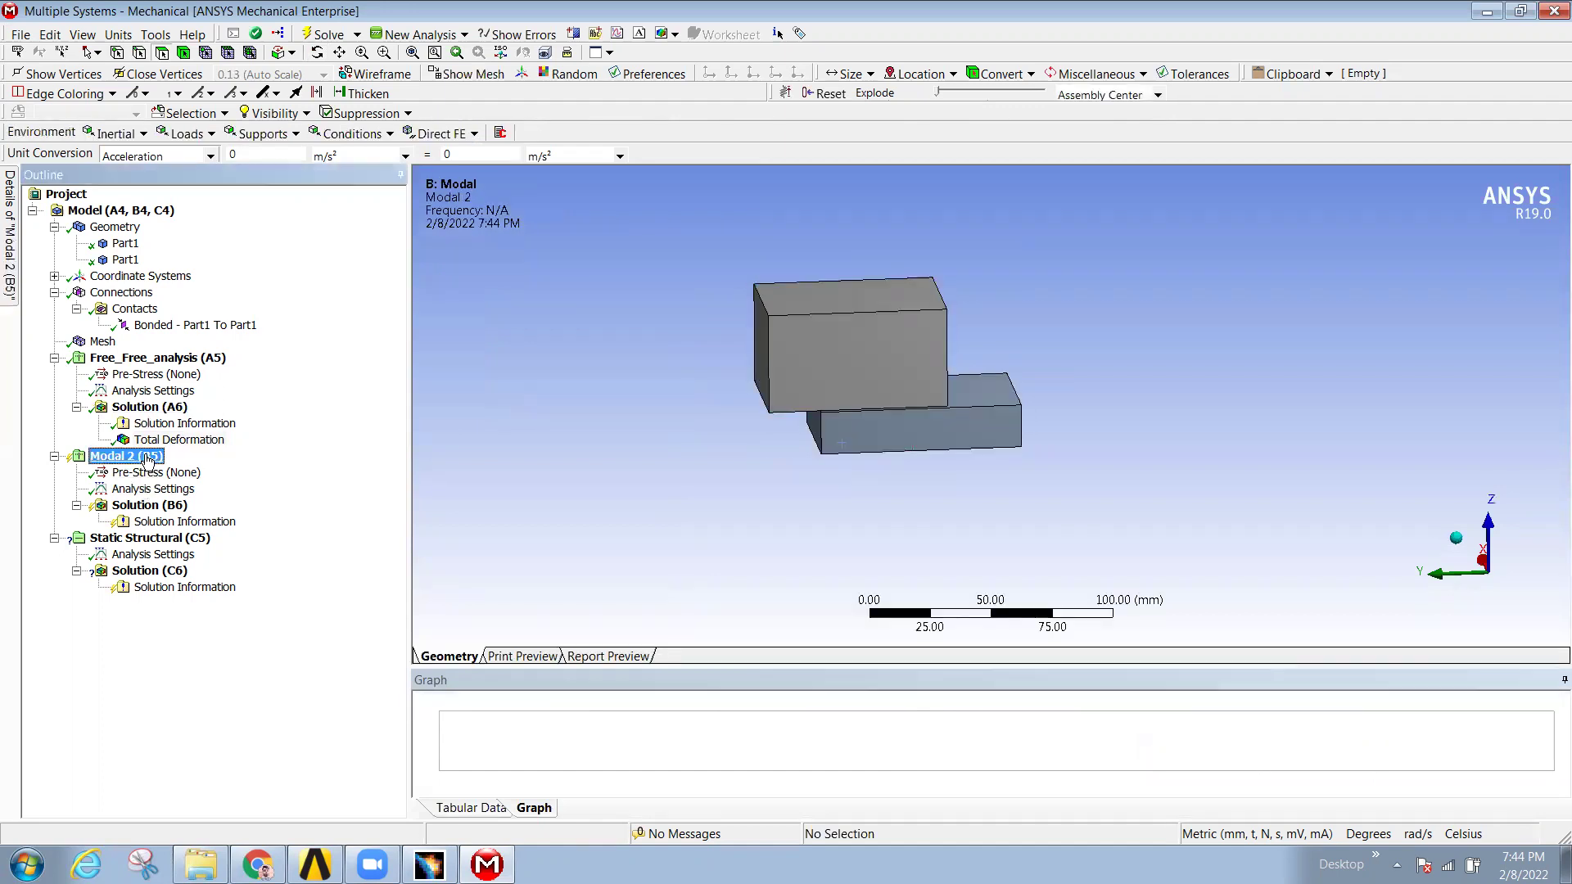
click(153, 490)
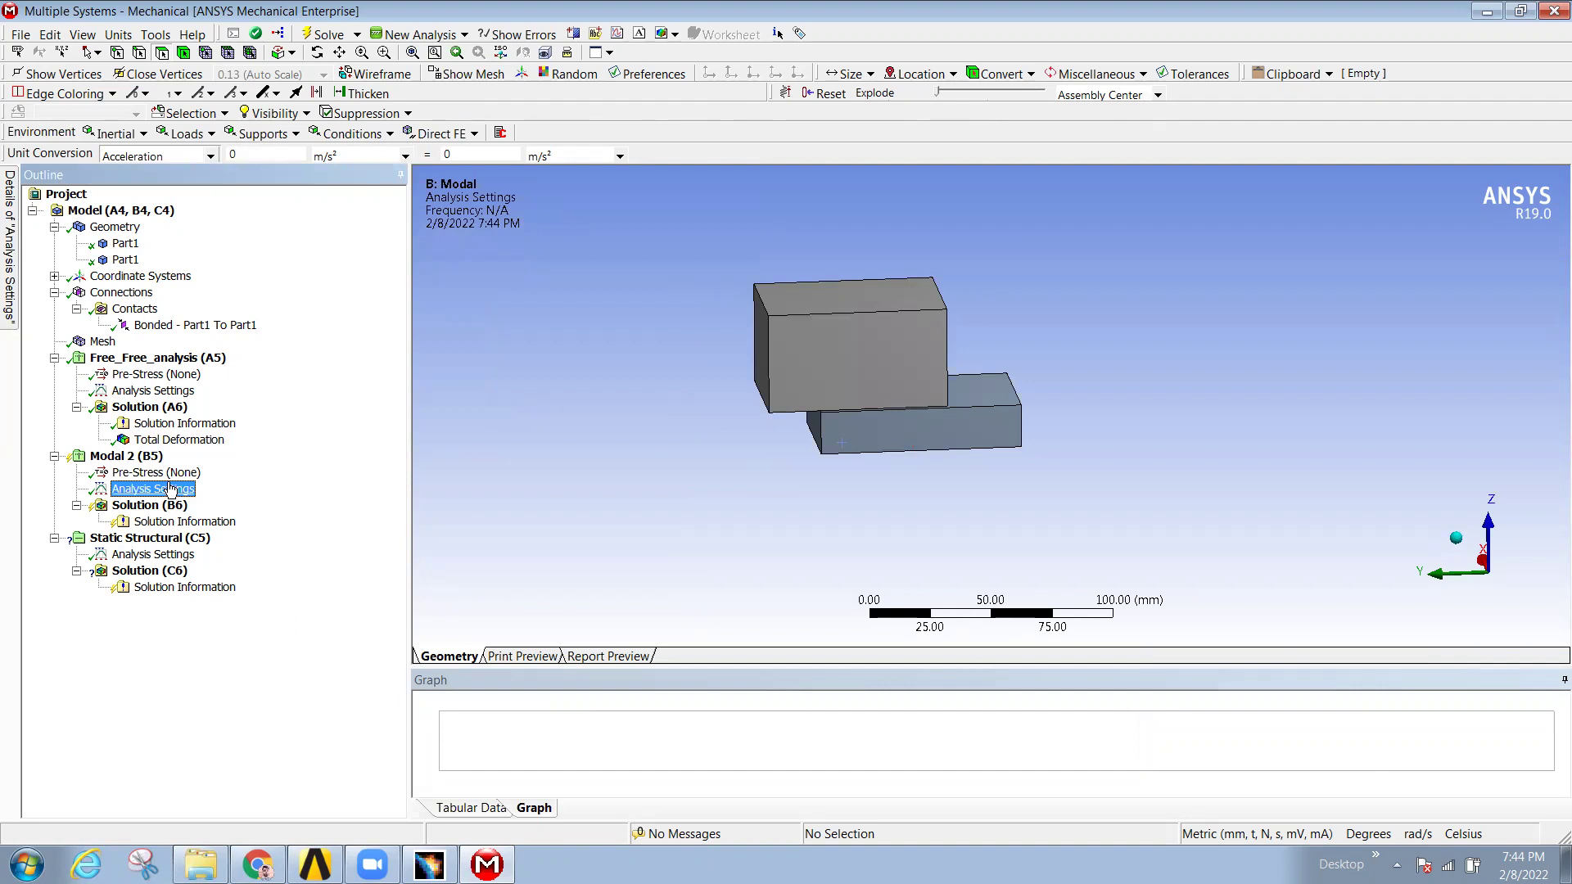
click(401, 176)
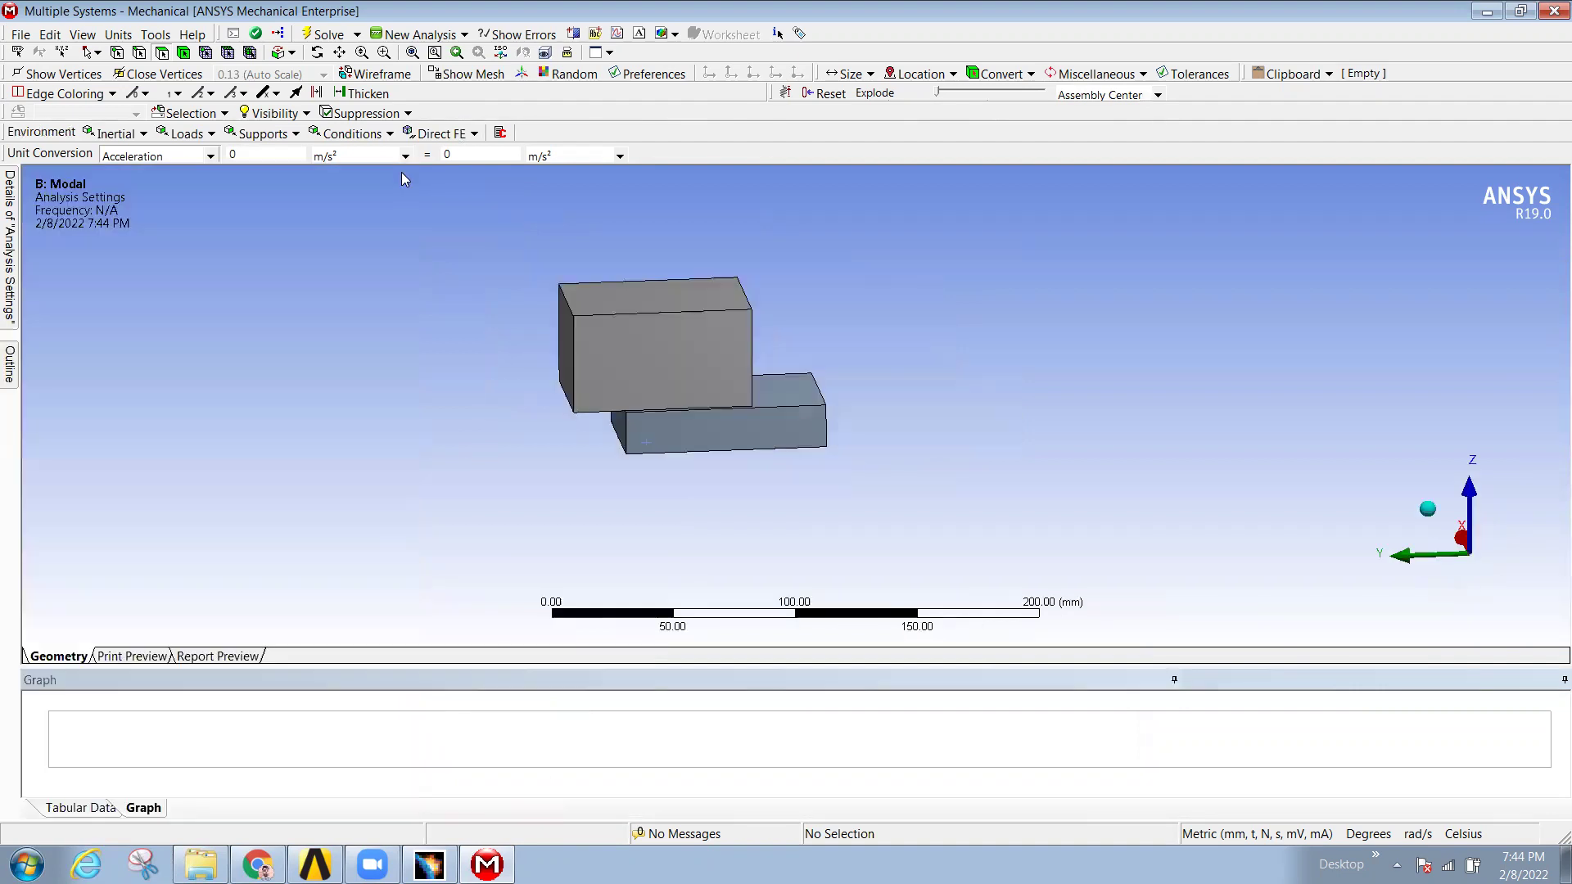
click(7, 205)
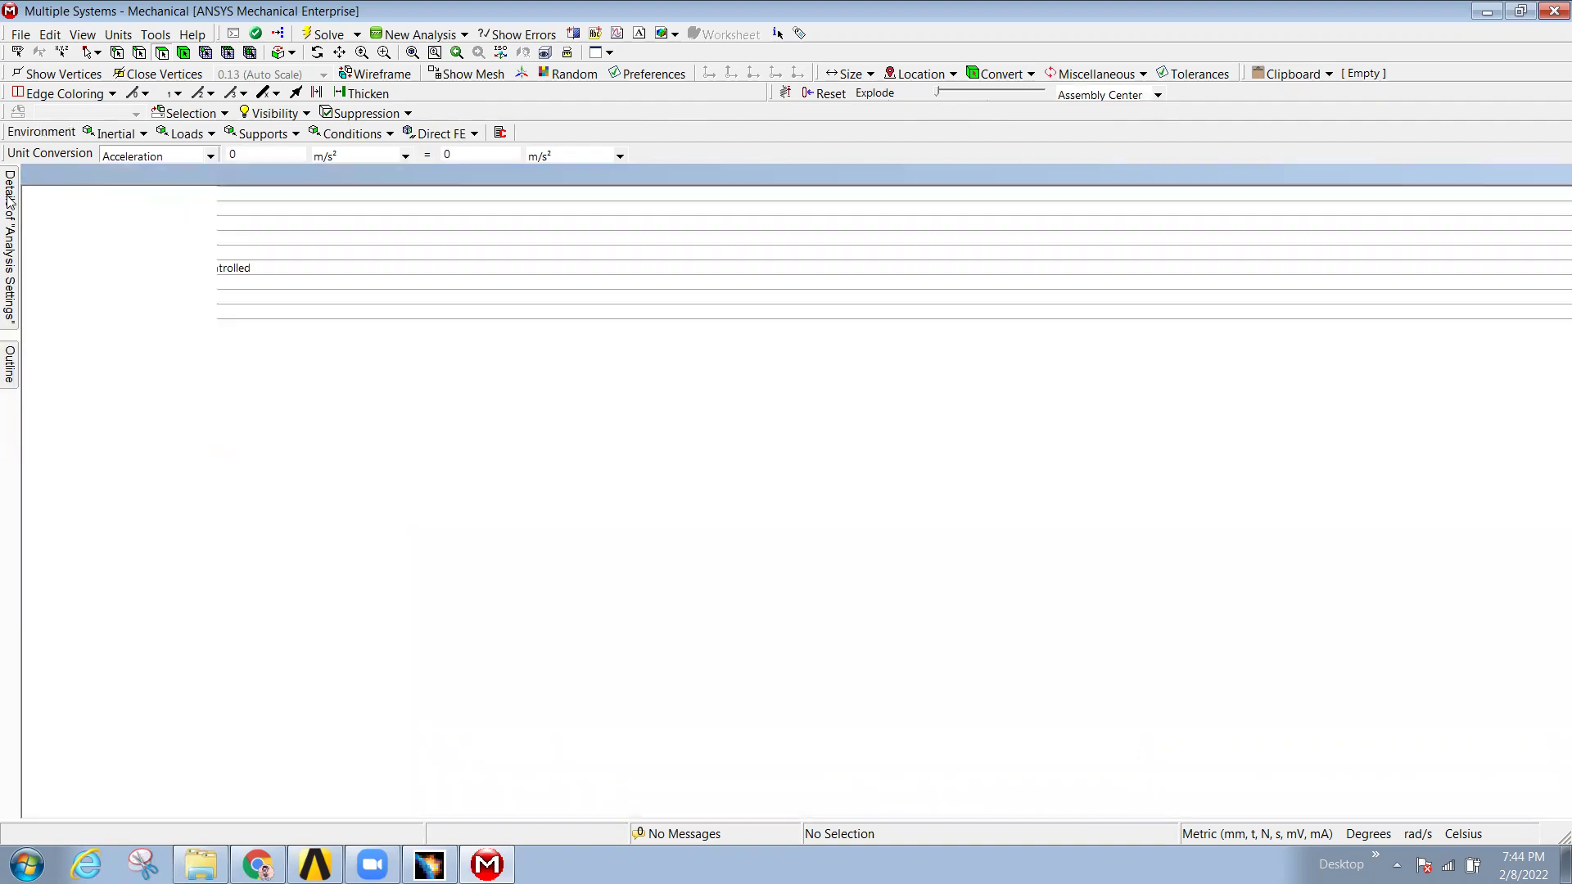
click(1550, 175)
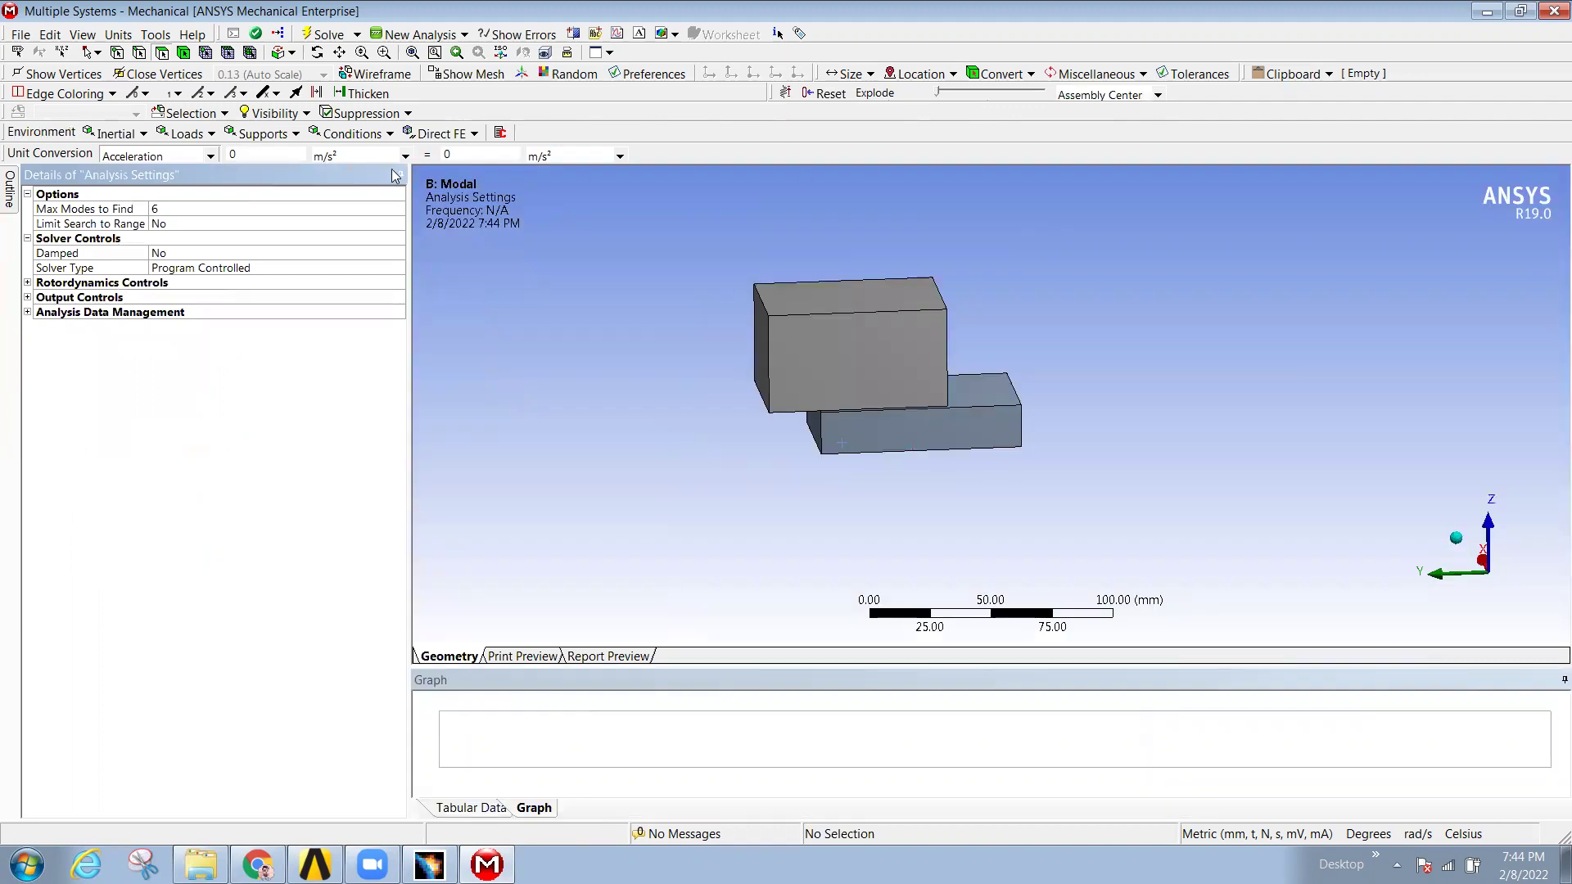
click(8, 193)
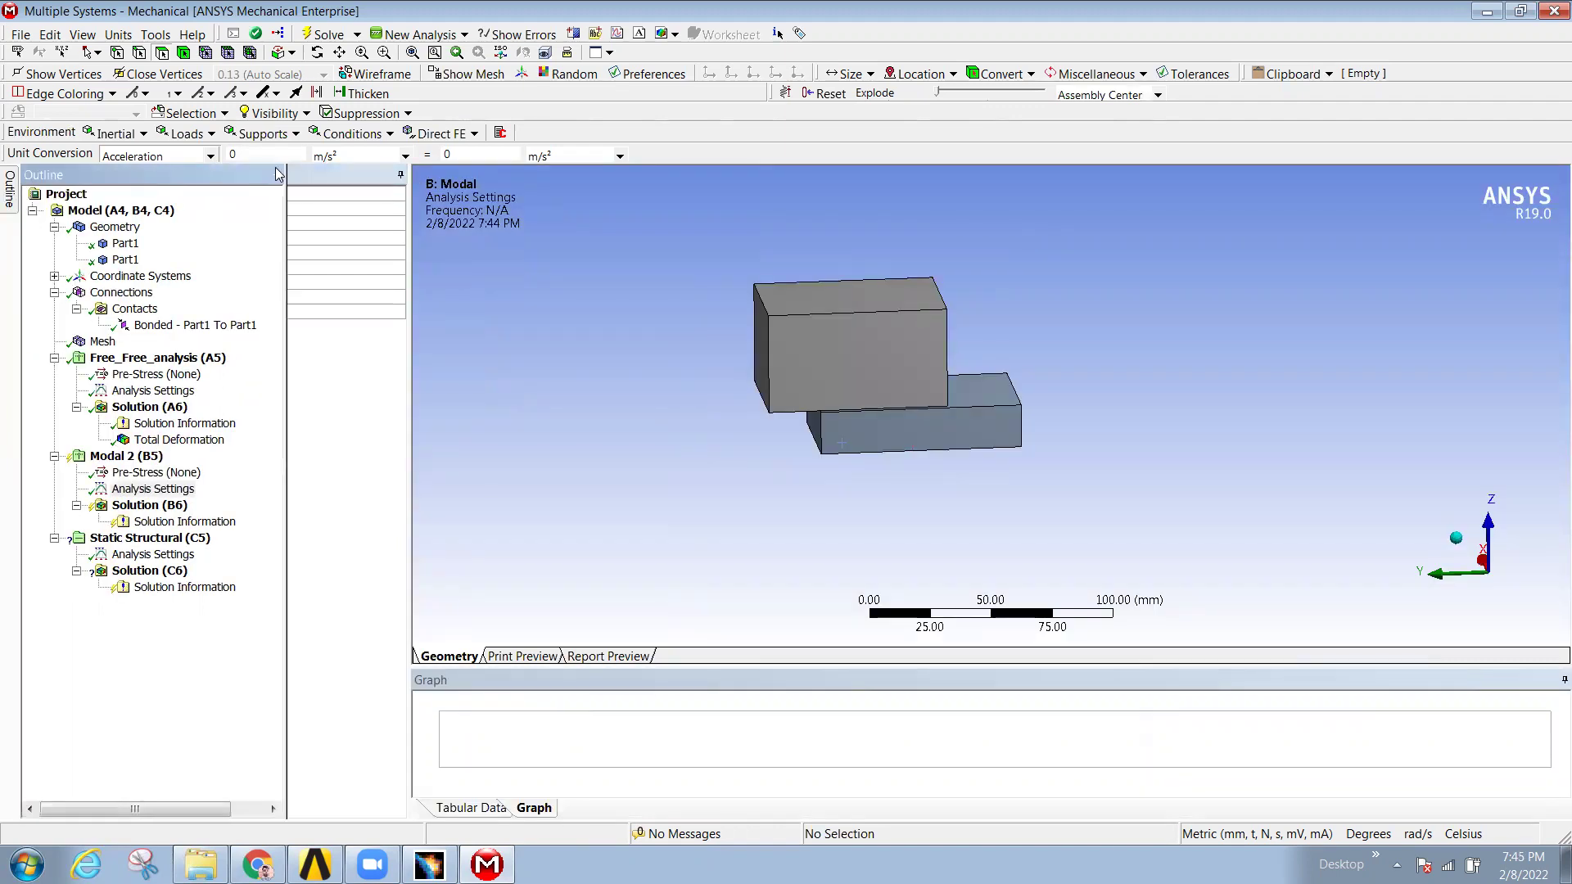
click(277, 175)
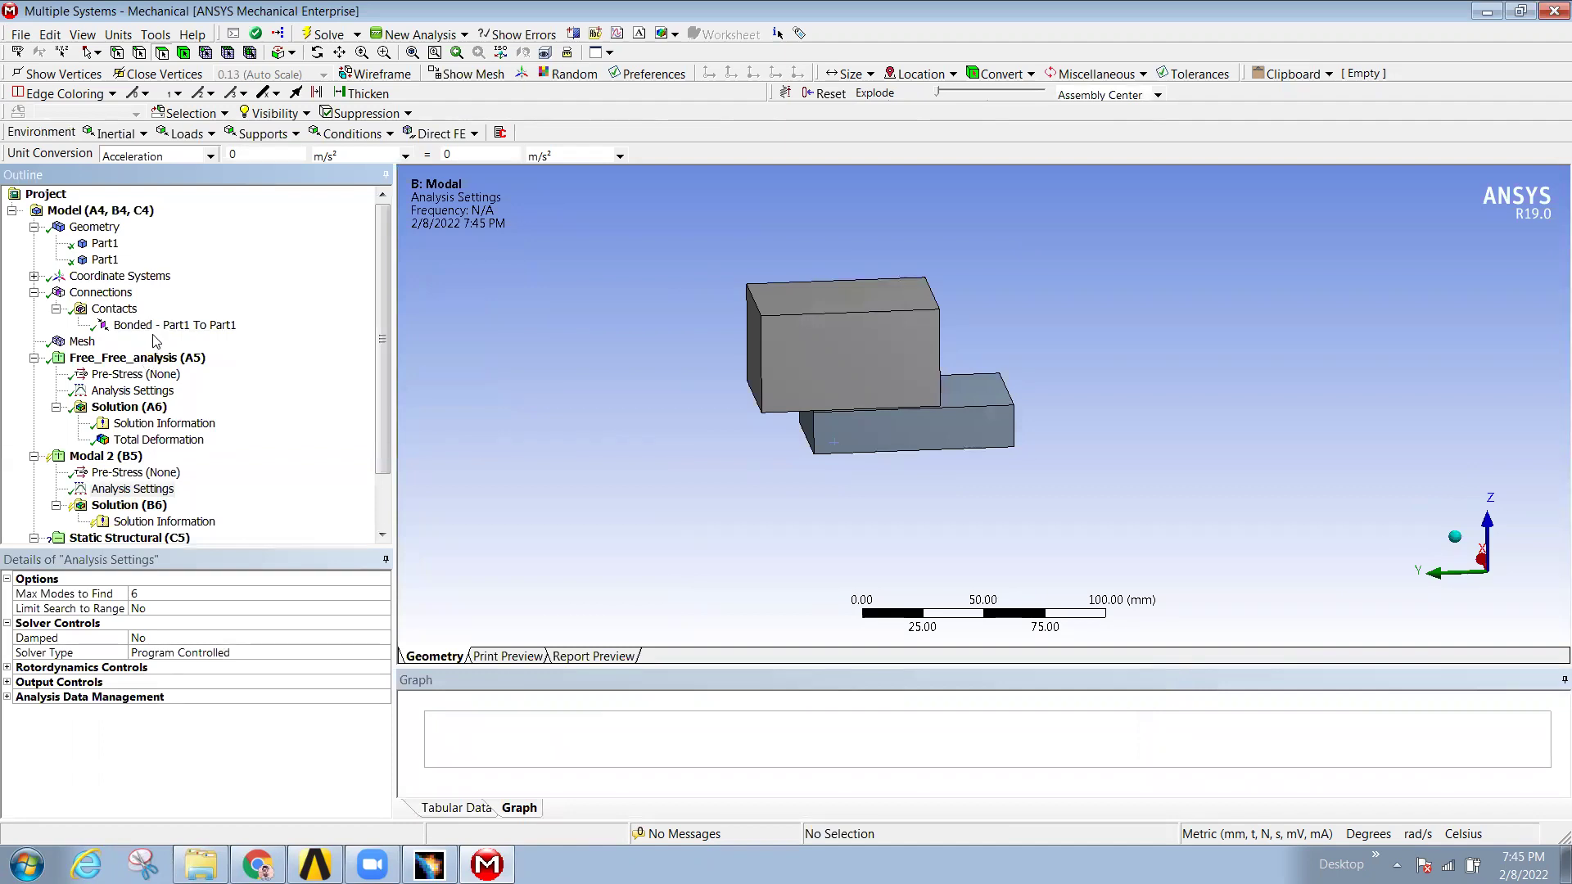
- Set the maximum number of modes to find to 12 in the Modal 2 analysis settings
click(131, 489)
click(159, 597)
text(12)
key(Return)
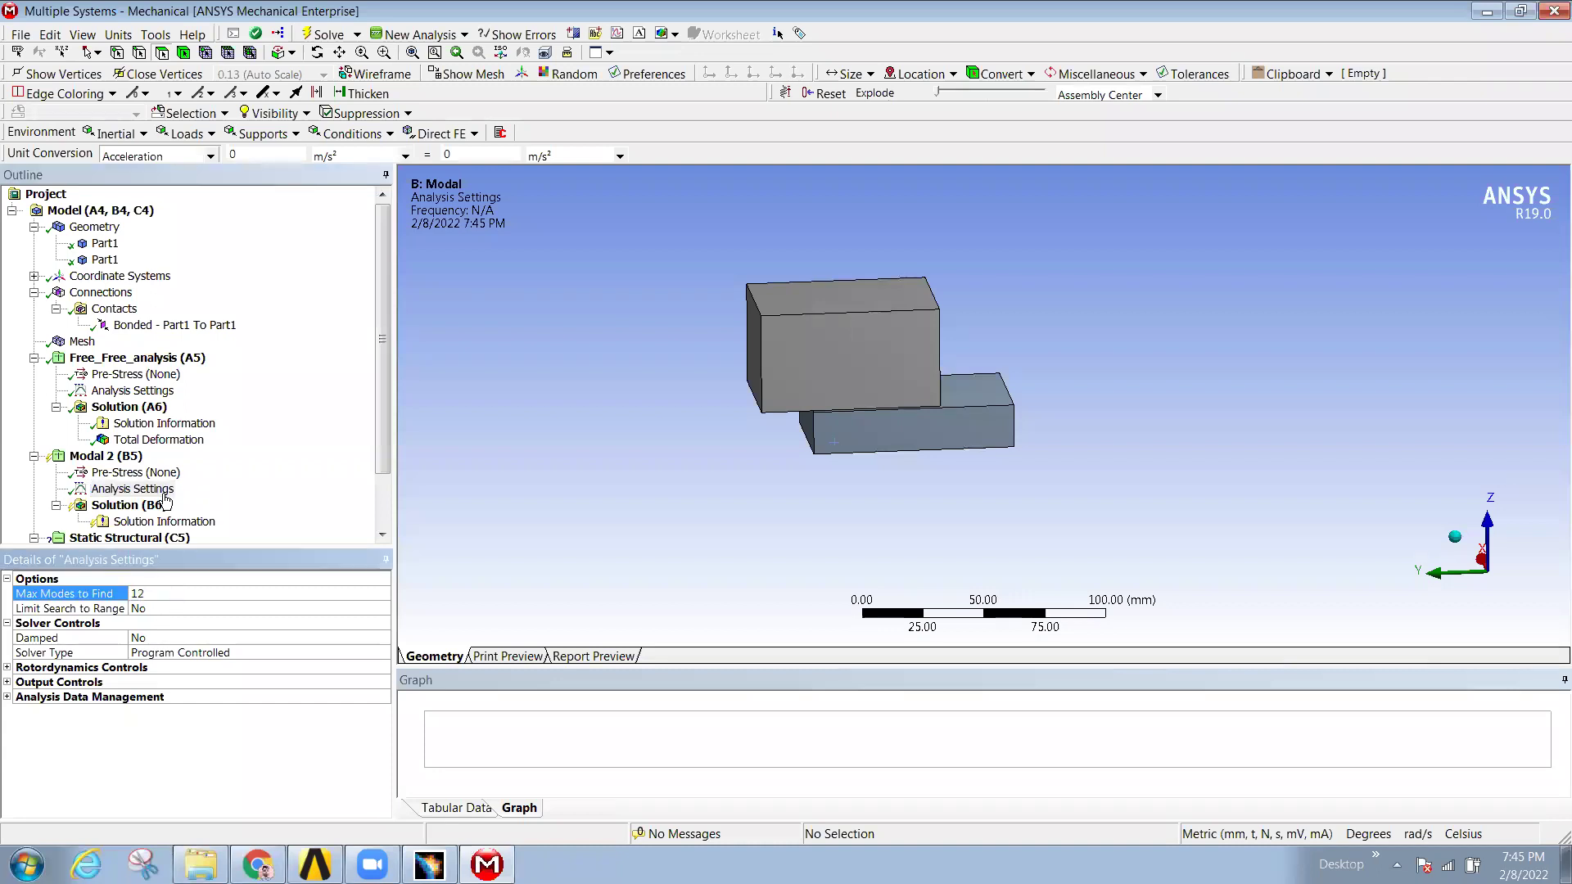
- Insert a Total Deformation result in the Modal 2 solution and solve it
click(308, 493)
scroll(308, 493, down, 1)
click(139, 457)
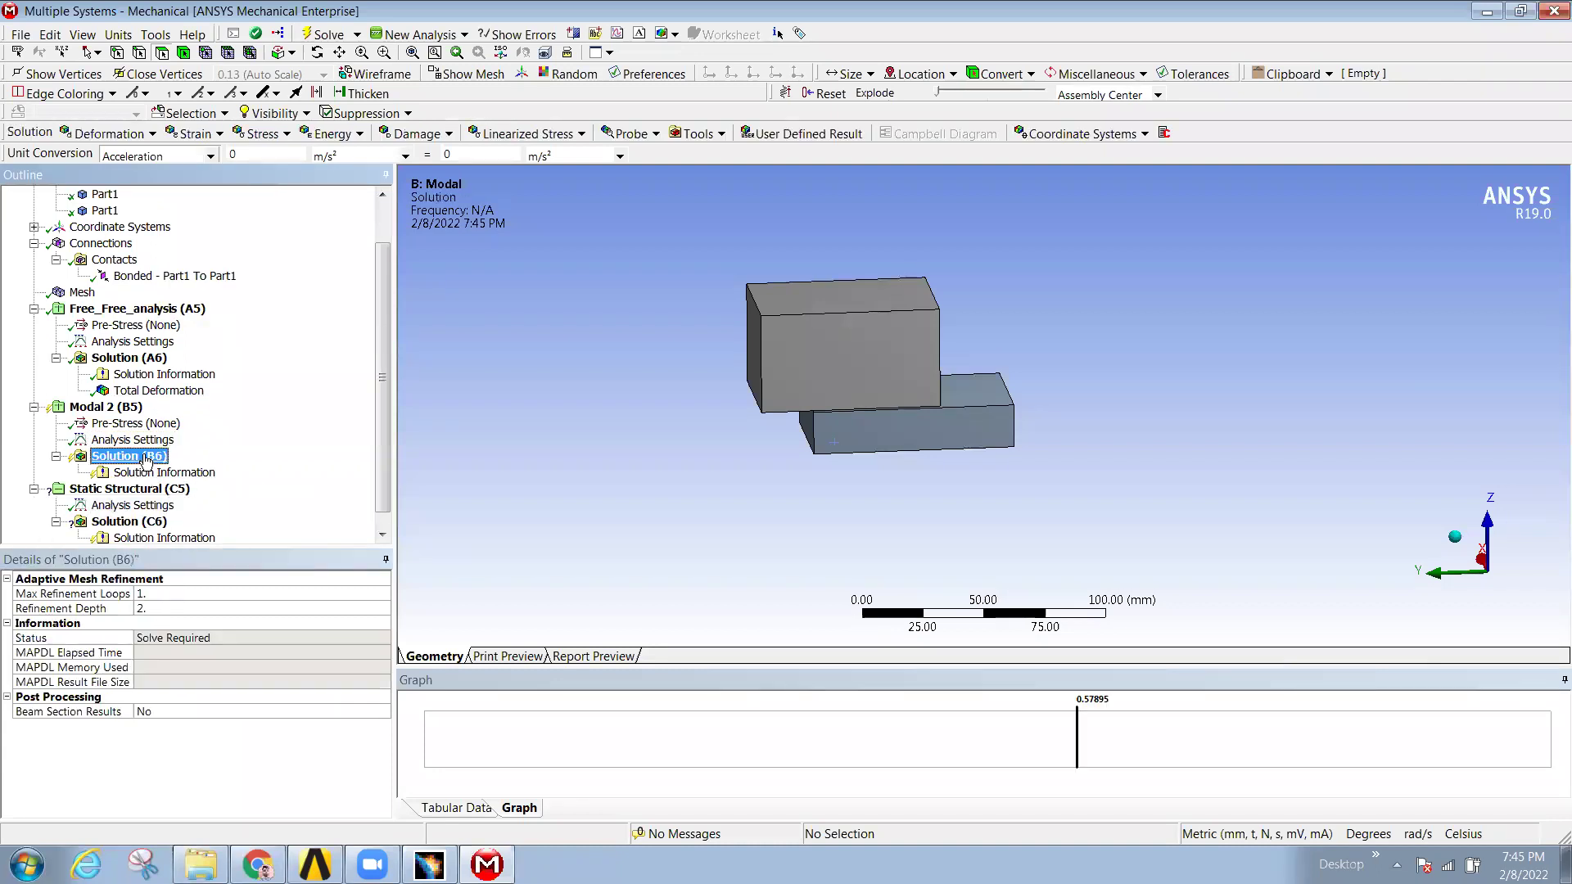
right_click(146, 457)
mouse_move(312, 465)
mouse_move(475, 468)
click(557, 463)
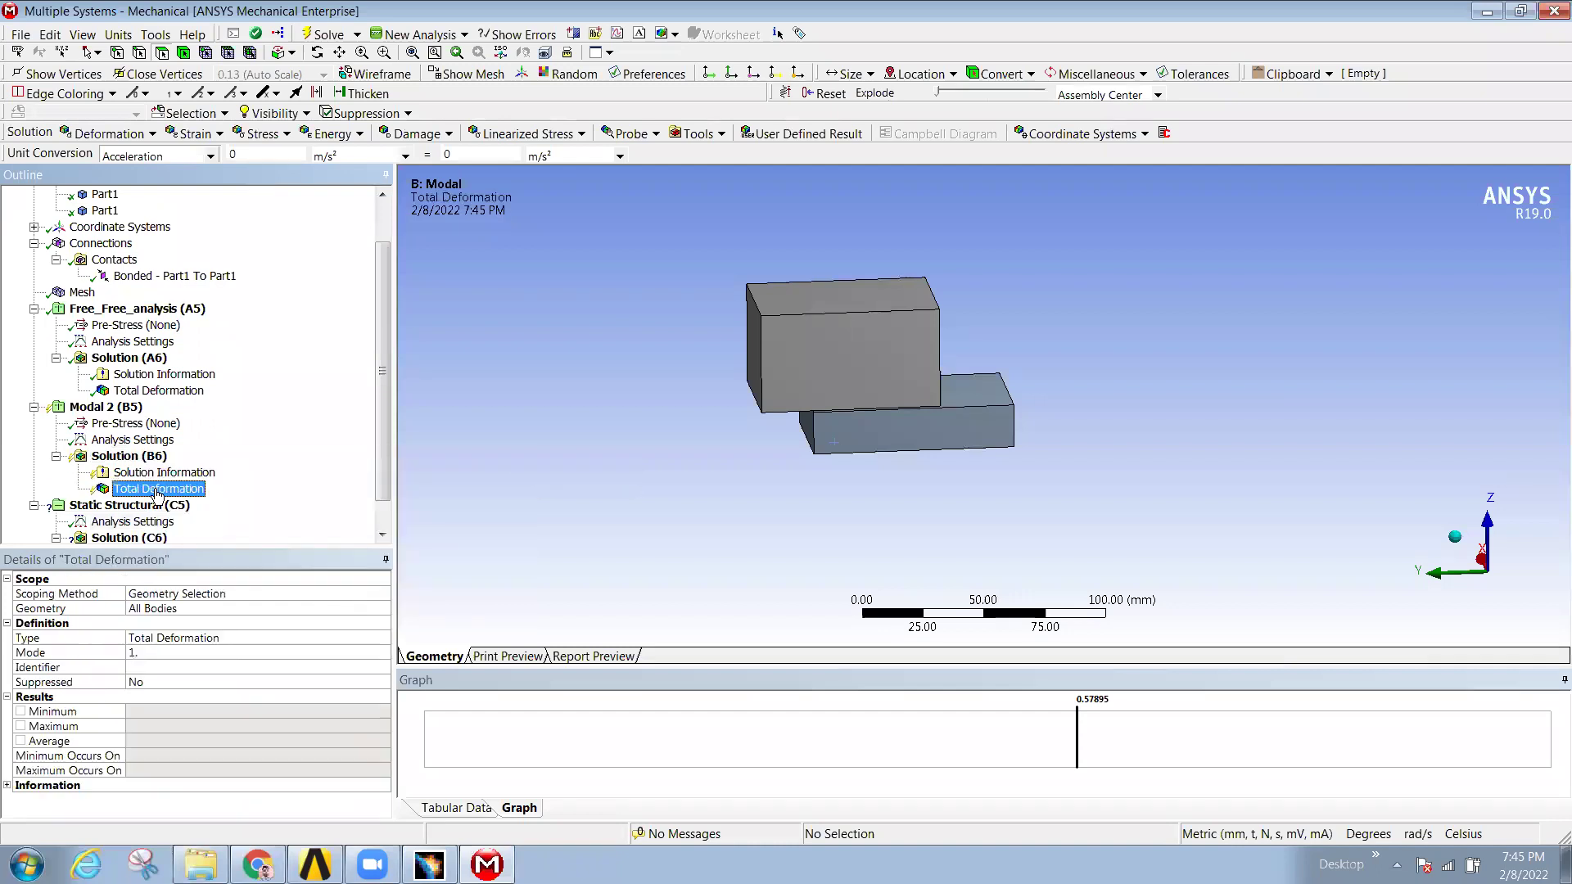
right_click(156, 488)
click(244, 526)
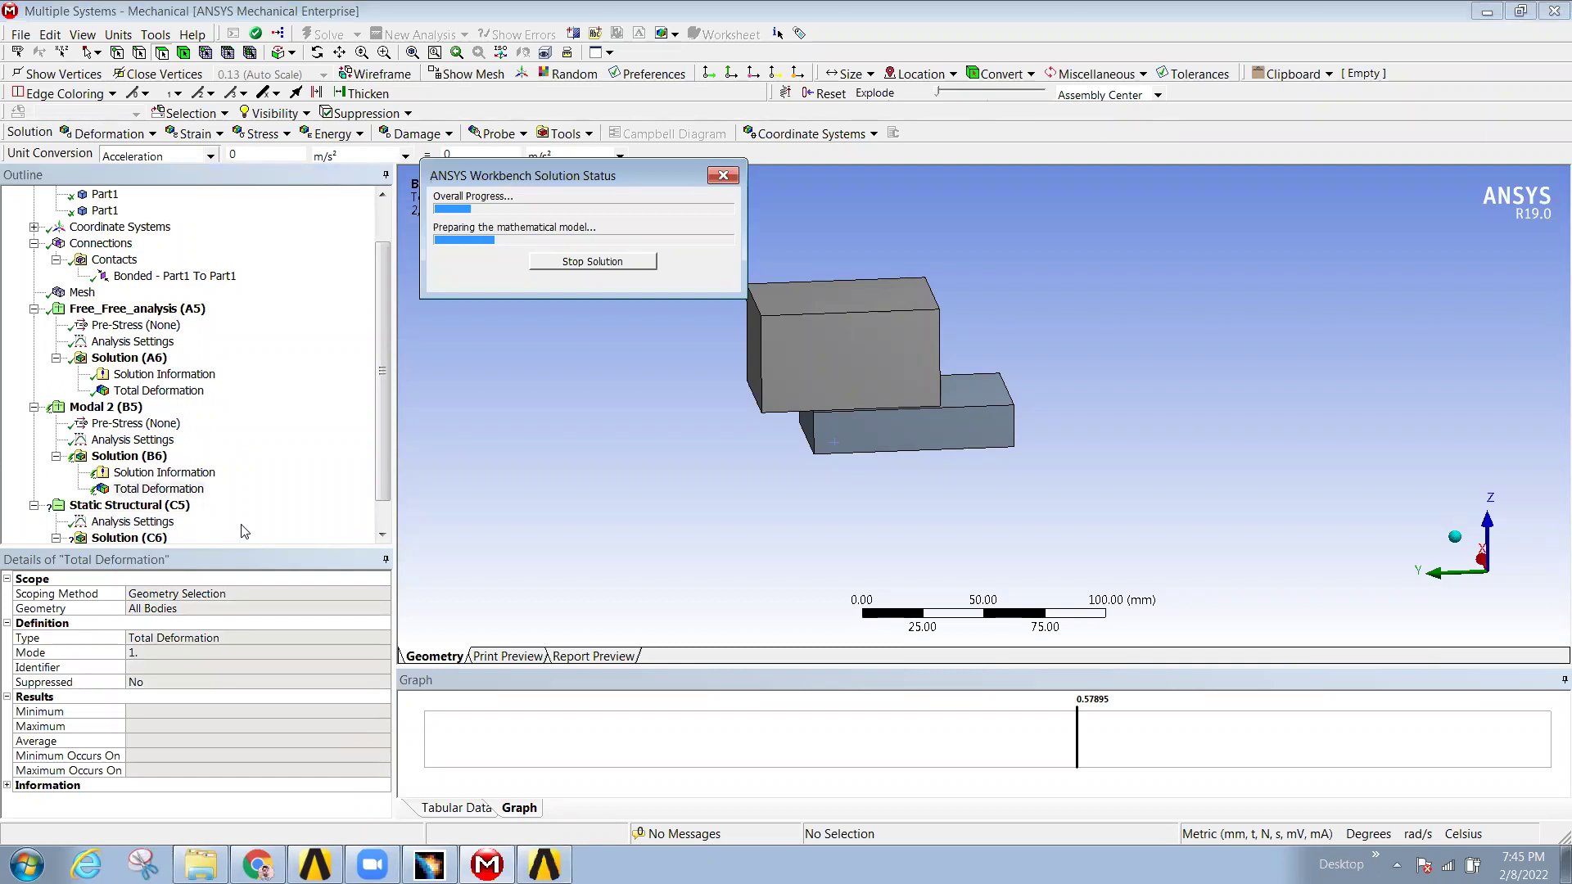
- Reset the window layout to bring back the Graph and Tabular Data windows, and detach Tabular Data slightly from its place
click(1563, 680)
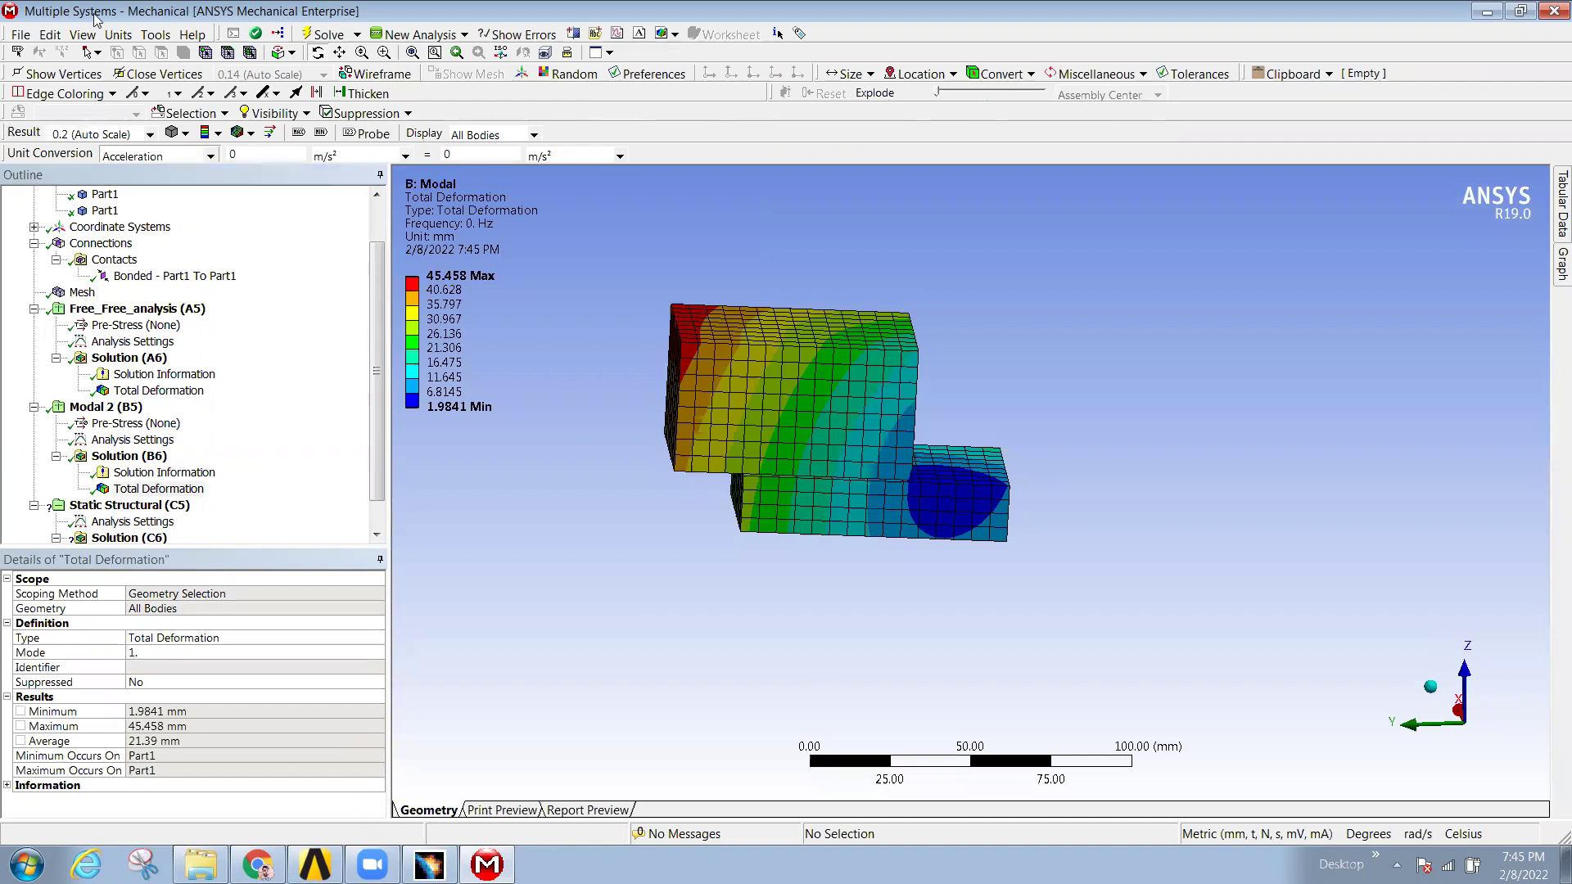
click(84, 36)
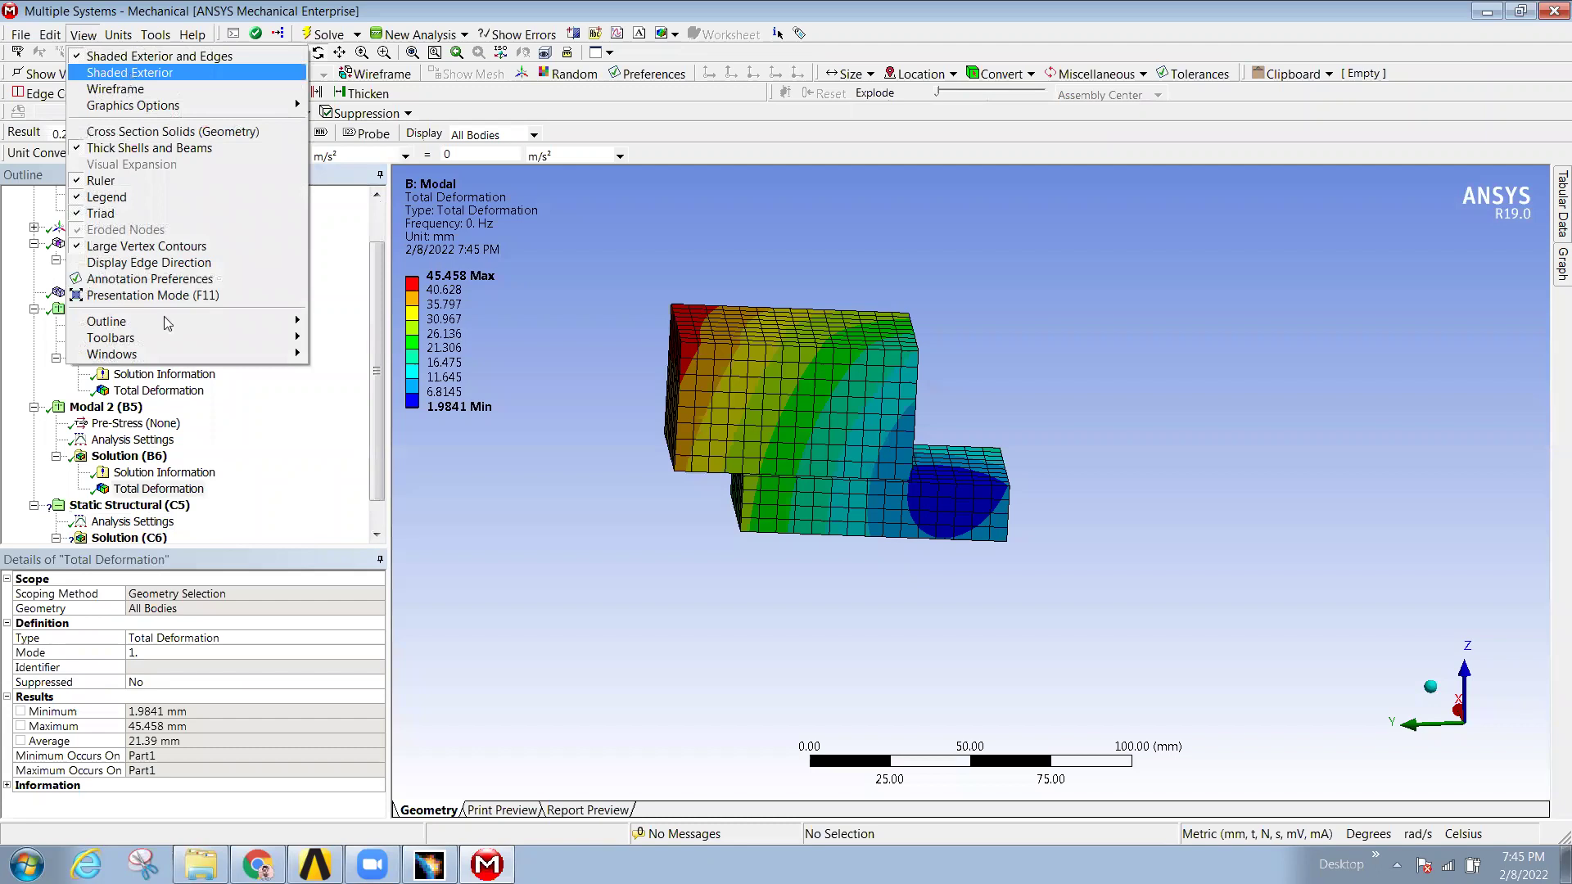
mouse_move(249, 332)
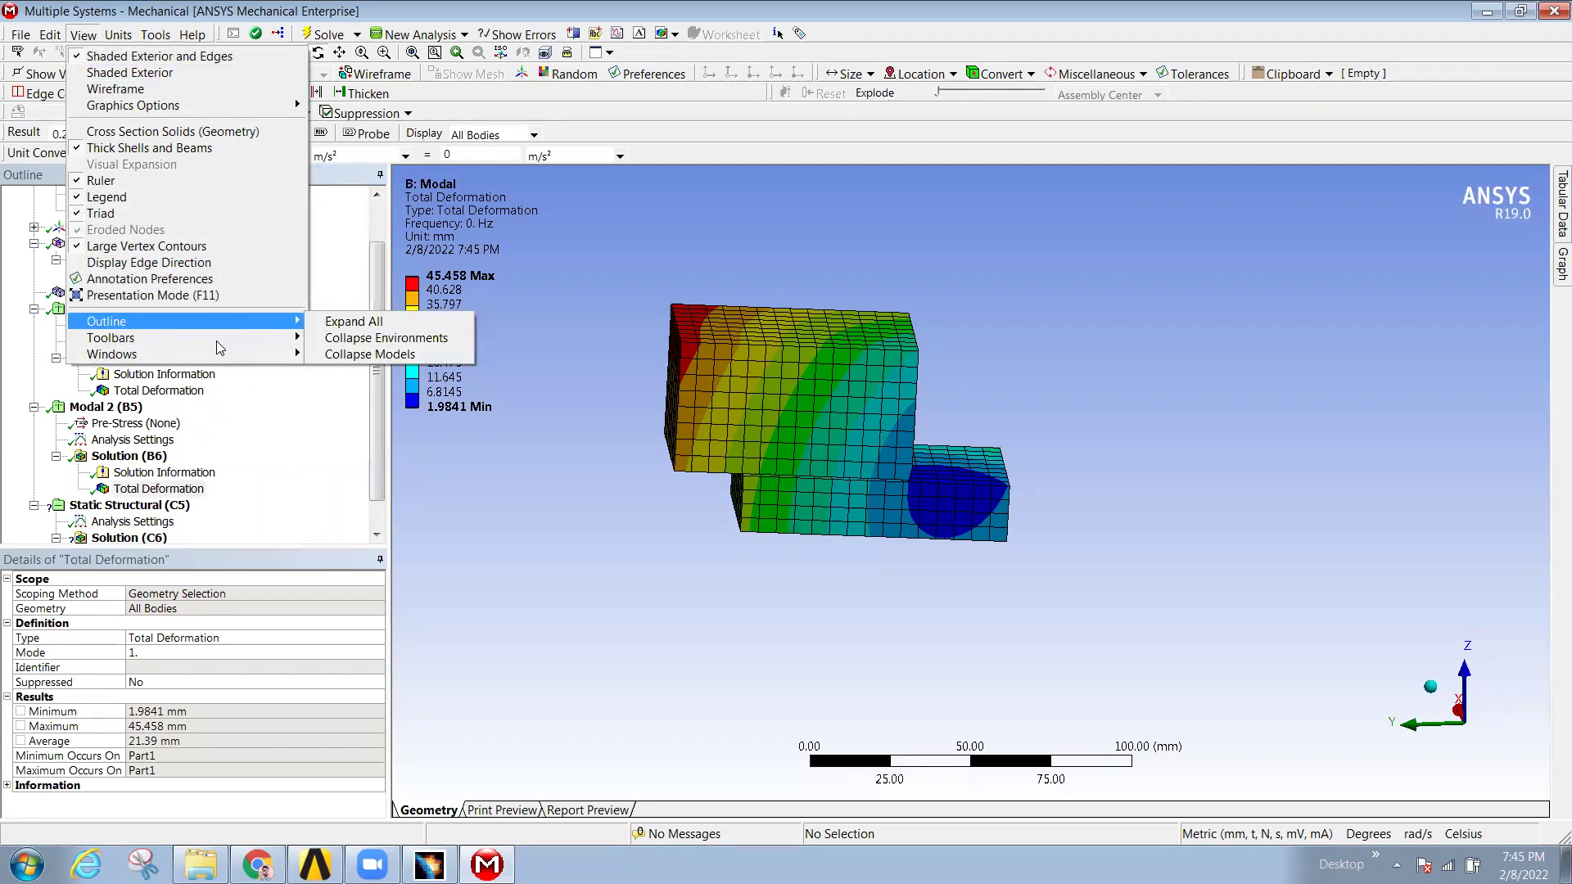
mouse_move(272, 361)
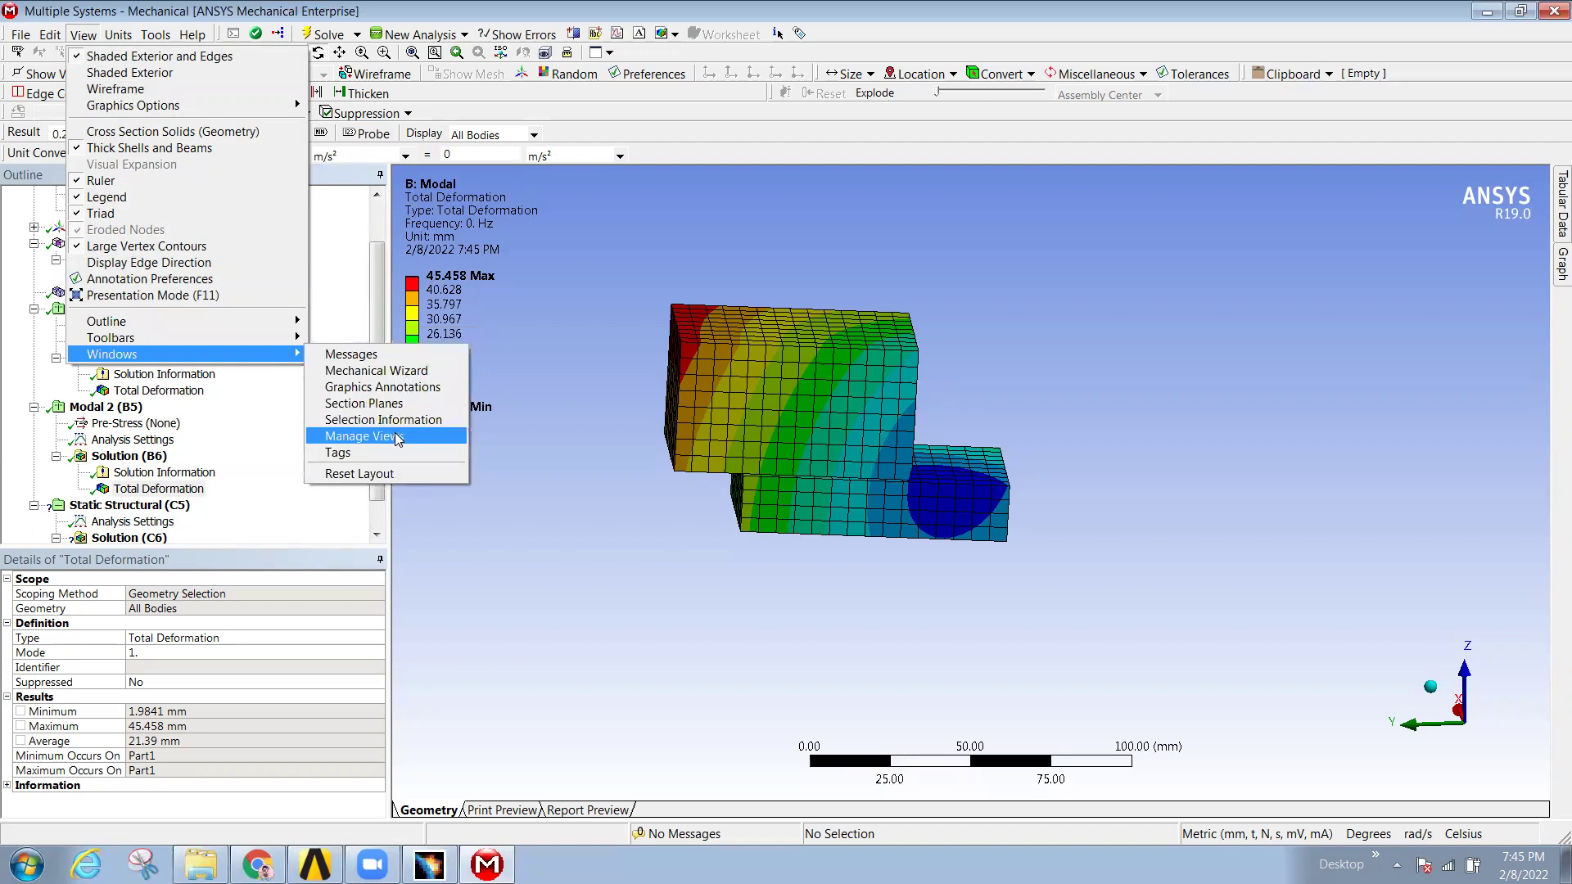
click(386, 475)
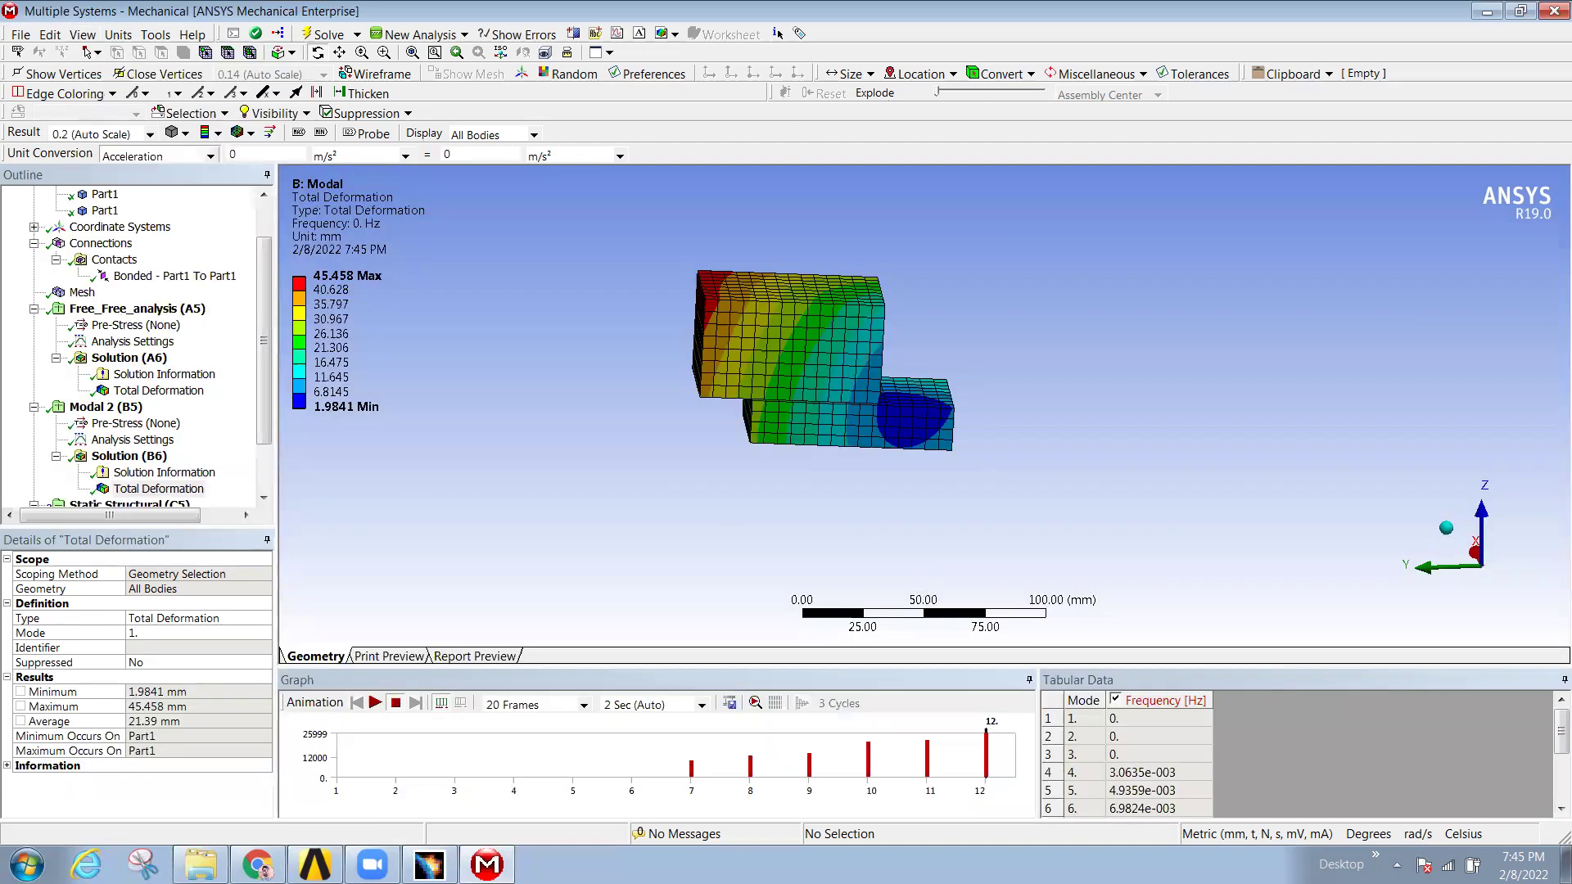
drag(1187, 694, 1196, 660)
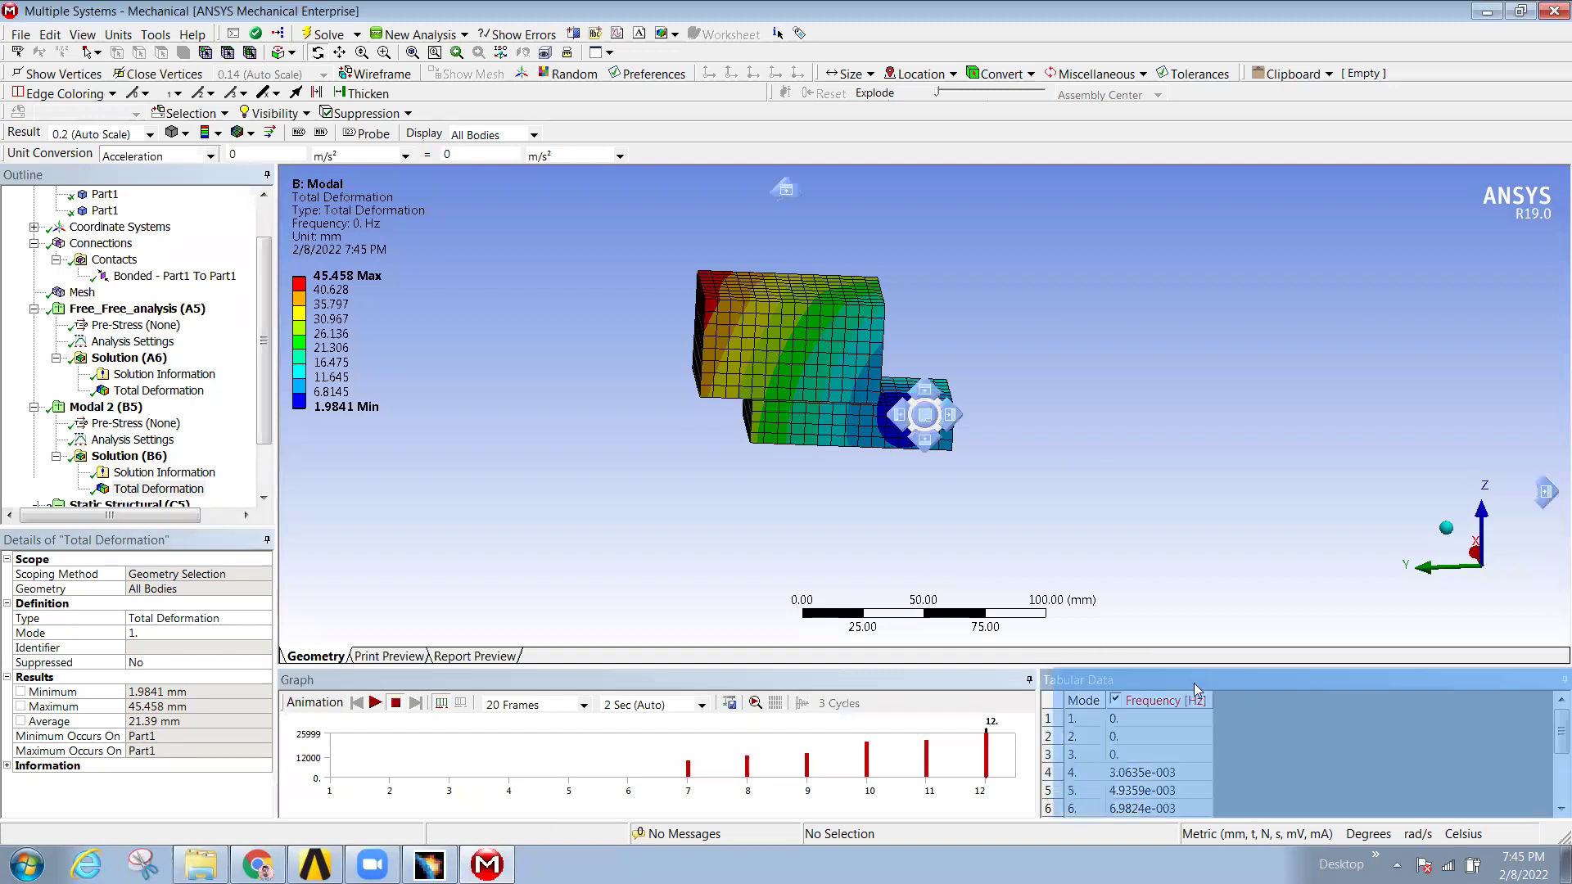
- Insert a Fixed Support in Modal 2 on the lower block's end face that projects from under the upper block
click(104, 407)
right_click(133, 409)
mouse_move(179, 418)
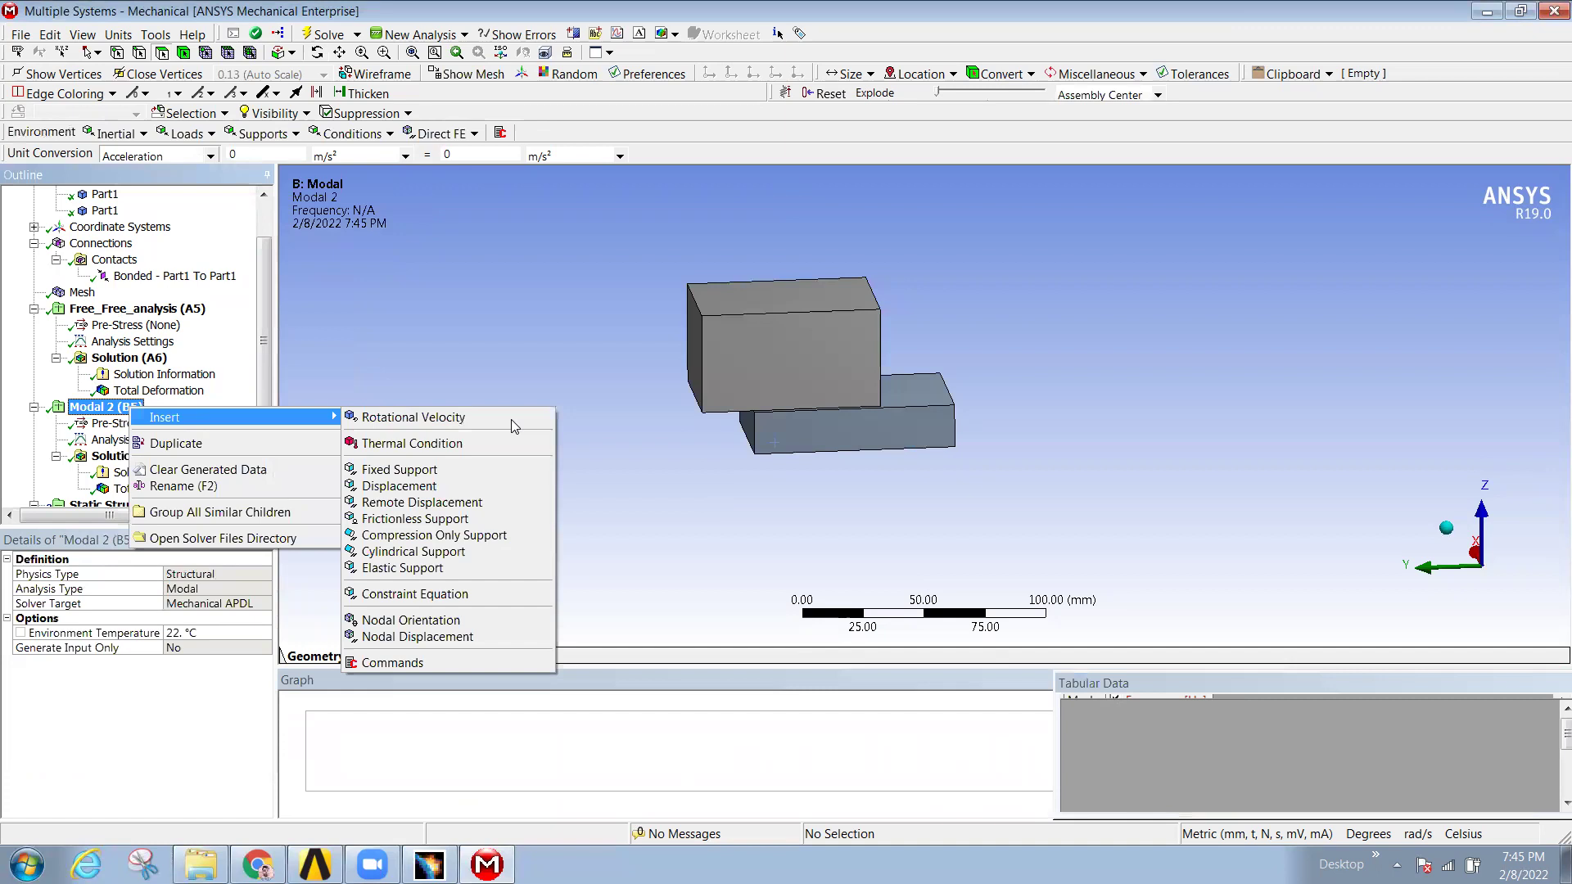
click(410, 468)
middle_drag(989, 437, 951, 499)
click(950, 500)
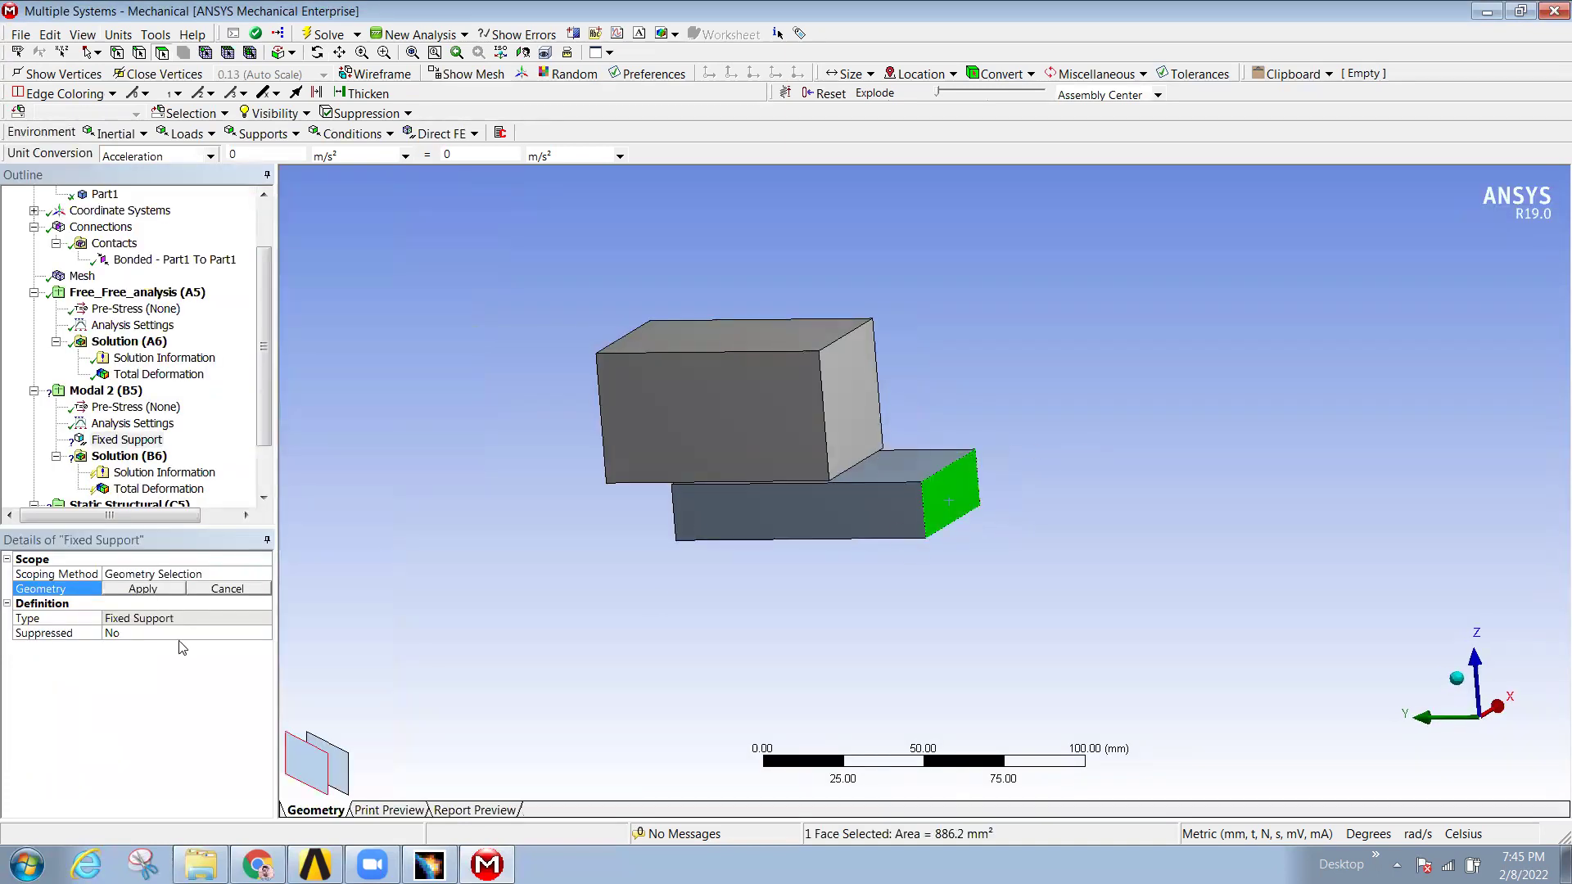
click(146, 591)
- Solve Modal 2 again with the fixed support and check the first mode's frequency in the tabular data
drag(265, 377, 272, 432)
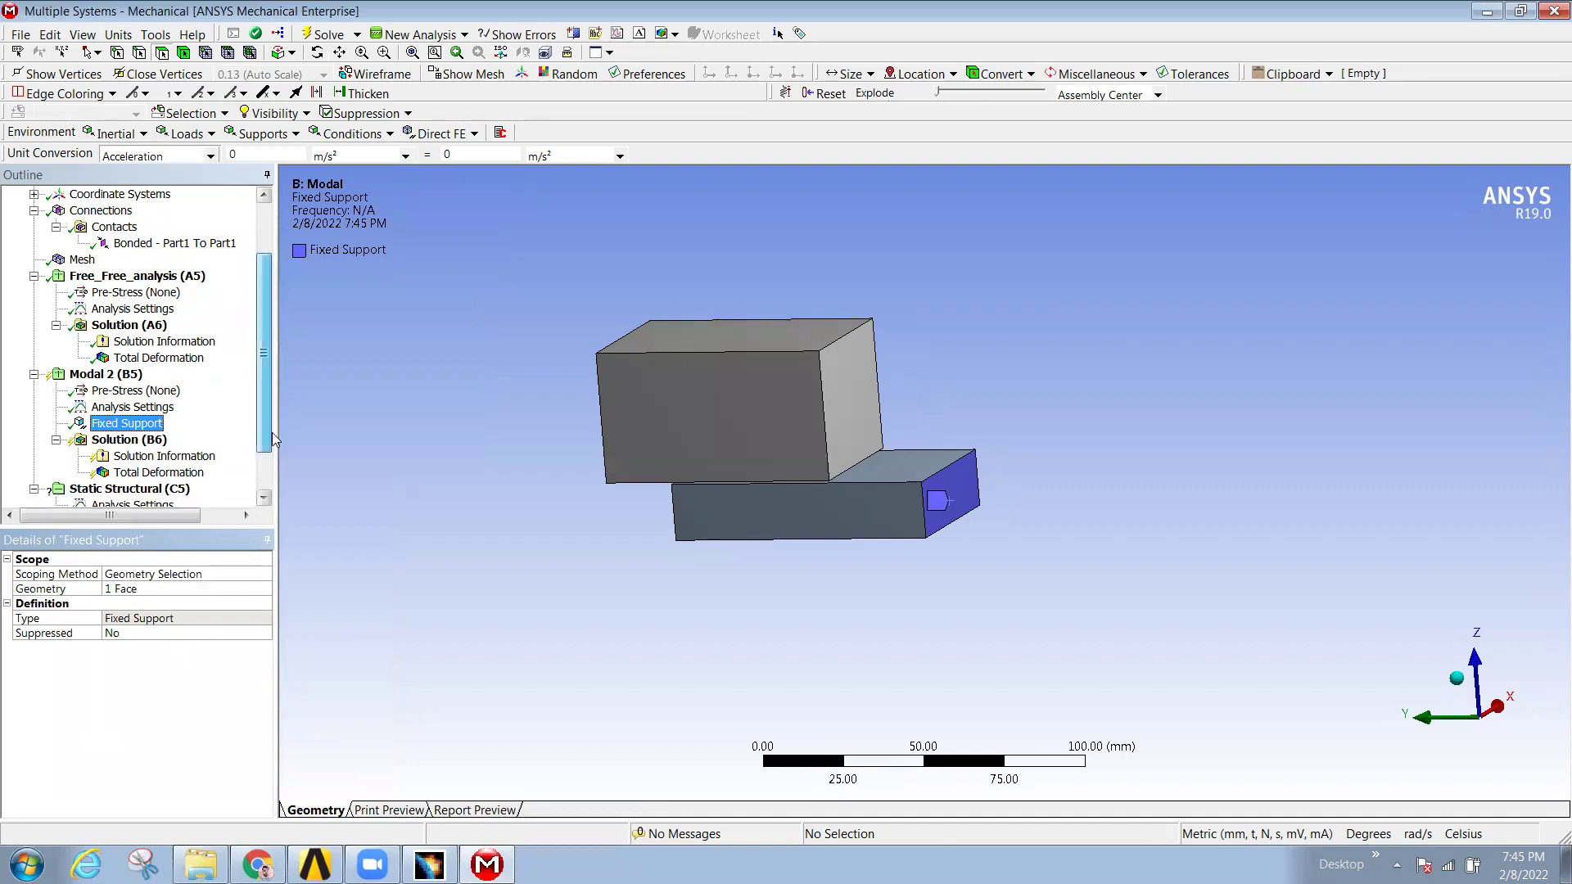
click(123, 391)
right_click(123, 390)
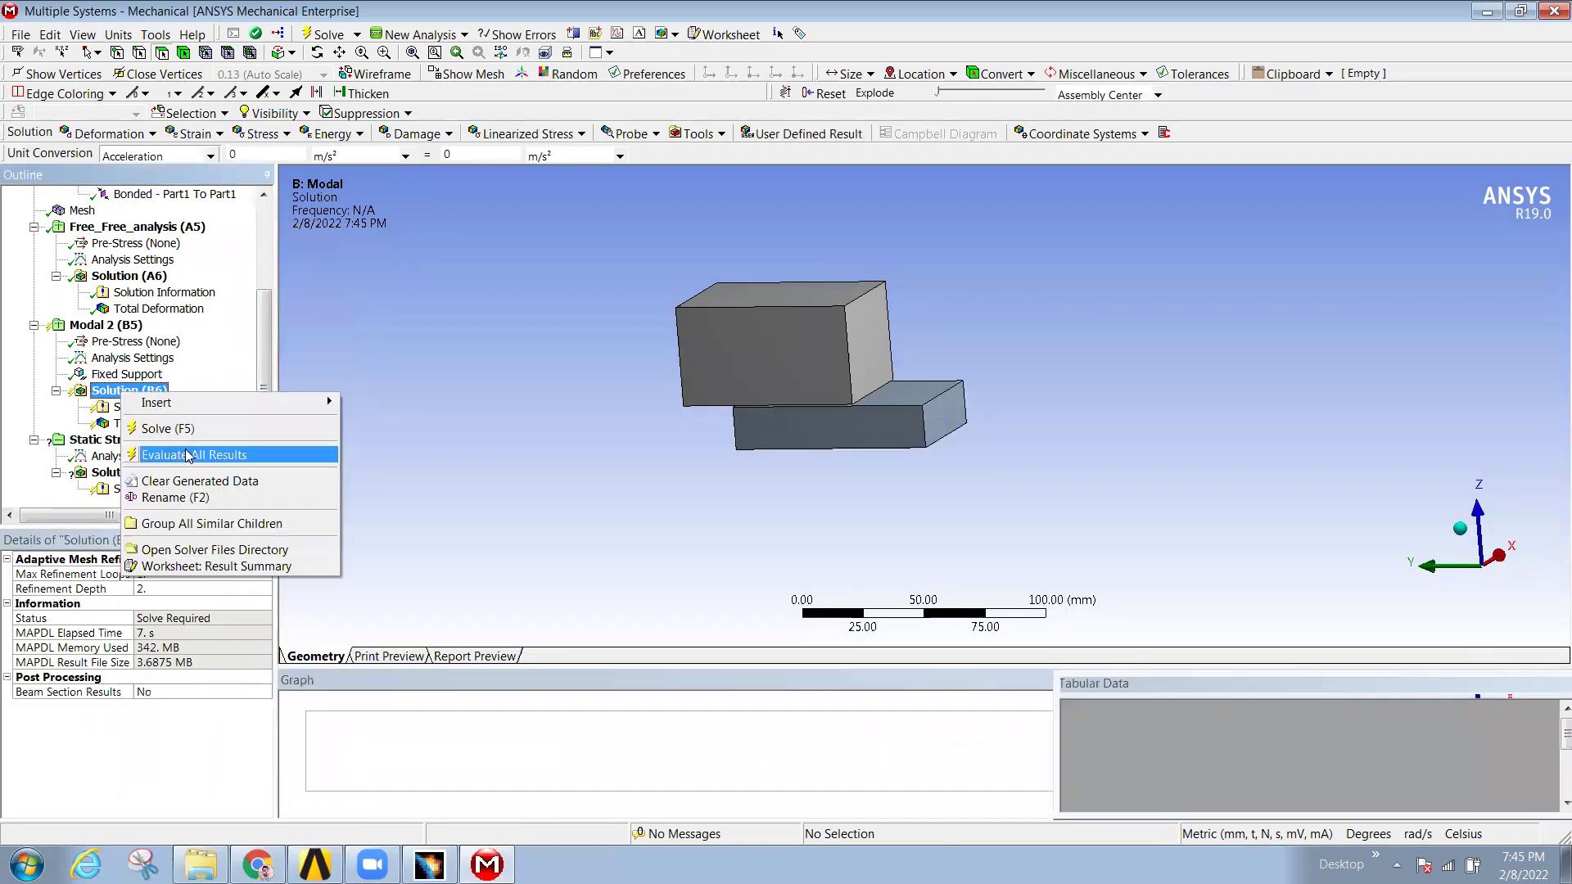
click(173, 432)
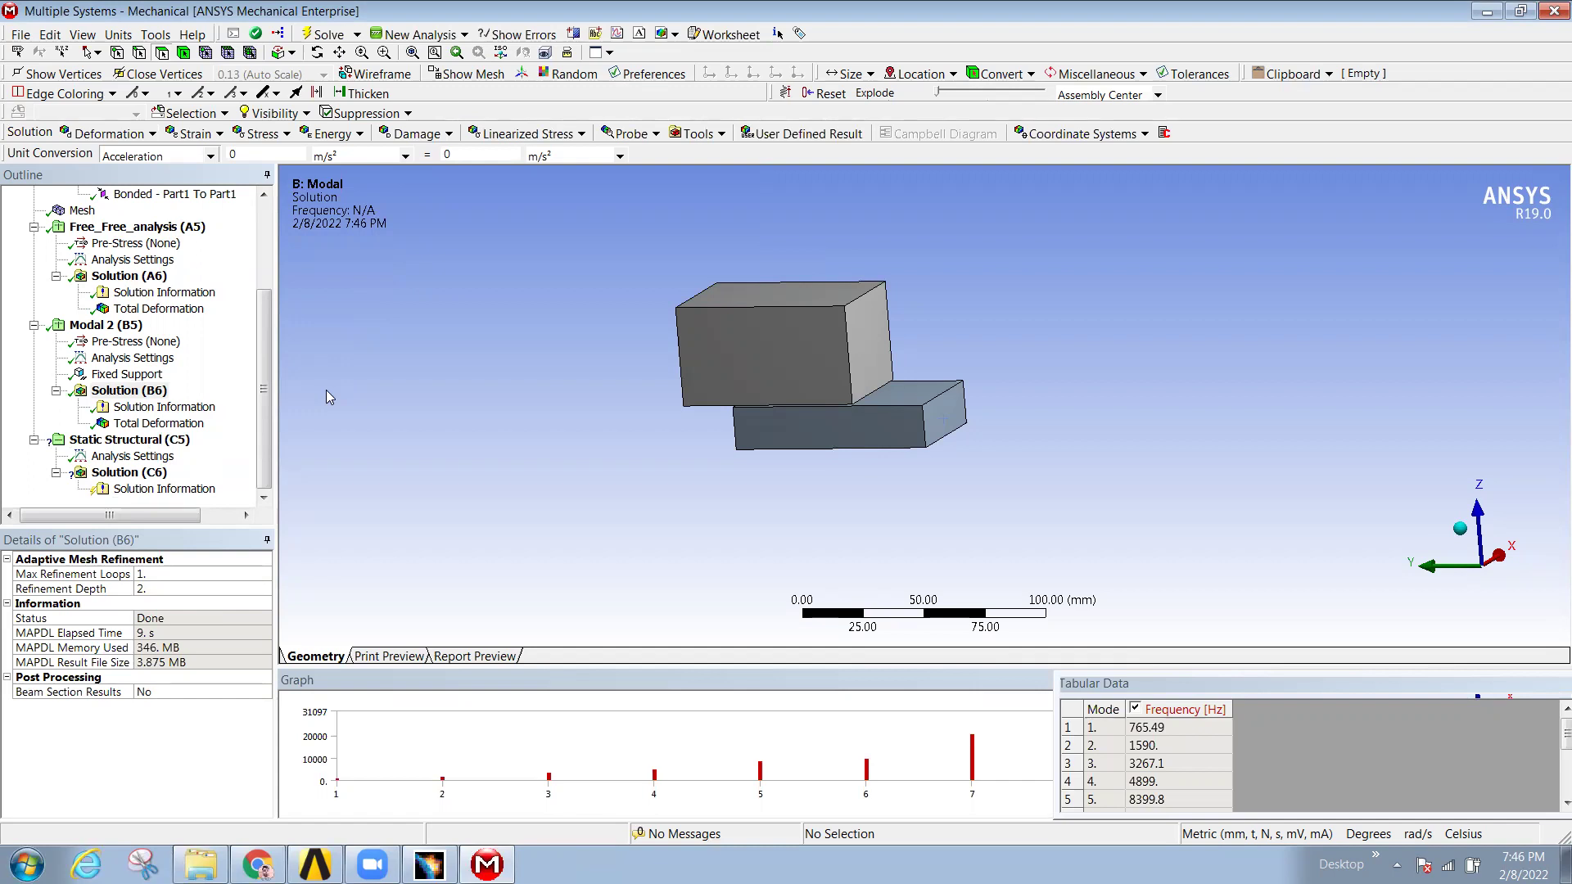
click(1174, 729)
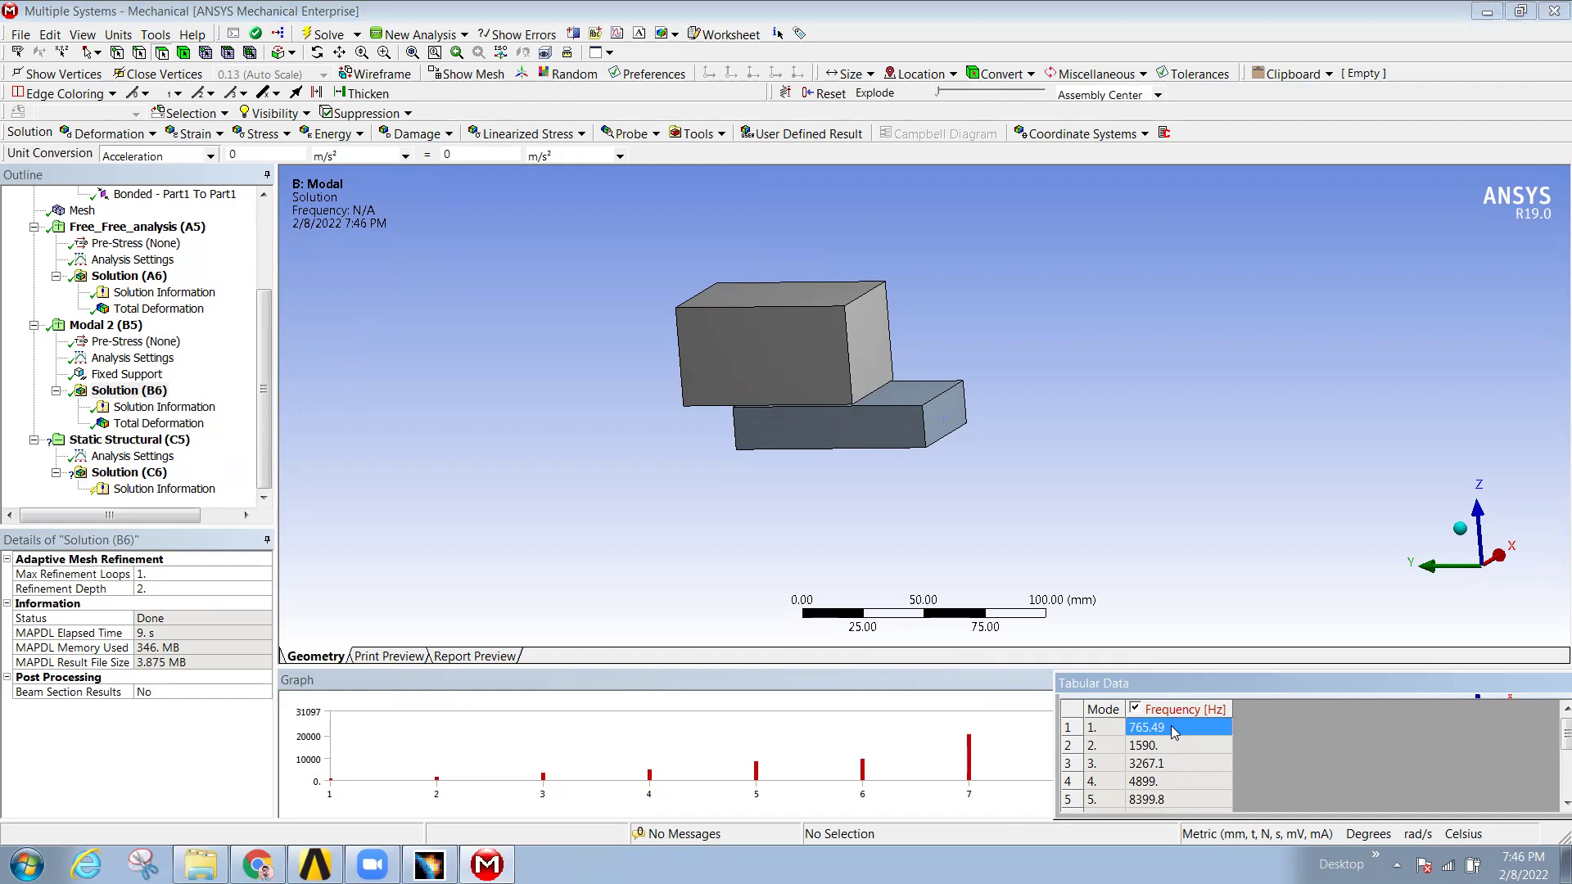
click(265, 408)
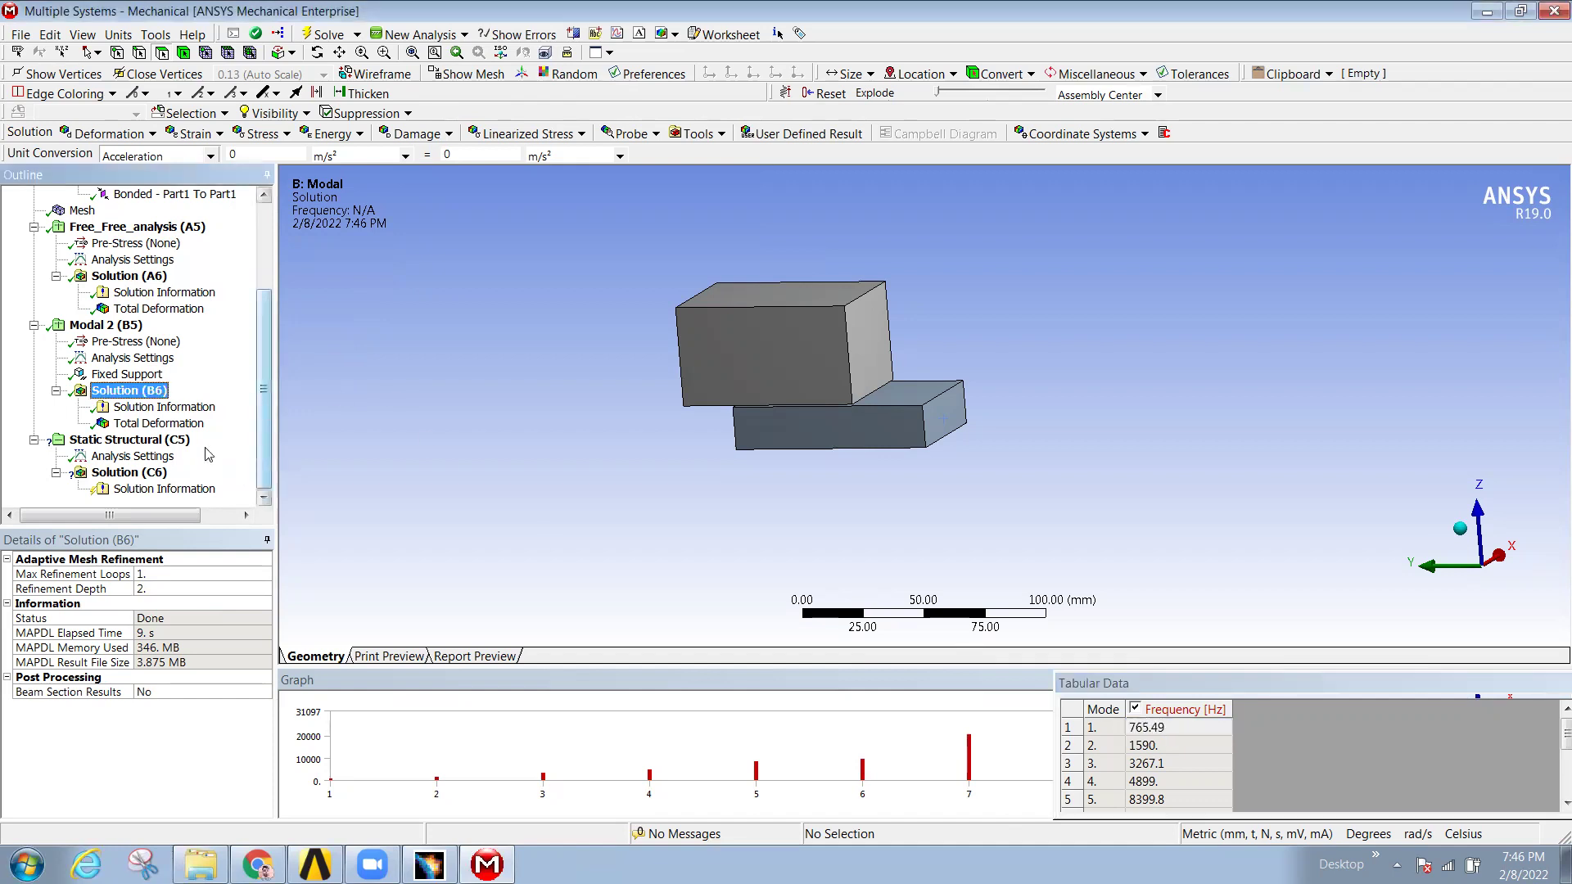
- Copy the Modal 2 fixed support into the Static Structural analysis and review the original support
click(126, 375)
drag(133, 450, 131, 440)
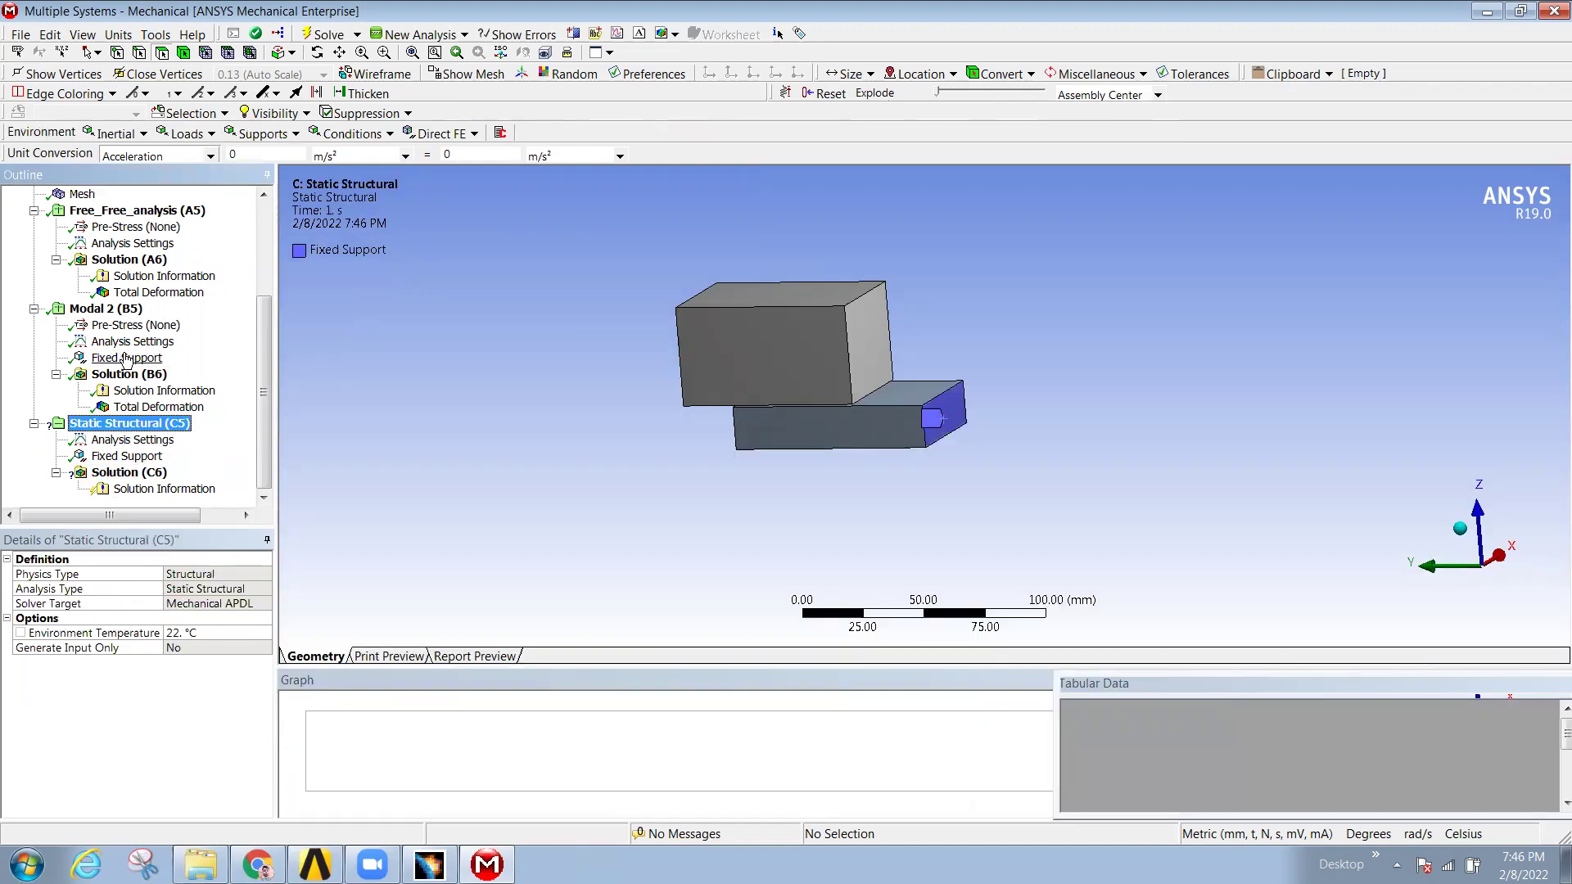
click(126, 360)
- Insert a Force in Static Structural on the upper block's end face at its overhanging side
right_click(128, 424)
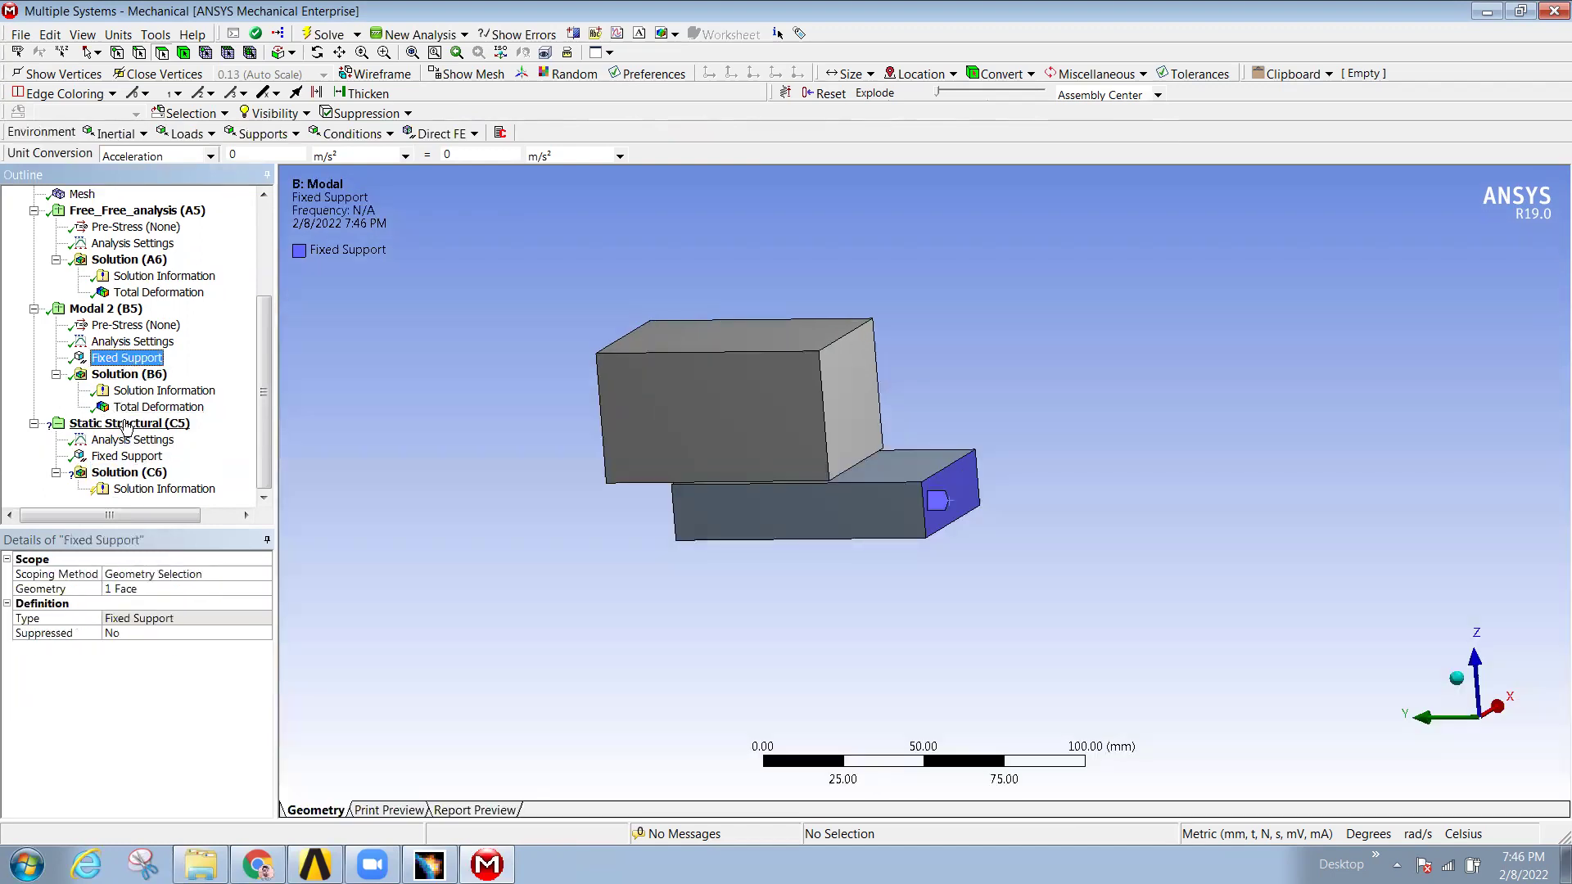
mouse_move(162, 431)
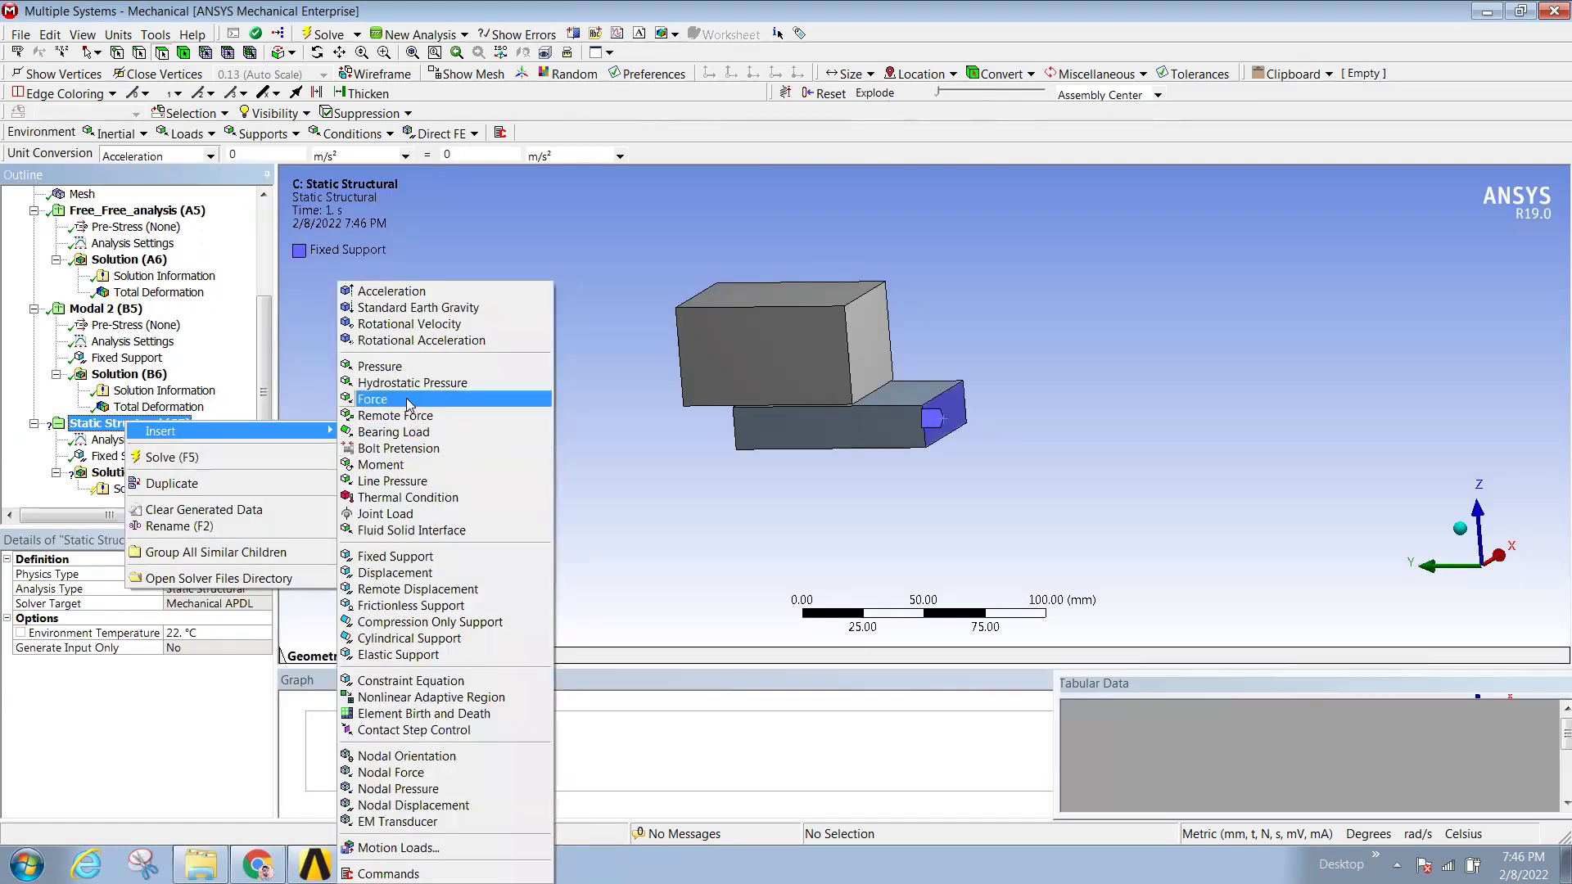
click(408, 399)
middle_drag(786, 400, 909, 393)
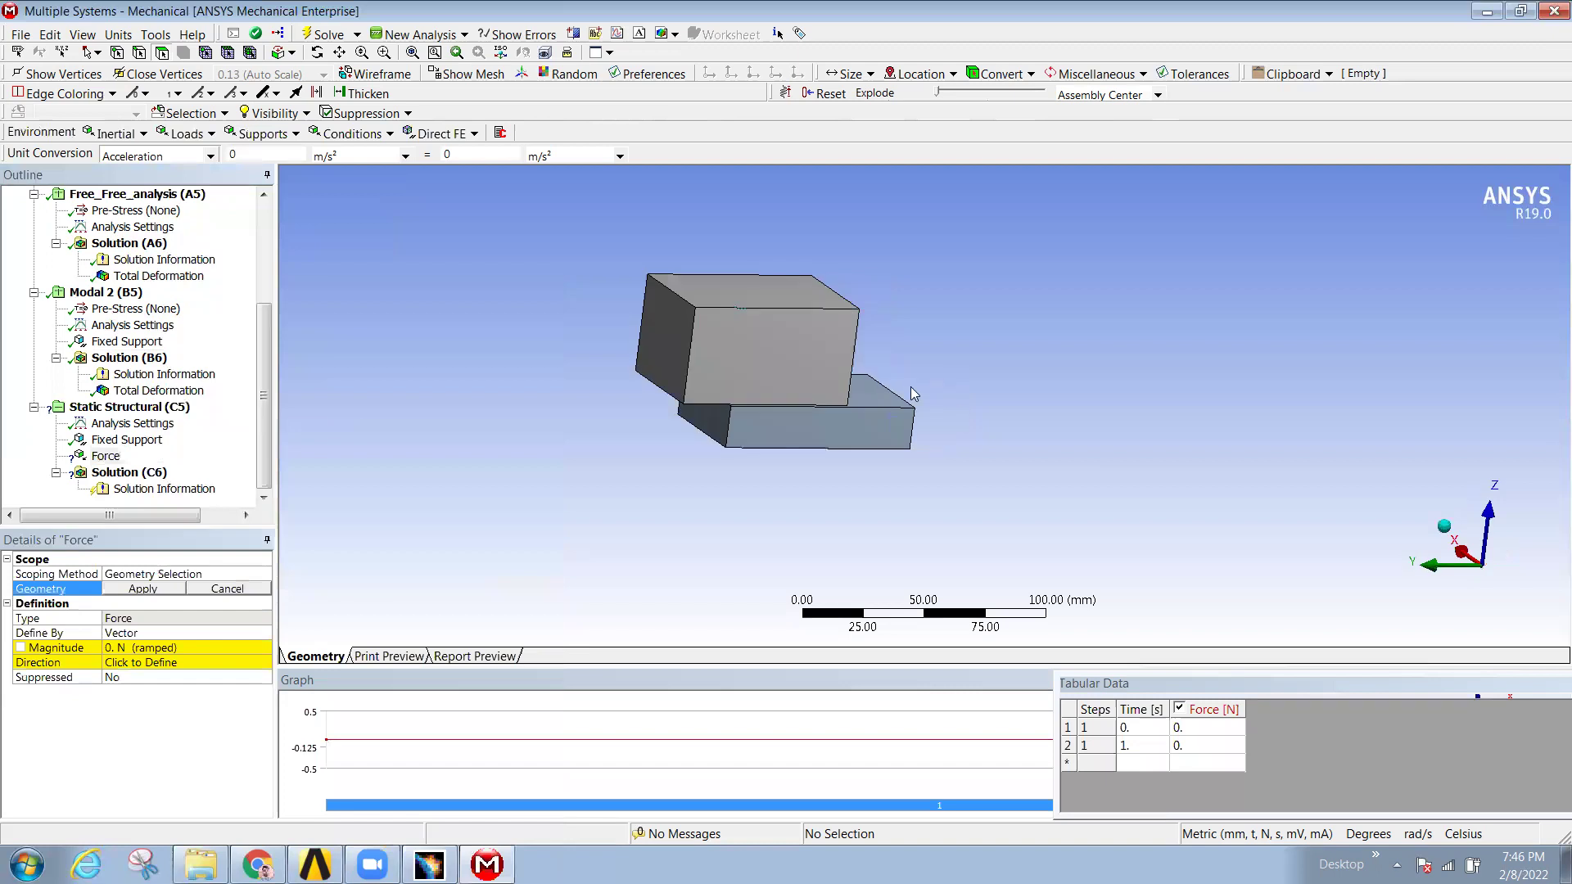
click(650, 342)
click(126, 589)
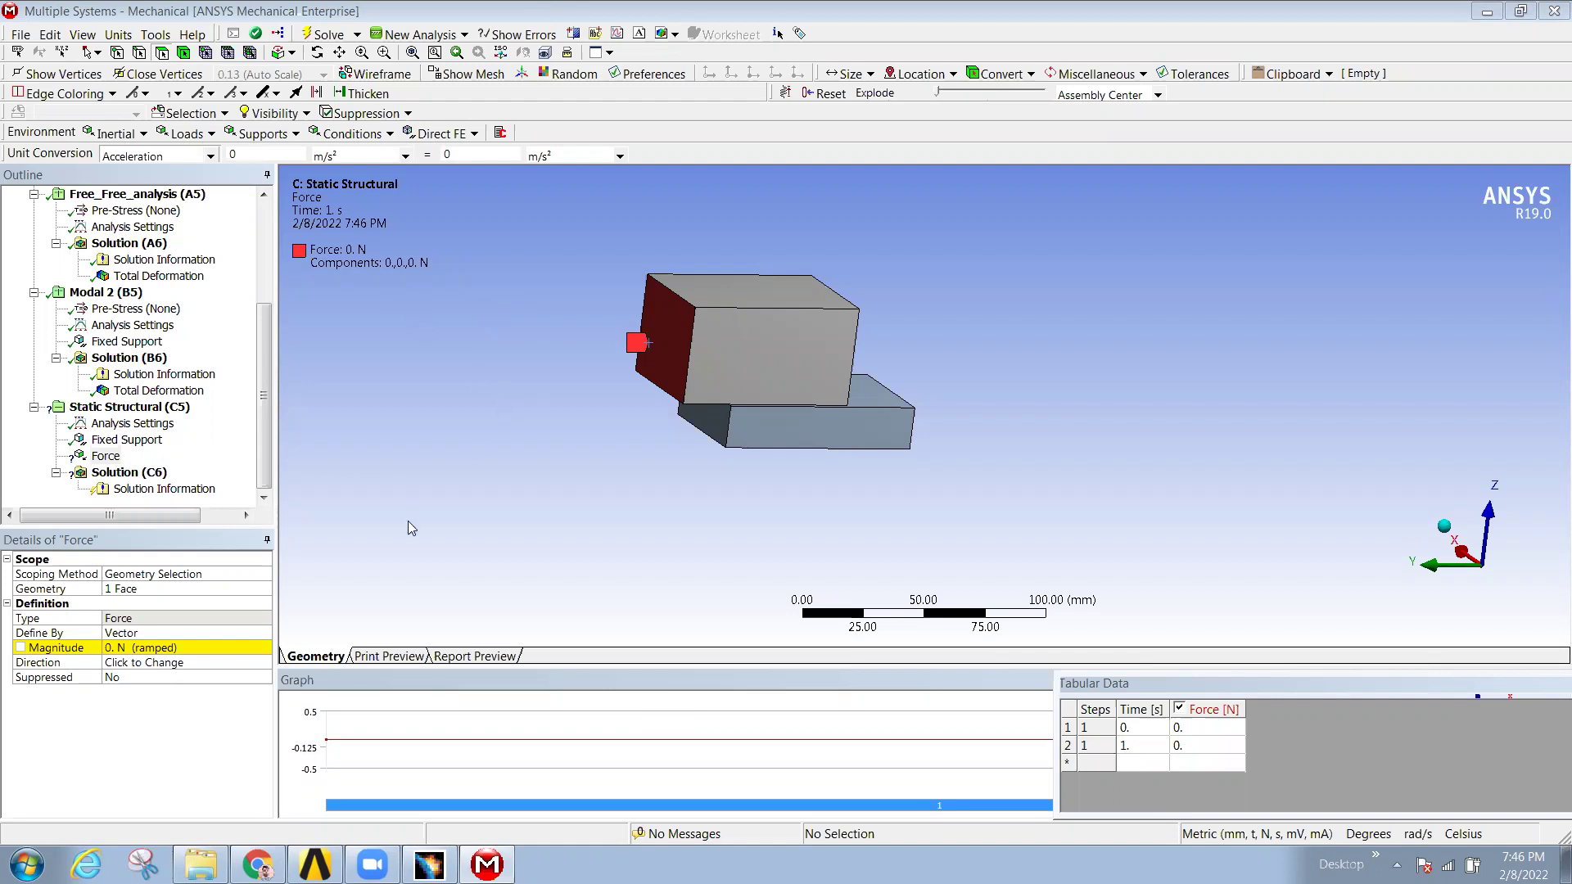
- Define the force by components with a Z component of 1000 N and inspect its direction on the model
click(244, 634)
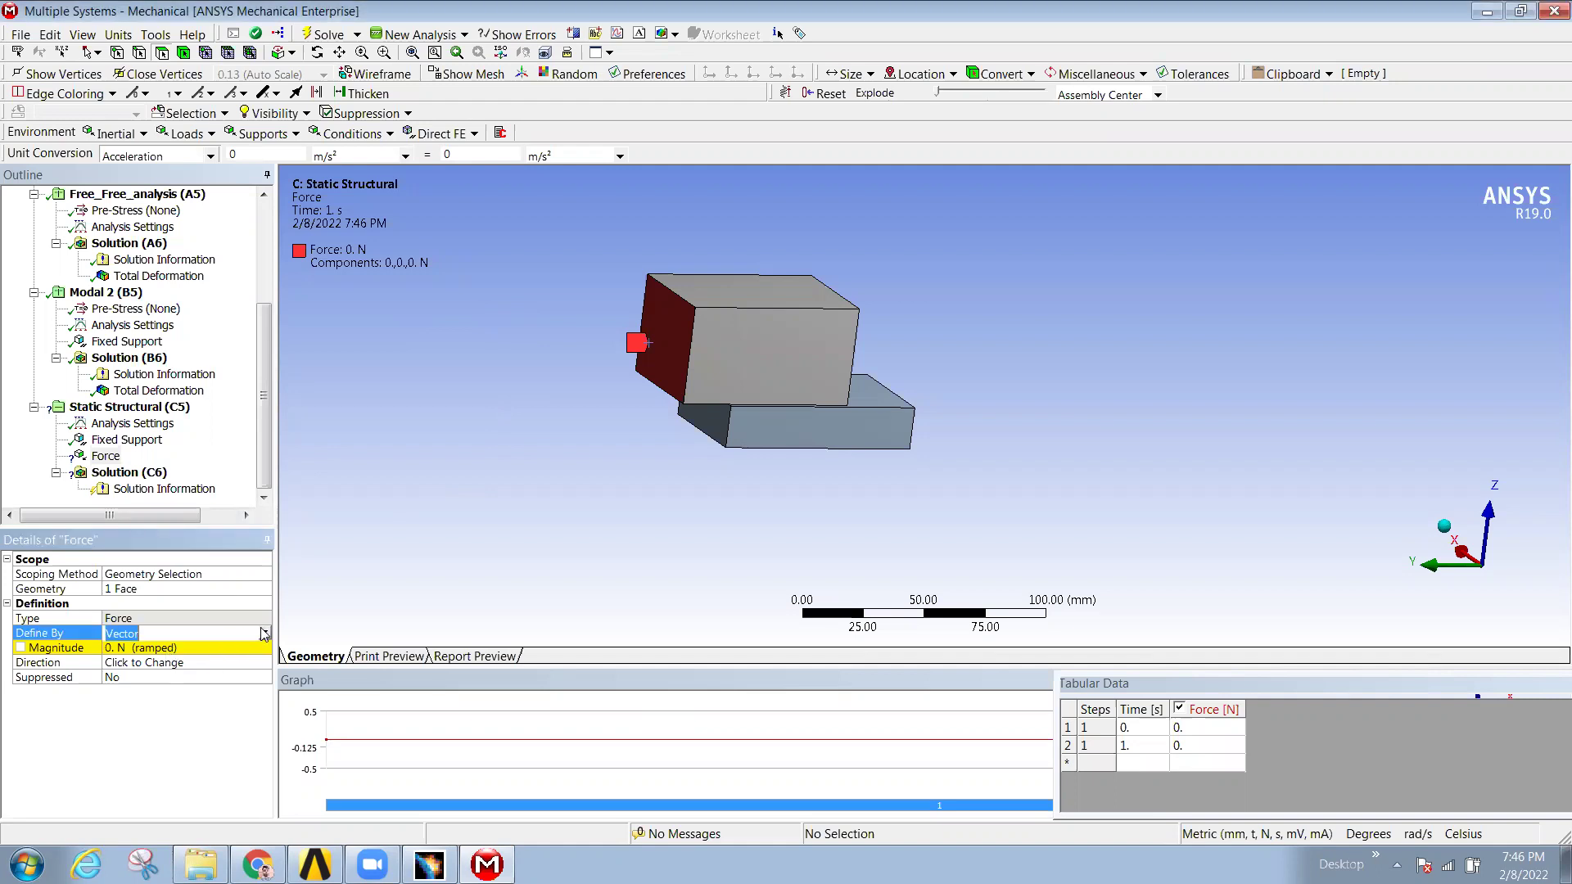
click(263, 635)
click(185, 662)
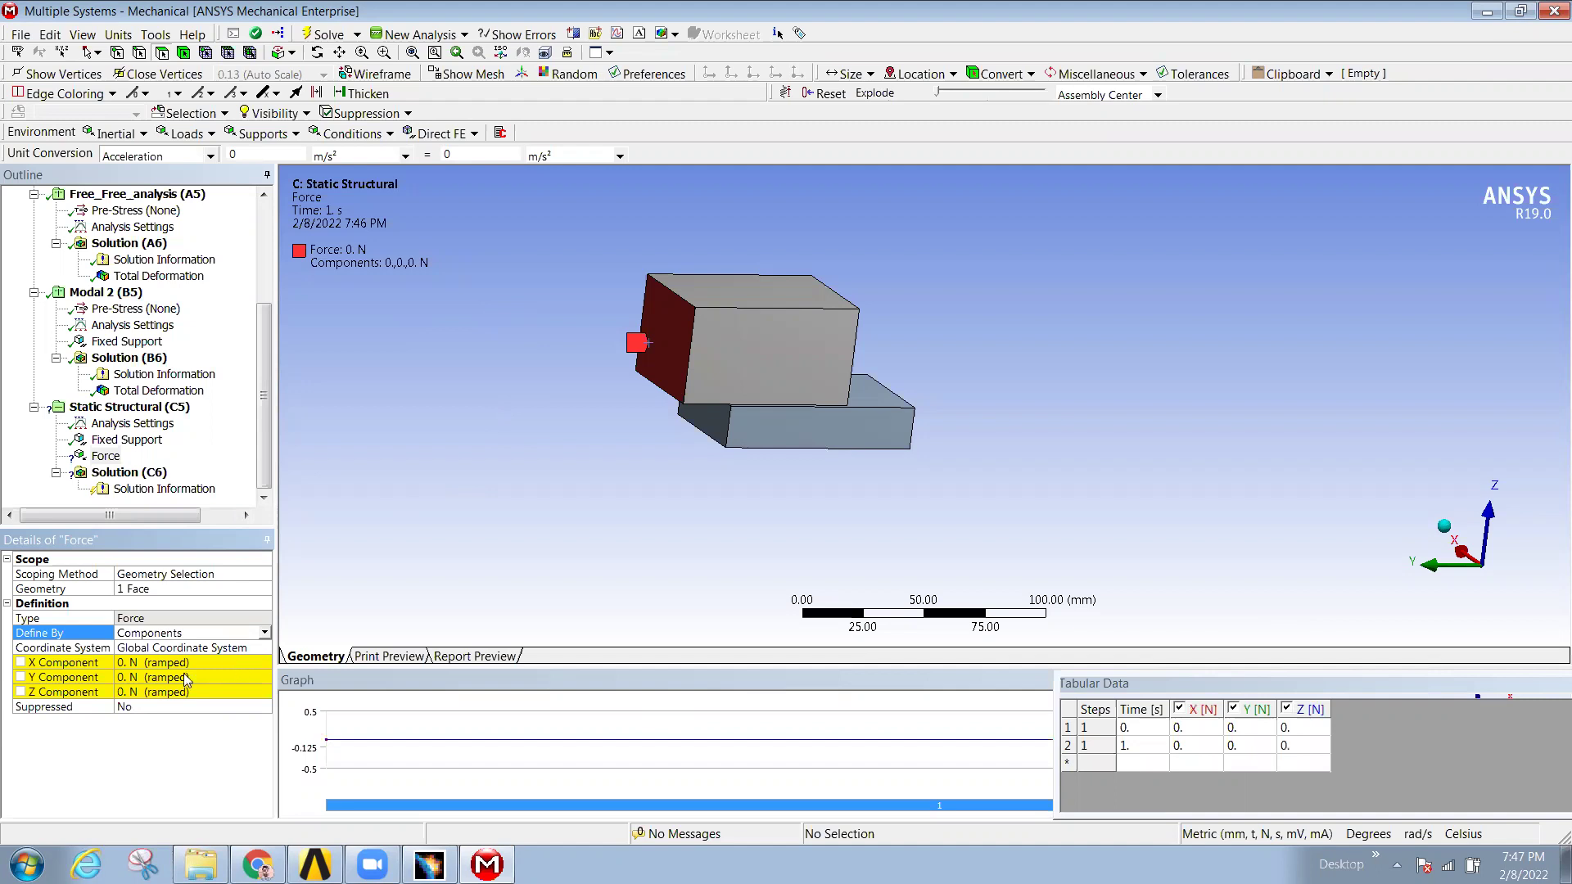
click(139, 692)
text(1000)
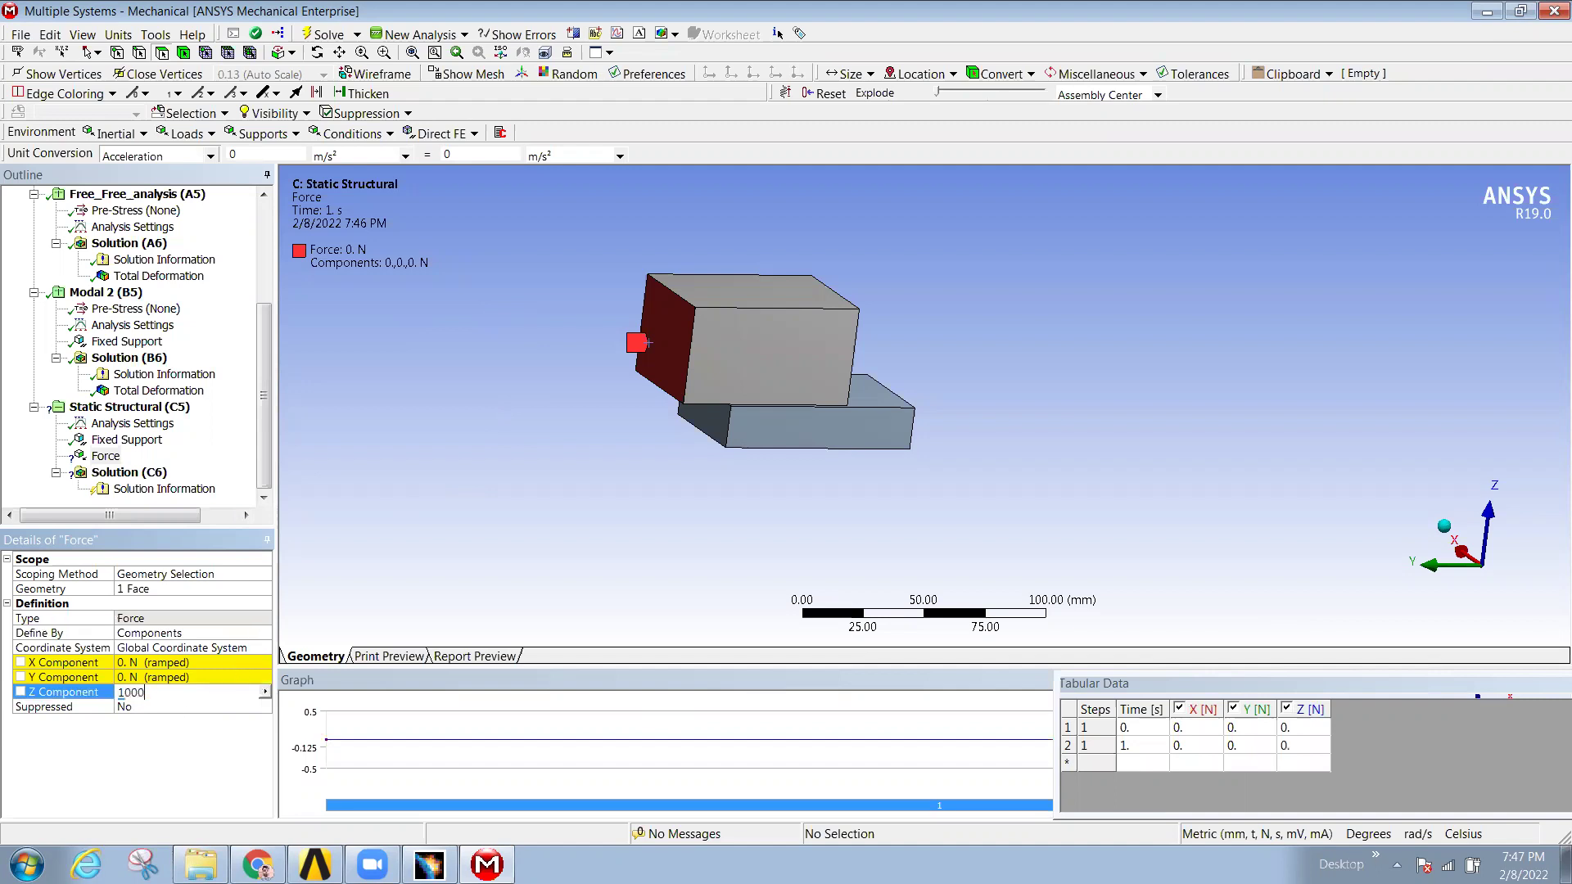
key(Return)
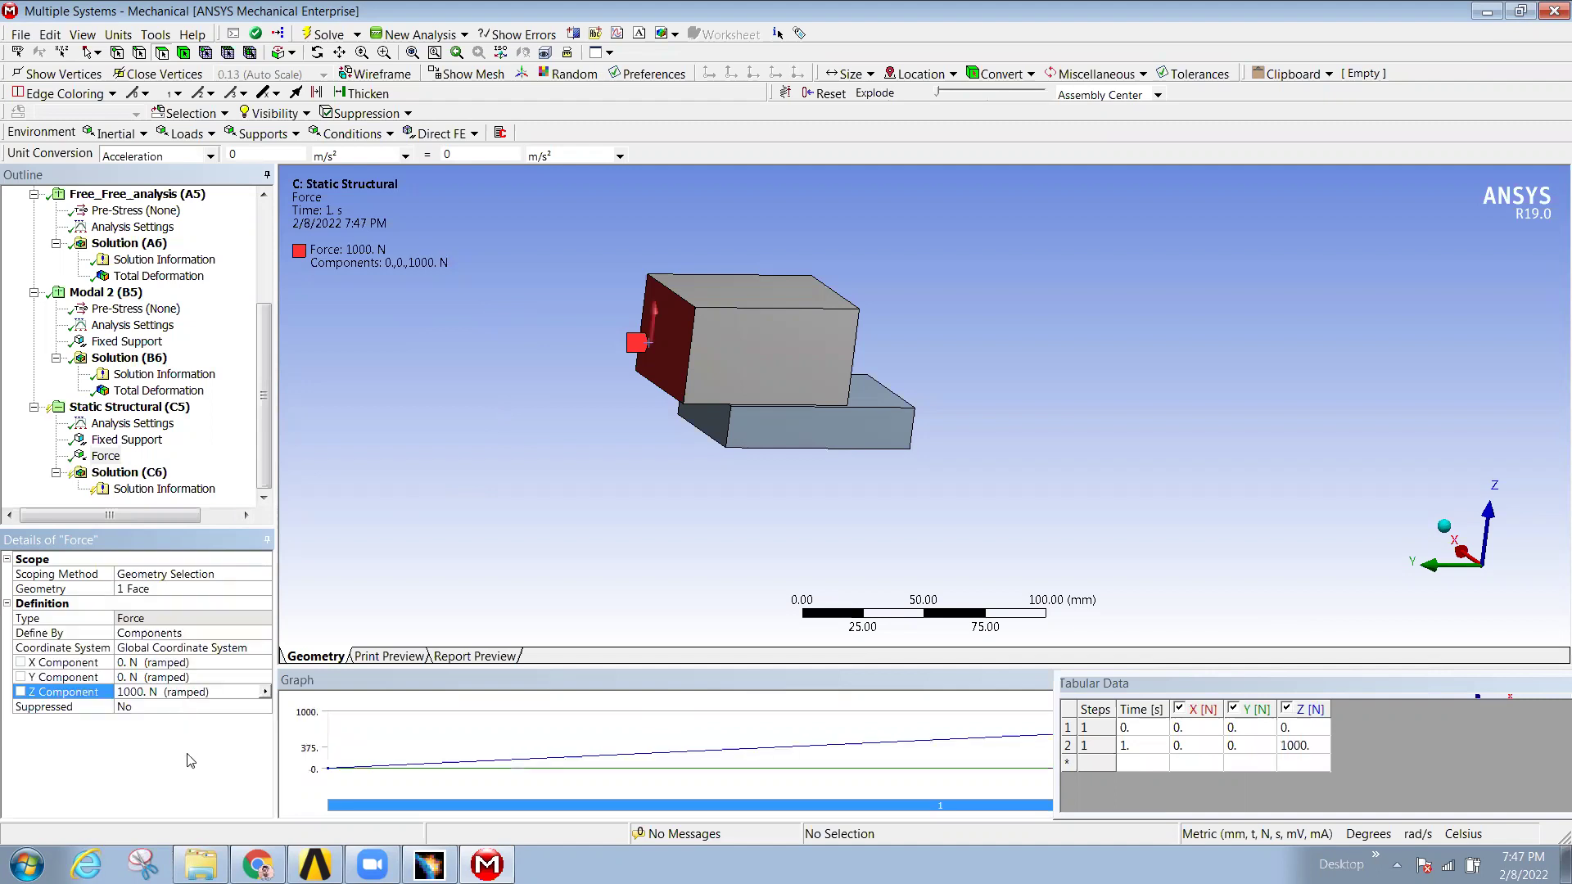
mouse_move(812, 262)
mouse_down()
mouse_move(843, 340)
mouse_move(938, 429)
mouse_move(920, 428)
mouse_up()
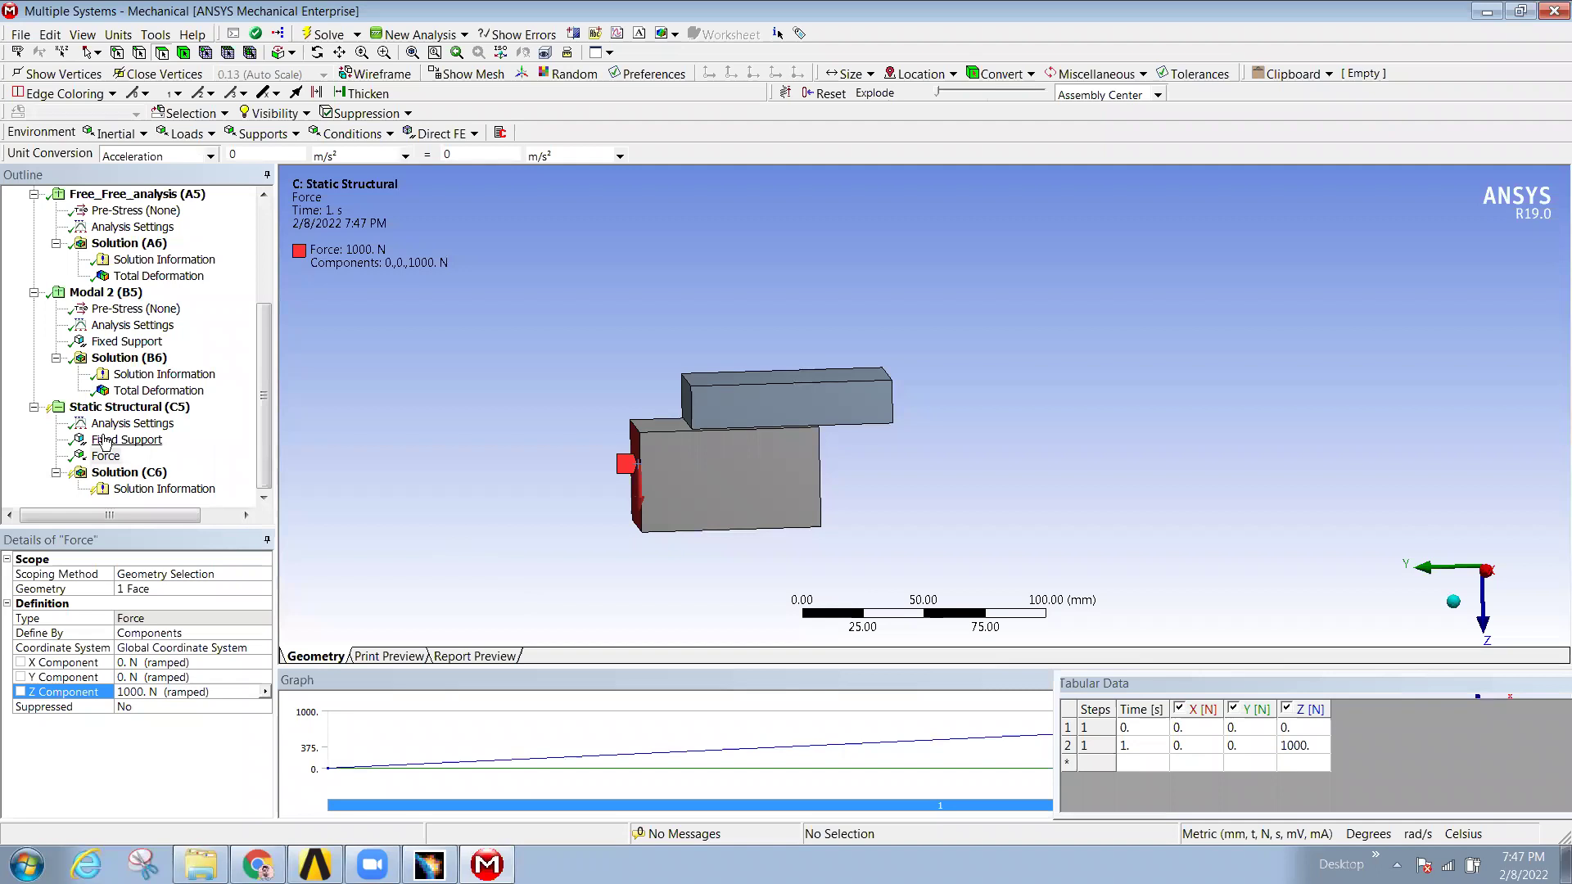
- Add Total Deformation and Equivalent (von-Mises) Stress results to the Static Structural solution
right_click(131, 473)
mouse_move(246, 483)
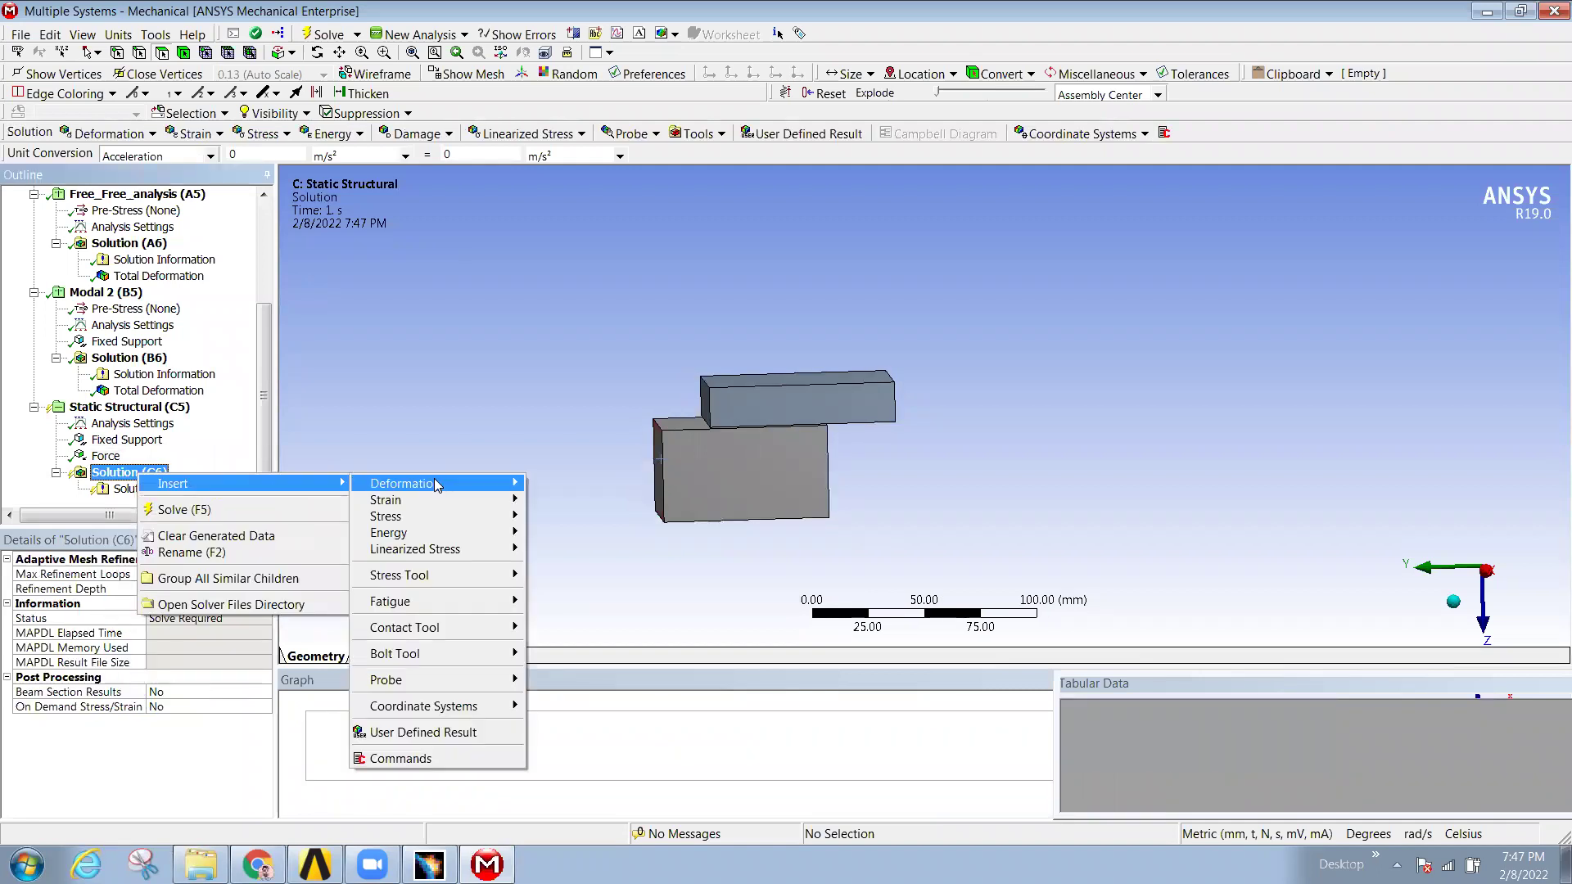
mouse_move(439, 484)
click(596, 490)
right_click(146, 456)
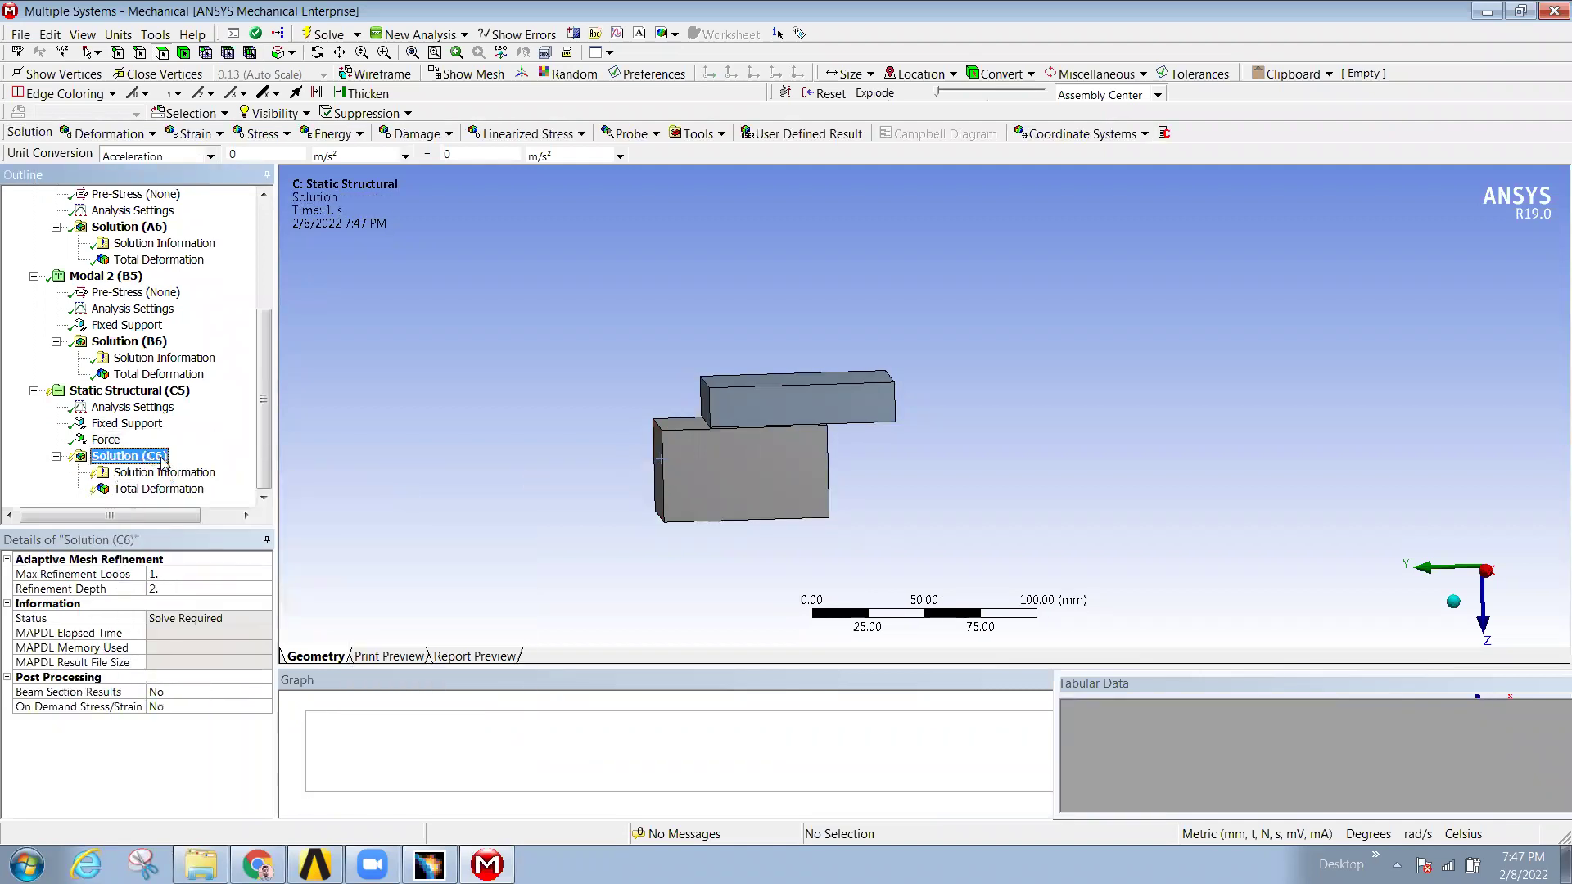
mouse_move(262, 462)
mouse_move(418, 495)
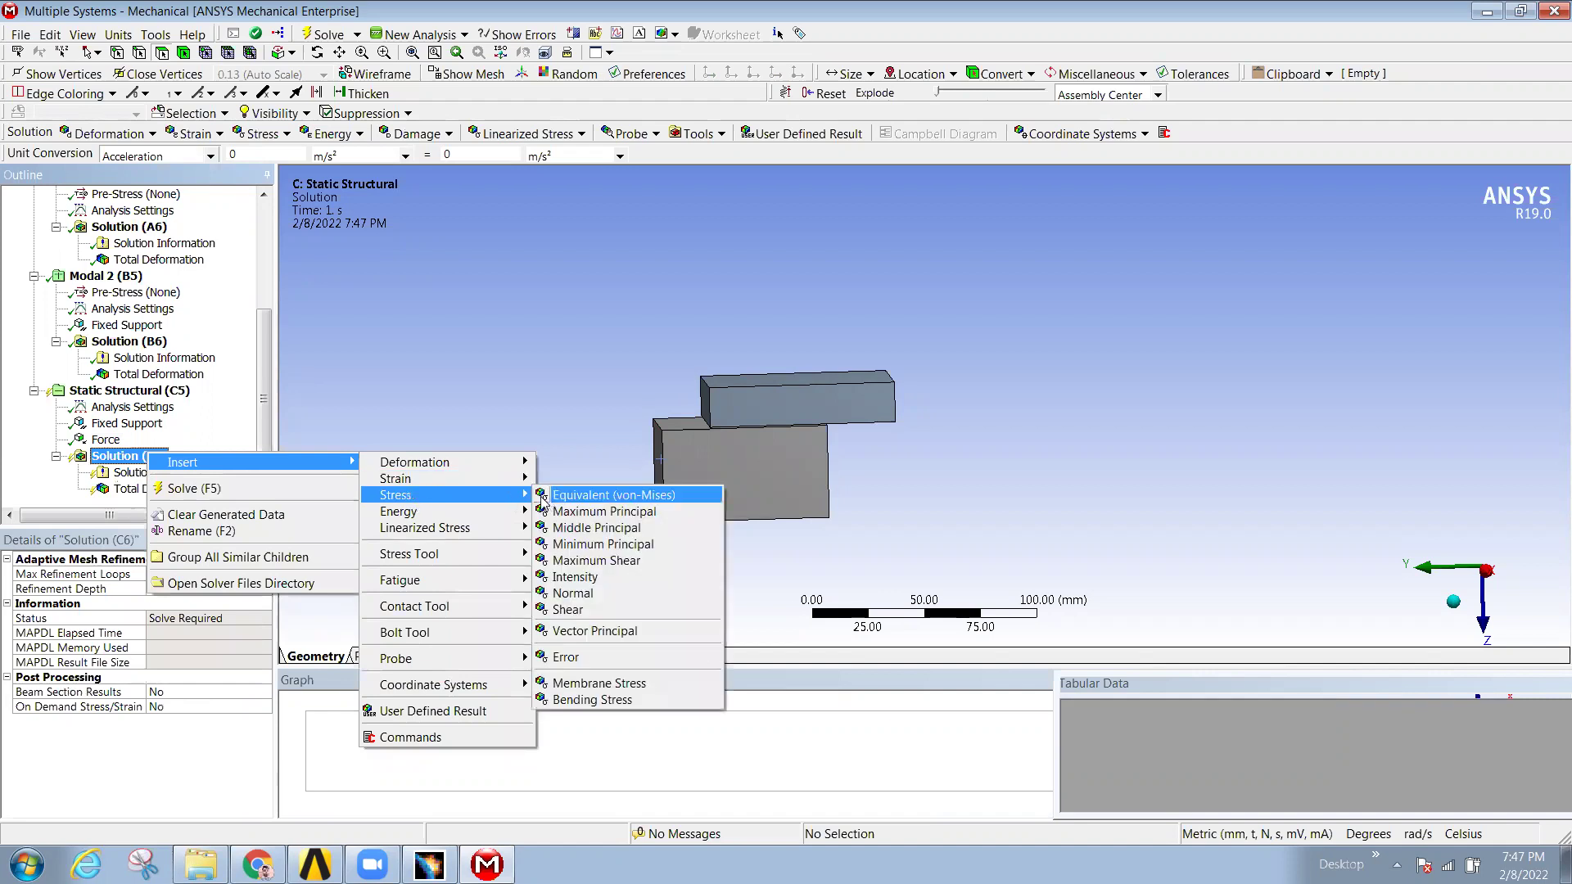
click(590, 495)
- Add a Max Equivalent Stress tool to the Static Structural solution and expand it to its Safety Factor result
right_click(129, 445)
mouse_move(237, 448)
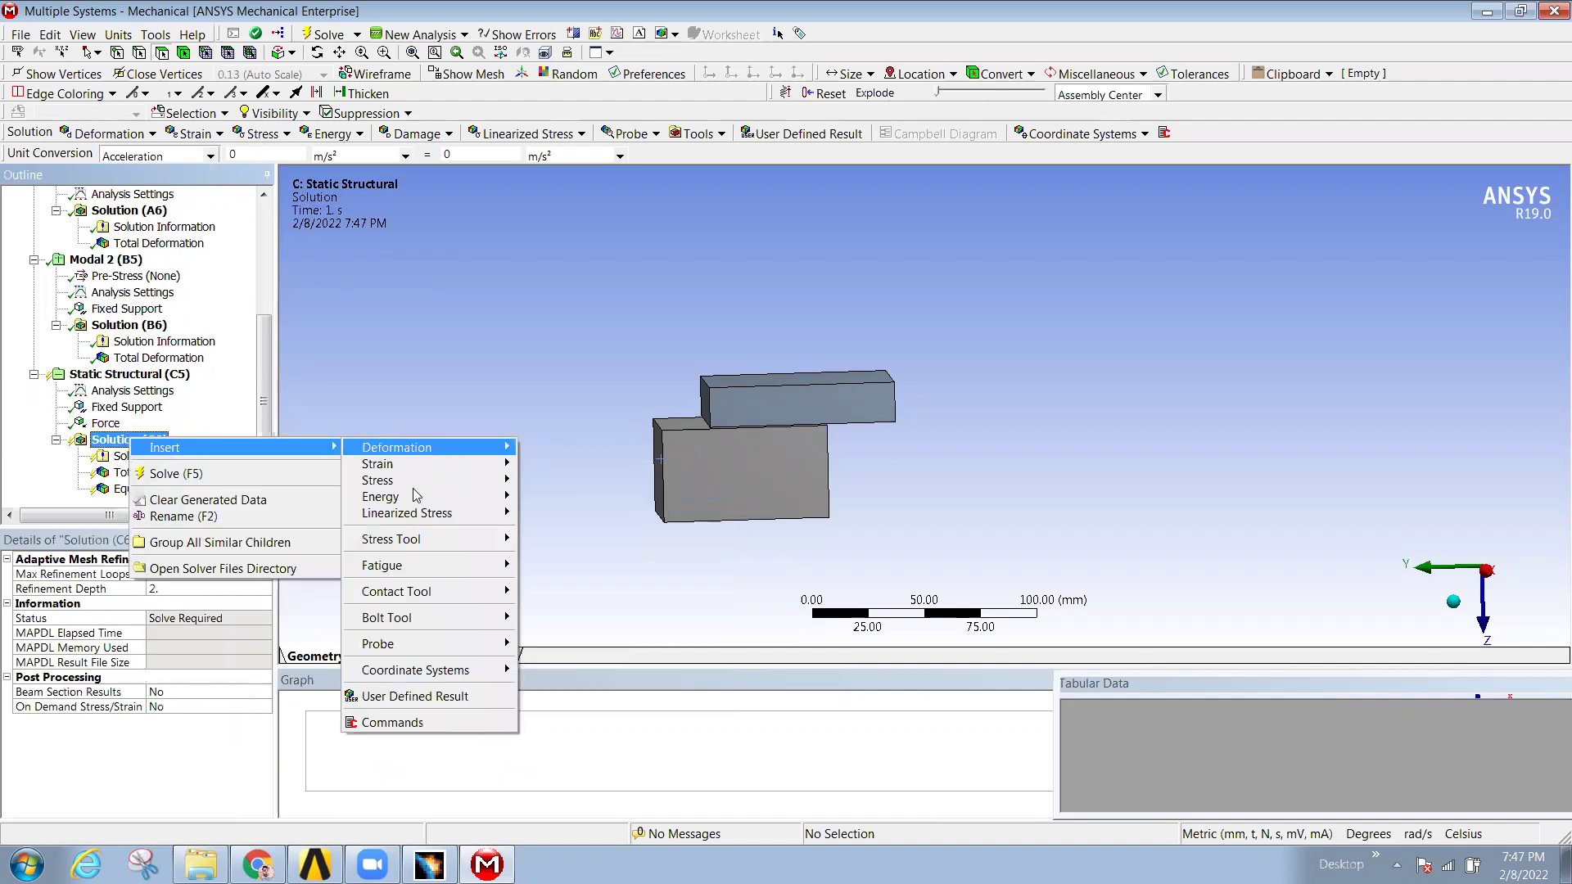
mouse_move(420, 491)
mouse_move(442, 537)
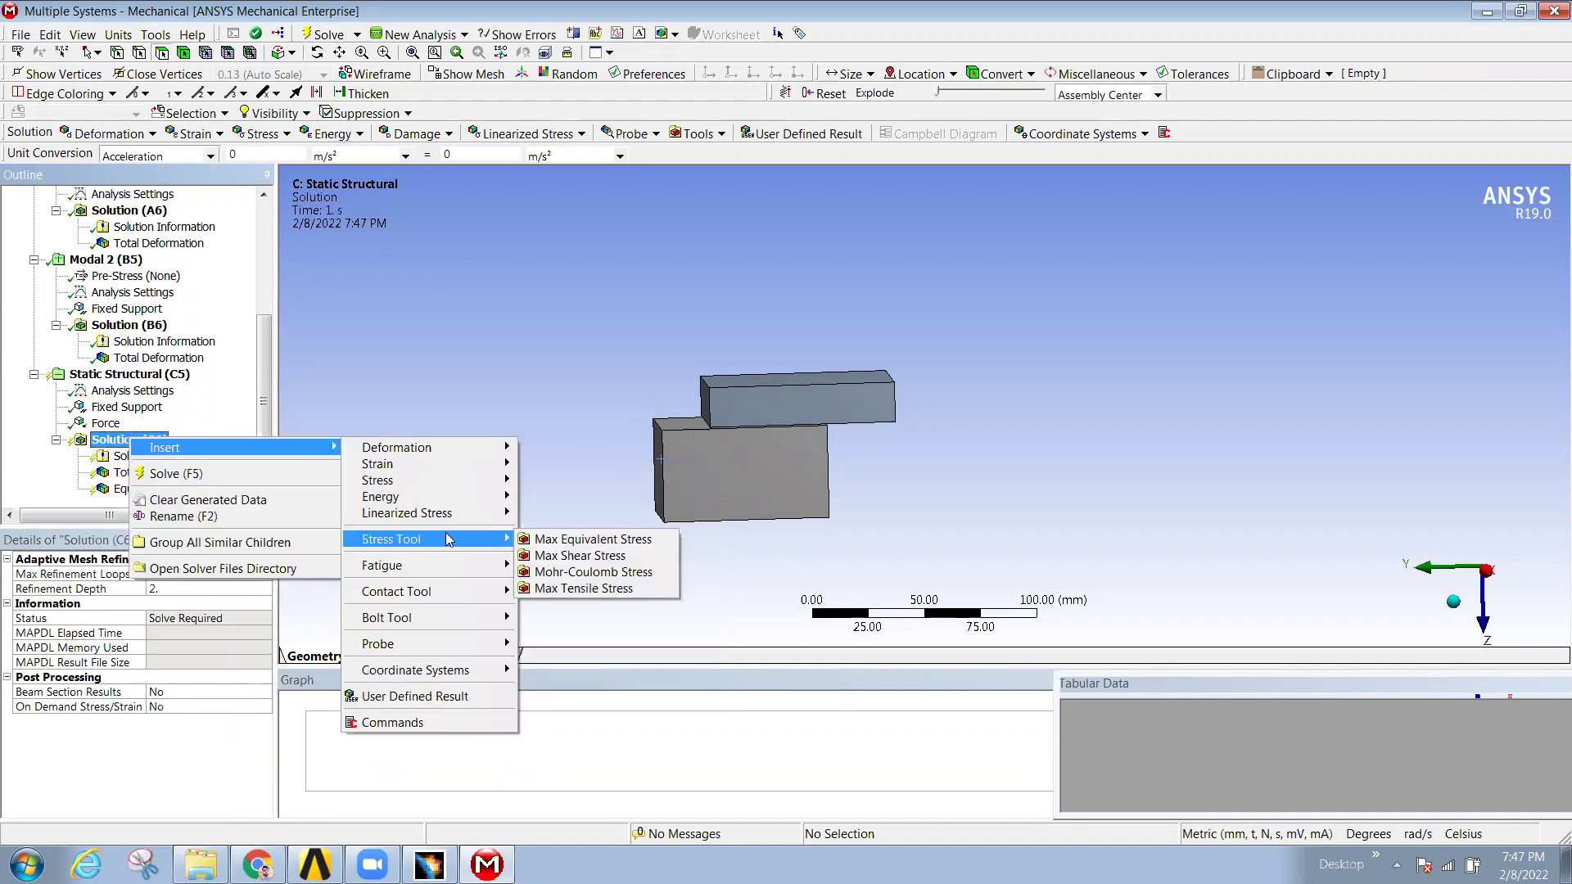
click(589, 539)
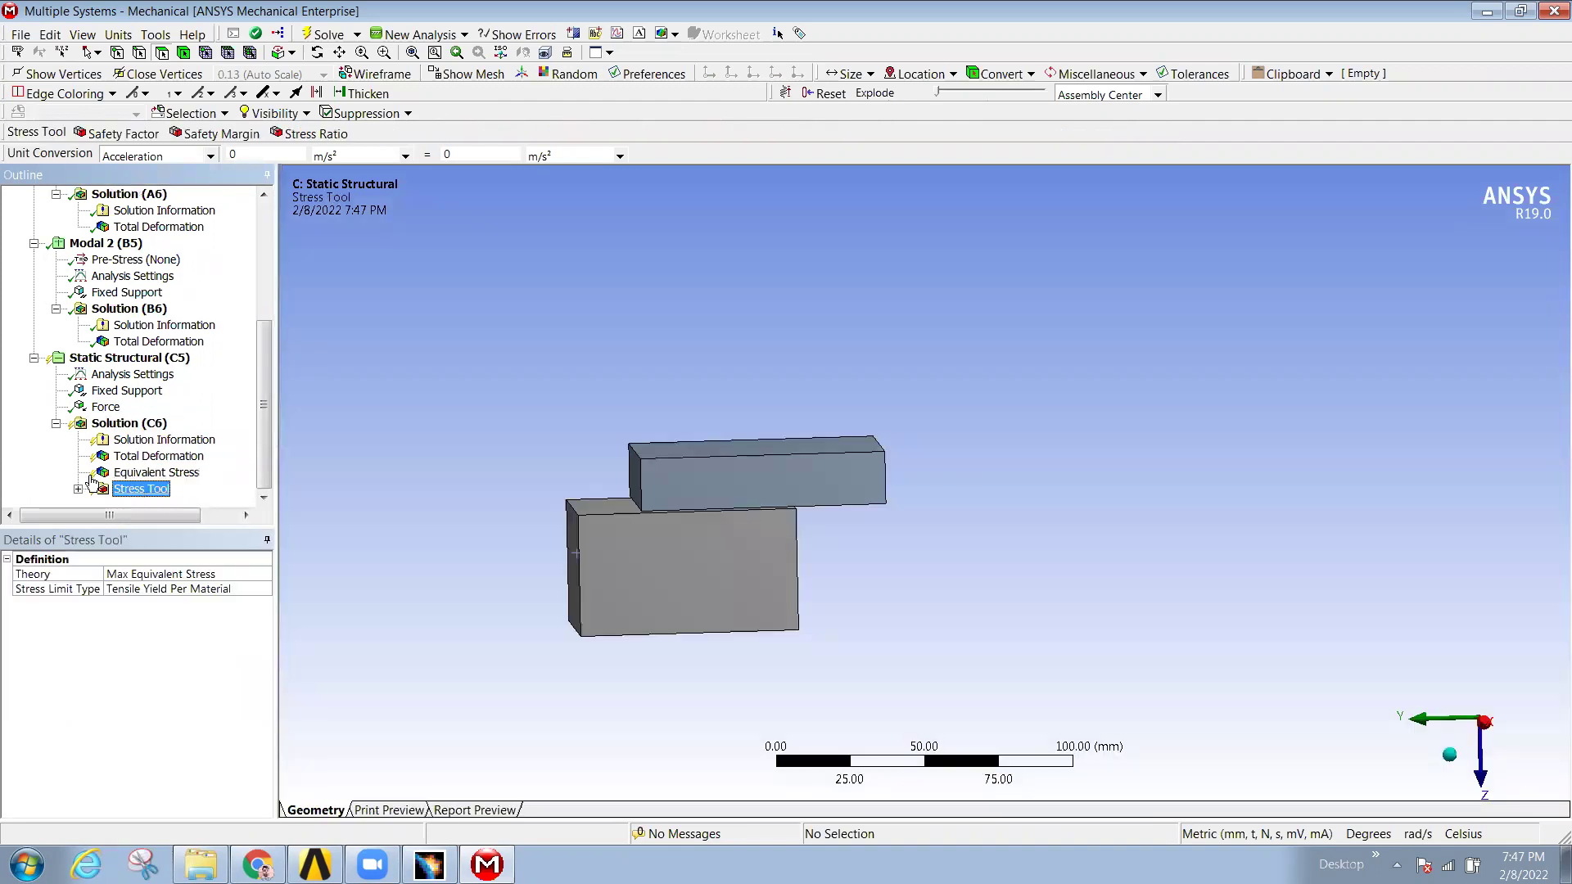
click(78, 489)
click(157, 487)
- Solve the Static Structural analysis and display its Total Deformation result
click(119, 408)
right_click(119, 412)
click(182, 449)
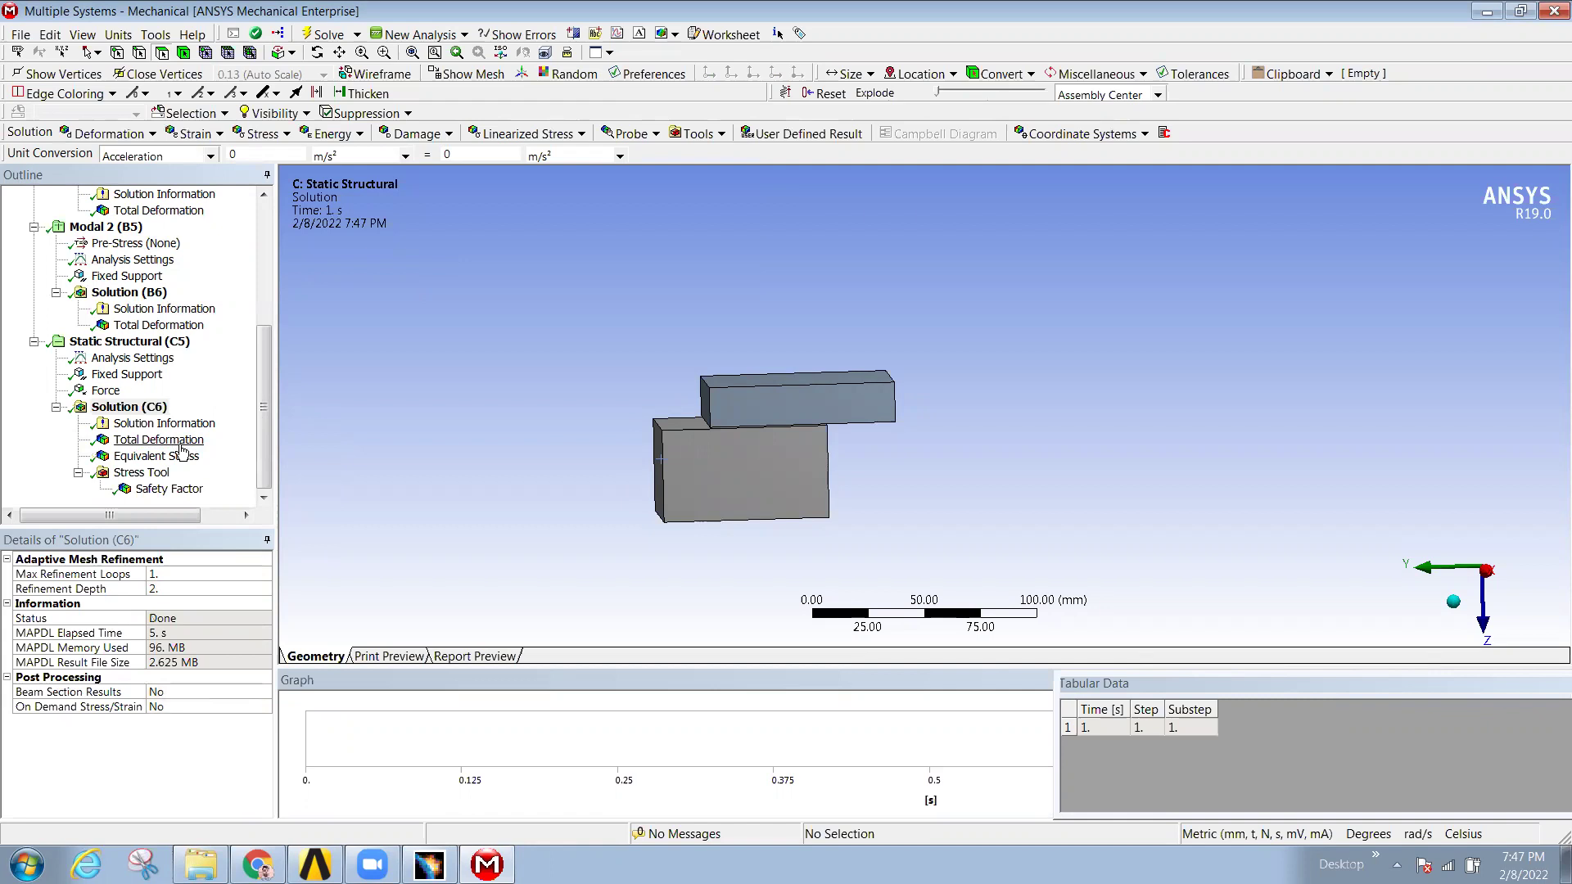
click(118, 440)
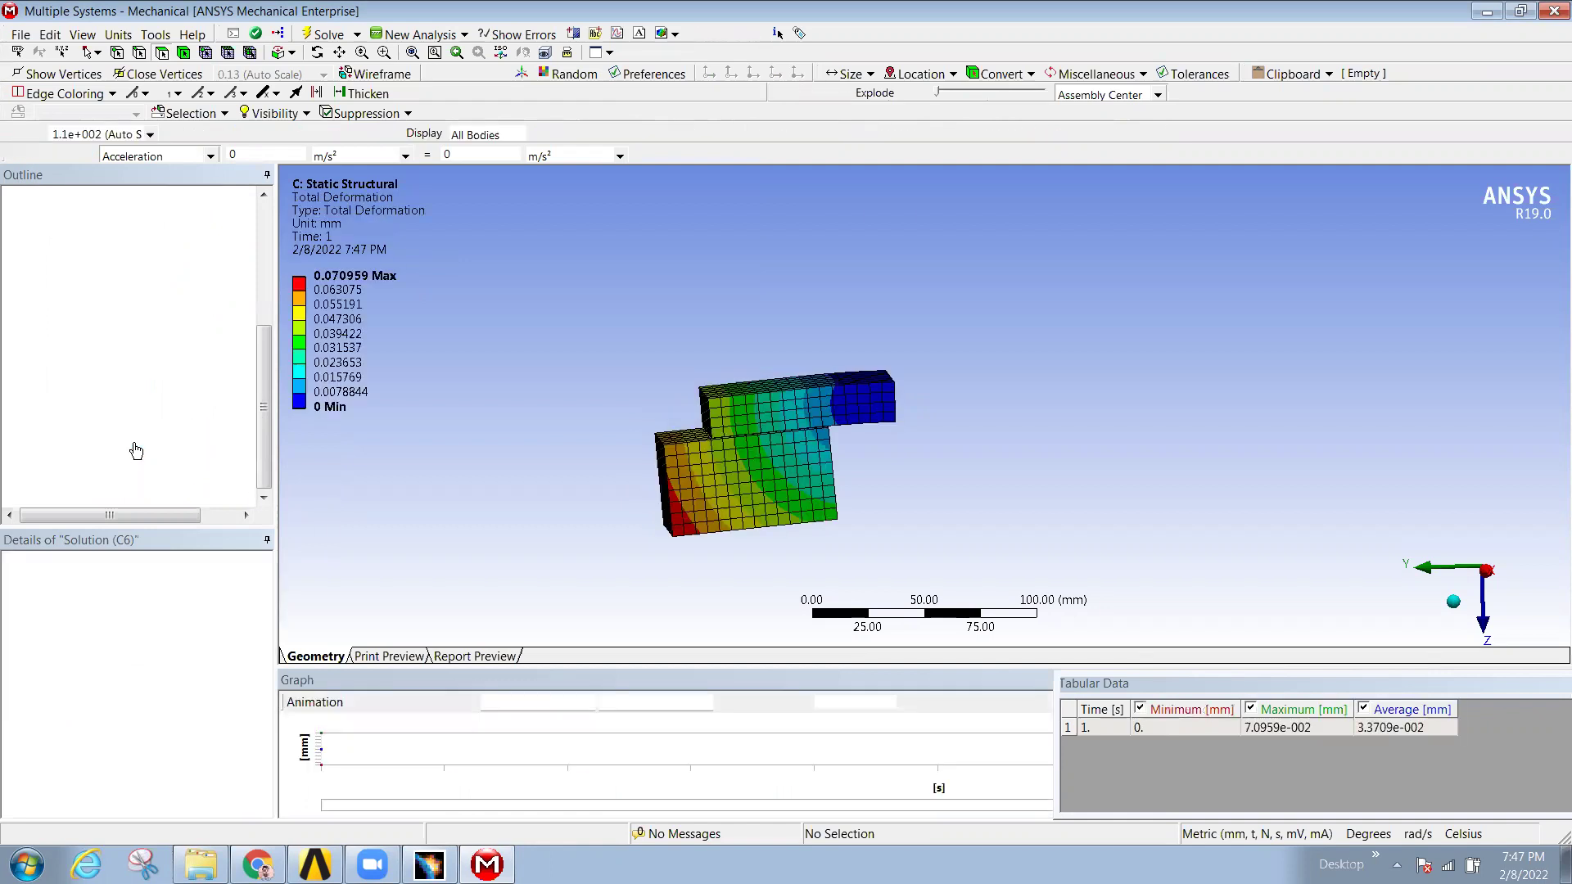
- Enlarge the outline area and review the Equivalent Stress and Safety Factor results of Static Structural (C5)
mouse_move(688, 522)
middle_down()
mouse_move(696, 543)
mouse_move(853, 520)
mouse_move(688, 516)
middle_up()
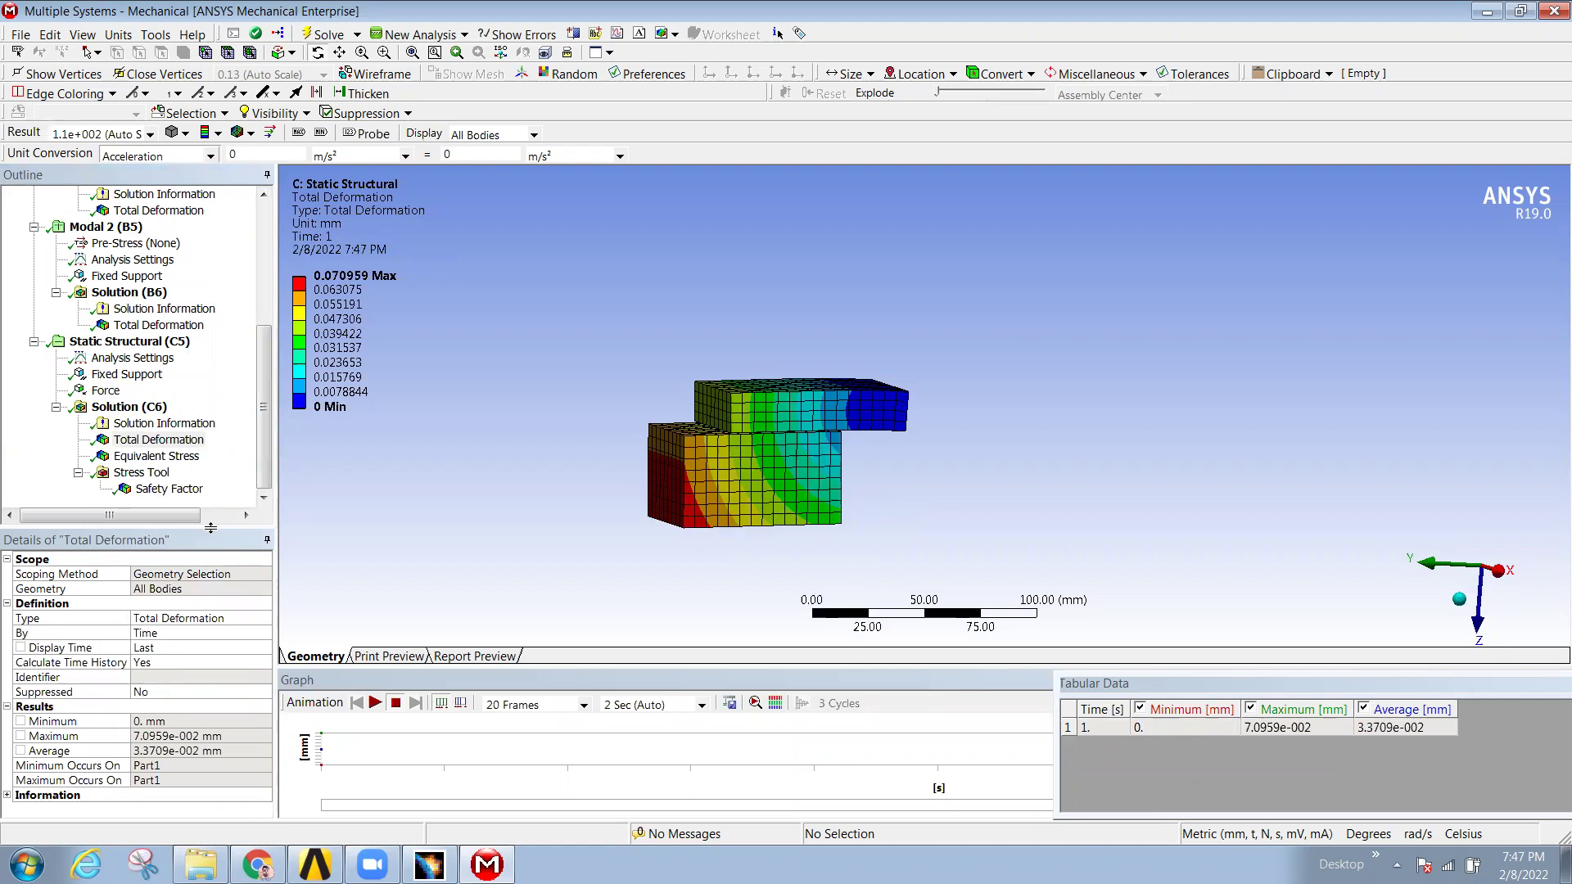
drag(276, 489, 481, 486)
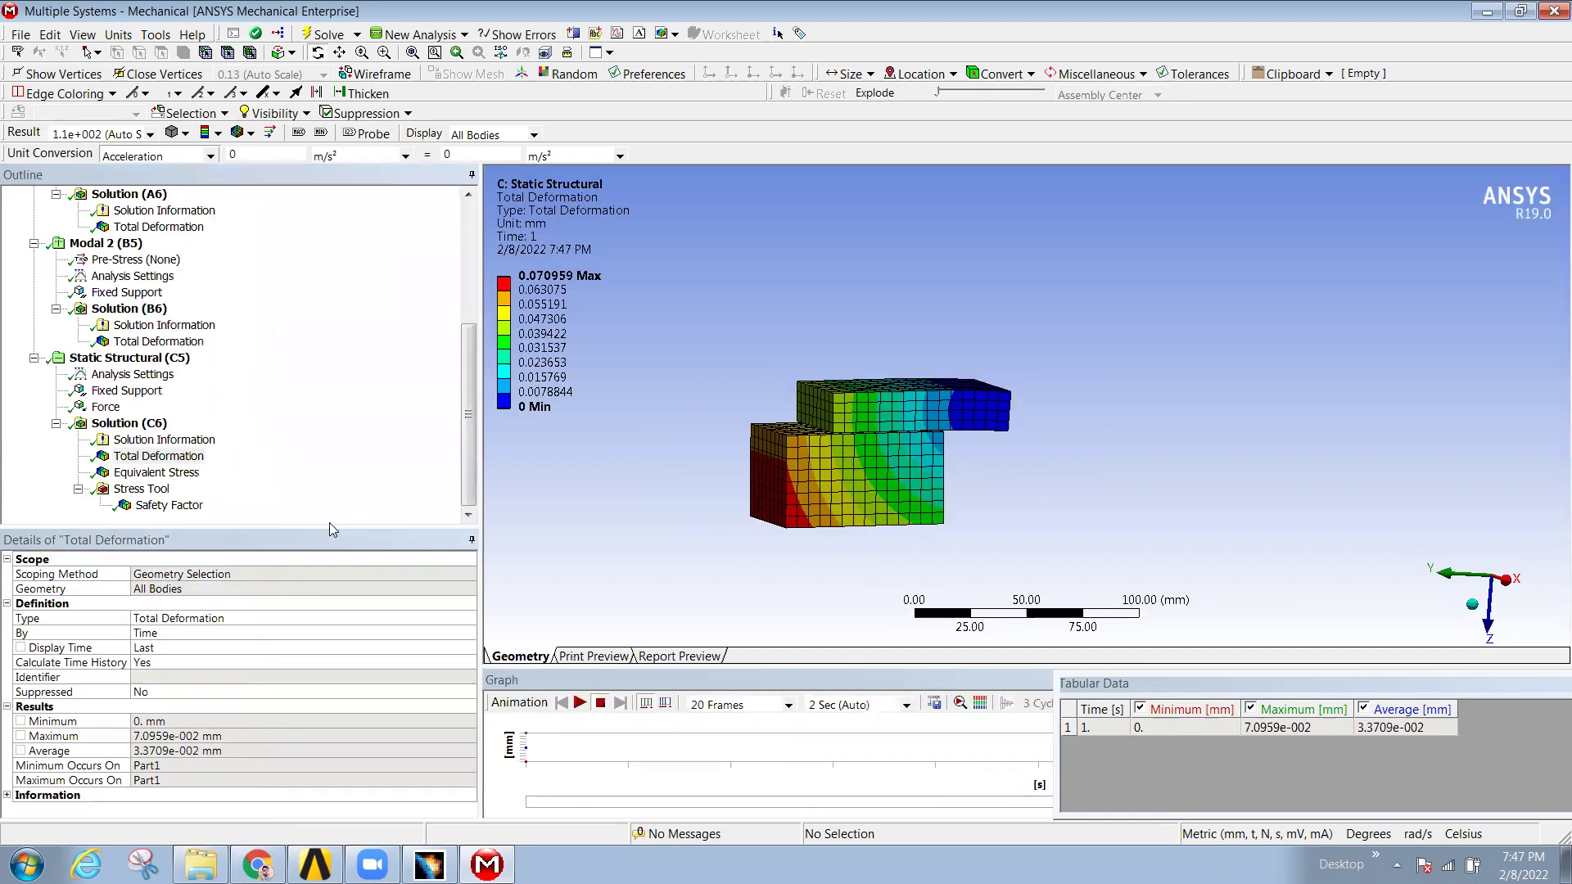
drag(329, 529, 336, 620)
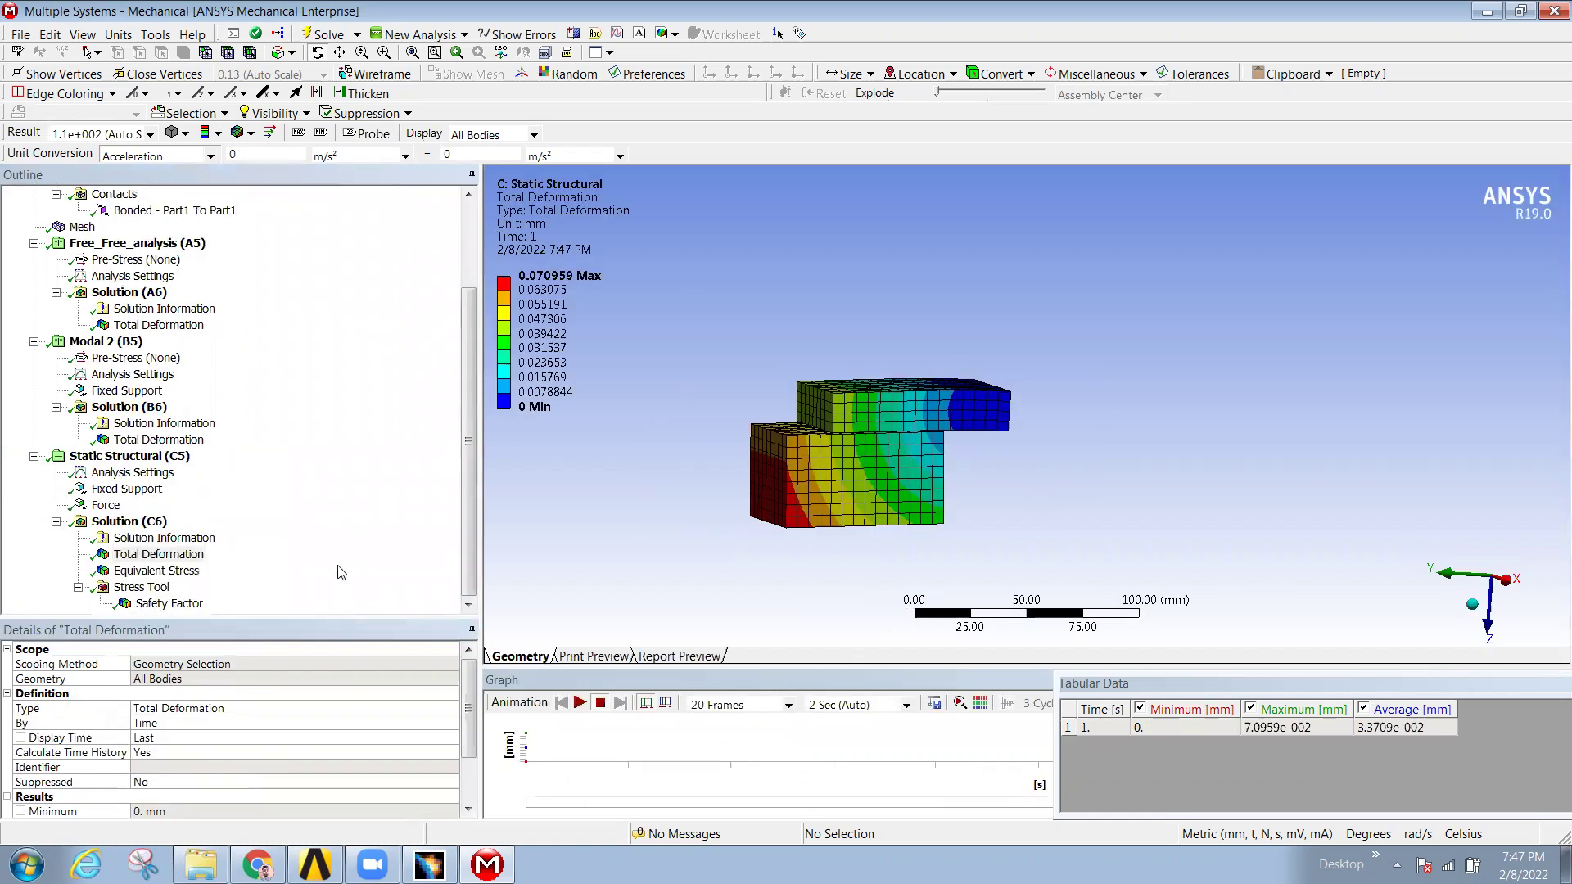
click(156, 571)
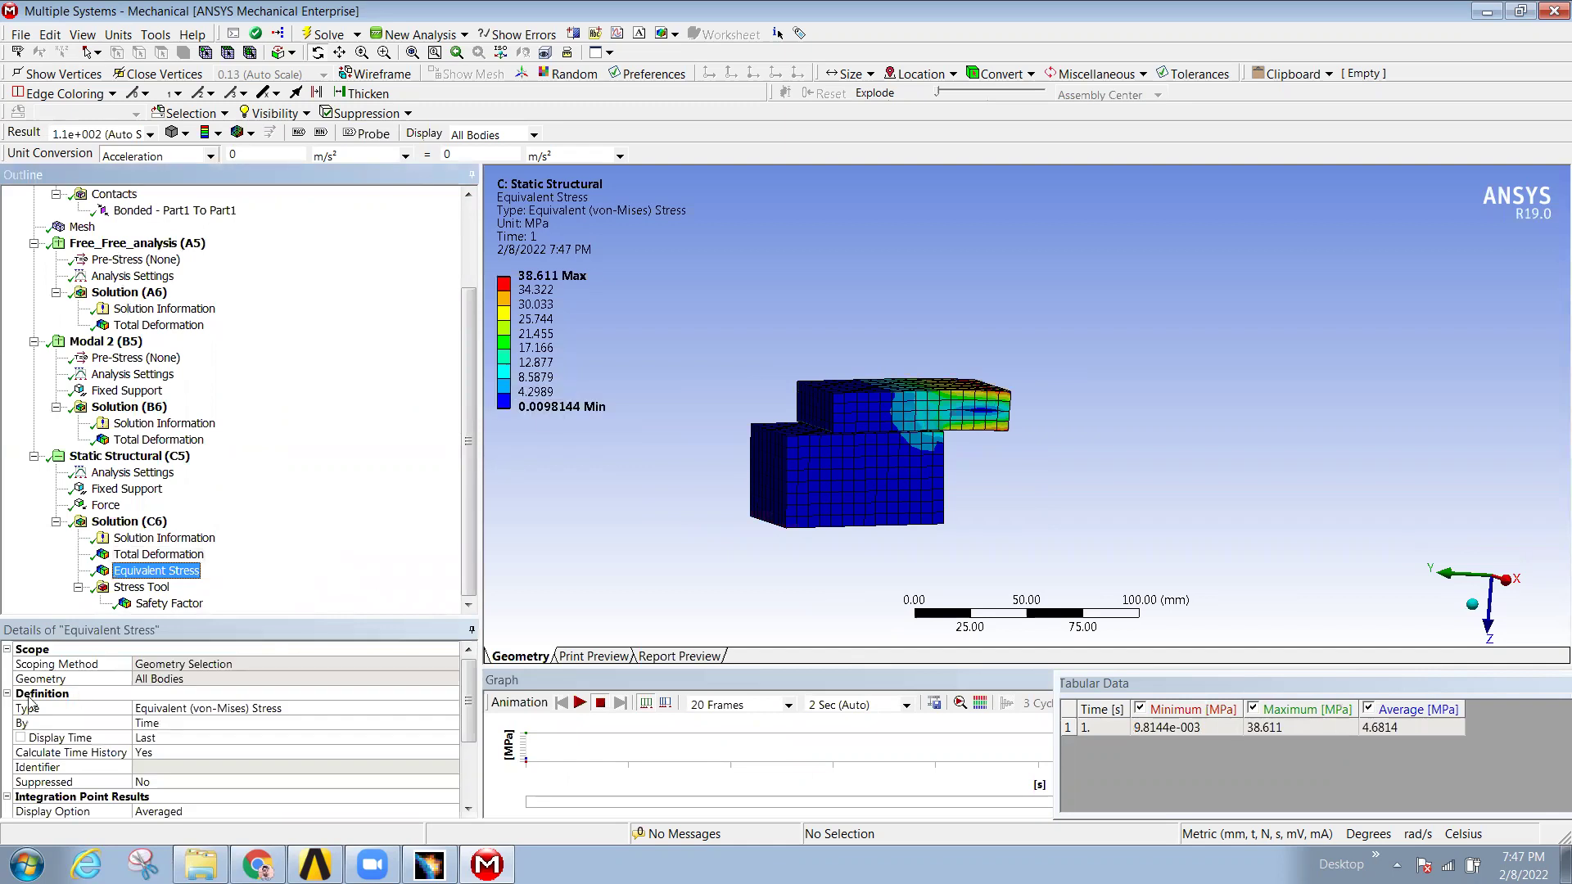
click(169, 604)
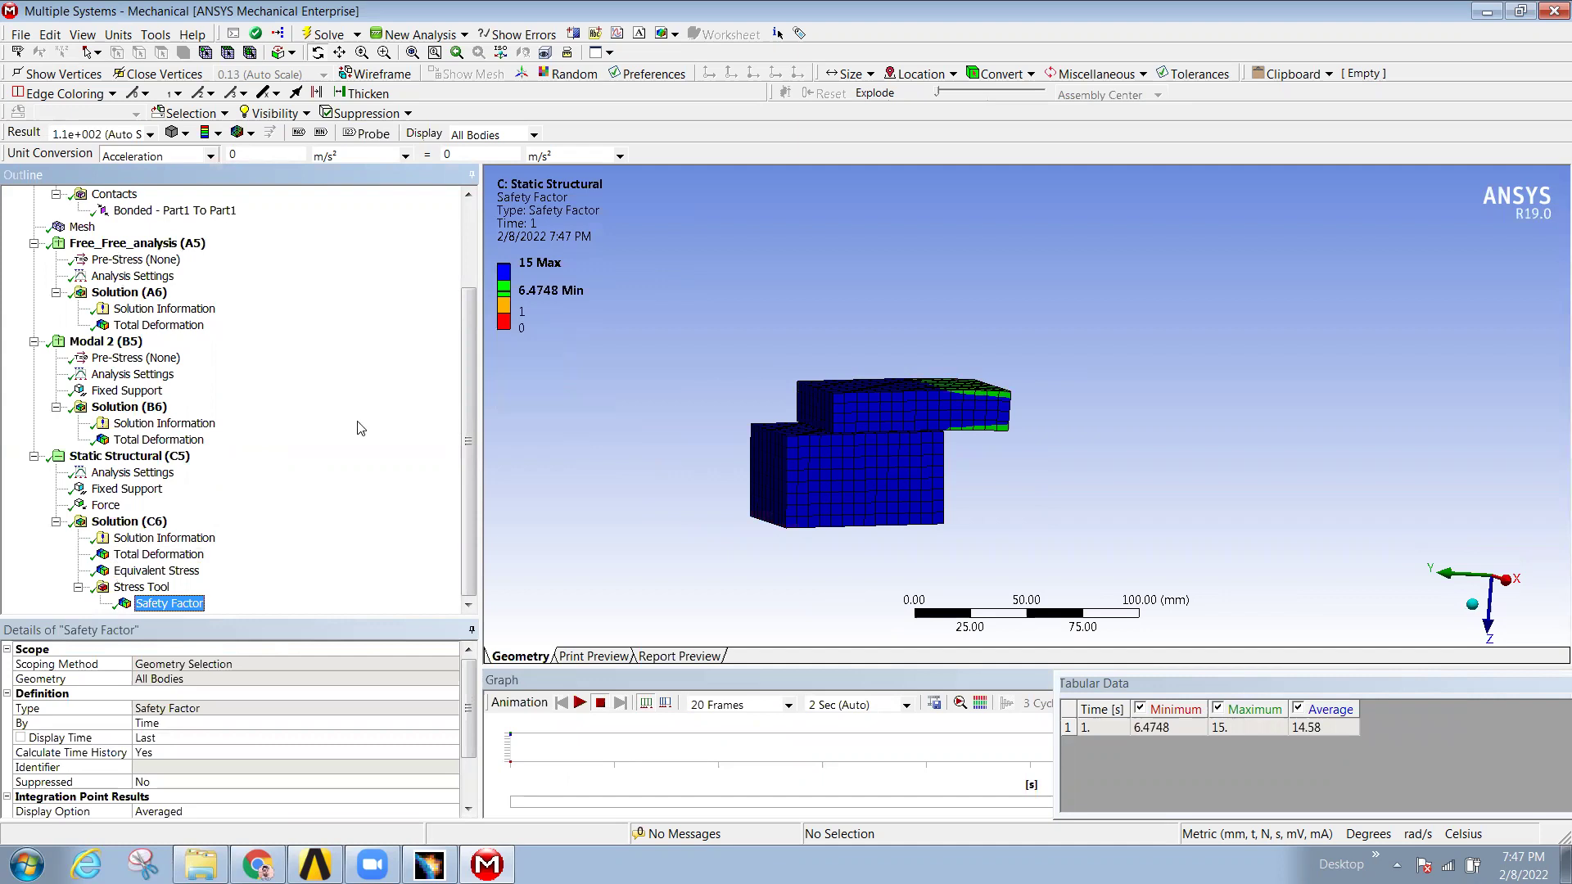
- Suppress the Bonded - Part1 To Part1 contact between the two blocks
scroll(344, 443, up, 3)
click(158, 328)
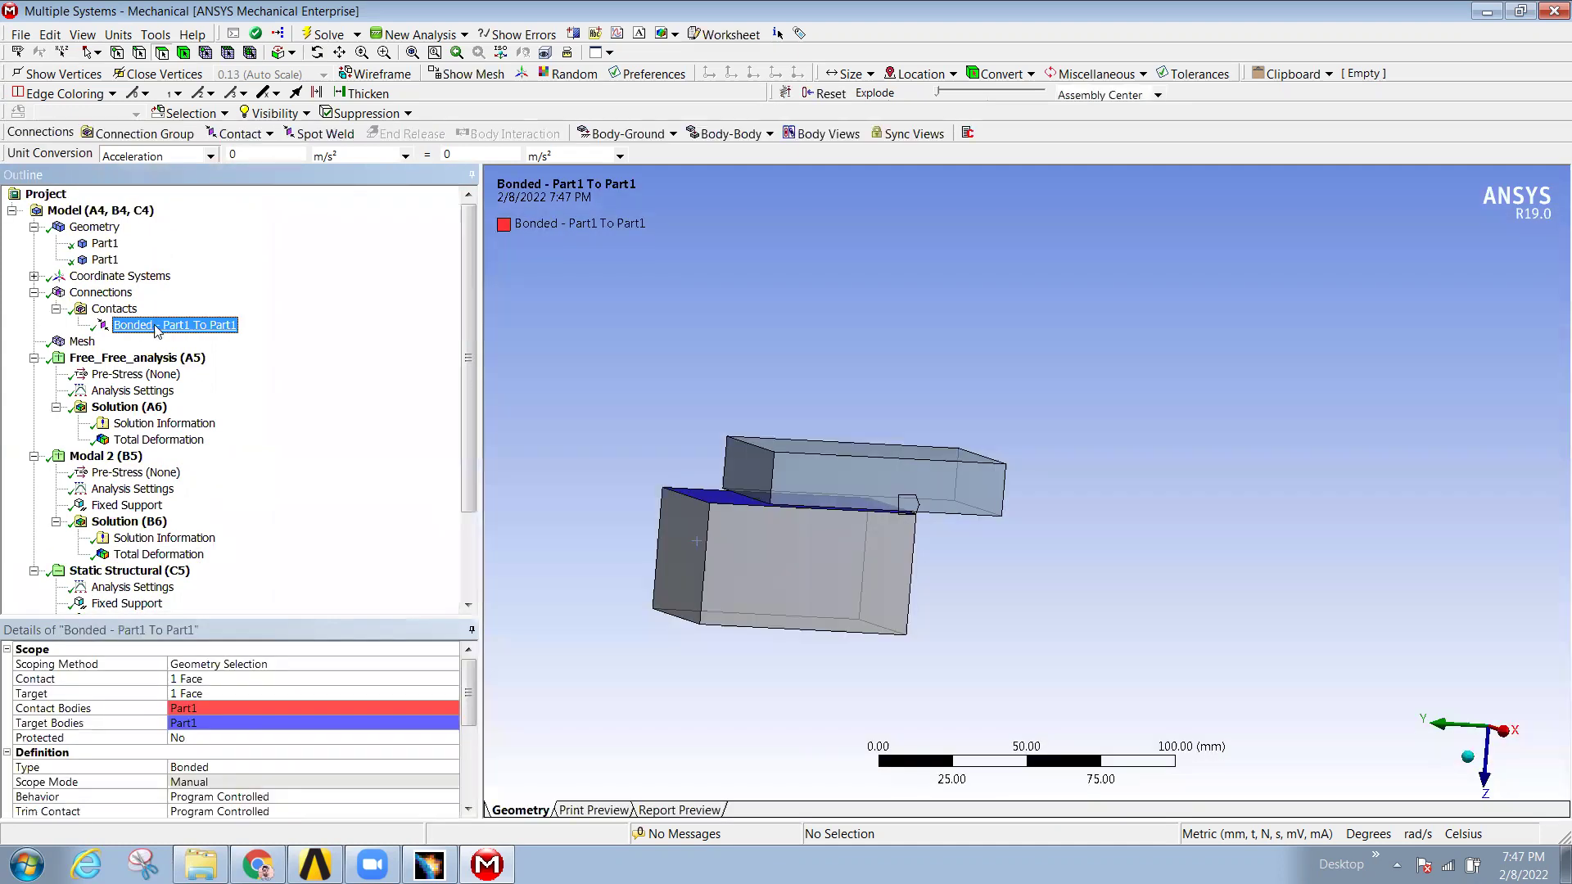
right_click(158, 332)
click(249, 381)
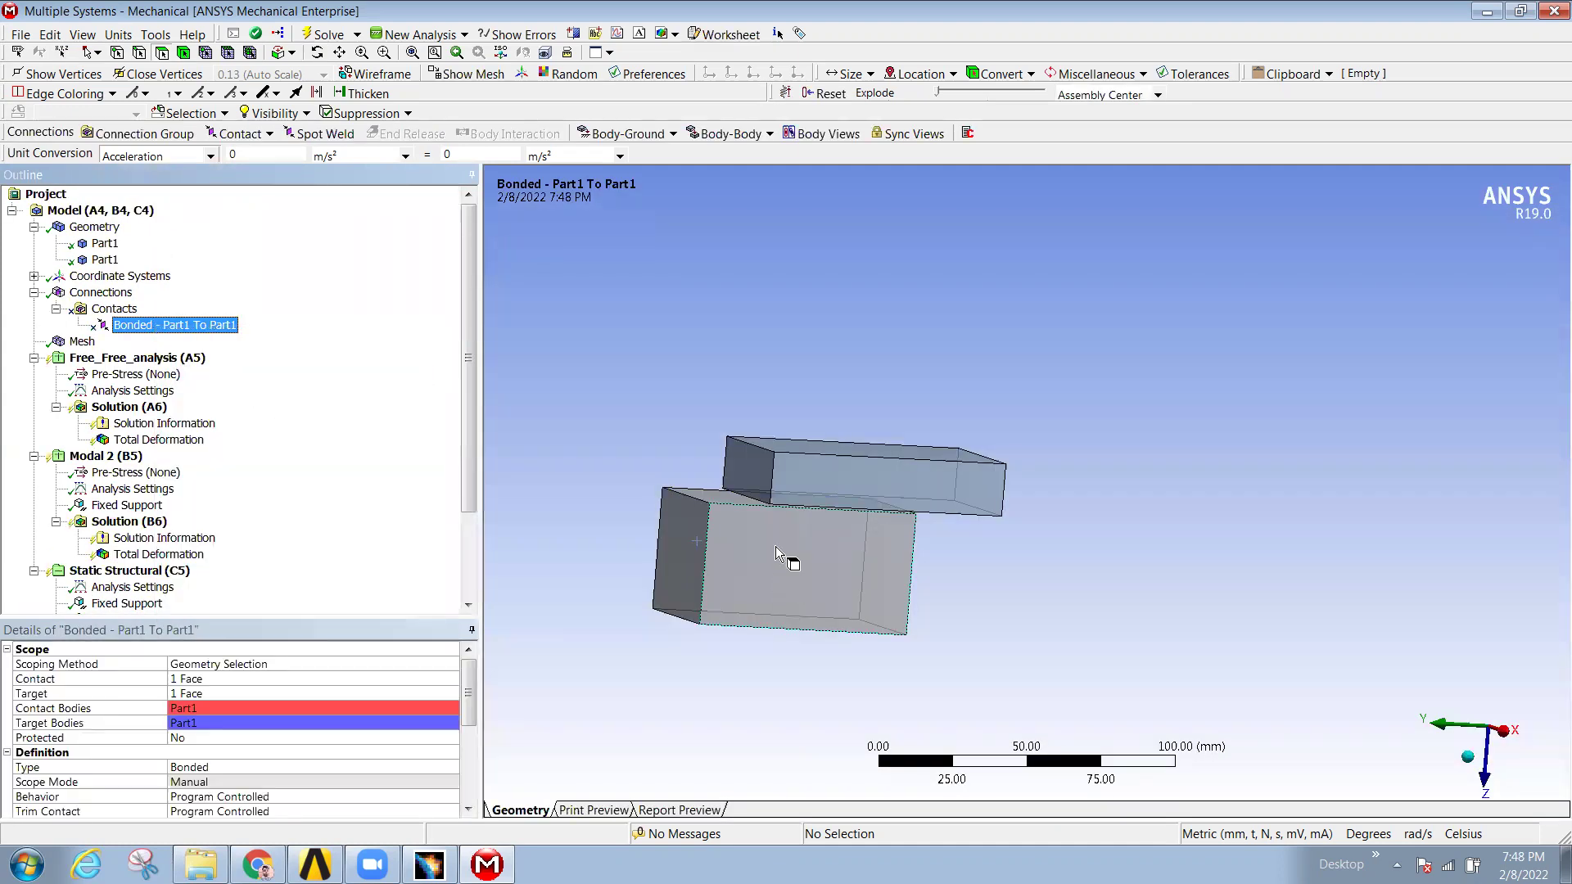
drag(804, 587, 984, 493)
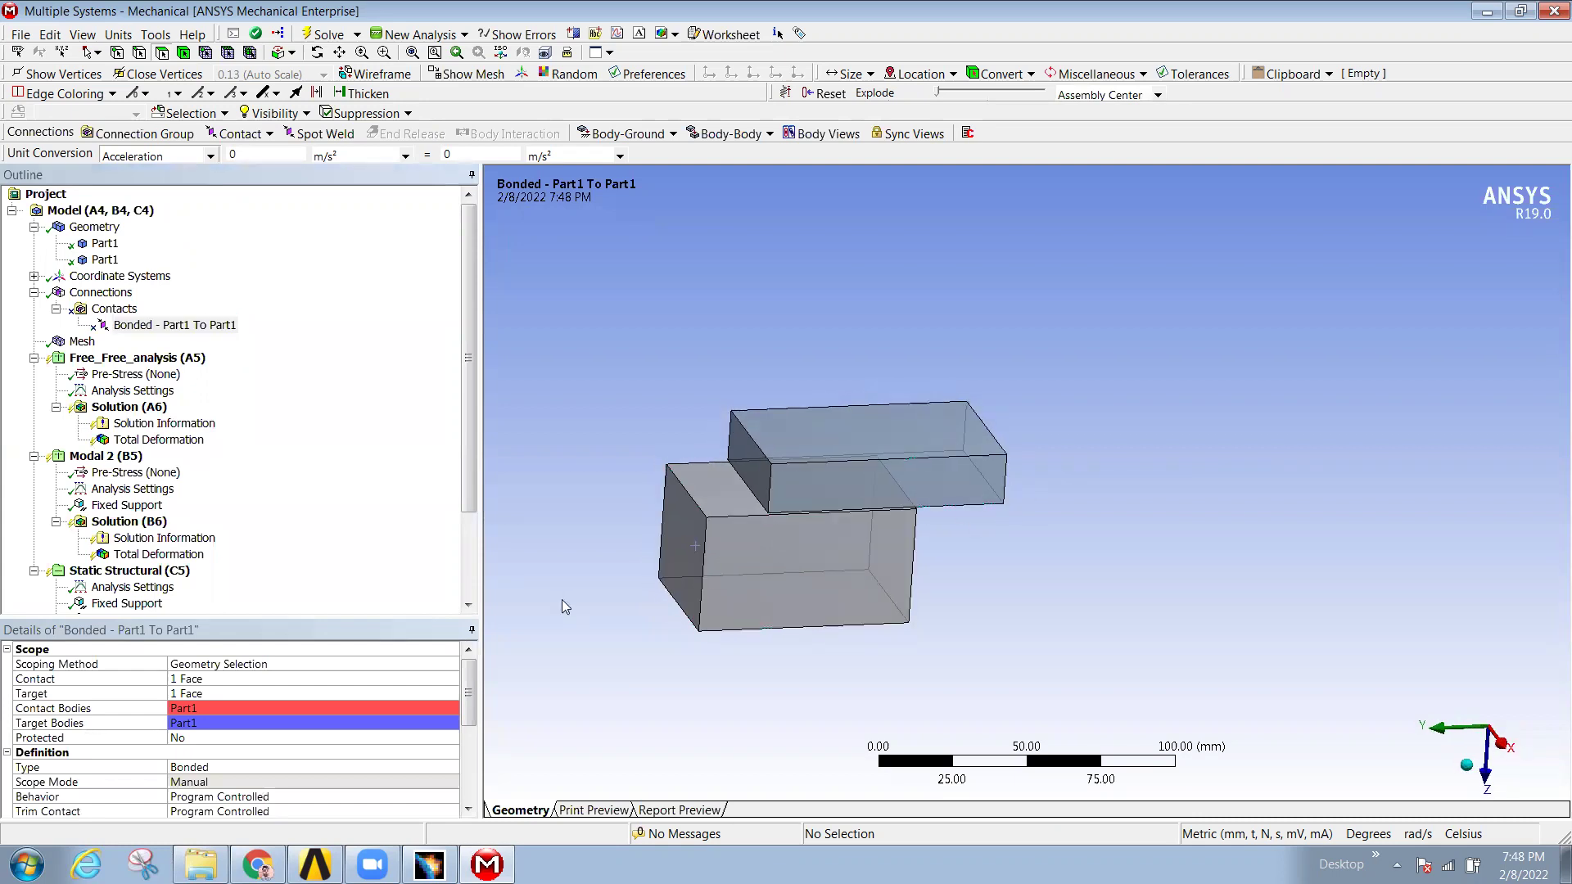
click(377, 541)
- Solve the Static Structural solution (C6) with the bonded contact suppressed
scroll(378, 543, down, 3)
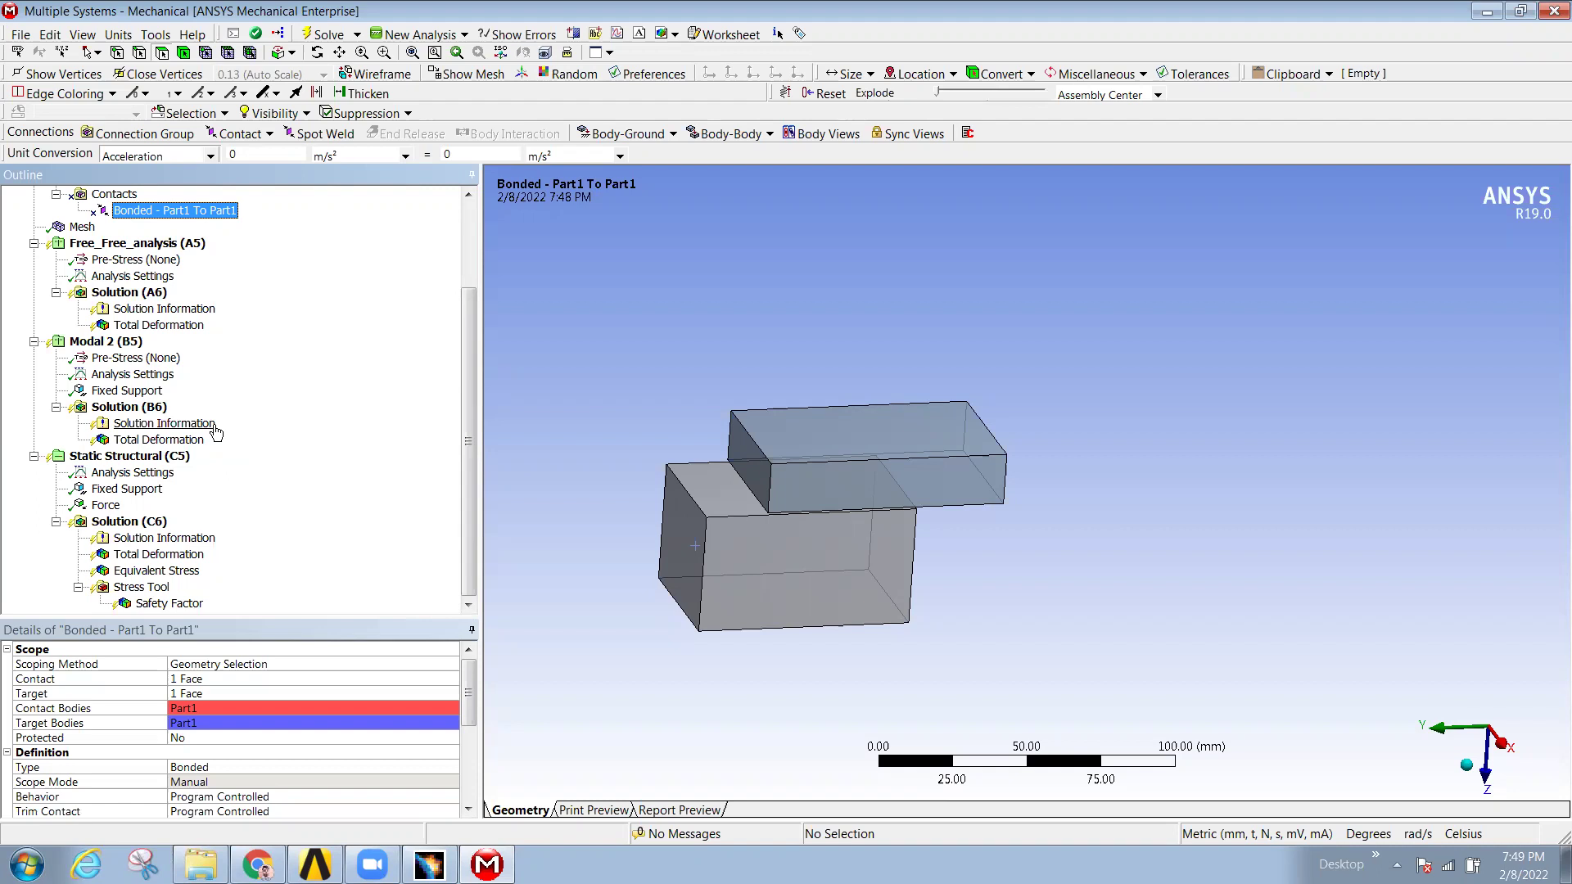
click(153, 524)
right_click(152, 525)
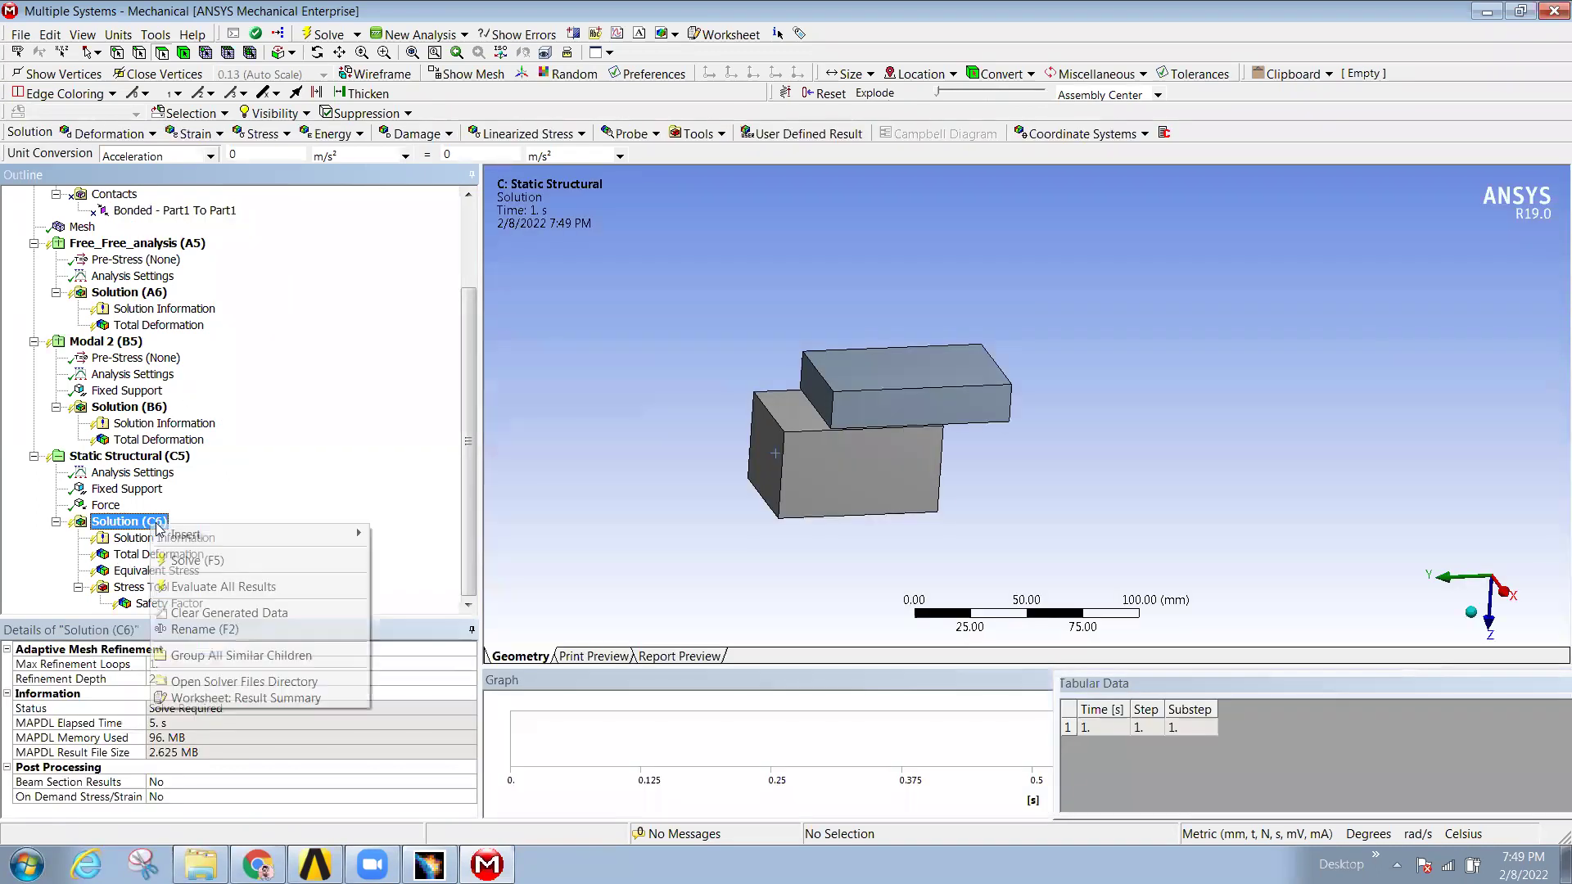
click(222, 563)
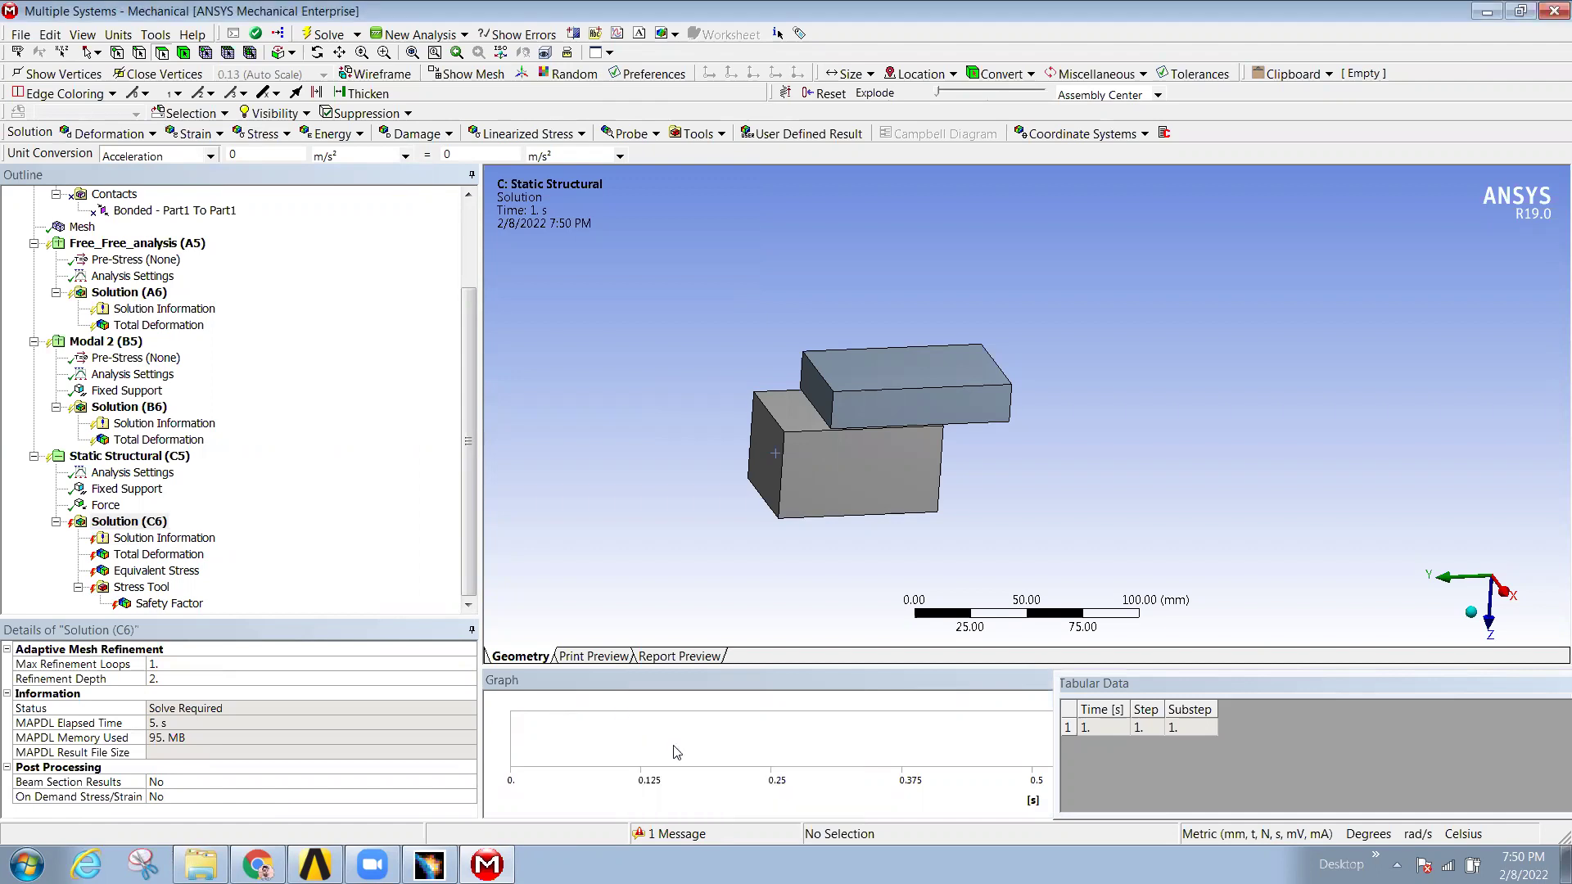
- Examine the contact area of the two blocks from several angles and check the solver message for the static structural solution
middle_drag(869, 490, 925, 500)
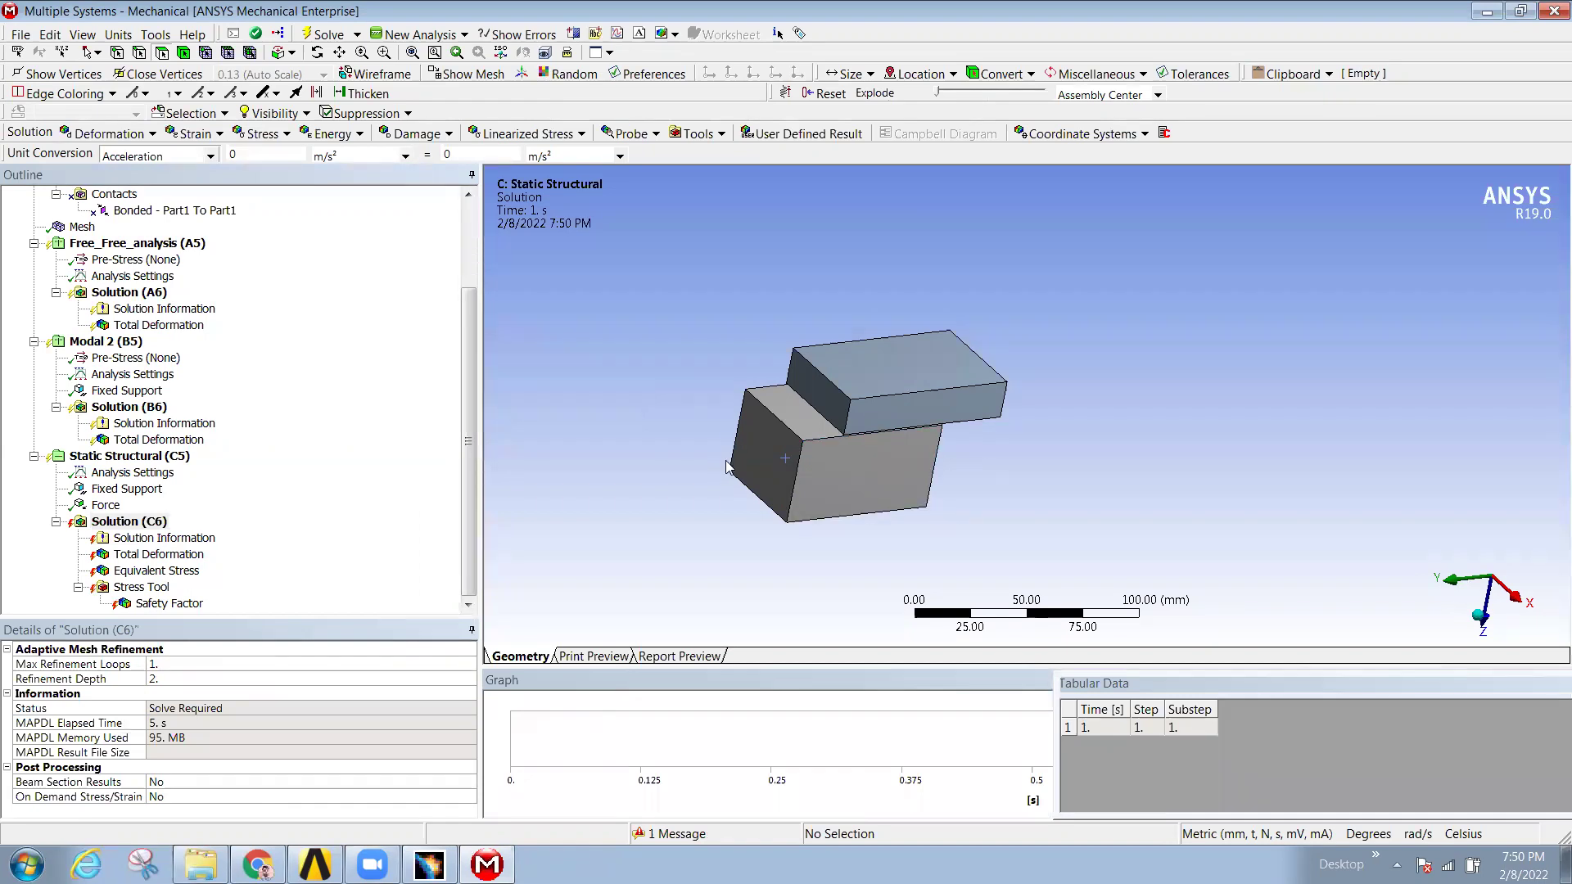
middle_drag(795, 483, 965, 485)
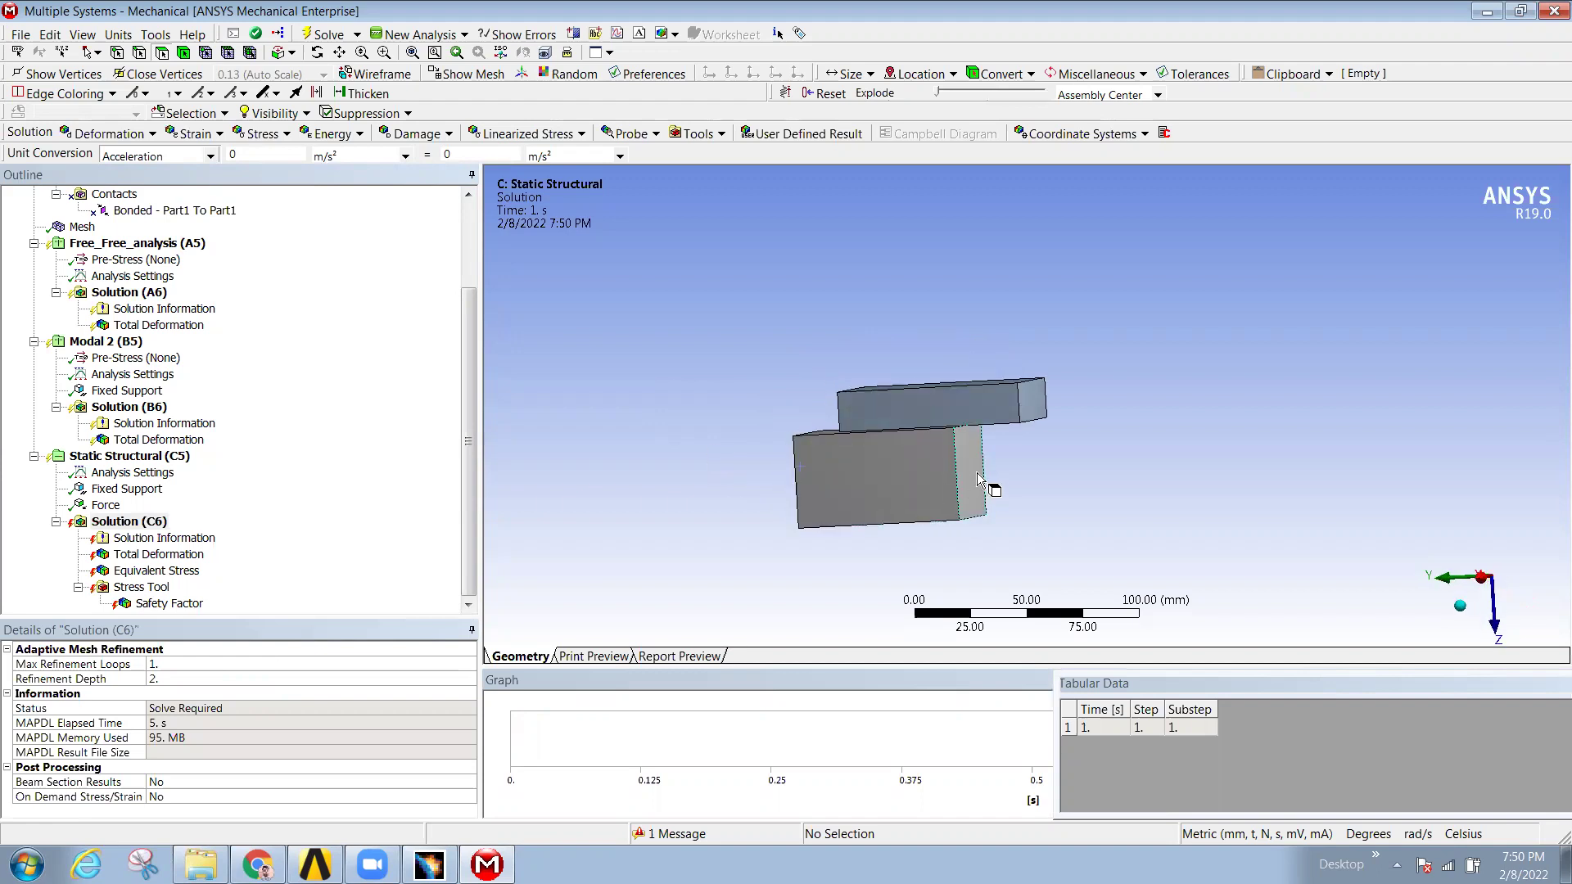
middle_drag(961, 464, 1007, 408)
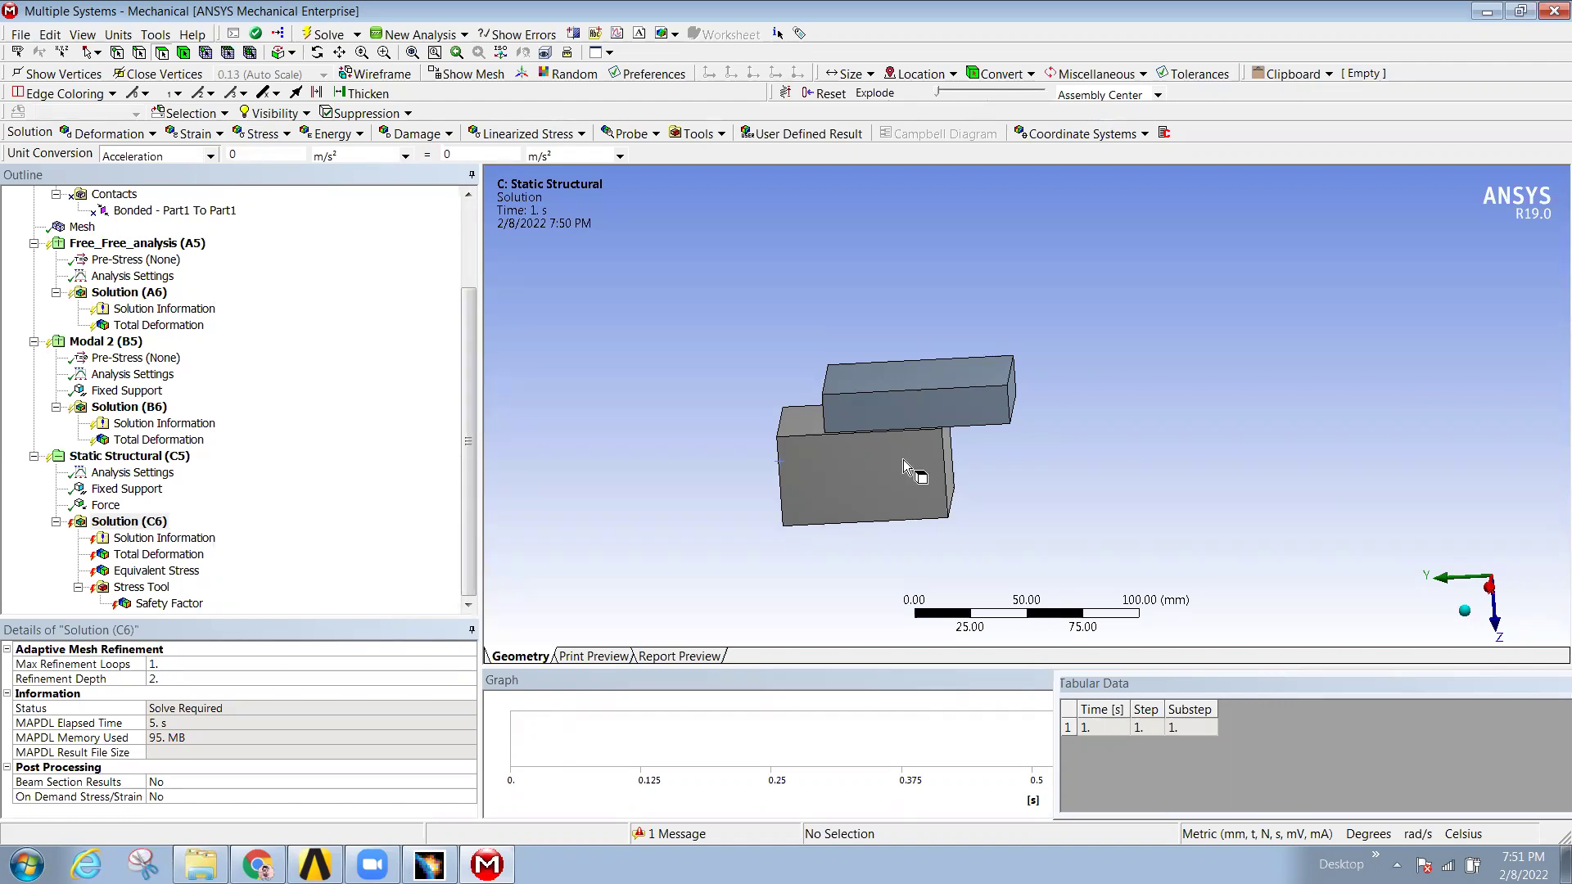
middle_drag(925, 520, 826, 300)
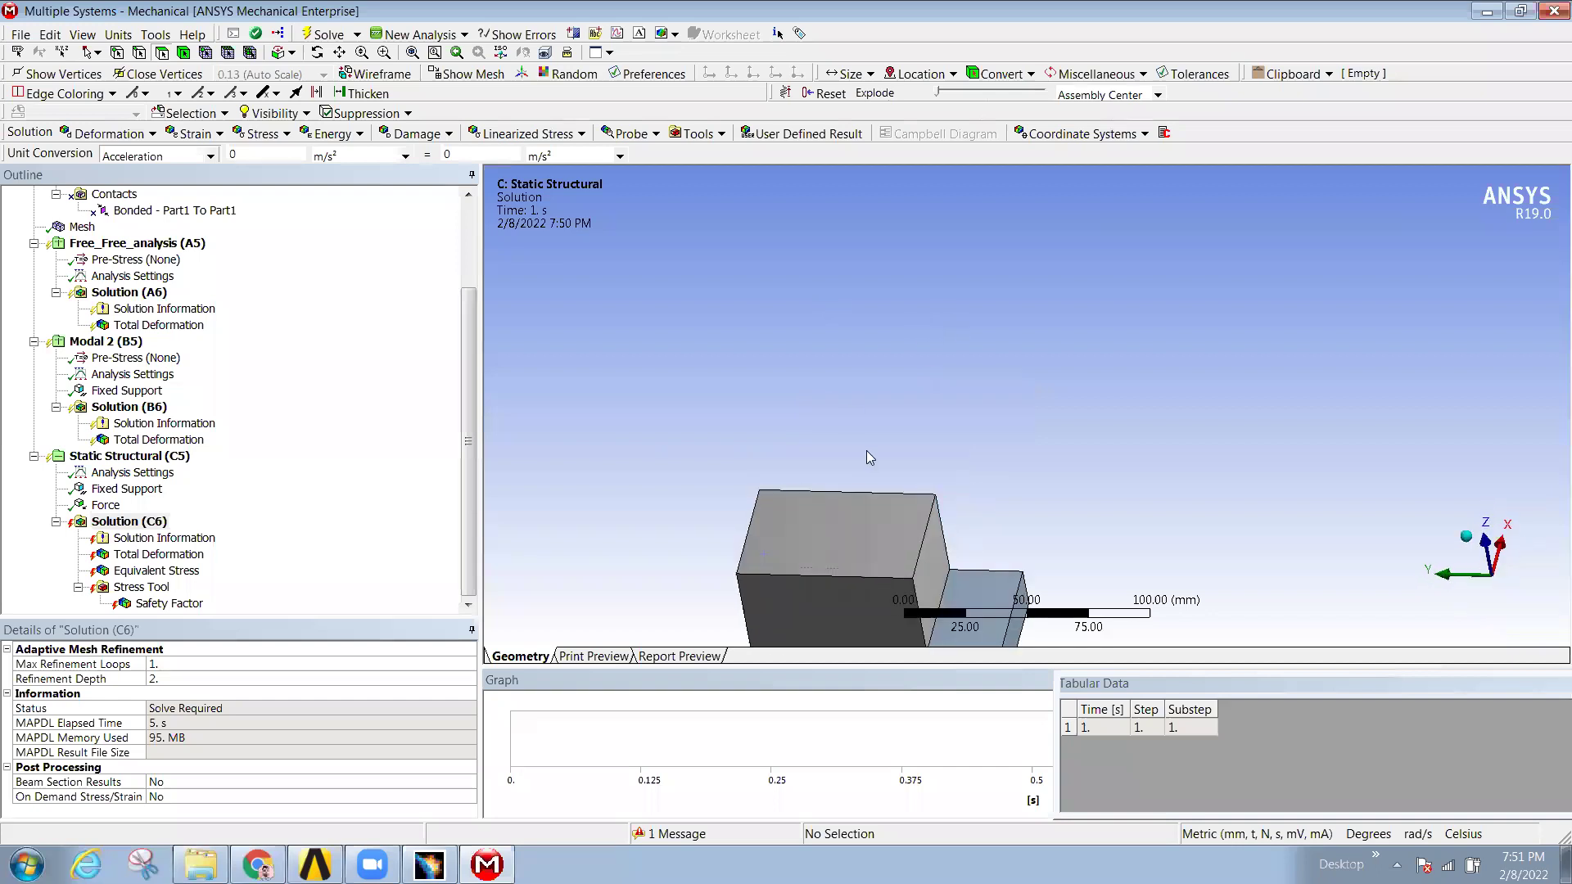
middle_drag(879, 470, 981, 399)
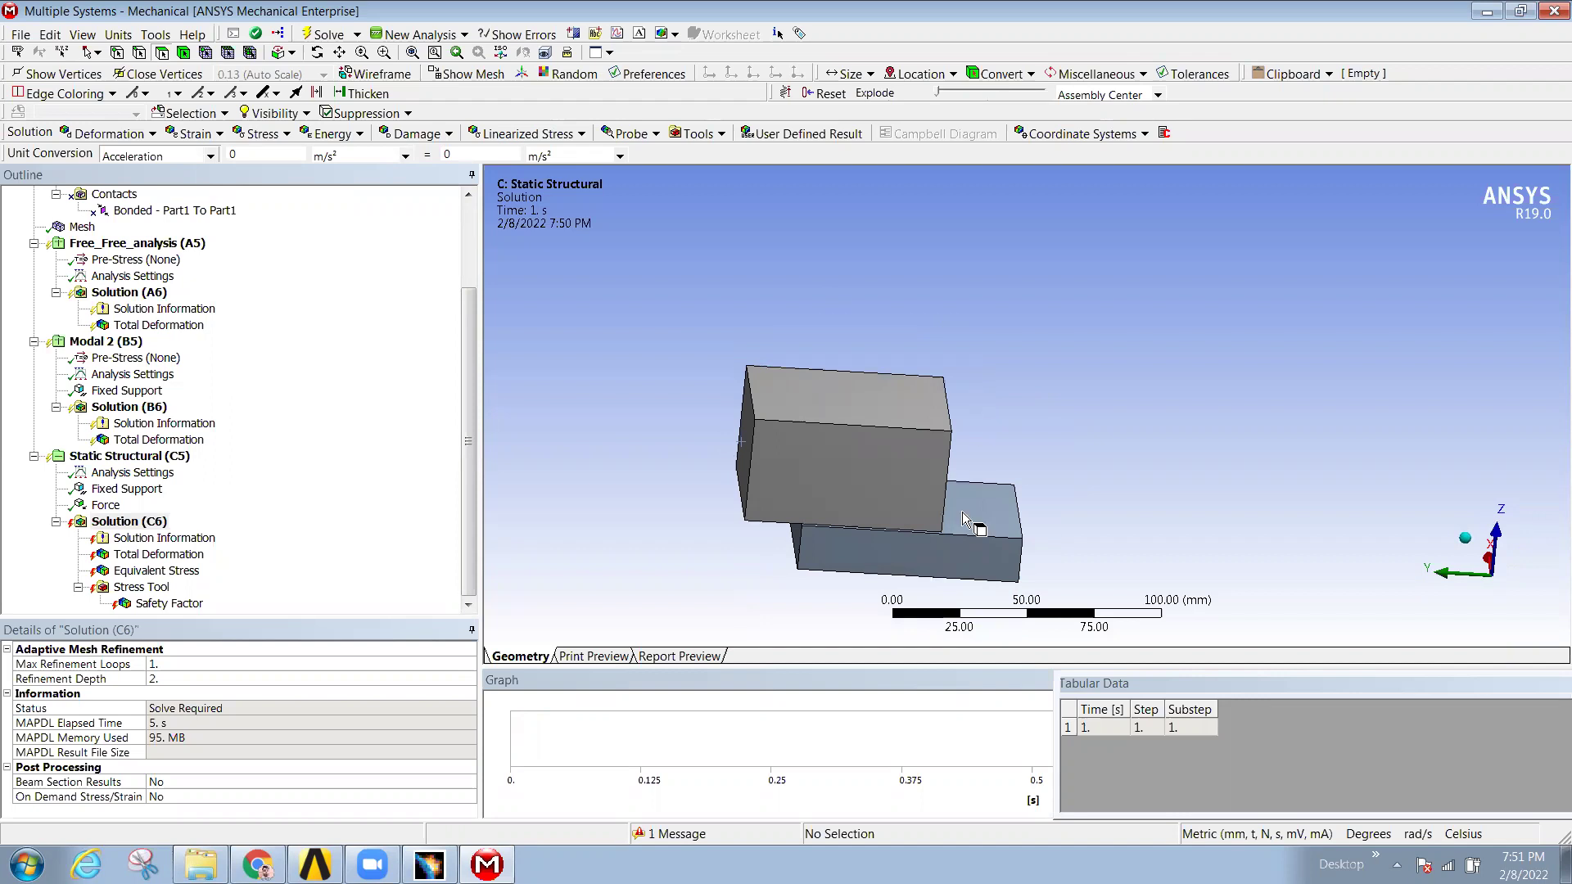
double_click(693, 837)
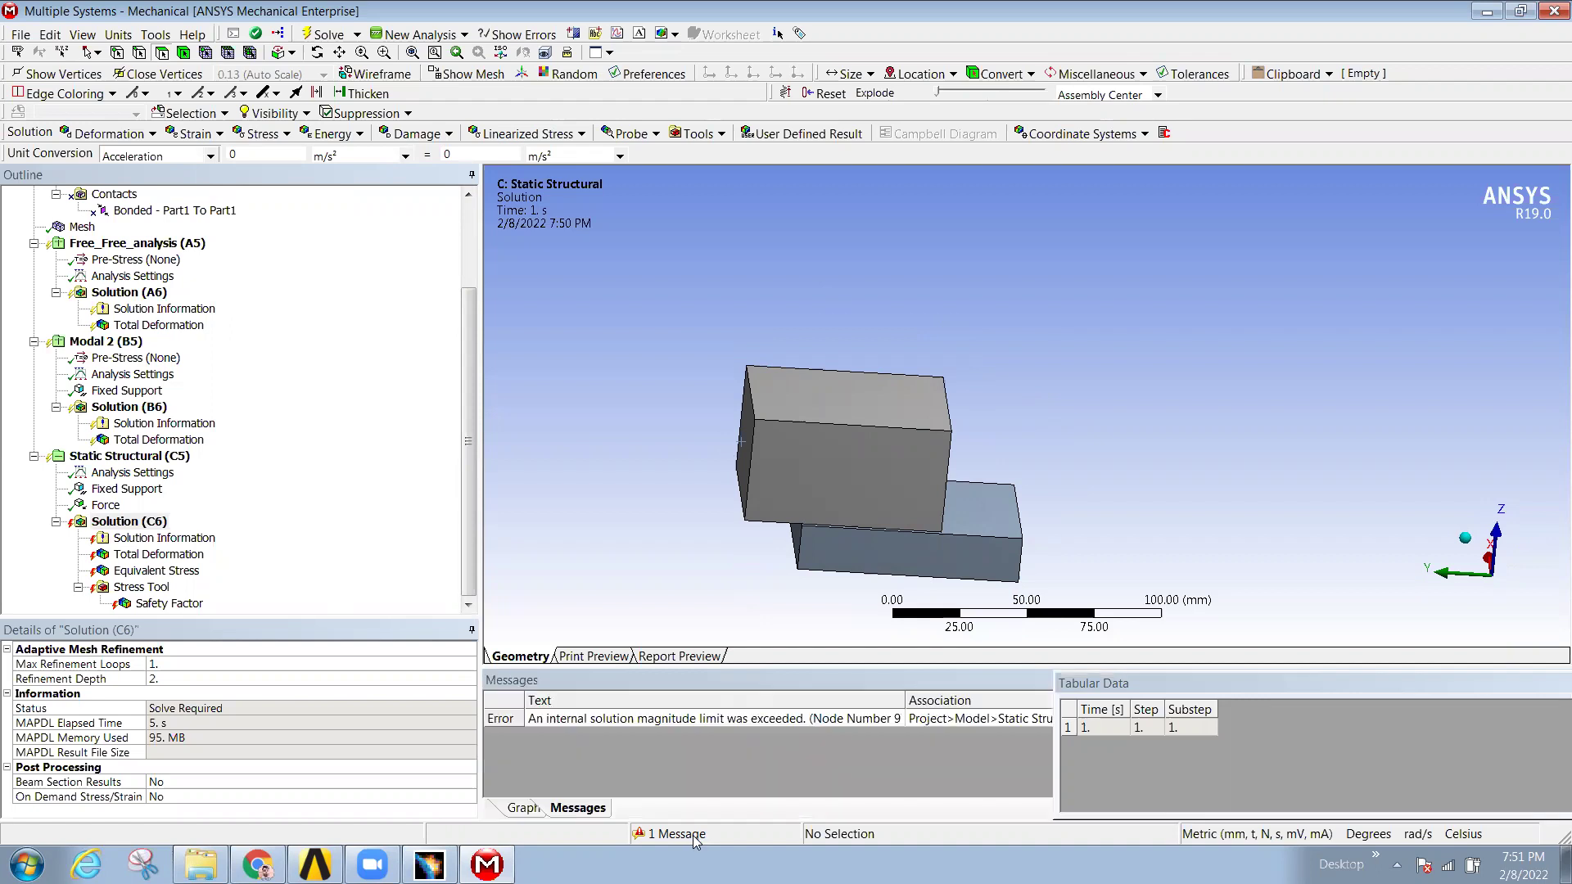
click(703, 720)
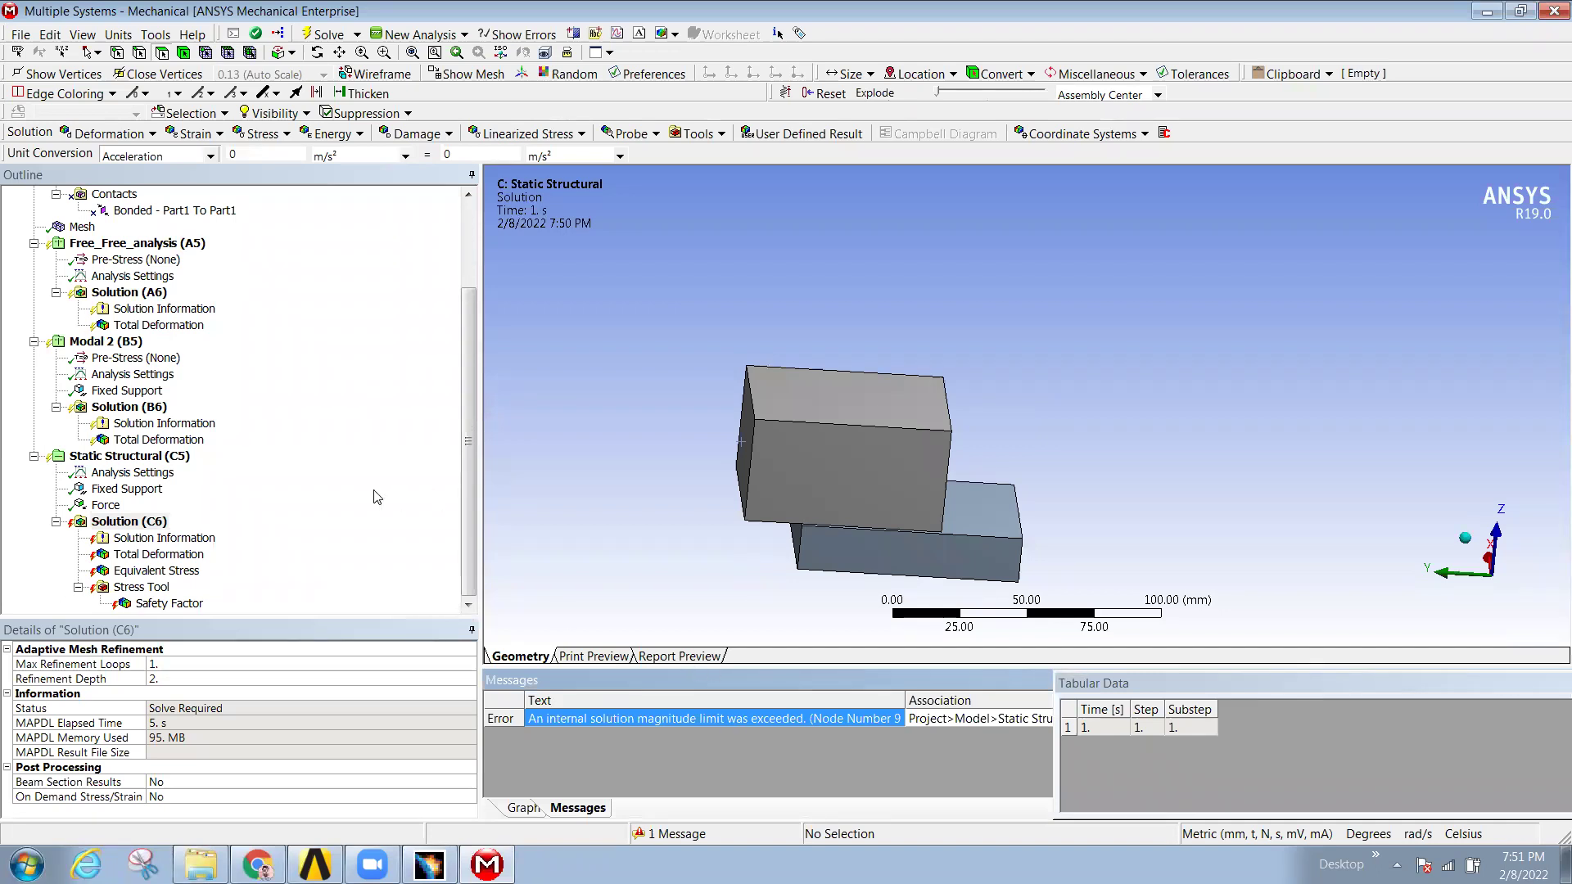
- Unsuppress the Bonded - Part1 To Part1 contact between the two blocks
click(377, 521)
middle_drag(819, 541, 893, 577)
click(163, 211)
right_click(163, 211)
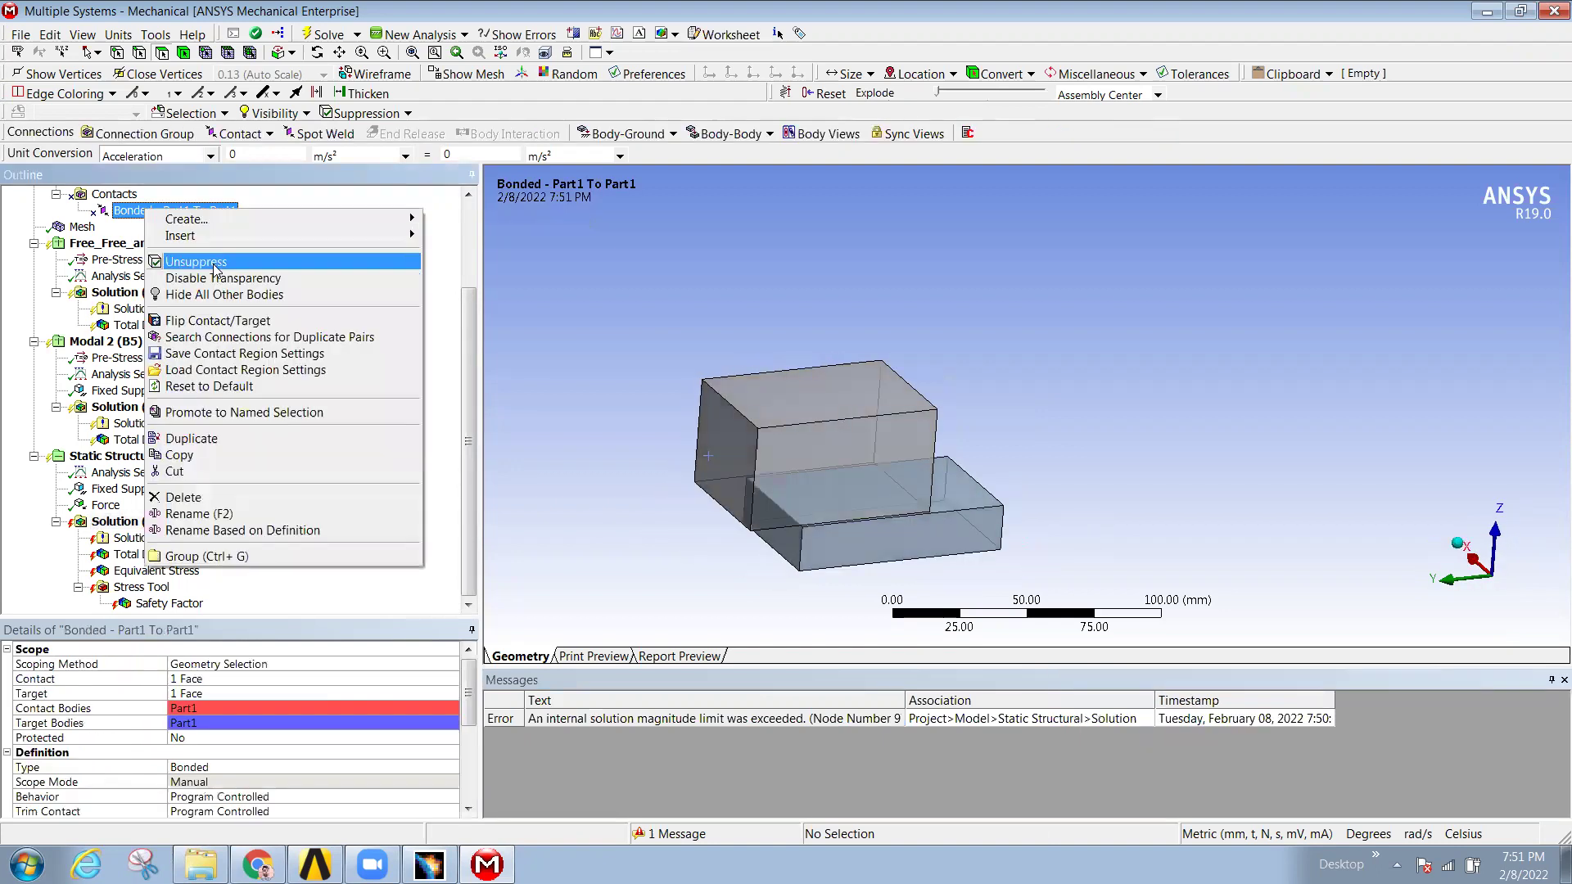
click(417, 494)
middle_drag(706, 503, 741, 514)
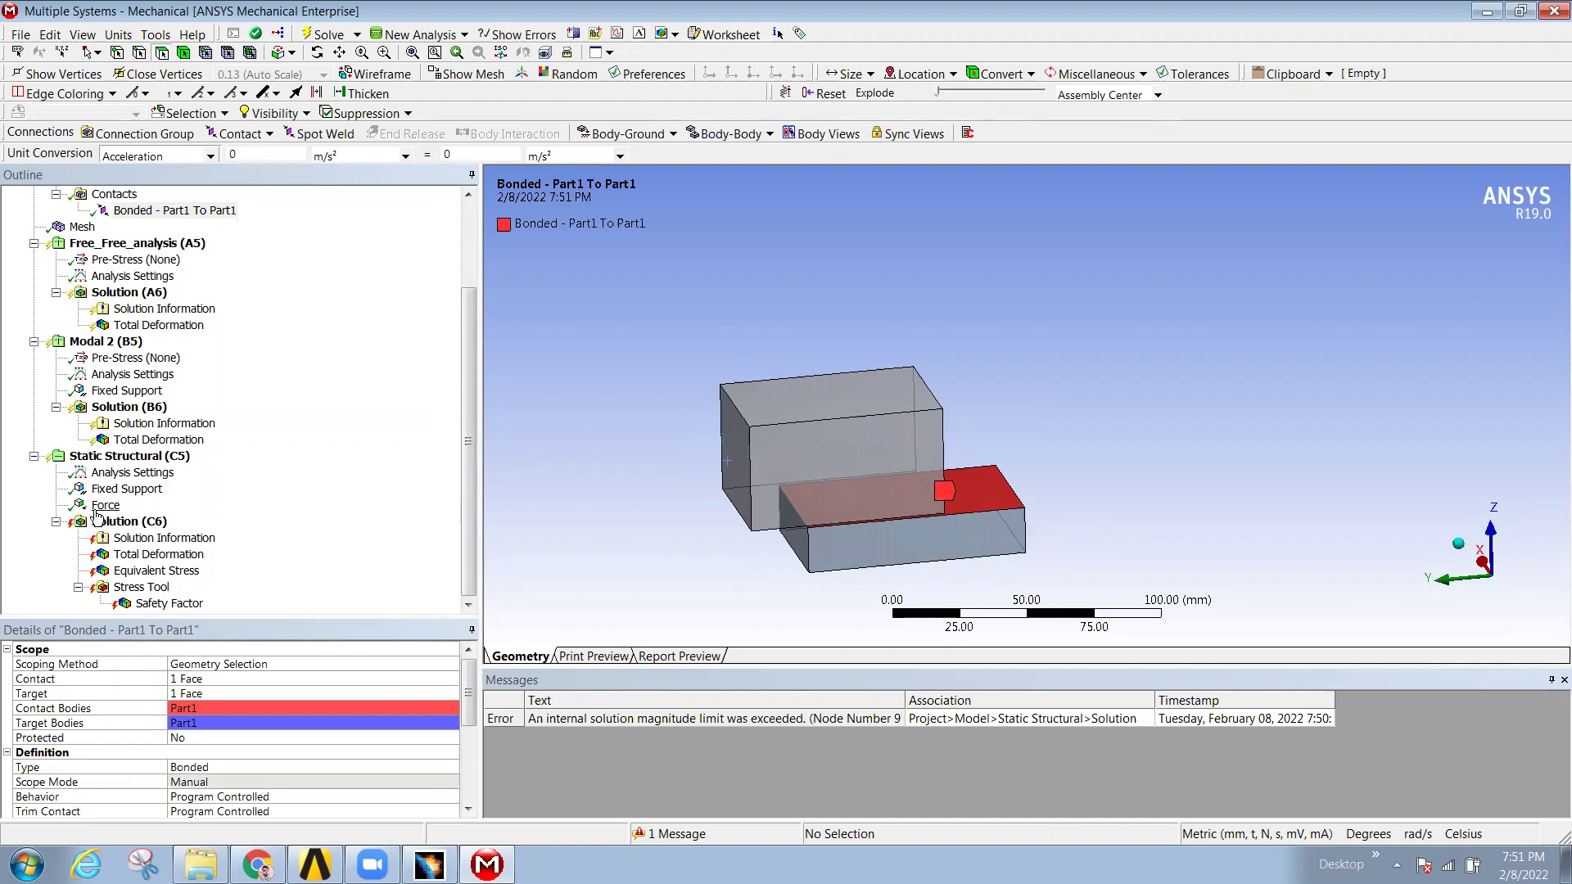
- Solve the Static Structural solution (C6) again with the bonded contact active
click(109, 524)
right_click(149, 529)
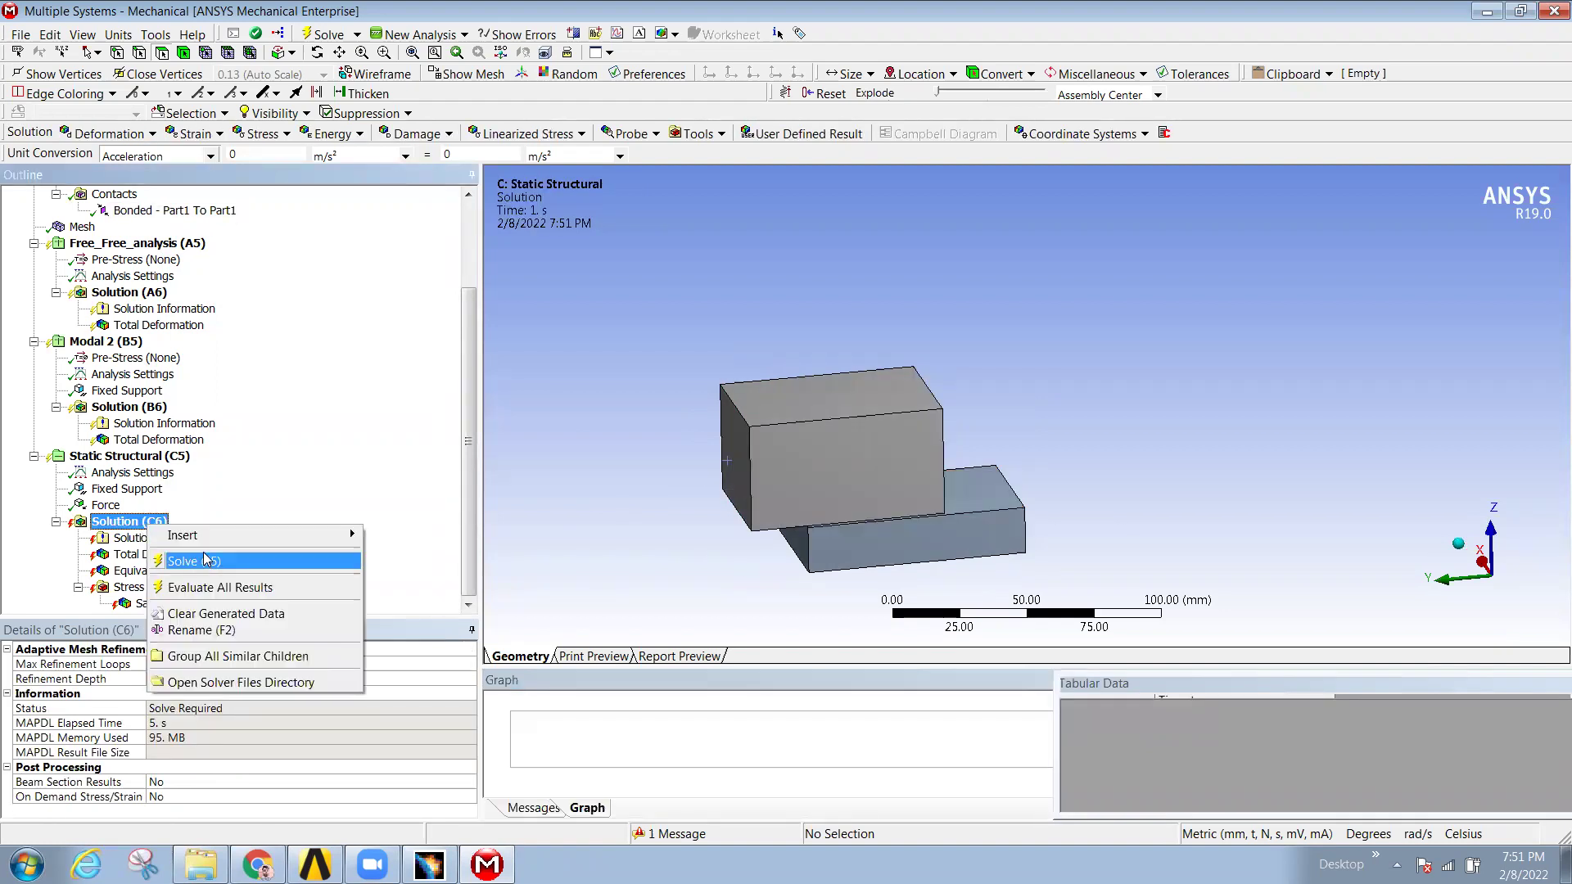
click(206, 559)
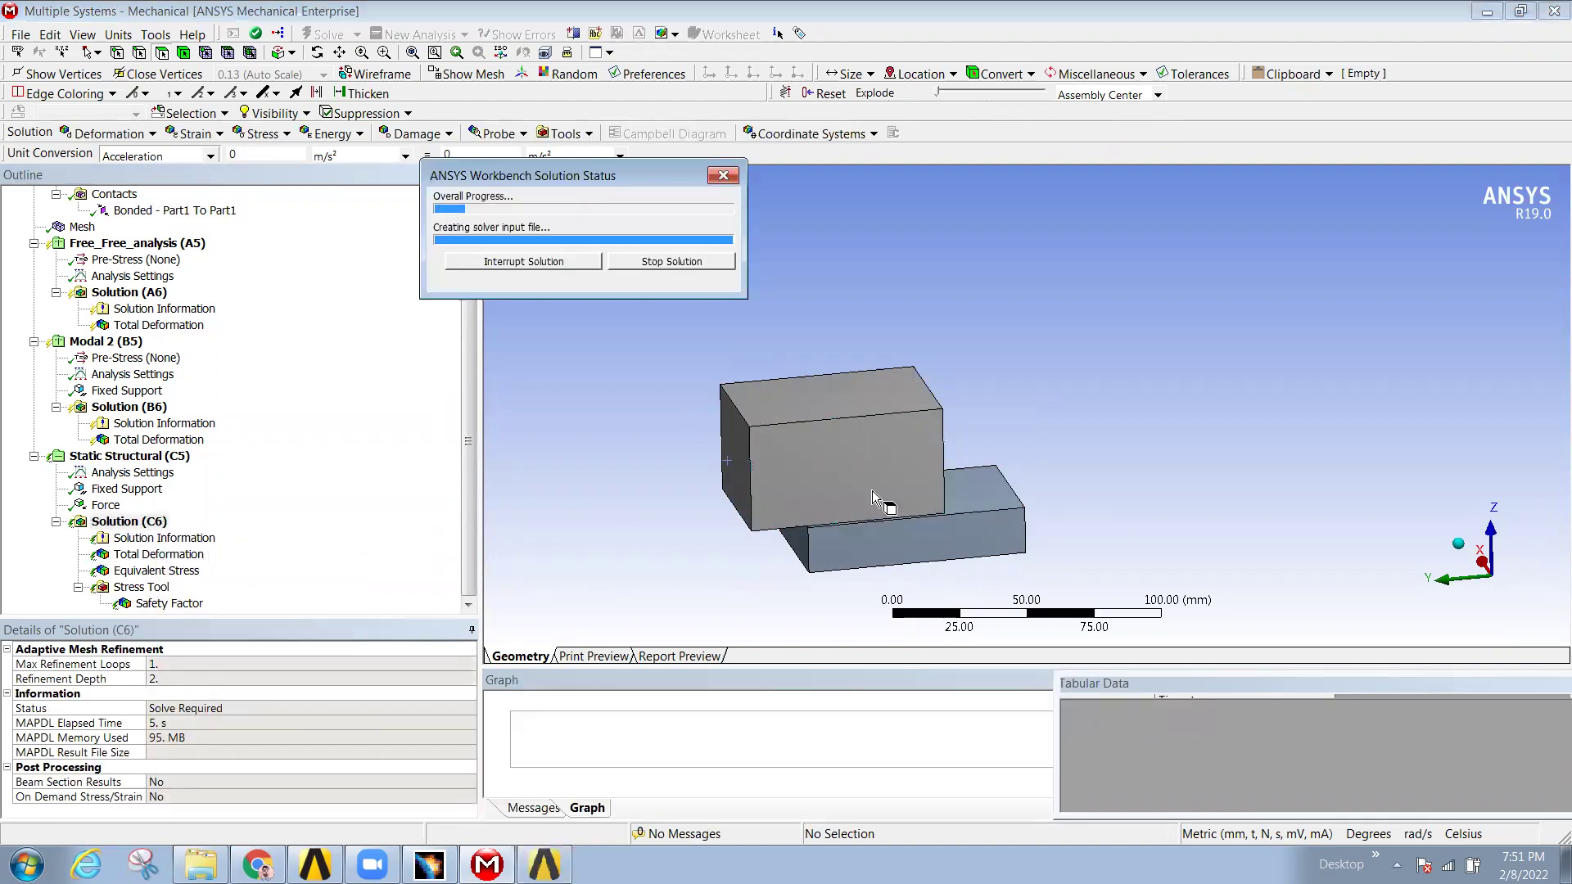
middle_drag(909, 579, 811, 499)
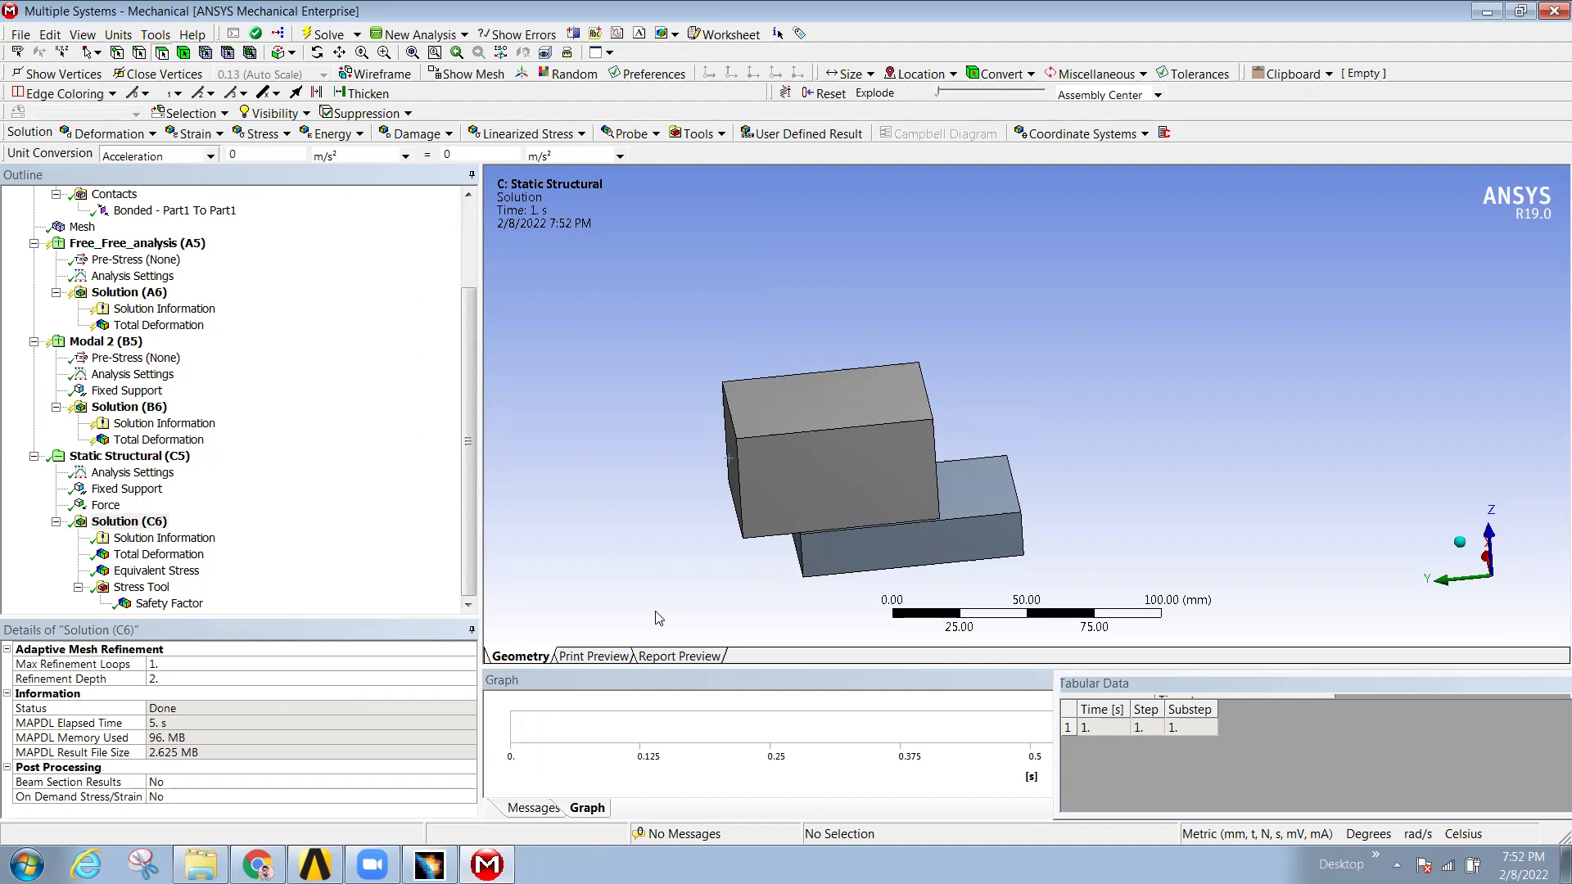
- Save the project as 01 in the v190 folder
click(22, 35)
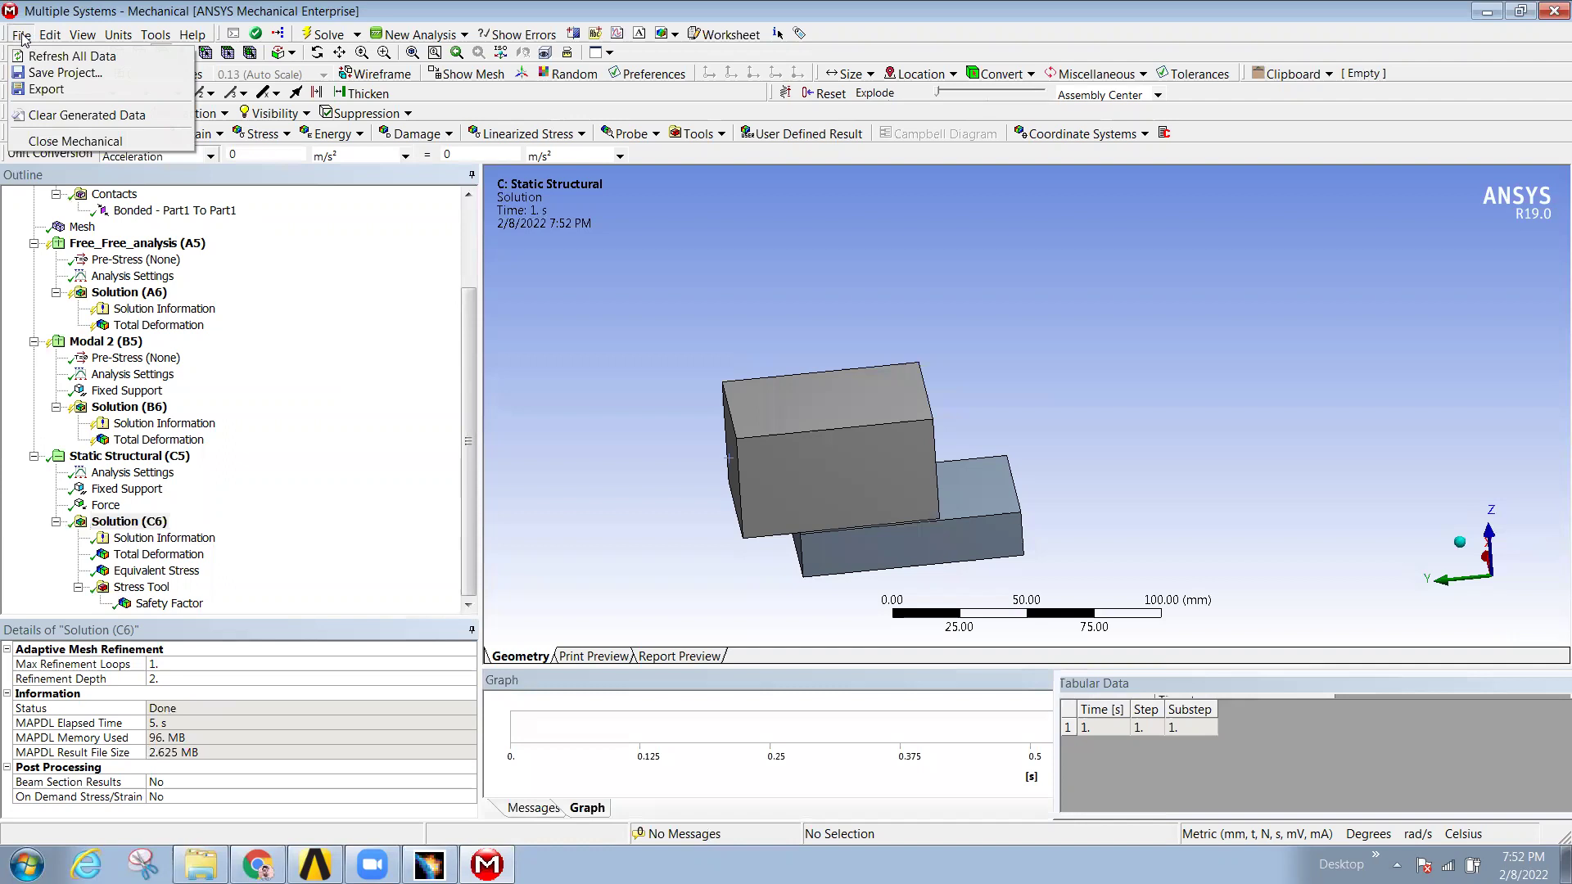
click(59, 73)
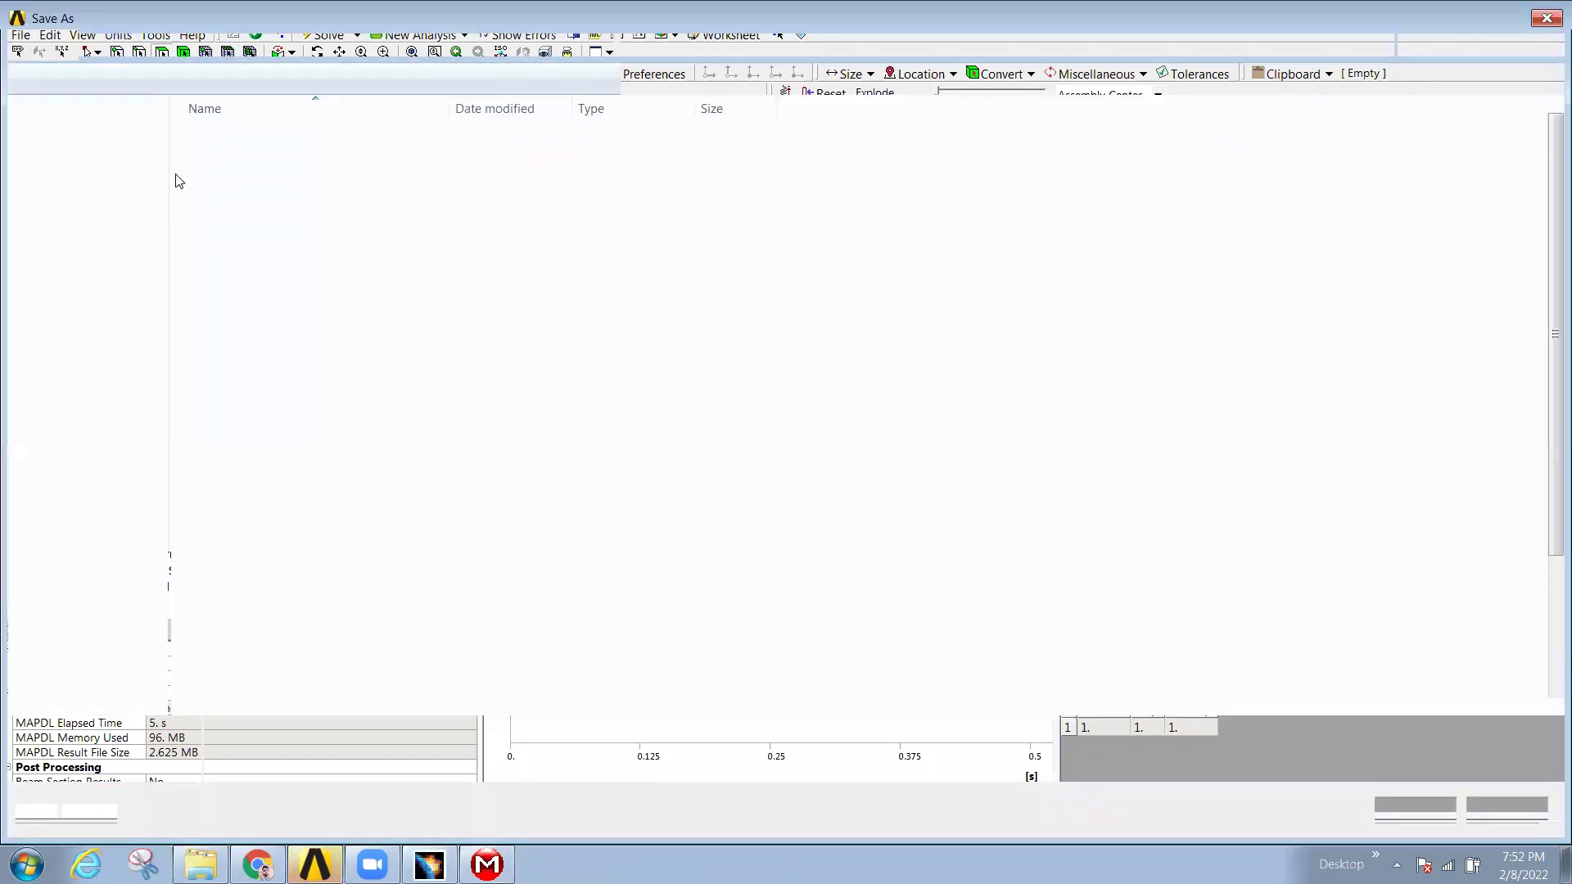
text(01)
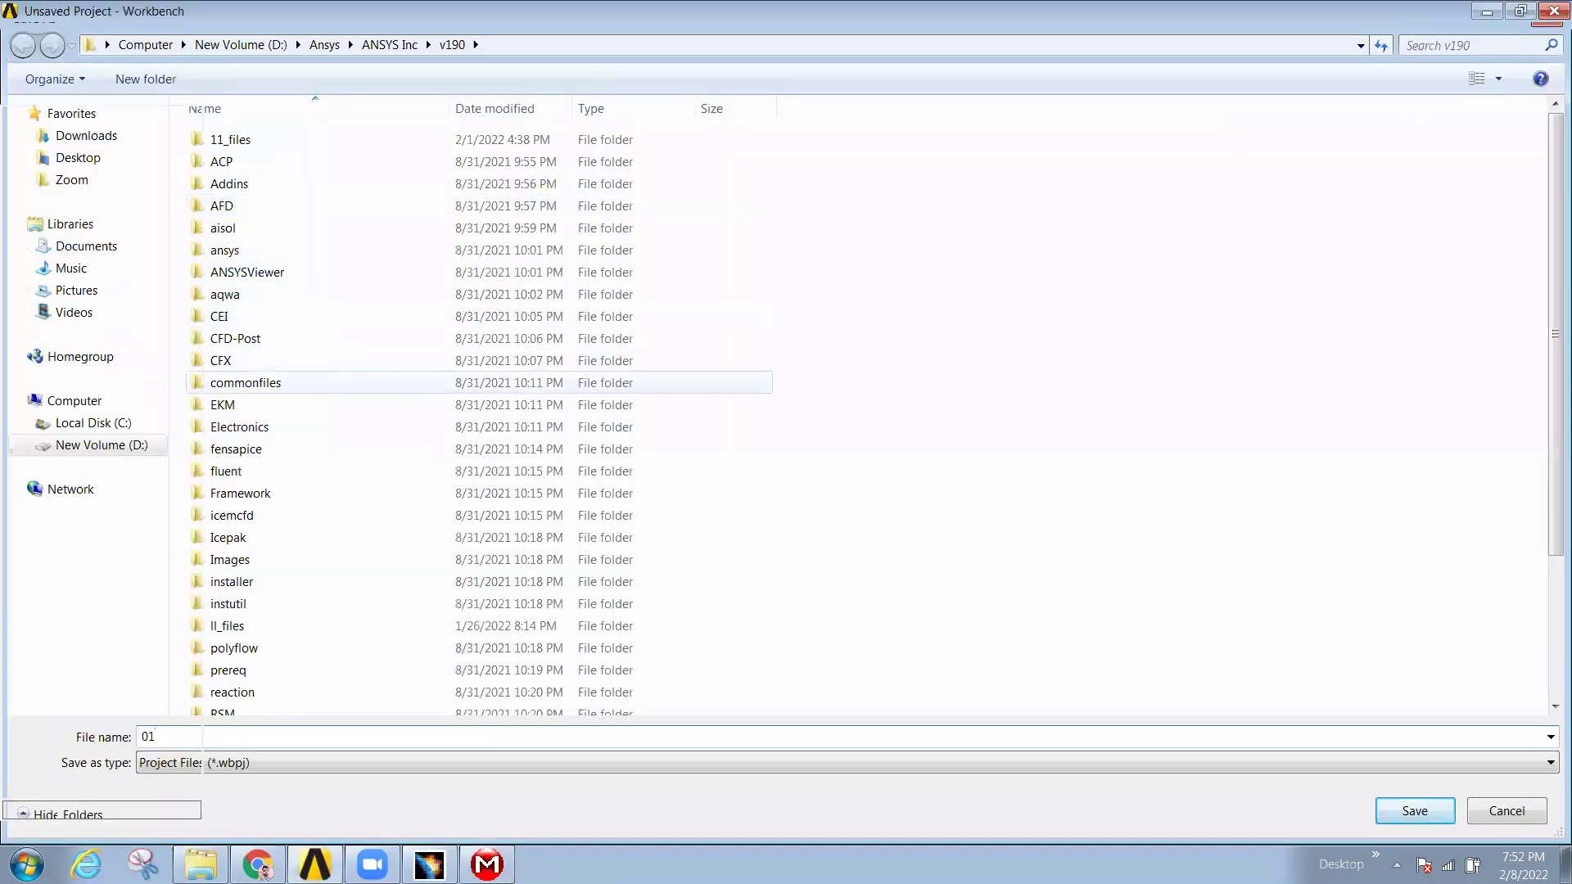
key(Return)
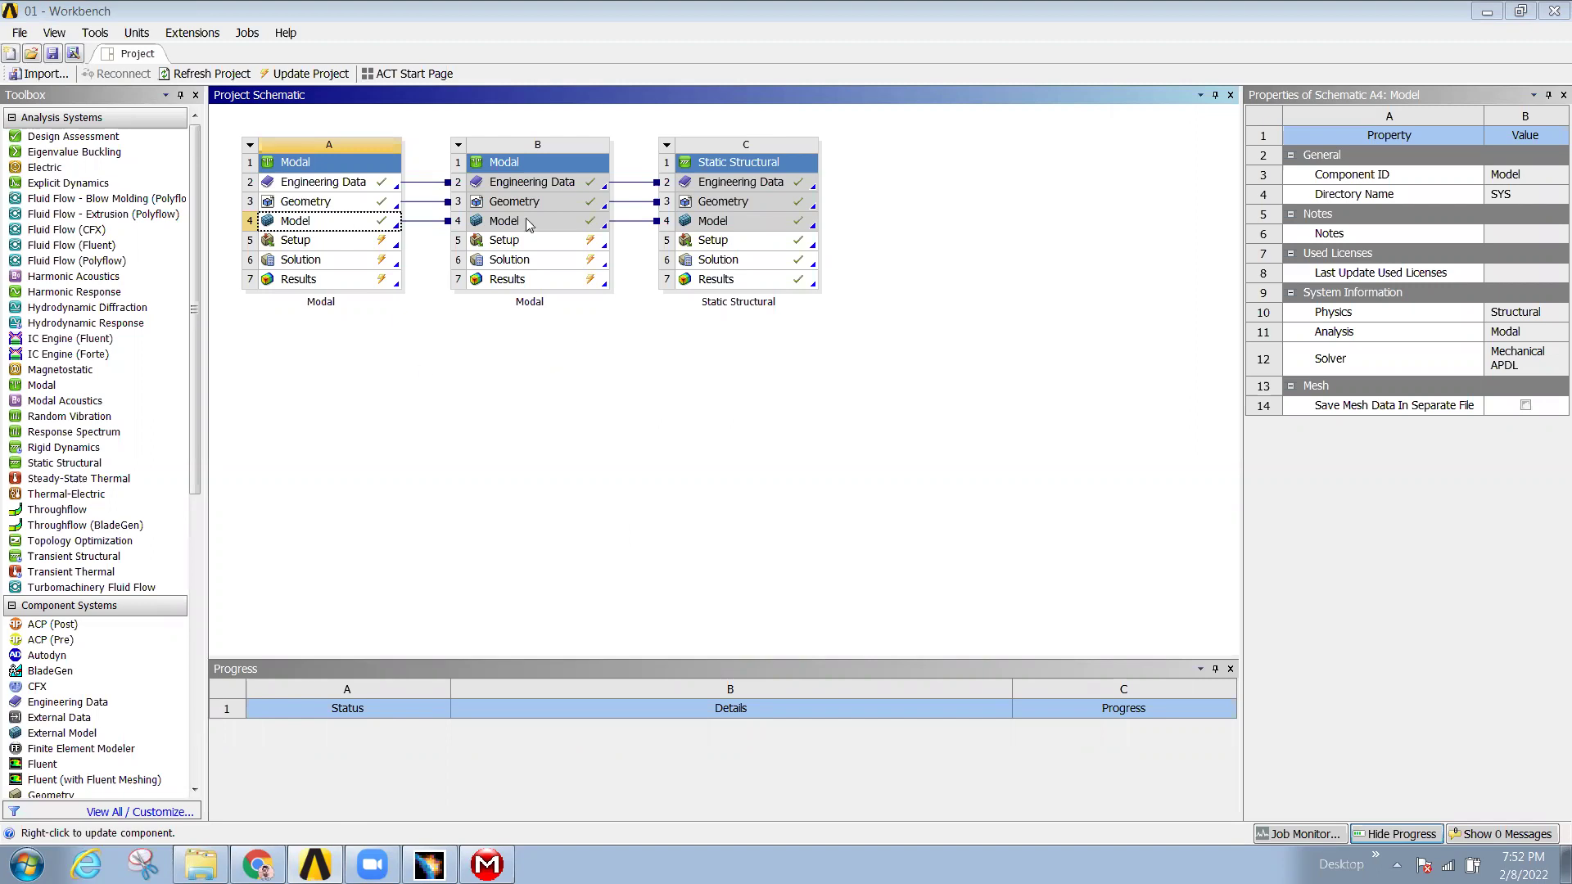
- Switch from Workbench to the shared model in Mechanical and display the static structural Safety Factor result
double_click(295, 222)
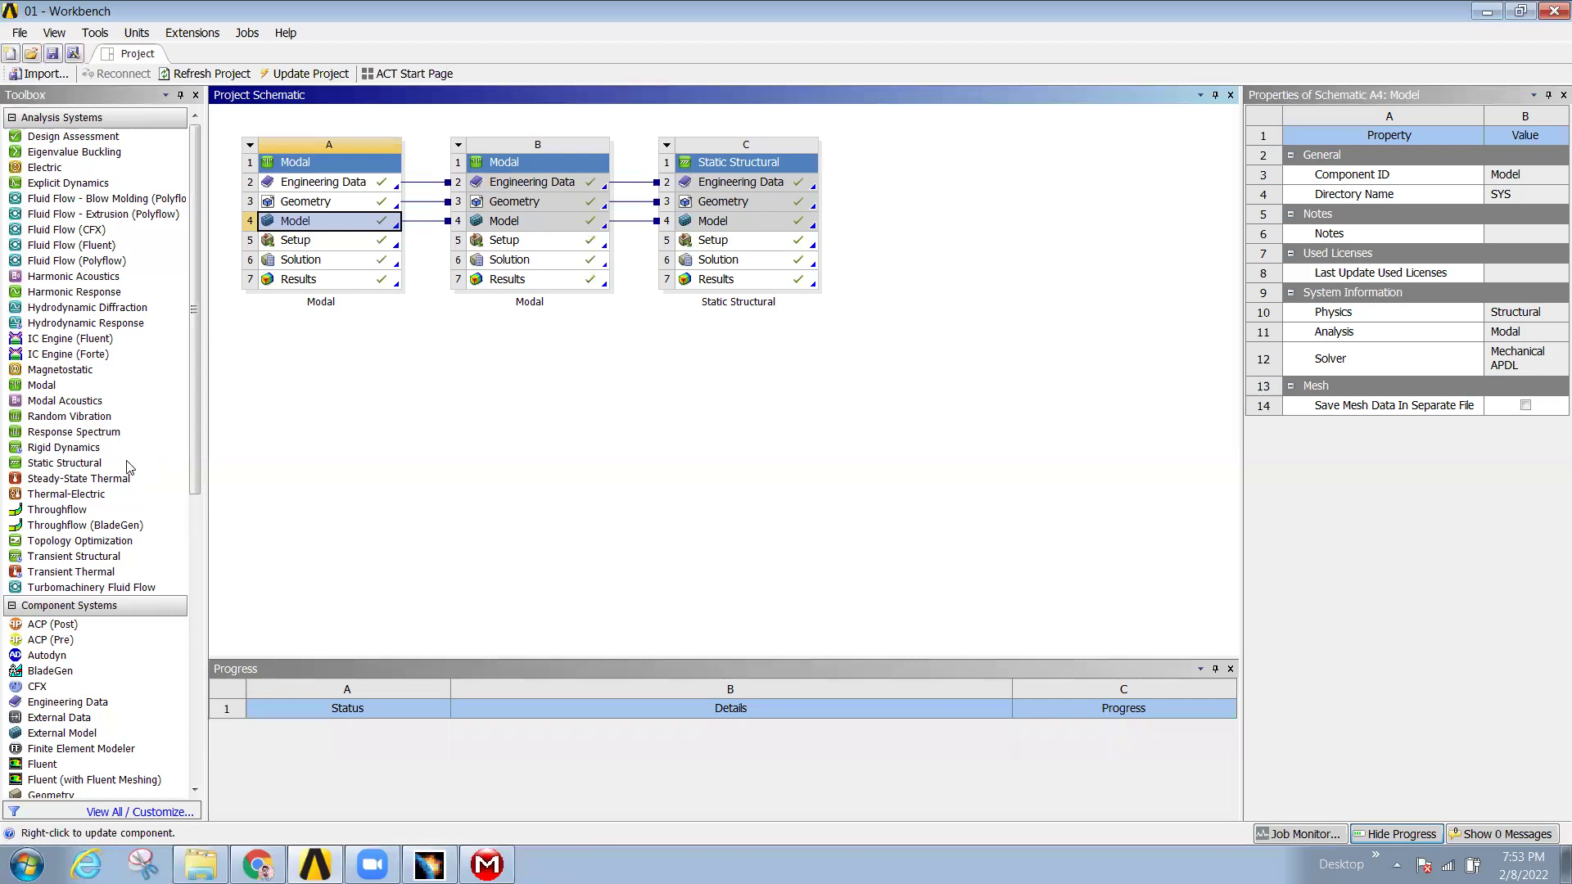
click(480, 501)
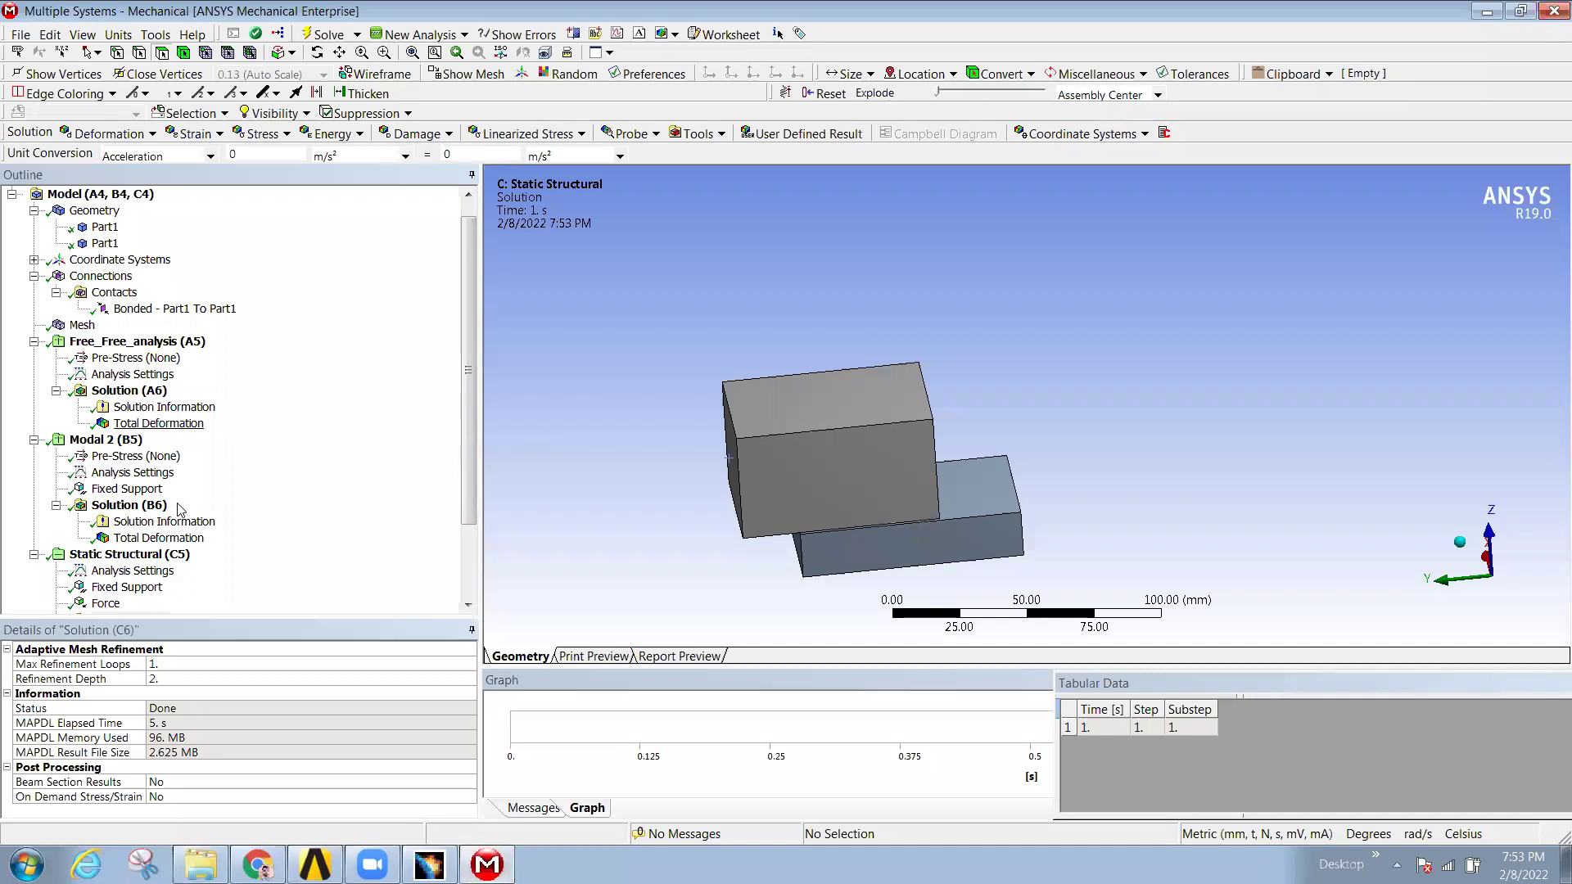
click(168, 603)
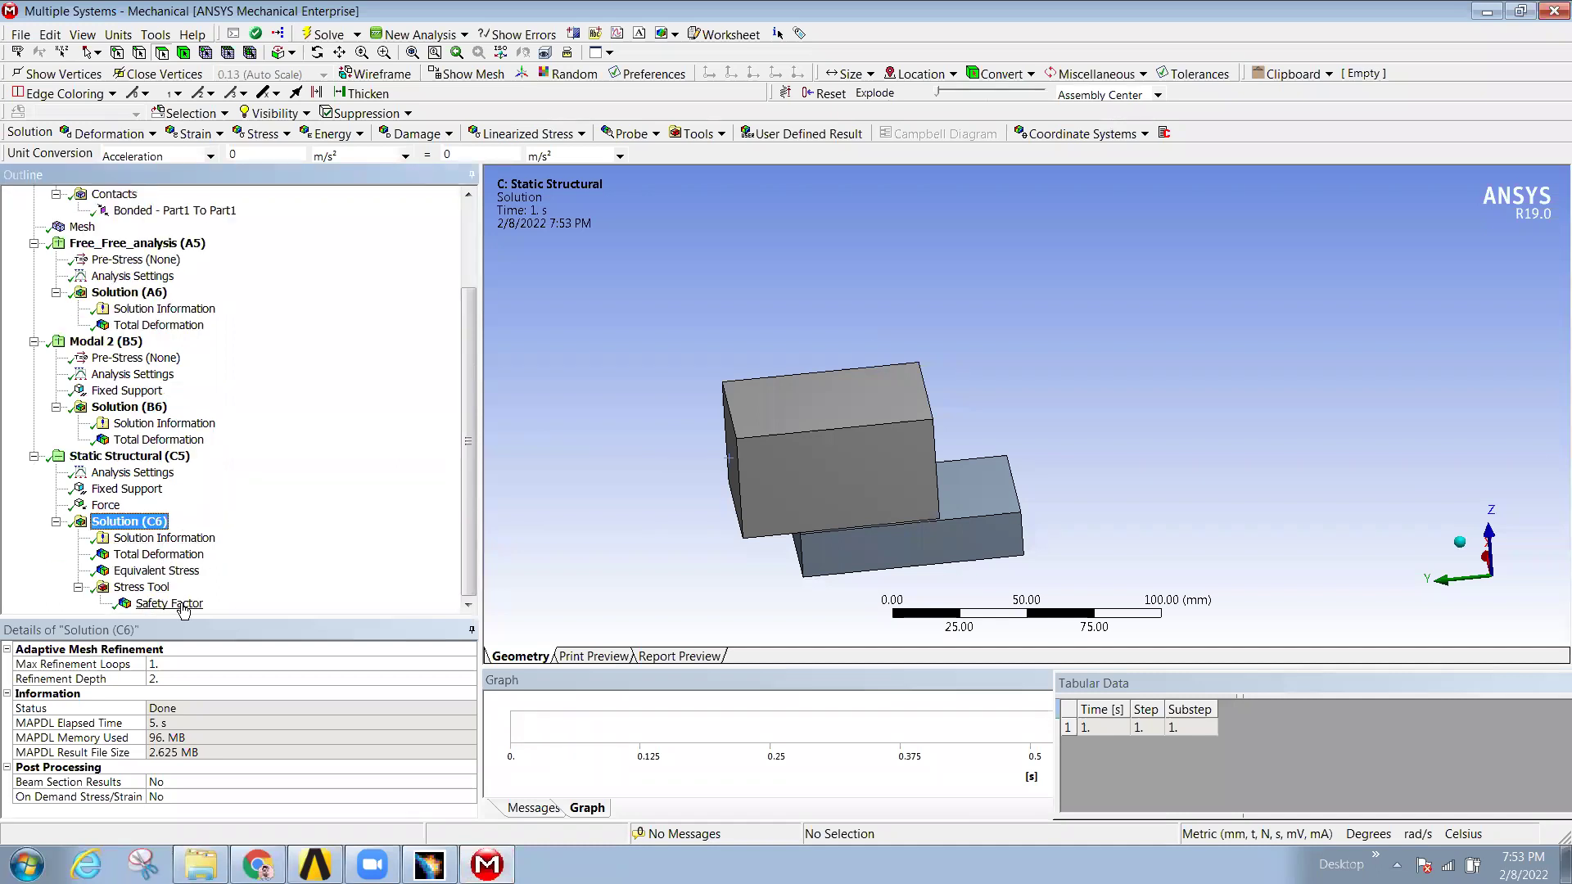
- Examine the Safety Factor contours on both blocks, especially the overhanging end of the thinner block, from several angles
drag(823, 500, 993, 486)
scroll(1012, 549, up, 2)
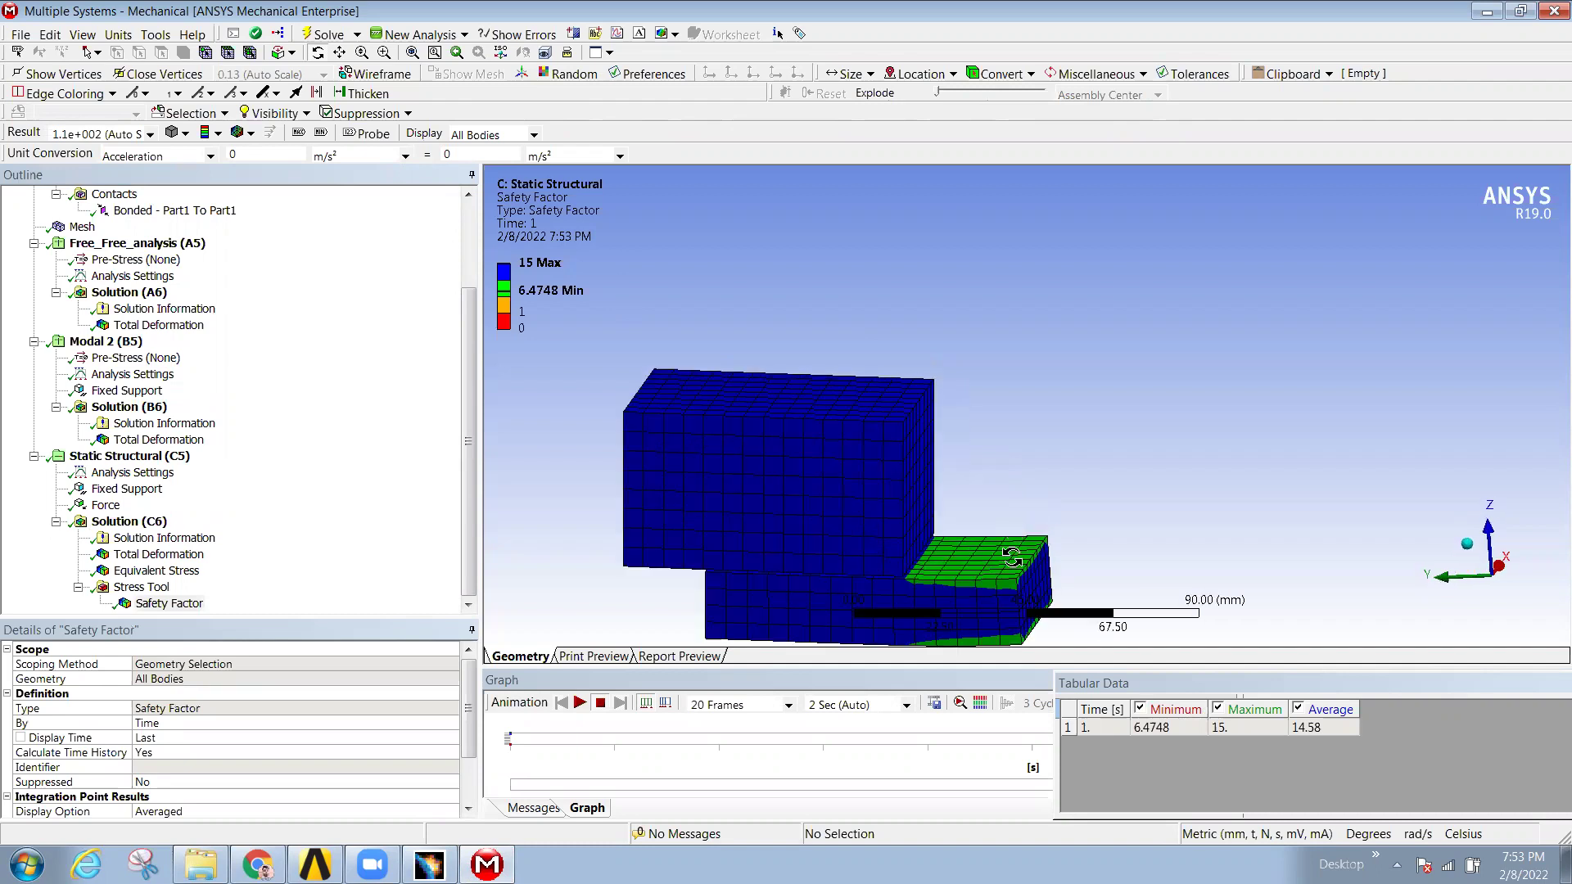
scroll(1004, 565, up, 3)
scroll(979, 373, down, 2)
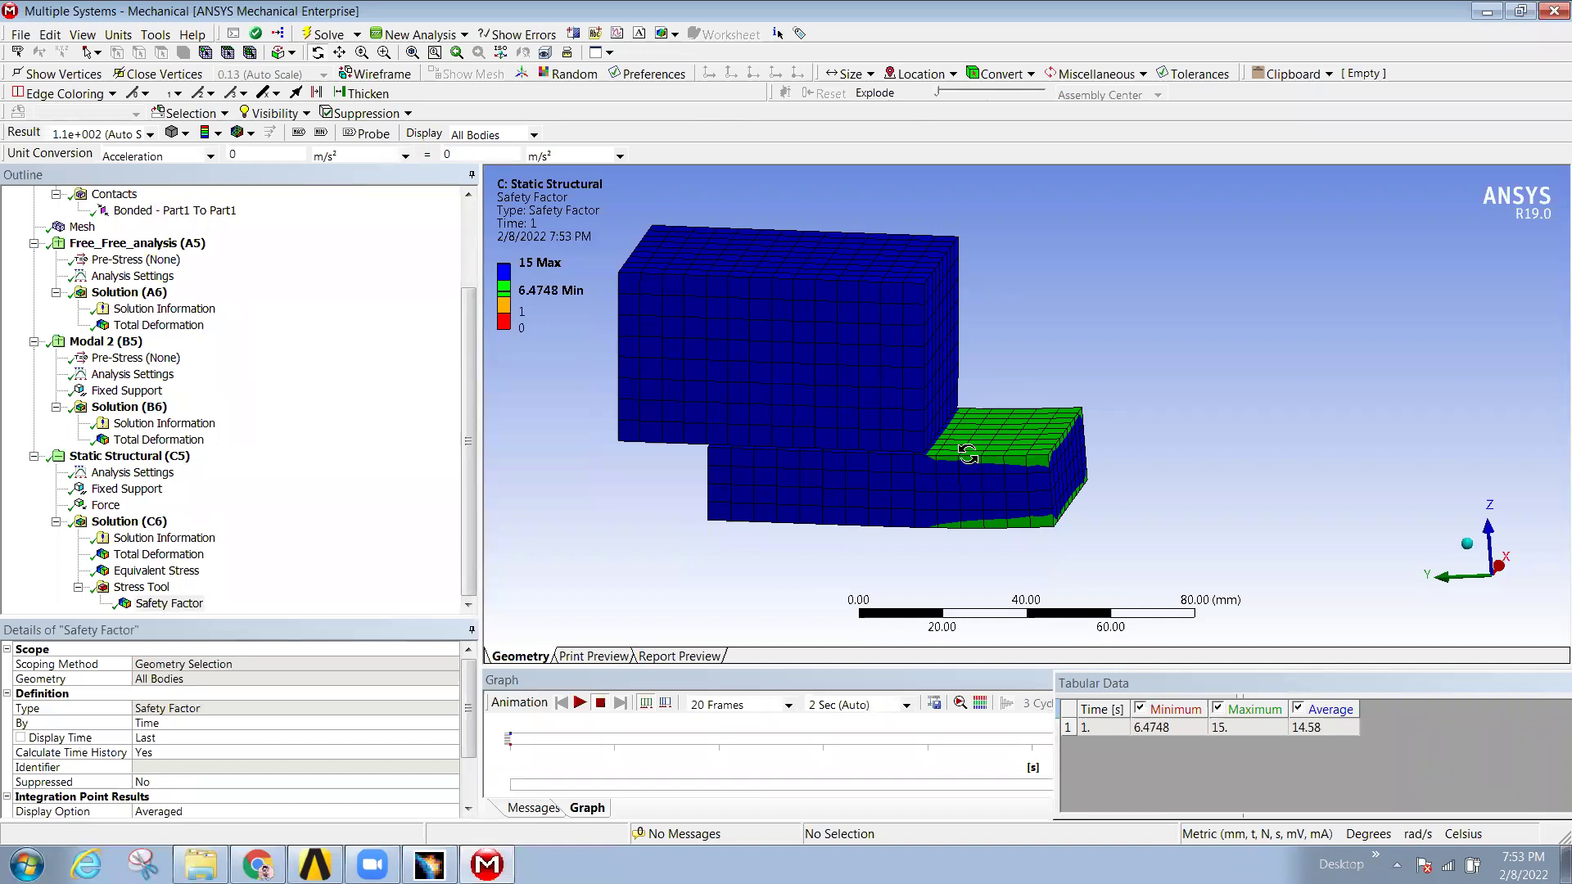
drag(868, 458, 804, 491)
ctrl+middle_drag(854, 468, 870, 515)
scroll(970, 473, up, 2)
ctrl+middle_drag(905, 461, 1056, 439)
scroll(1056, 440, up, 1)
scroll(1056, 440, up, 1)
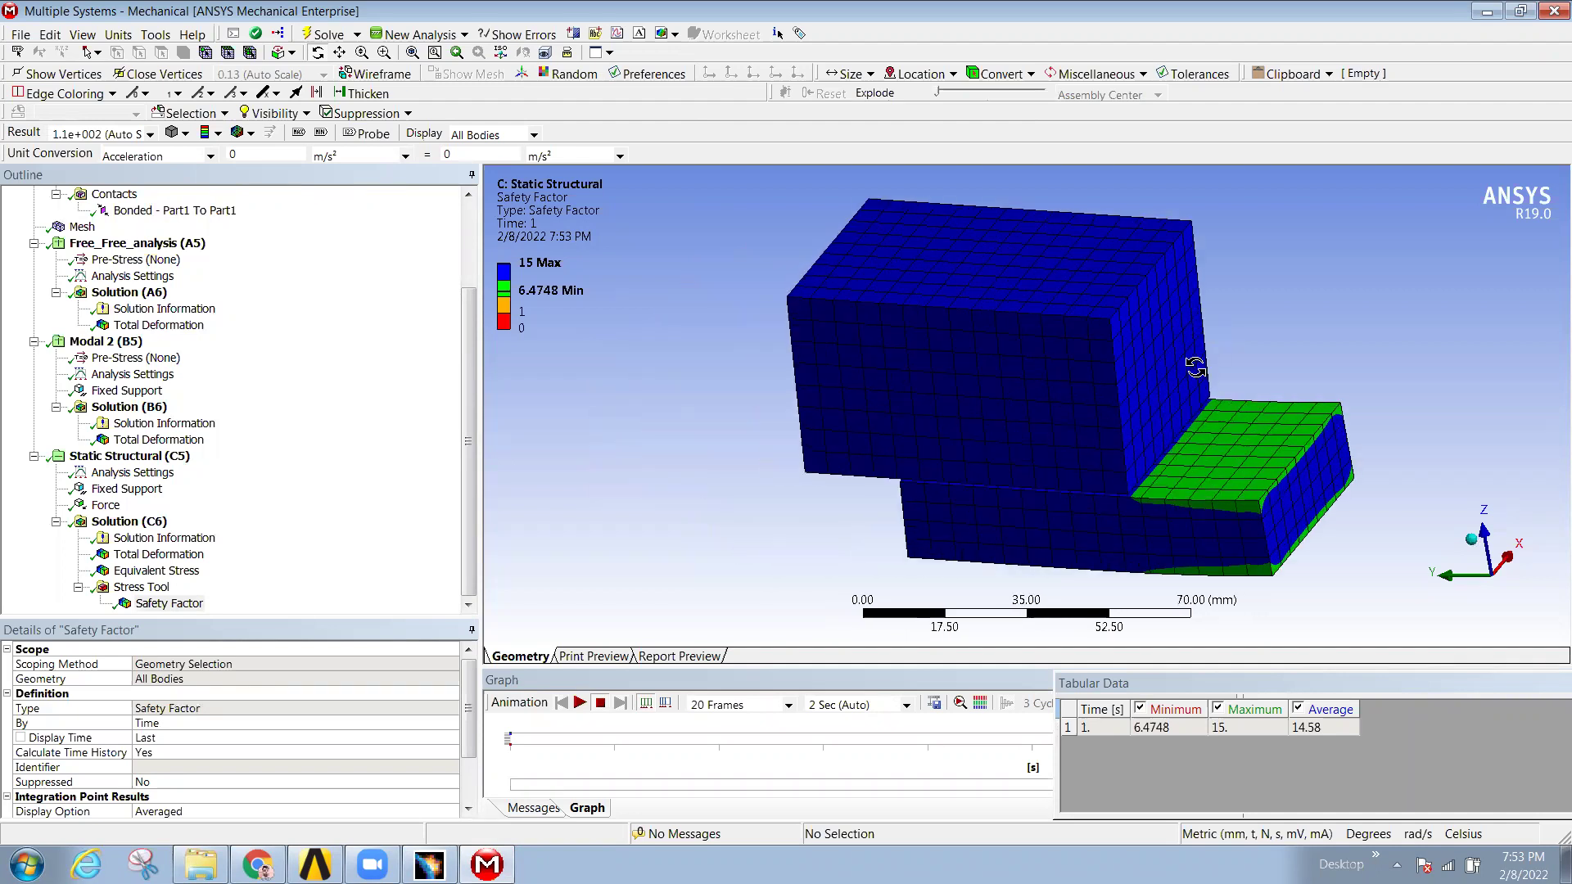
drag(1274, 509, 1177, 299)
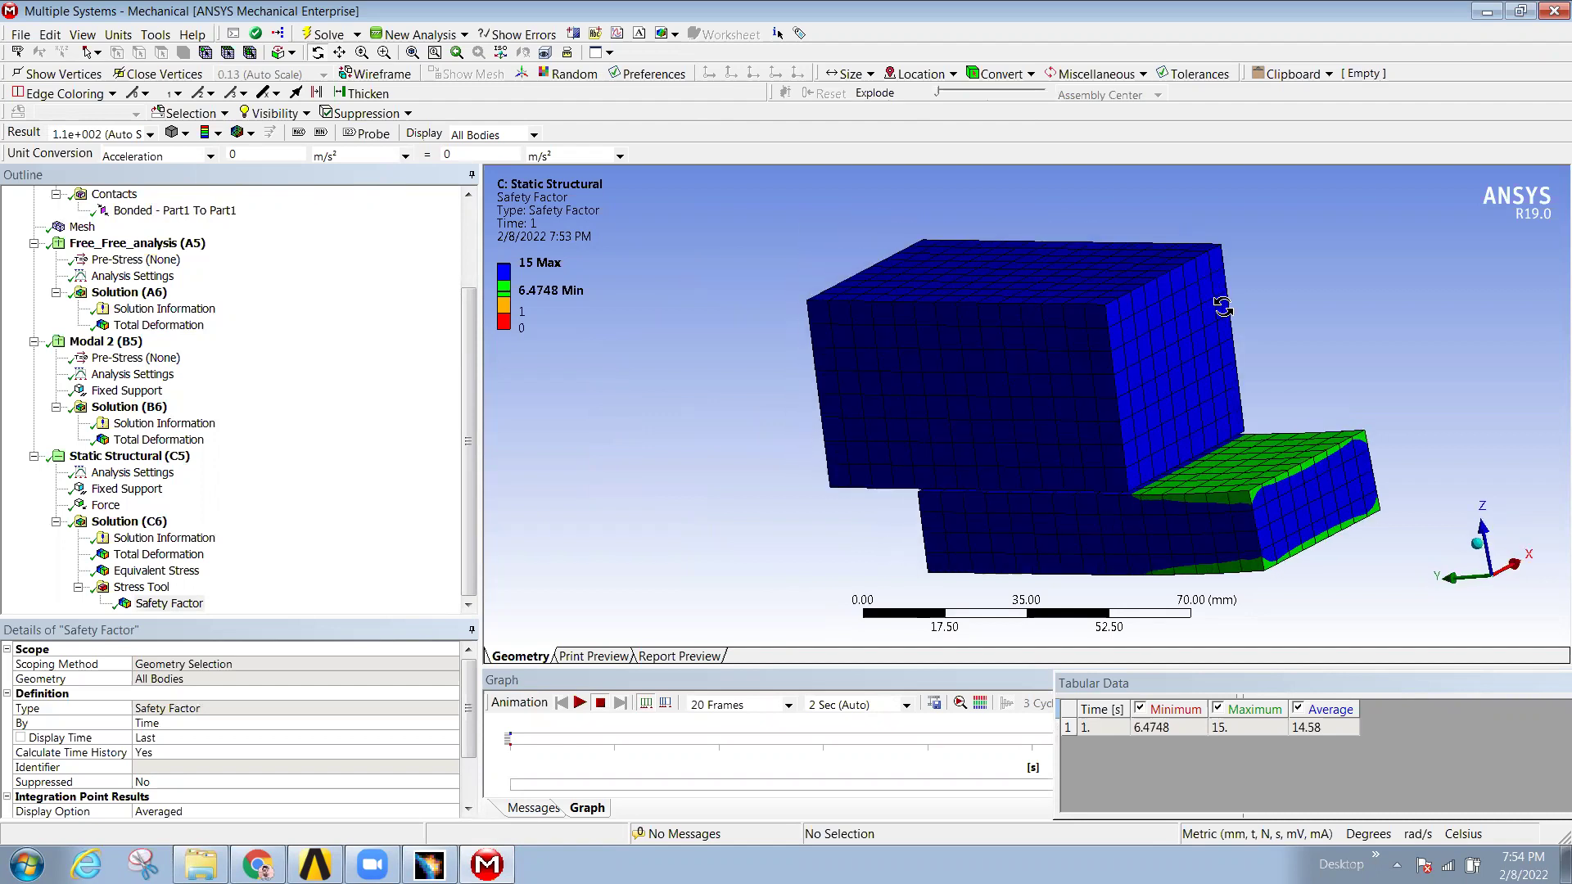
mouse_move(1030, 422)
mouse_down()
mouse_move(1081, 427)
mouse_move(1040, 434)
mouse_up()
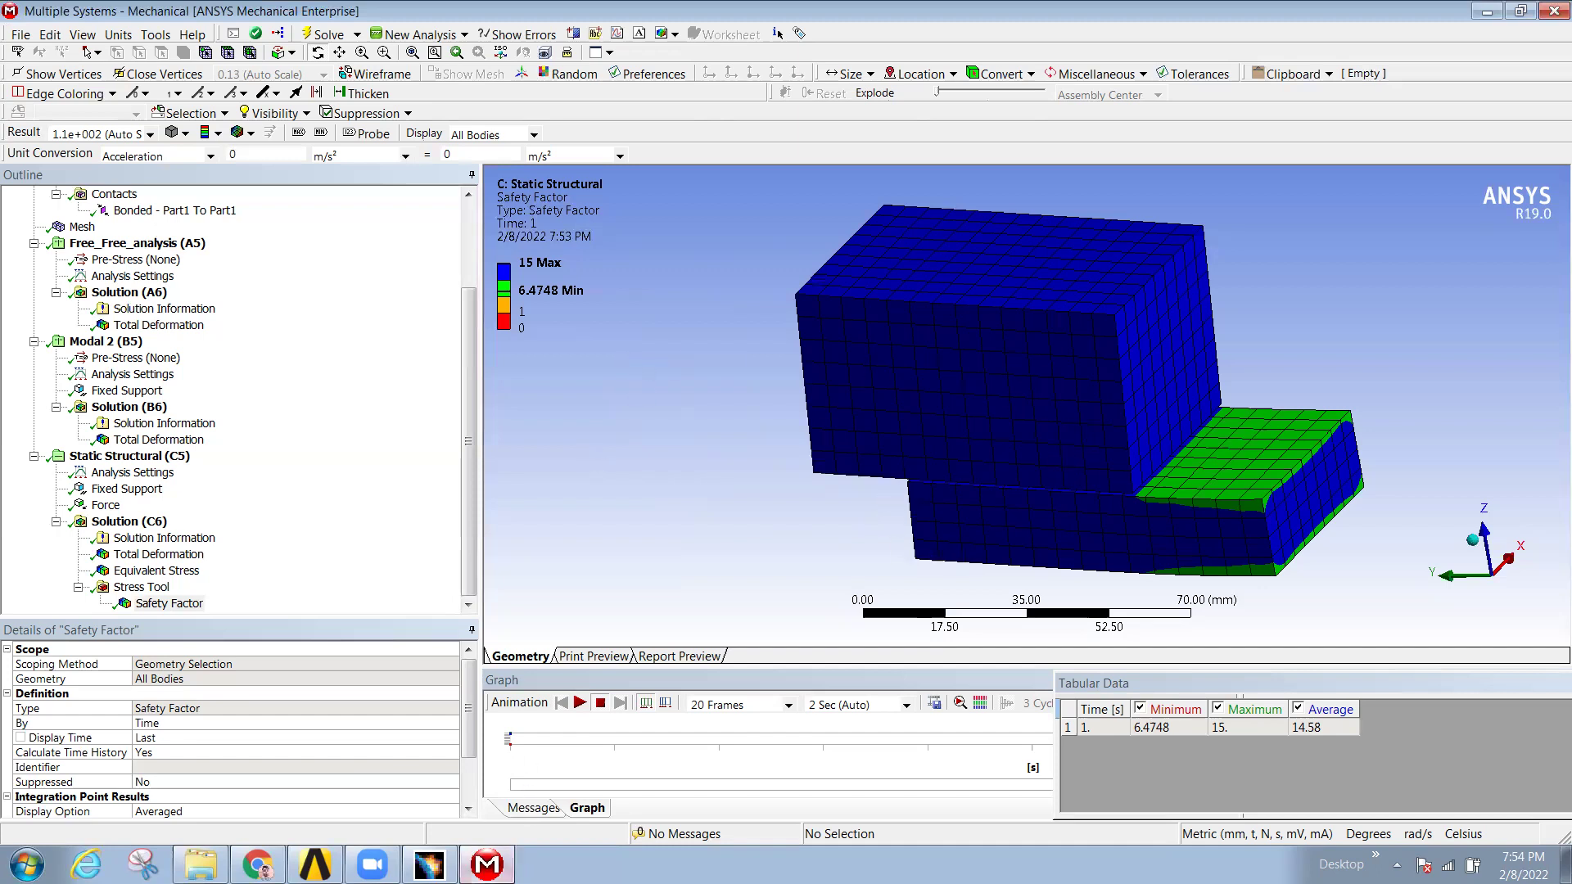
- Switch to Workbench, add a Topology Optimization system linked to the Static Structural Solution cell, and return to Mechanical
click(487, 865)
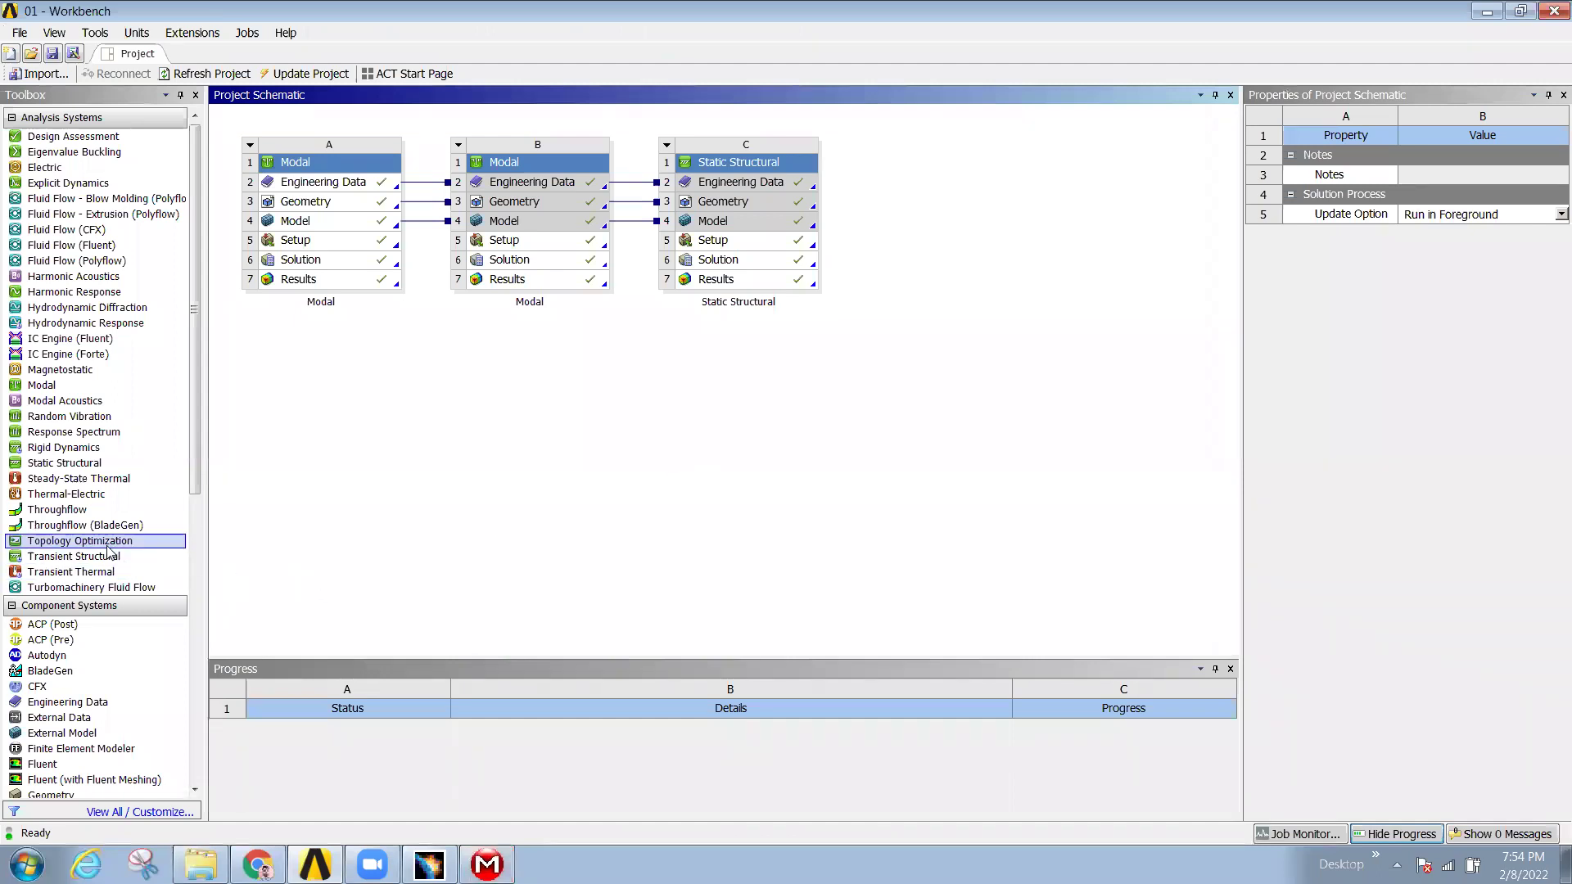
click(65, 547)
drag(64, 547, 732, 258)
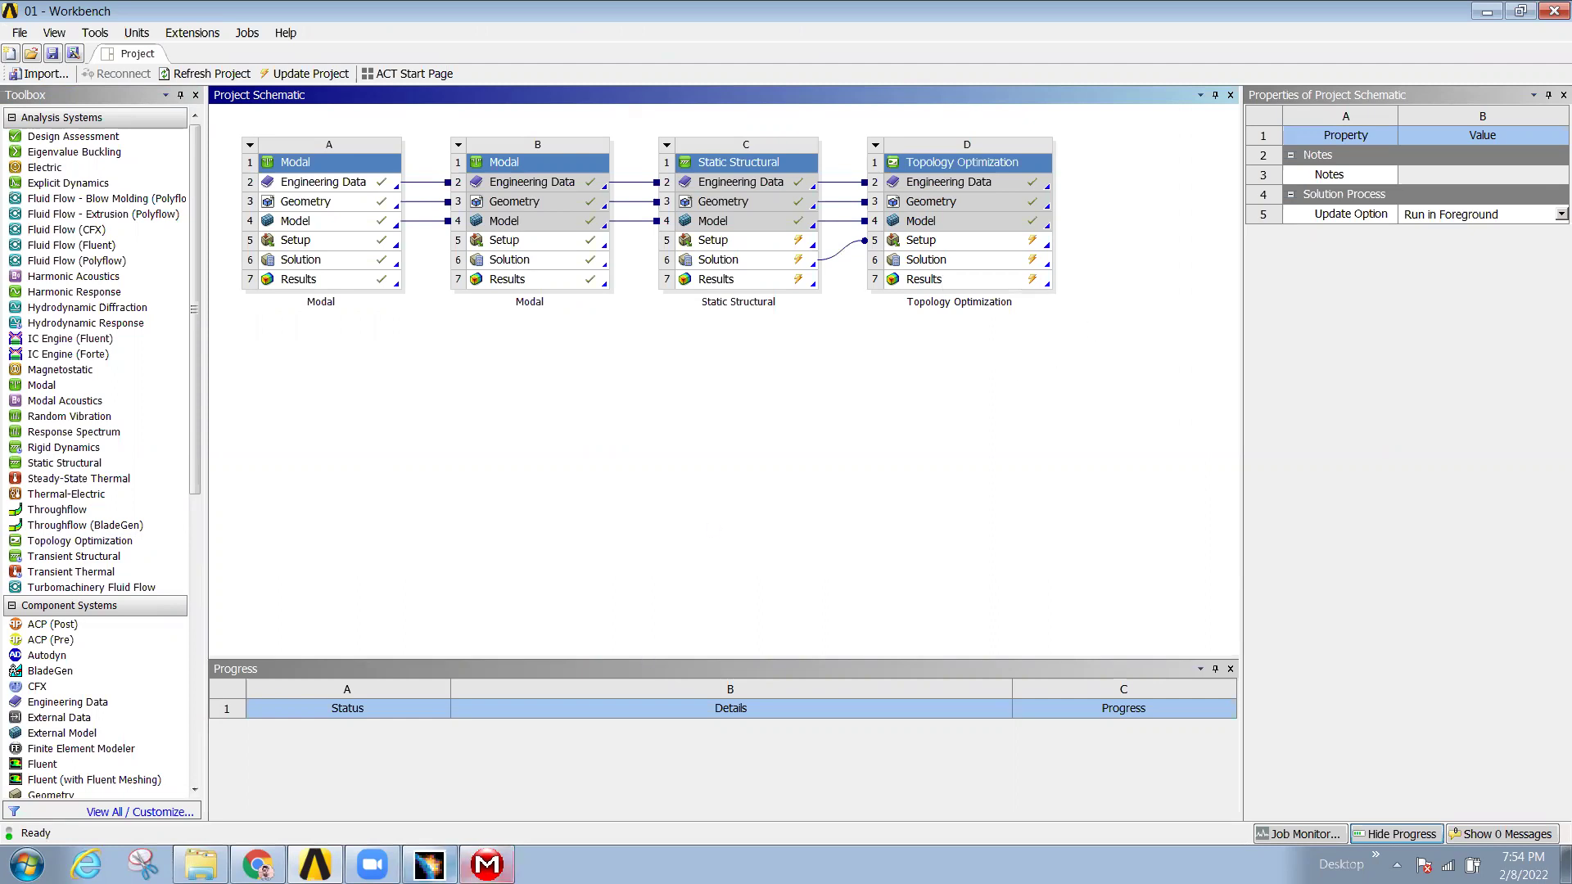
click(486, 864)
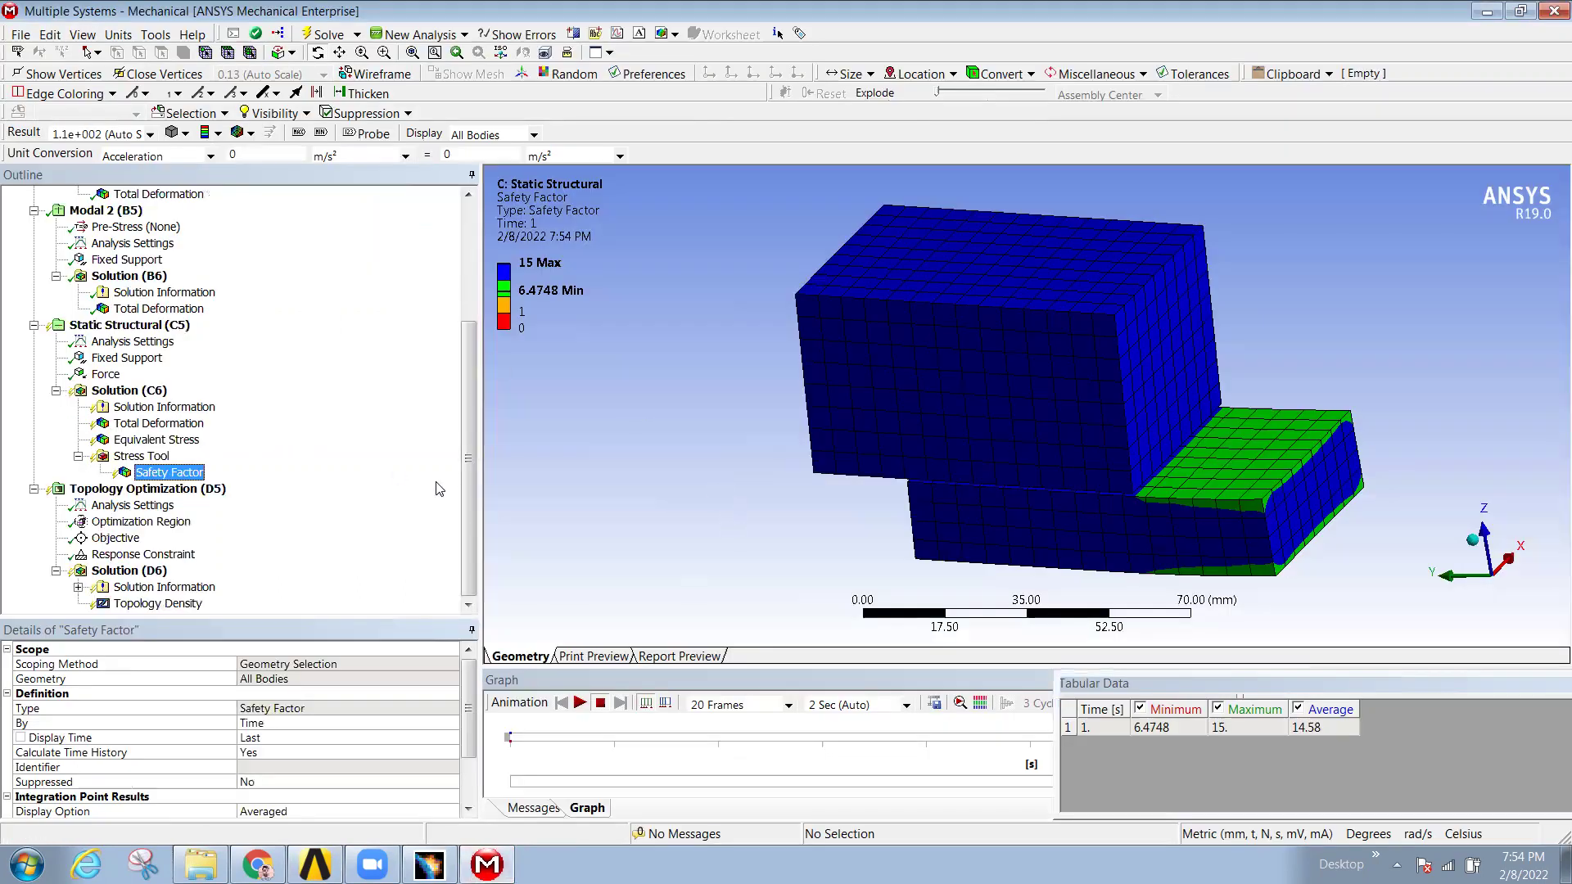
- Examine the Topology Optimization analysis settings, the design and exclusion regions on both blocks, and the objective worksheet
drag(796, 500, 983, 485)
click(146, 507)
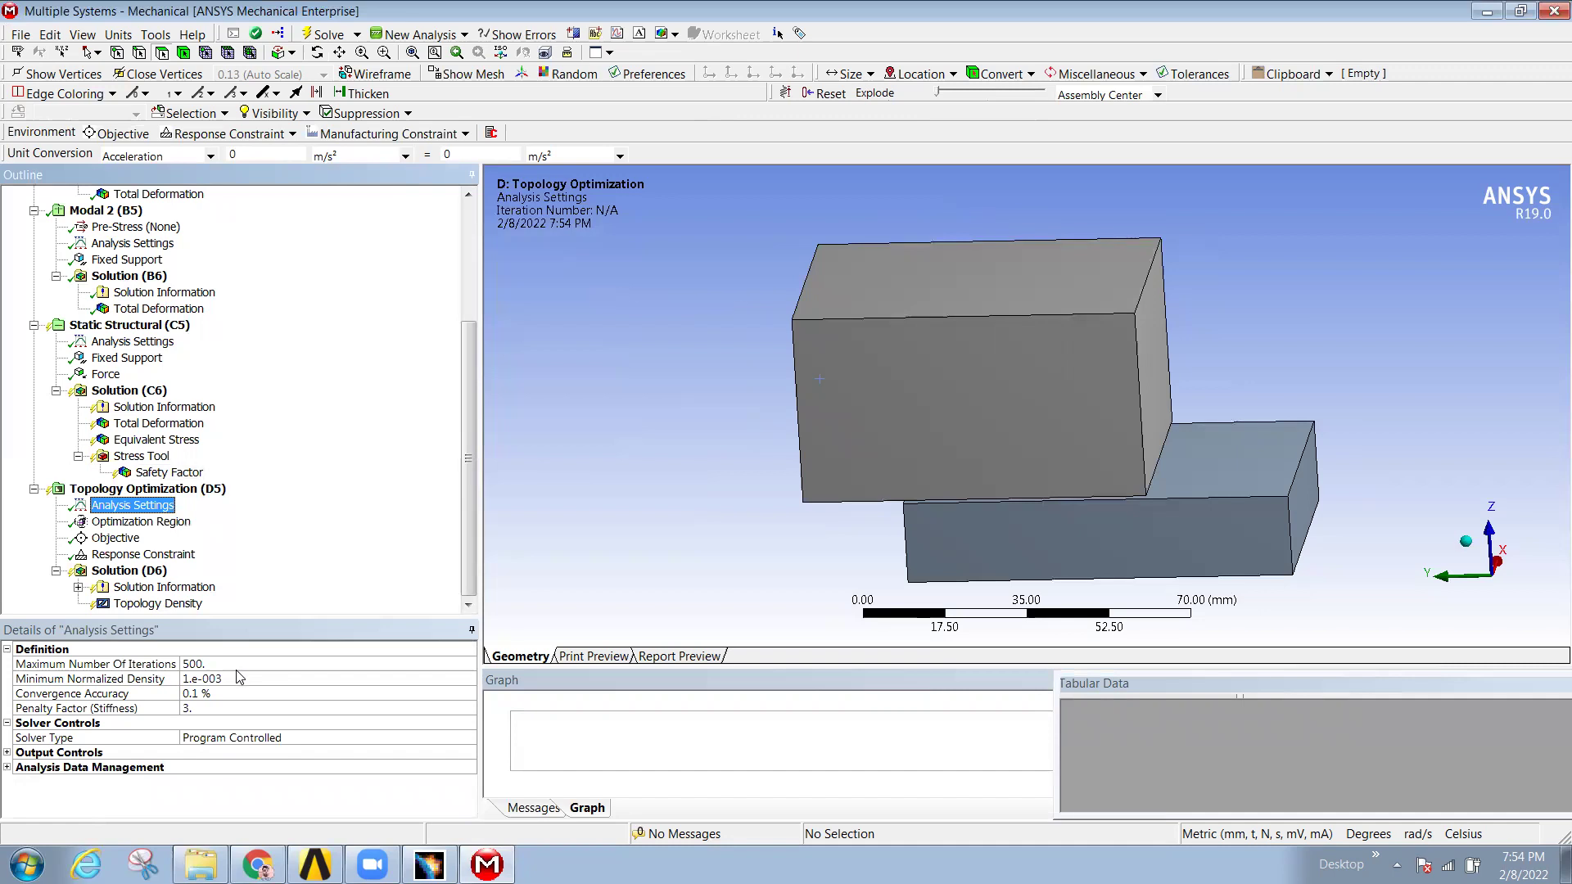
click(139, 521)
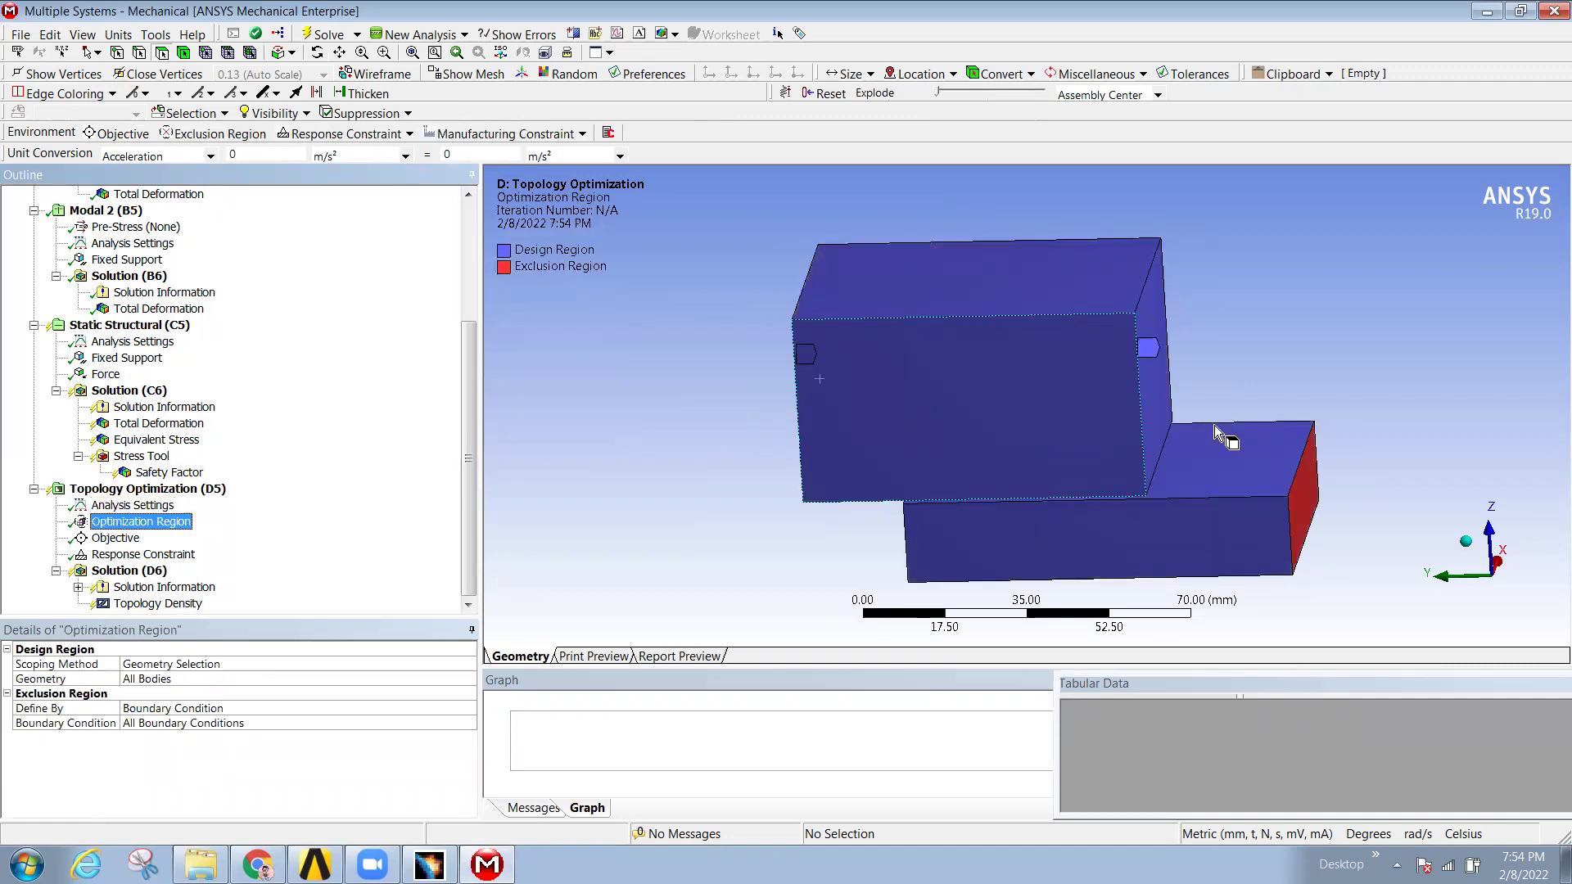
middle_drag(1228, 533, 1155, 403)
click(1155, 403)
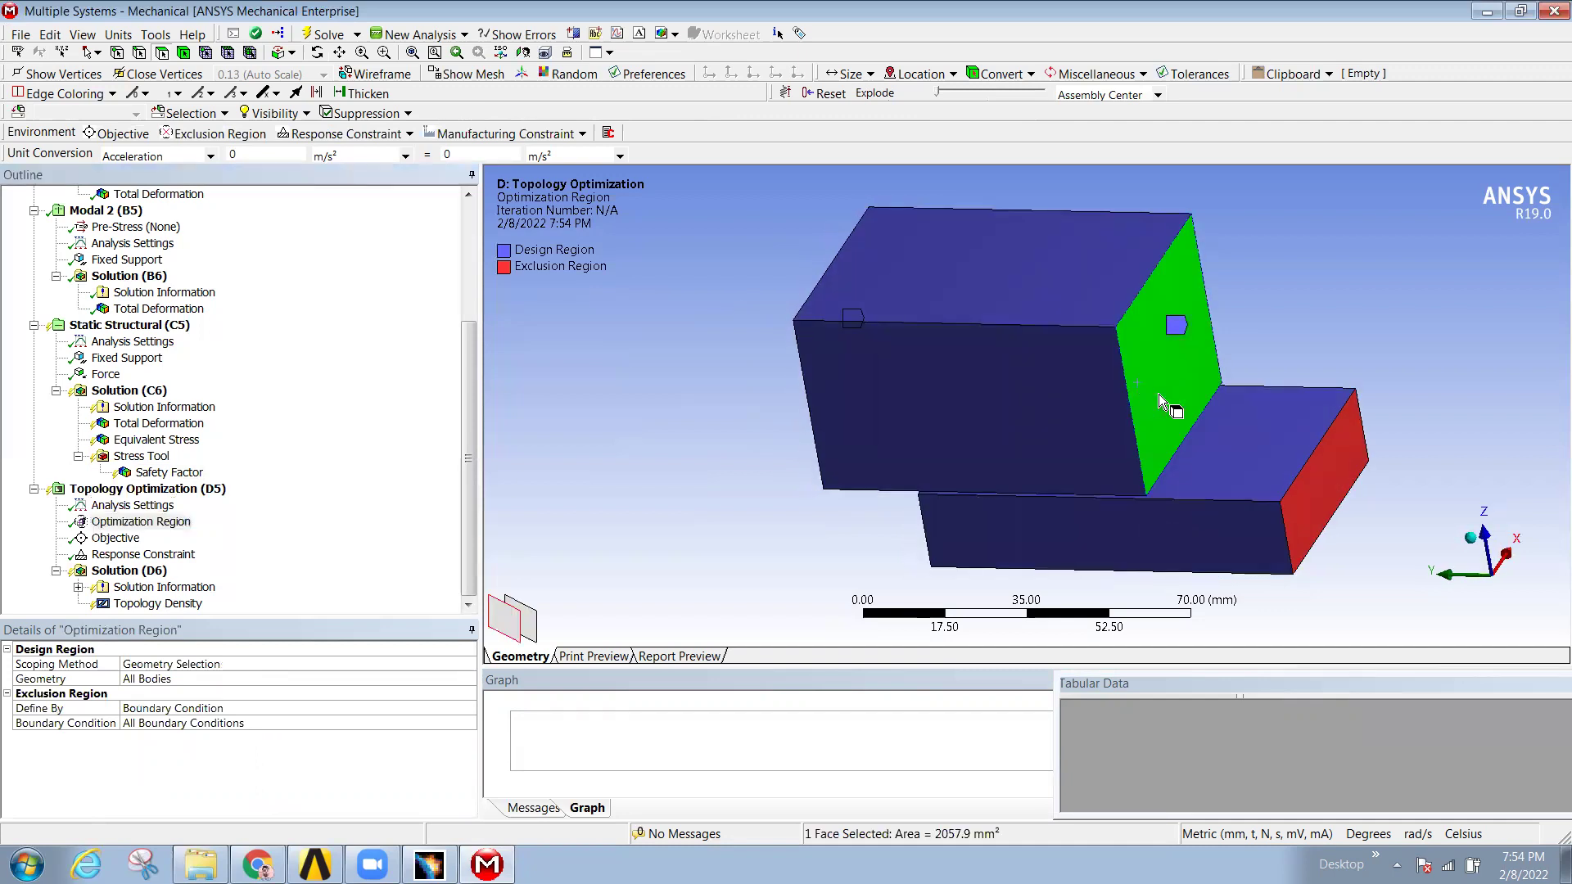
click(1229, 479)
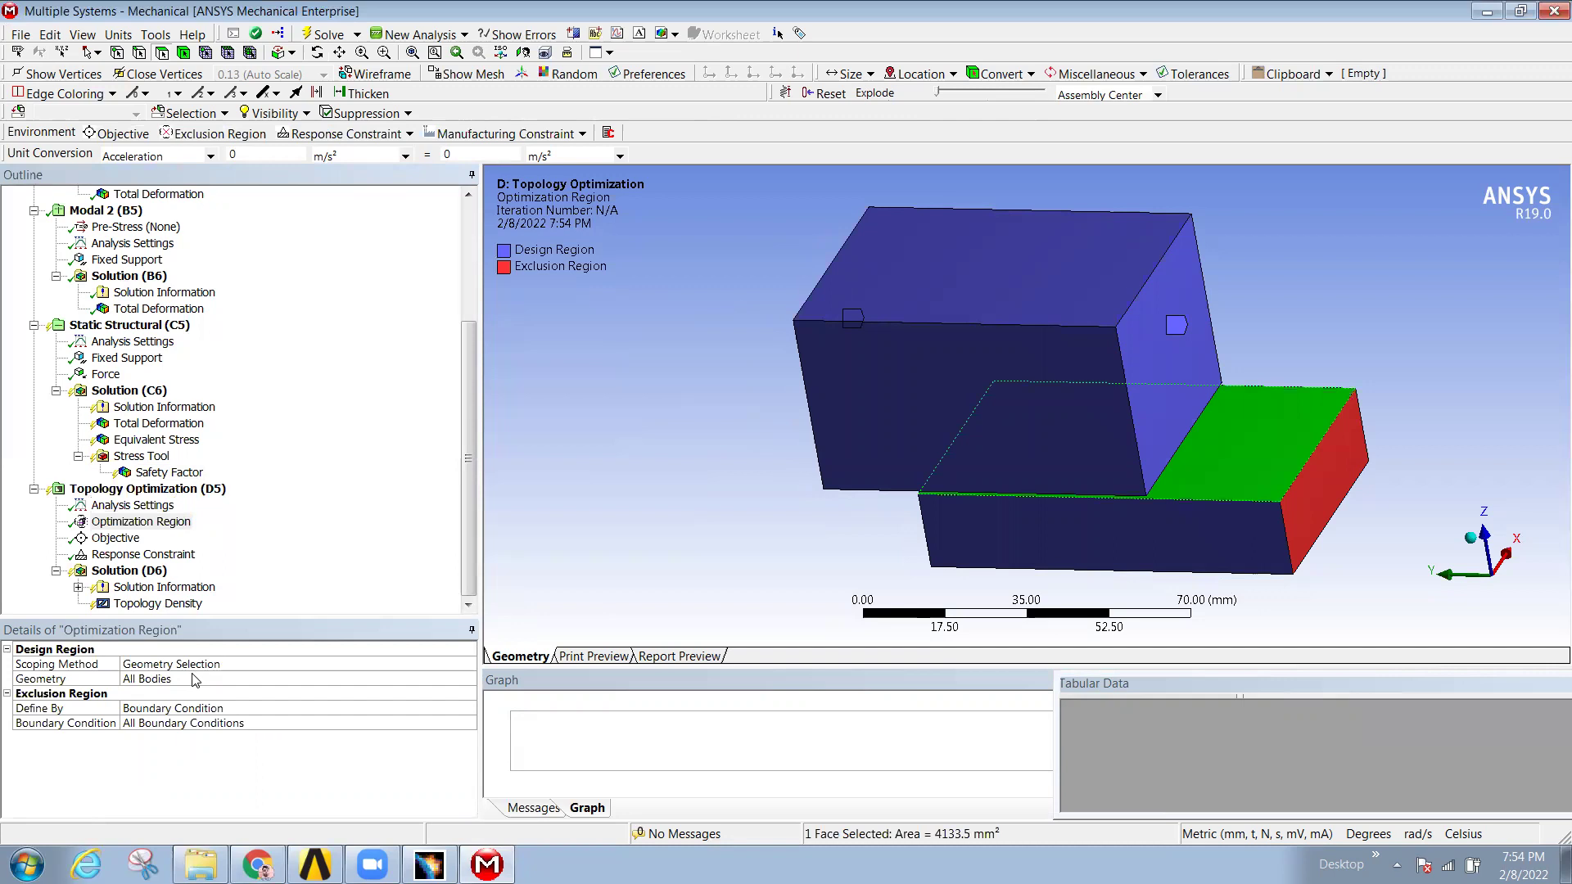
click(115, 538)
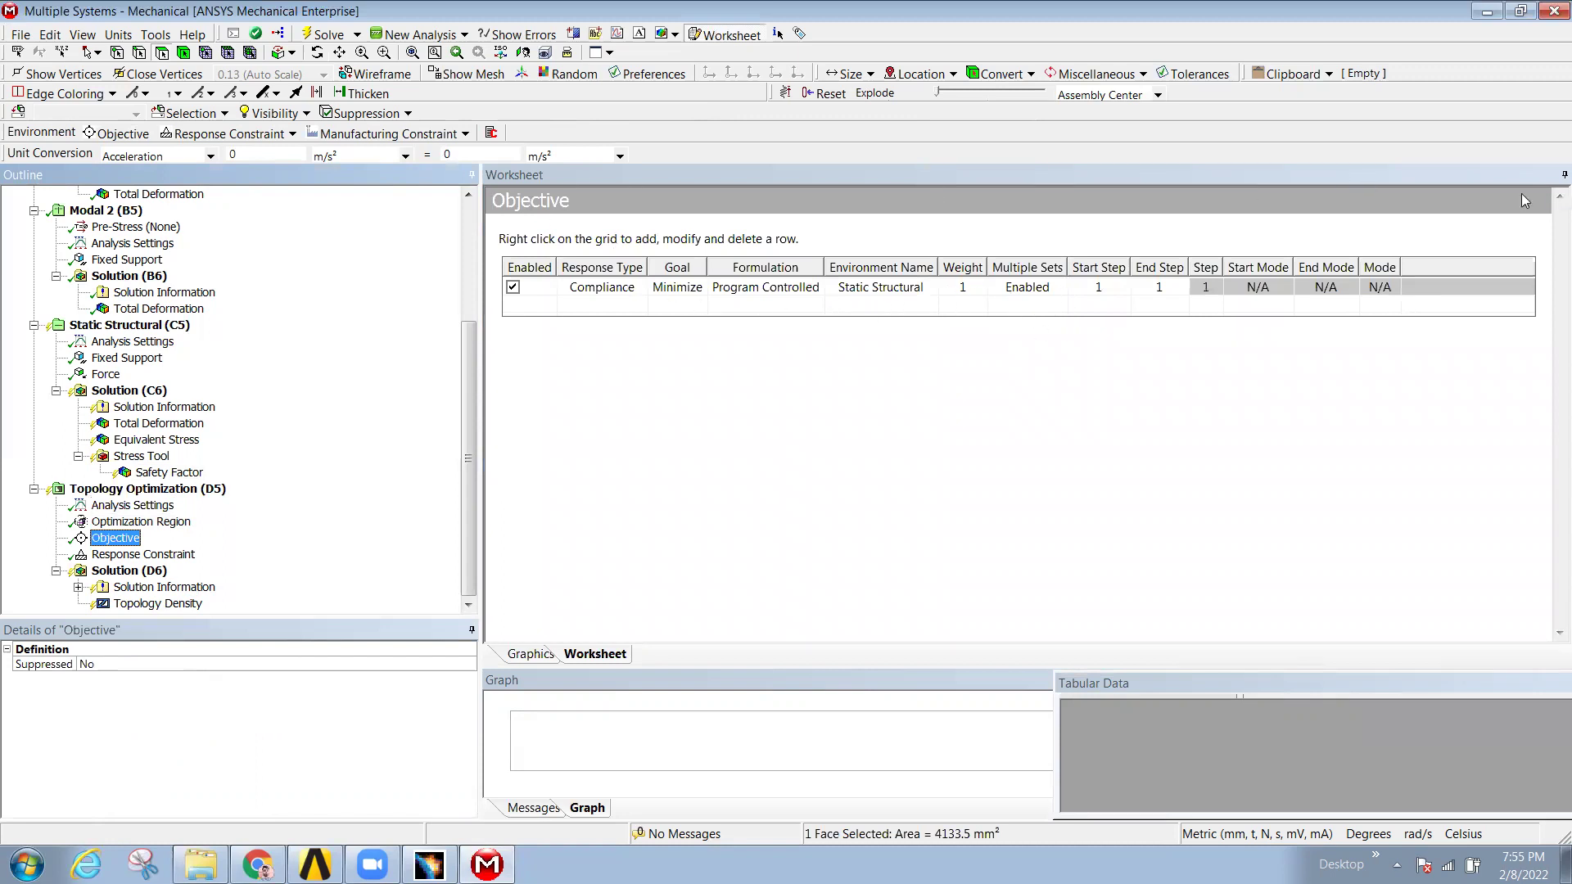
- Collapse the worksheet, graph and tabular data windows, and restore the default window layout
click(1562, 176)
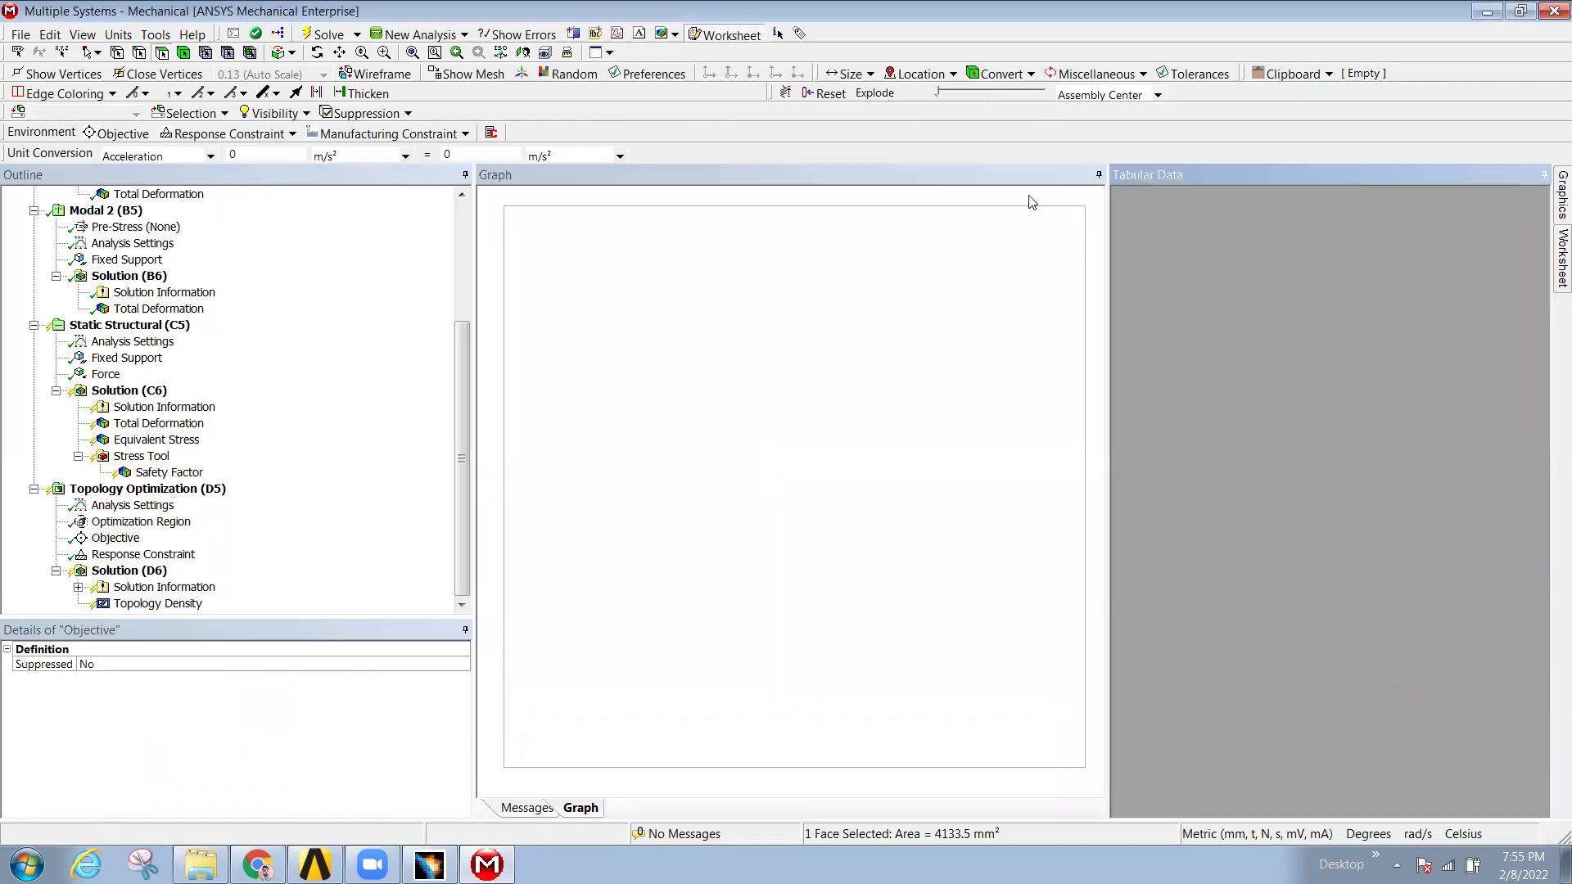
click(1098, 175)
click(1544, 175)
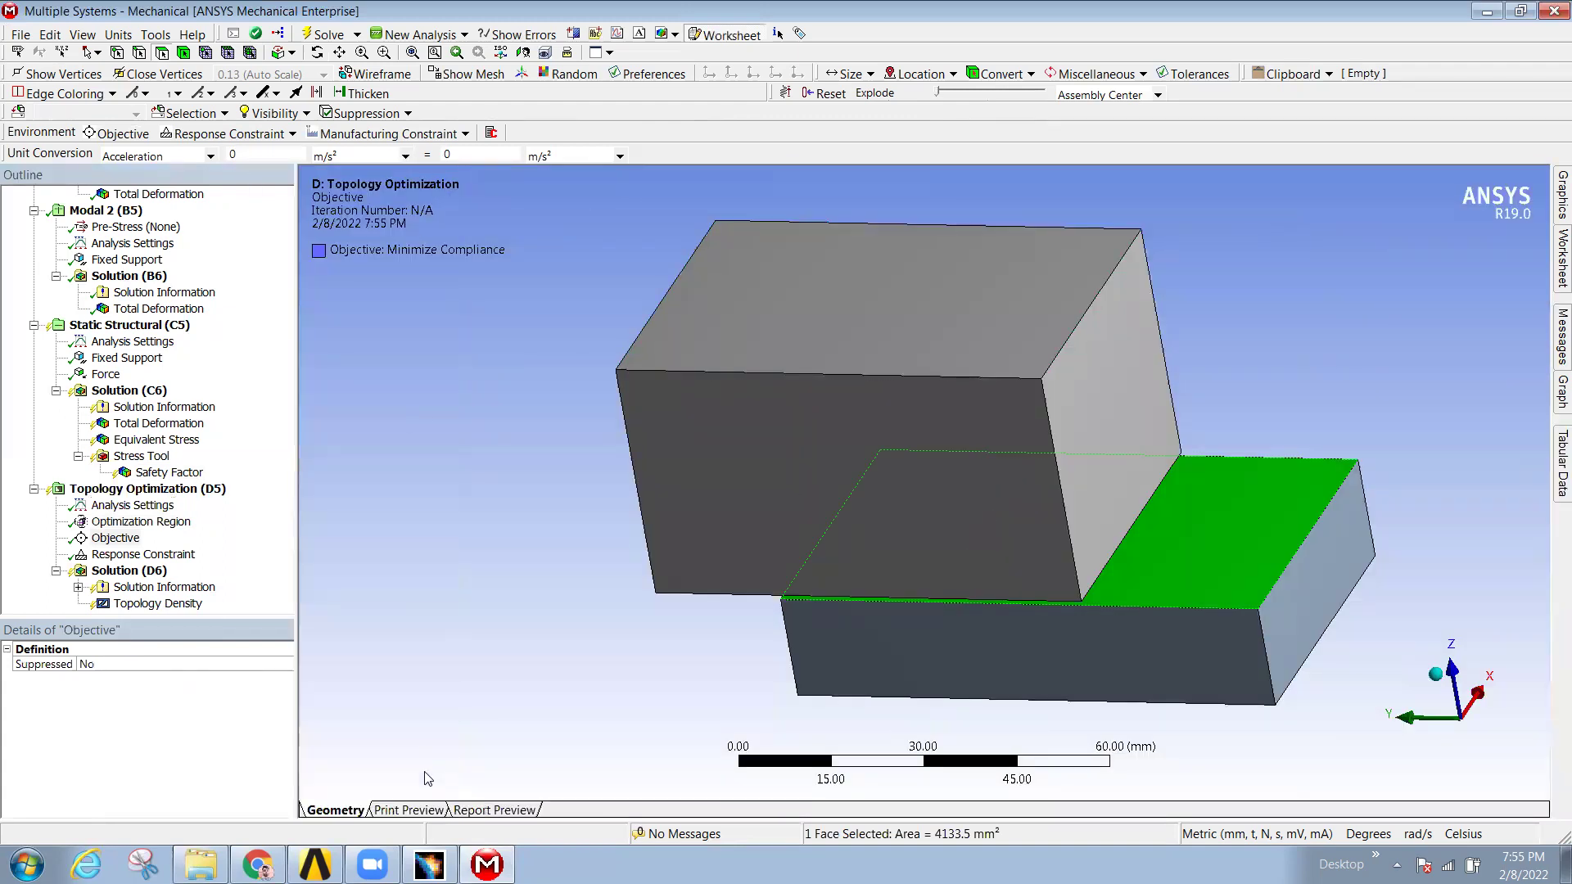
click(82, 36)
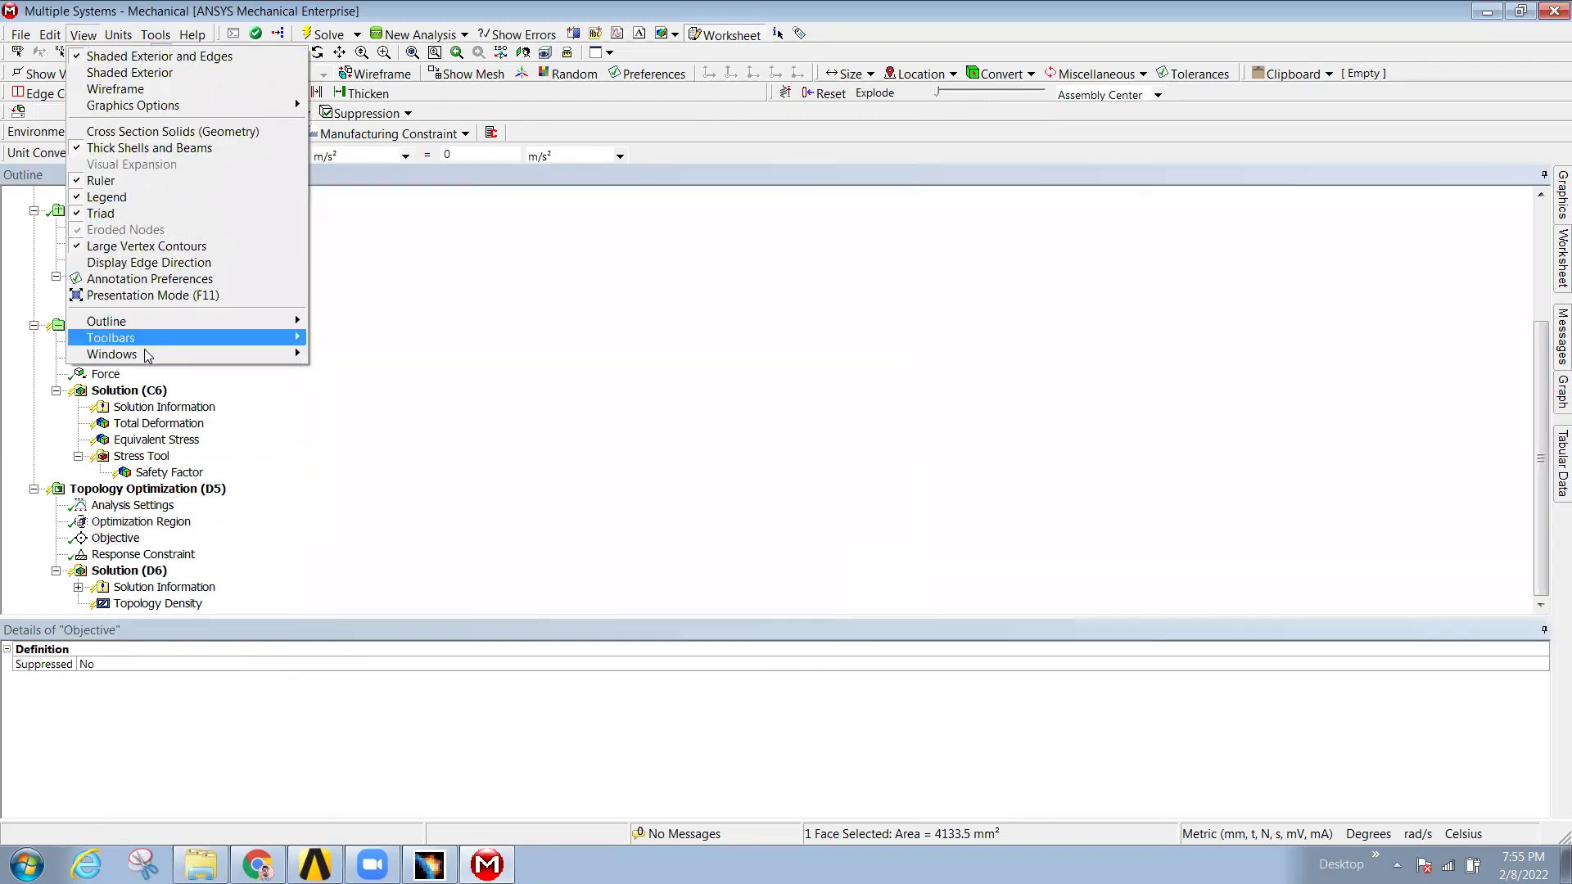
mouse_move(164, 354)
click(365, 472)
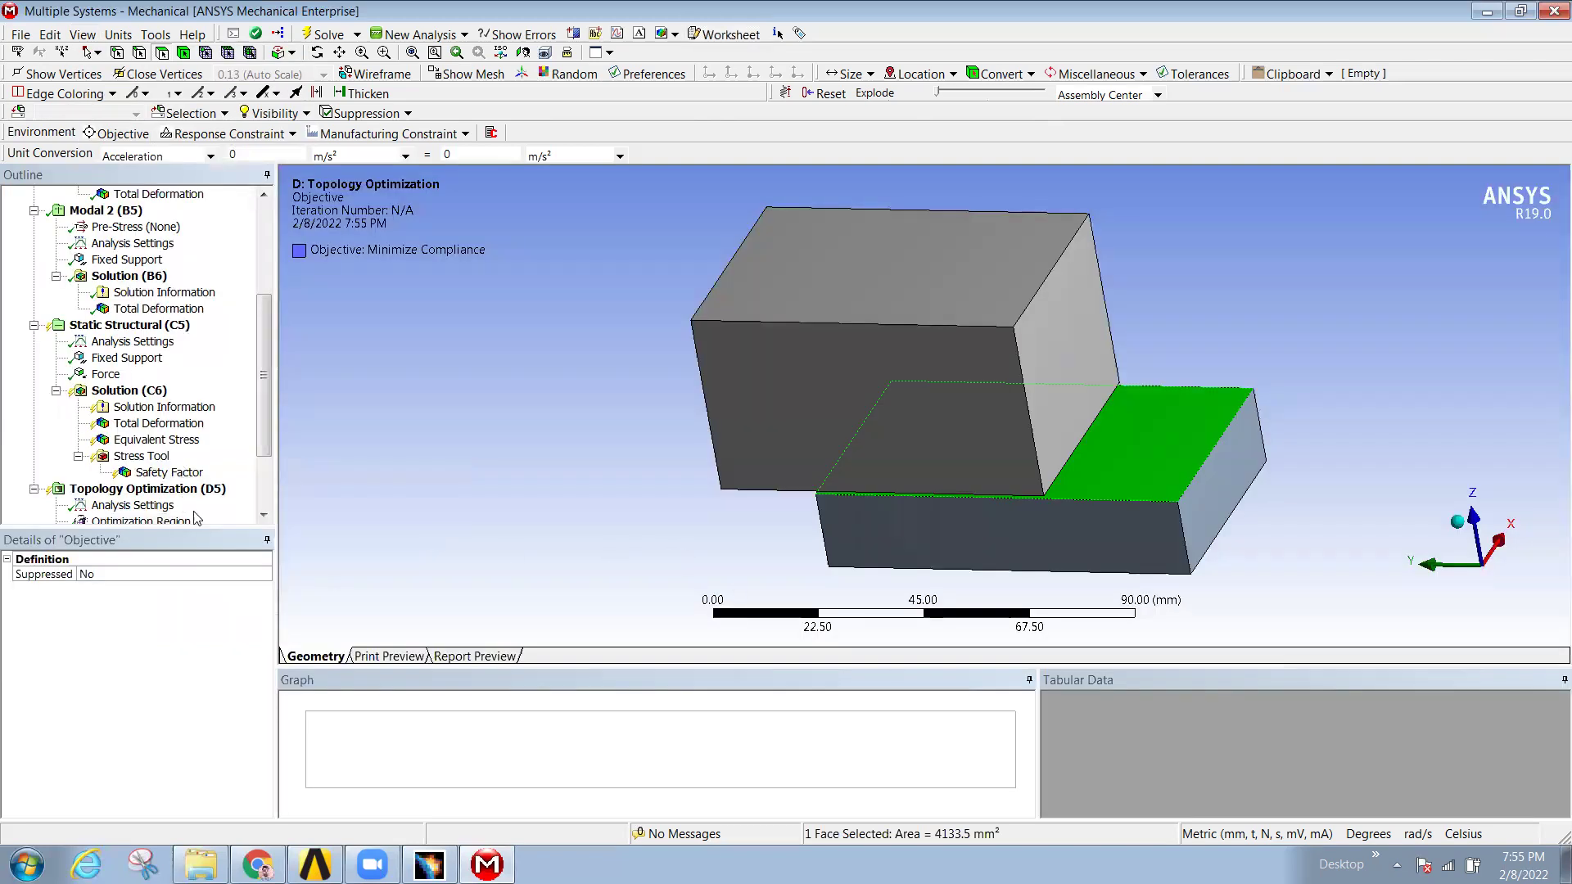
- Suppress the Topology Optimization objective and set its Suppressed option back to No
click(263, 514)
click(264, 514)
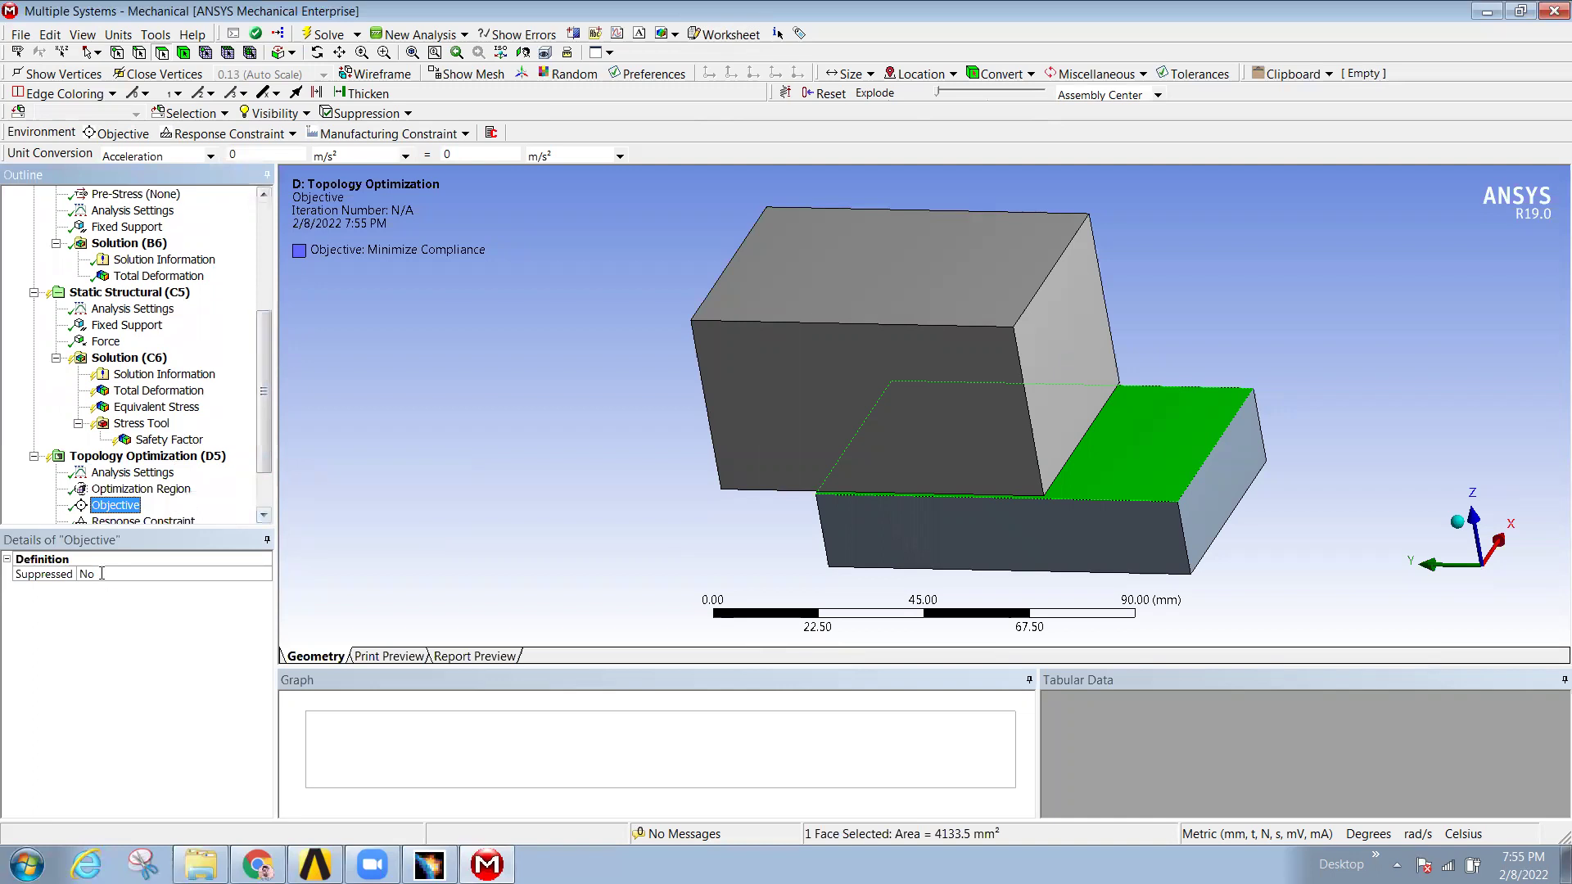
click(263, 575)
click(266, 576)
click(164, 598)
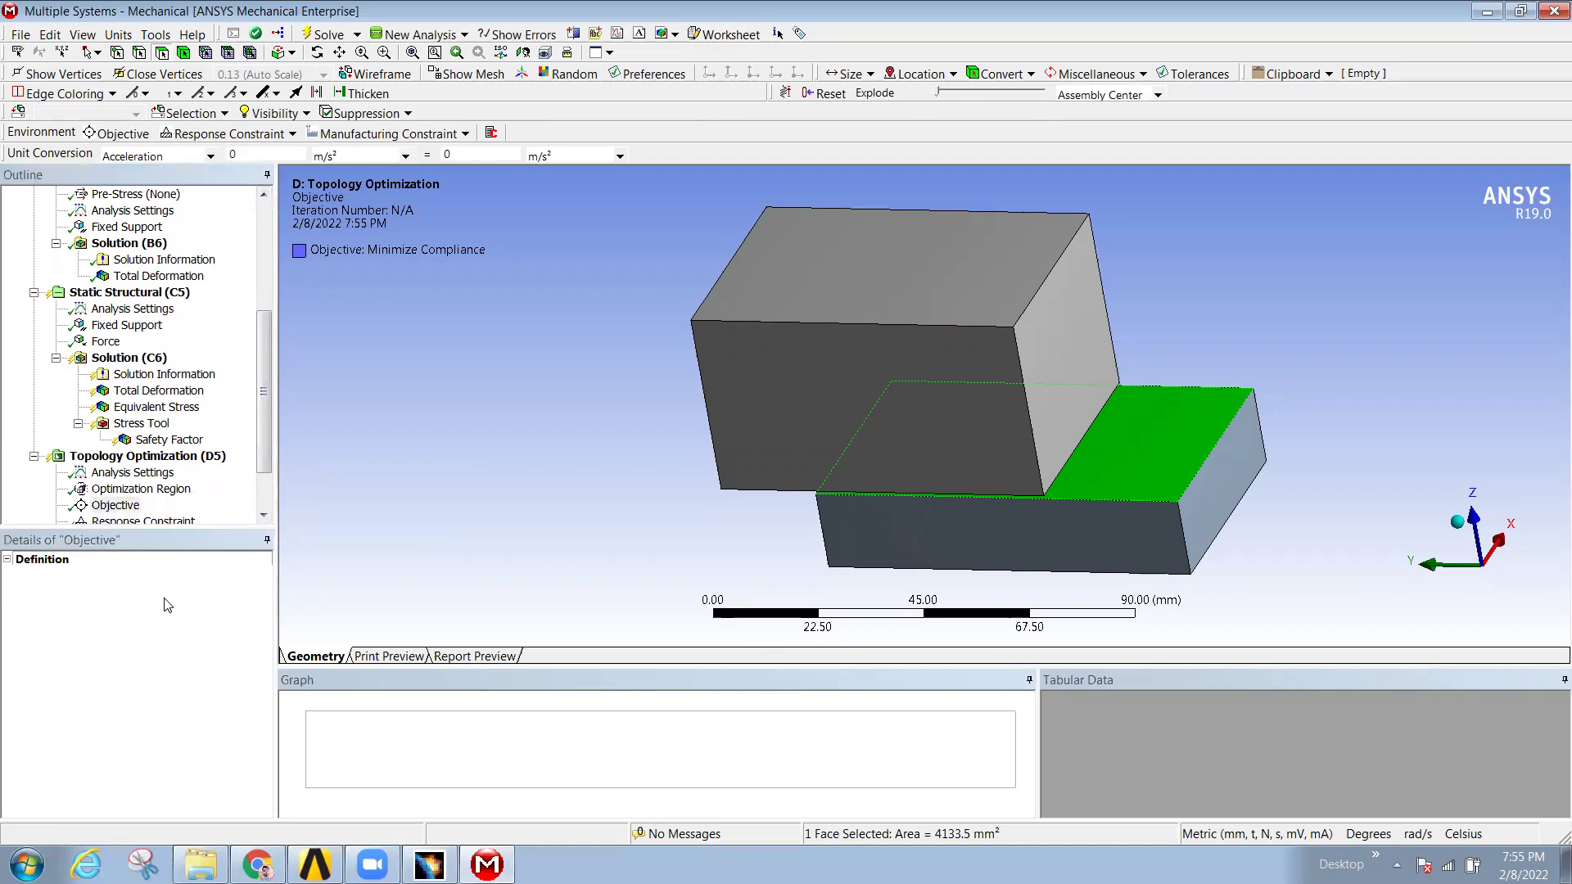
drag(264, 434, 264, 467)
click(161, 458)
click(115, 440)
click(163, 574)
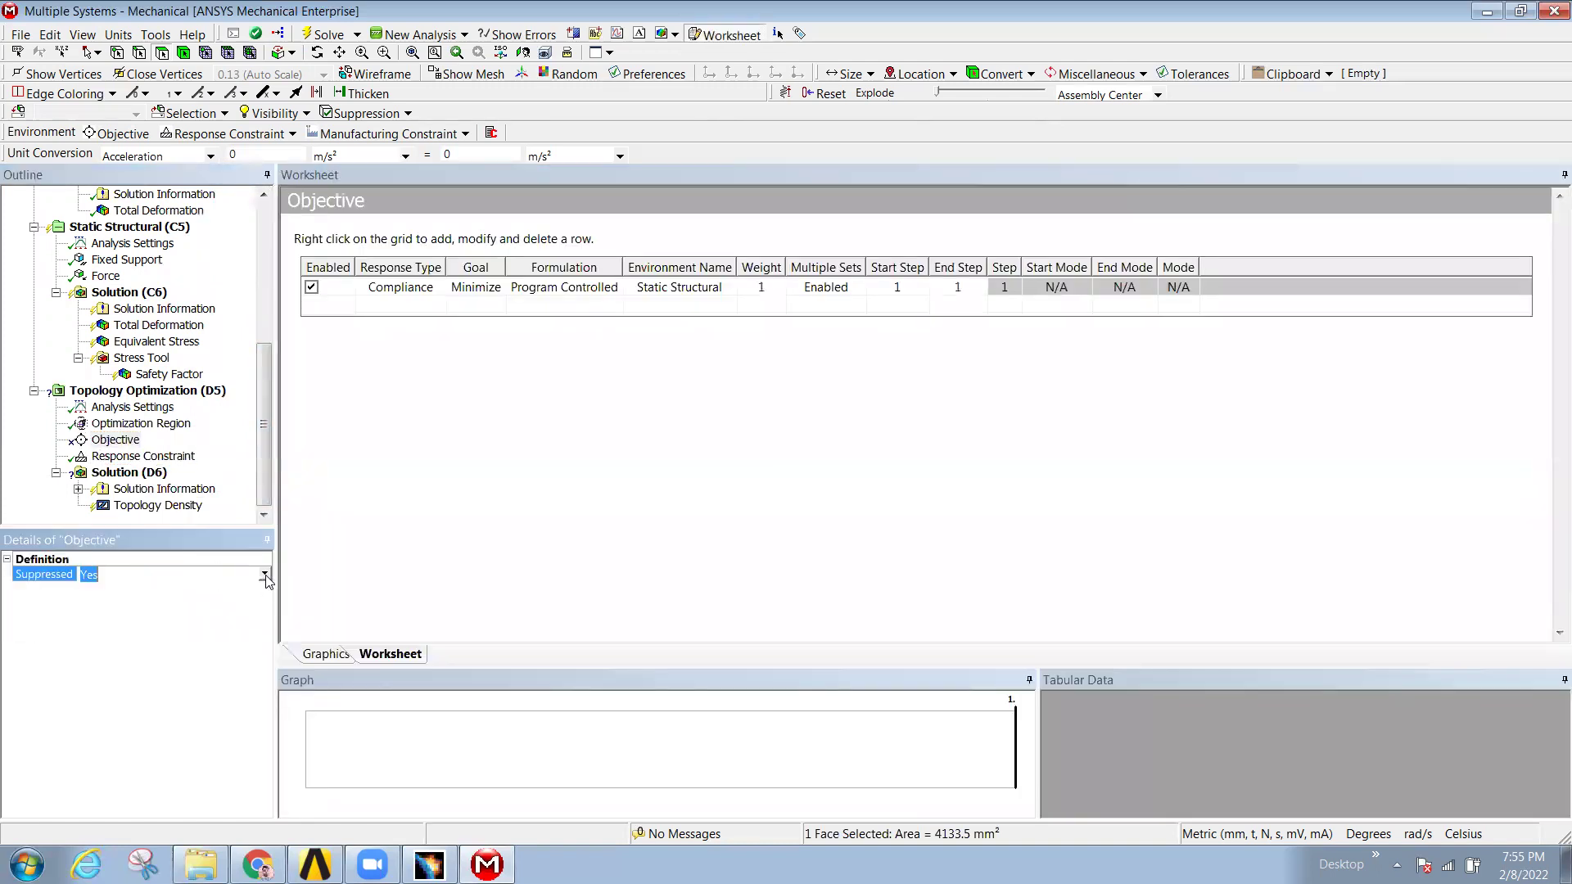
click(265, 574)
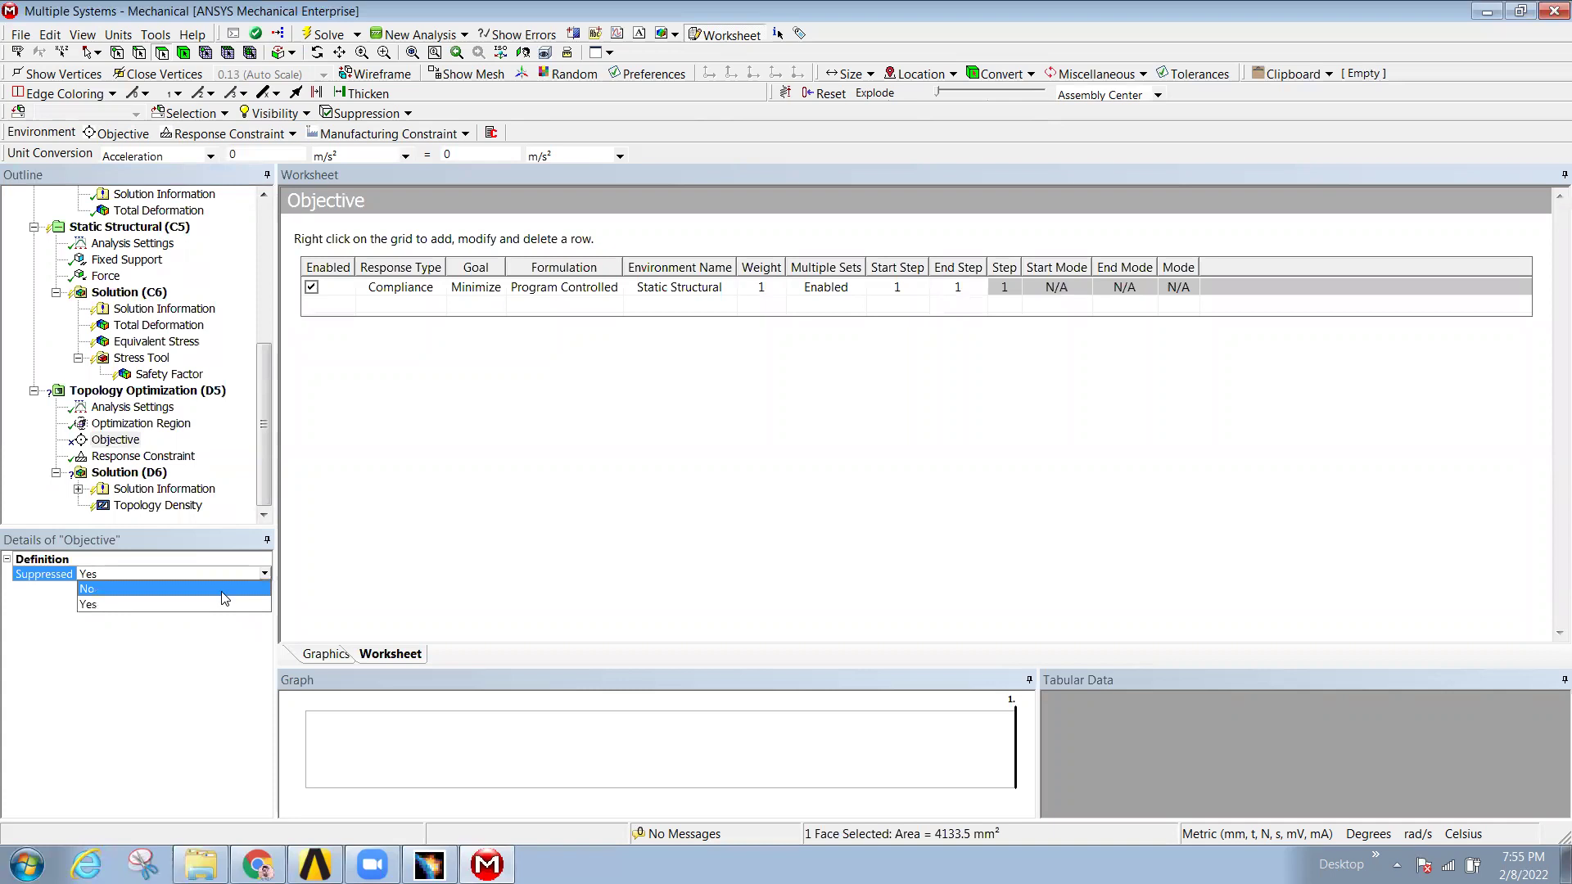
click(221, 588)
- Display the Topology Optimization response constraint, widen its details area, and set the response to Volume
click(131, 456)
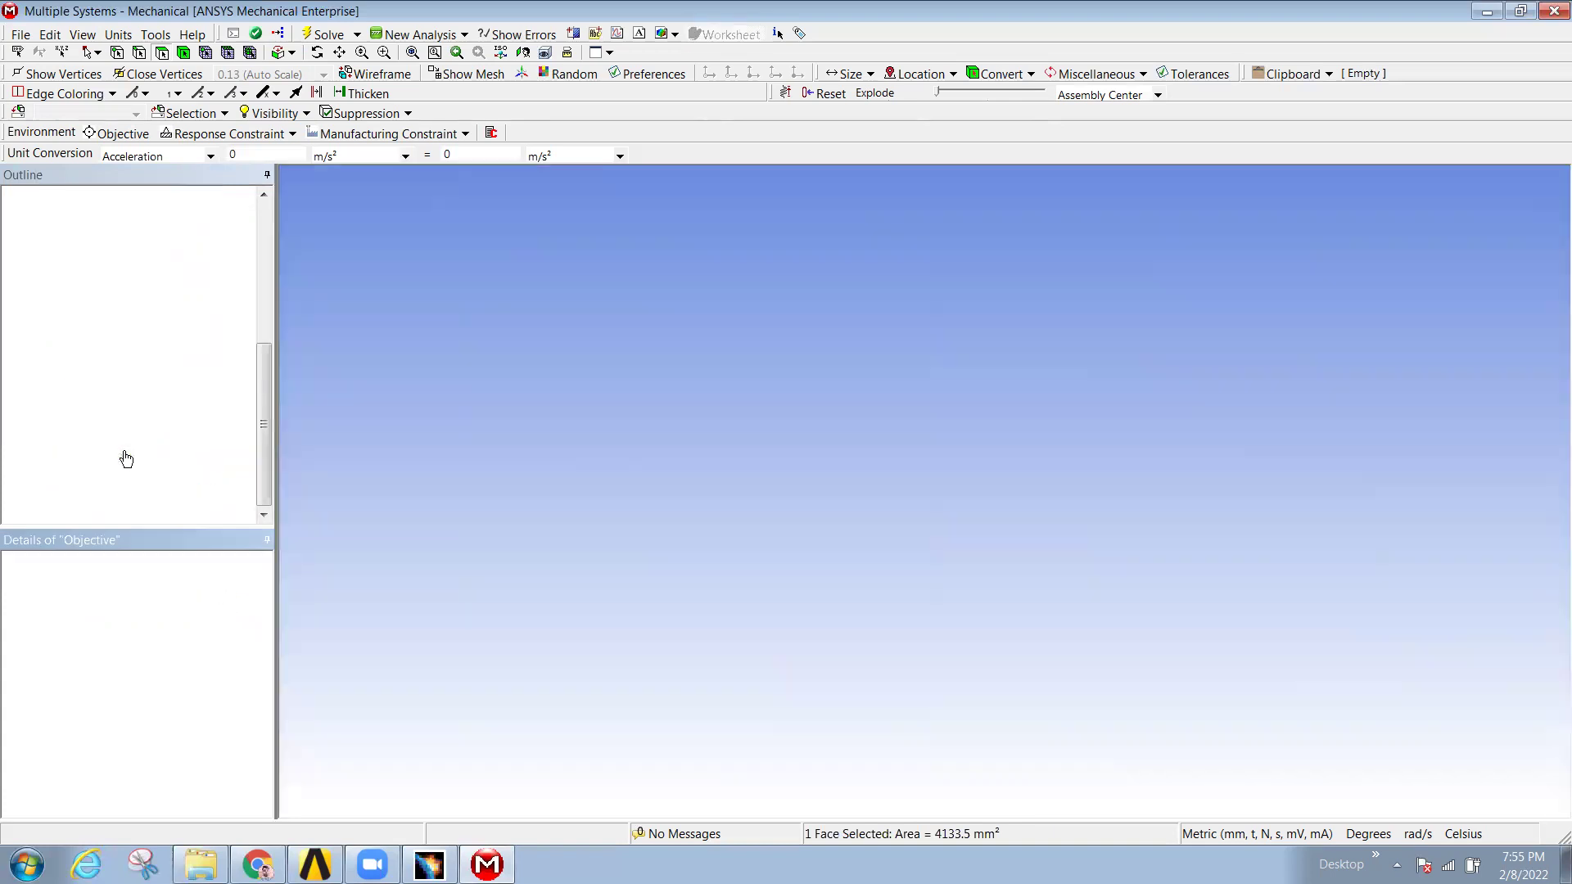
middle_drag(909, 506, 846, 573)
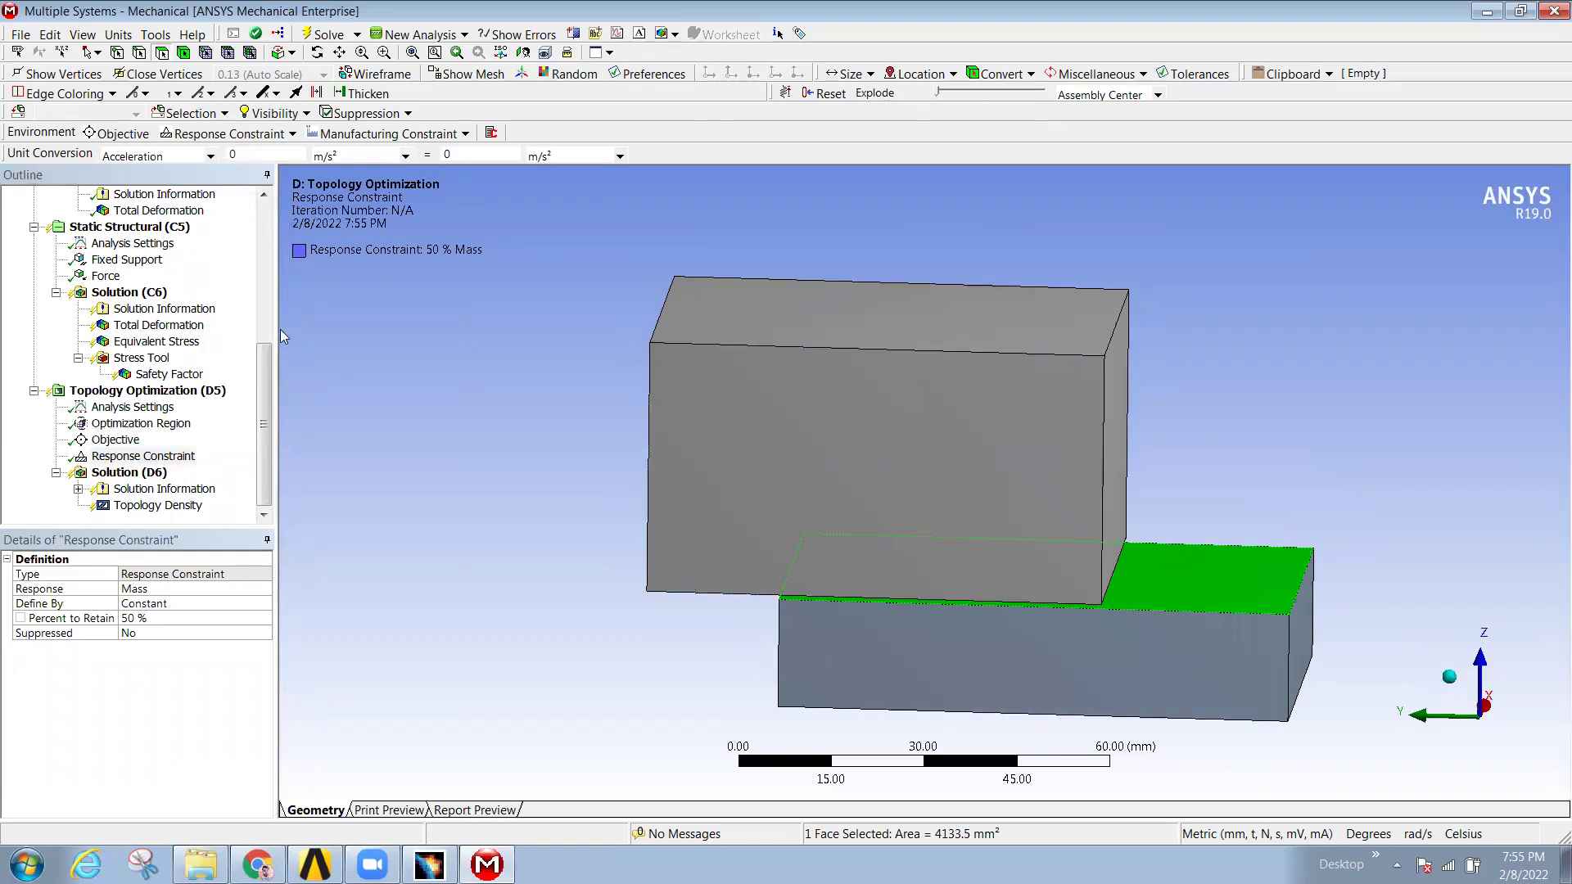
drag(279, 329, 439, 329)
mouse_move(968, 592)
middle_down()
mouse_move(923, 589)
mouse_move(1042, 611)
mouse_move(917, 582)
mouse_move(975, 562)
mouse_move(983, 582)
middle_up()
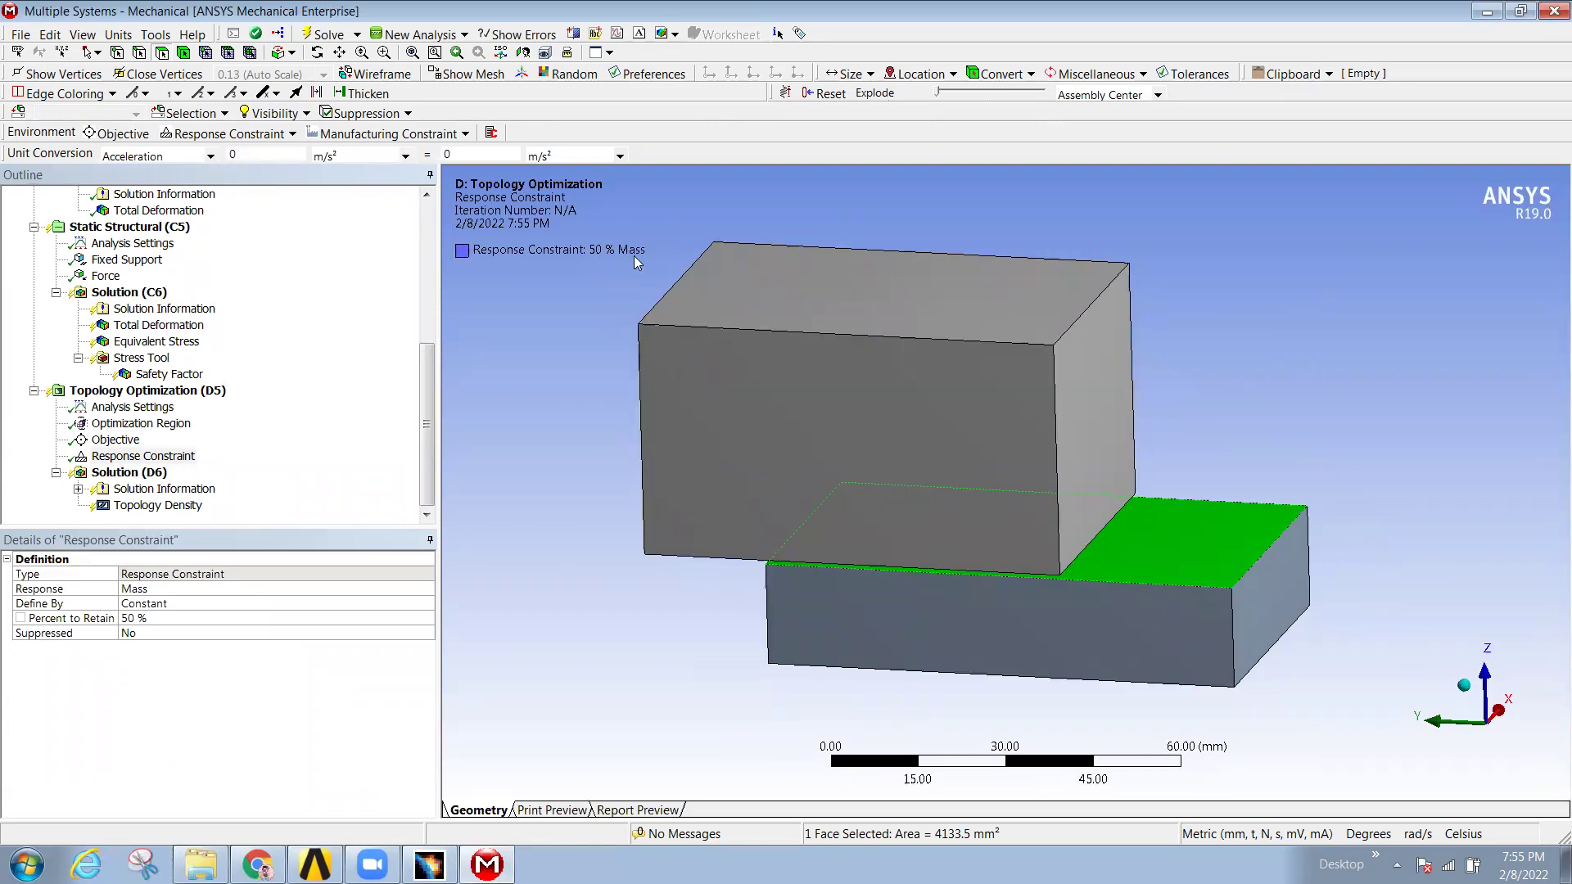
click(215, 590)
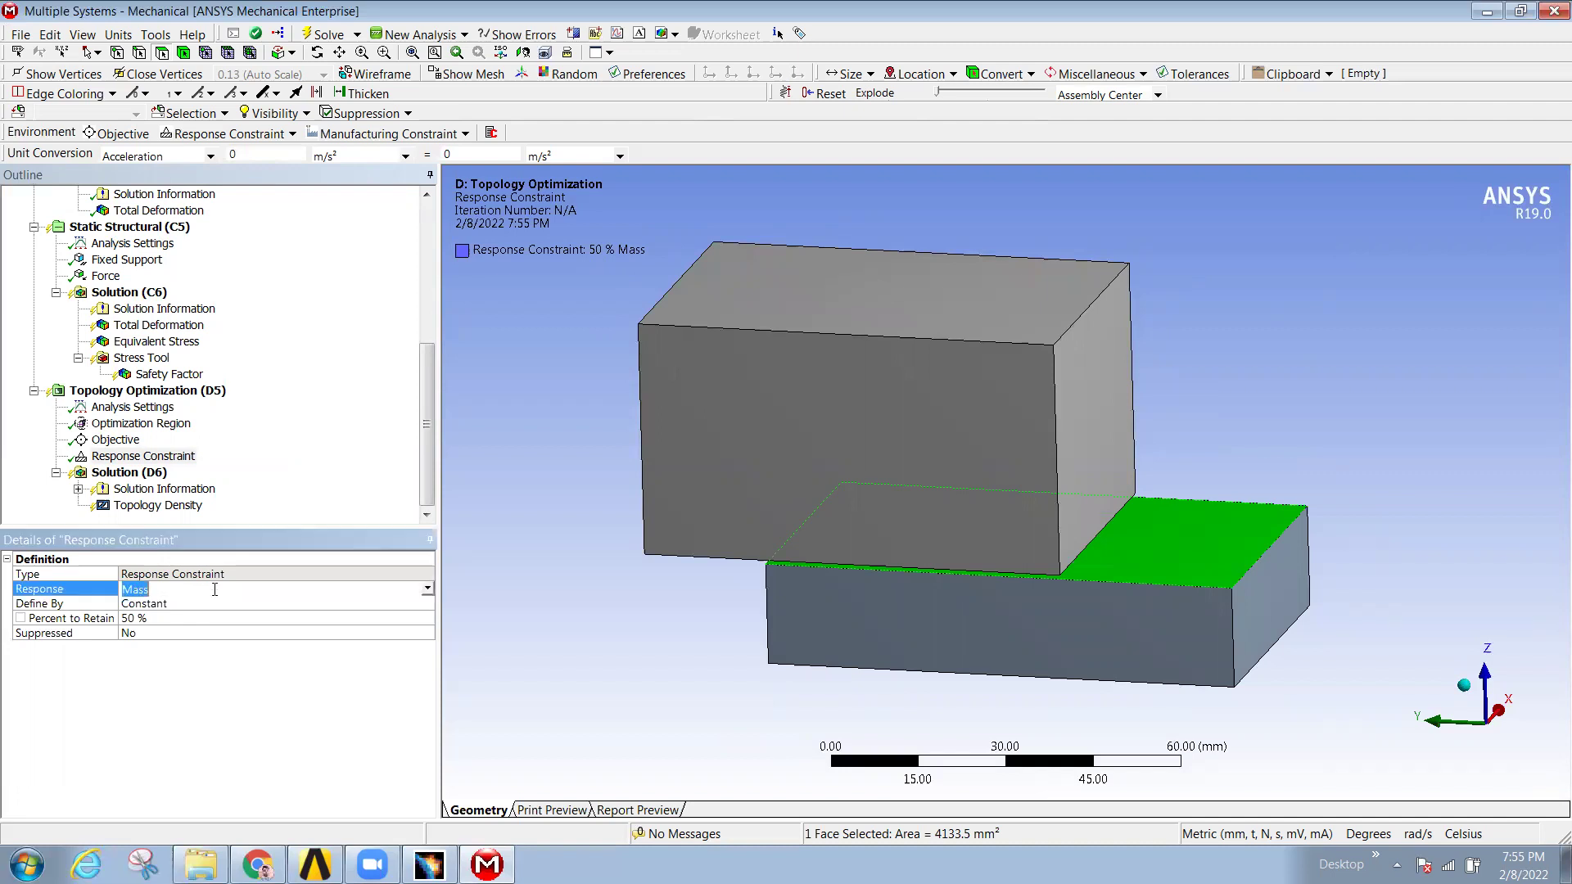
click(427, 589)
click(198, 621)
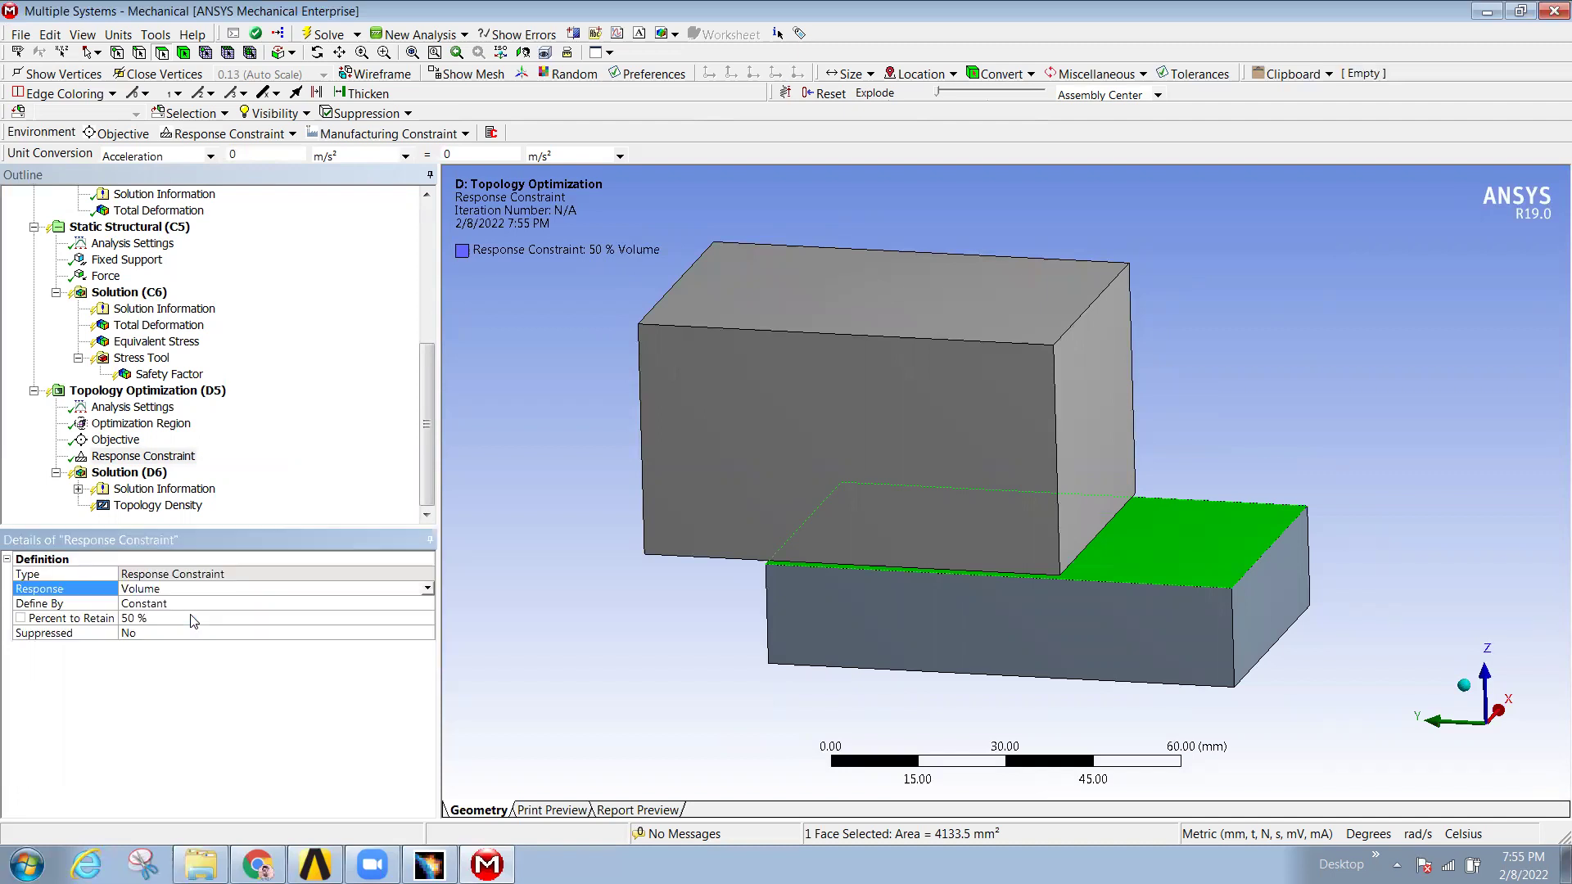
- Set the response constraint to Global von-Mises Stress with a maximum of 120 MPa
click(427, 590)
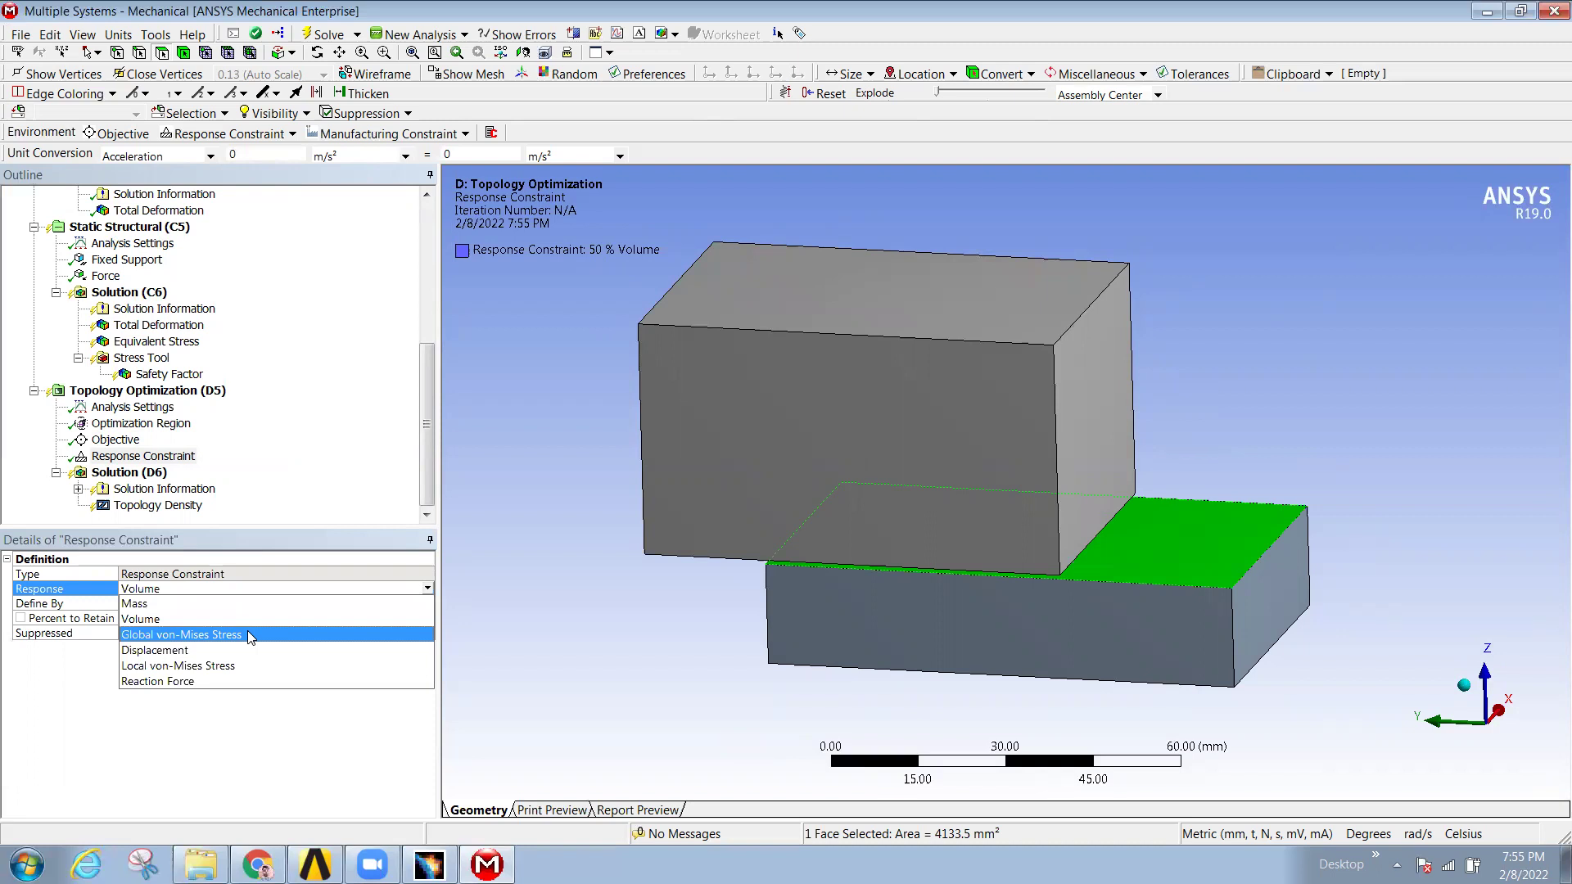
click(251, 636)
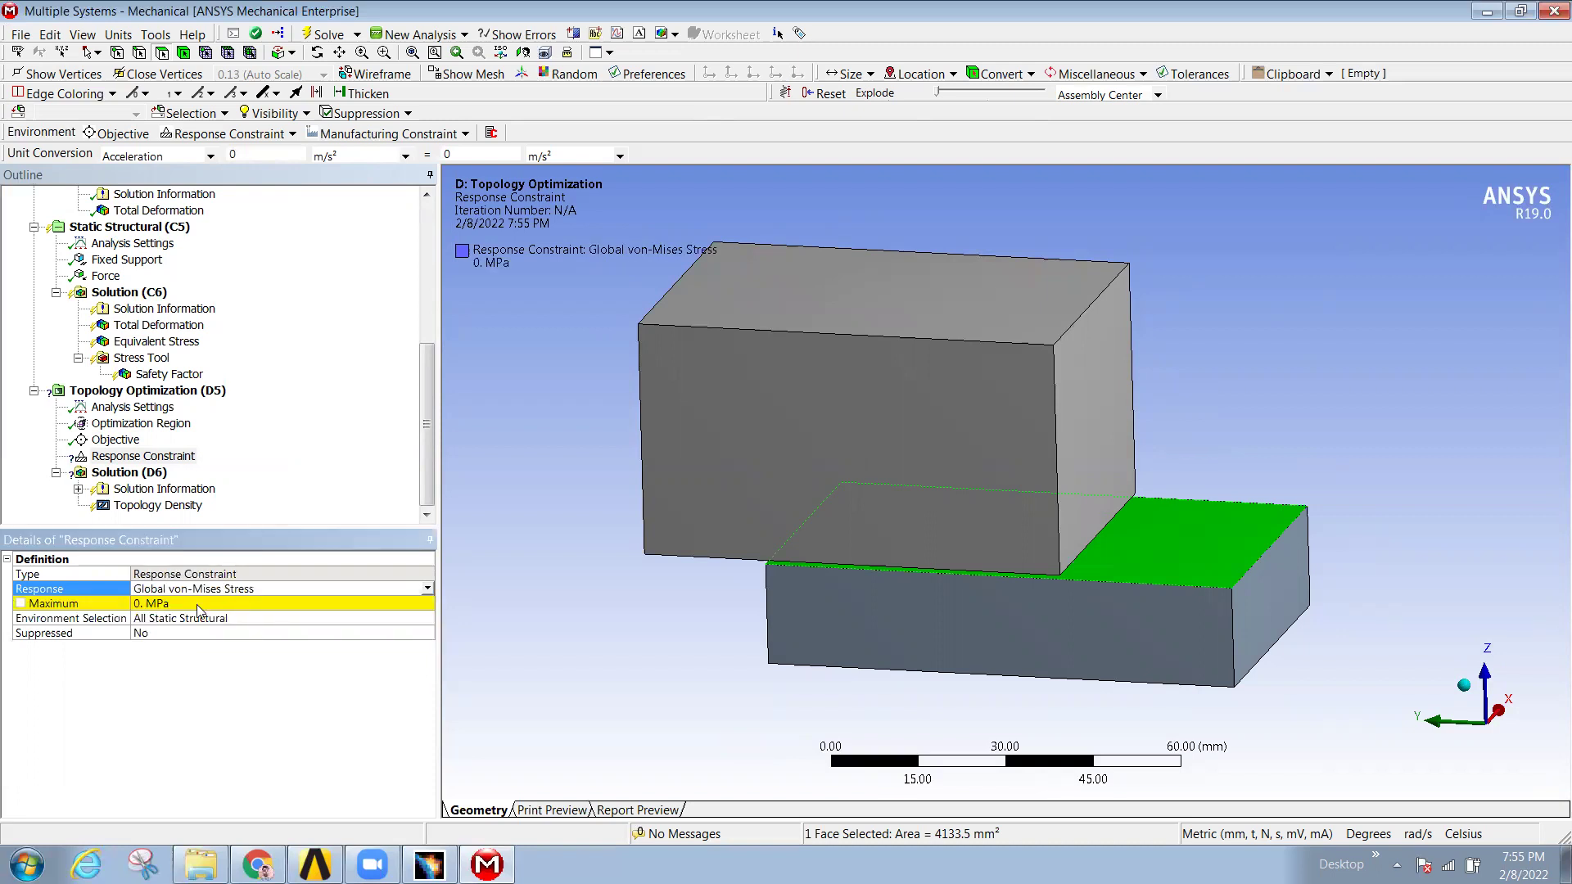
click(198, 604)
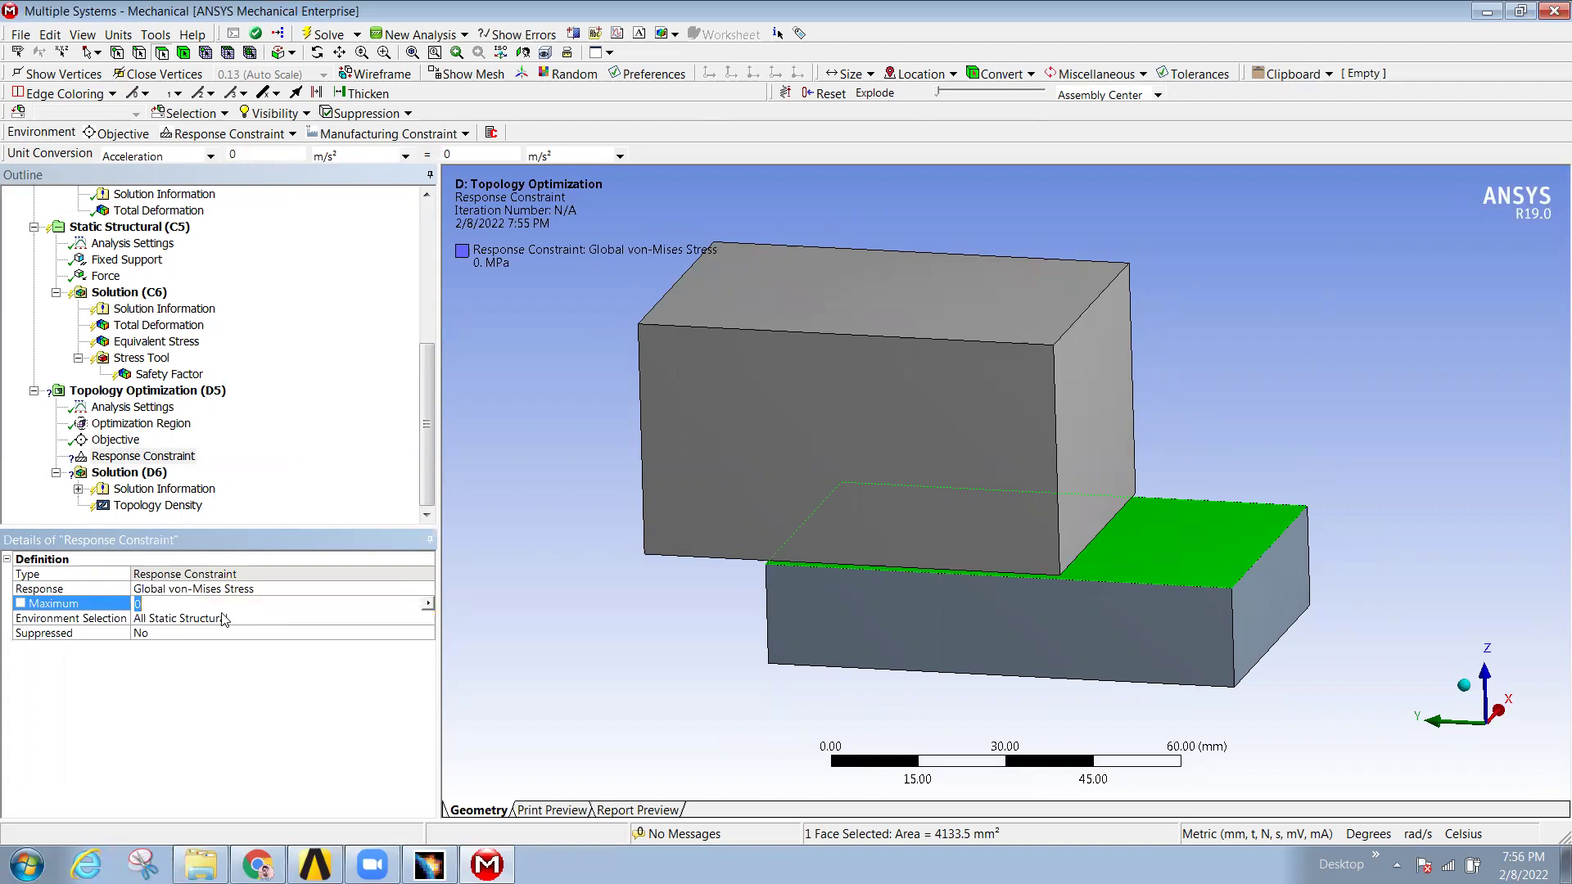
text(120)
key(Return)
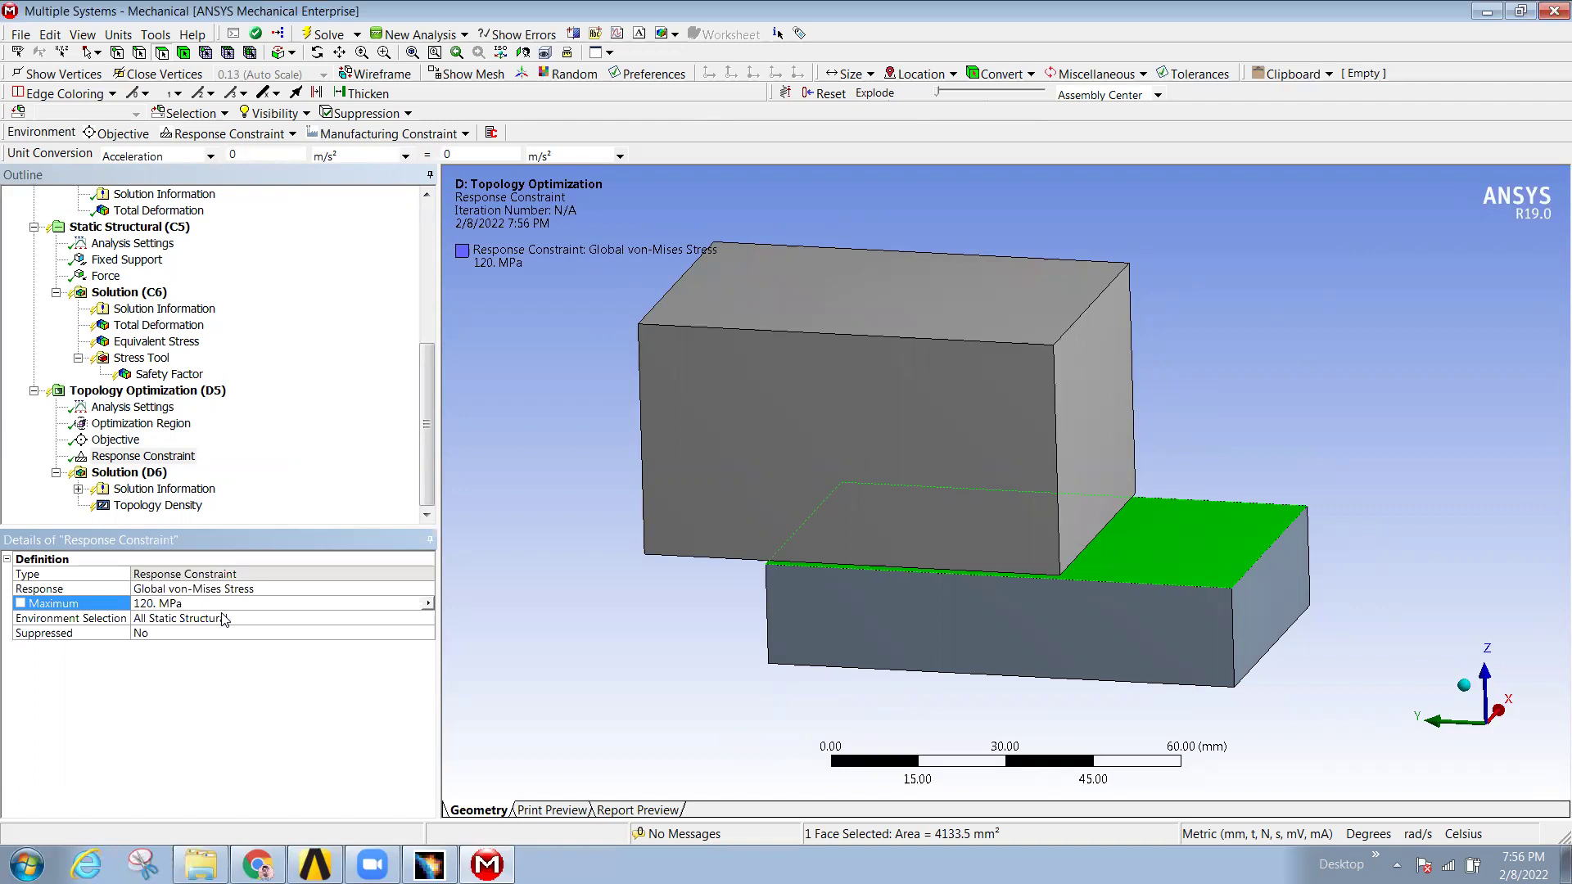
- Check the Topology Density result and the available solution results, and solve the Topology Optimization solution (D6)
click(180, 506)
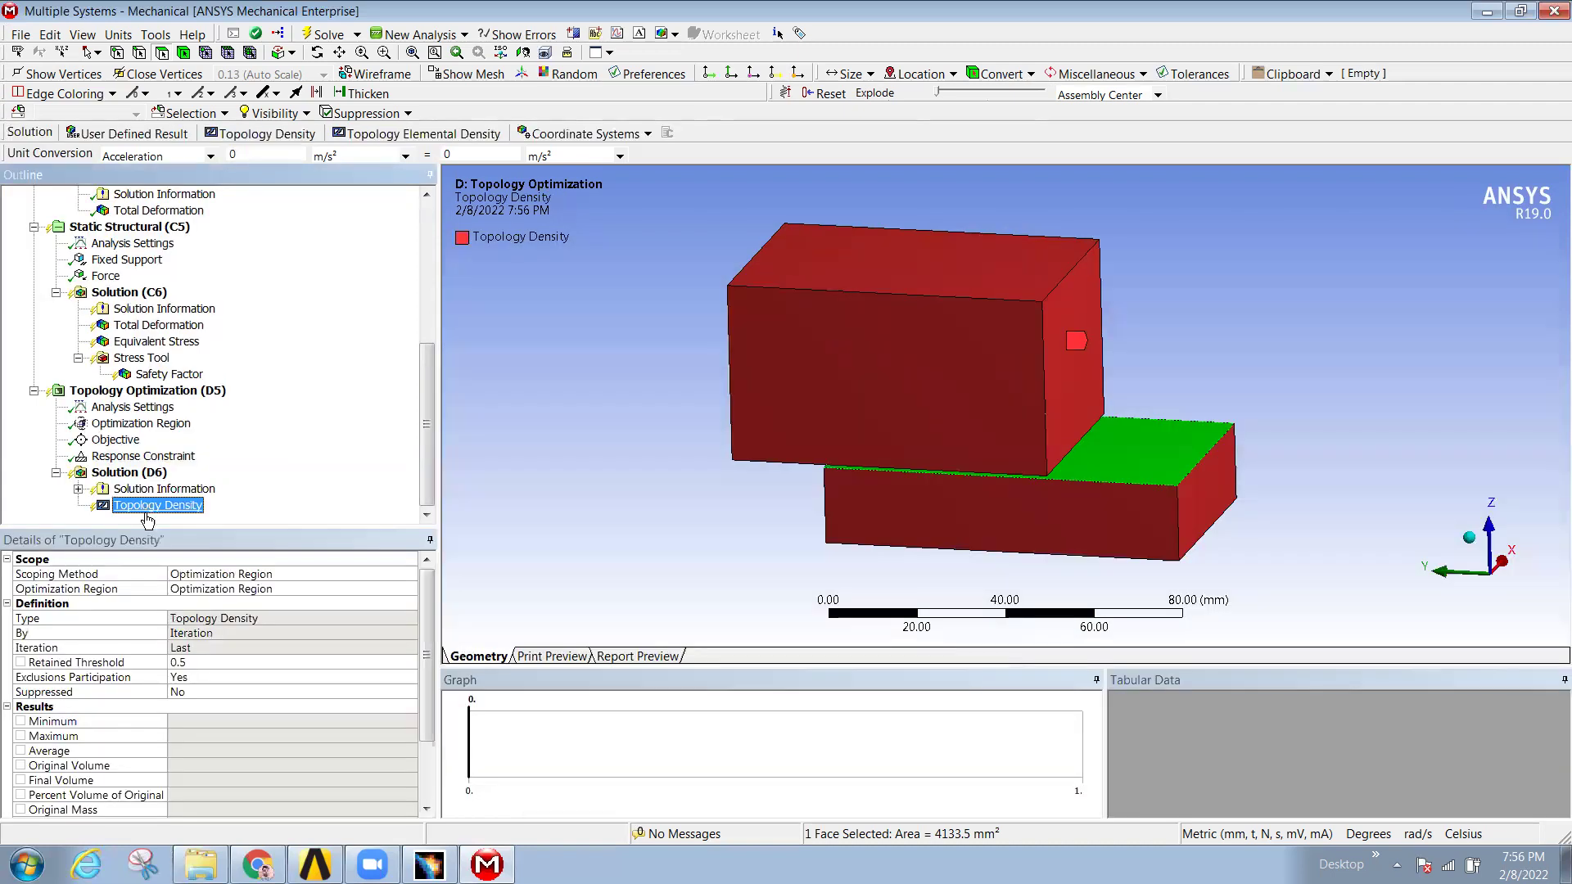
click(138, 473)
right_click(141, 474)
mouse_move(180, 485)
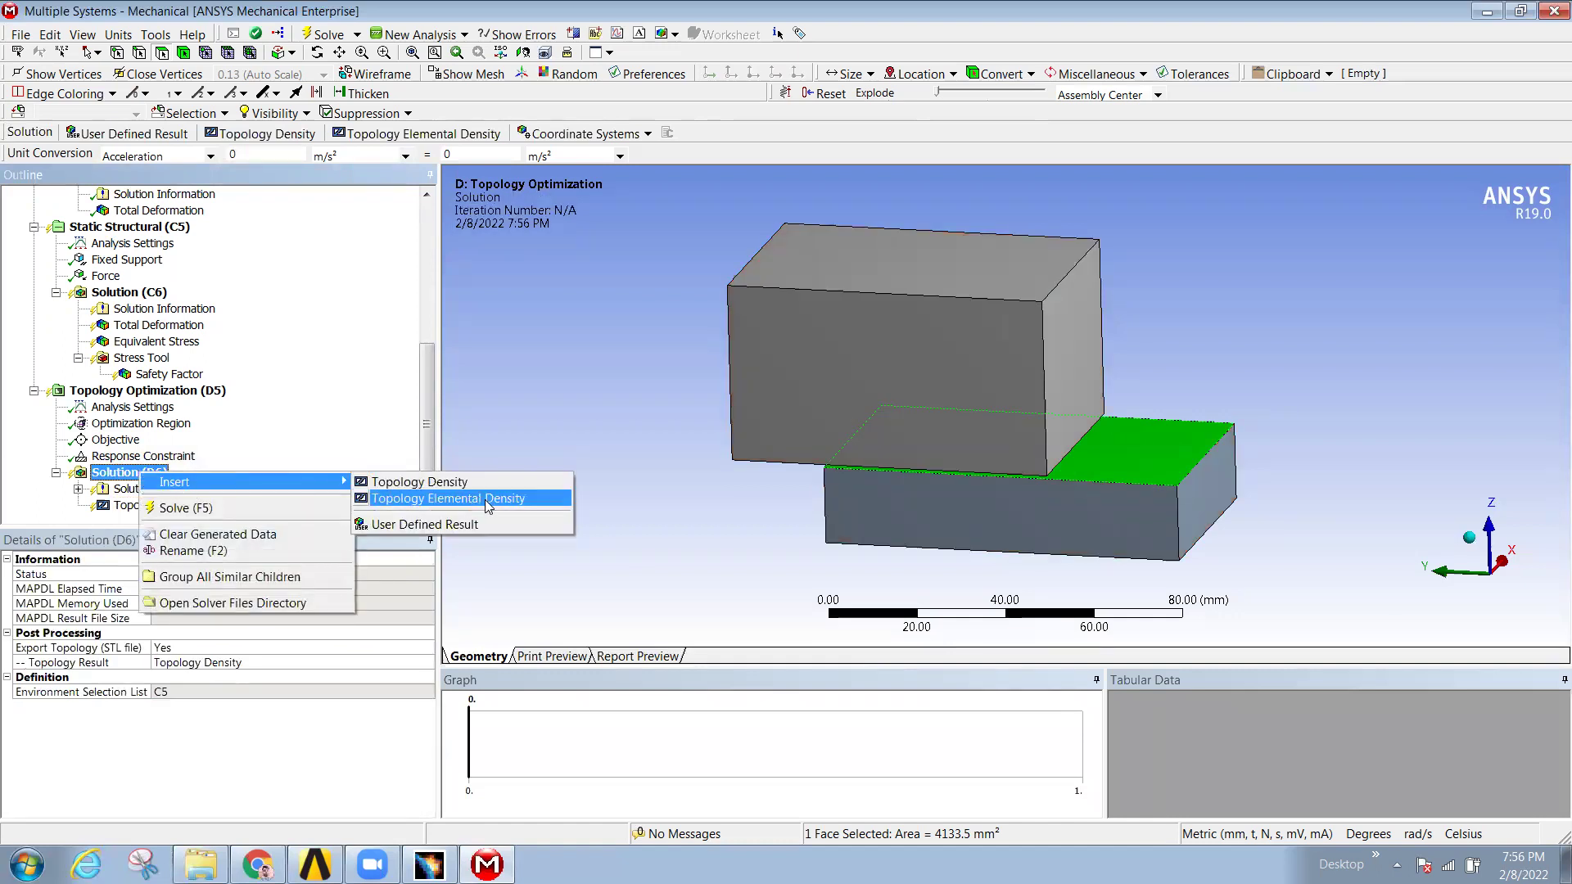
click(278, 456)
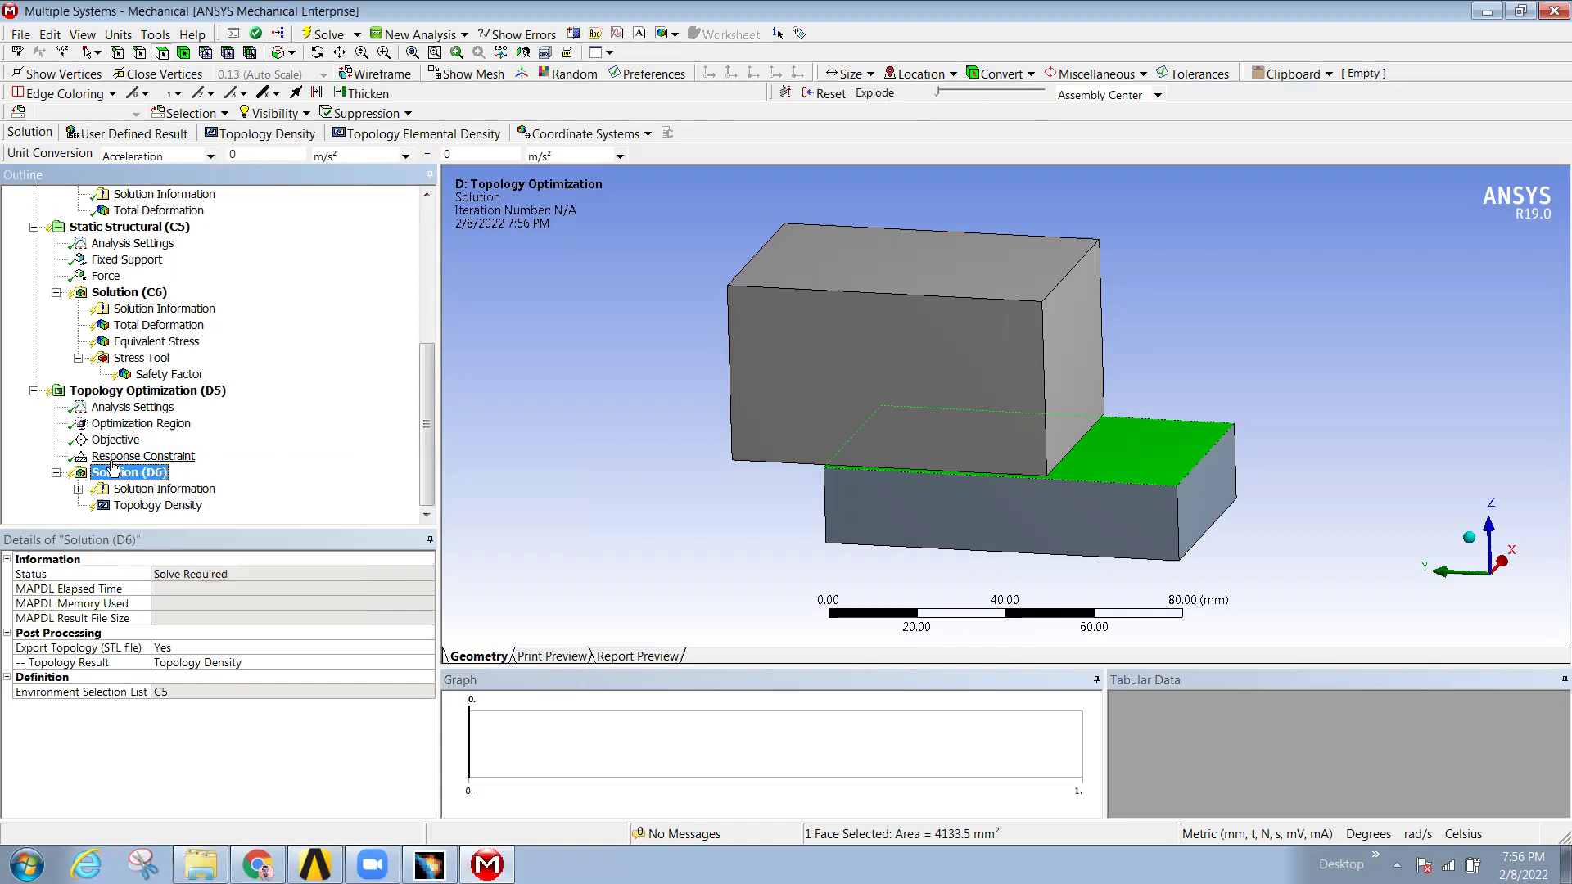
right_click(134, 479)
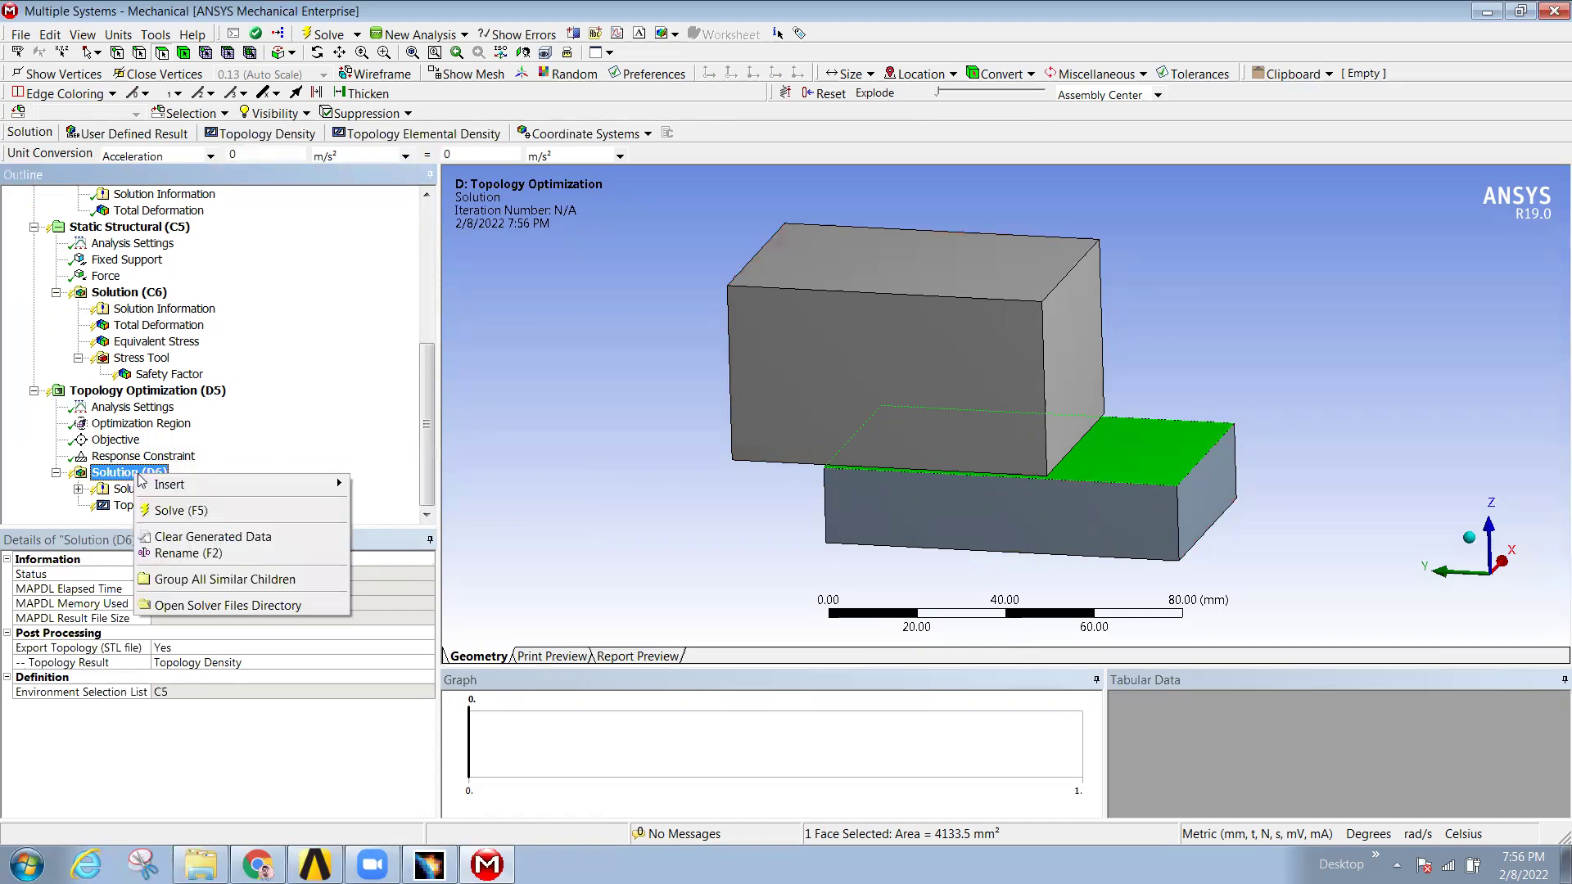
click(209, 511)
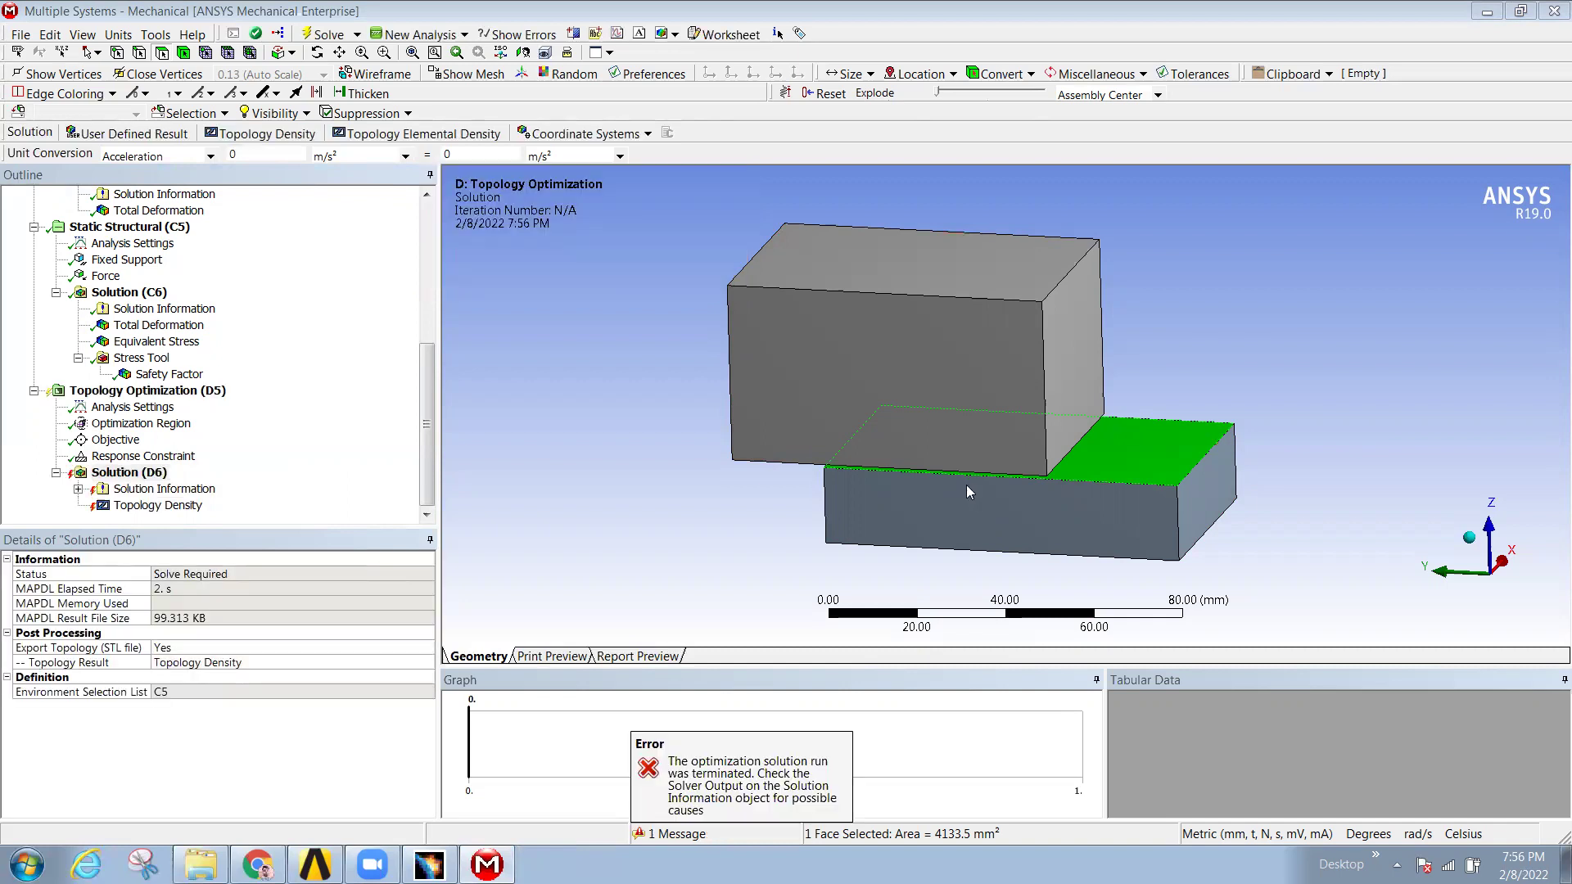
- Review the Topology Optimization's optimization region and analysis settings
click(116, 442)
click(122, 426)
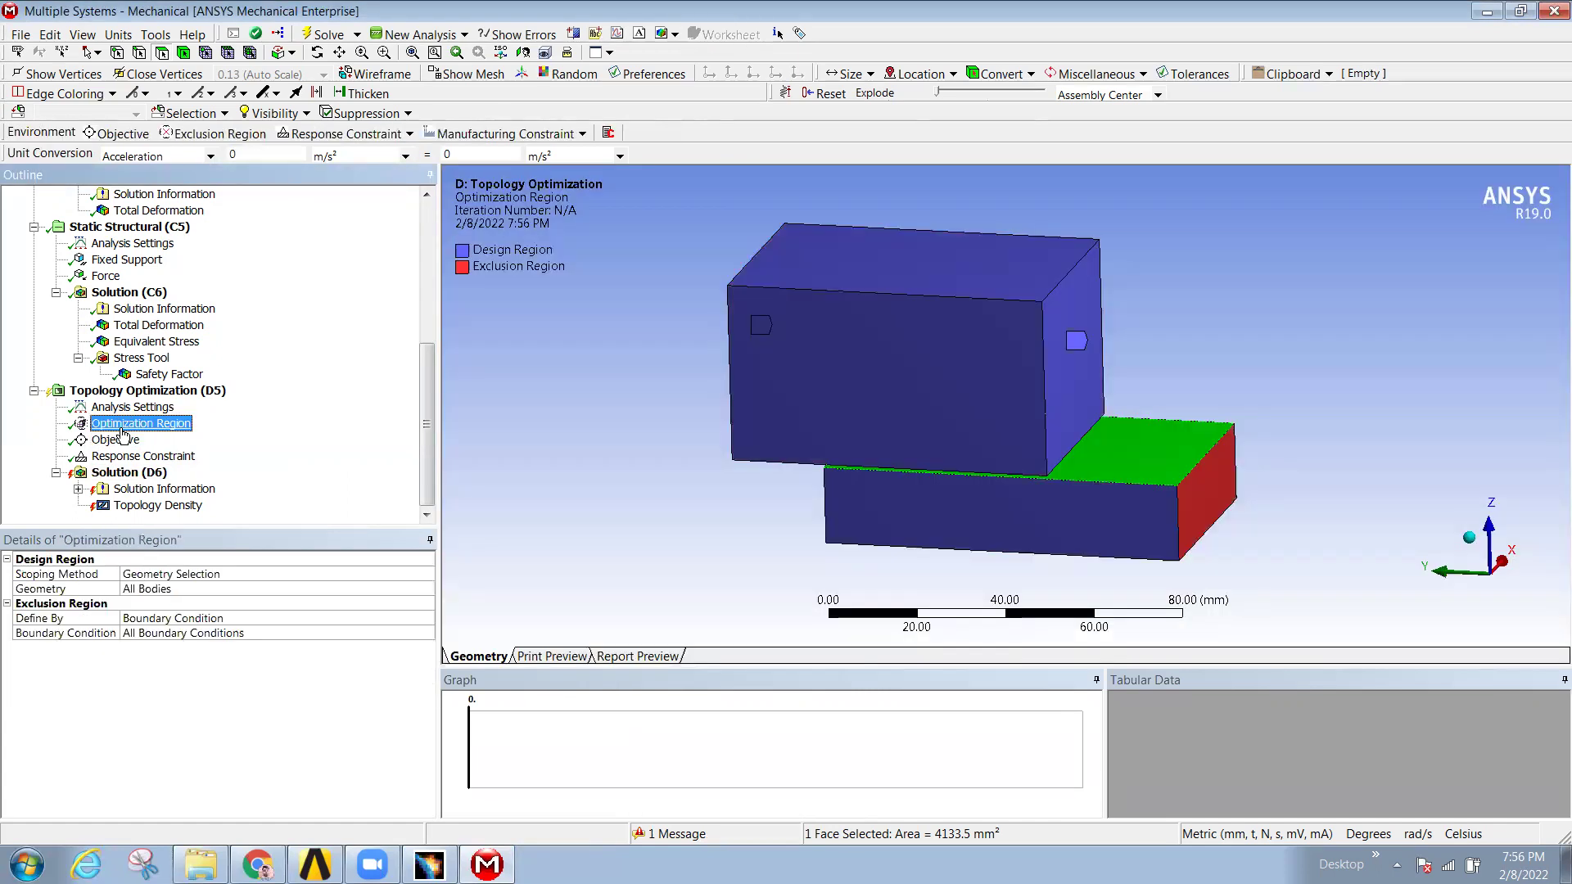
click(131, 407)
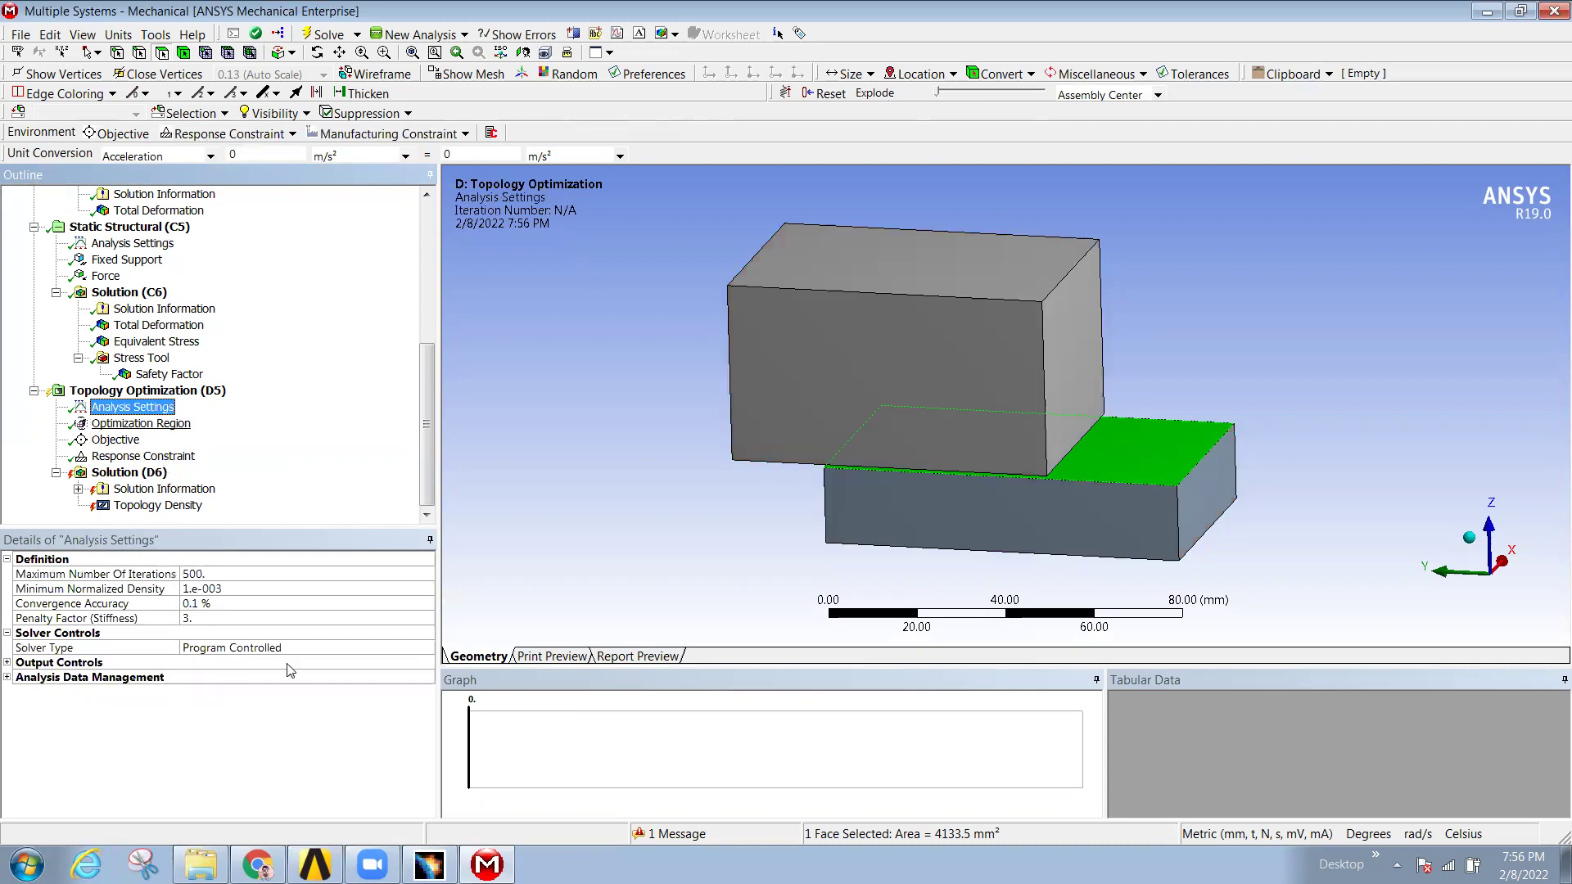
- Set the response constraint to Mass with 80 percent to retain, and solve the Topology Optimization solution (D6) again
click(131, 455)
click(208, 602)
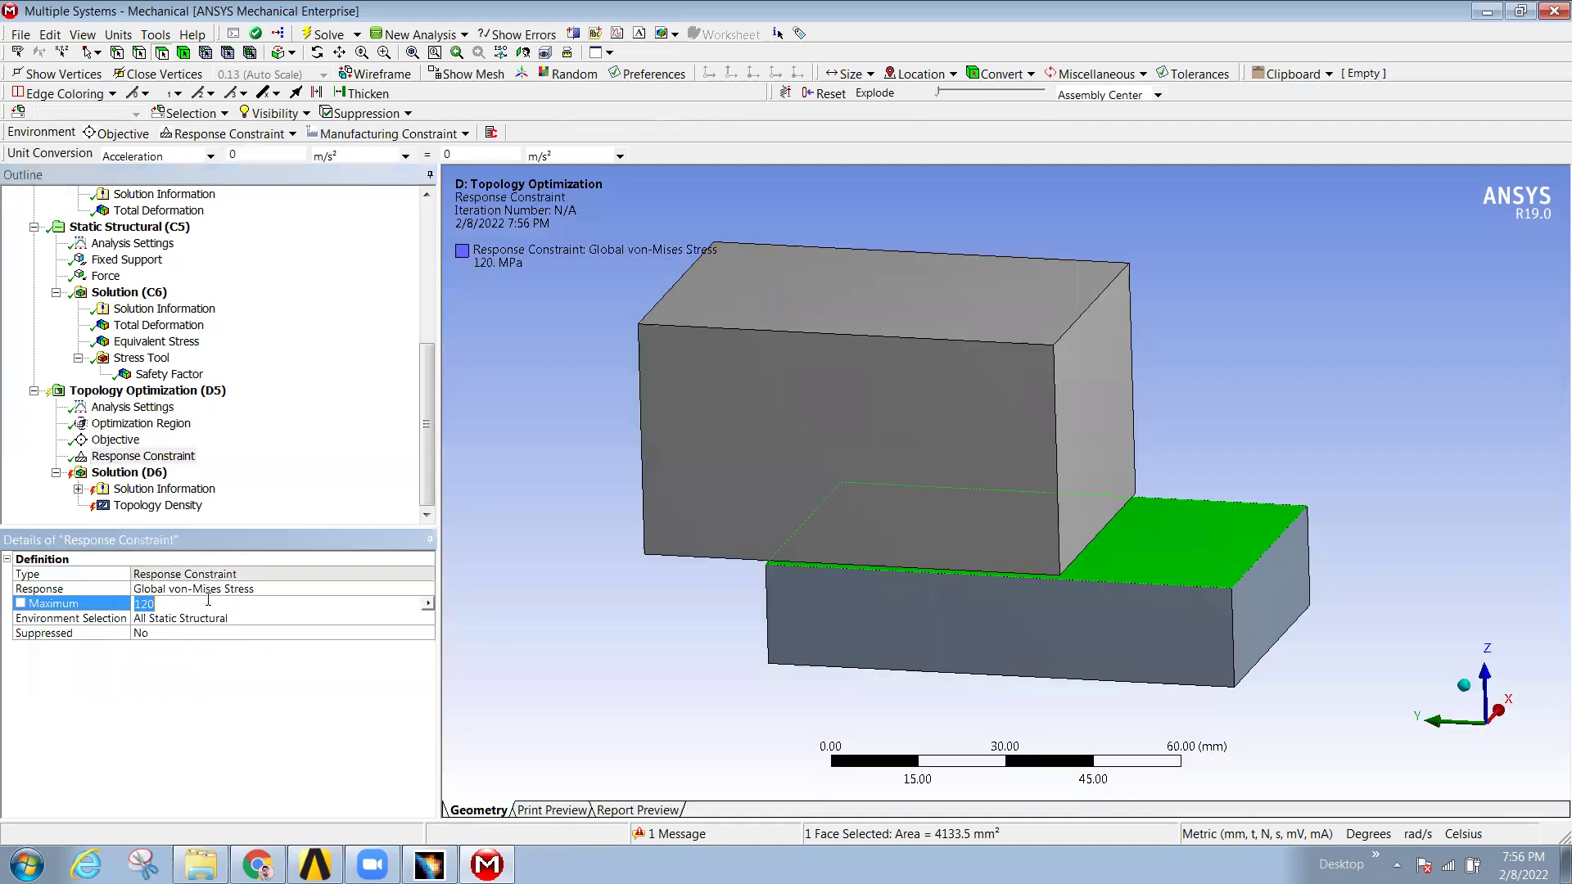
click(339, 588)
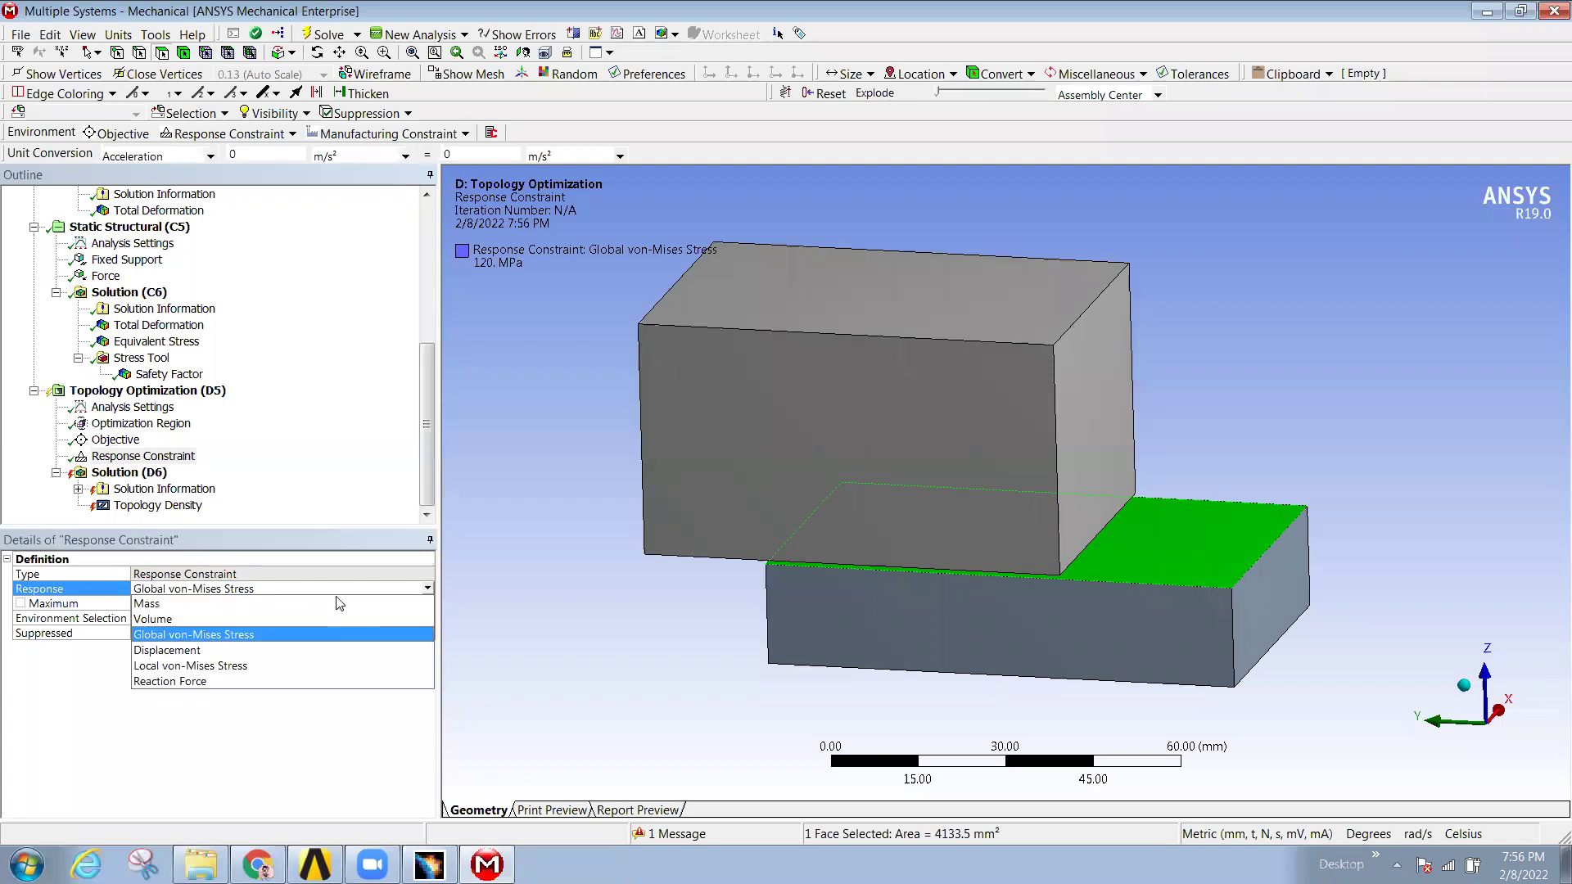
click(309, 604)
click(202, 619)
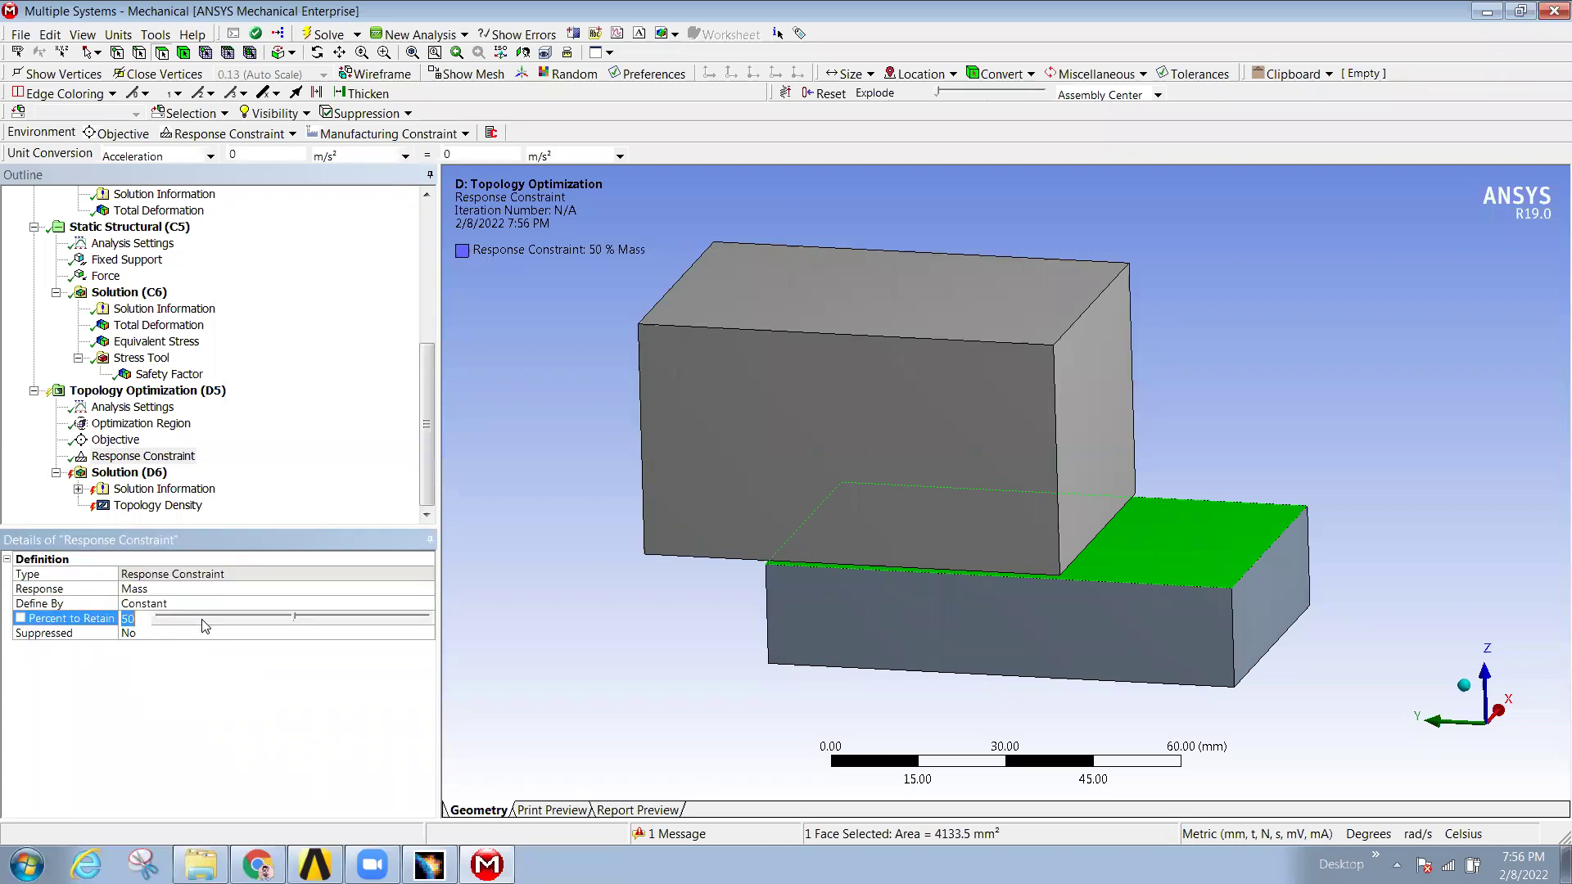
text(80)
key(Return)
right_click(130, 472)
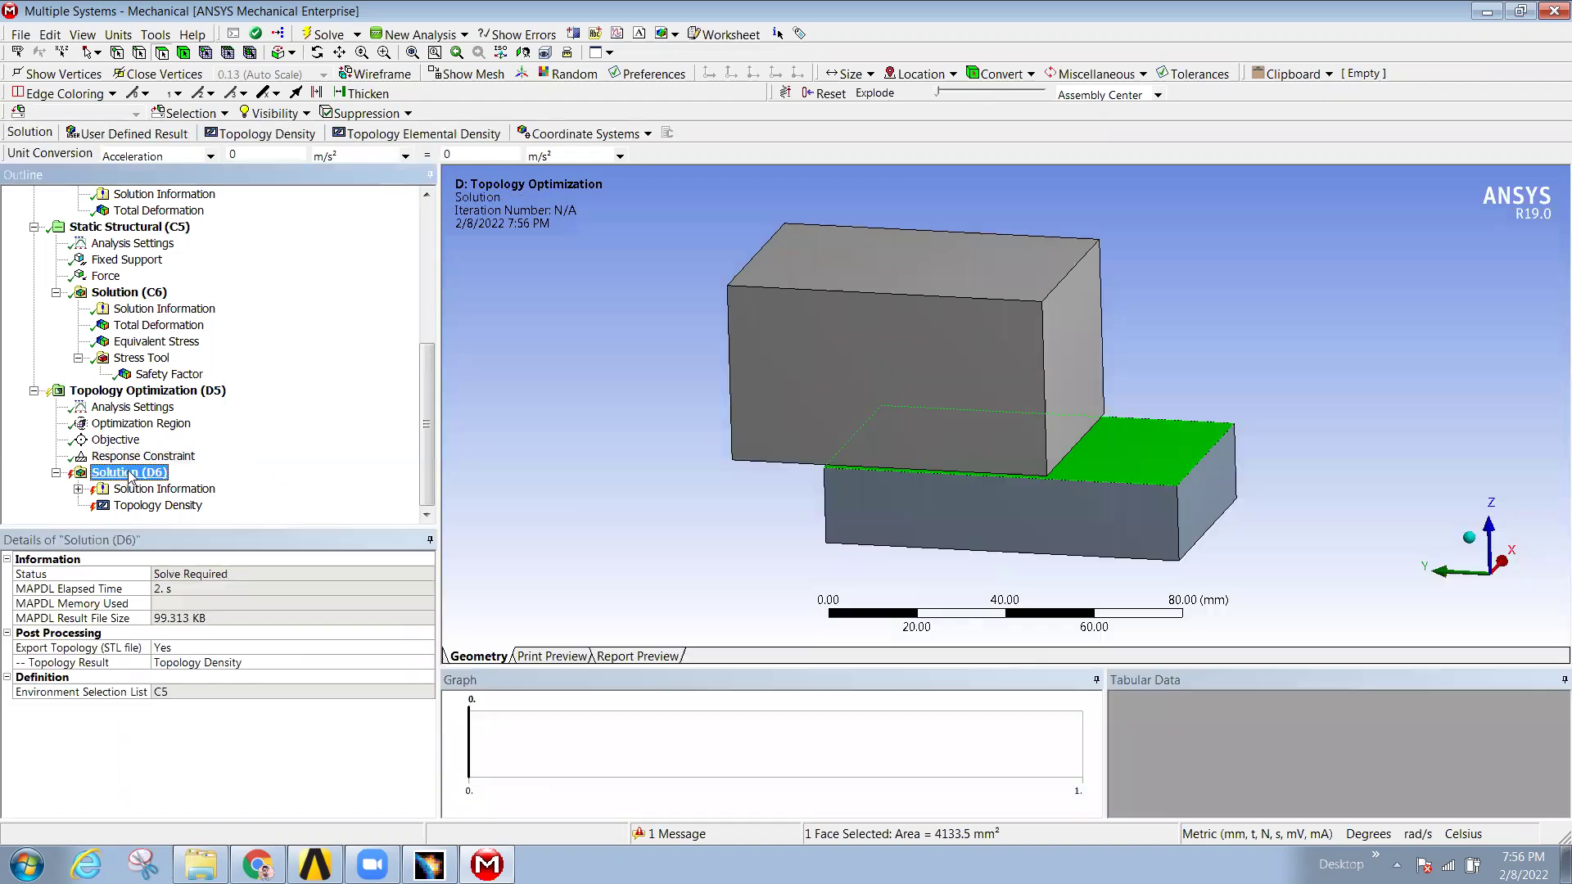
click(184, 508)
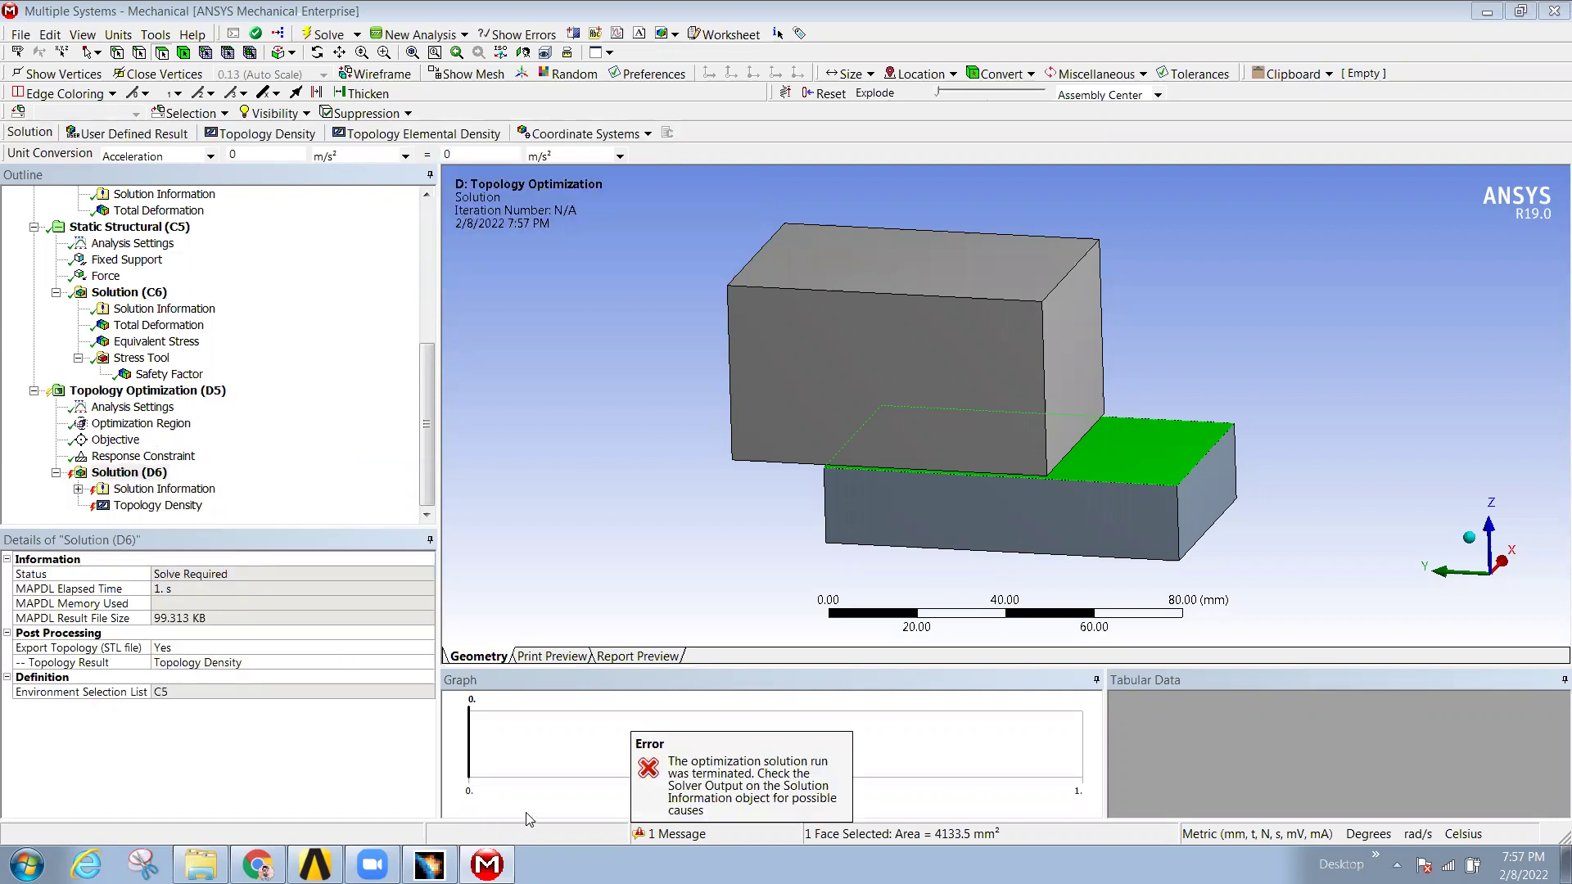
- Expand the model's Connections and inspect the settings of the Contacts group
scroll(320, 338, up, 5)
scroll(303, 336, up, 1)
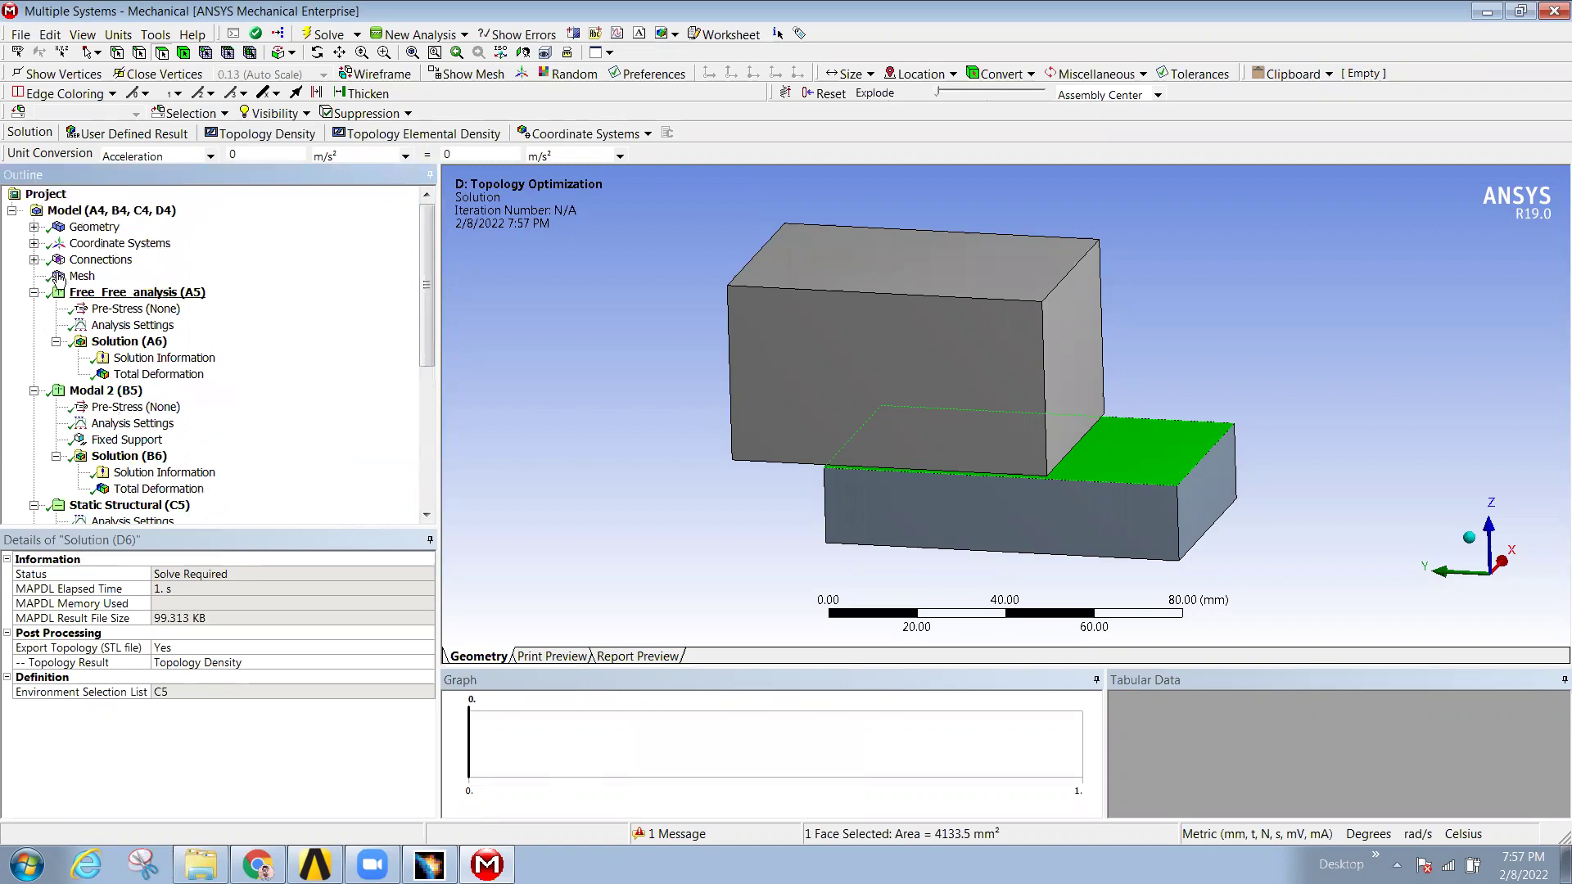
click(105, 263)
click(34, 260)
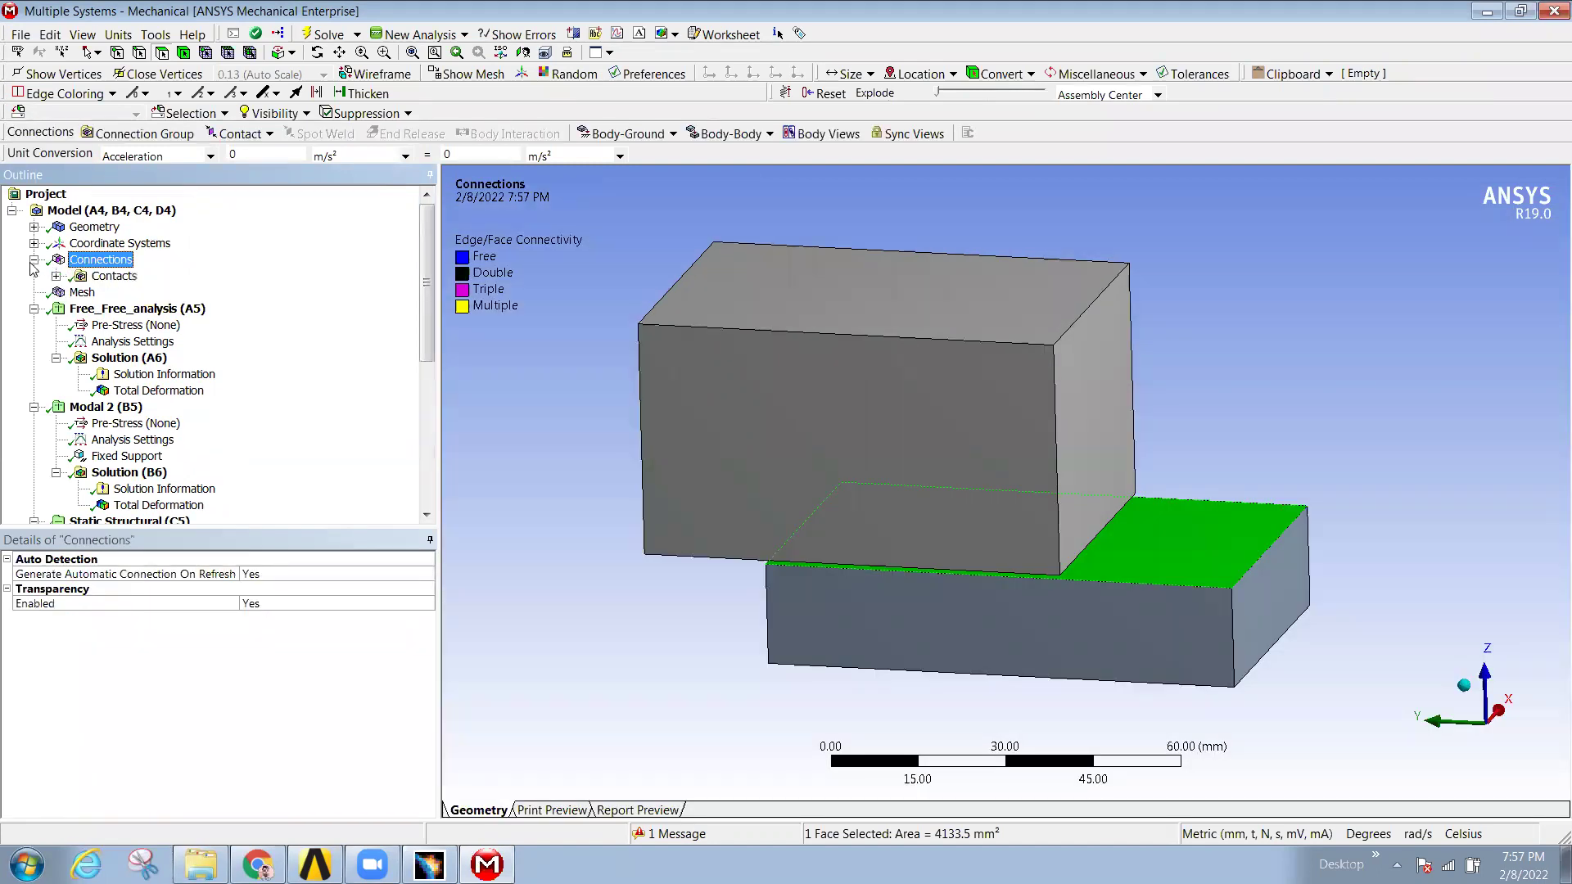
click(98, 279)
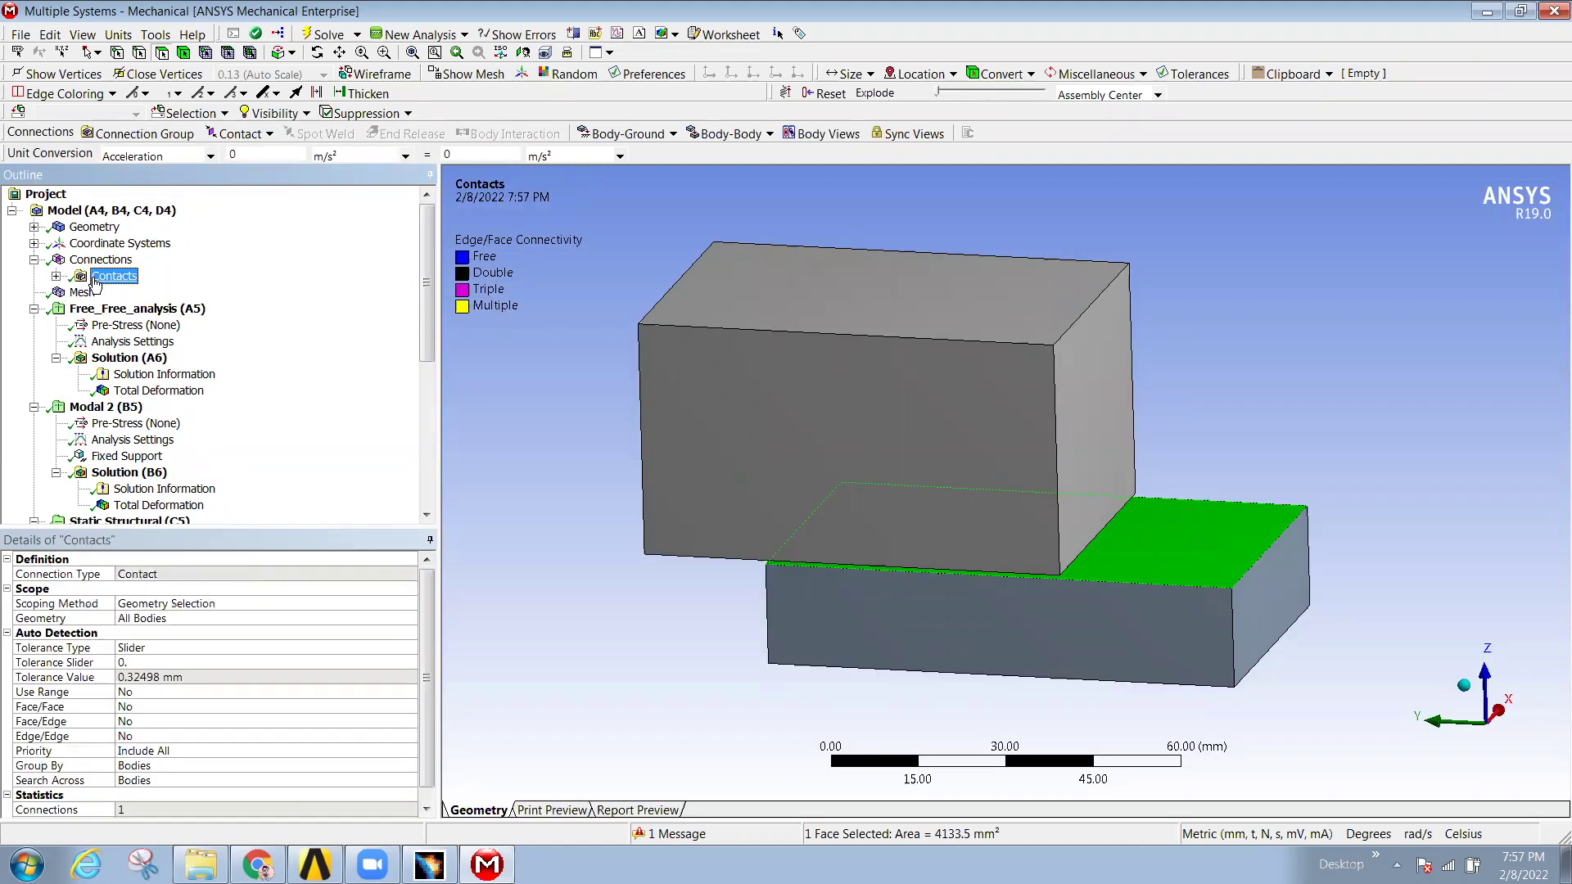
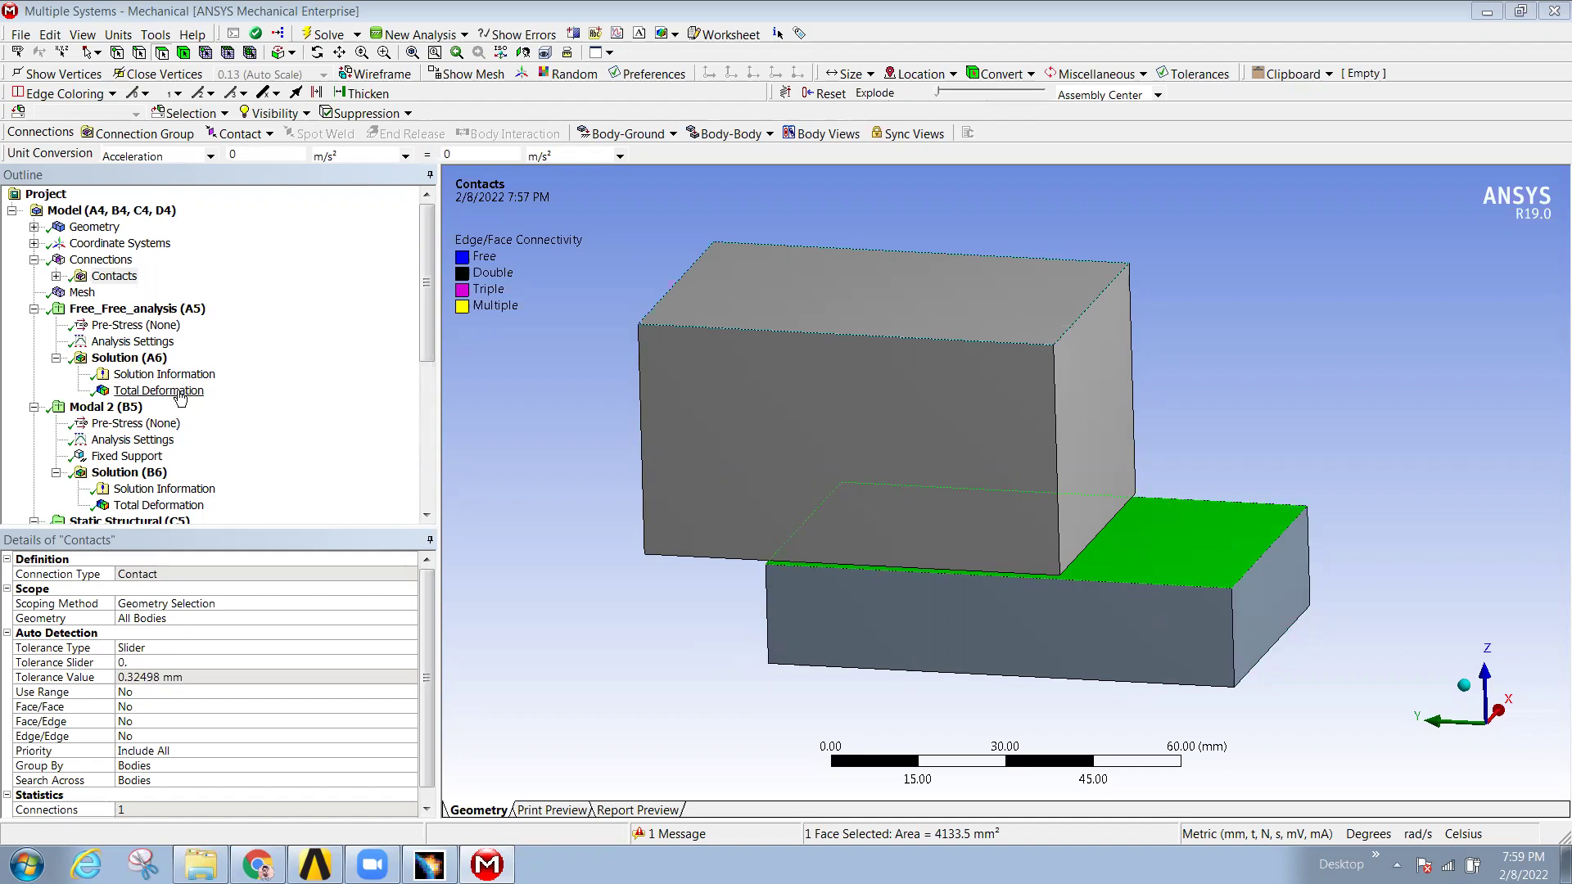
- Rescope the Static Structural force from the larger block's end face to that face's upper edge
click(303, 456)
scroll(246, 450, down, 3)
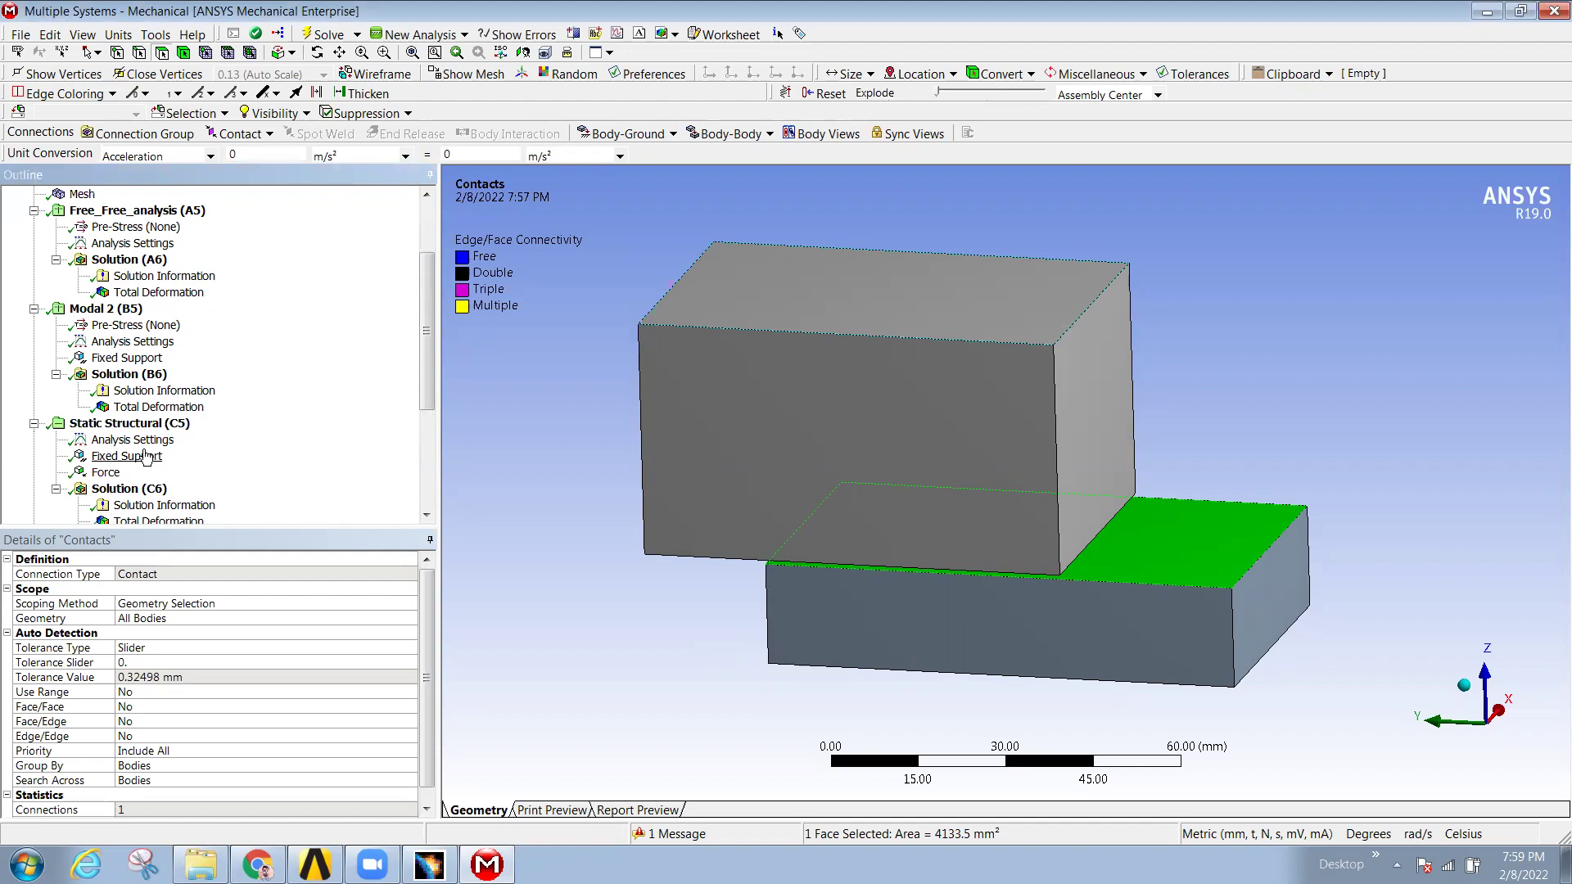
click(106, 423)
middle_drag(817, 350, 906, 355)
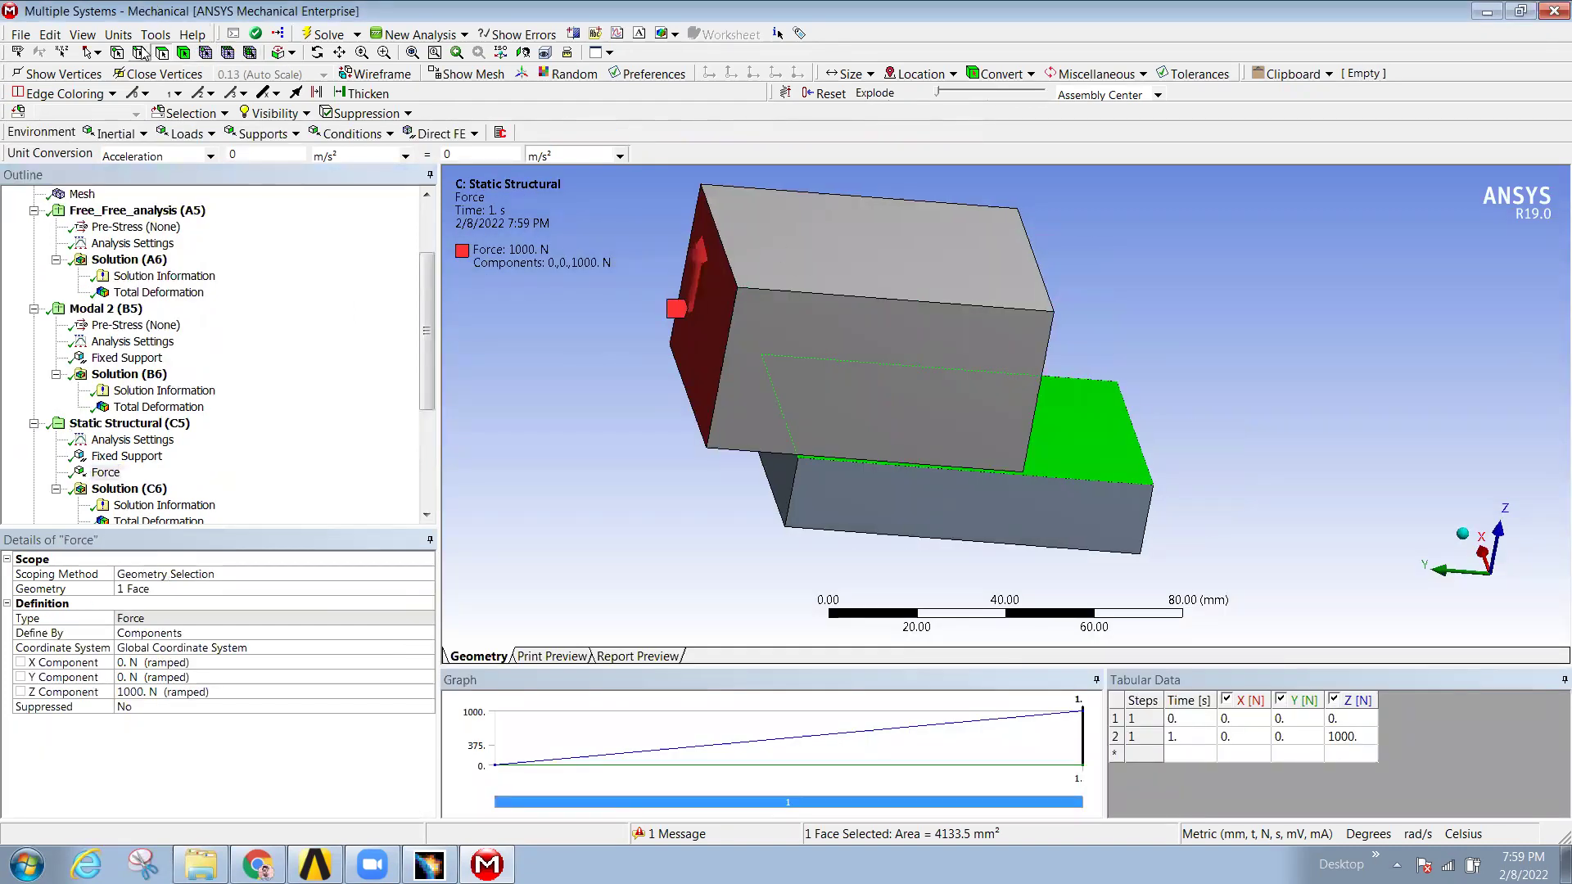
click(610, 211)
click(724, 252)
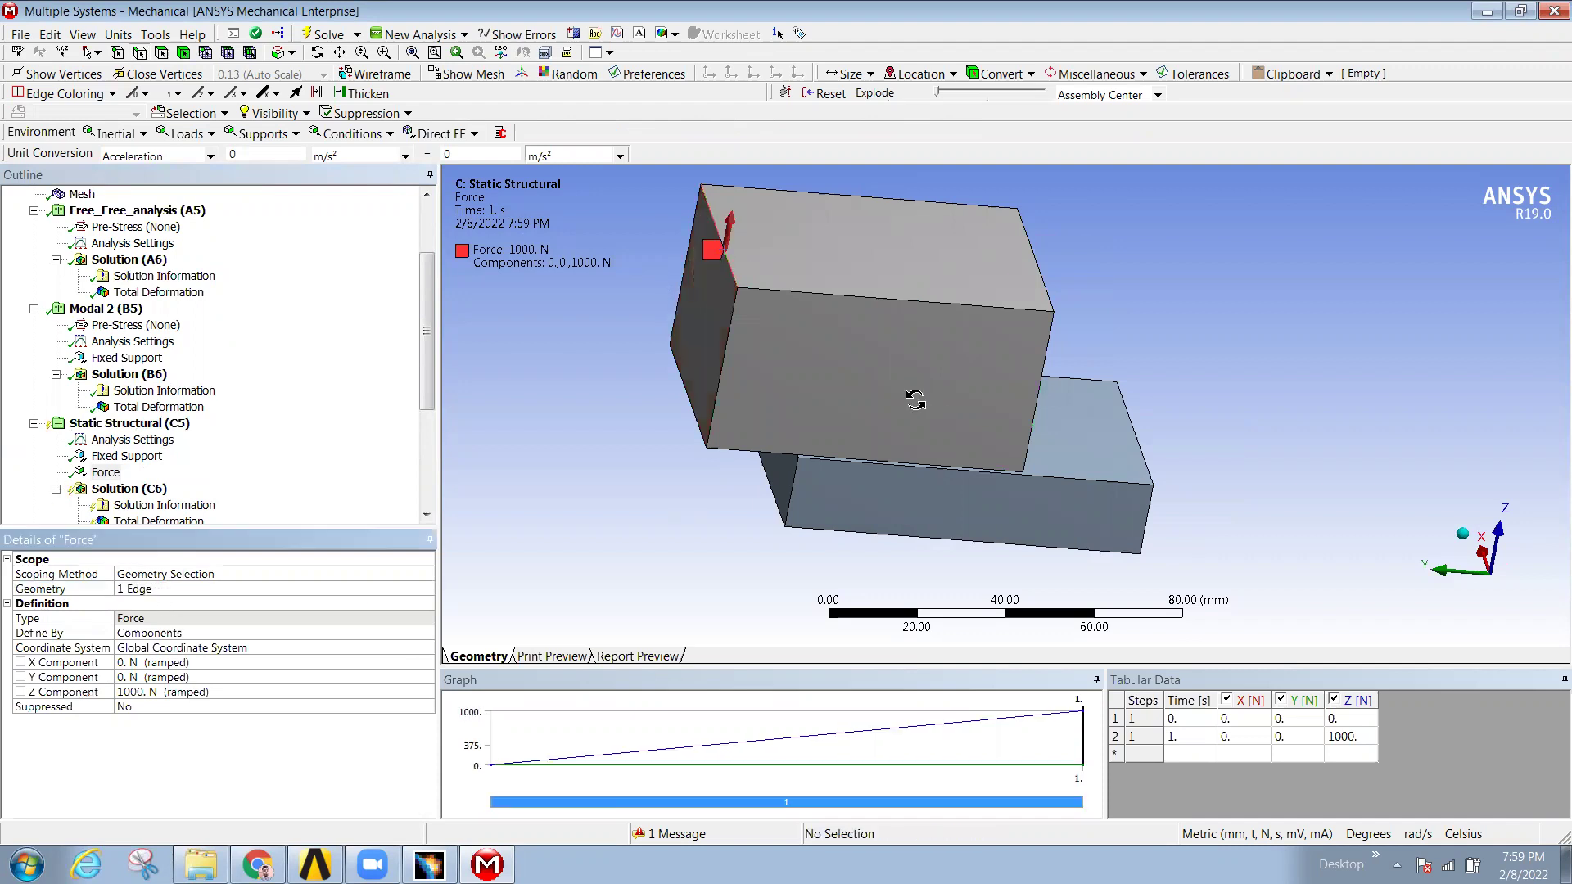
middle_drag(909, 394, 849, 372)
- Solve the Static Structural solution (C6) and the Topology Optimization solution (D6) with the rescoped force
click(123, 491)
right_click(123, 491)
click(245, 527)
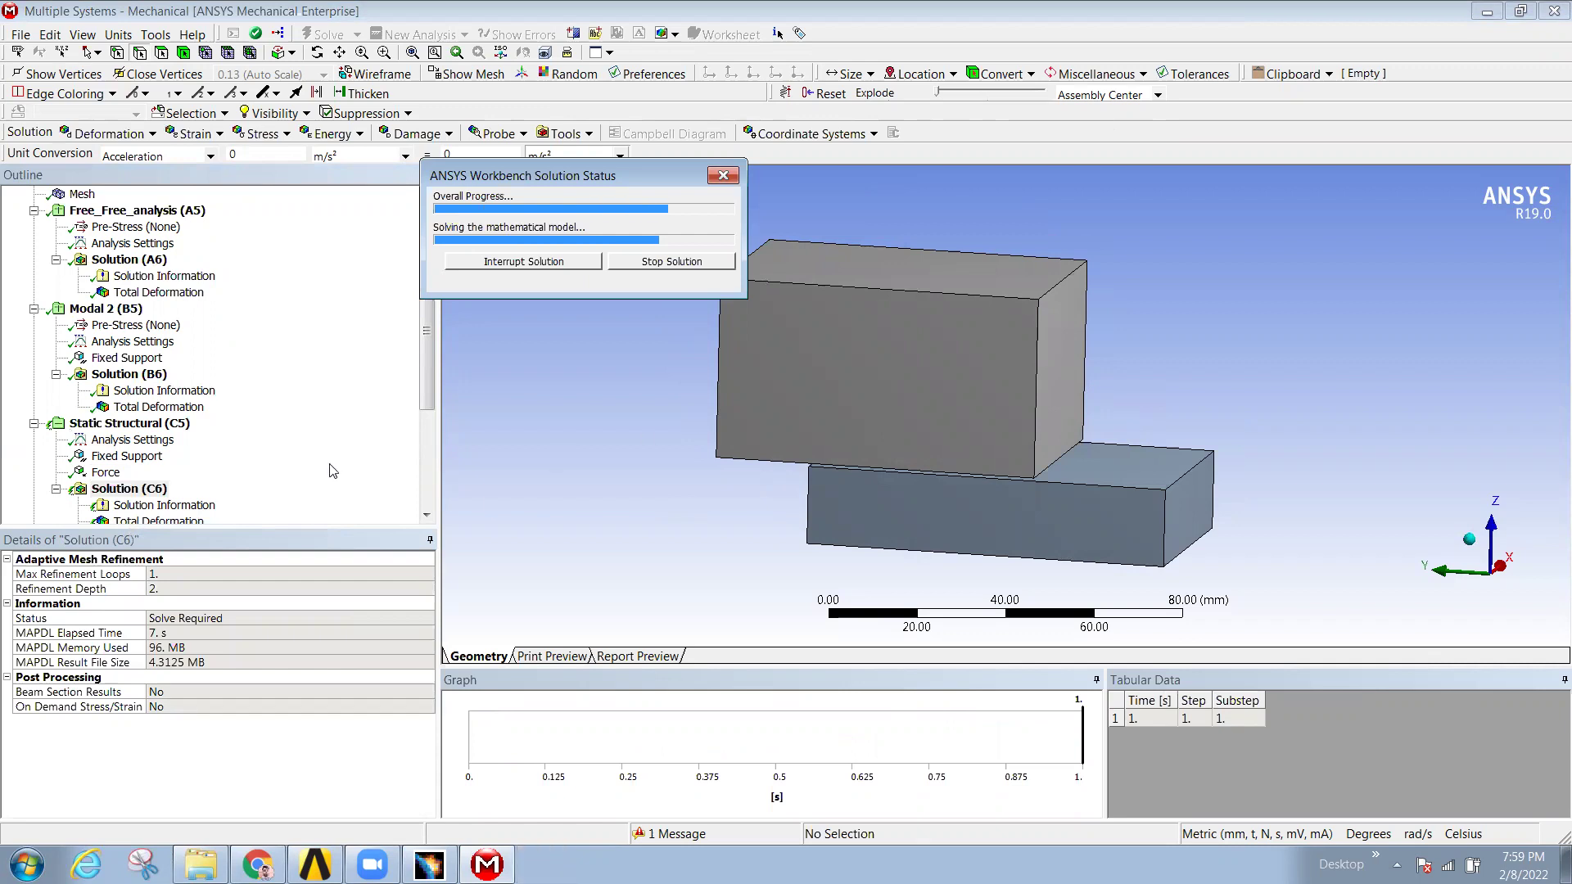
scroll(342, 461, down, 1)
scroll(341, 461, down, 2)
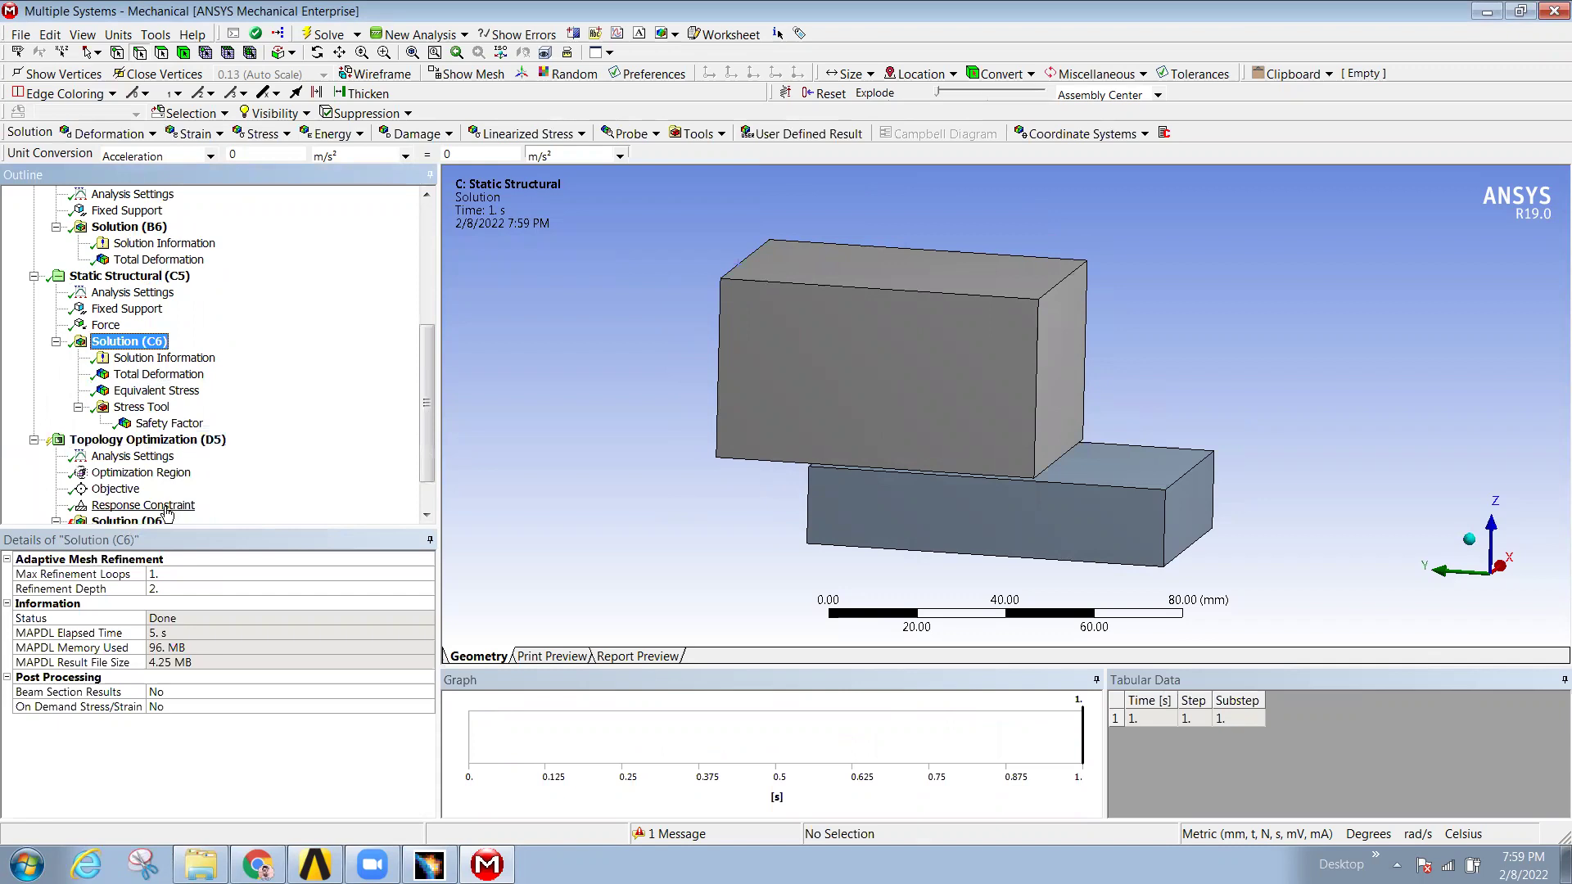
scroll(168, 514, down, 1)
click(129, 473)
right_click(129, 474)
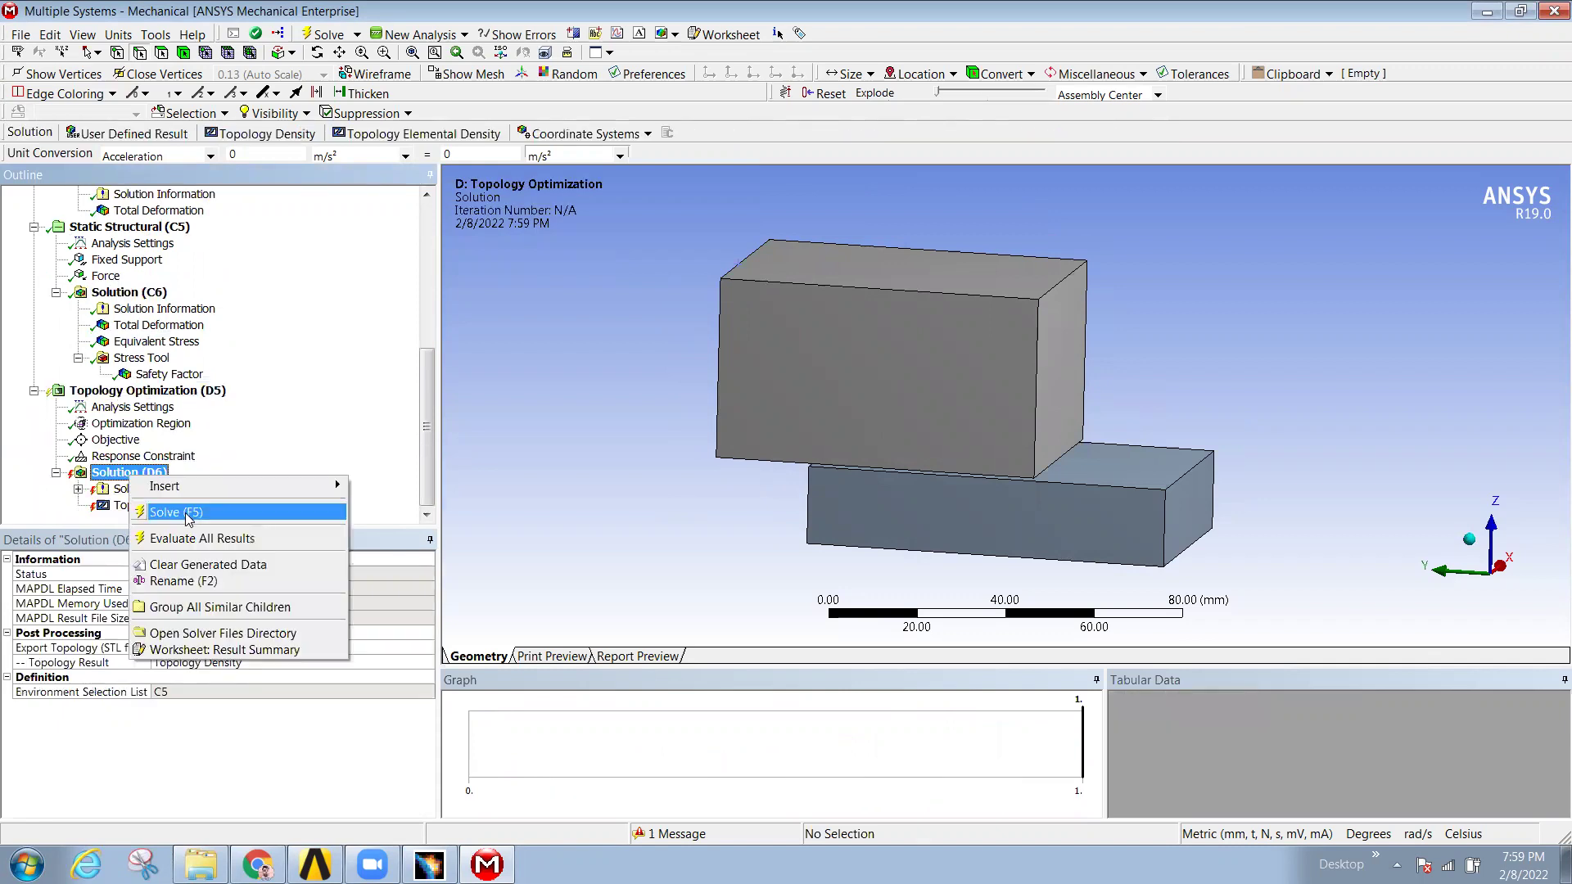
click(188, 514)
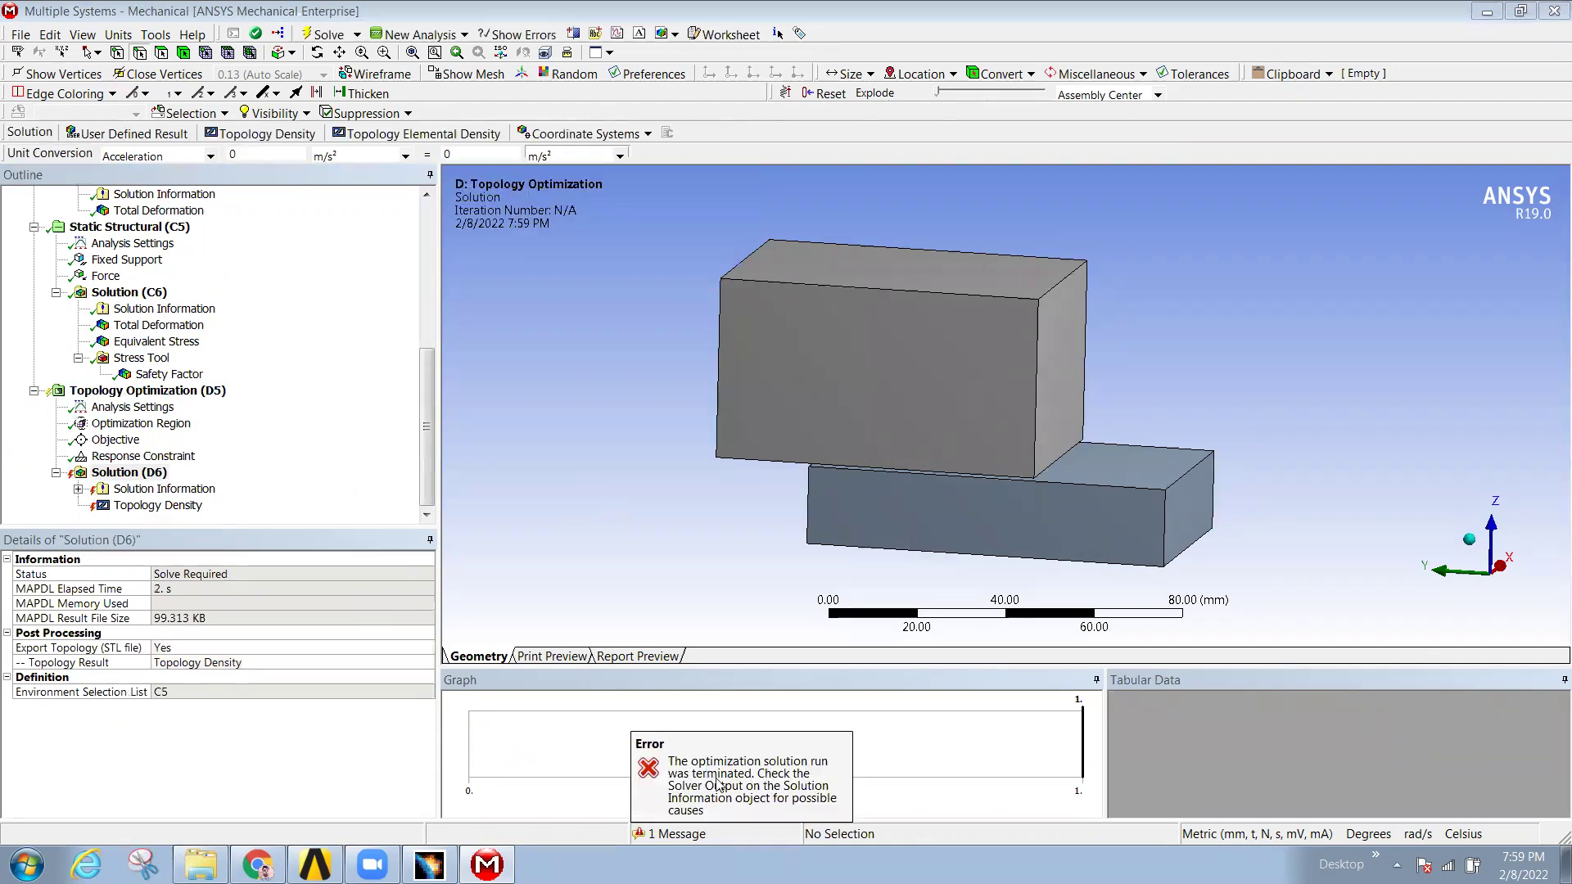
- Examine the Topology Density result, then the optimization region, analysis settings and objective of the Topology Optimization
click(157, 505)
middle_drag(846, 449, 678, 541)
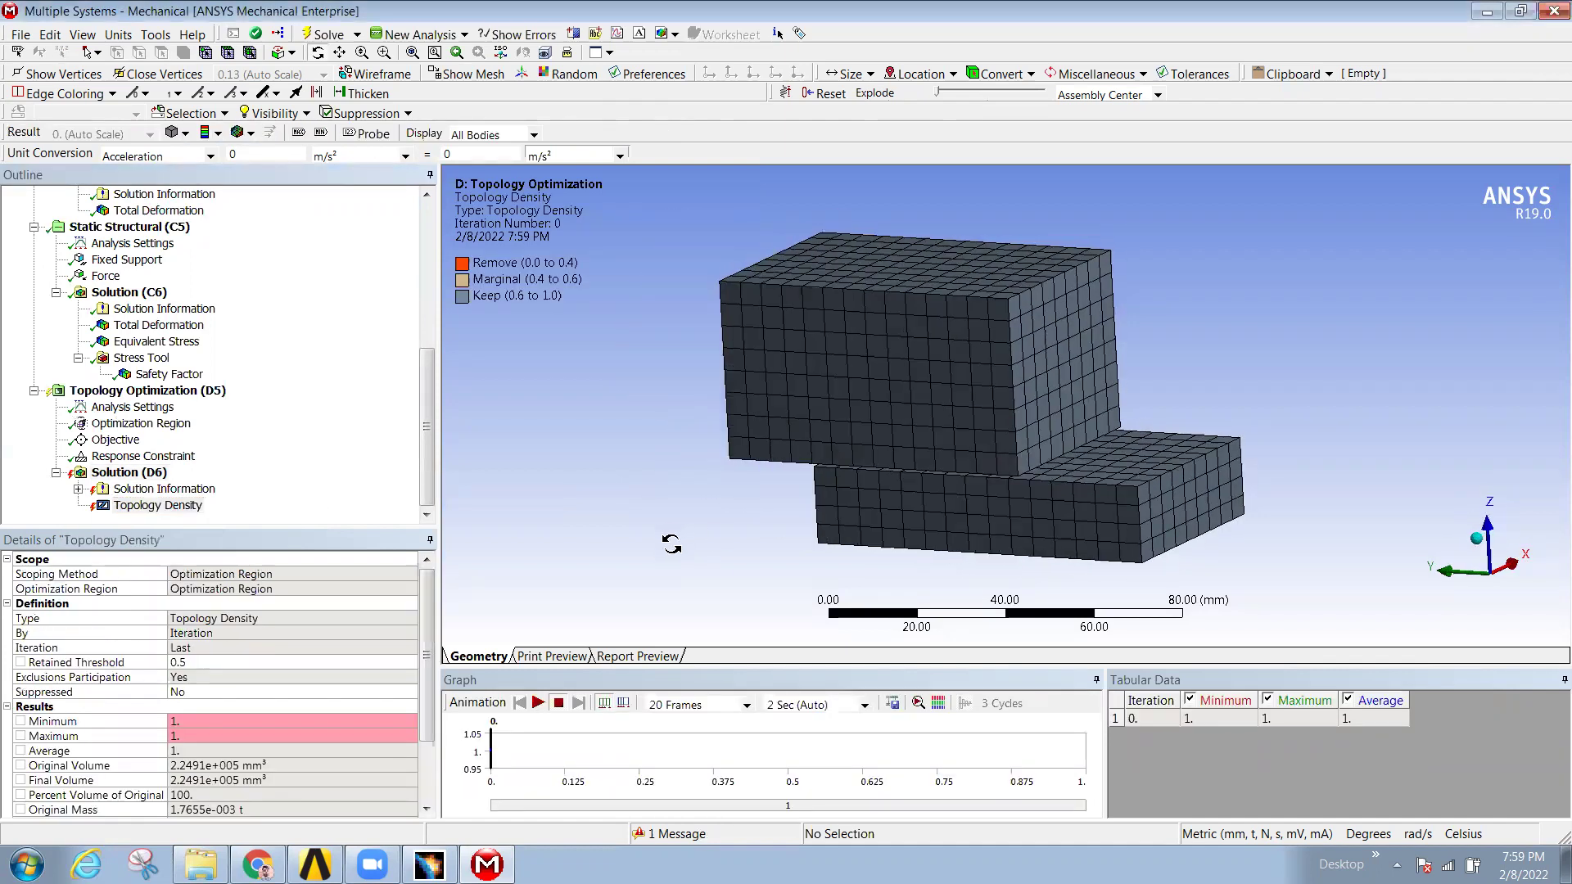
click(176, 424)
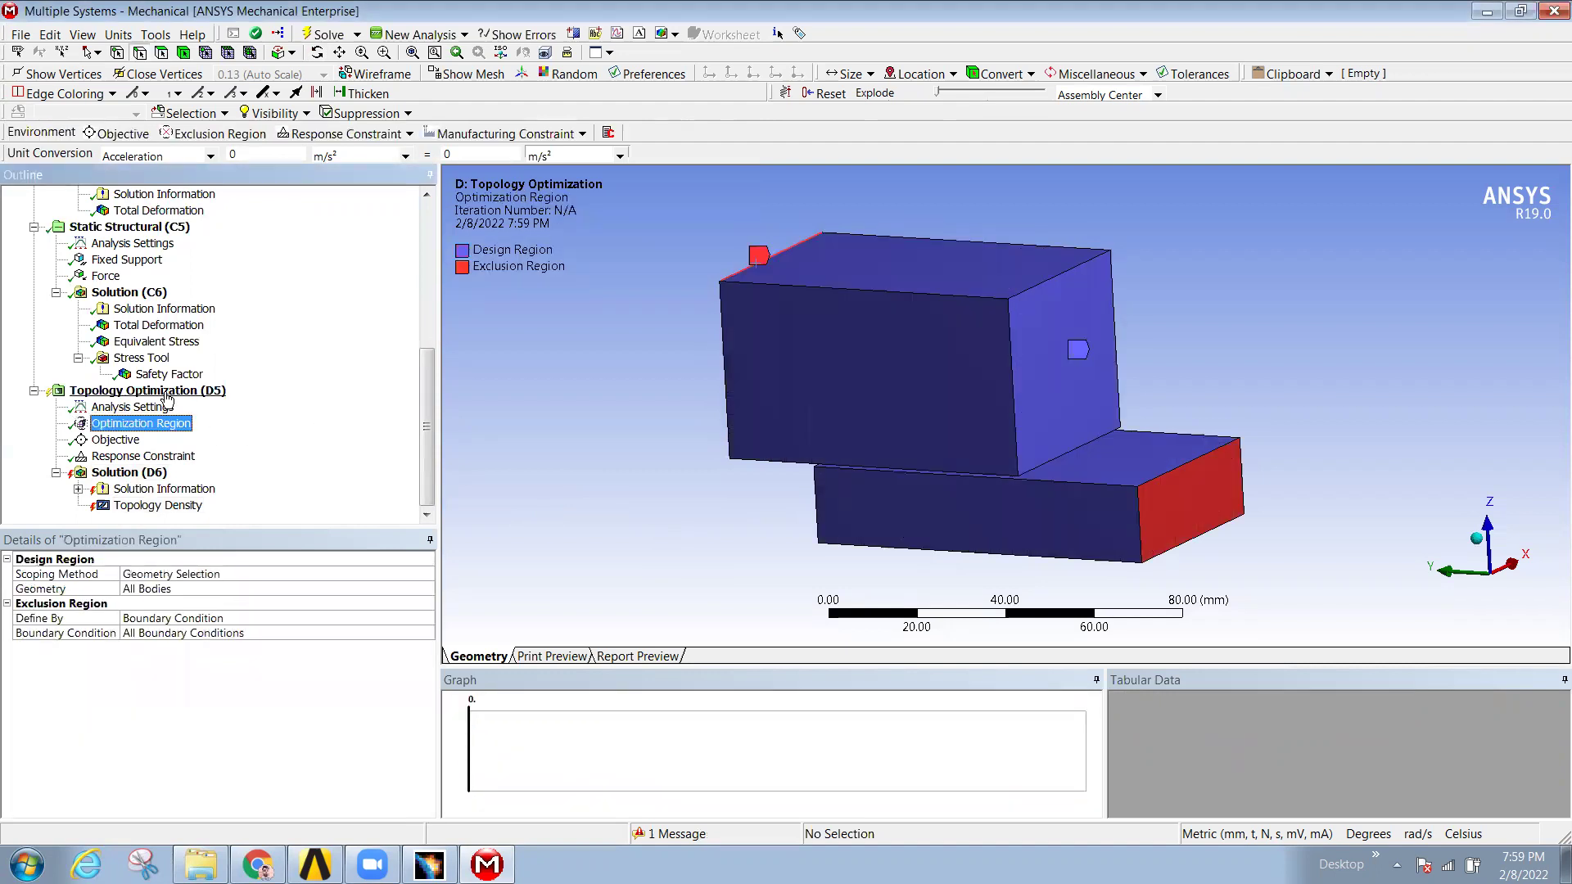
click(139, 407)
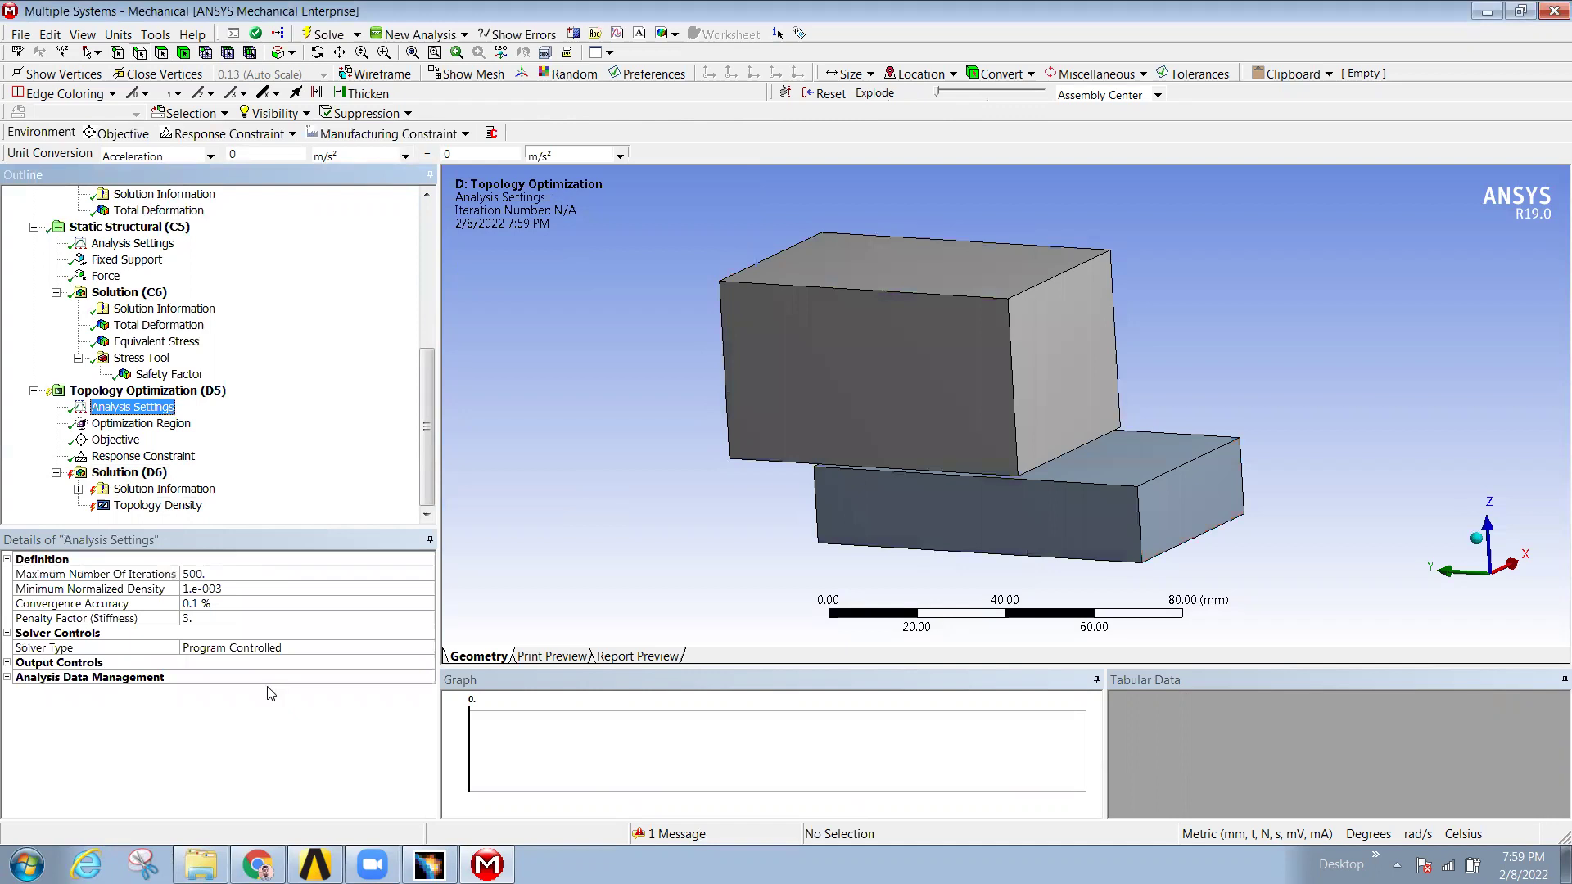
click(135, 423)
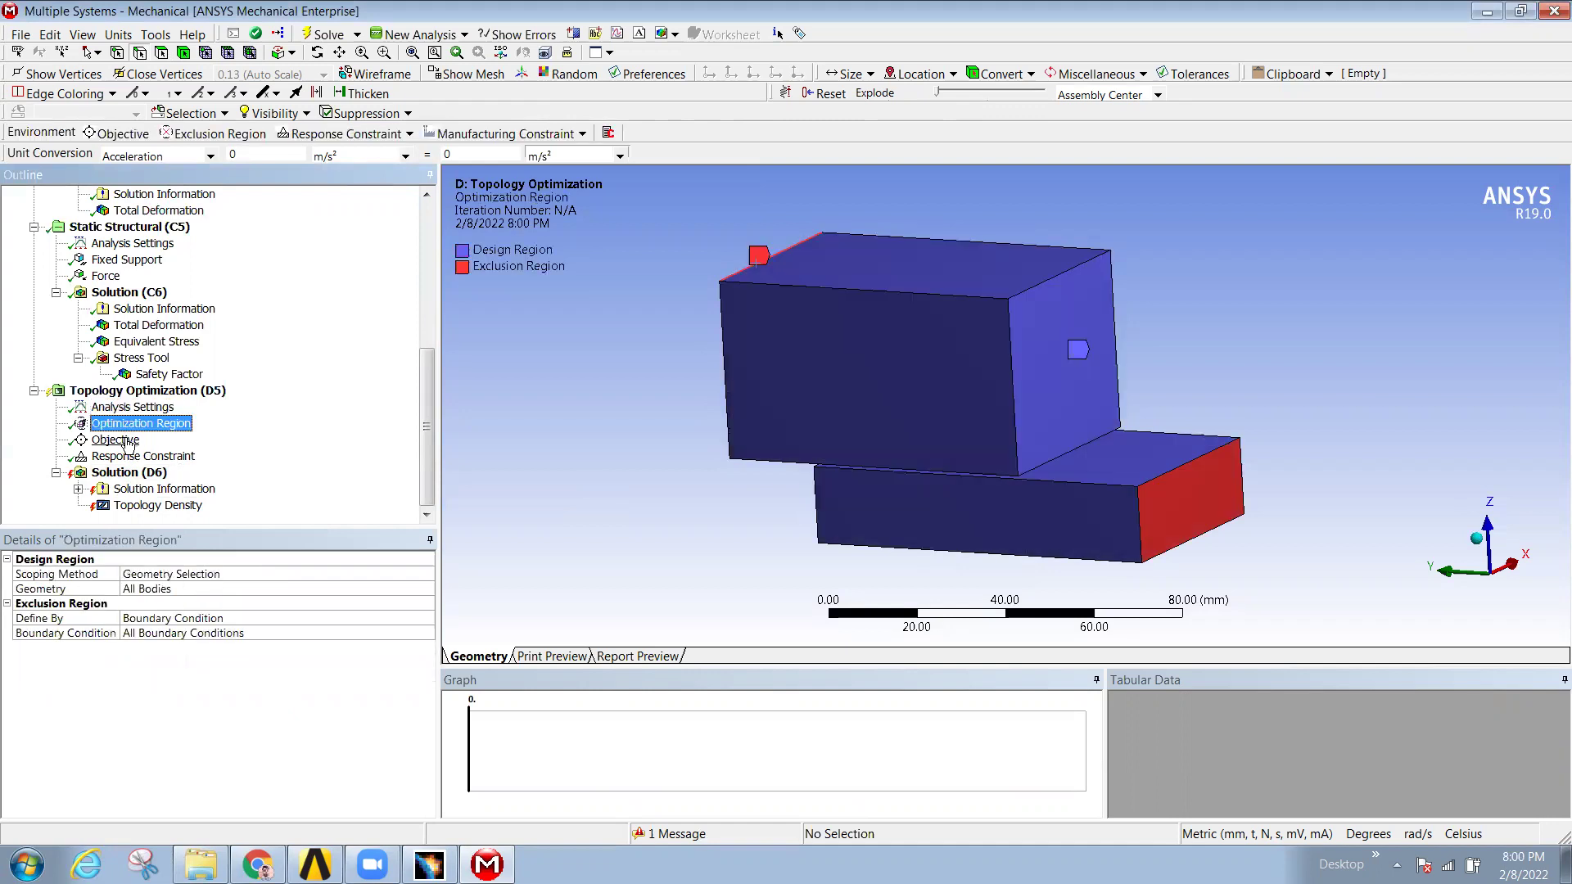
click(127, 443)
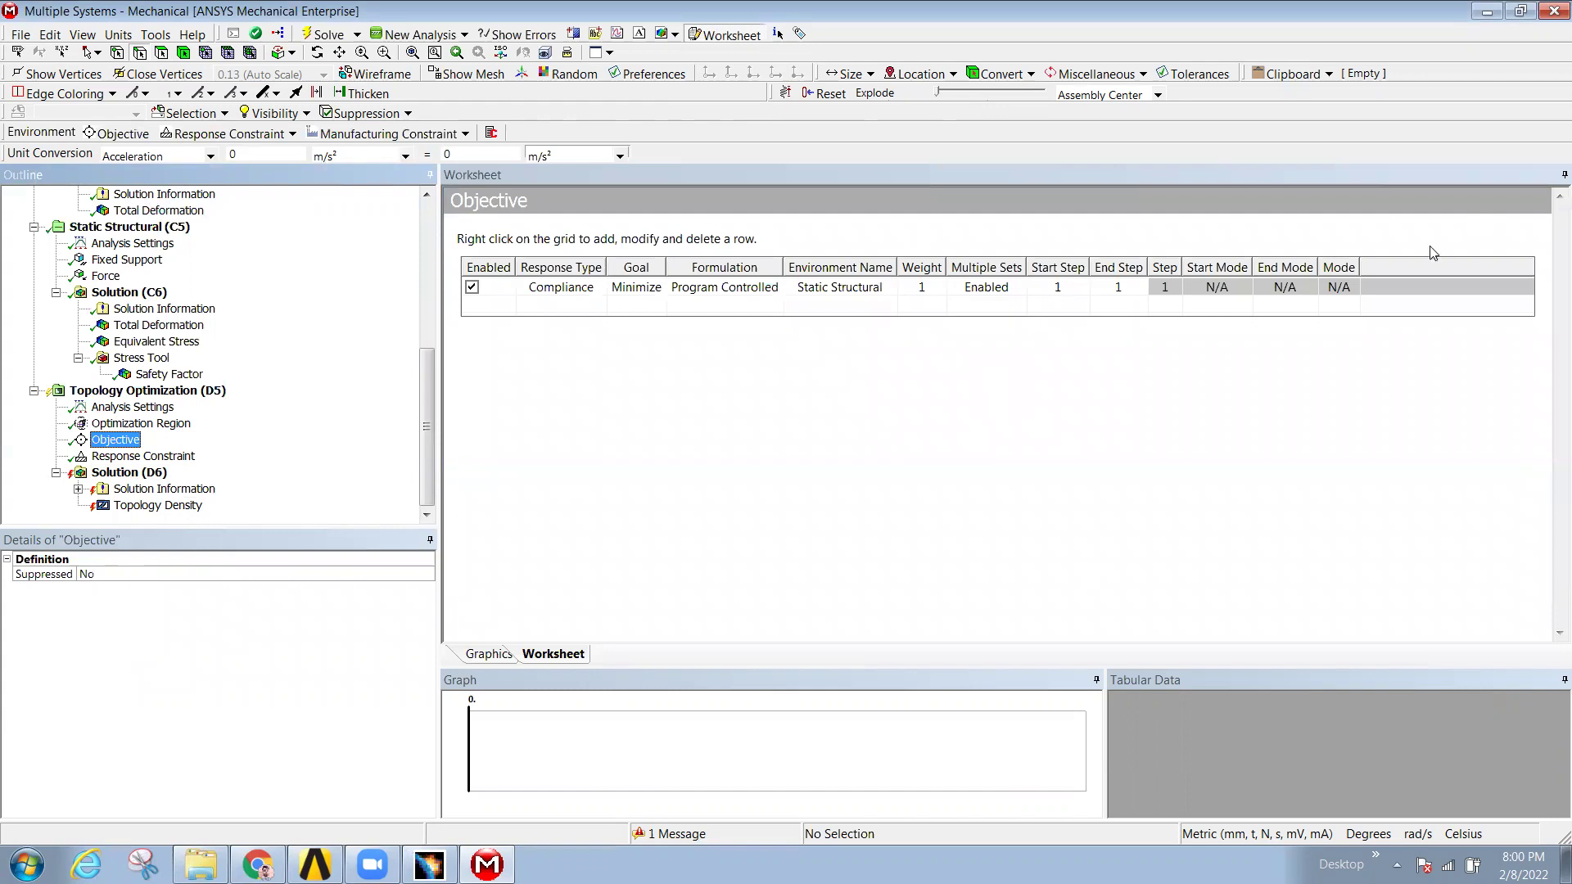
- Close the Mechanical session and start a new Workbench project without saving the current one
click(1554, 11)
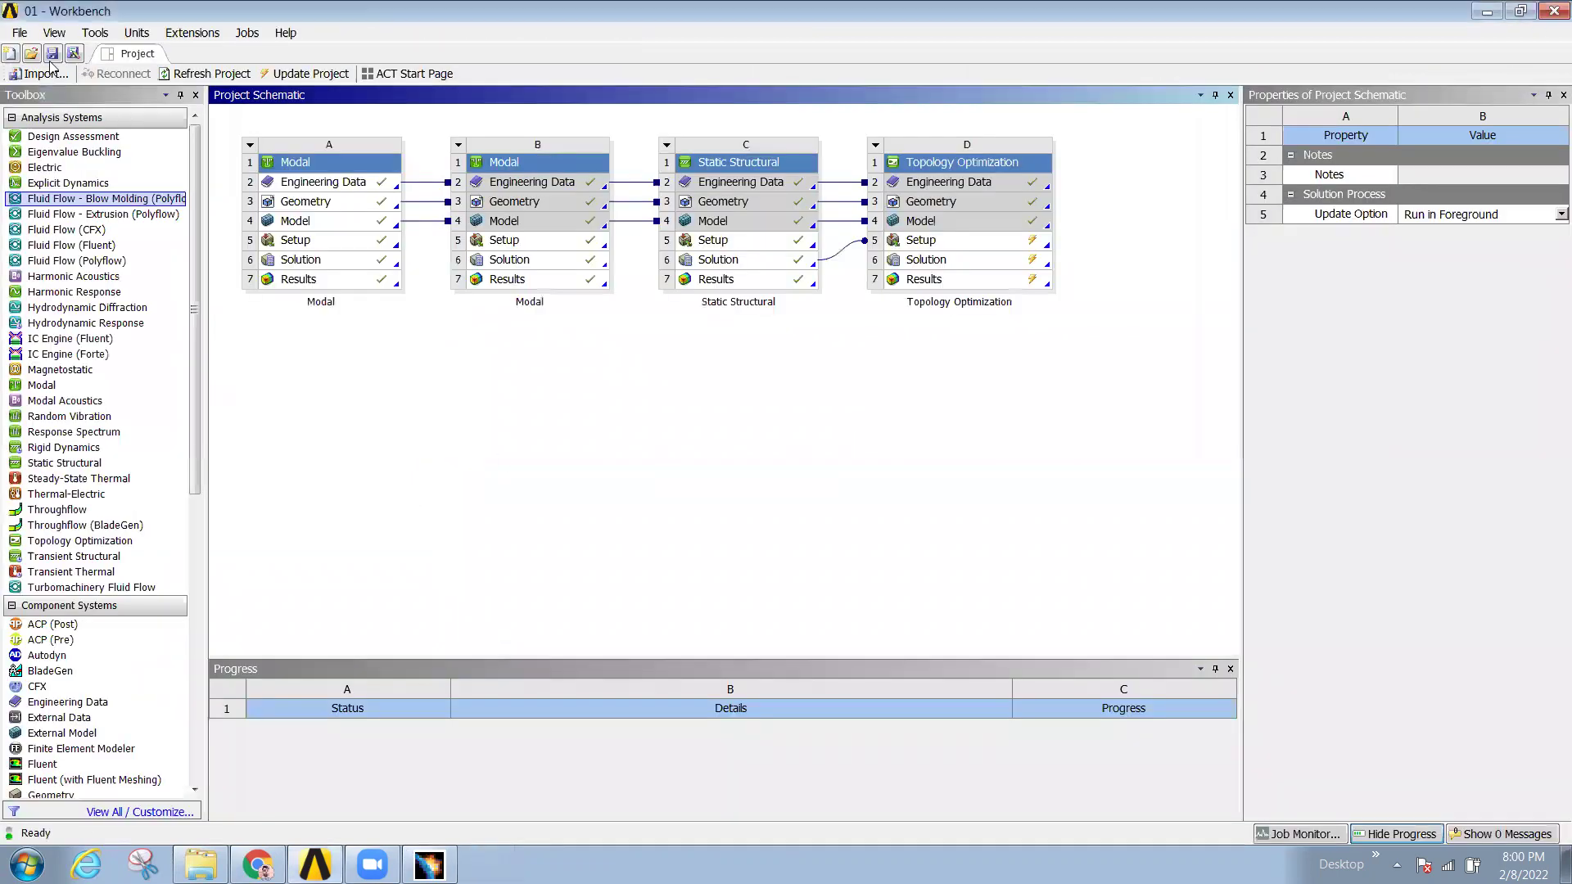
click(10, 53)
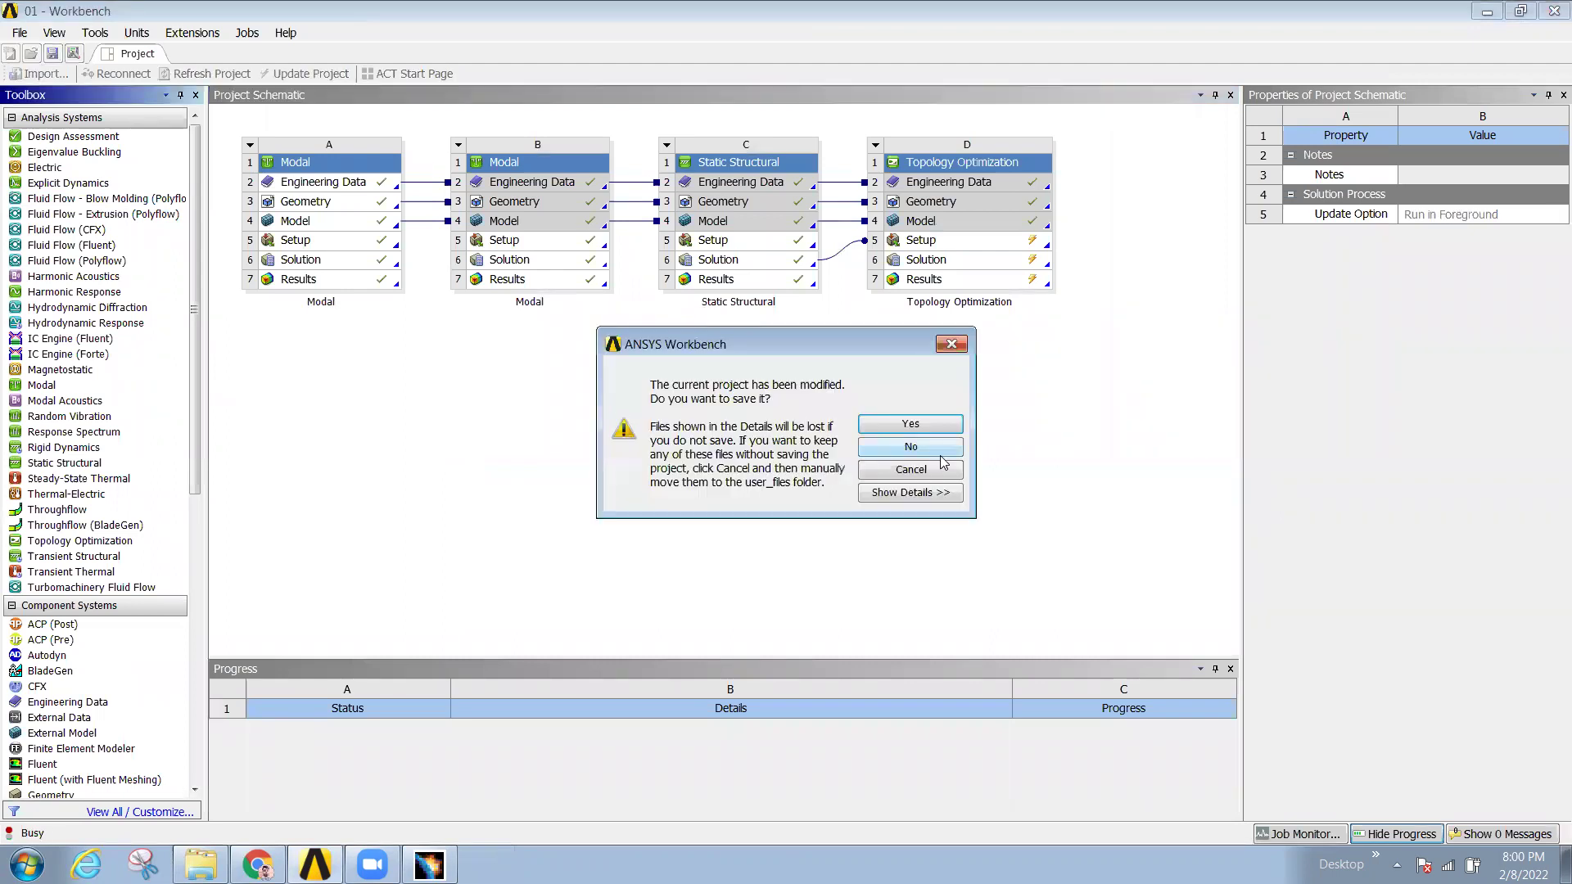
click(942, 454)
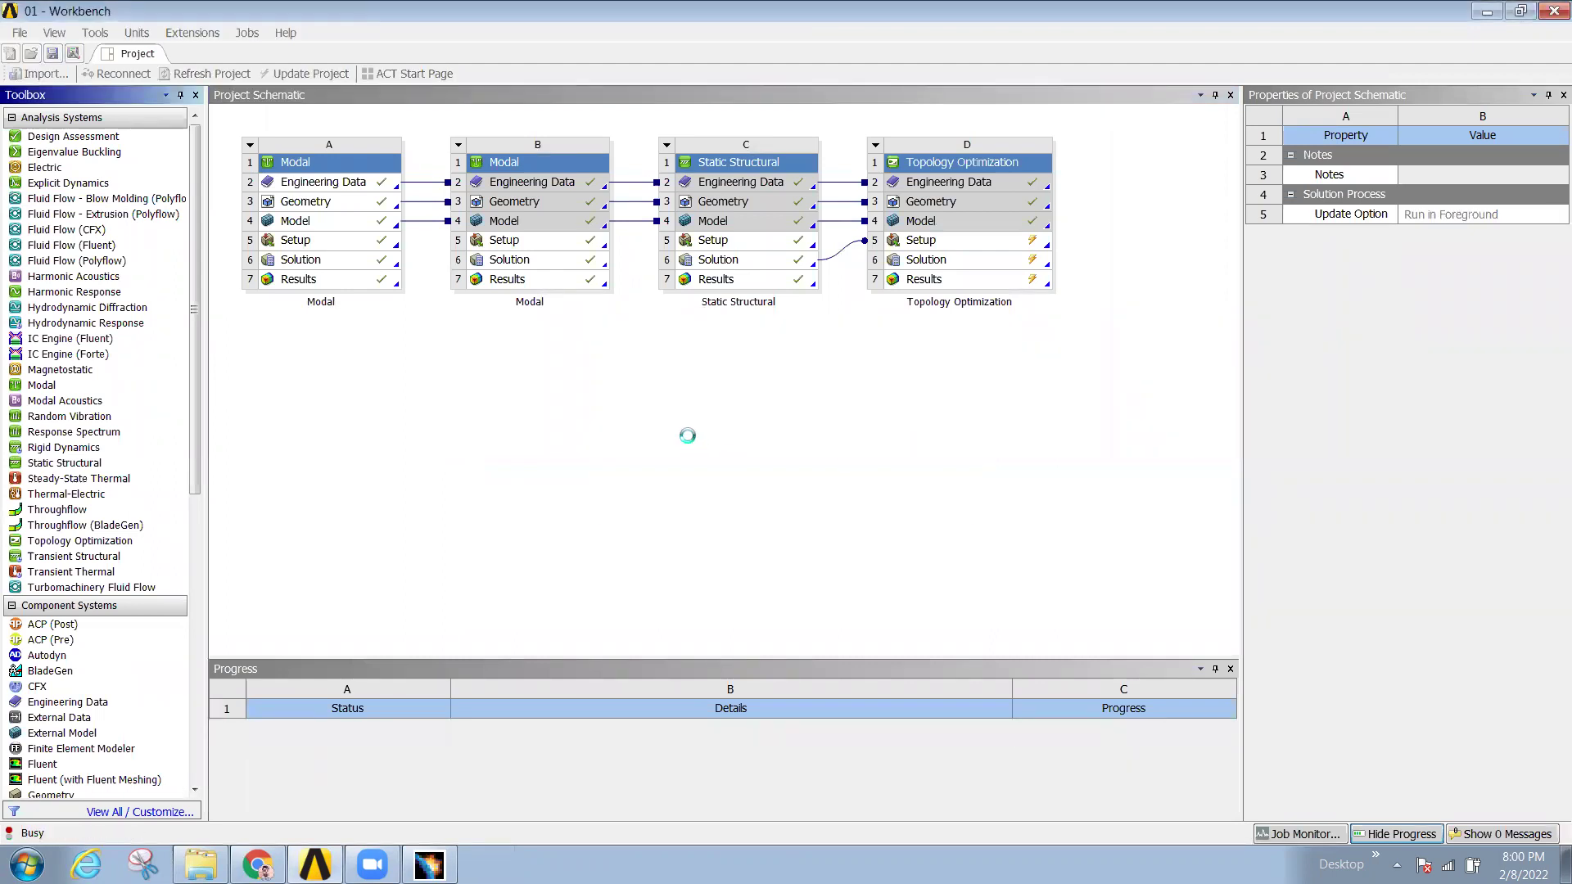
click(489, 538)
- Add a Static Structural system to the schematic and link a Topology Optimization system to its Solution
drag(78, 471, 309, 165)
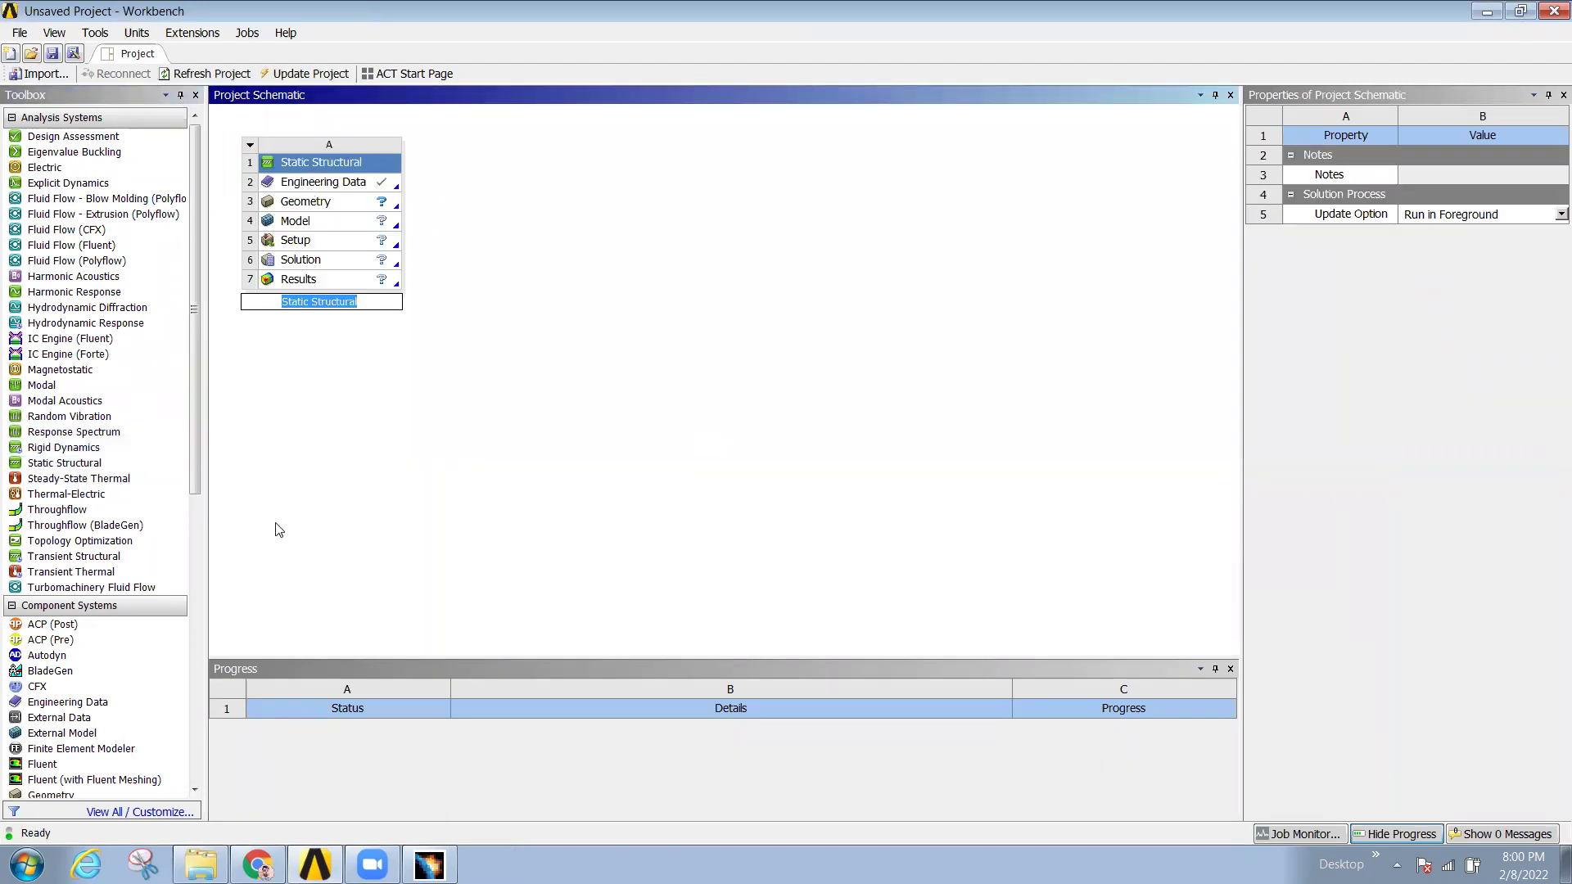
key(Return)
drag(80, 545, 343, 259)
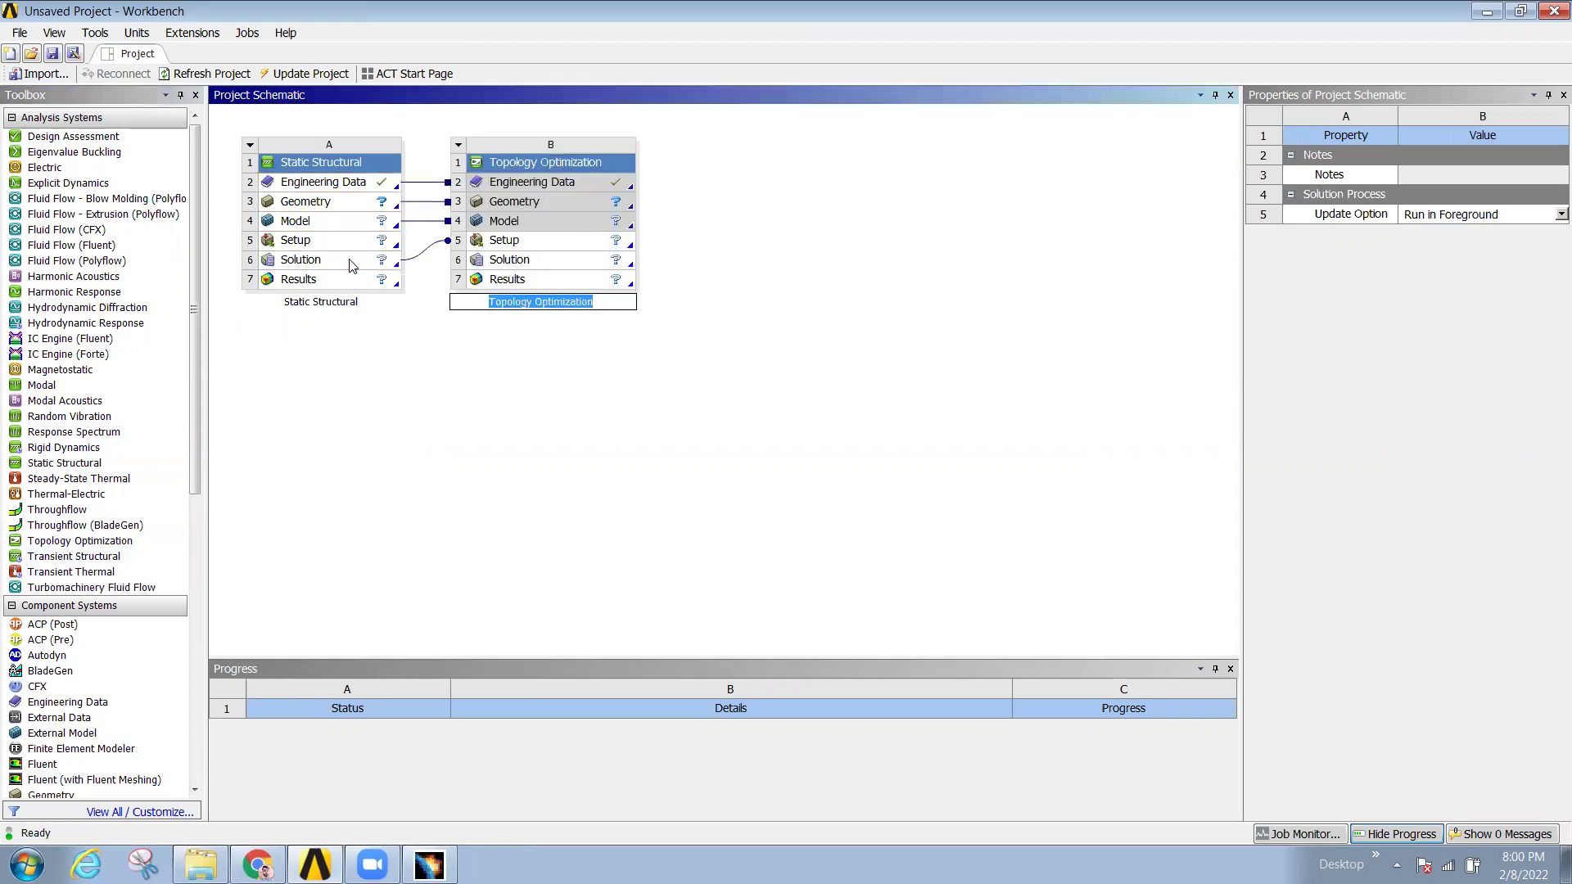
- Import the file 02_Bracket.igs as the Static Structural system's geometry
click(327, 202)
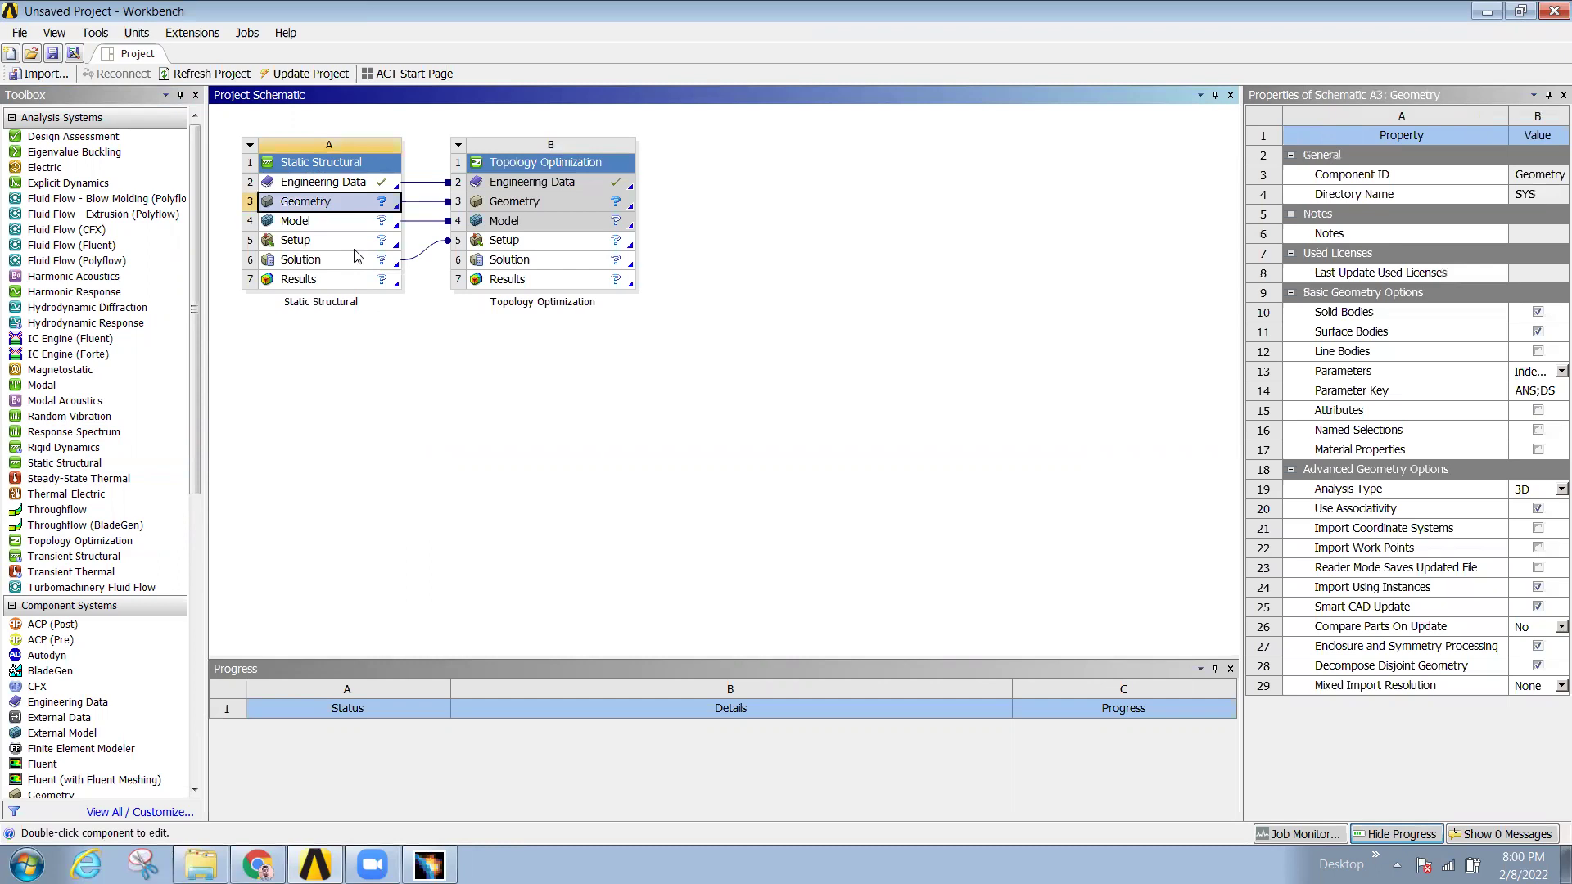
right_click(344, 201)
mouse_move(385, 246)
click(592, 257)
double_click(270, 160)
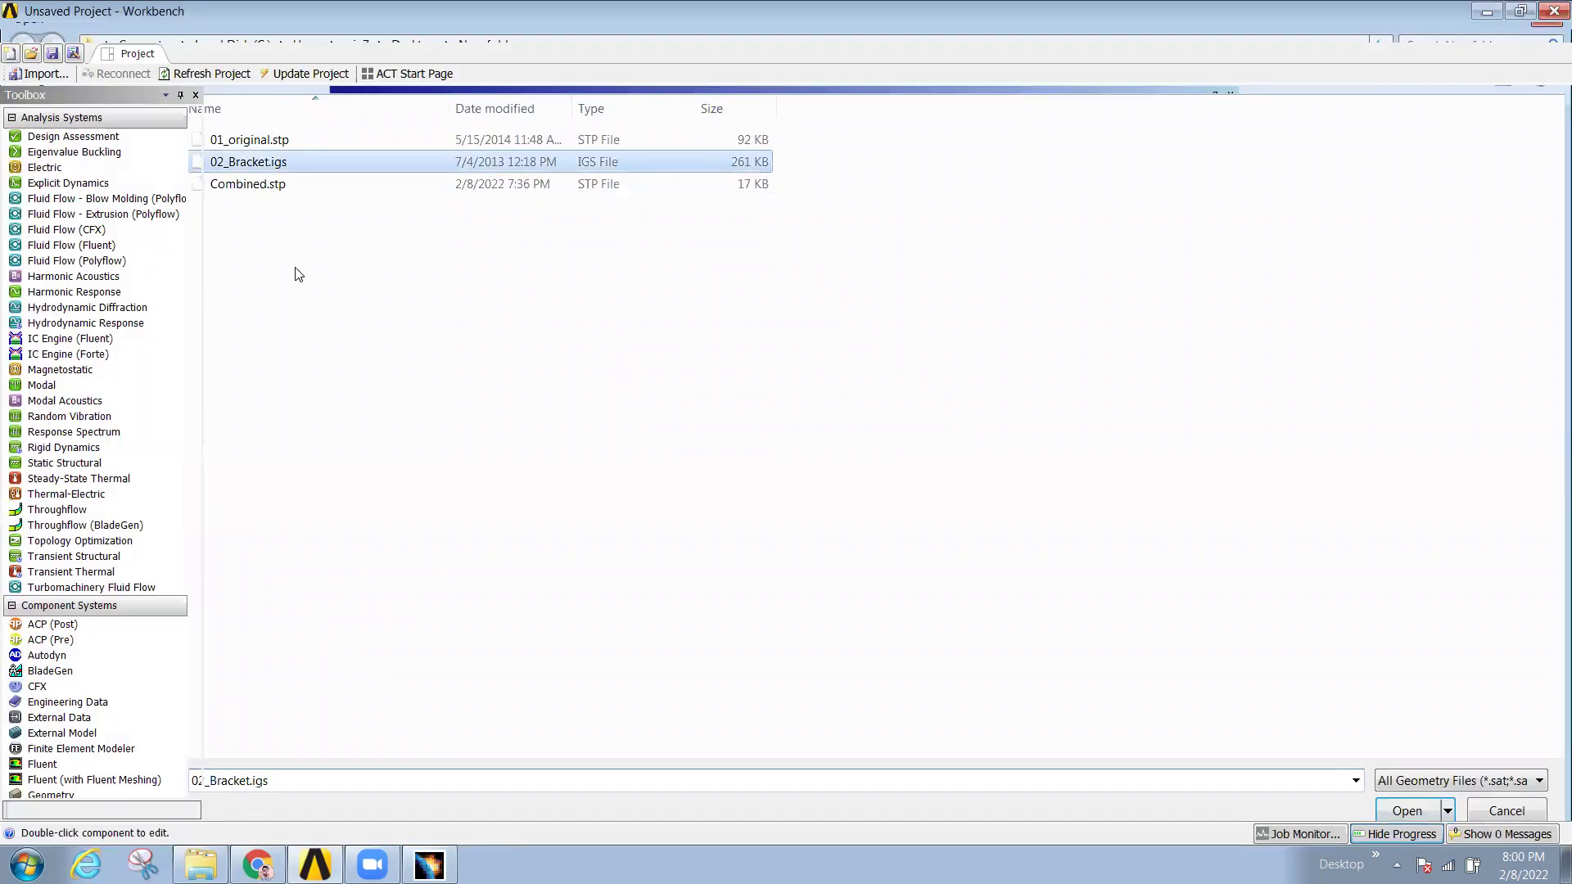
- Open the Static Structural system's model for editing in Mechanical and view the bracket
click(338, 224)
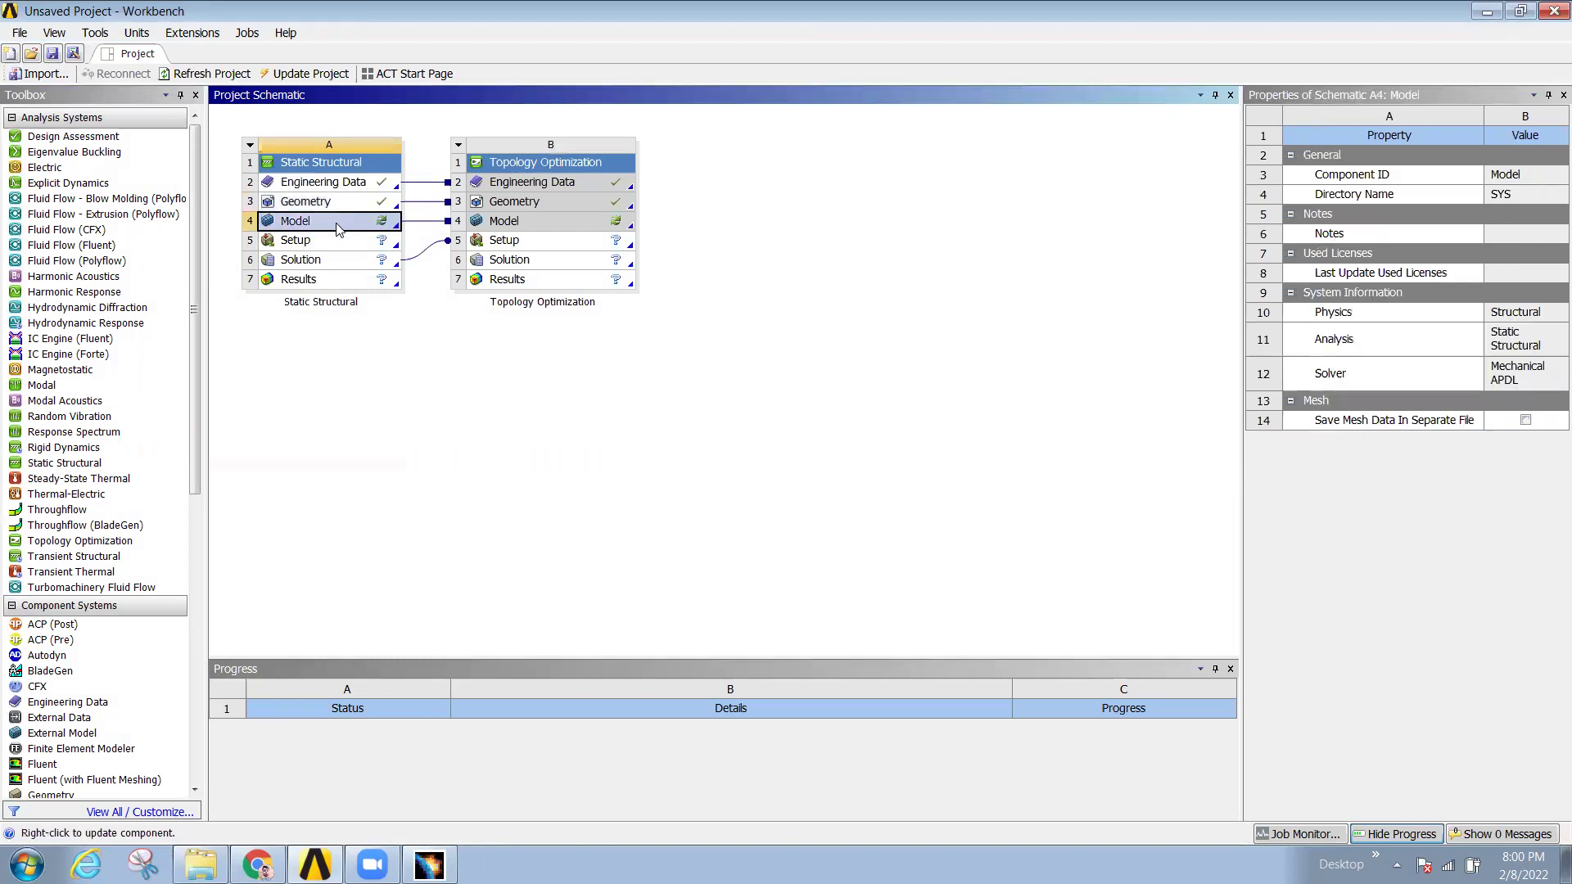
right_click(337, 227)
click(385, 234)
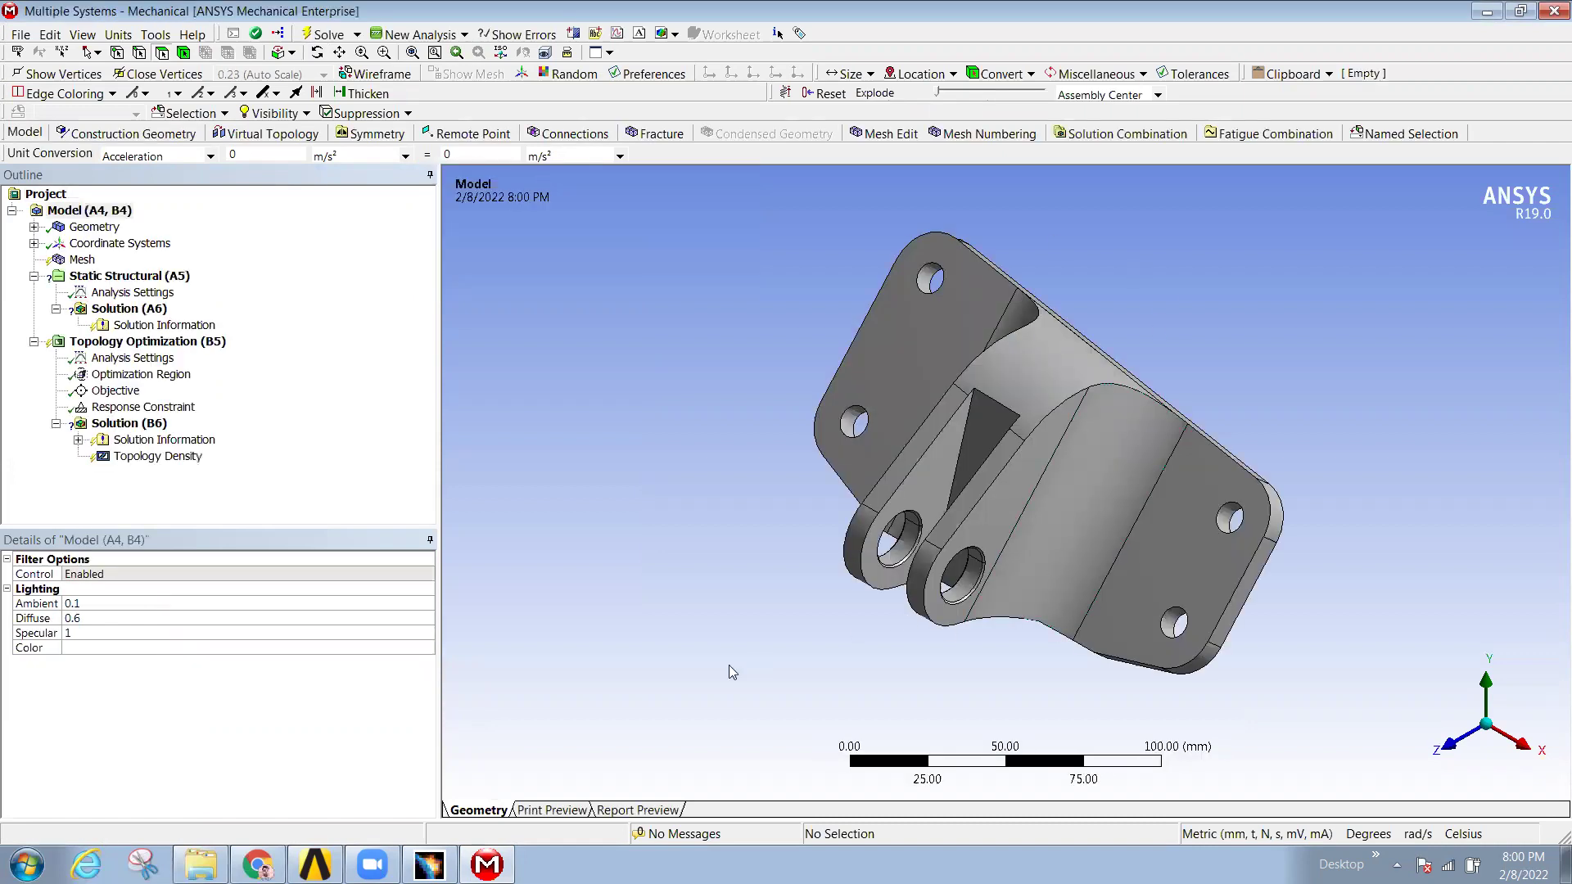
middle_drag(888, 597, 960, 547)
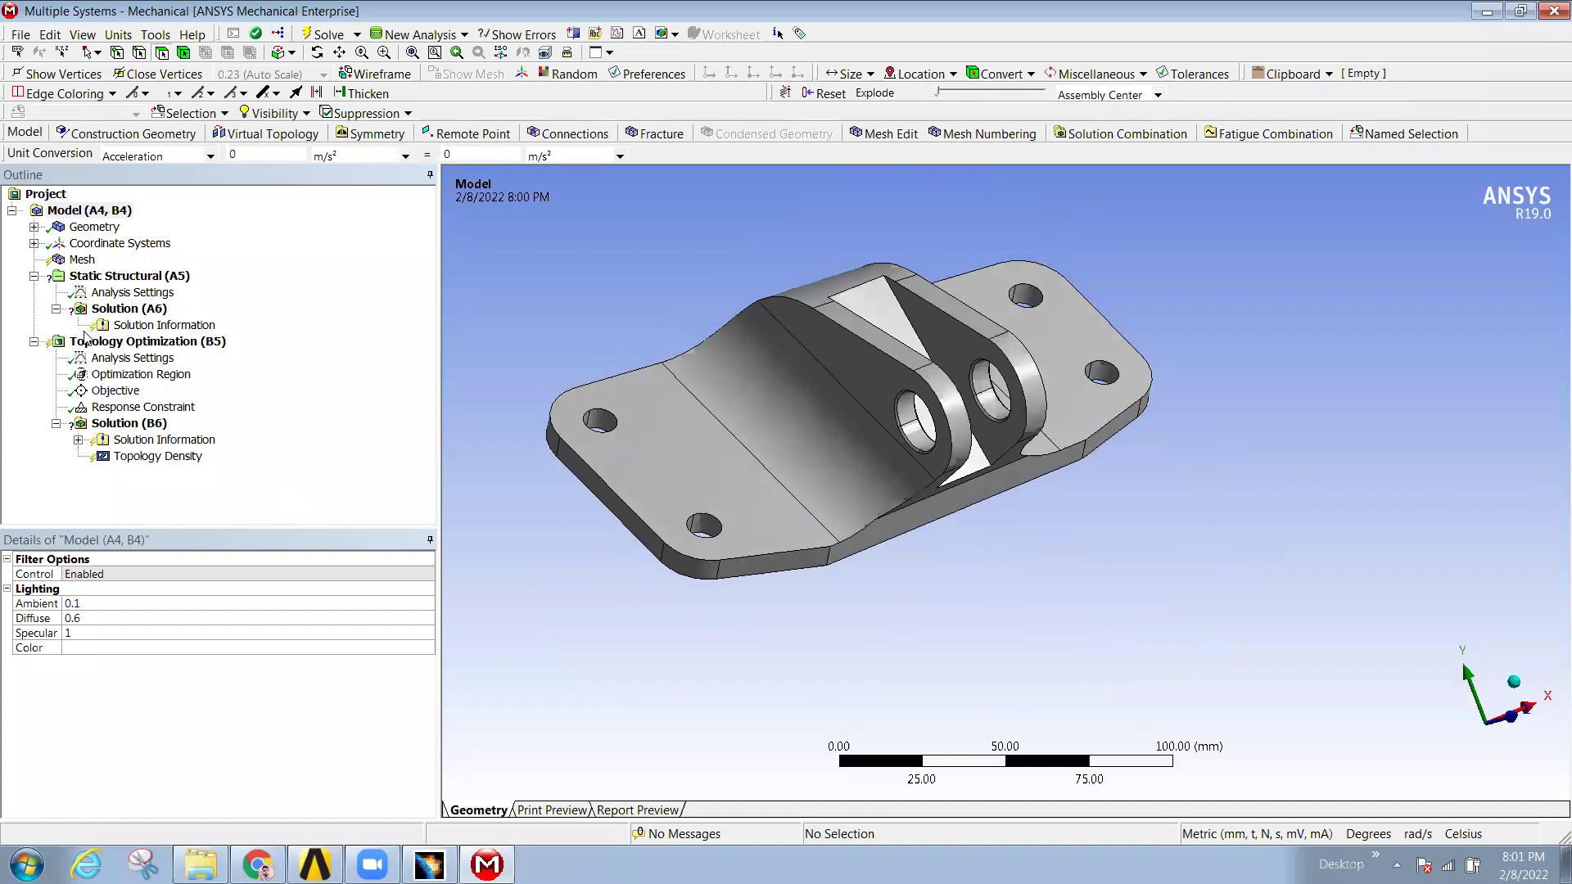
- Generate the bracket's mesh with the default mesh settings
click(73, 263)
right_click(82, 261)
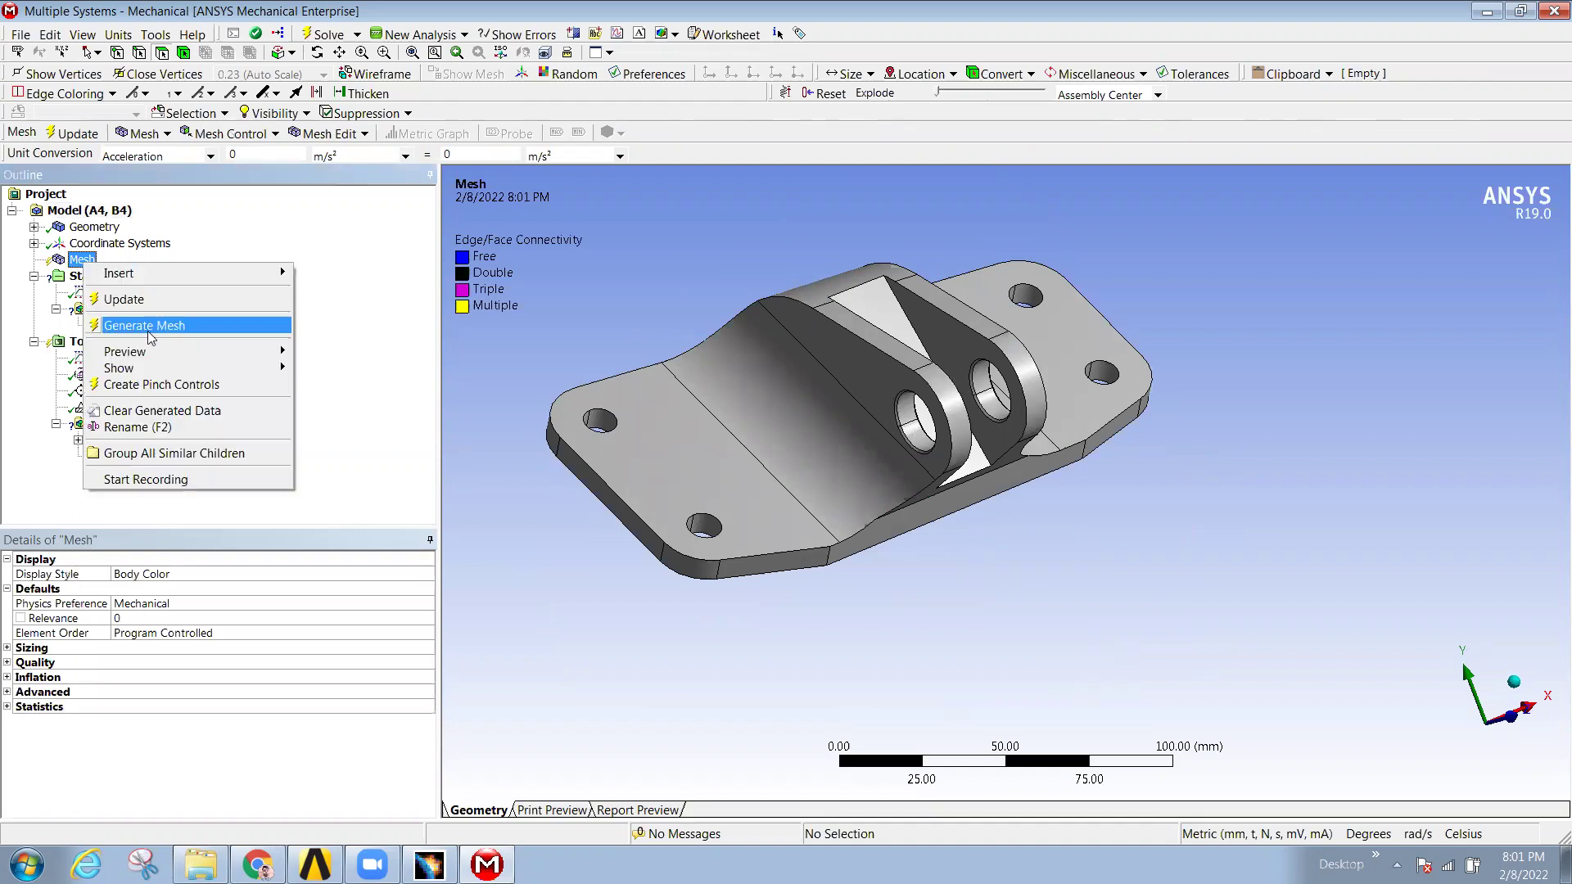
click(150, 326)
middle_drag(1011, 616, 866, 561)
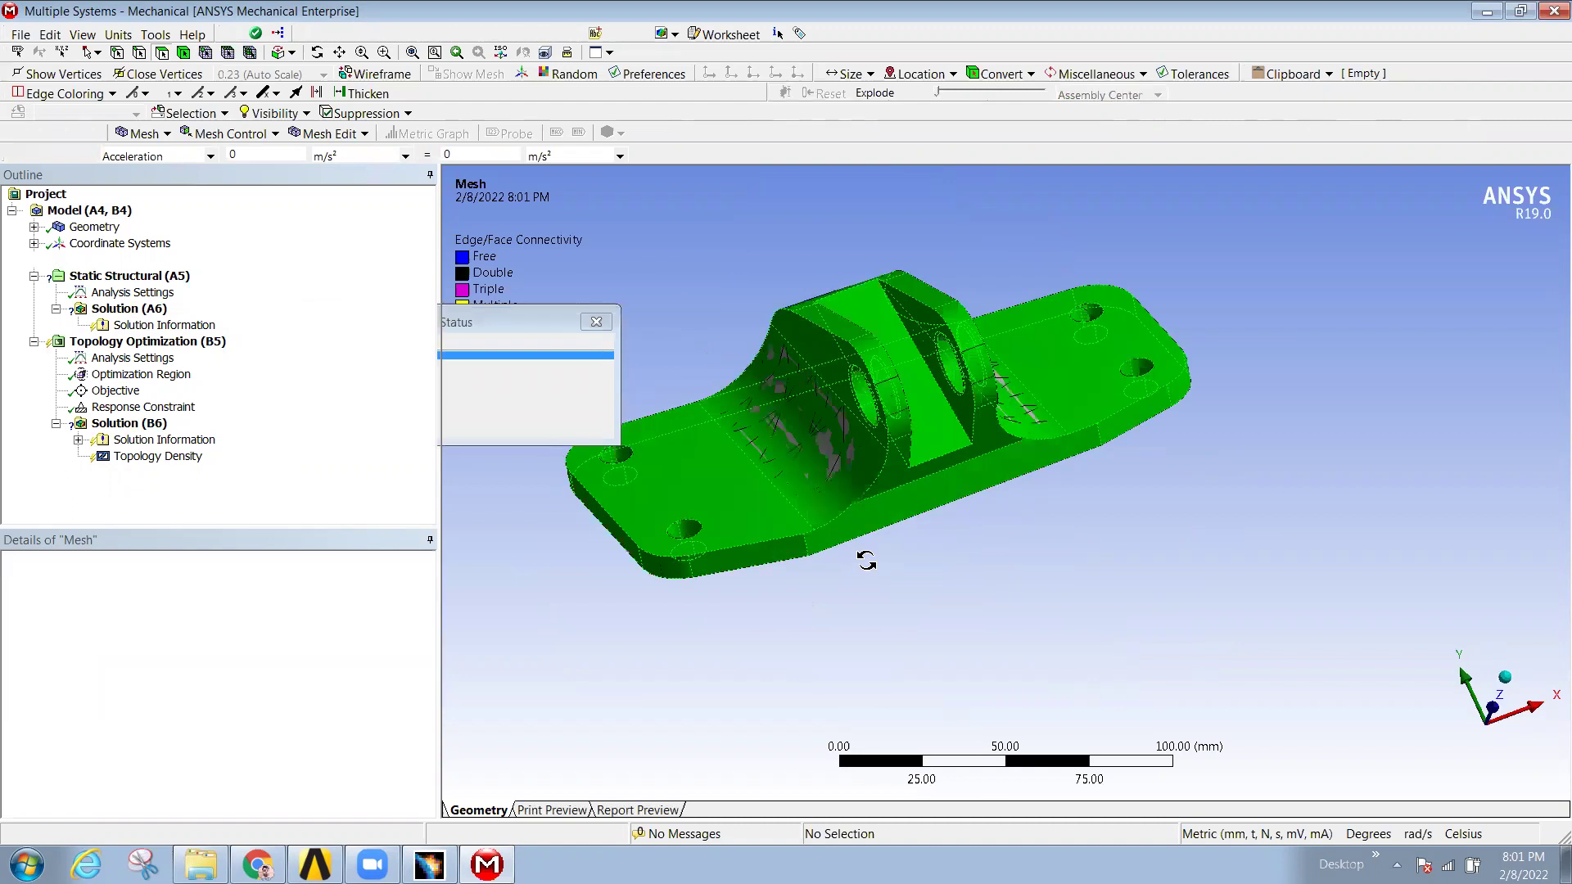
- Add a Force to the Static Structural analysis, scoped to the lower inner faces of the two lug holes
click(111, 280)
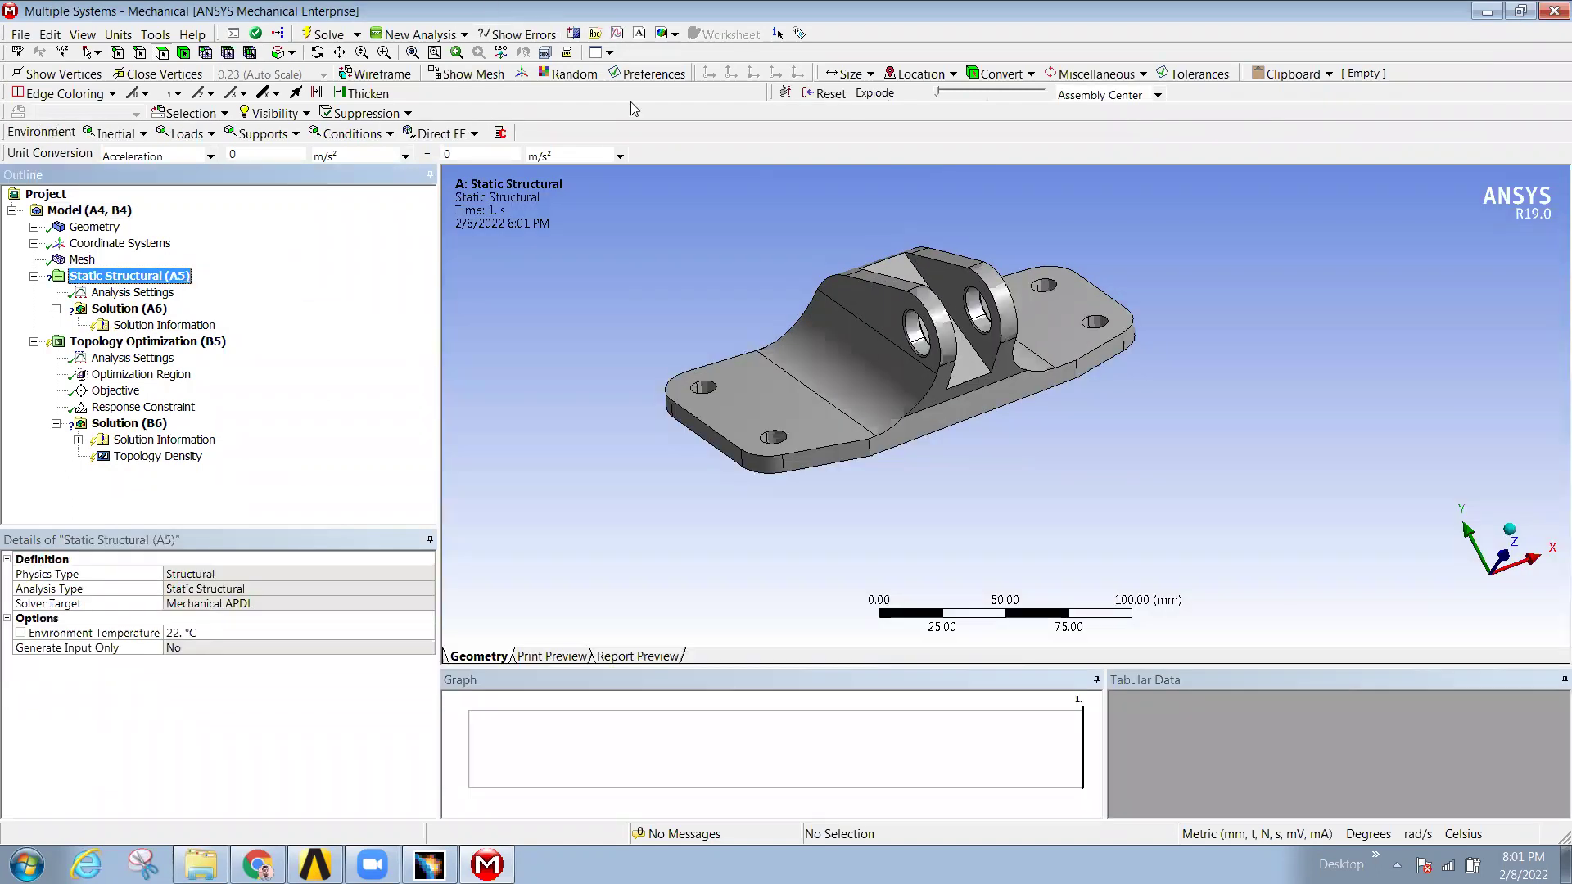
click(755, 220)
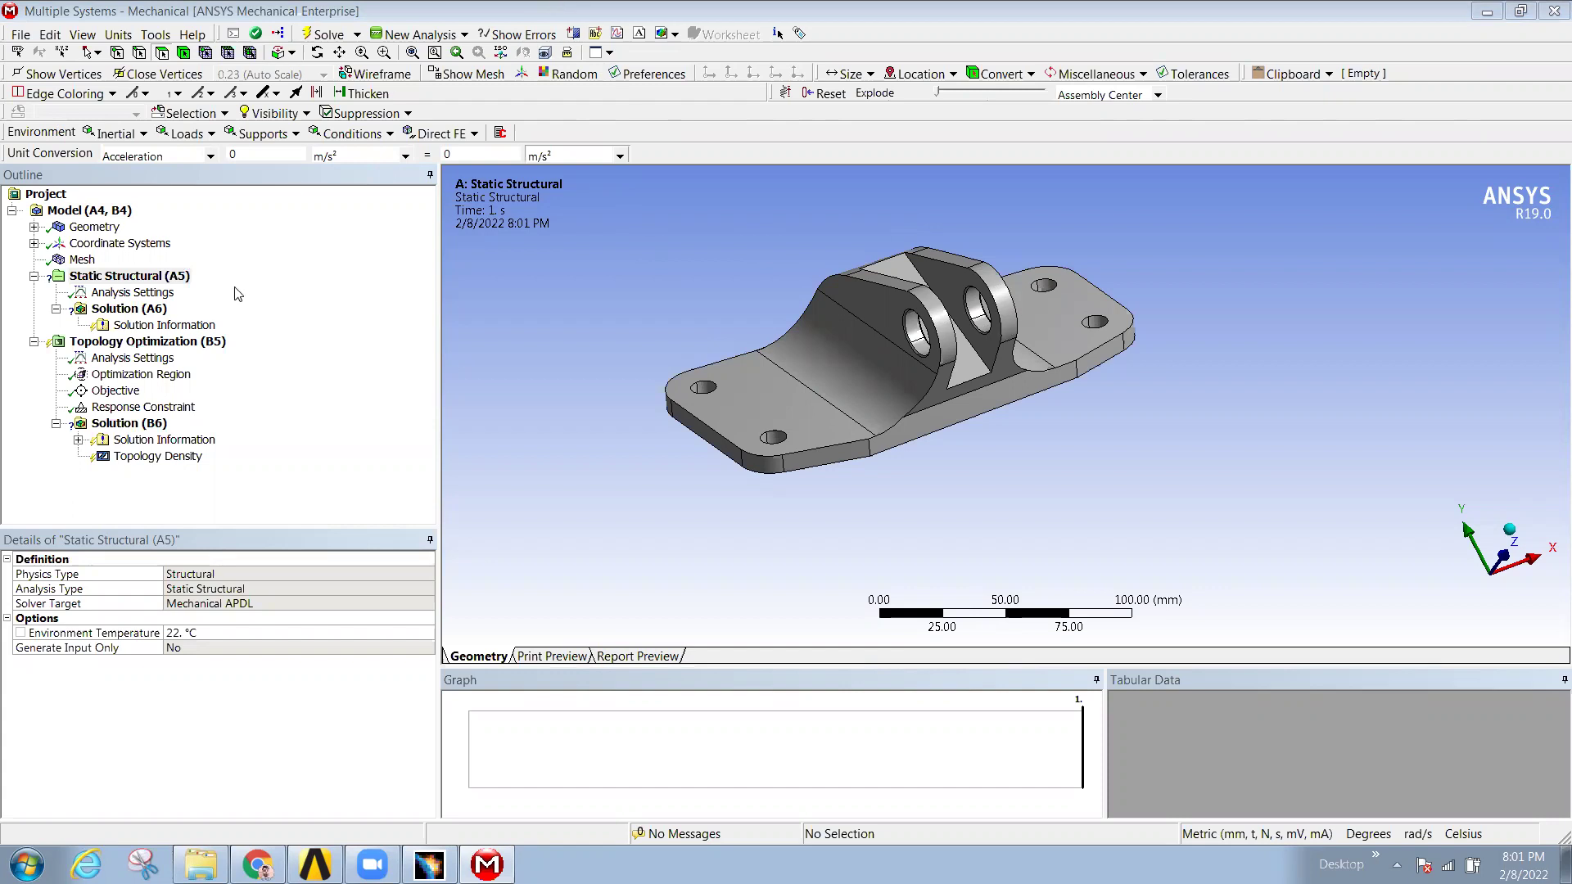
click(136, 276)
right_click(136, 274)
mouse_move(213, 279)
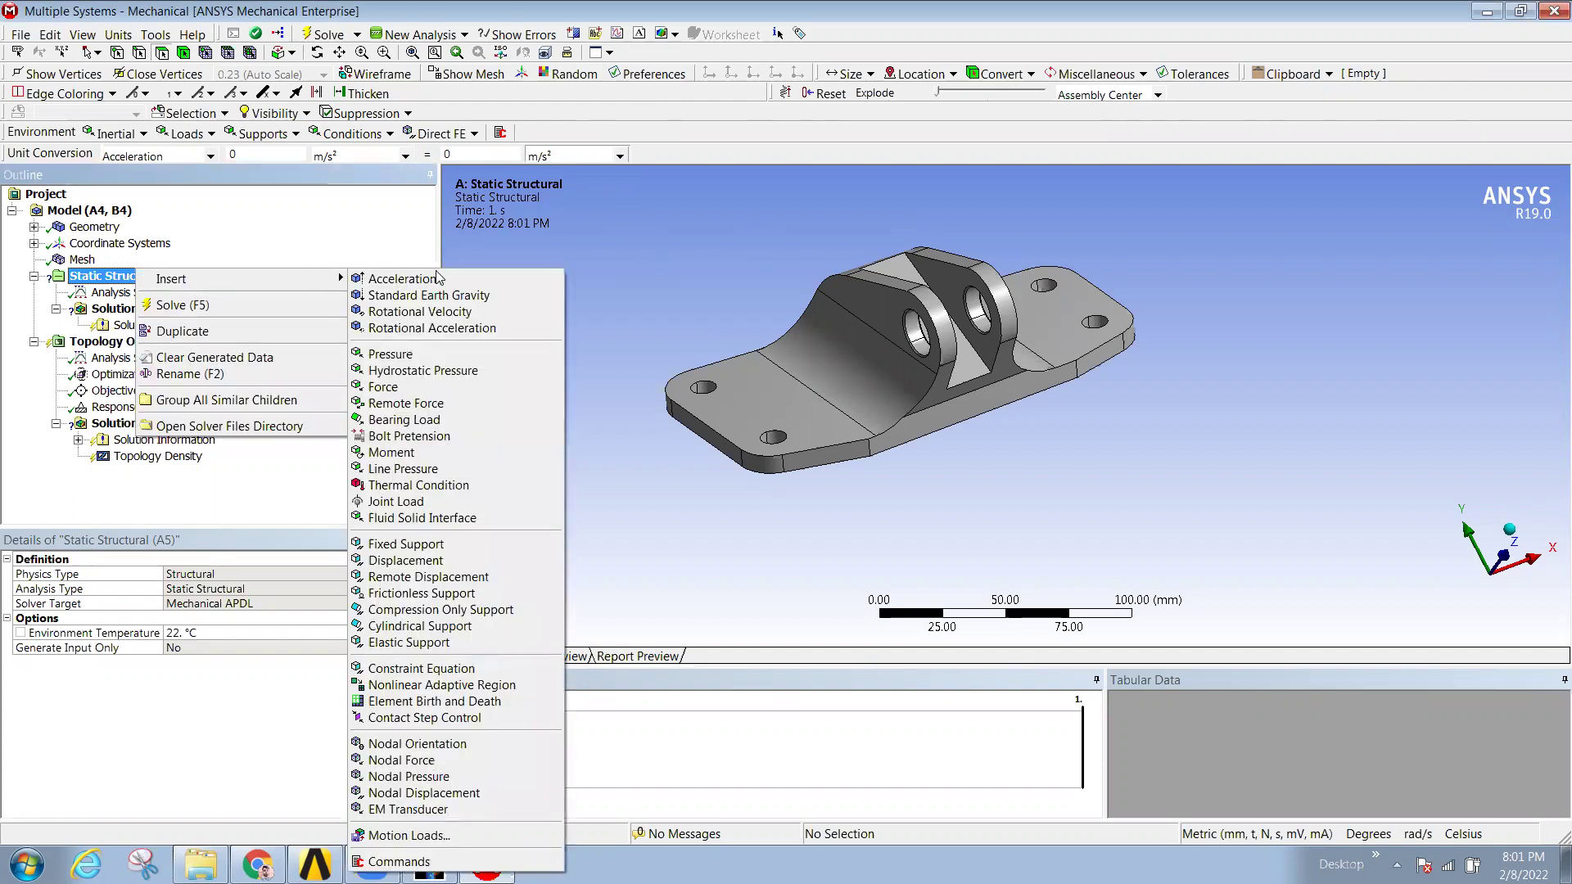
click(401, 386)
middle_drag(901, 391, 947, 350)
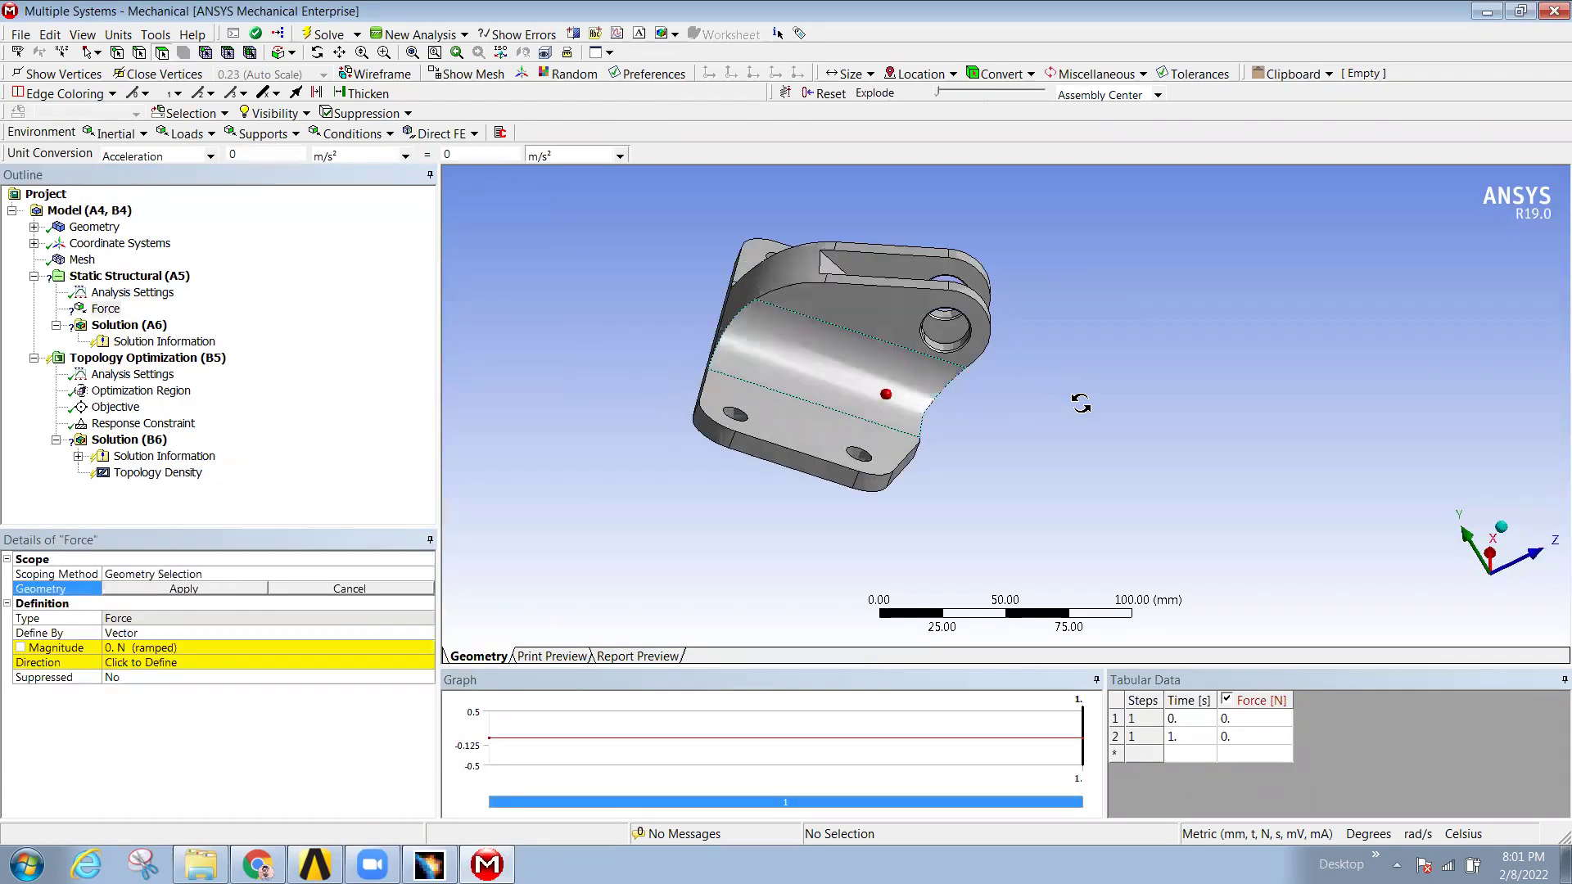
click(954, 351)
mouse_move(954, 351)
middle_down()
mouse_move(942, 344)
mouse_move(967, 321)
mouse_move(983, 348)
middle_up()
ctrl+click(983, 348)
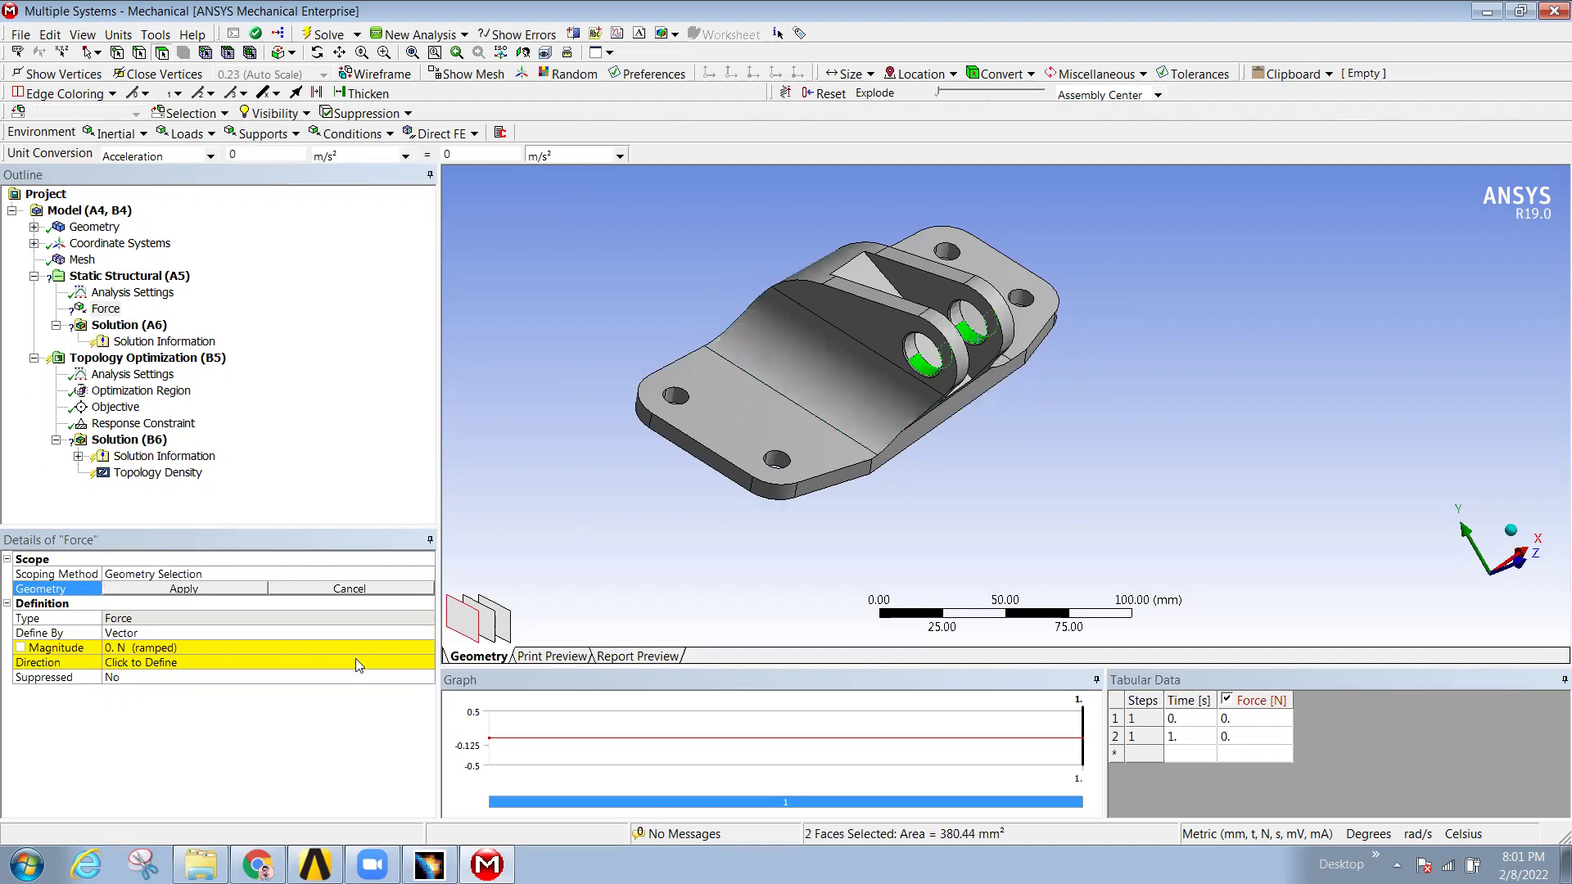
click(185, 590)
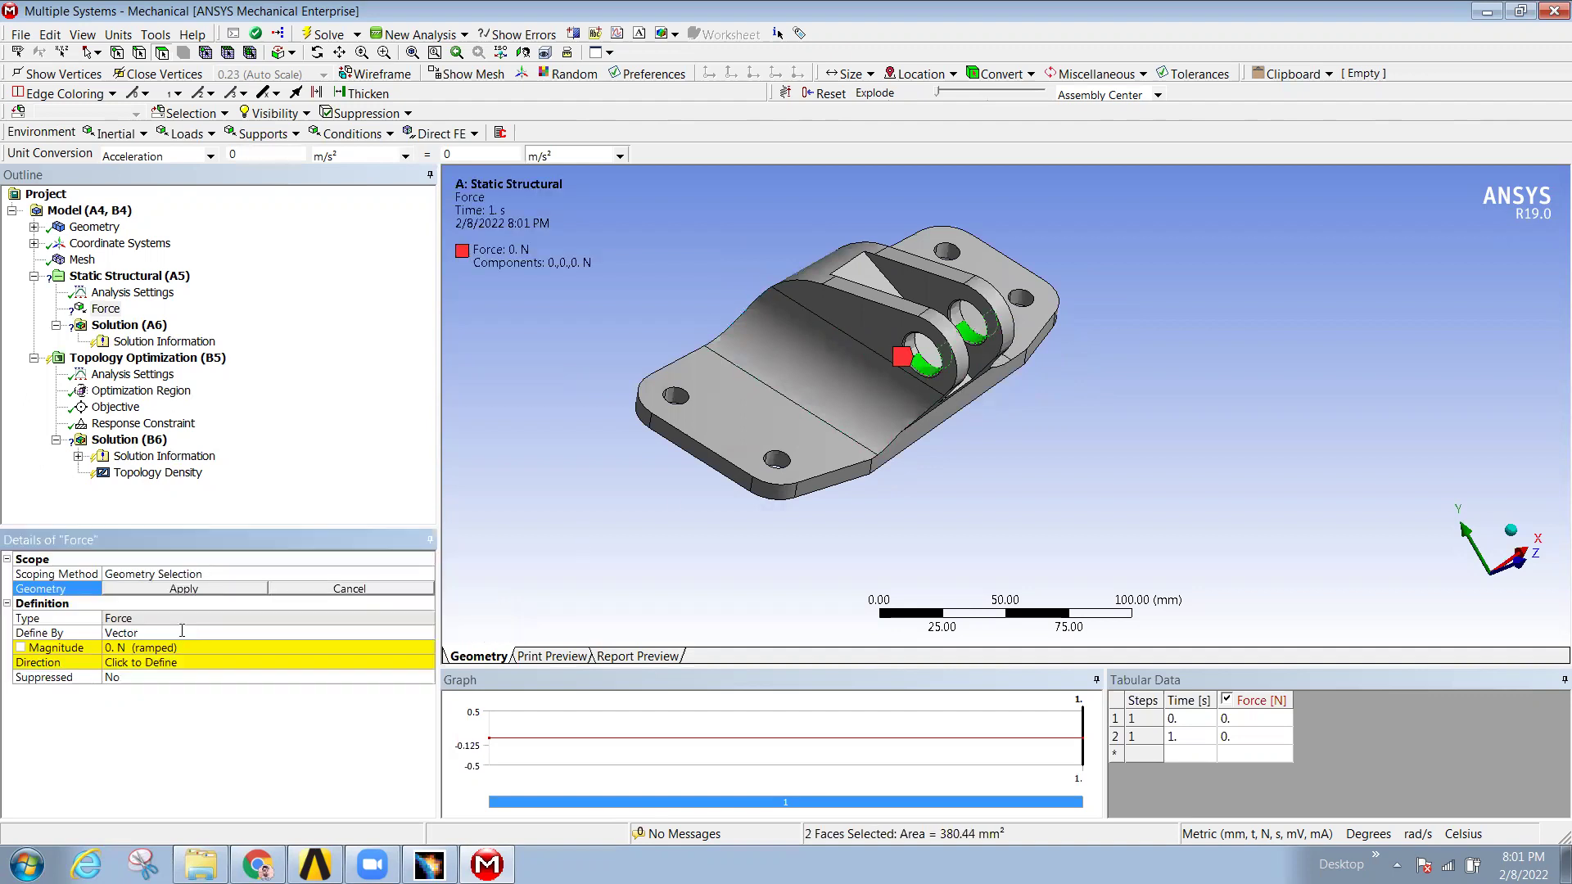
- Define the force by components and set its Z component to 1000 N
click(195, 647)
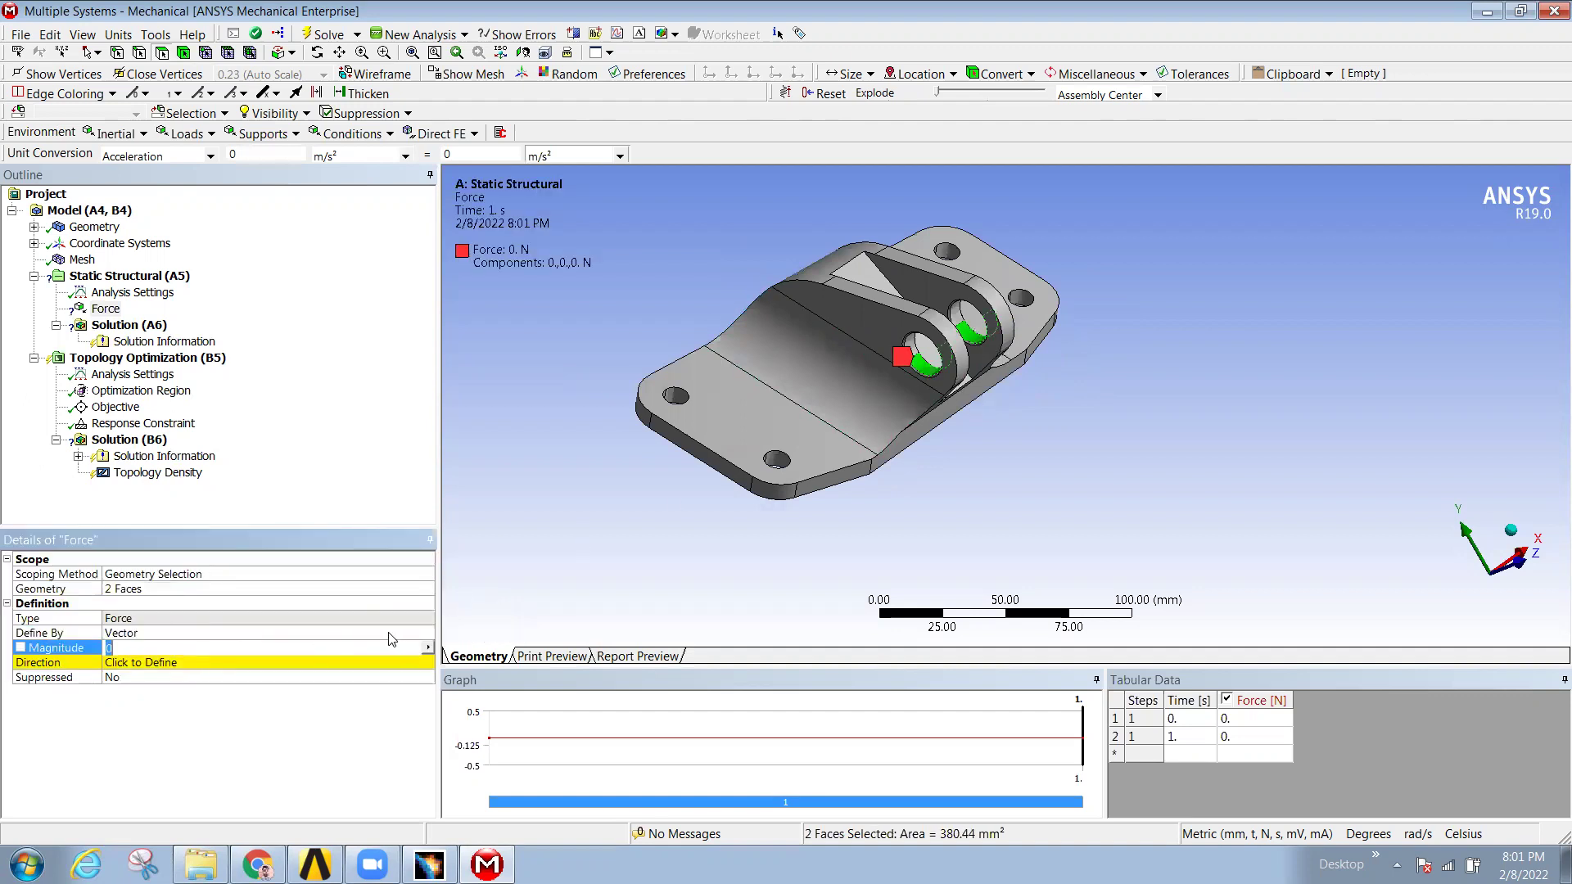
click(415, 633)
click(428, 633)
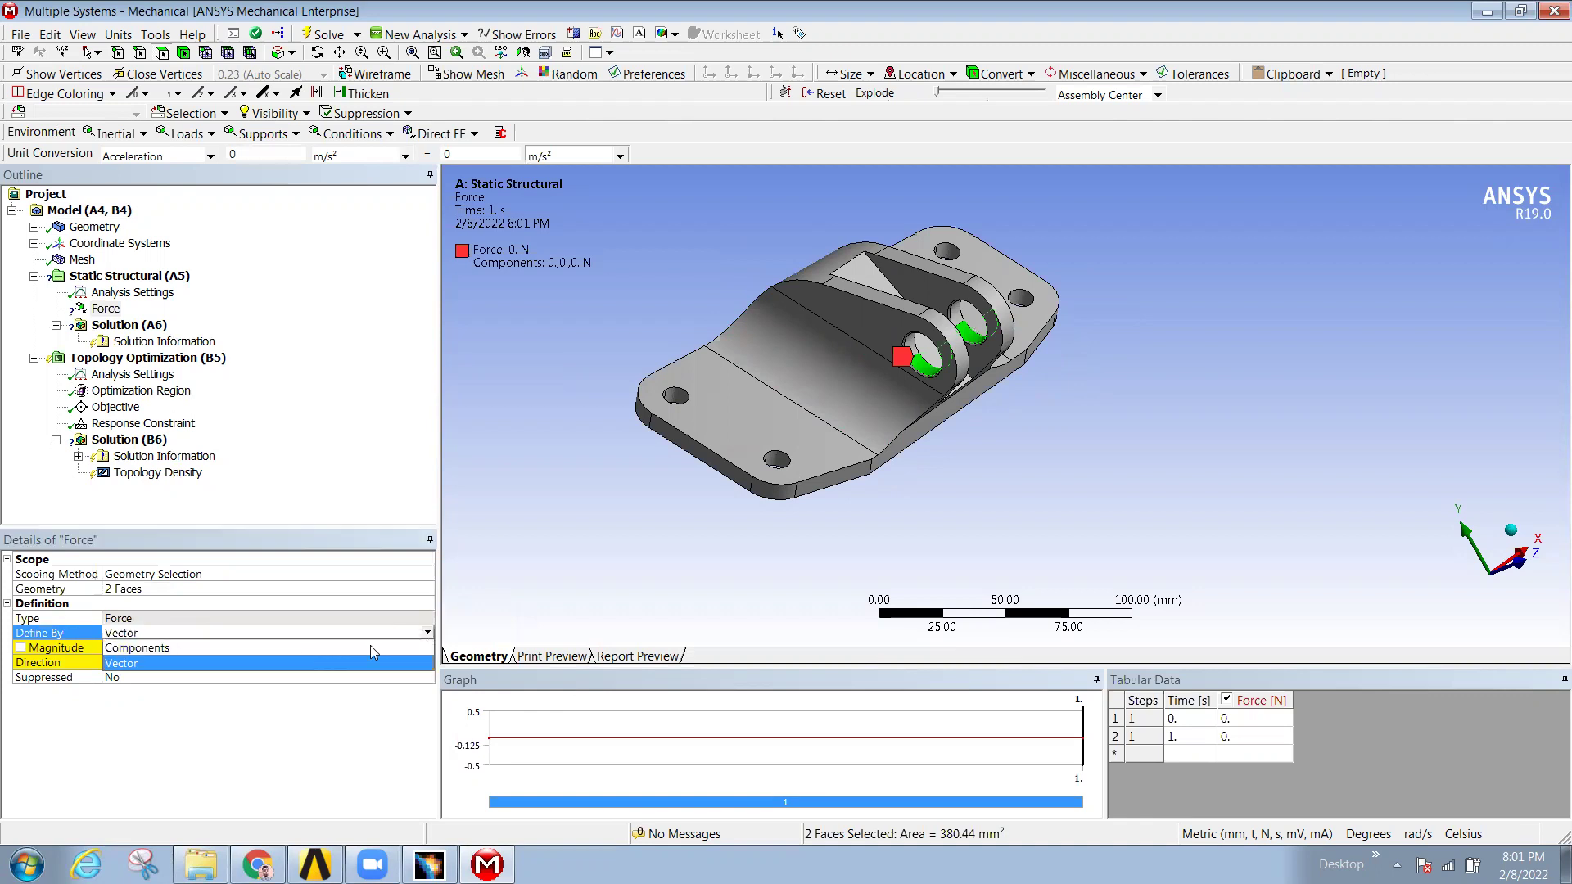
click(220, 648)
middle_drag(1093, 494, 1103, 533)
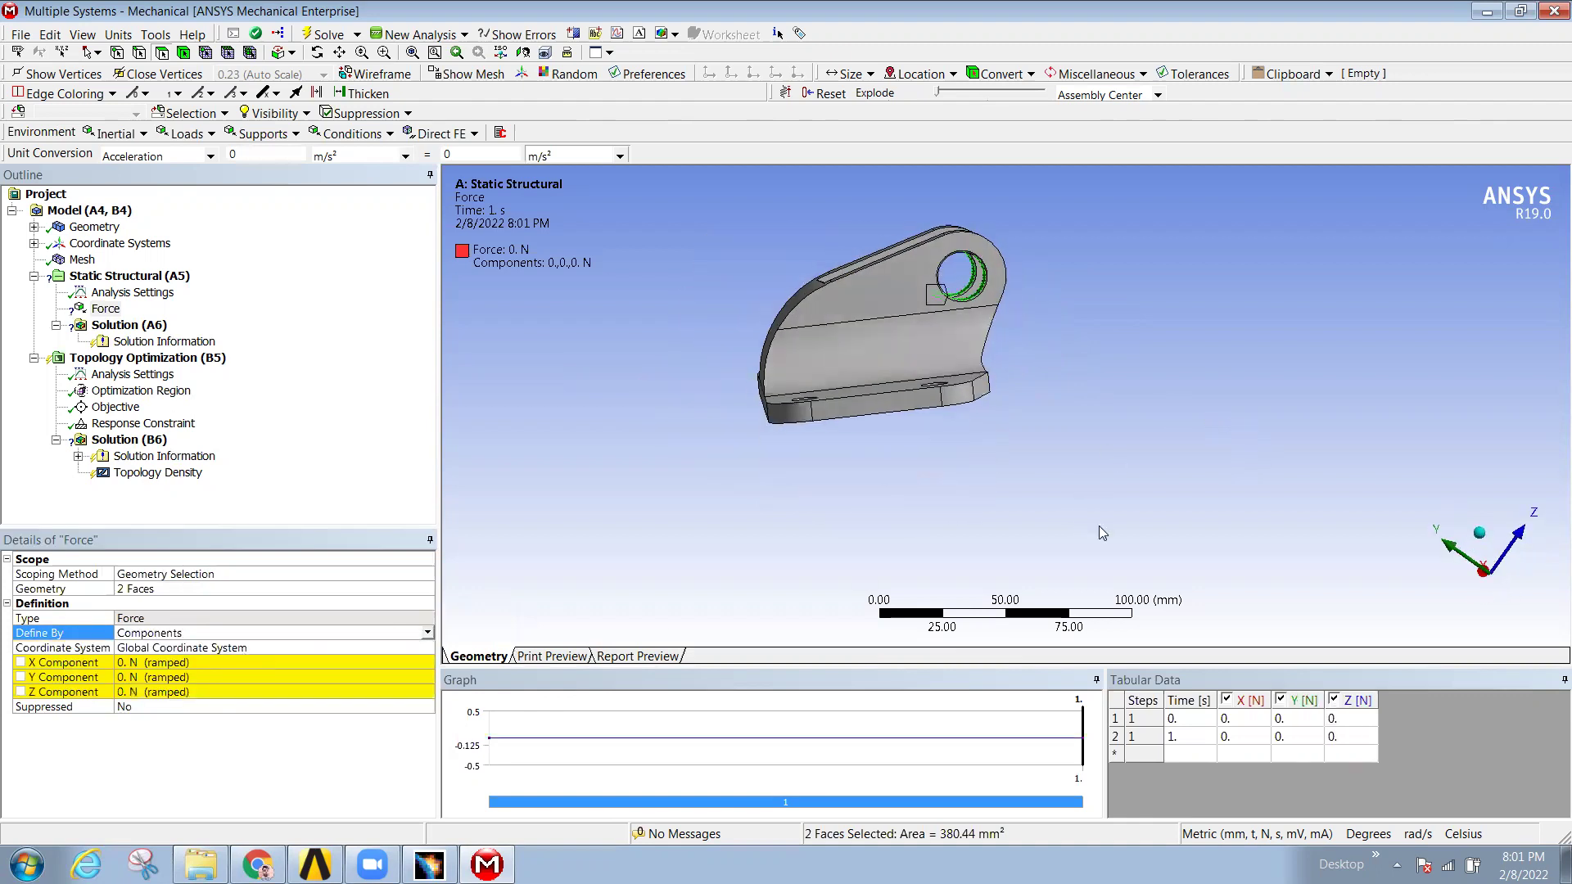
click(157, 689)
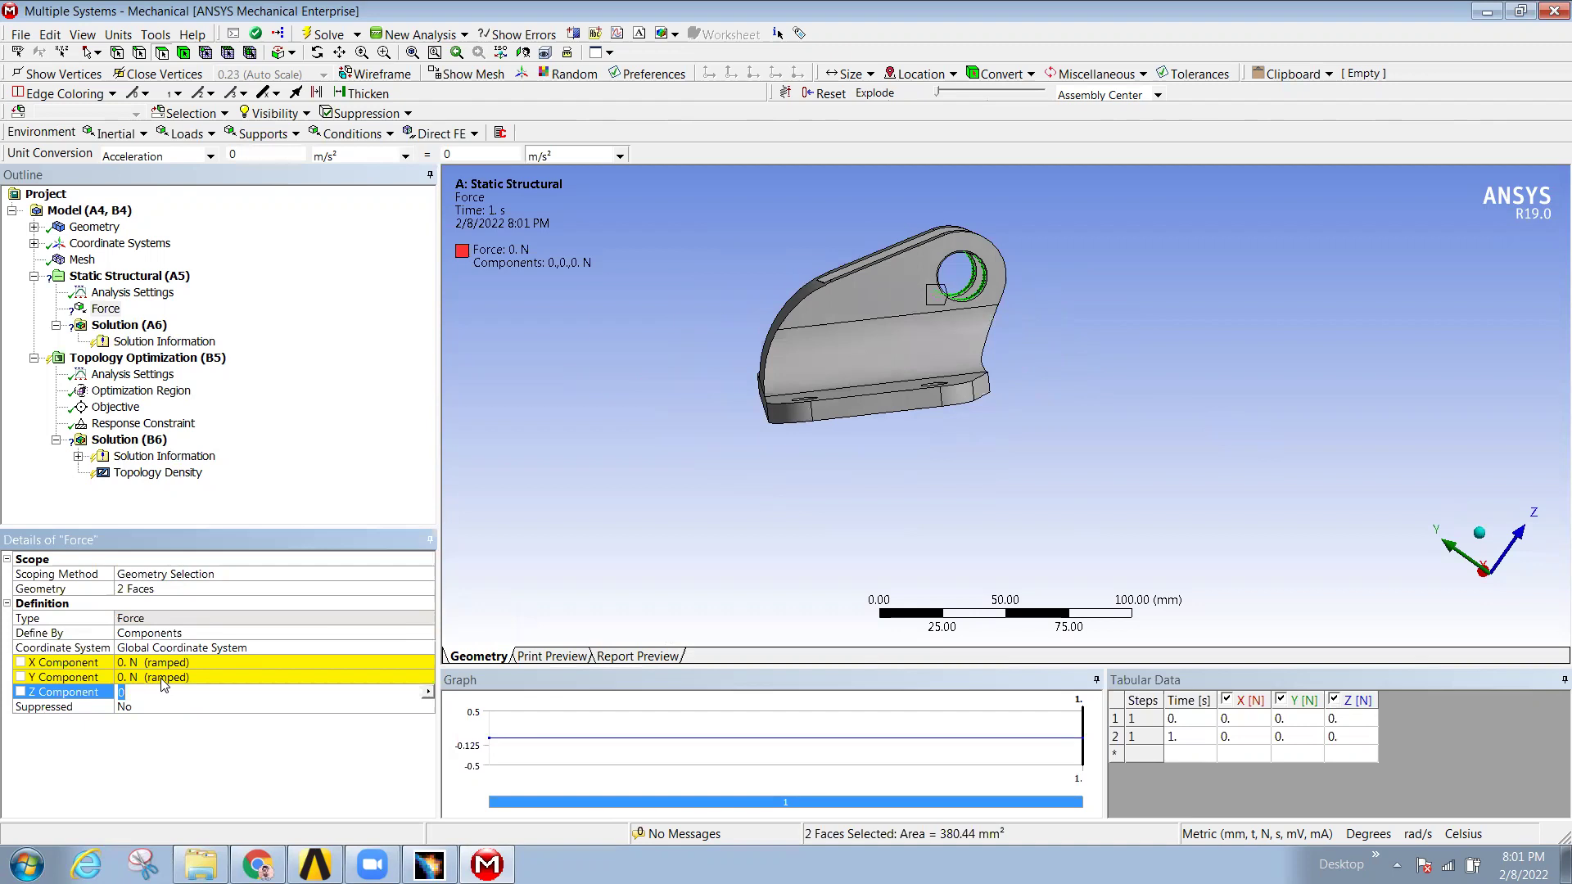
text(1000)
key(Return)
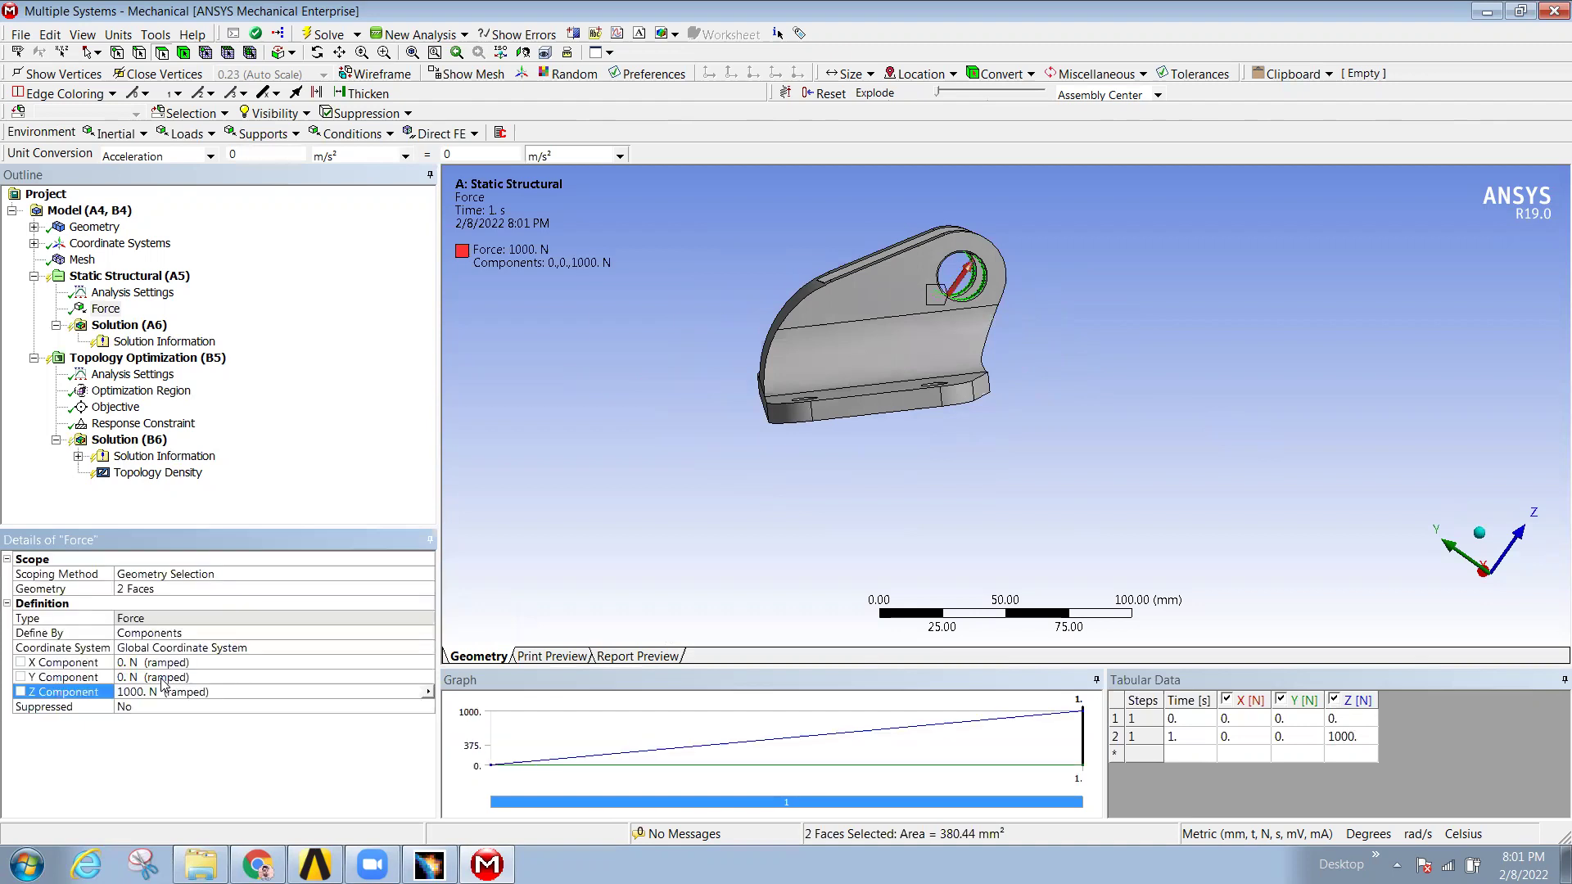
middle_drag(1042, 389, 1008, 399)
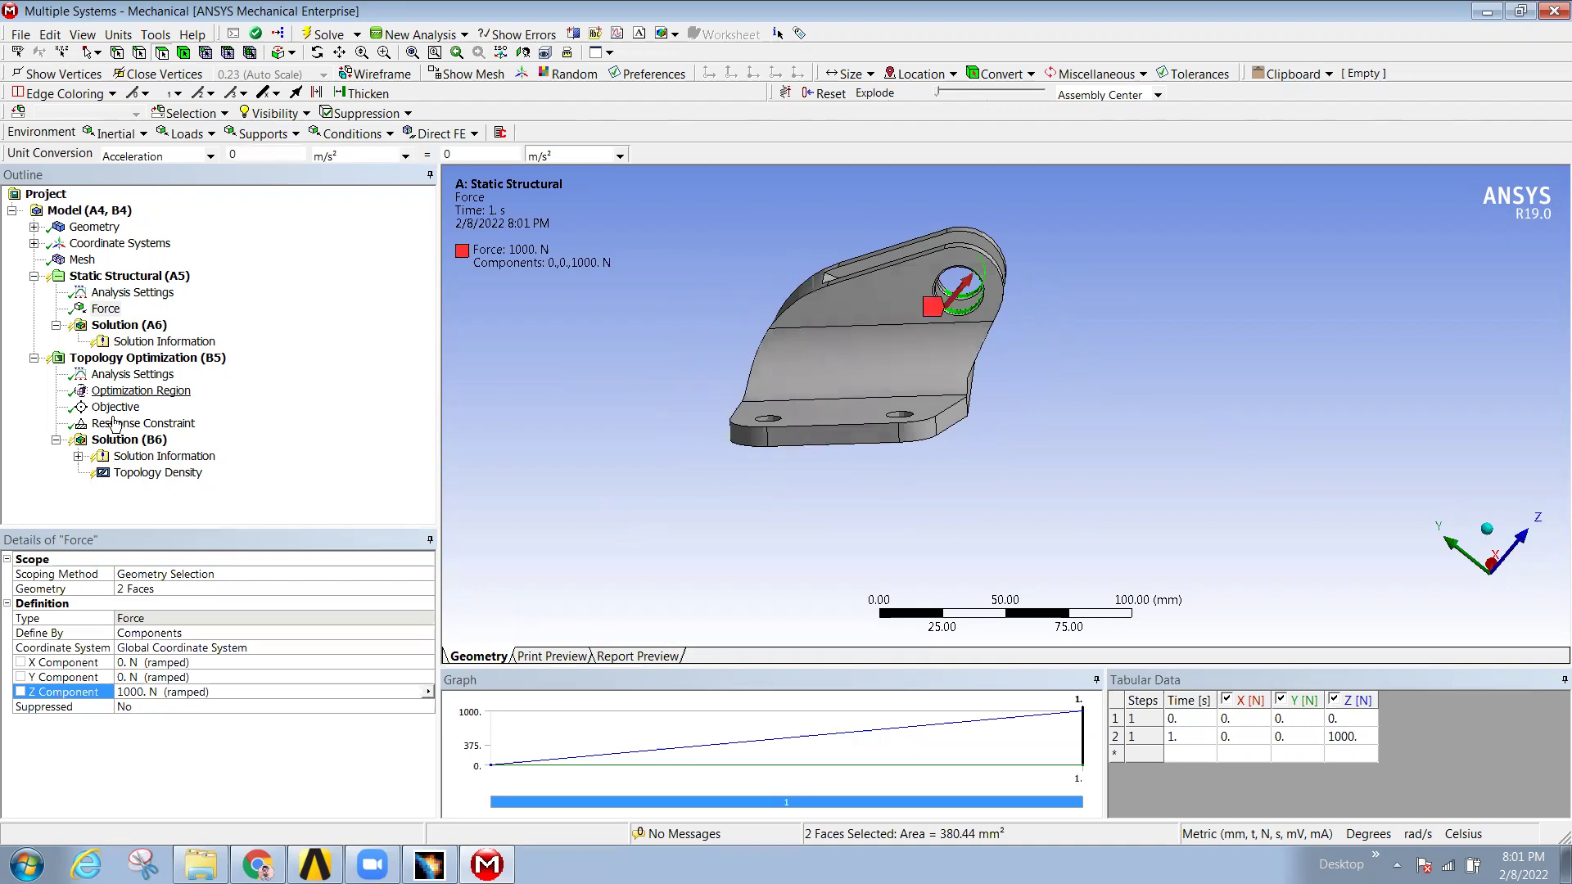
- Add a Fixed Support to the Static Structural analysis
right_click(121, 282)
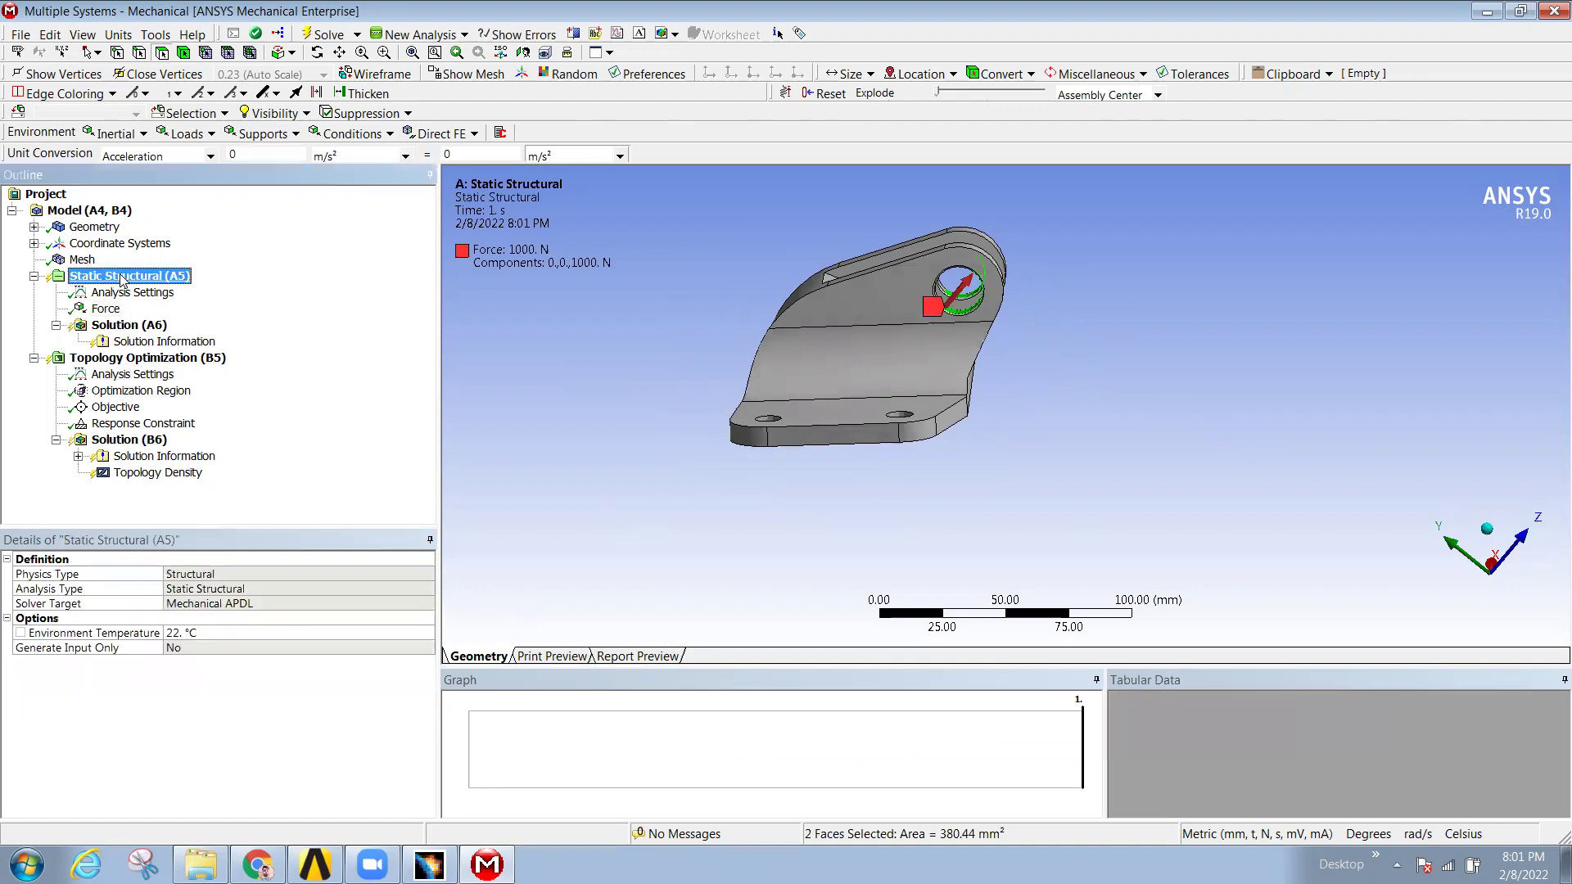
mouse_move(124, 284)
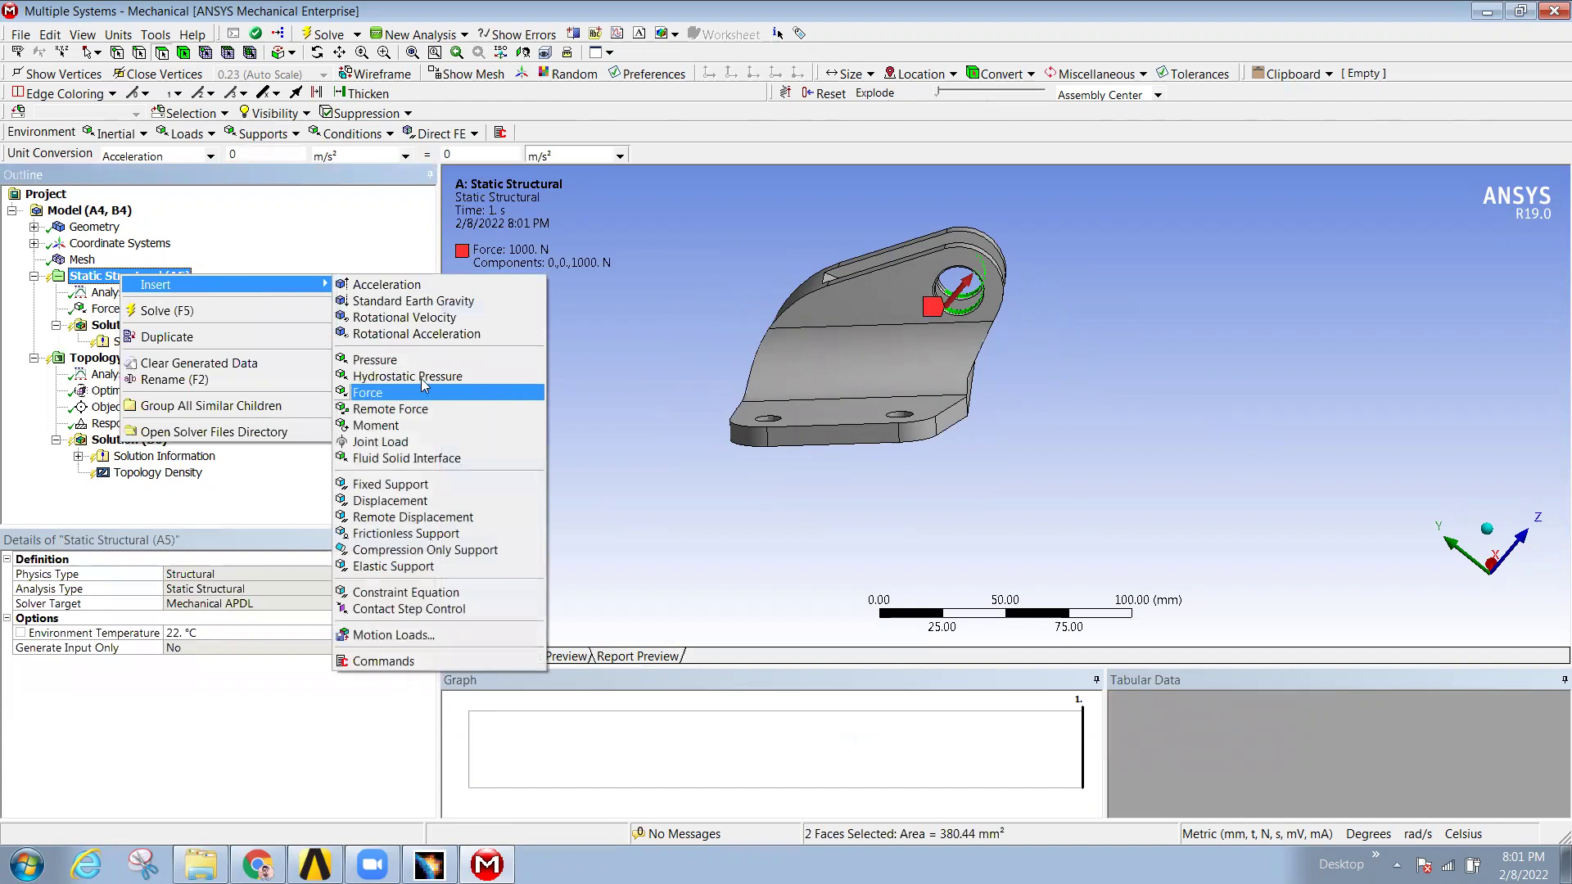
click(389, 484)
middle_drag(1117, 546, 887, 552)
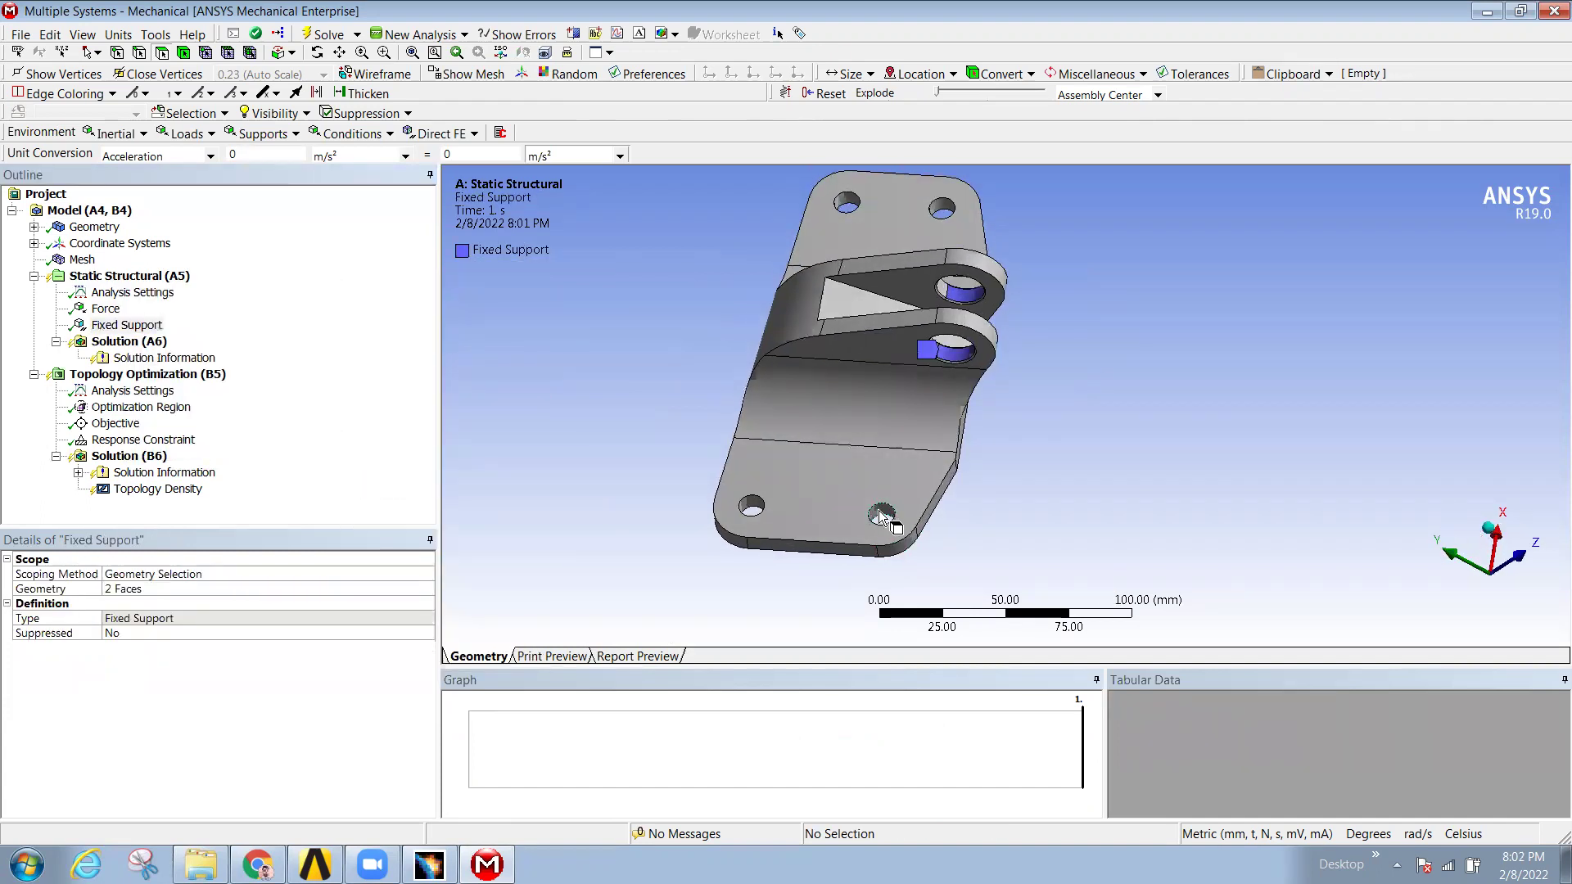
- Scope the Fixed Support to the eight inner faces of the four mounting holes in the bracket's base
click(880, 514)
ctrl+click(751, 506)
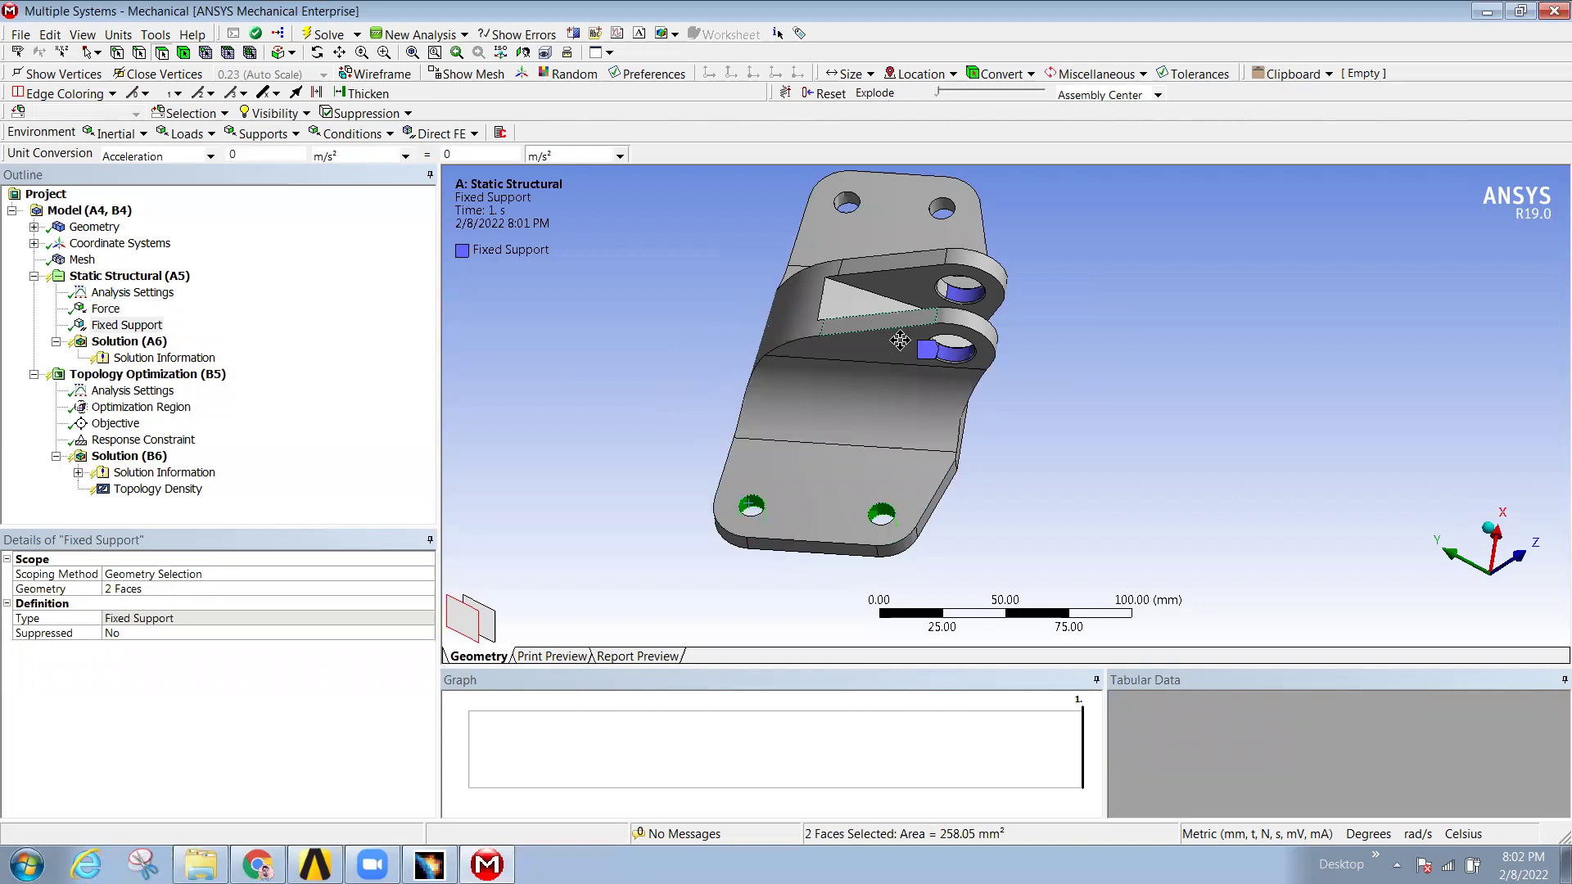
ctrl+middle_drag(900, 340, 895, 432)
scroll(895, 432, up, 2)
ctrl+click(770, 245)
ctrl+click(908, 260)
middle_drag(907, 287, 1010, 360)
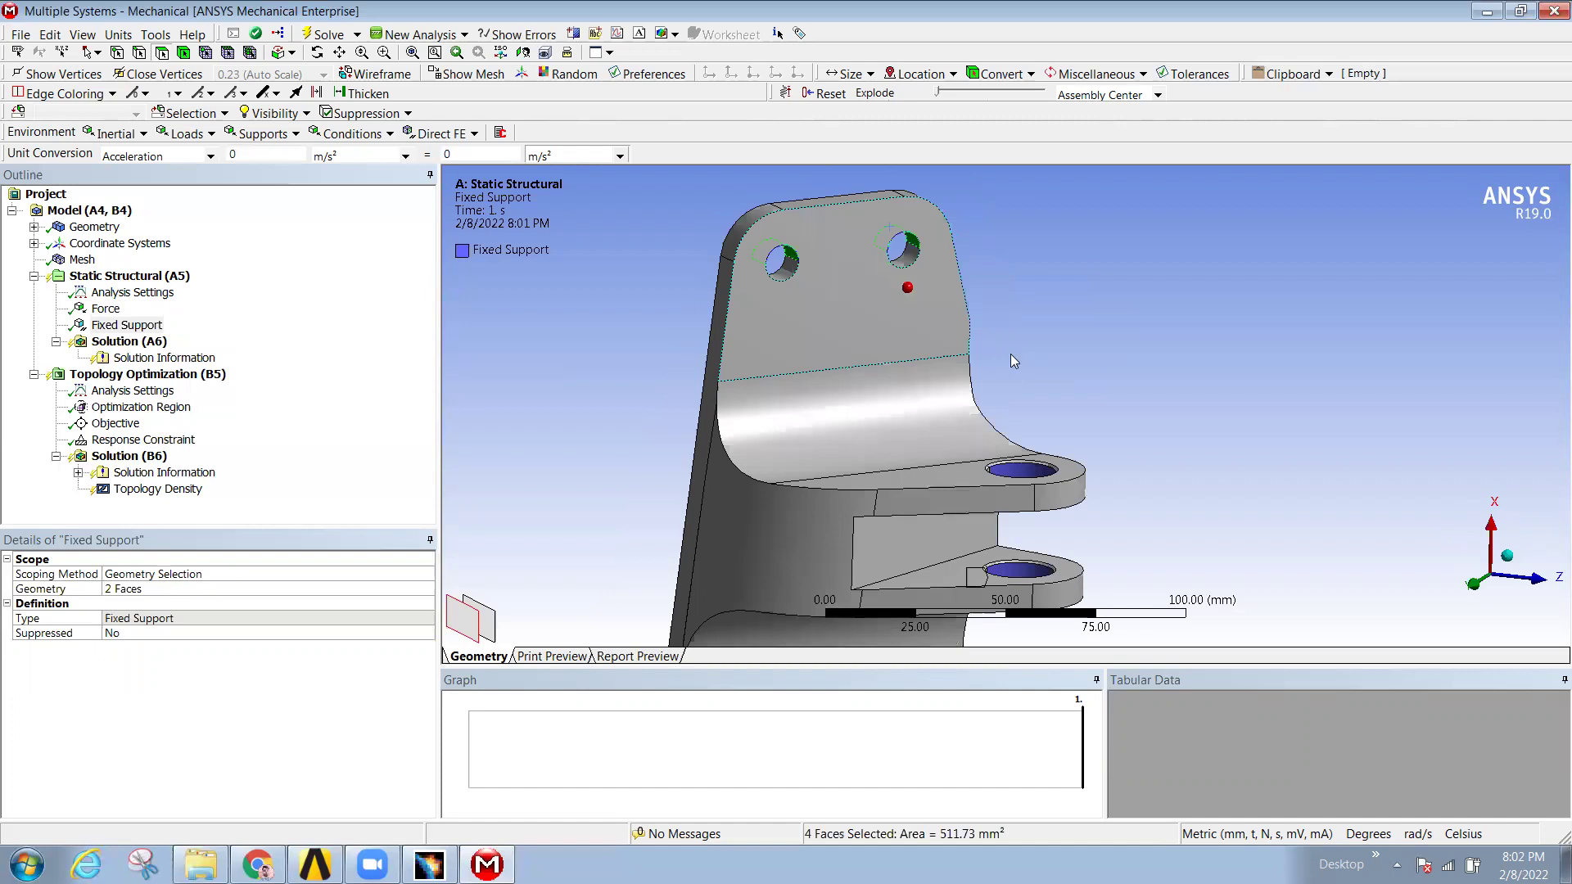
ctrl+click(908, 265)
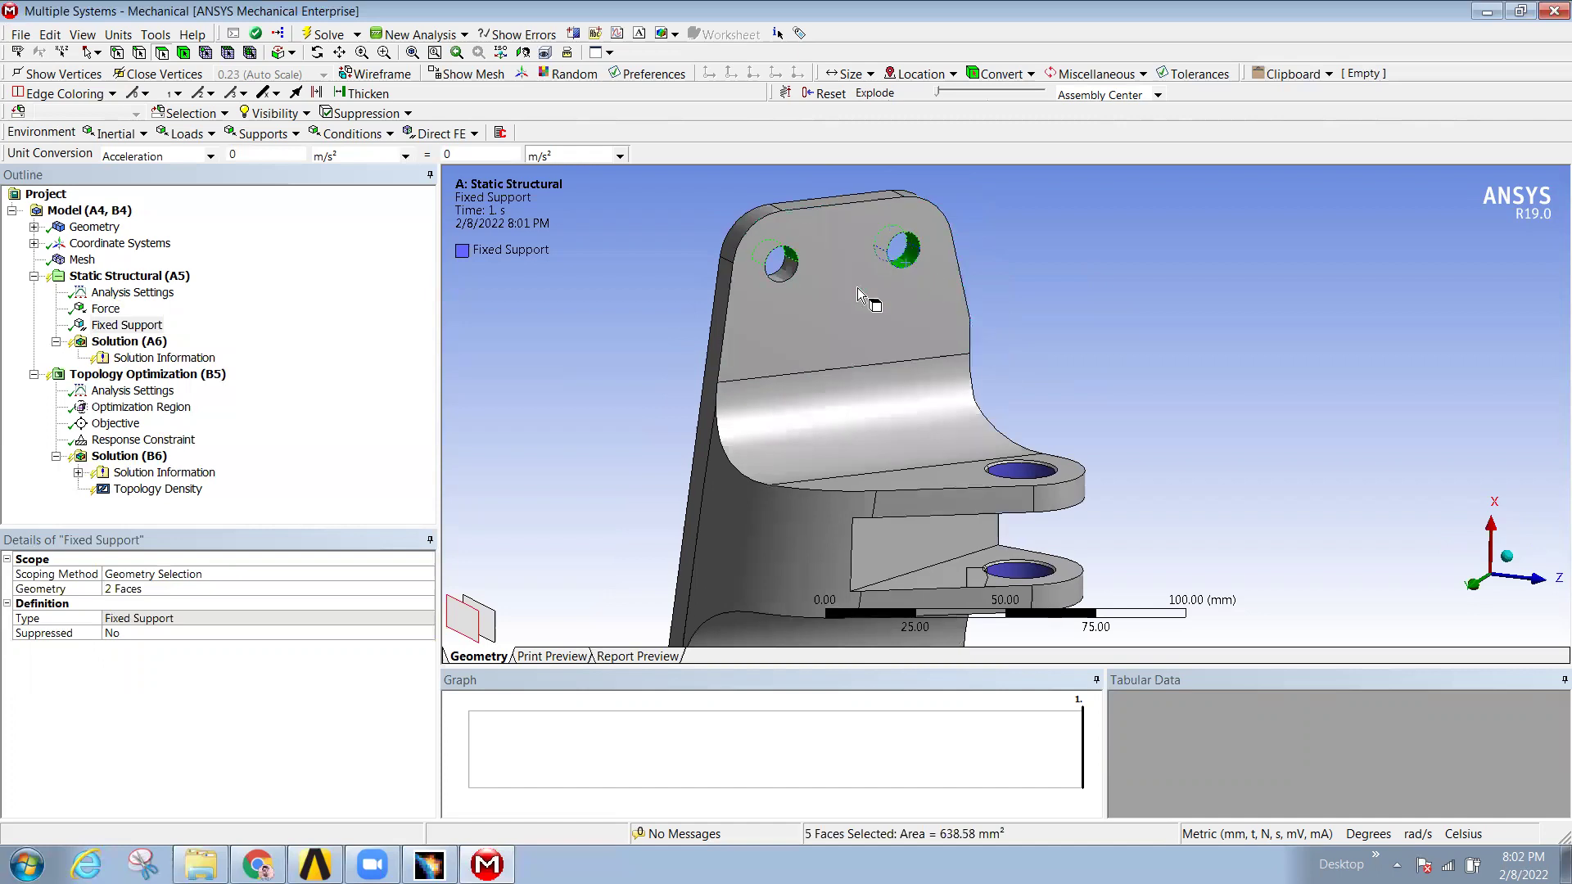
ctrl+click(792, 275)
middle_drag(849, 315, 947, 375)
ctrl+click(946, 373)
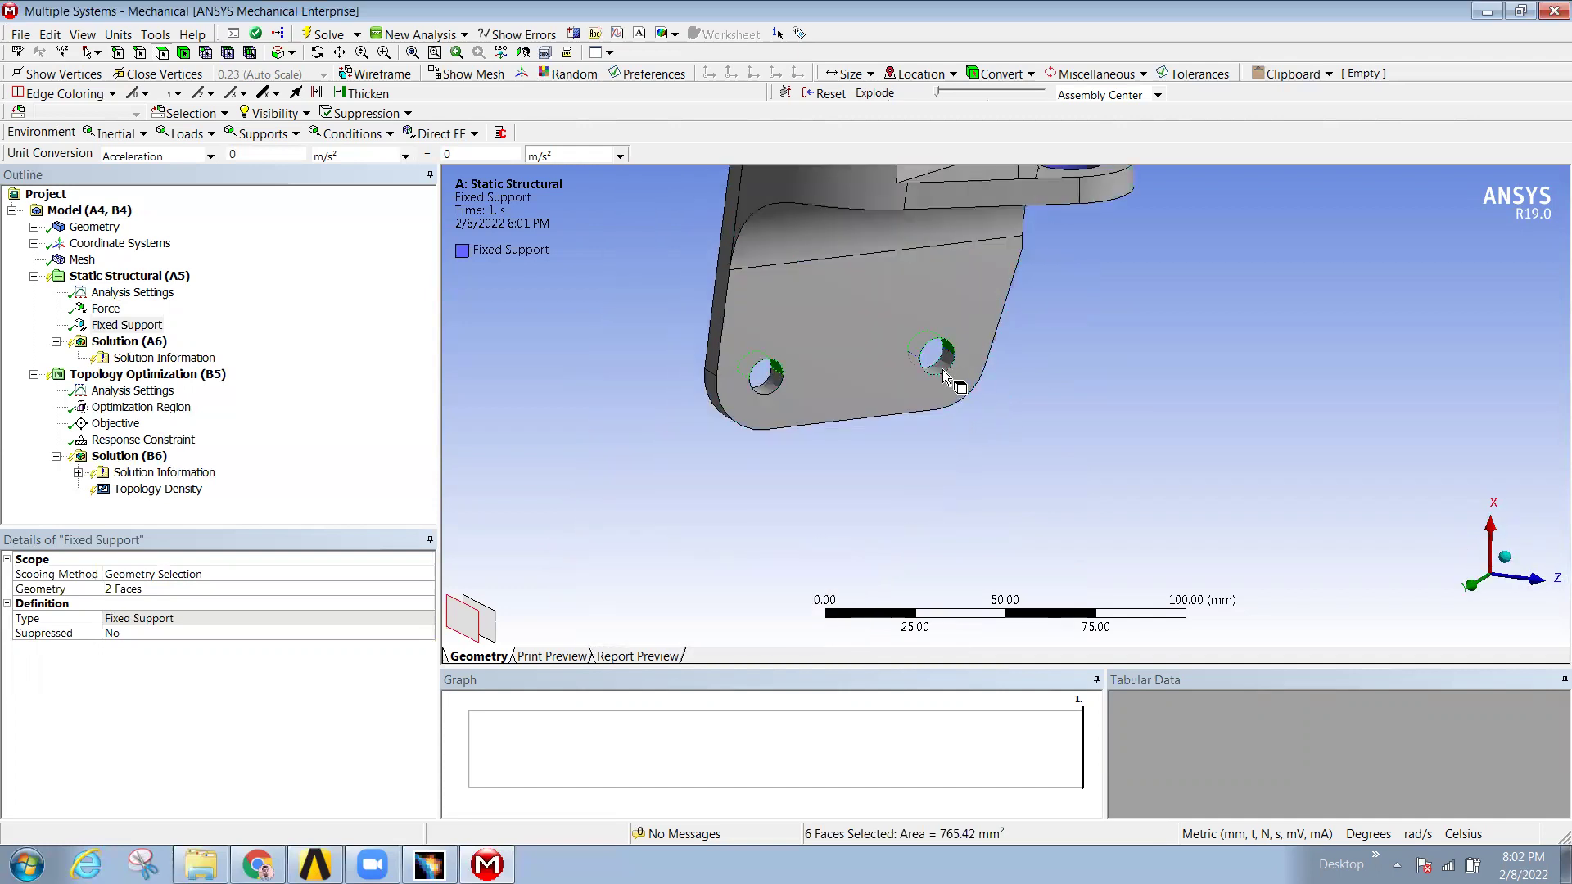
ctrl+click(770, 392)
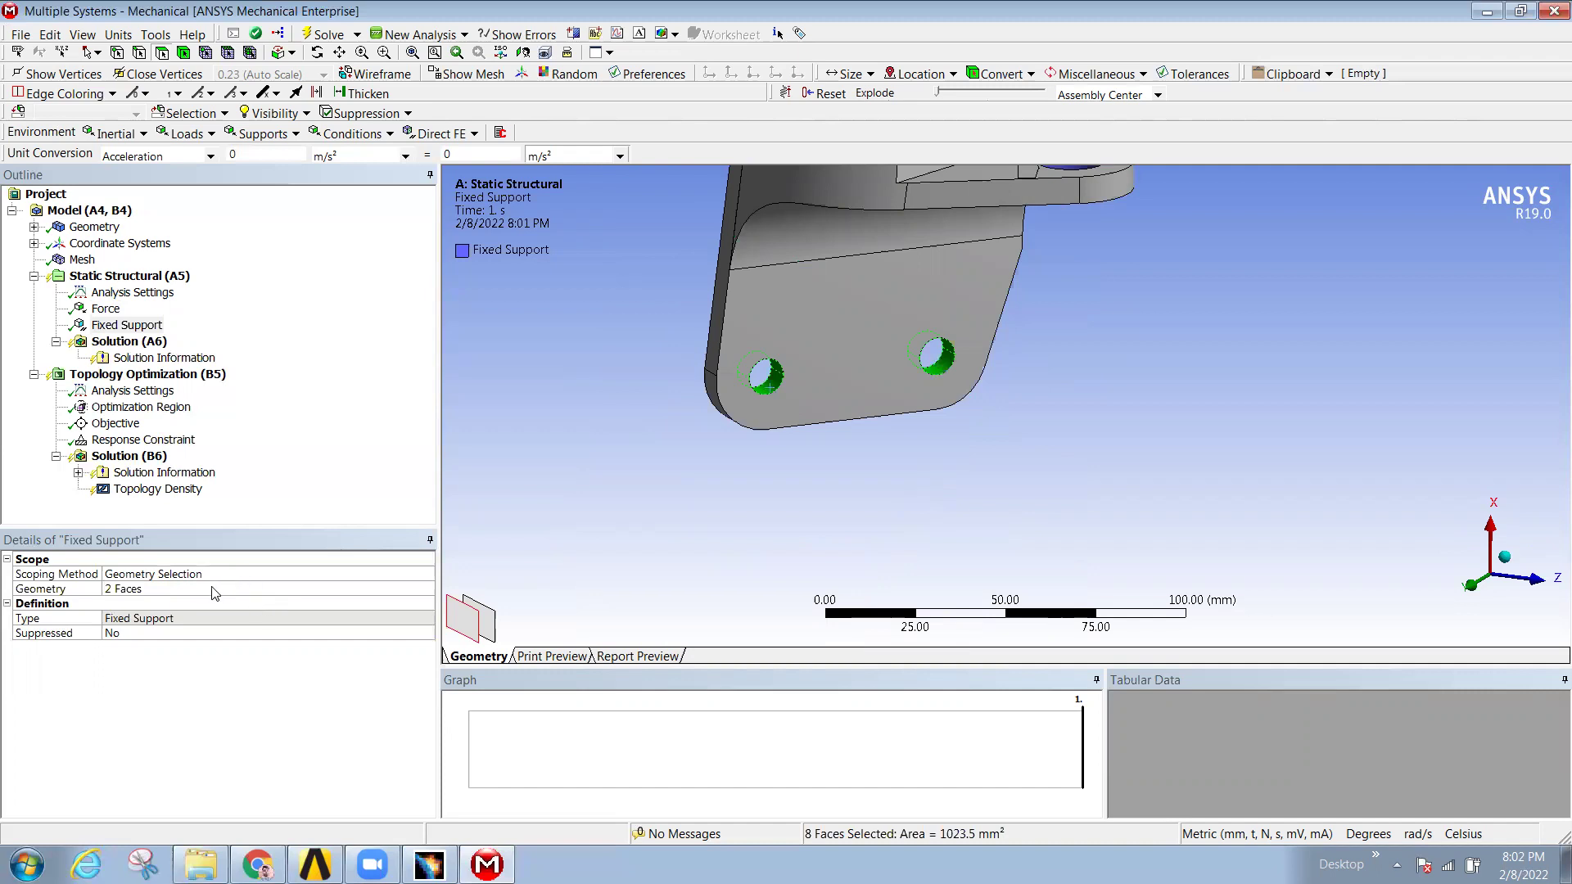
click(147, 590)
click(131, 589)
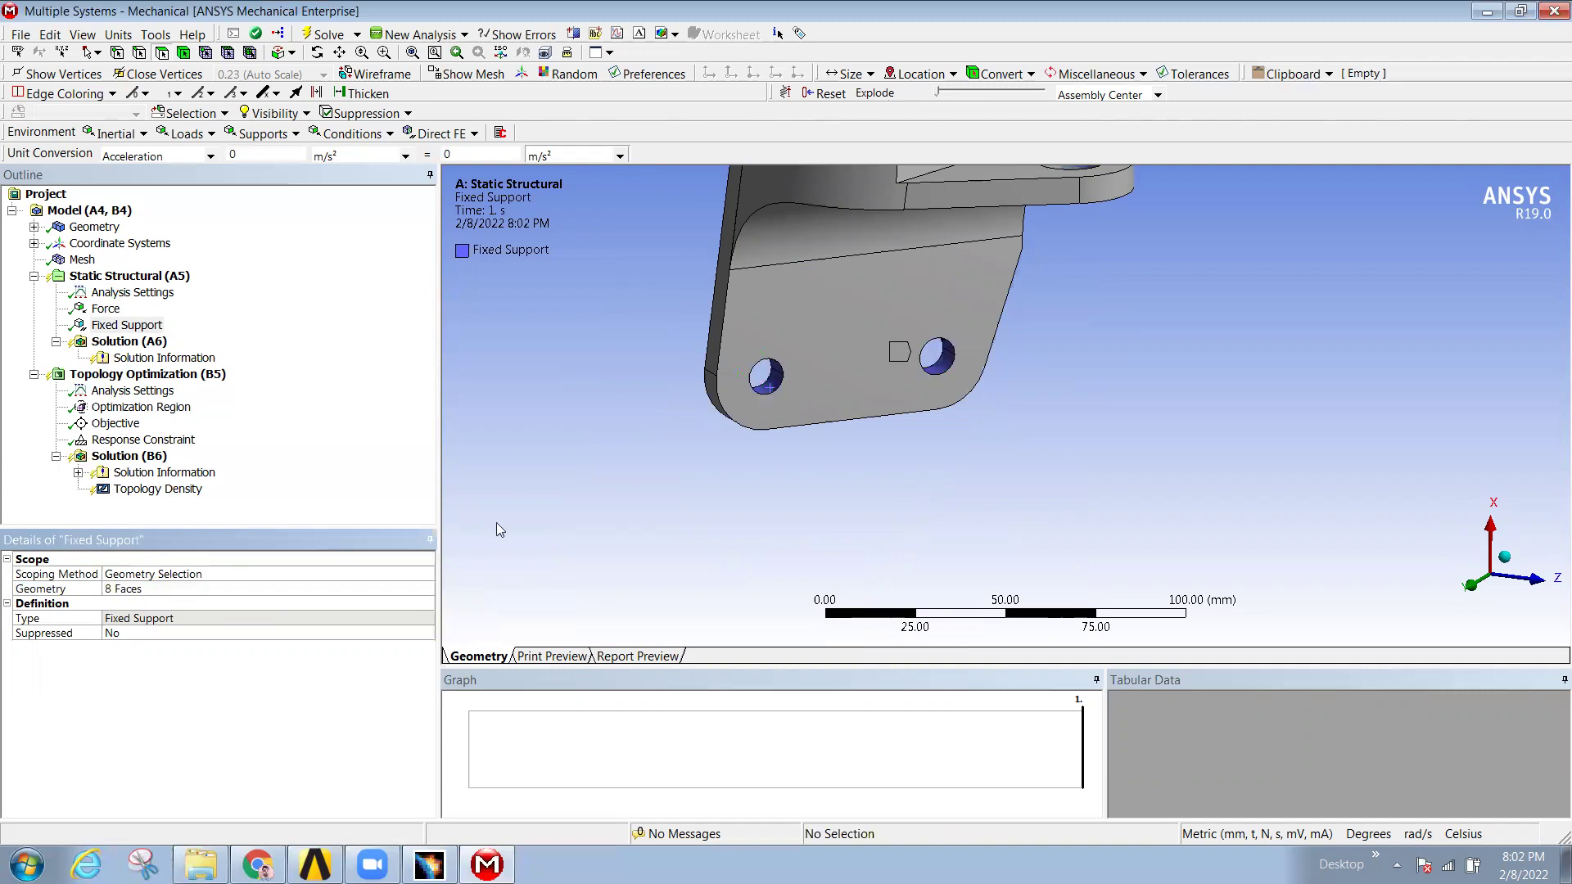
middle_drag(732, 480, 843, 463)
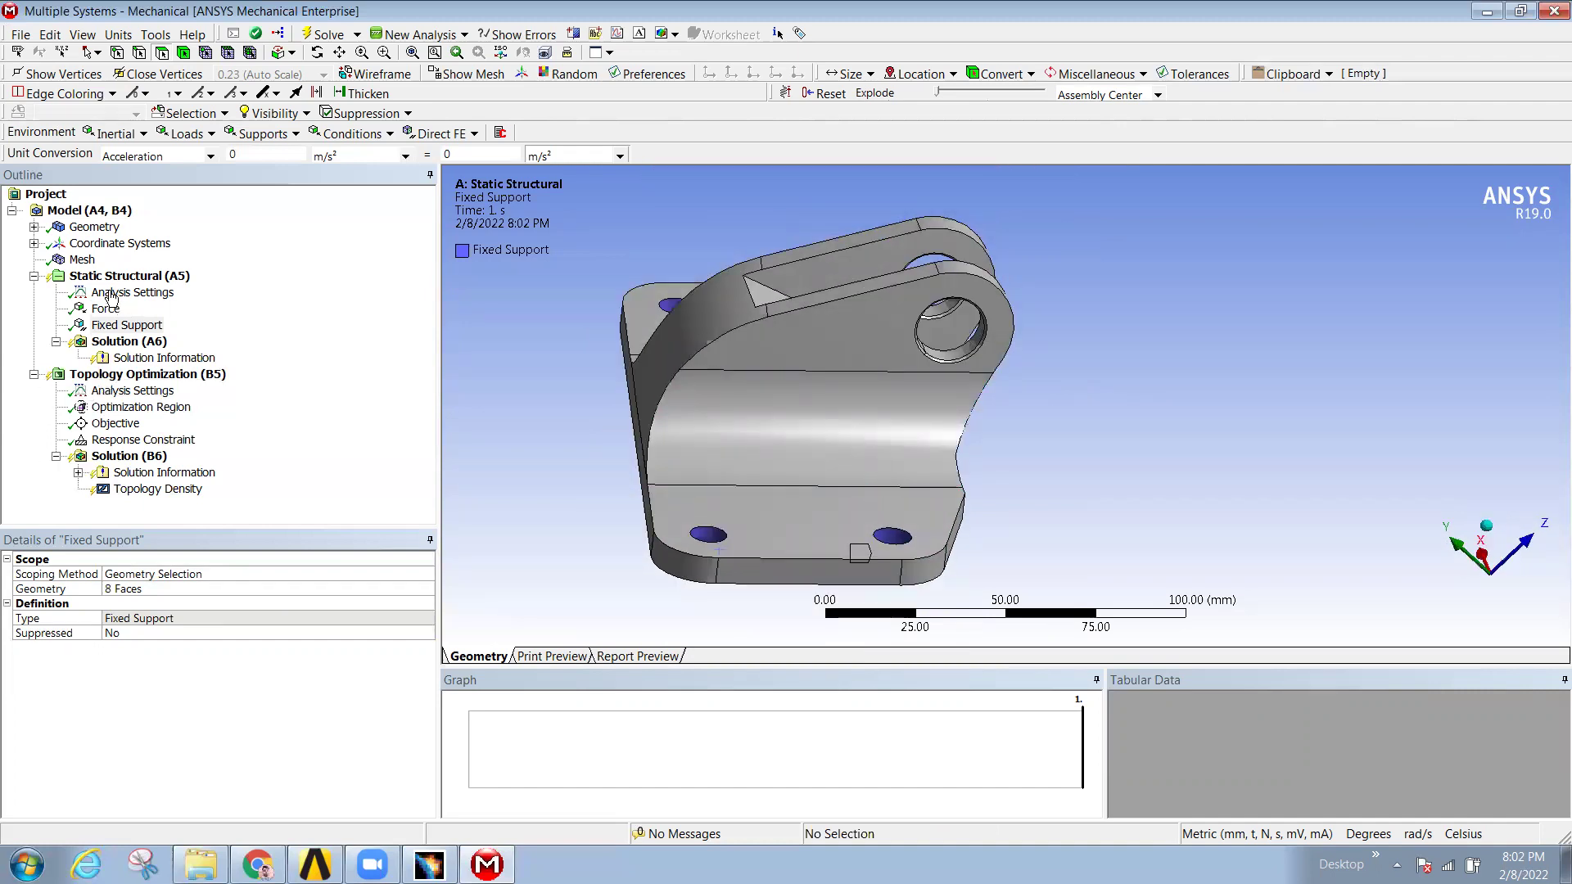
- Add Total Deformation and Equivalent (von-Mises) Stress results to the Static Structural solution
right_click(131, 342)
mouse_move(197, 354)
mouse_move(376, 360)
click(541, 355)
right_click(131, 342)
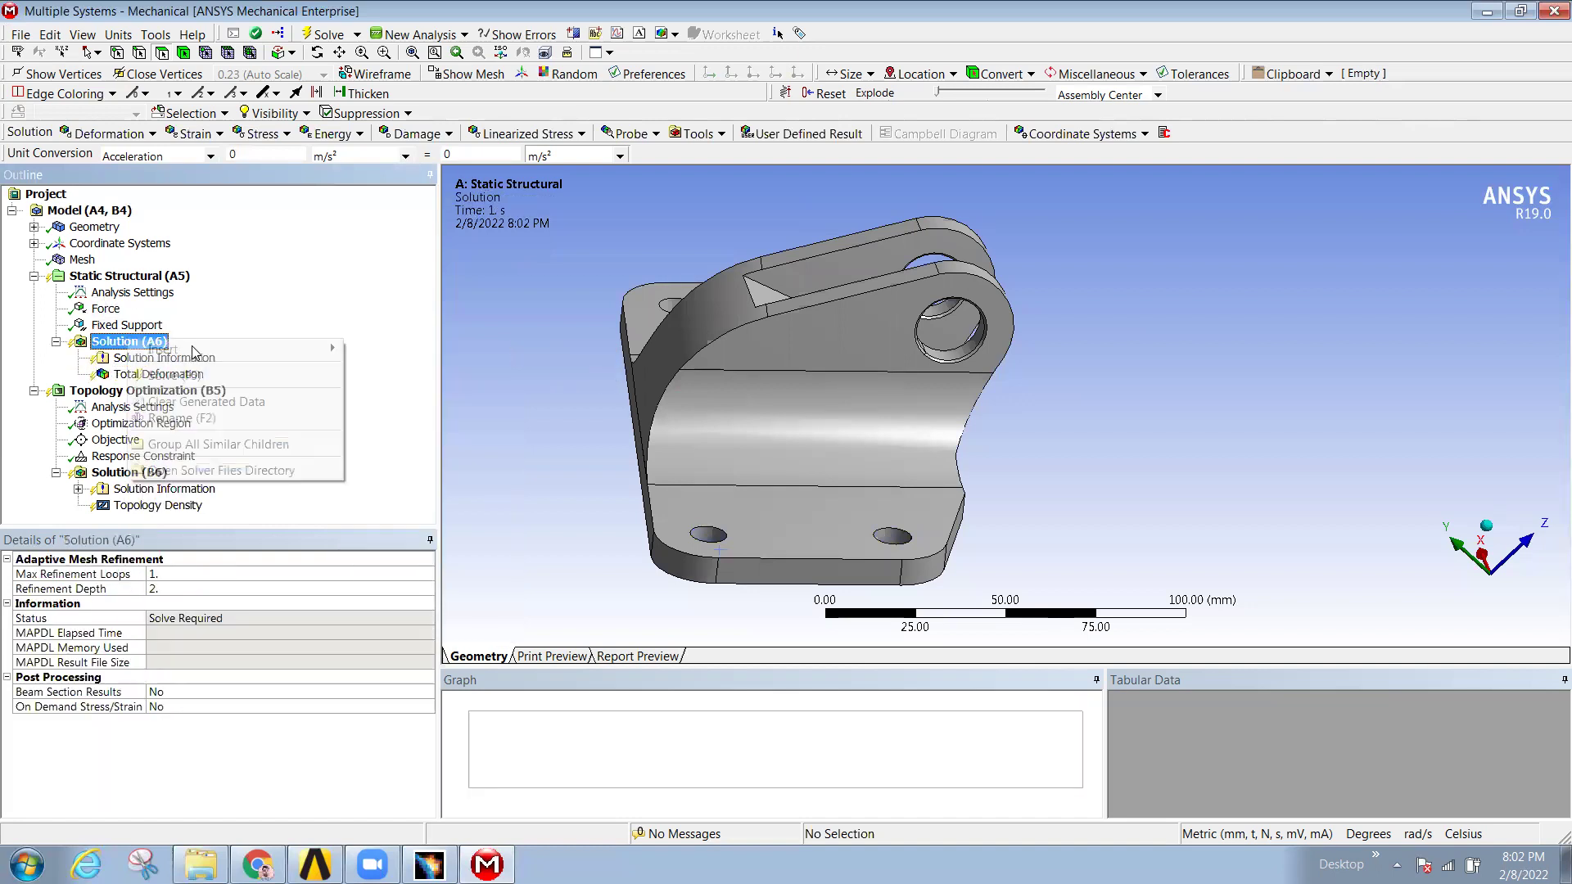
mouse_move(193, 352)
mouse_move(556, 384)
click(606, 381)
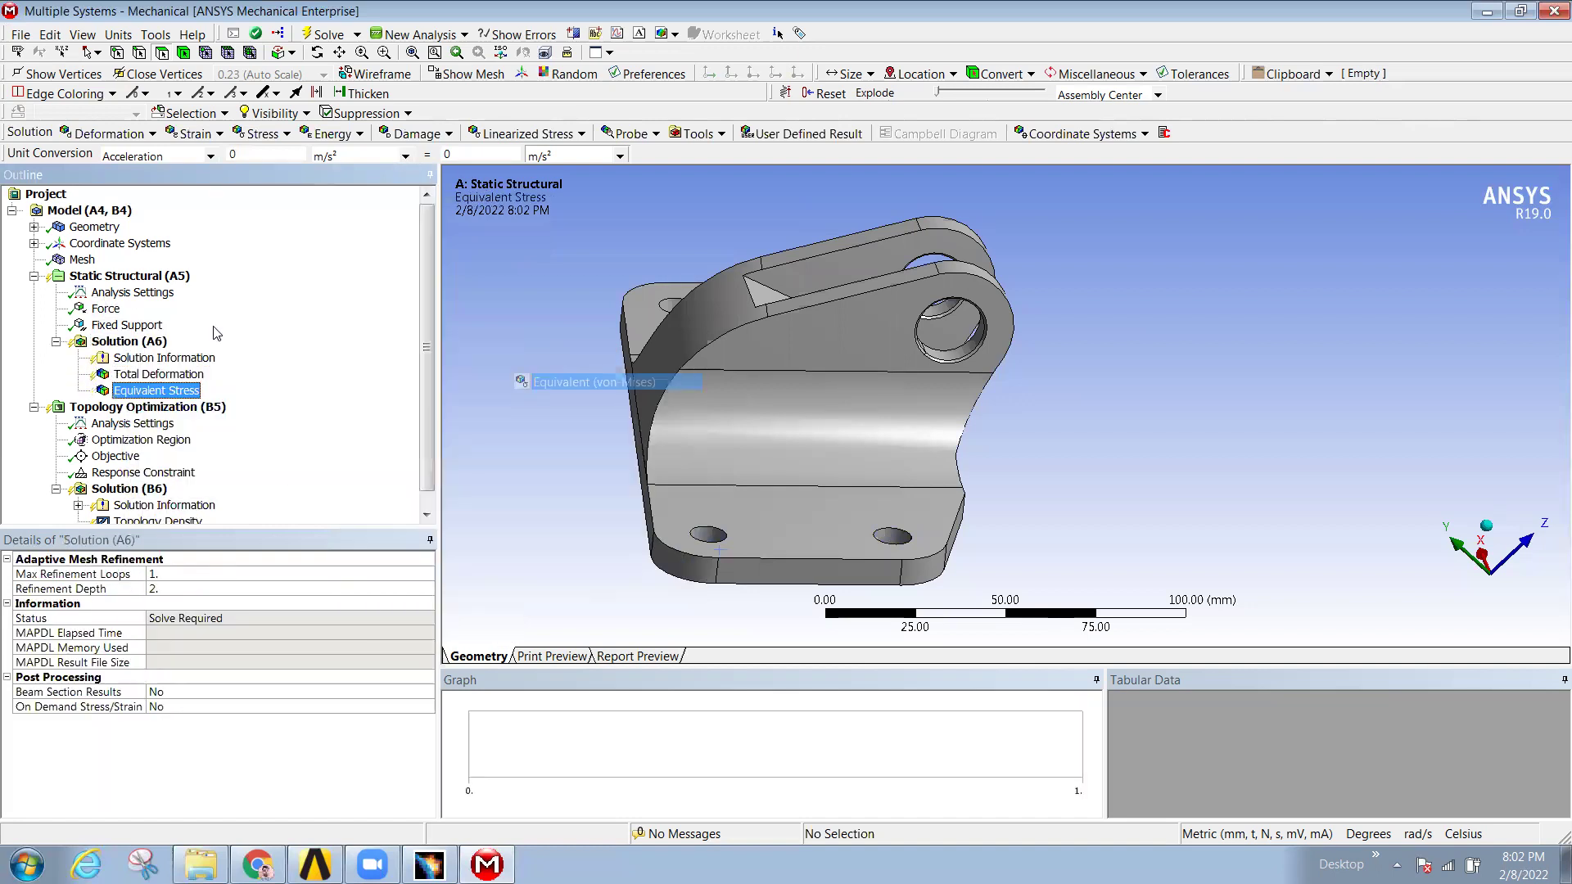
- Solve the Static Structural analysis and view the total deformation and equivalent stress results
right_click(136, 342)
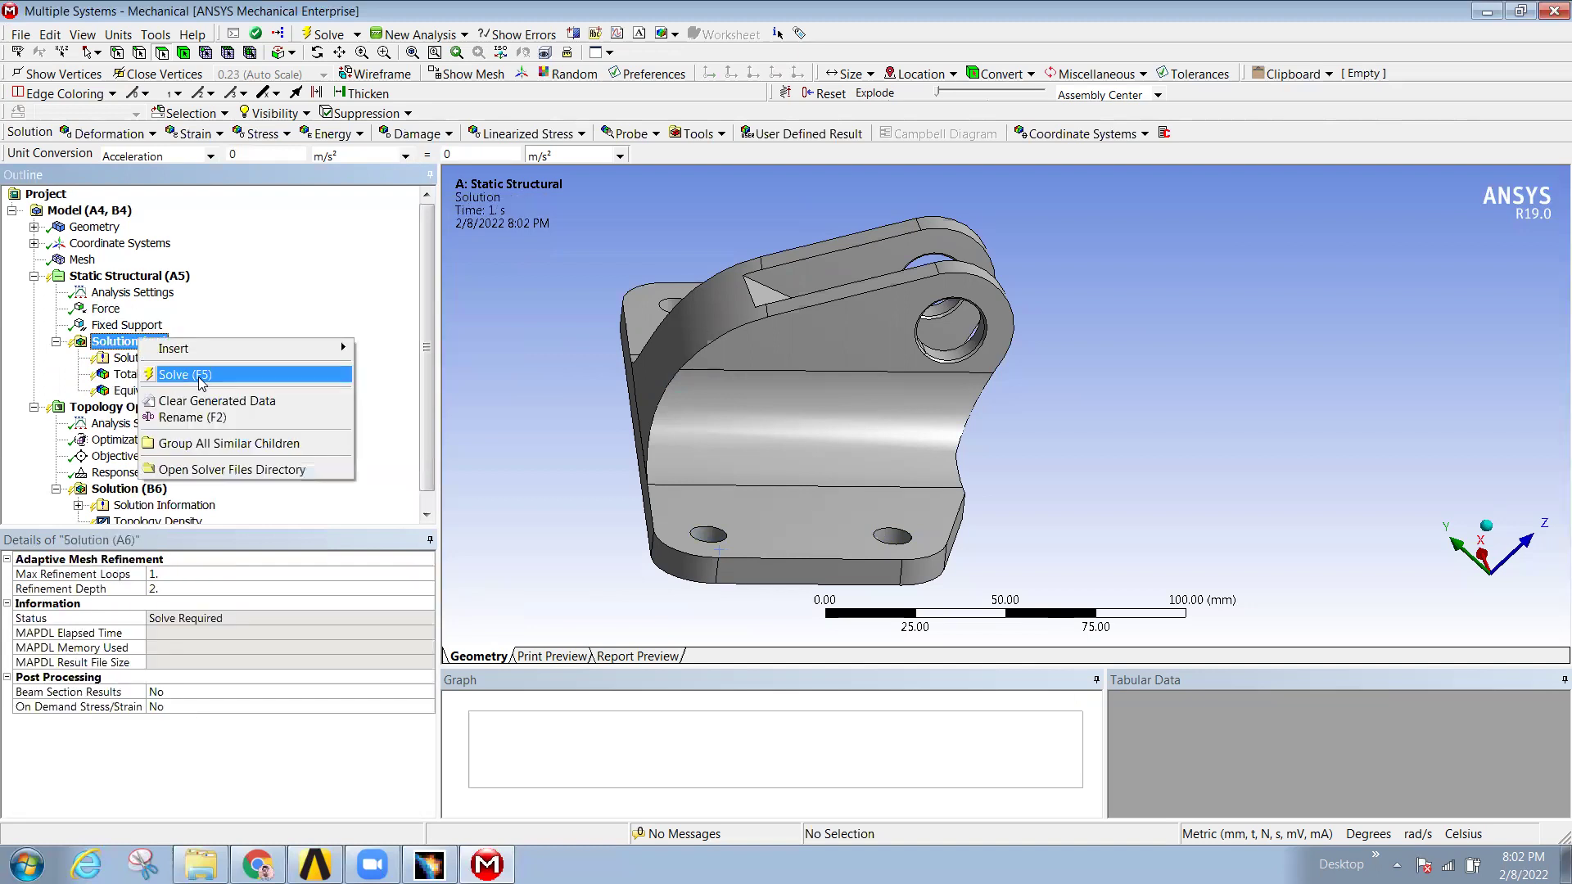
click(201, 375)
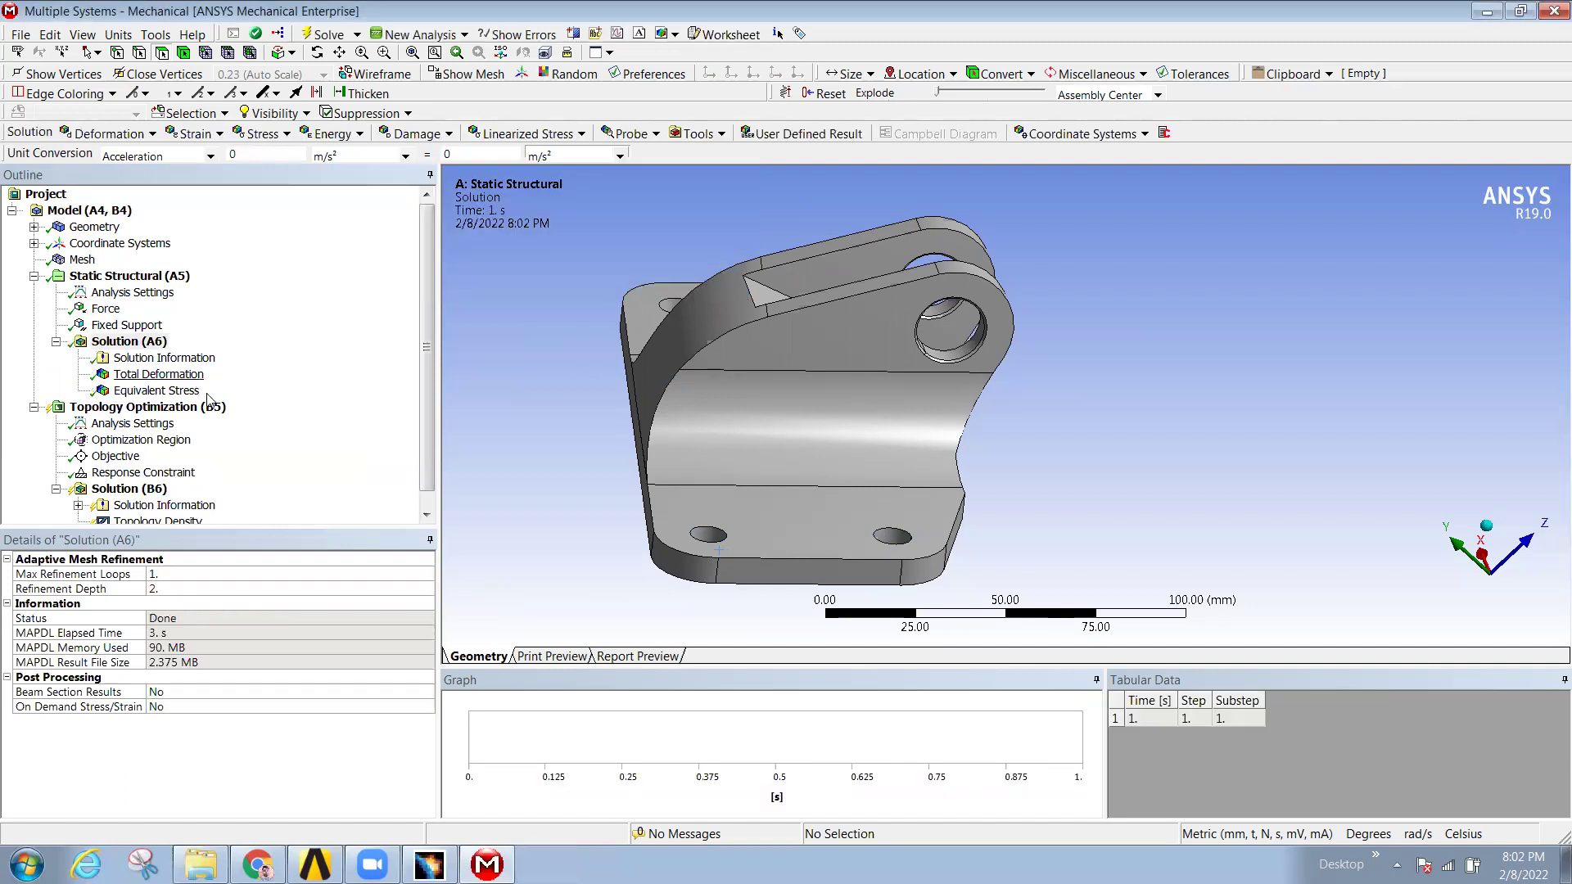
click(158, 374)
middle_drag(794, 448, 708, 405)
click(160, 390)
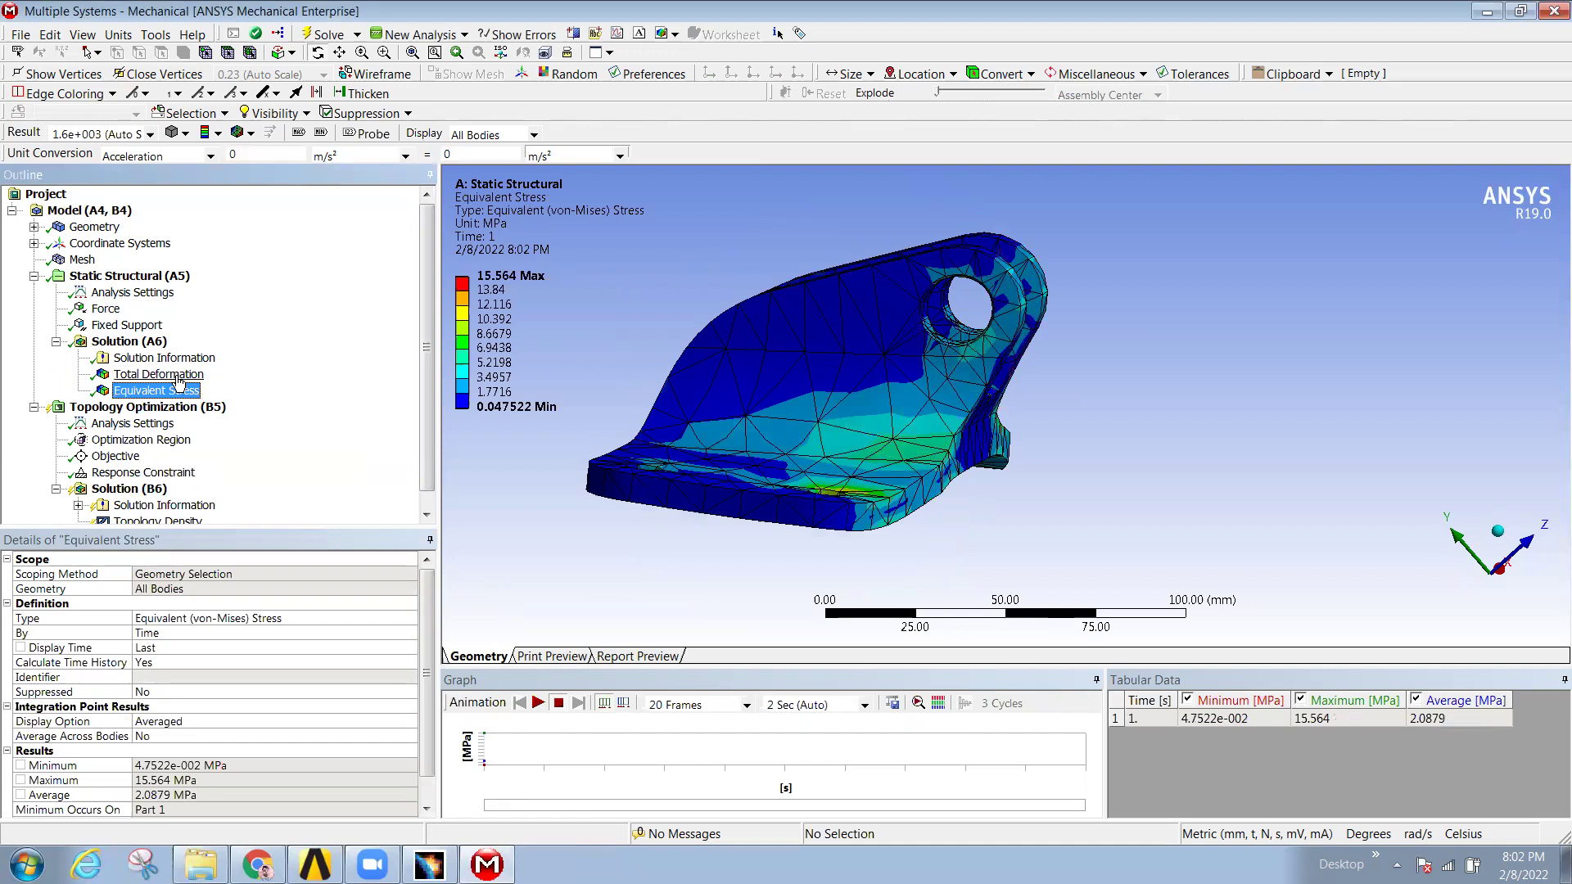
click(179, 375)
- Set the Z component of the force on the lug holes to 10000 N
click(107, 310)
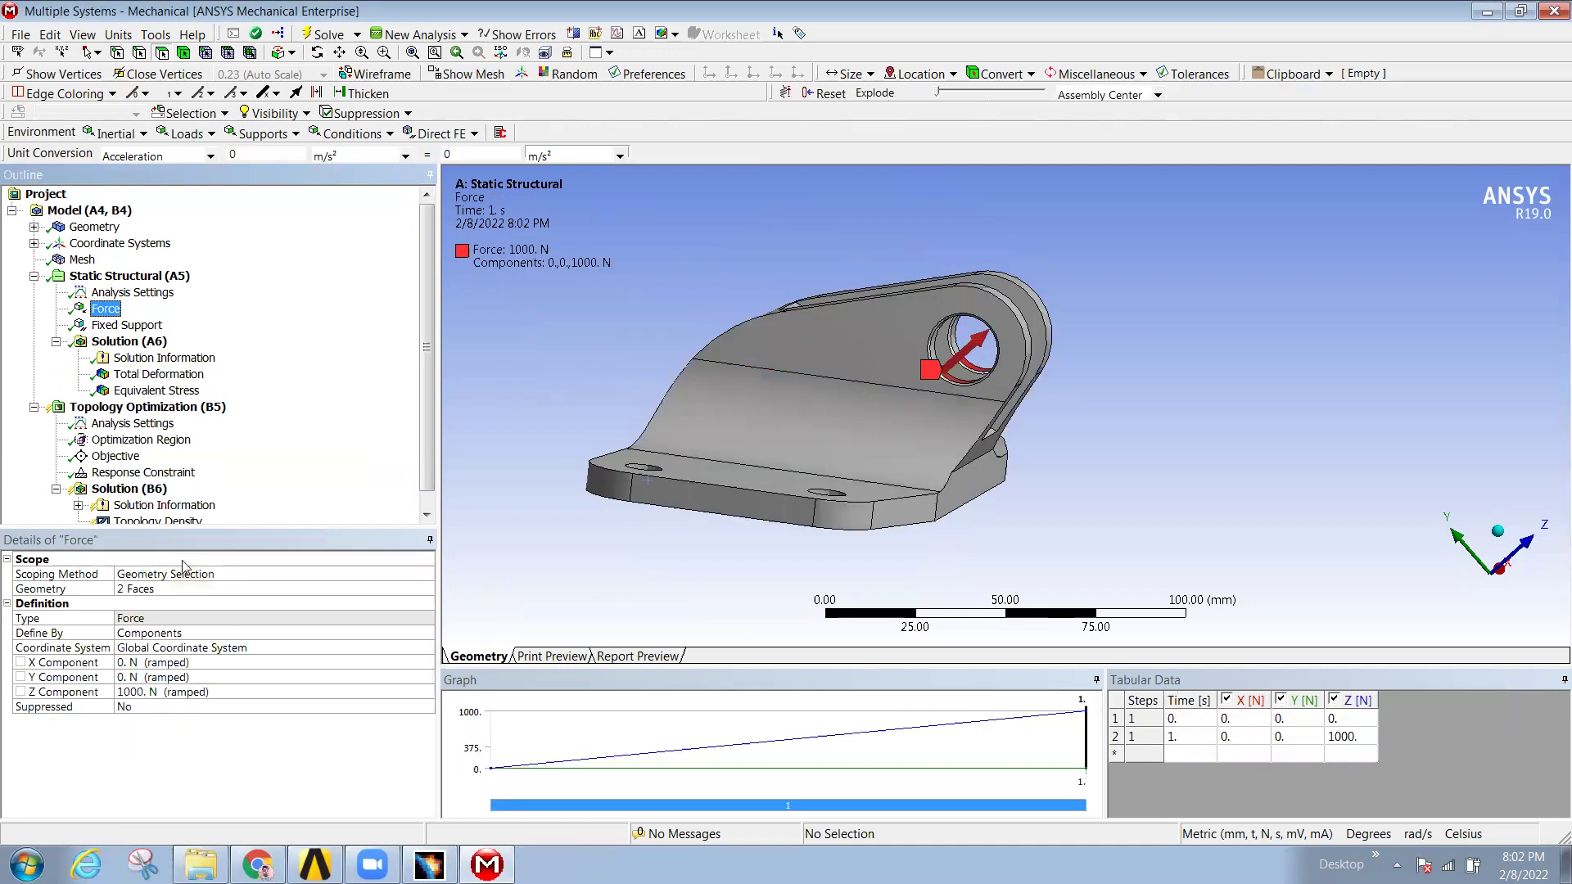
click(145, 697)
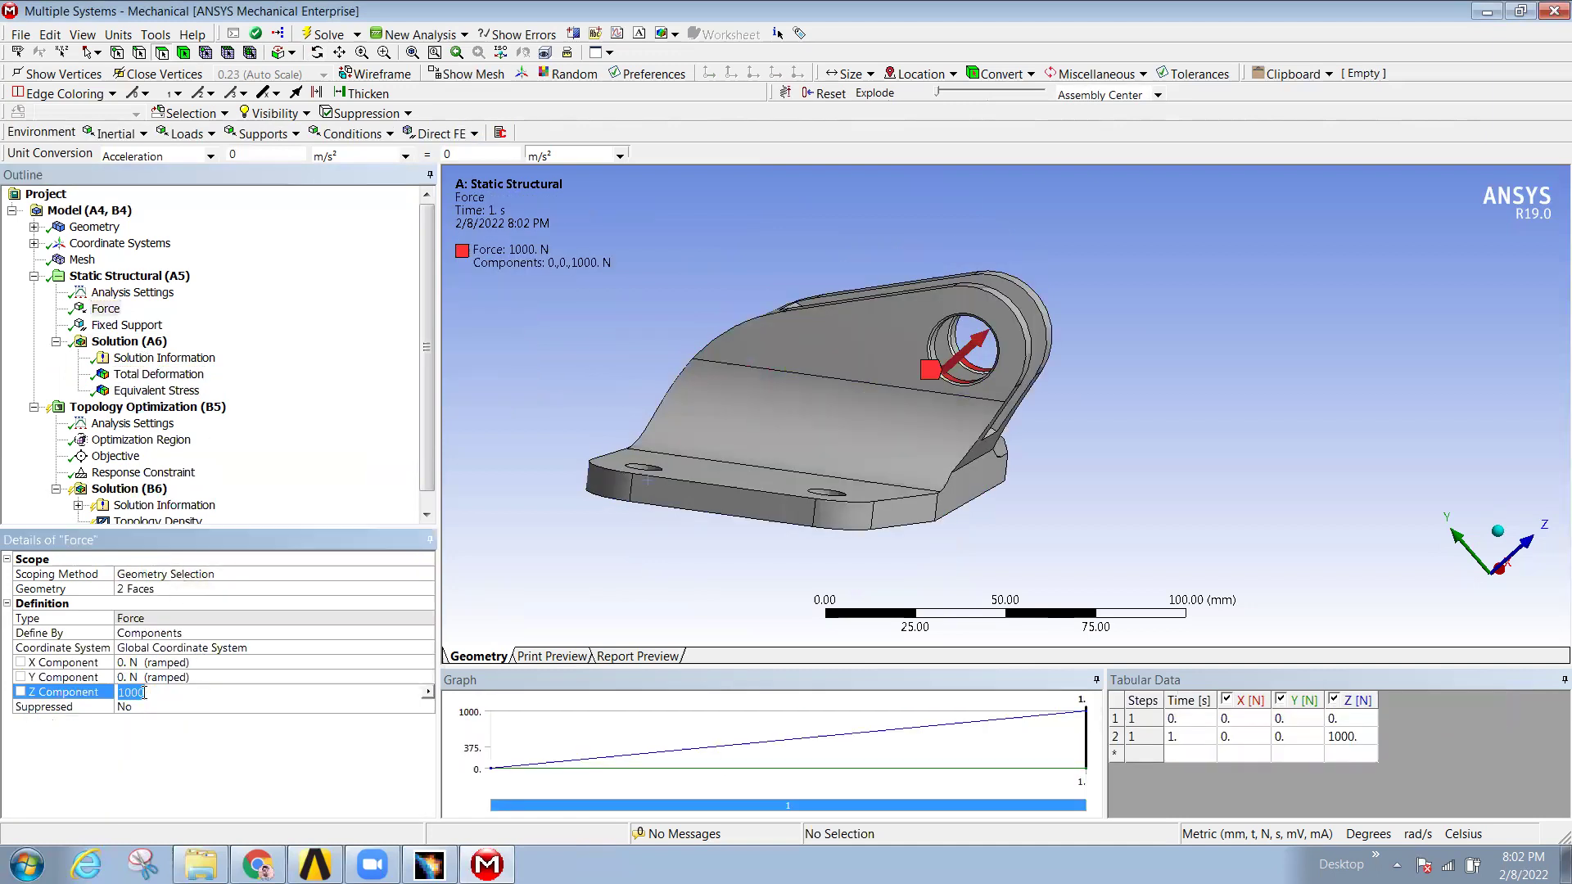
text(0)
key(Return)
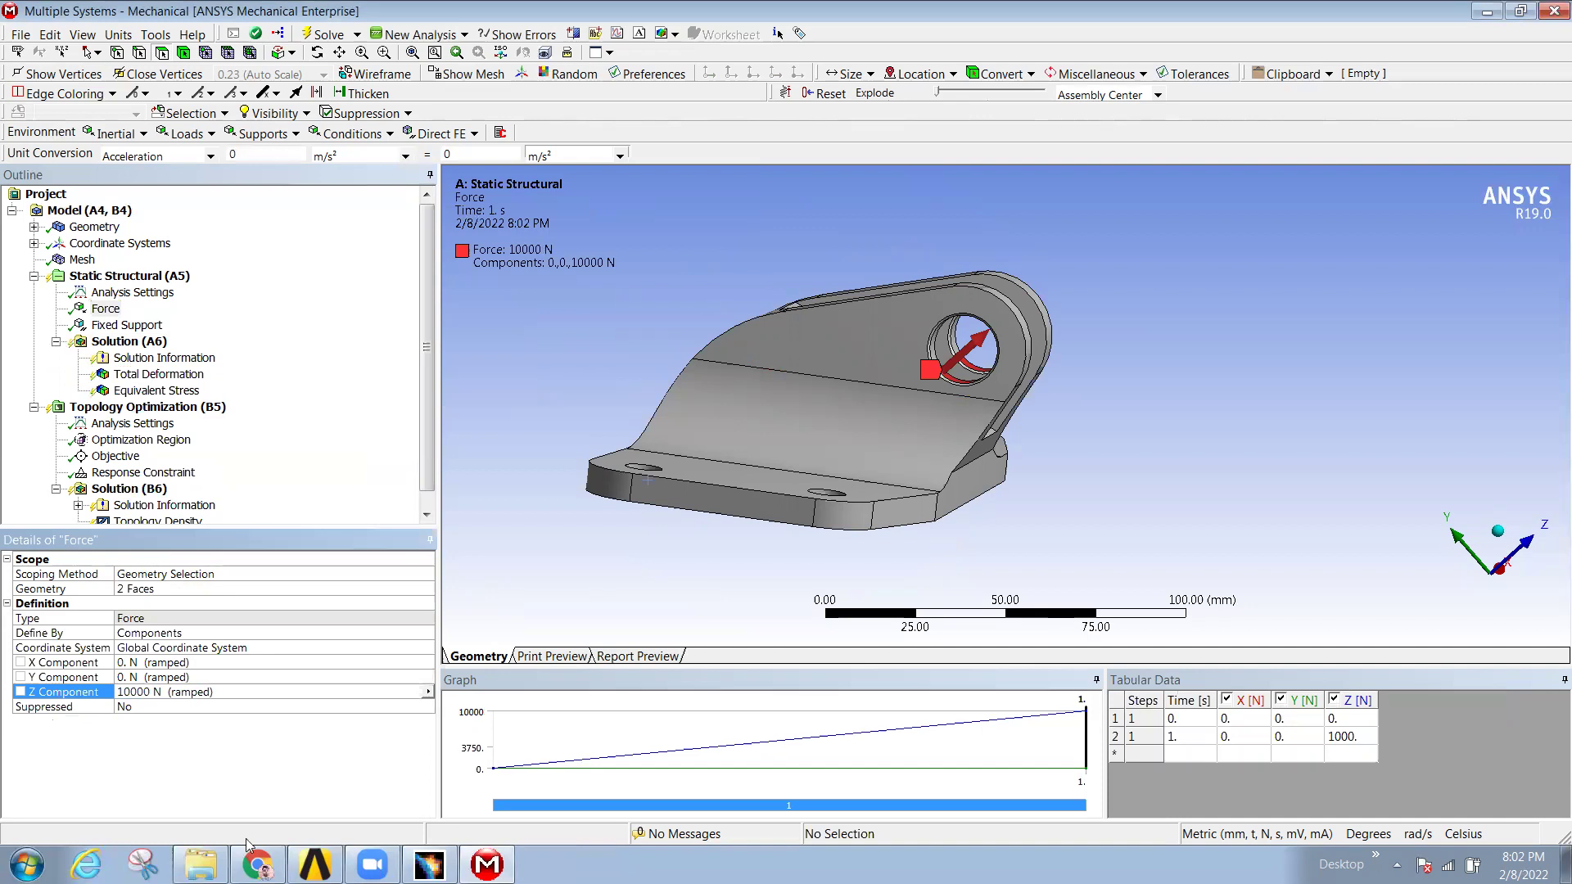
- Re-solve the Static Structural analysis with the changed force and review its deformation and stress plots
right_click(129, 342)
click(216, 380)
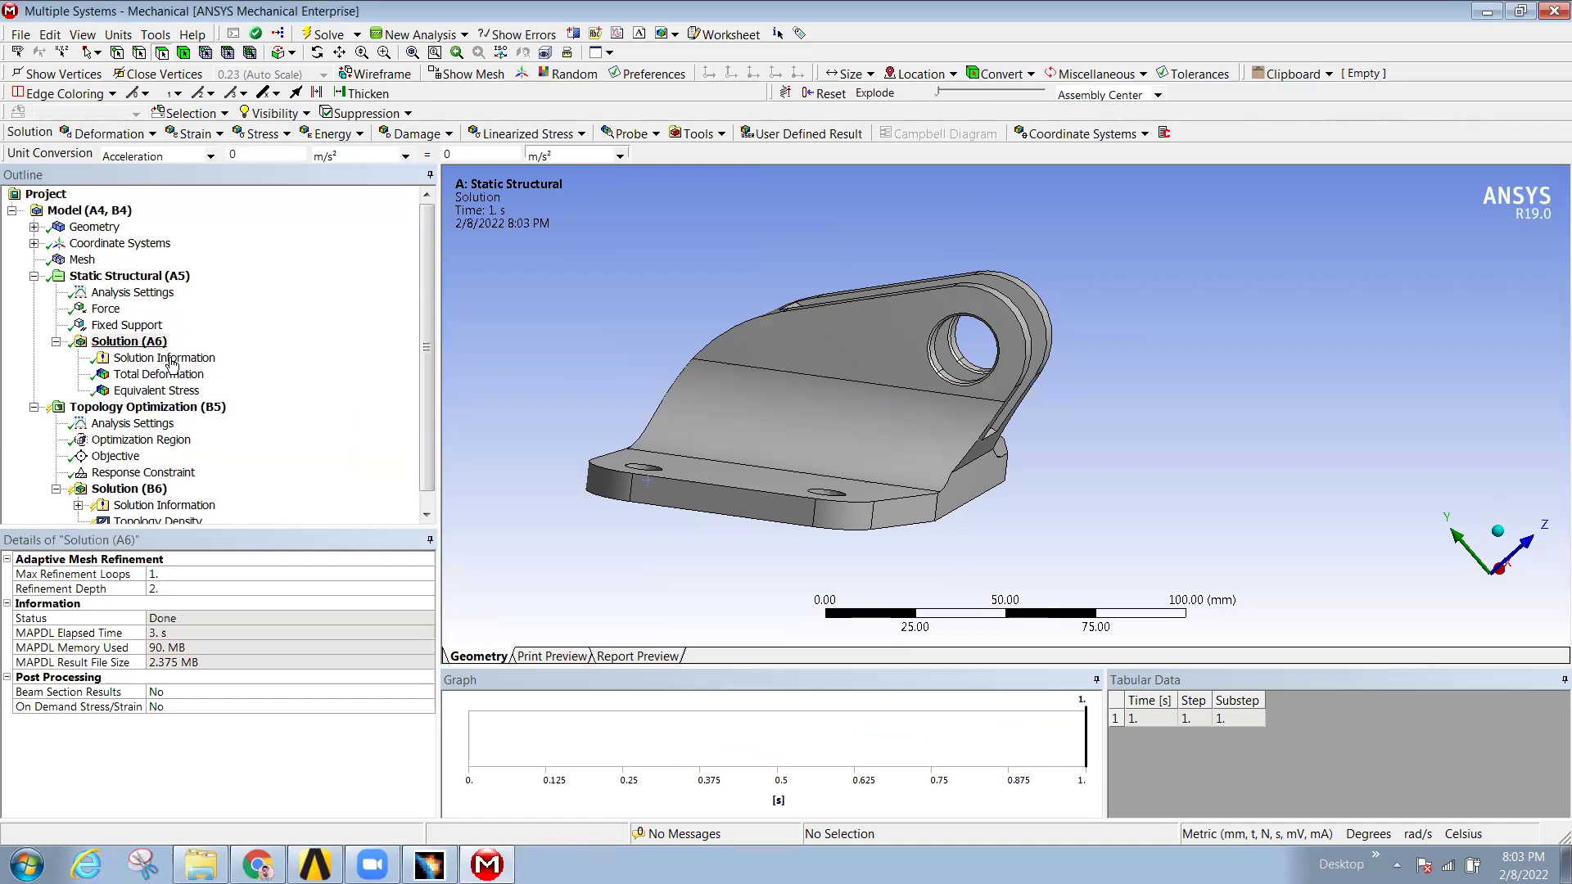
click(178, 378)
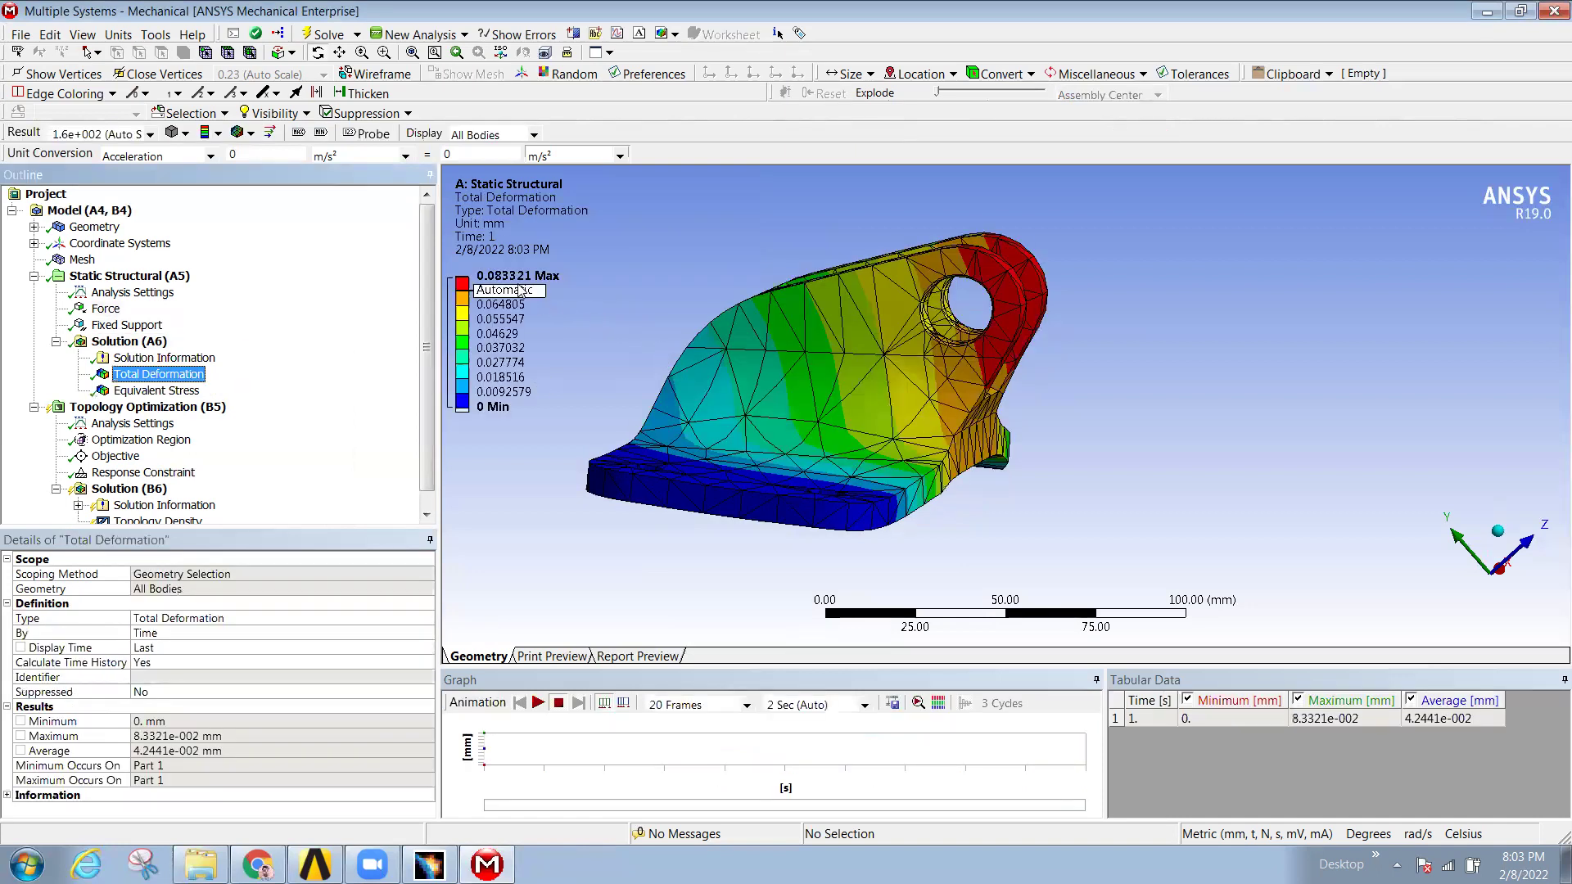
click(156, 391)
middle_drag(598, 369, 558, 364)
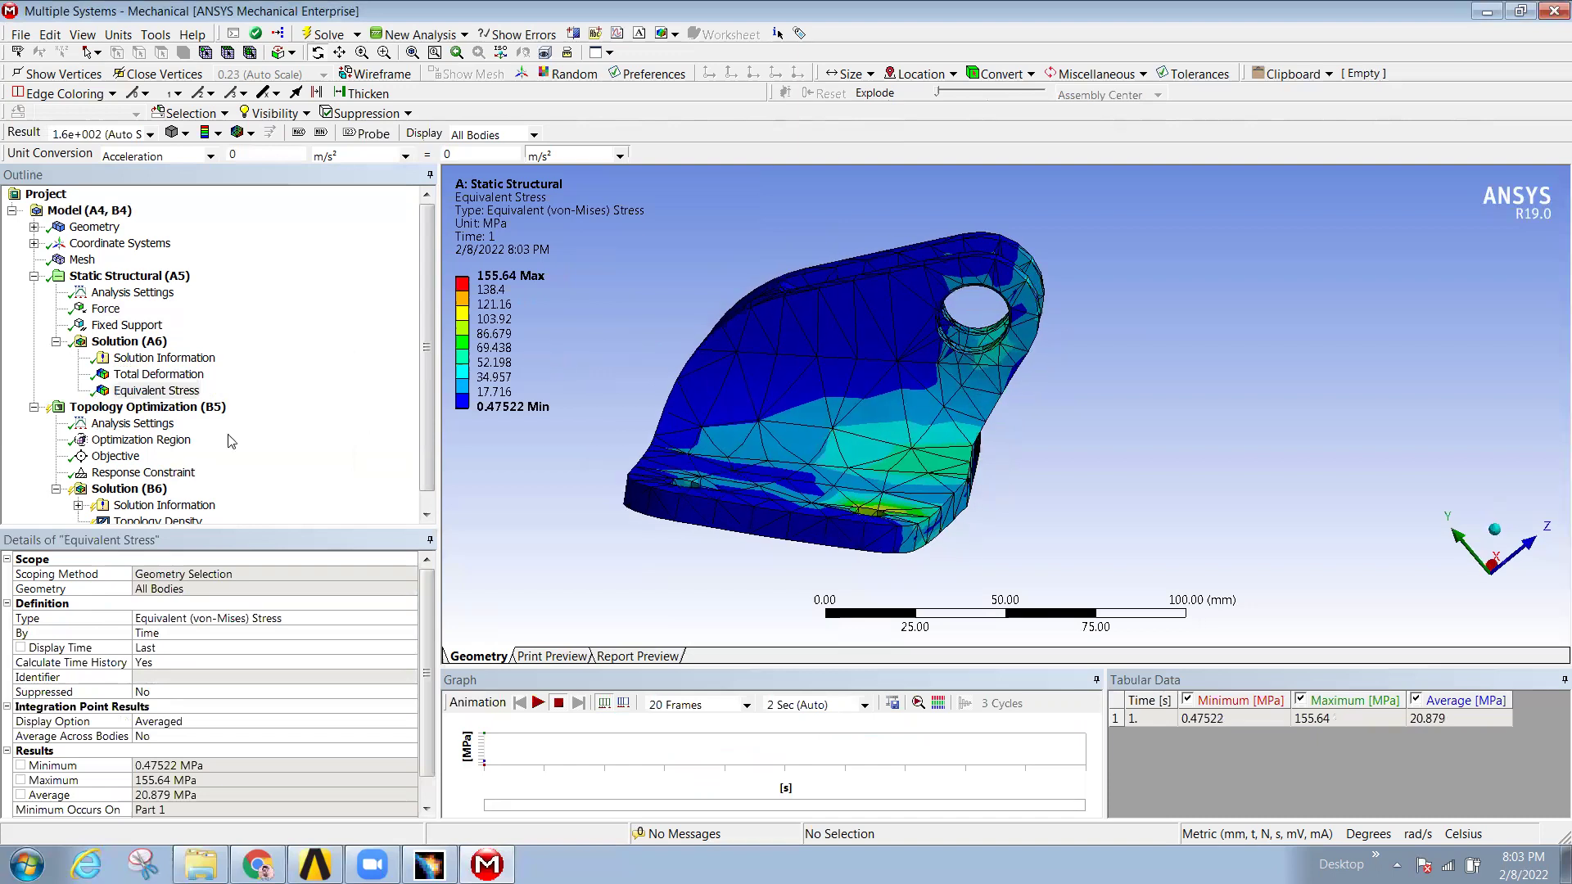
- Check the Topology Optimization analysis settings and optimization region, and expand the output controls of the settings
click(179, 409)
click(144, 424)
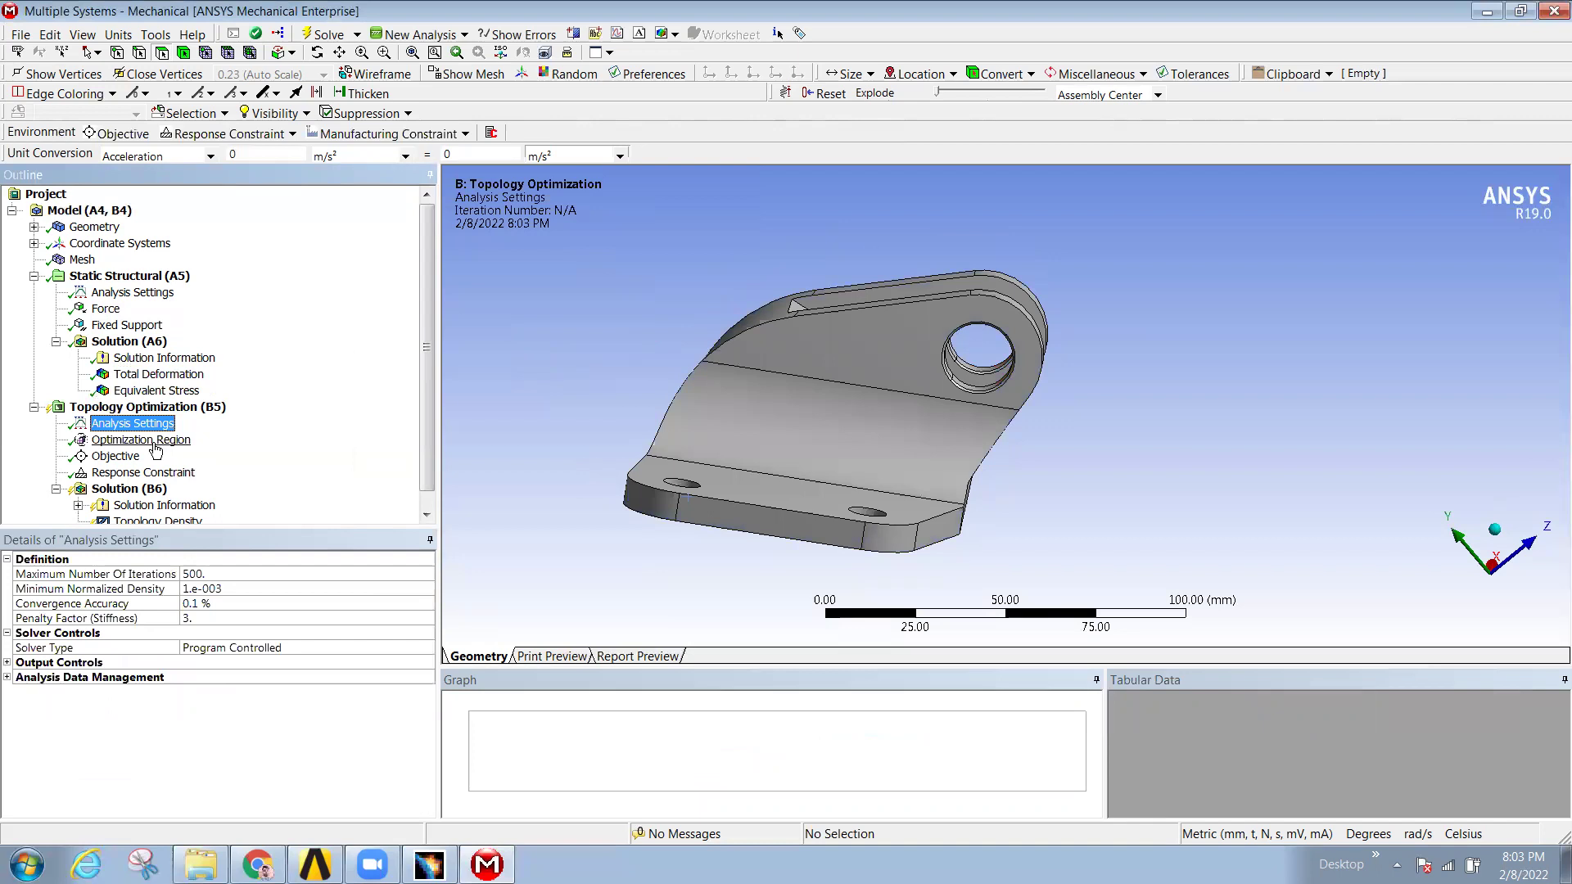
click(153, 444)
click(133, 423)
click(10, 668)
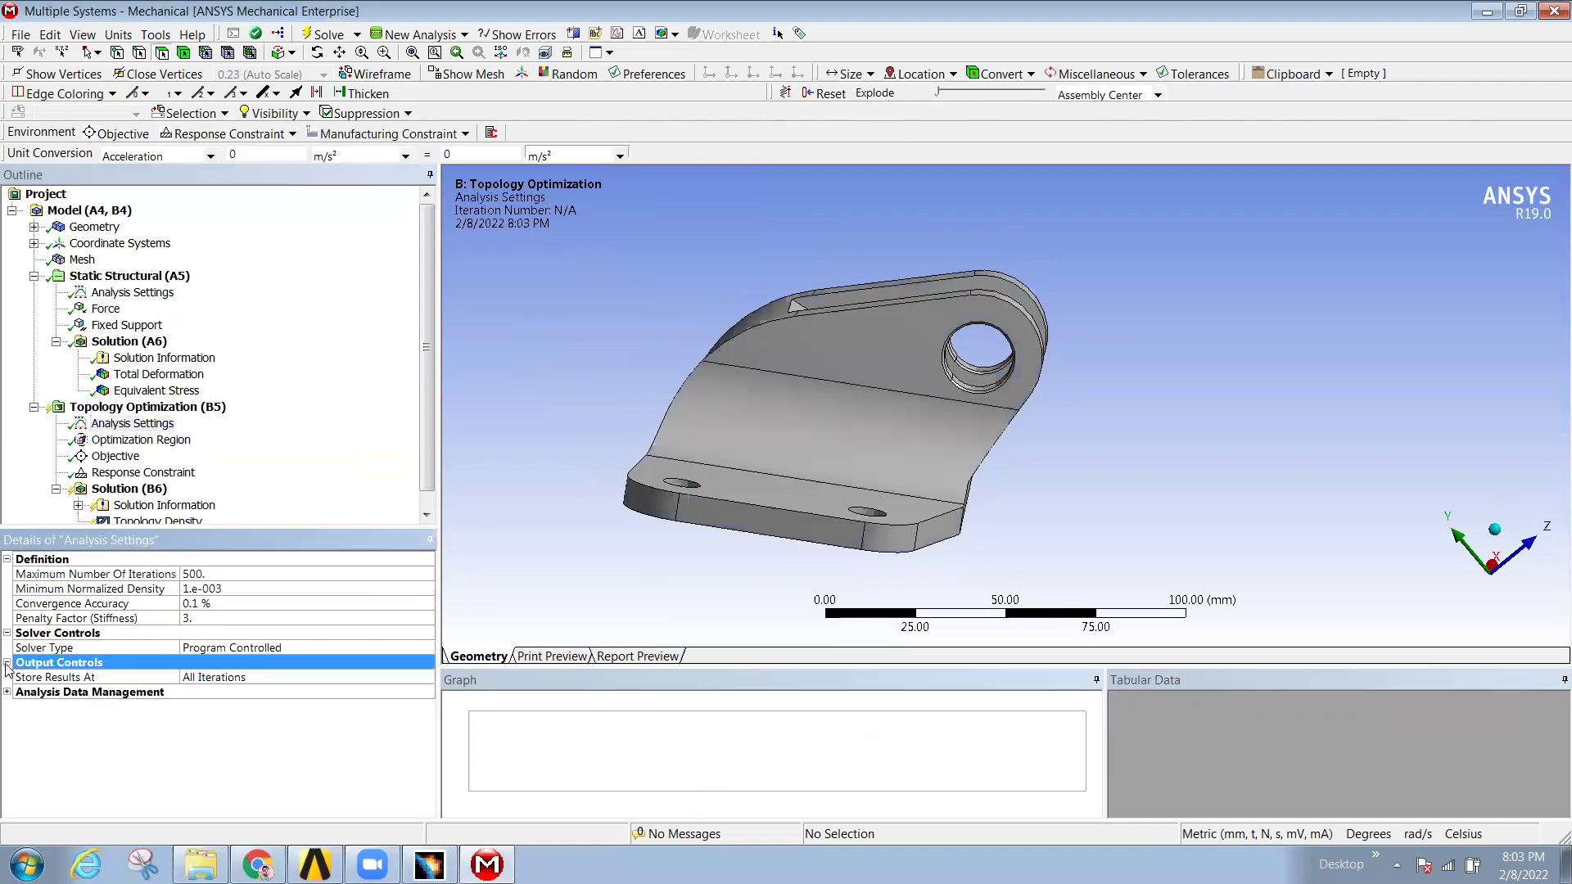
- Review the optimization region, objective and response constraint of the Topology Optimization
click(141, 441)
middle_drag(832, 499, 807, 385)
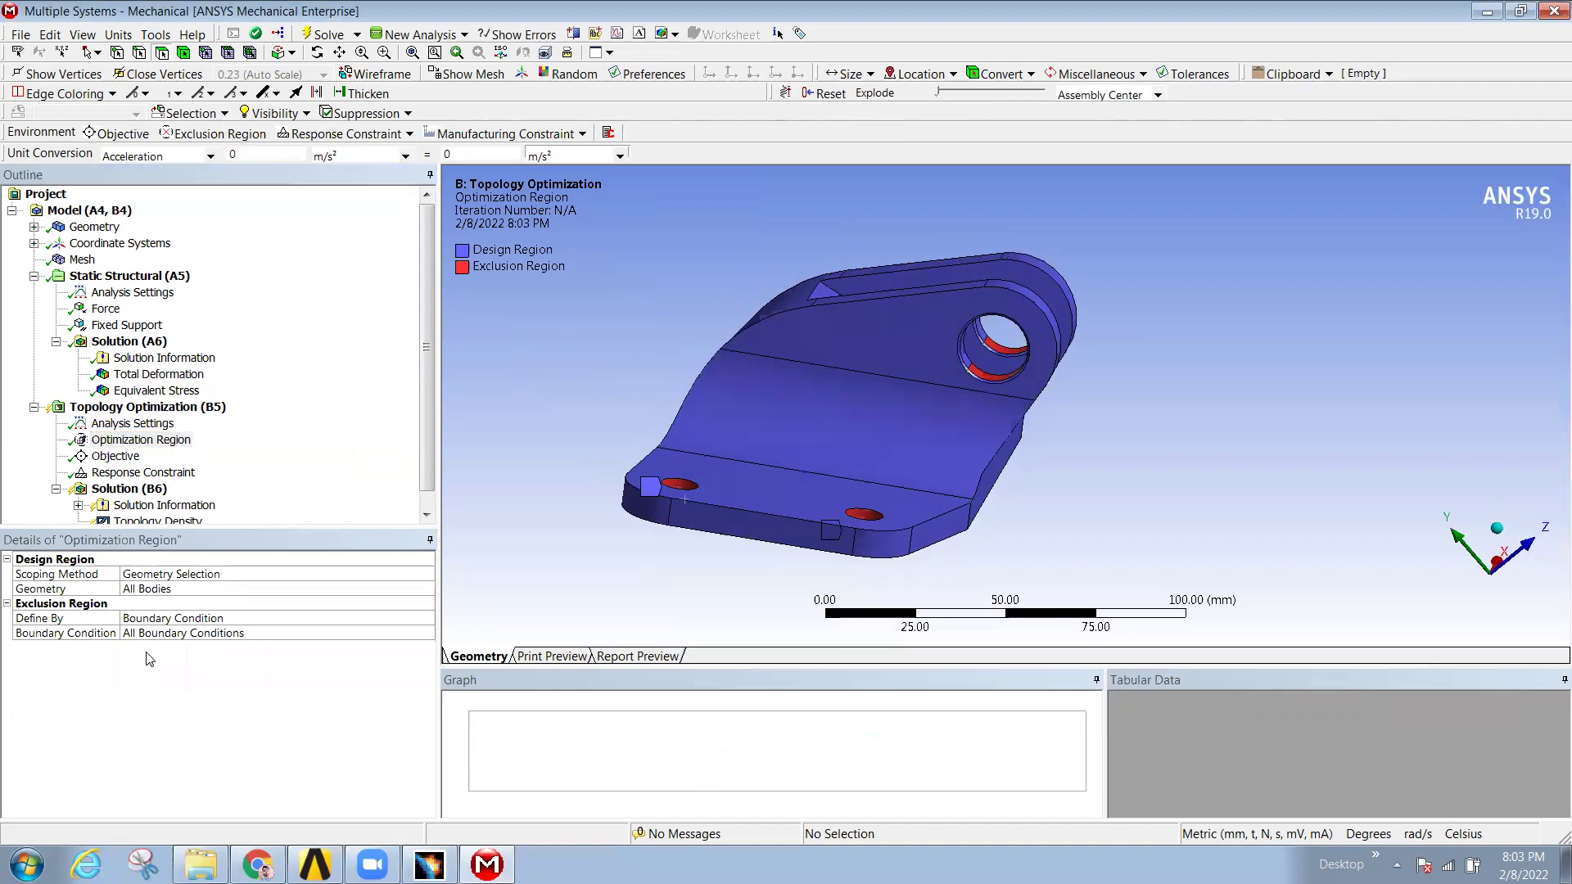
click(116, 456)
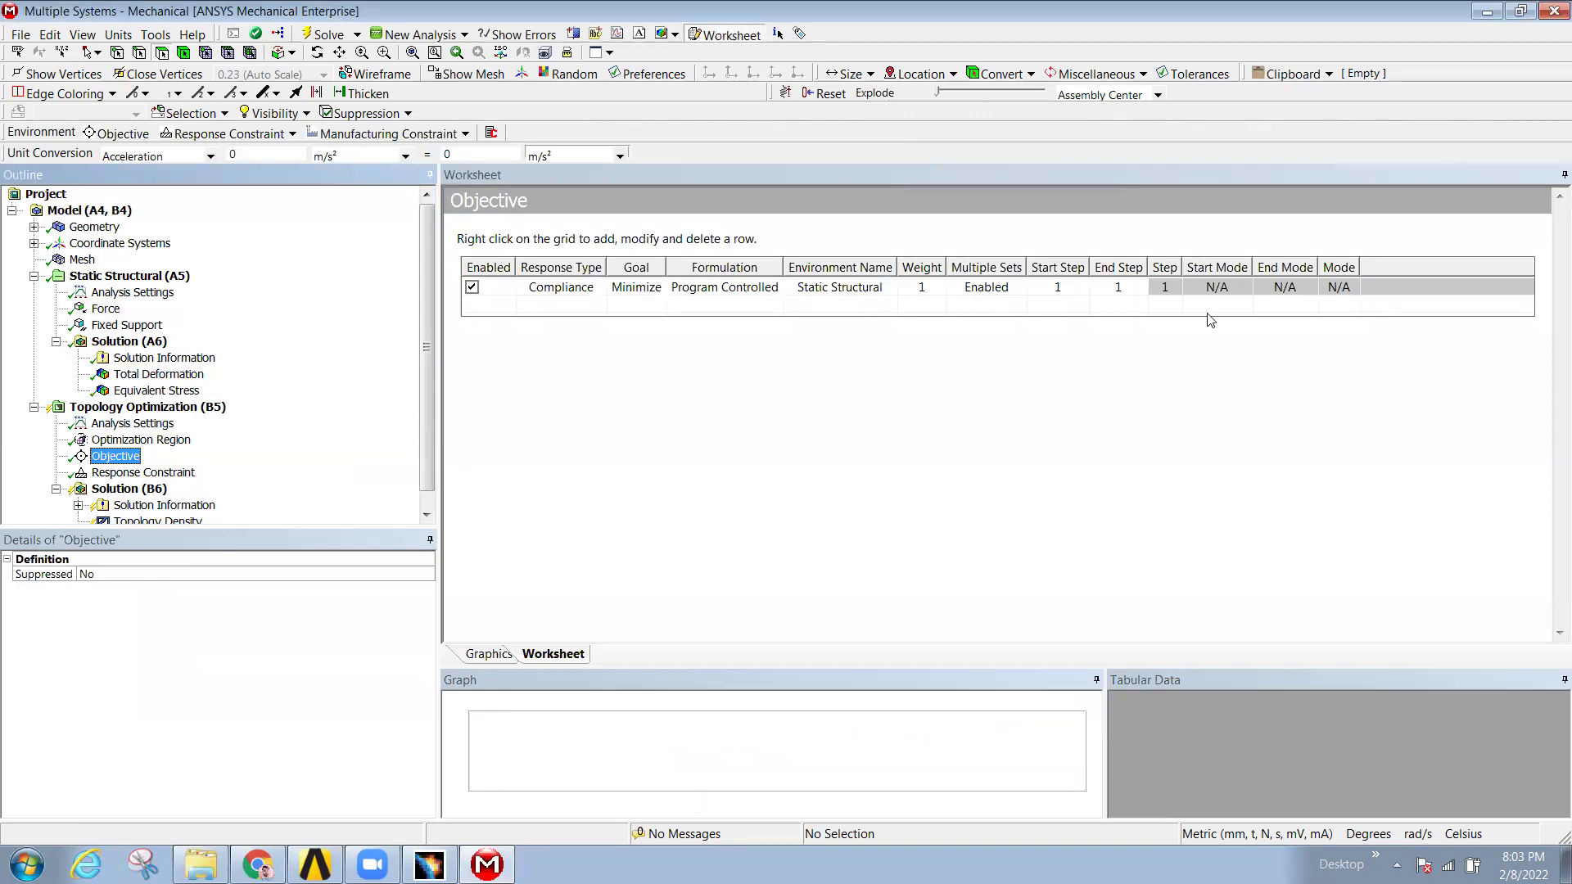
click(140, 472)
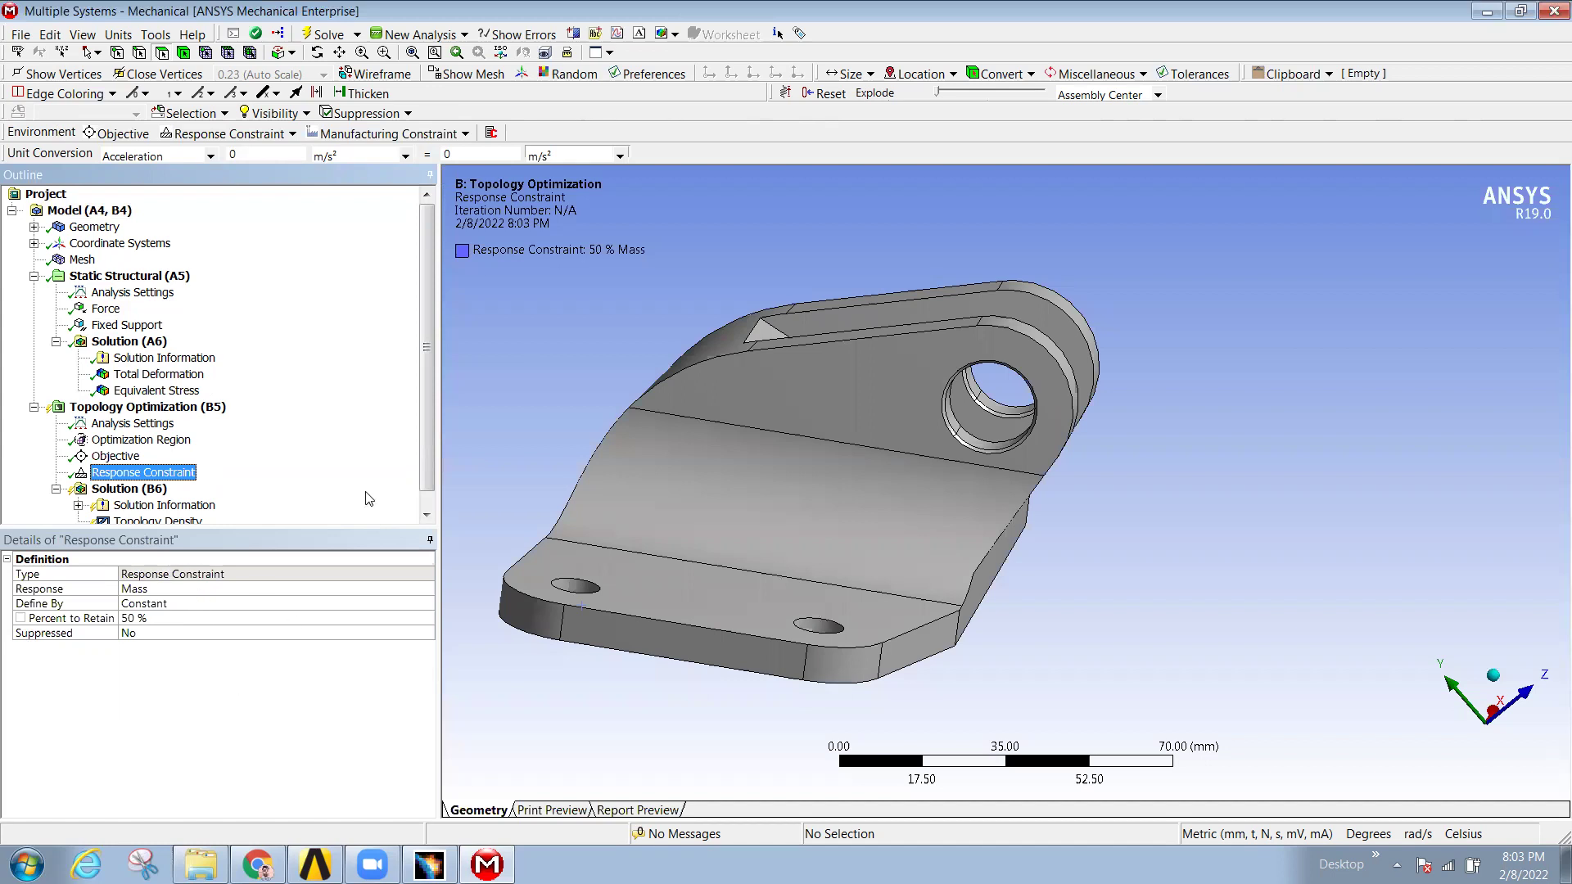
- Try to solve the Topology Optimization and open its topology density result
click(129, 490)
right_click(129, 491)
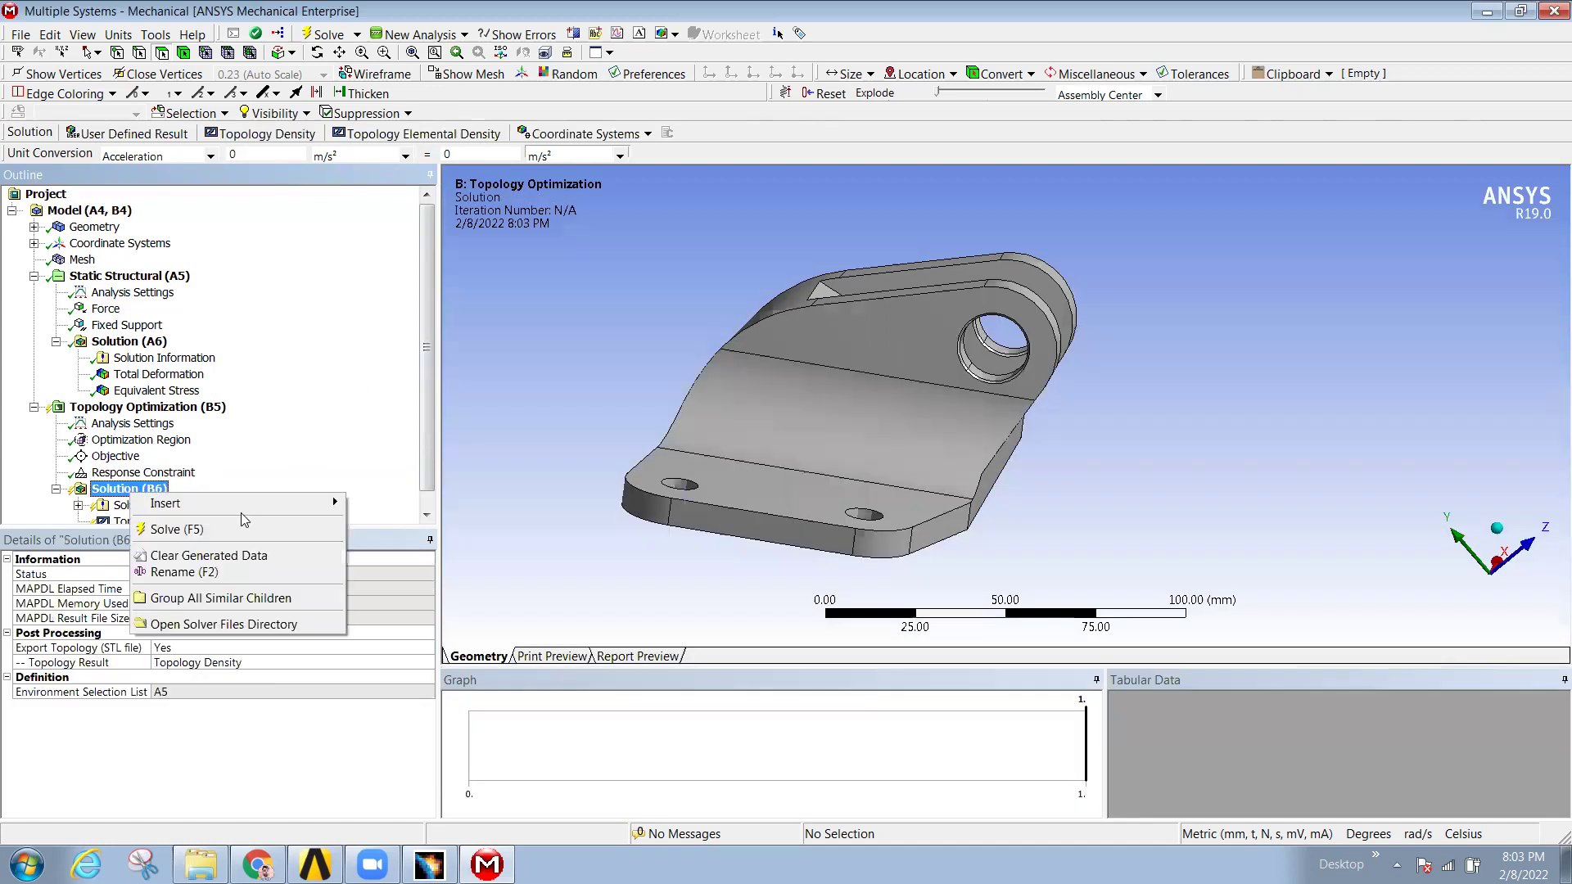
click(209, 525)
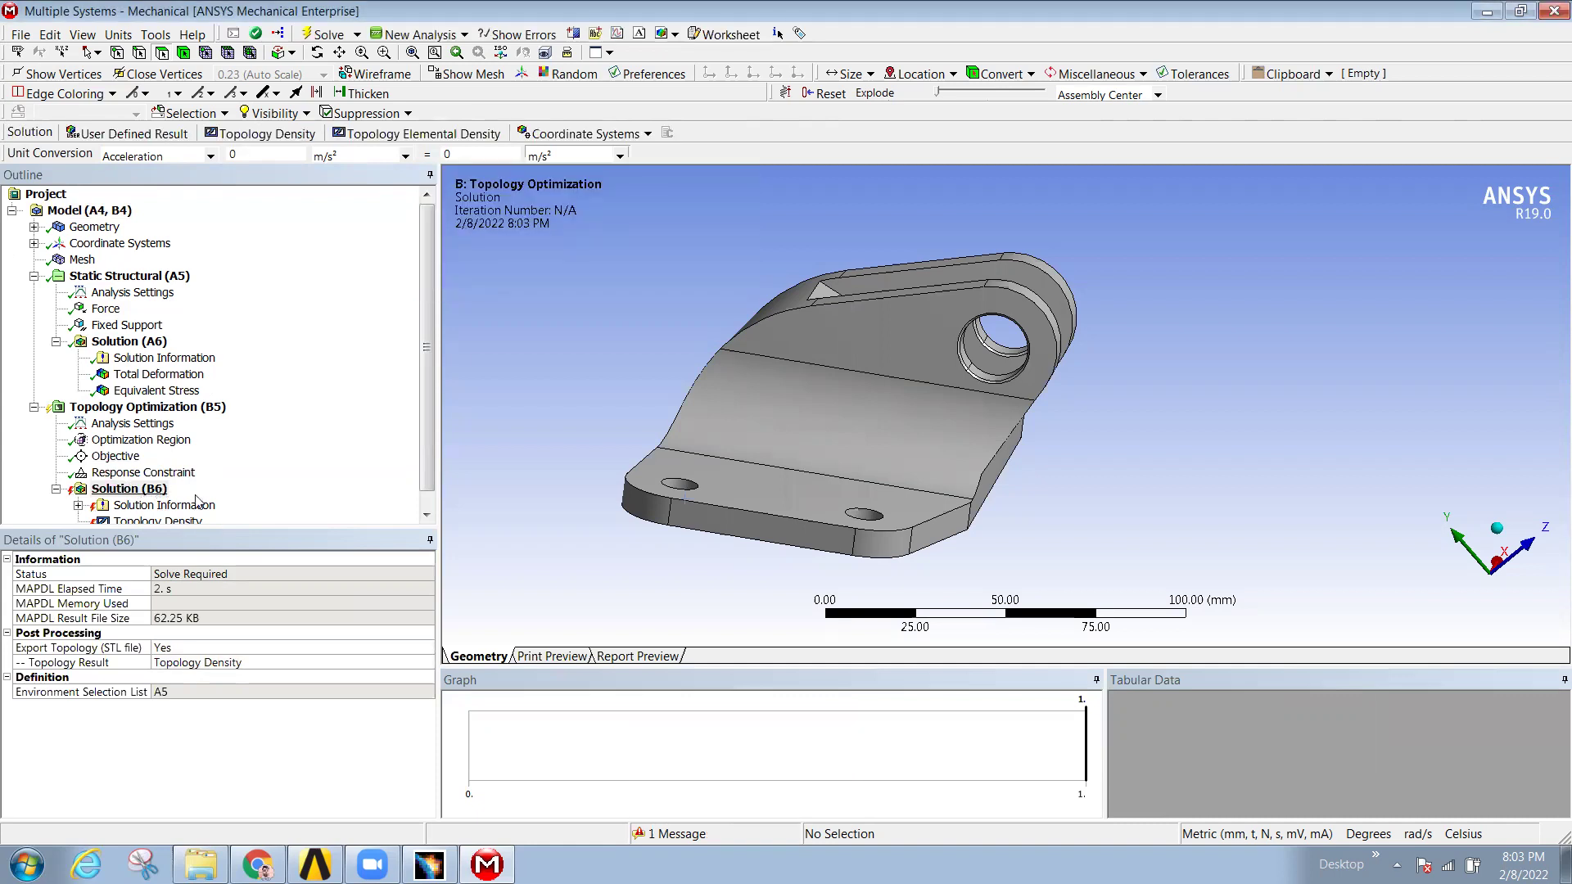
click(289, 491)
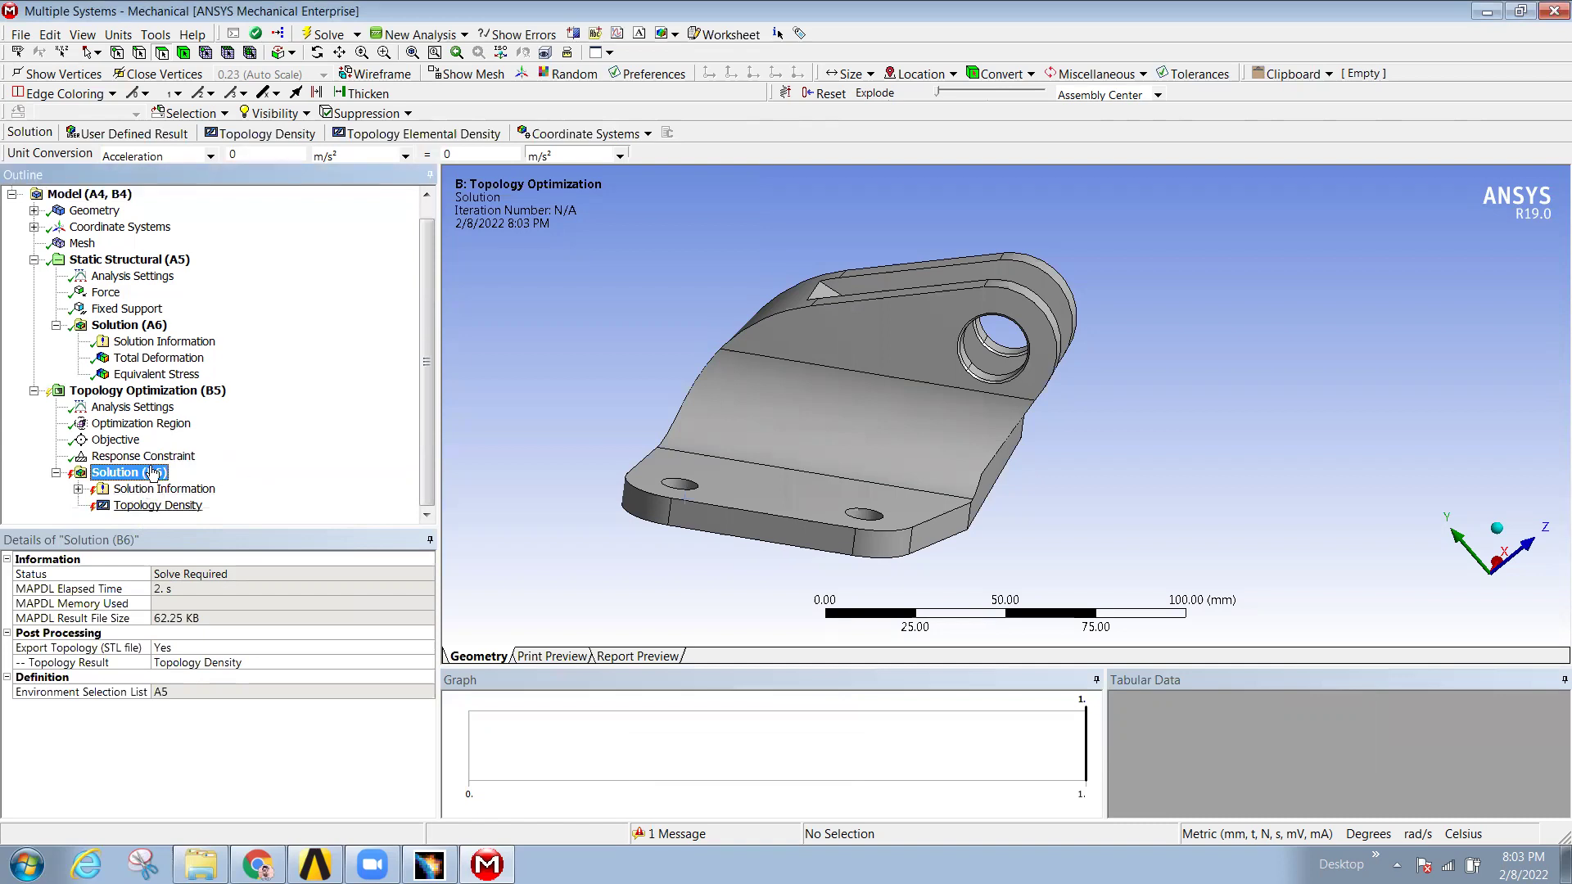
click(160, 508)
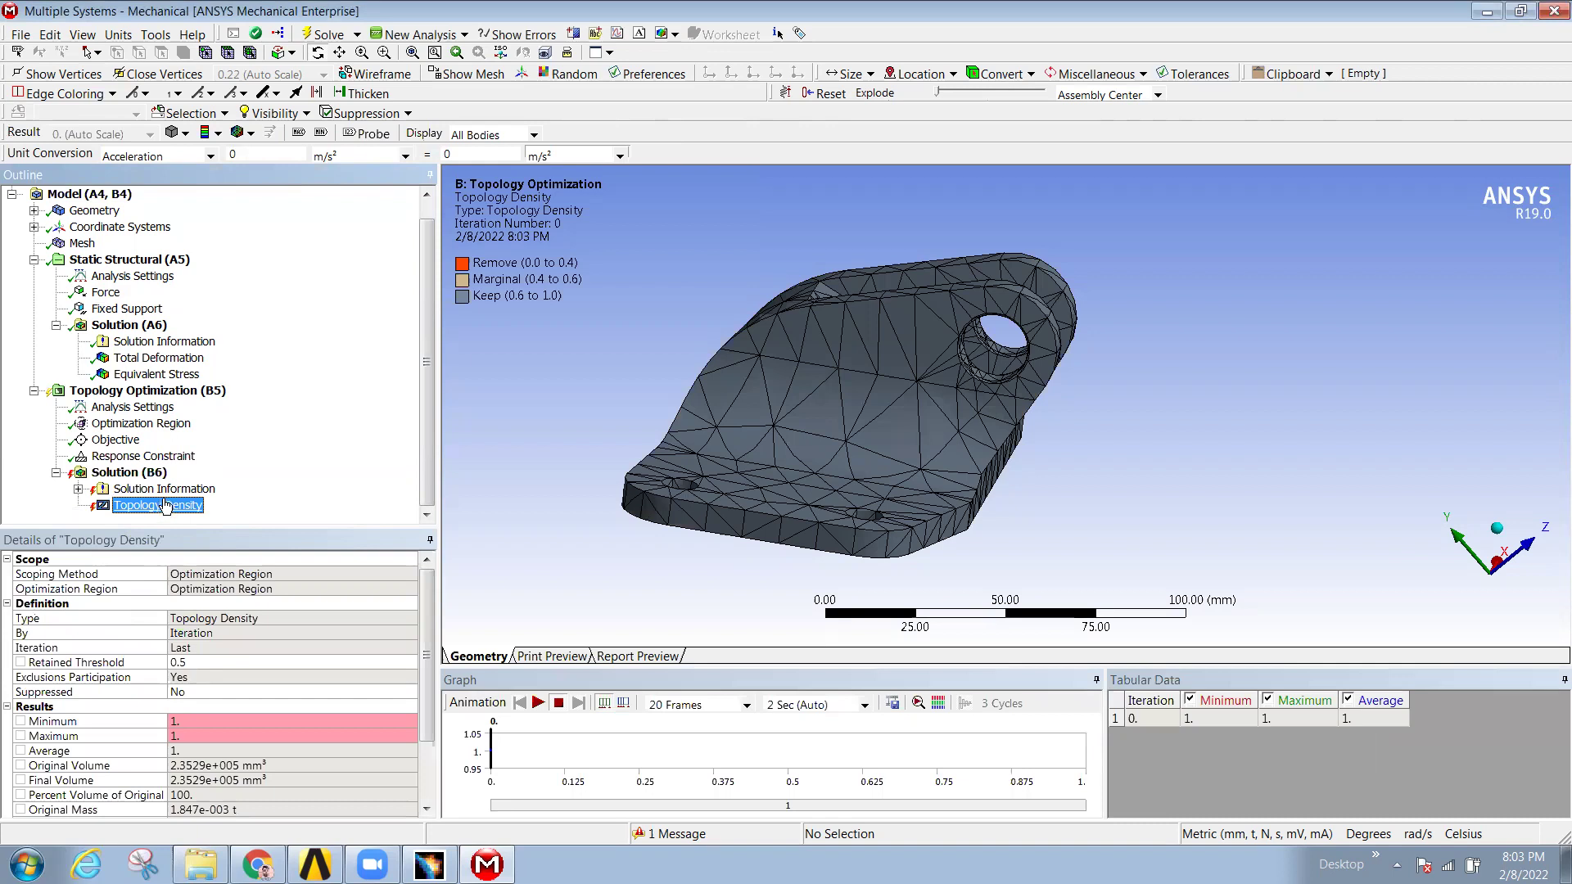
- Set the response constraint's percent to retain to 10 % and run the Topology Optimization solve again
click(131, 457)
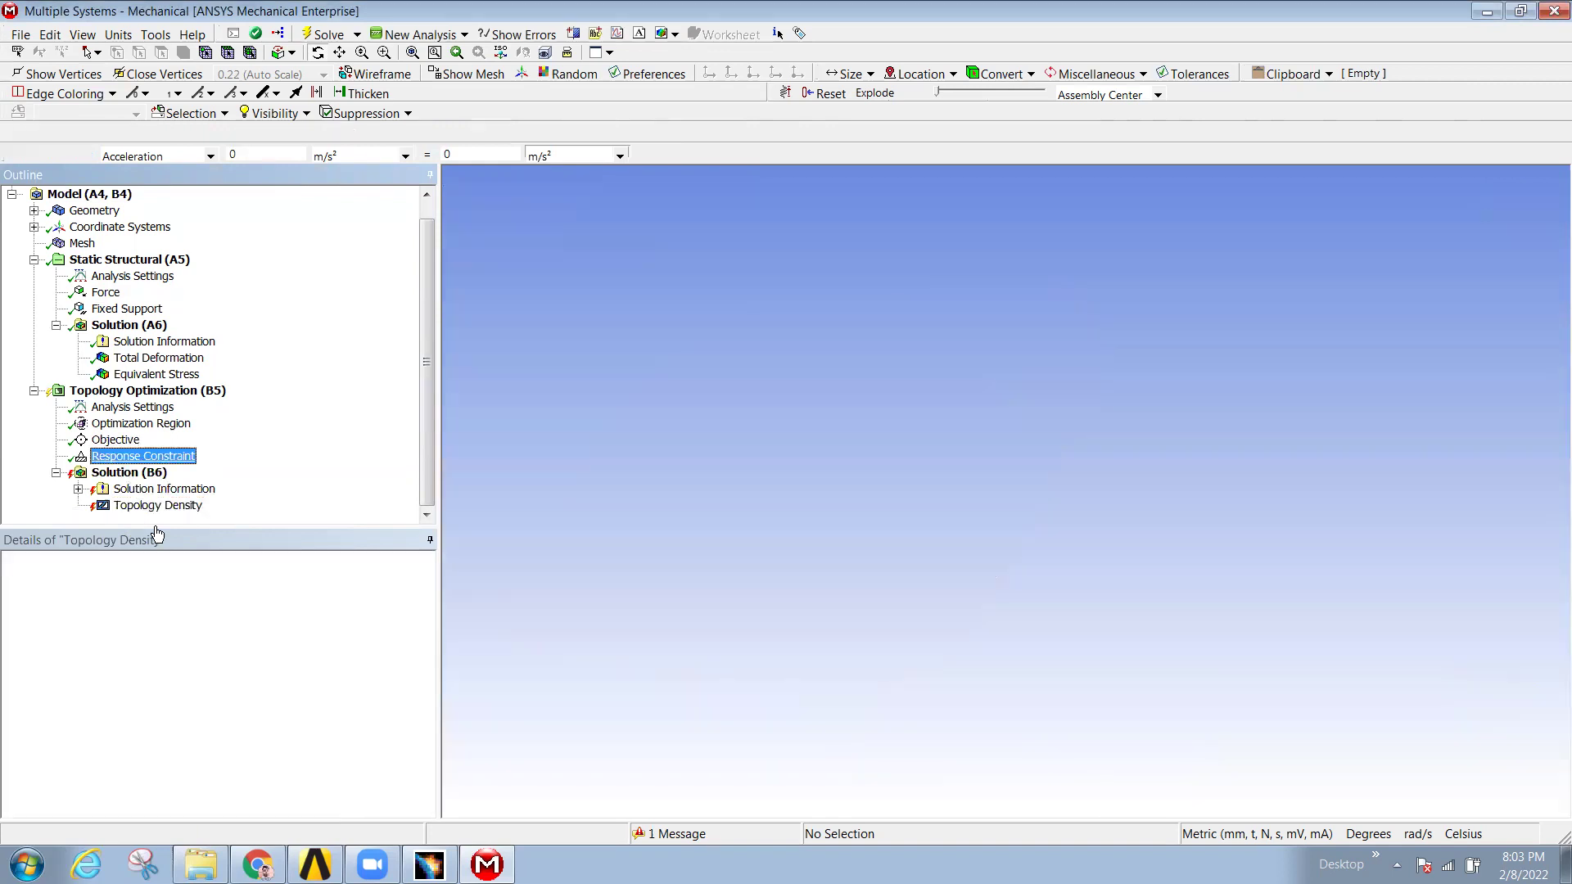
click(139, 618)
key(Return)
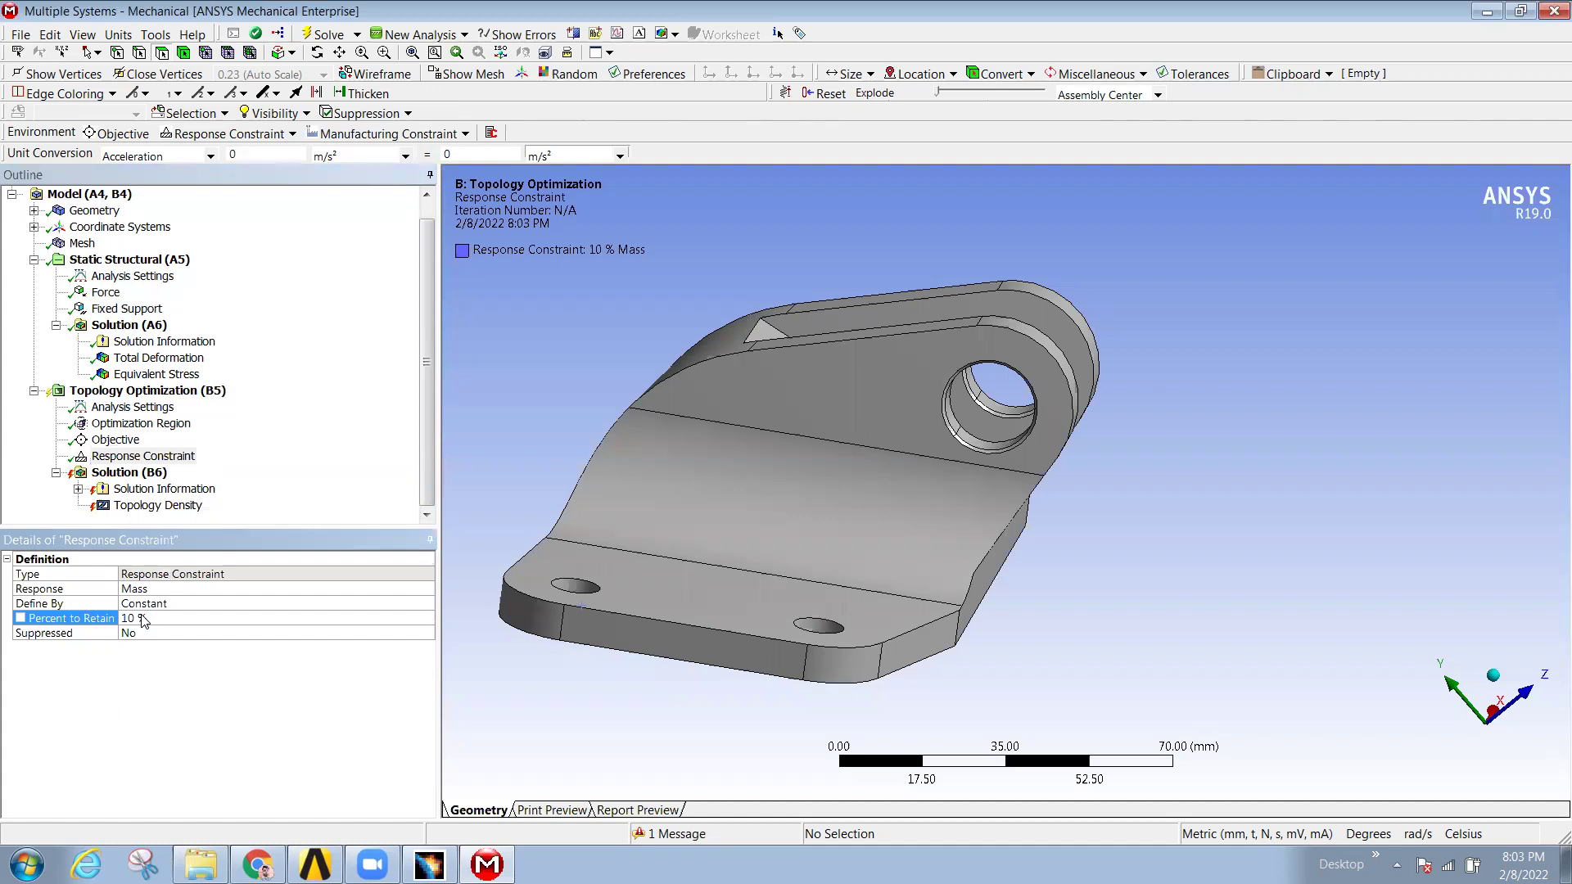
right_click(123, 473)
click(174, 512)
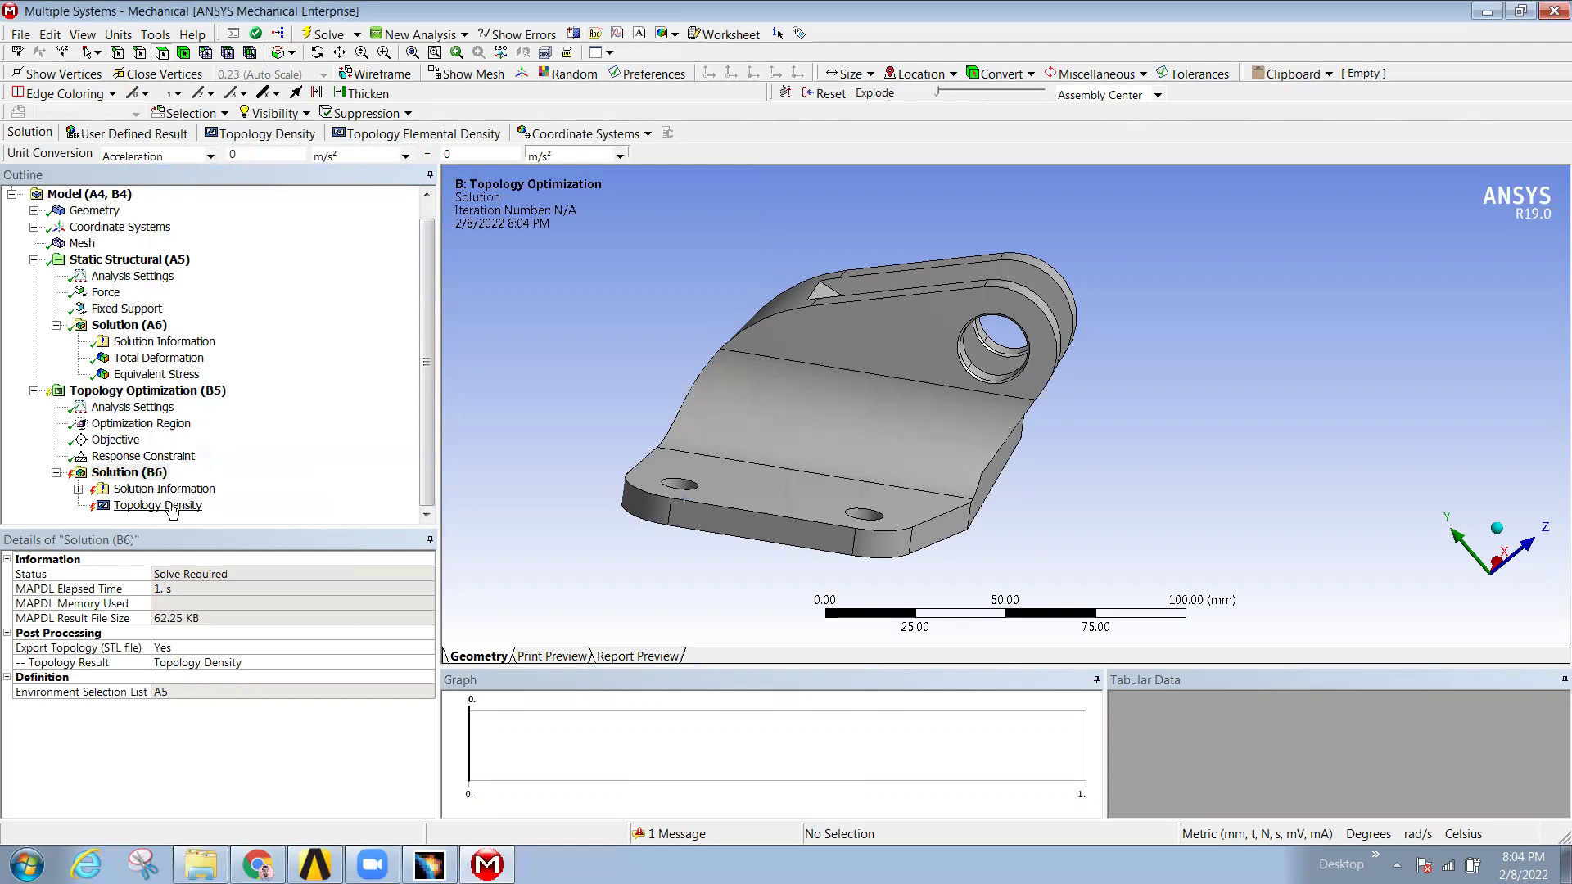
- Check the optimization's solution information, then generate the project report and read through its tables to the end
click(164, 492)
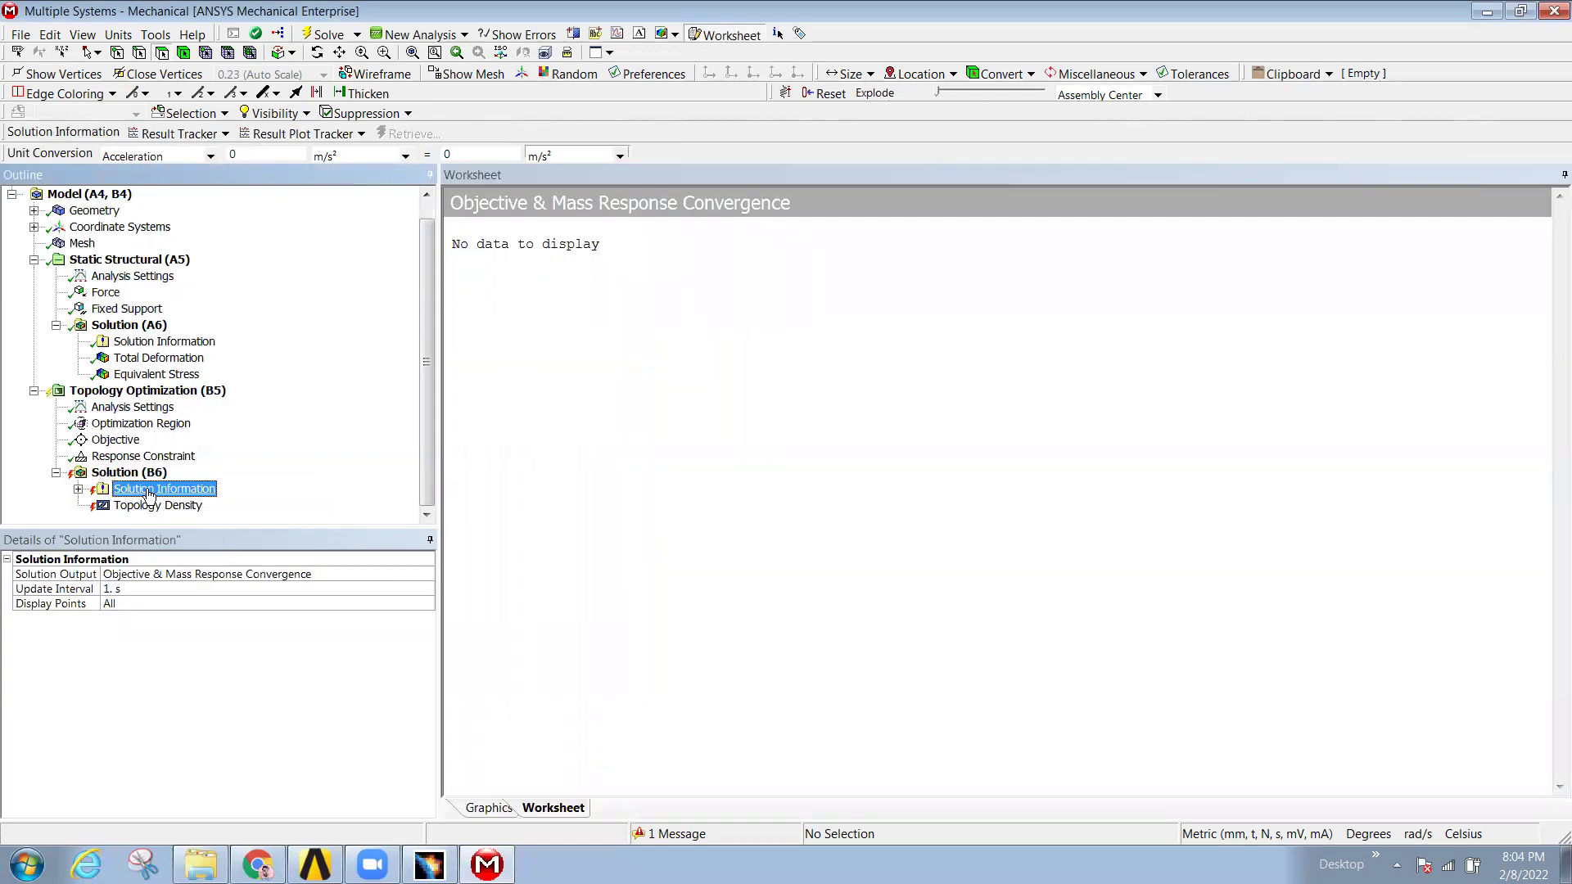
click(131, 473)
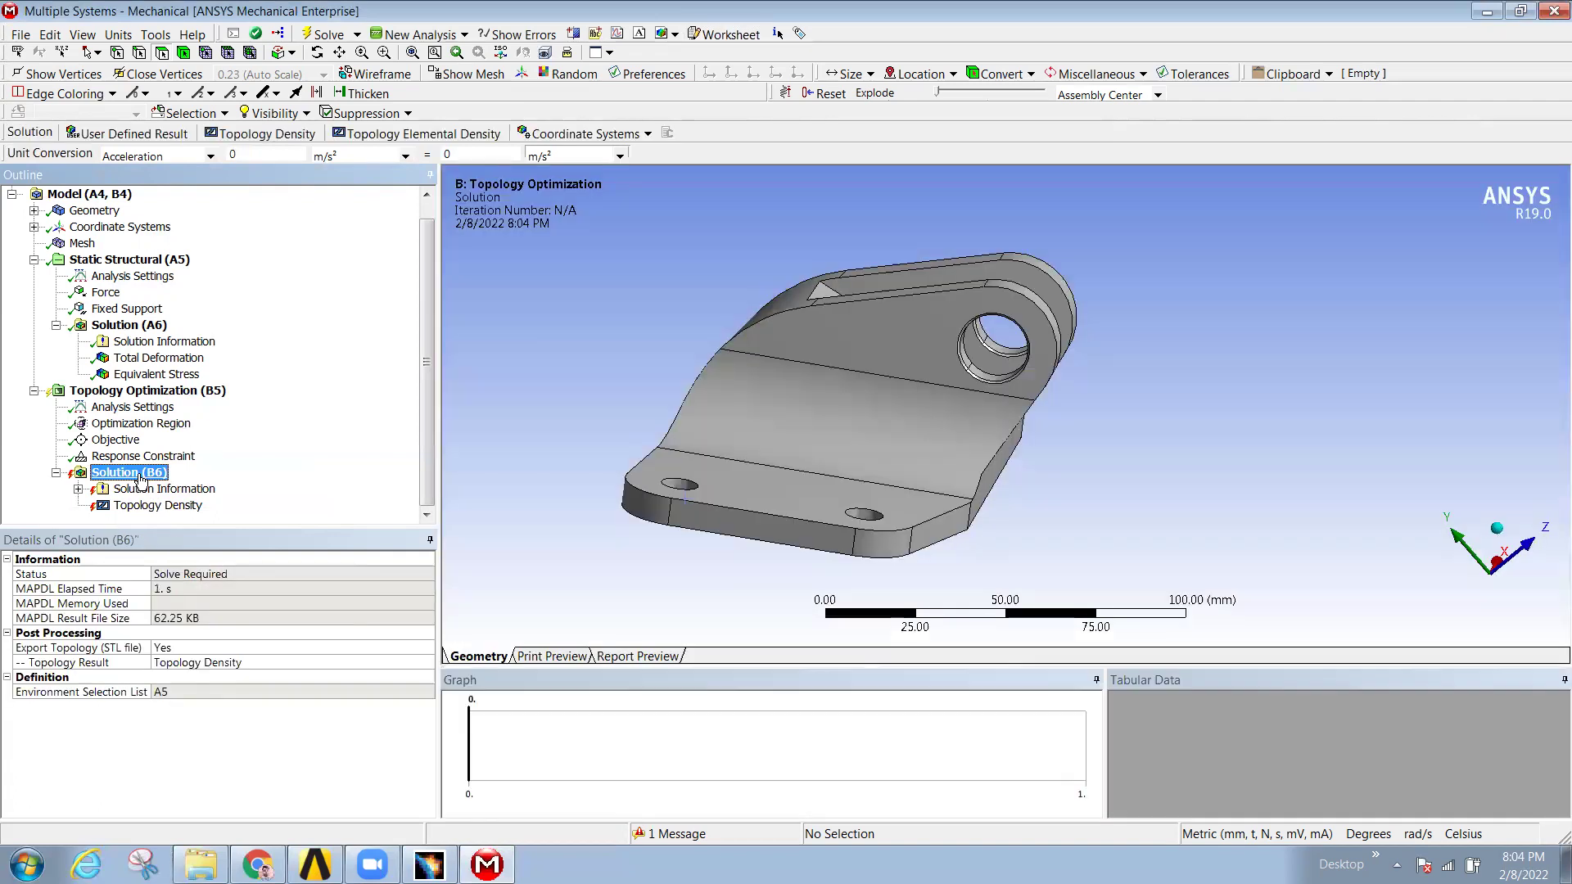
click(624, 656)
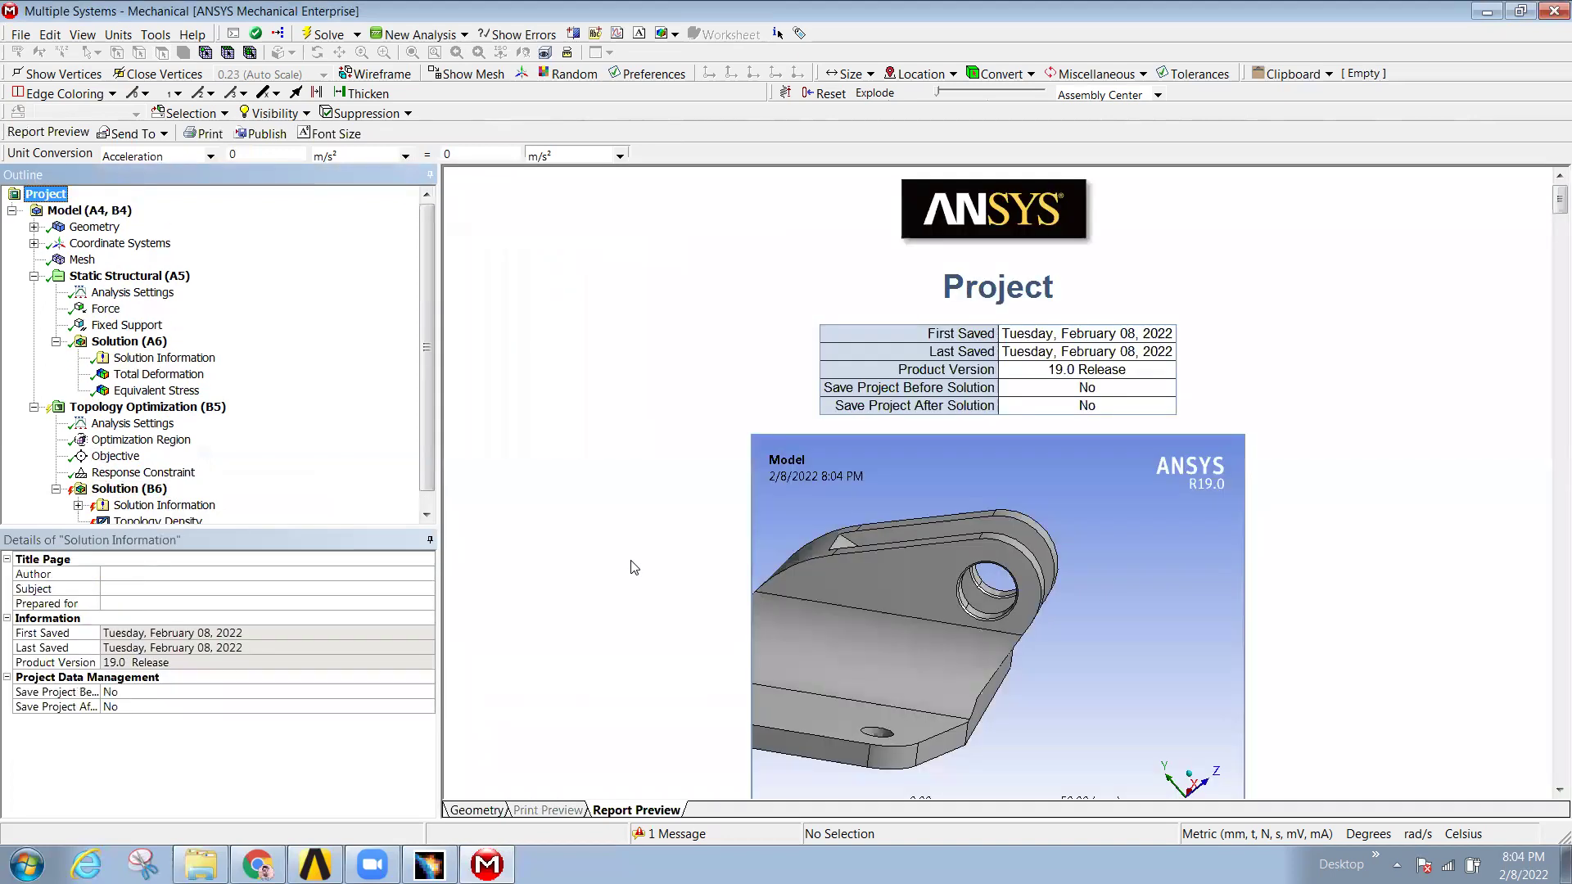
scroll(610, 643, down, 15)
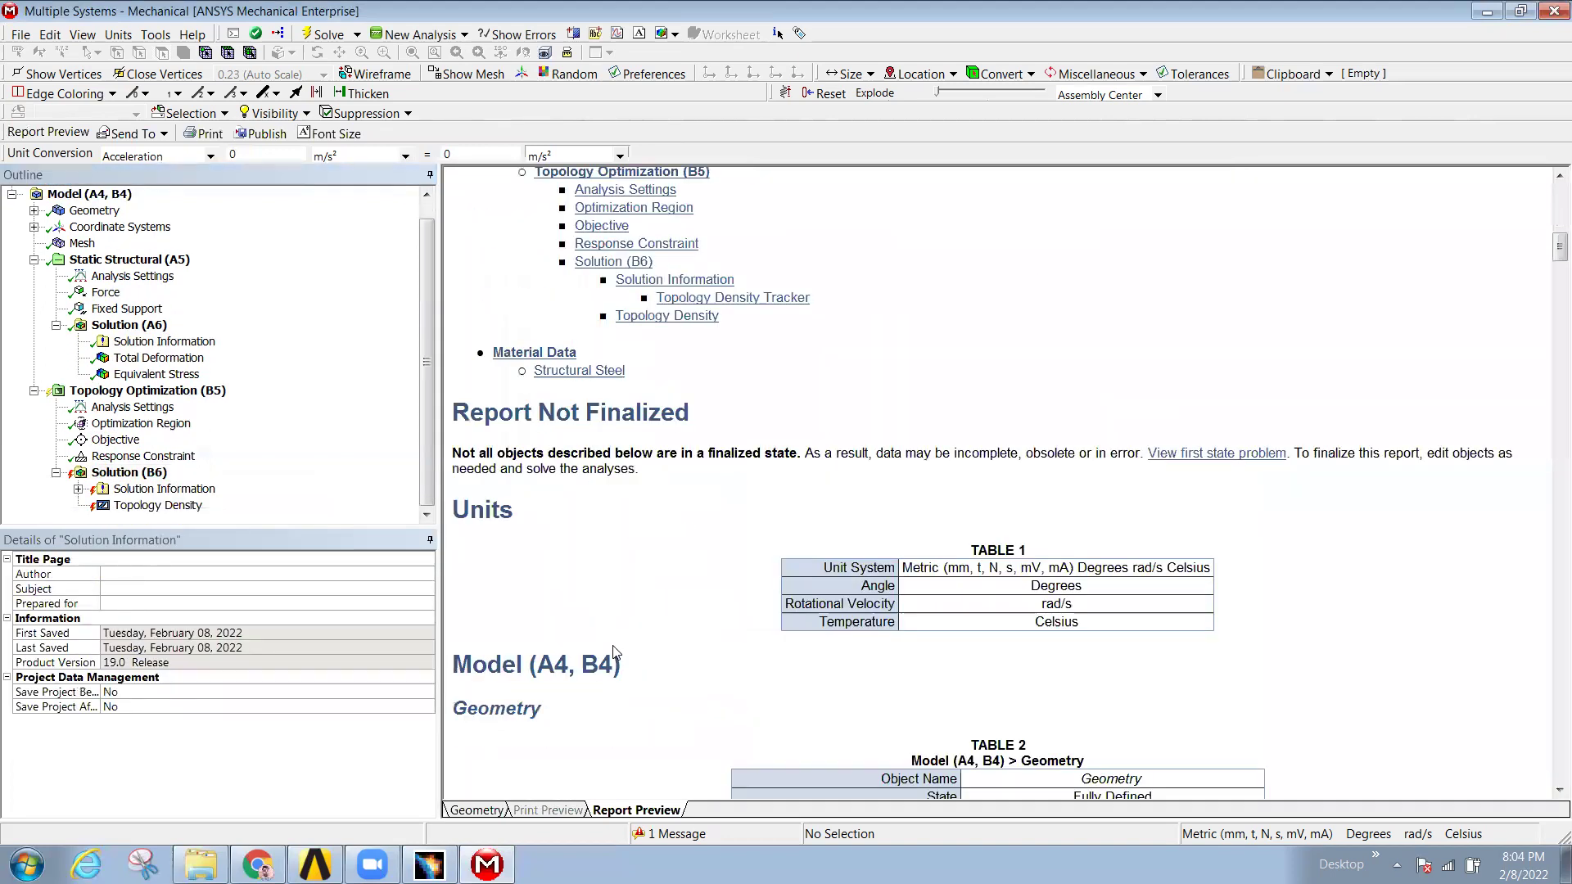
scroll(620, 651, down, 20)
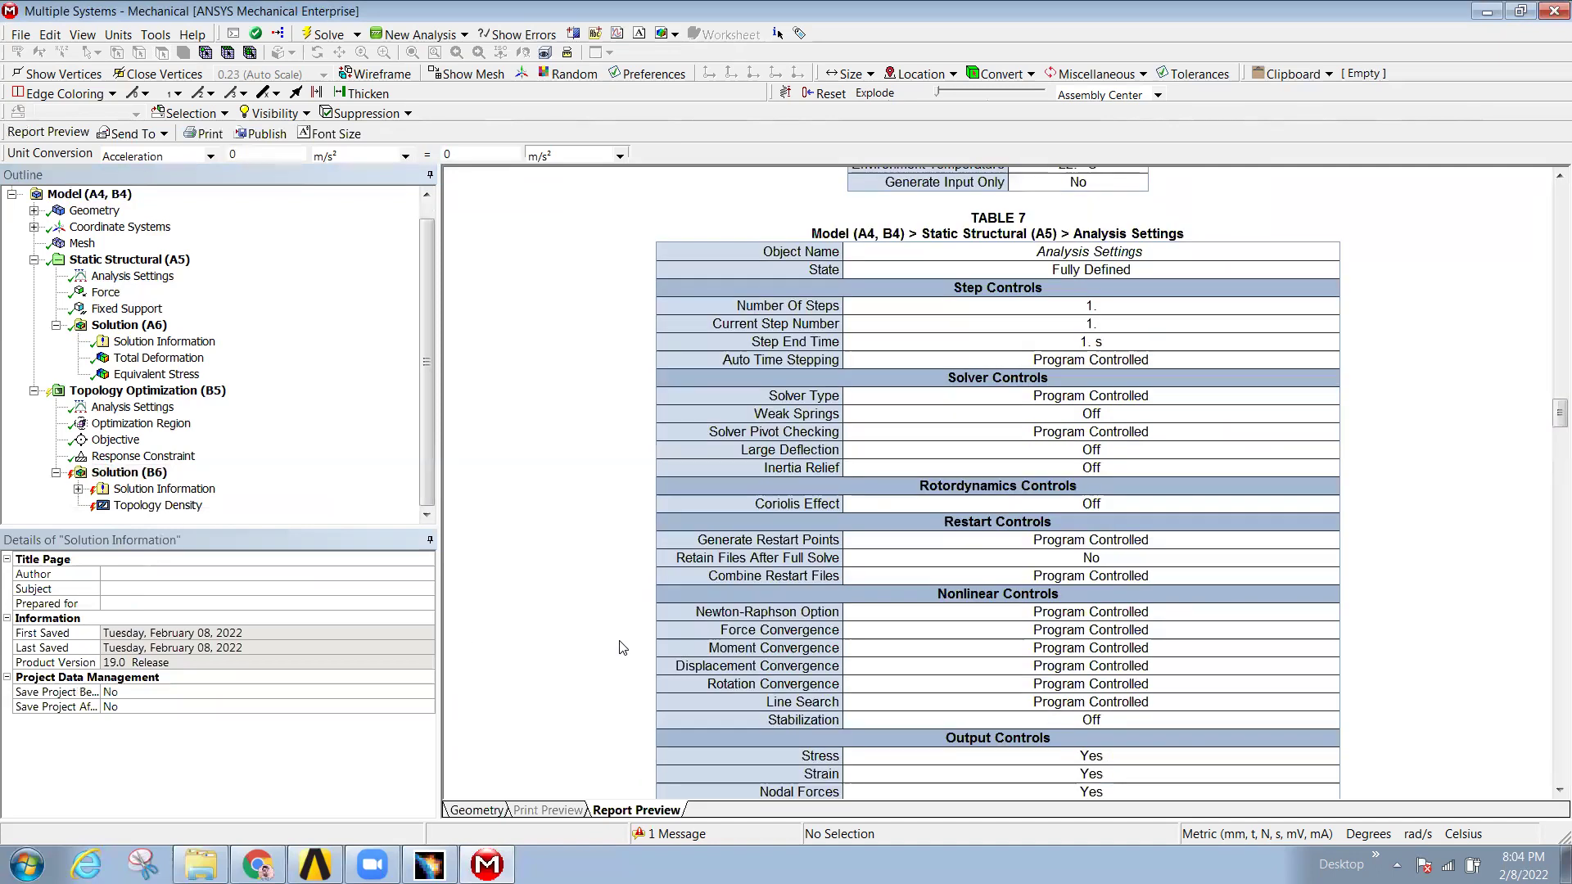
scroll(633, 663, down, 20)
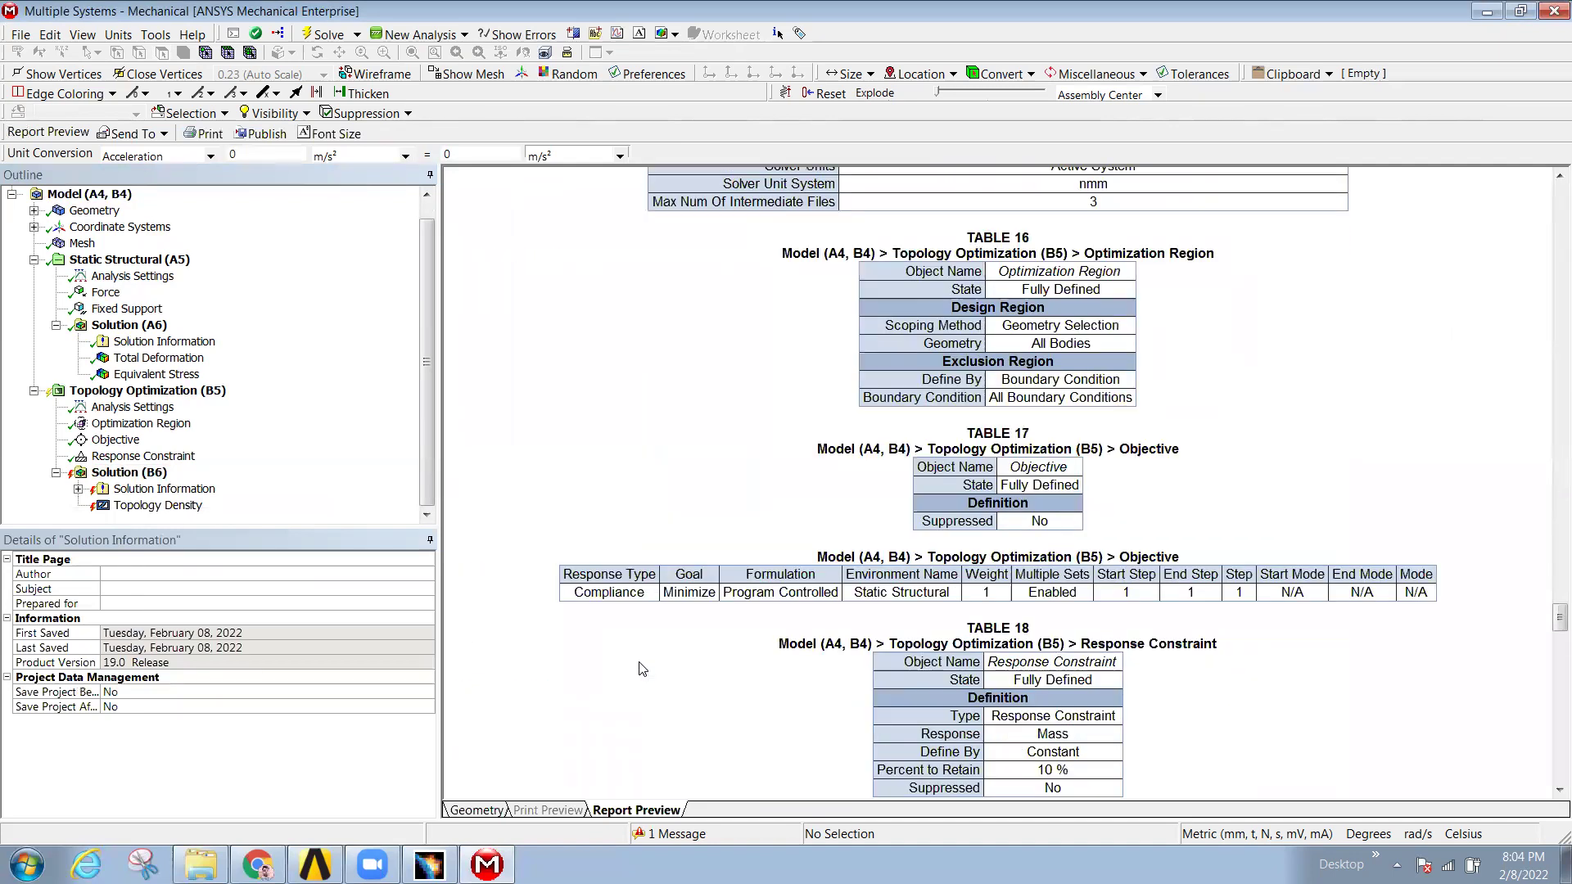
scroll(636, 723, down, 12)
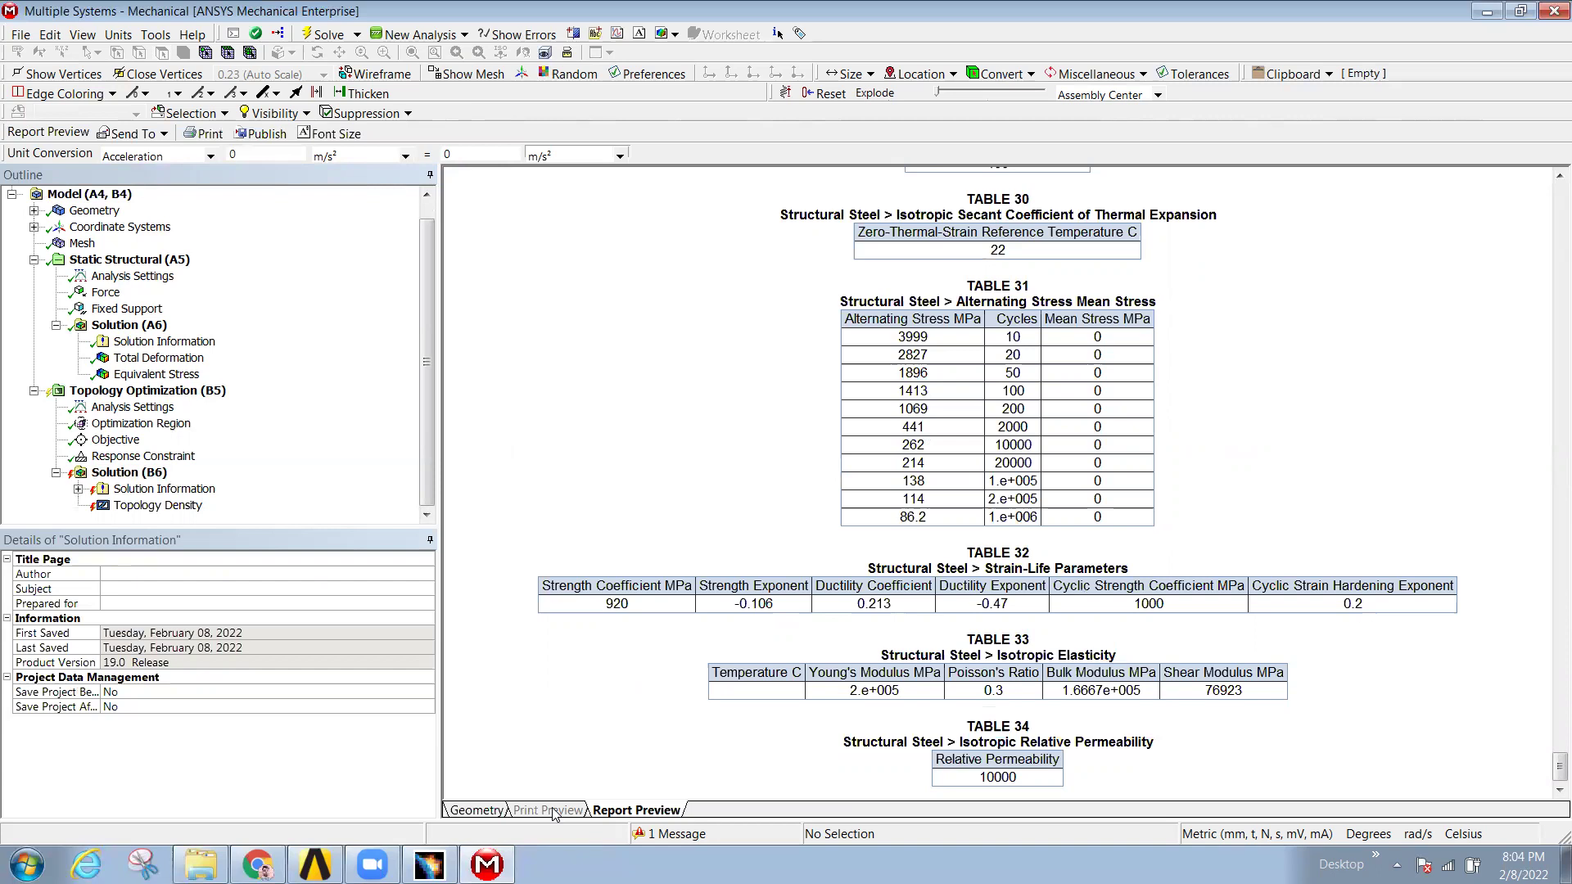
- Examine the topology density tracker's details, the topology density table in the report, and the tracker's print preview
click(127, 473)
click(78, 488)
click(201, 505)
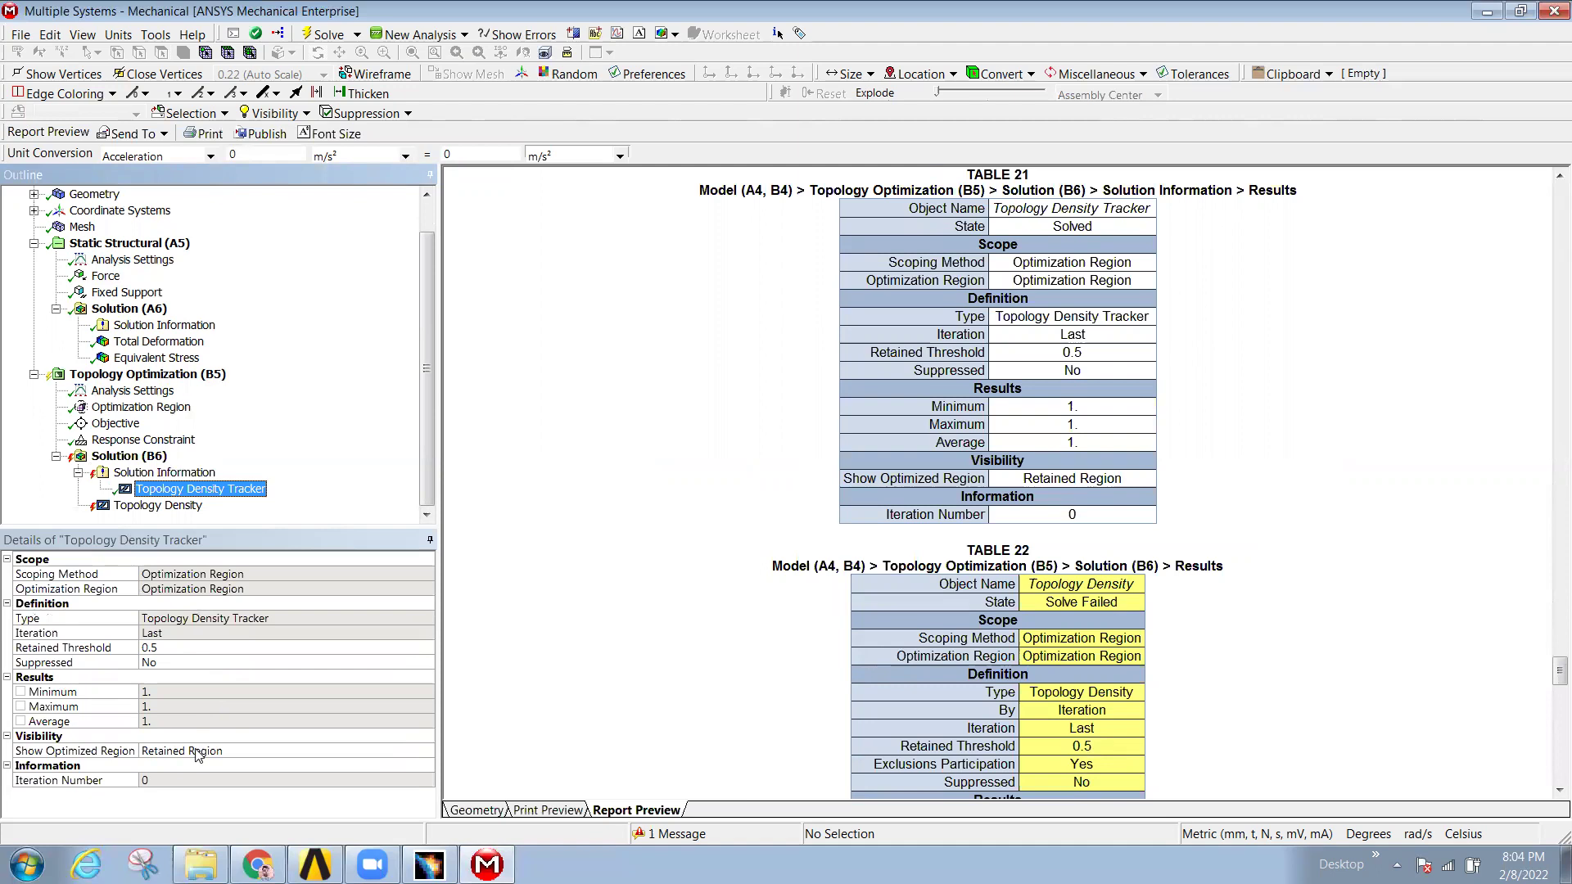
click(643, 571)
scroll(643, 571, down, 5)
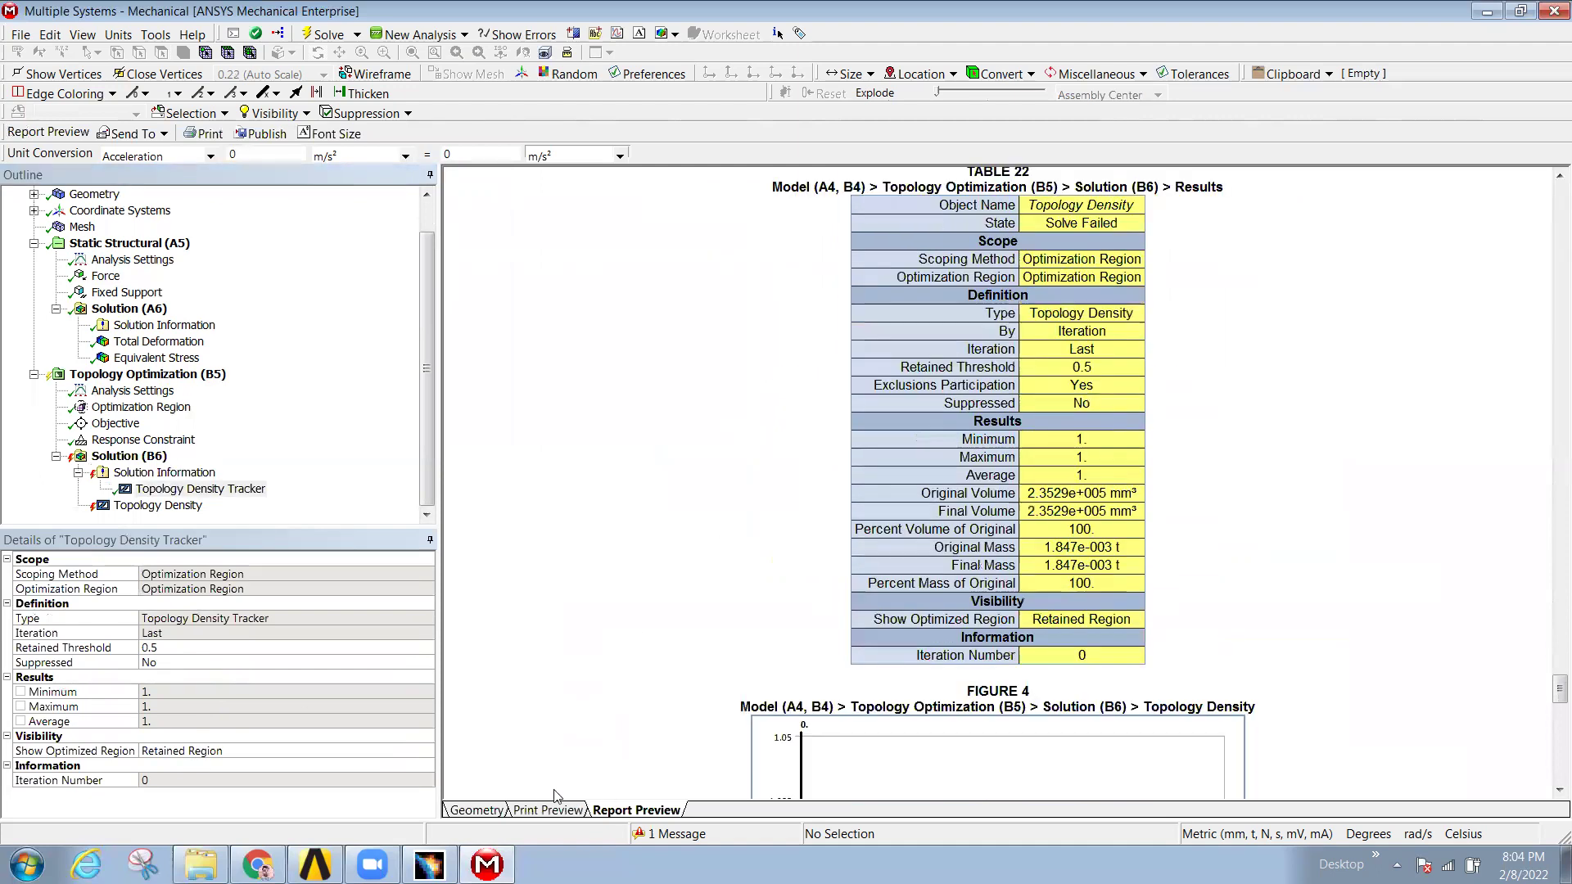
click(543, 810)
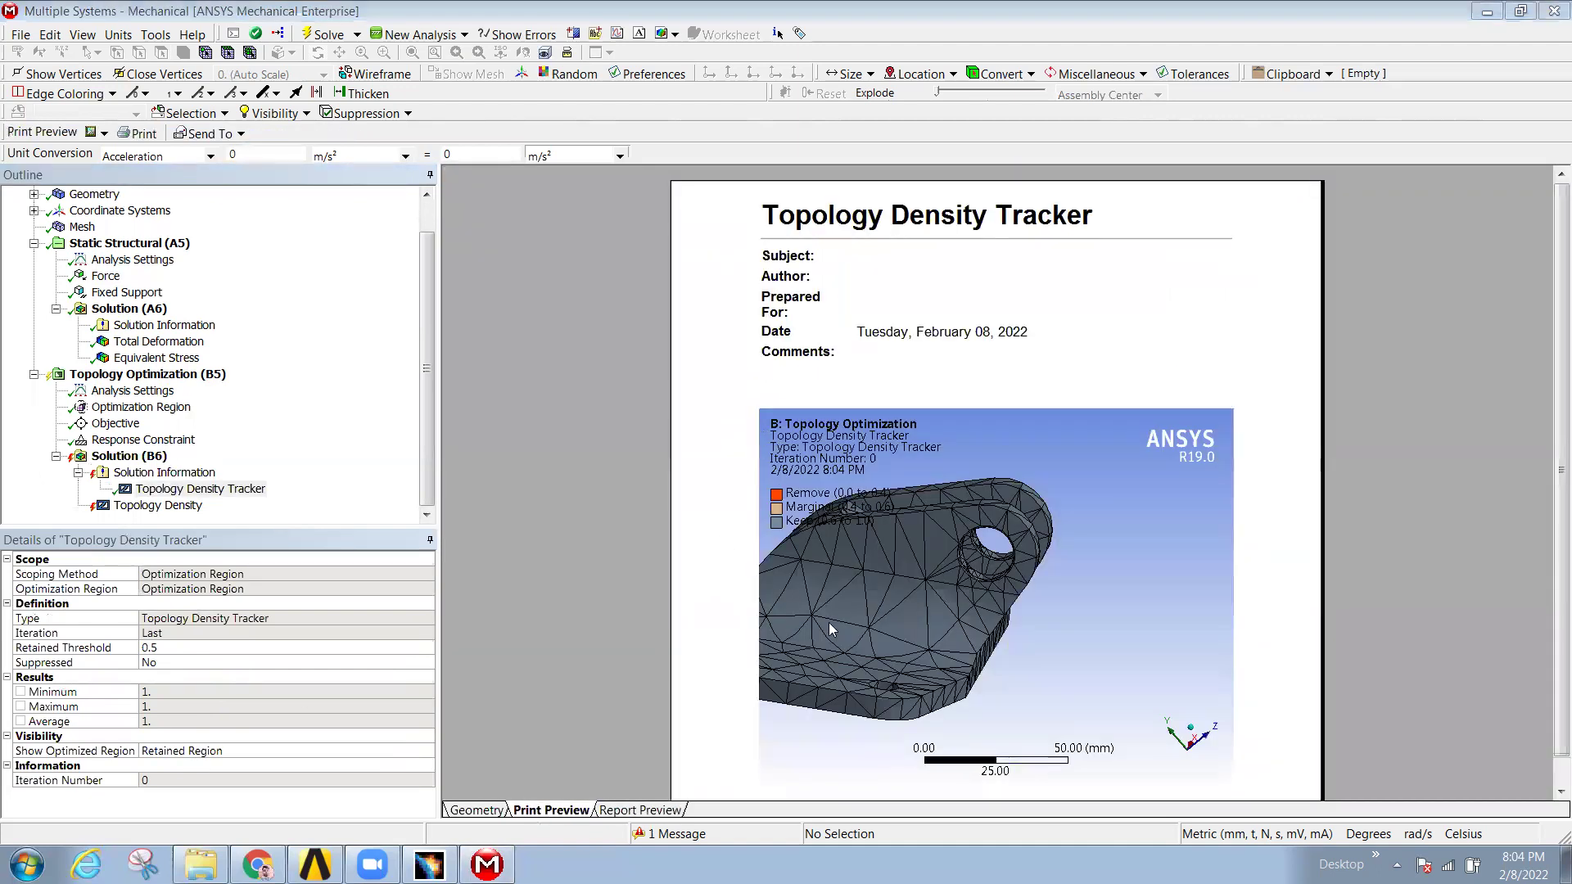
scroll(711, 636, down, 1)
scroll(717, 637, up, 1)
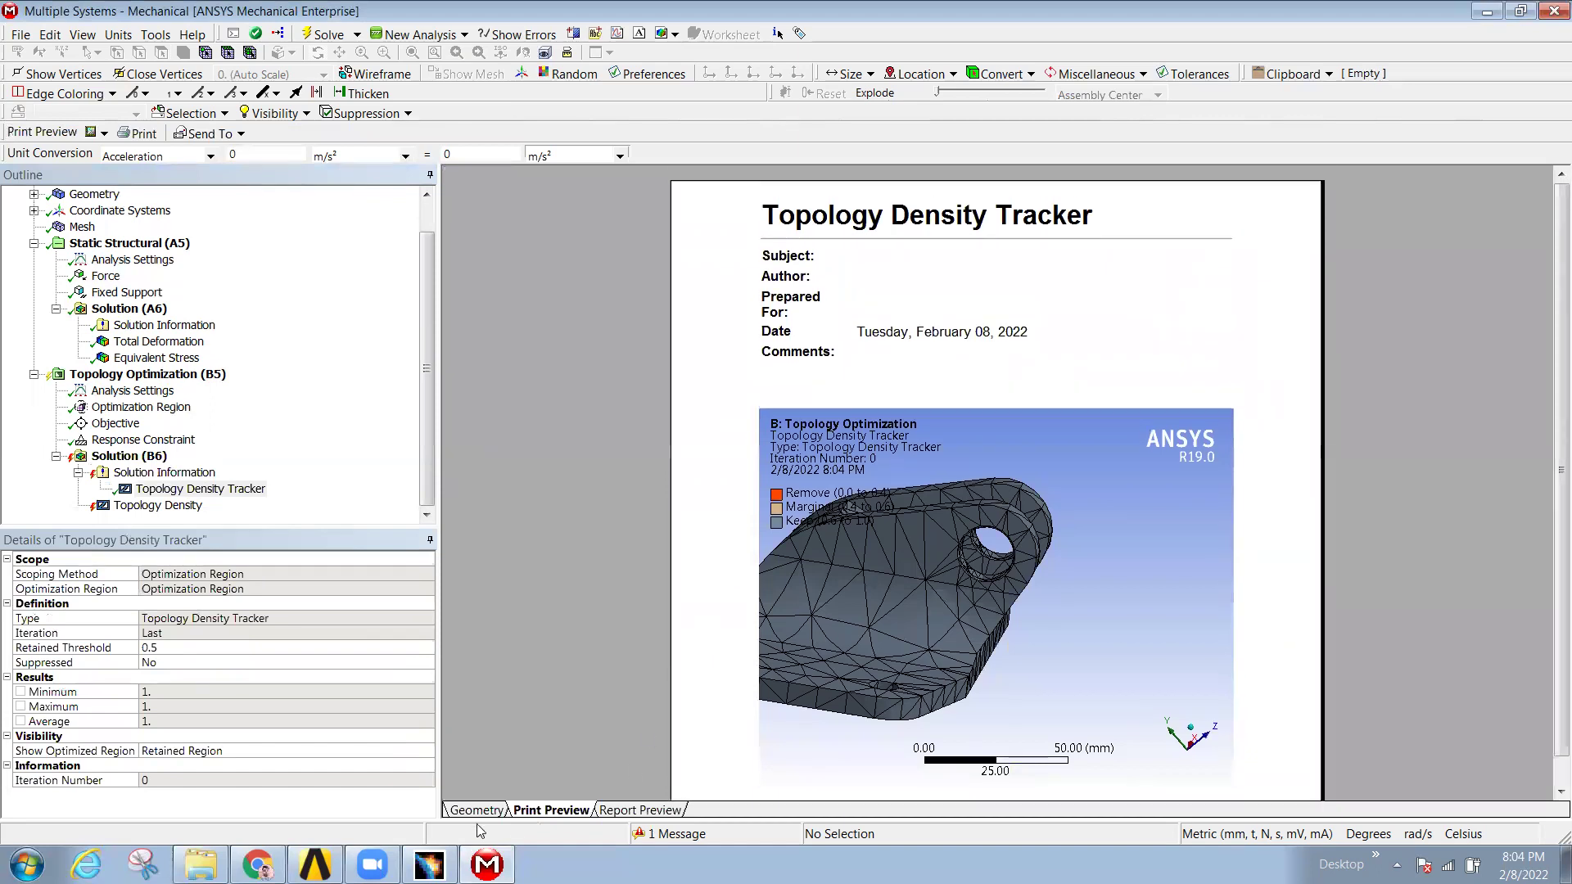
- Change the response constraint's response from mass to Volume and run the Topology Optimization solve again
click(478, 810)
click(134, 392)
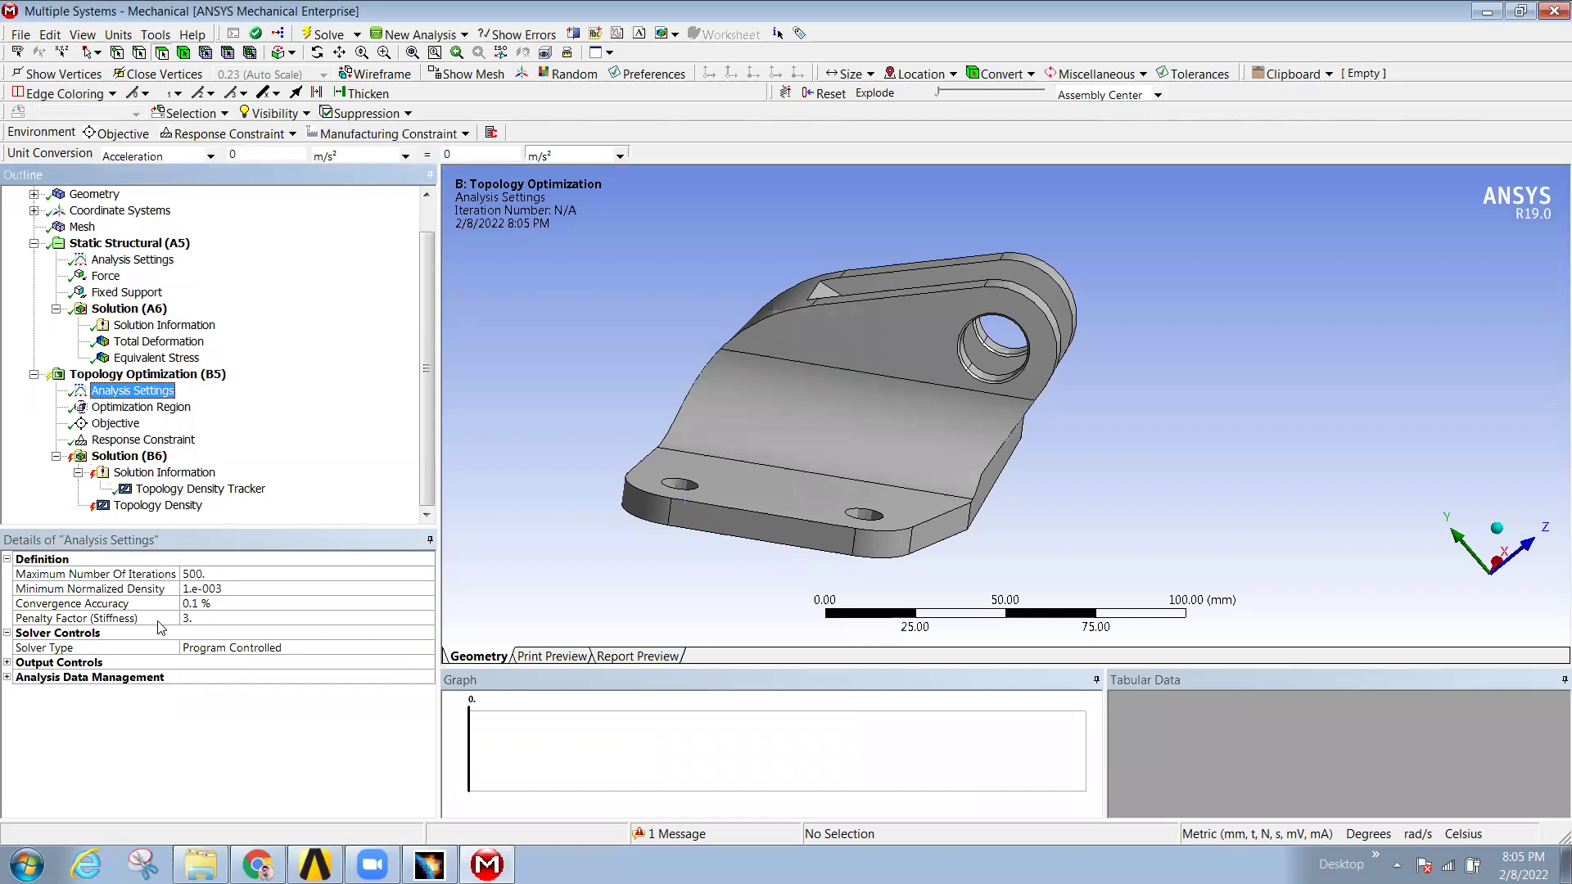
click(145, 437)
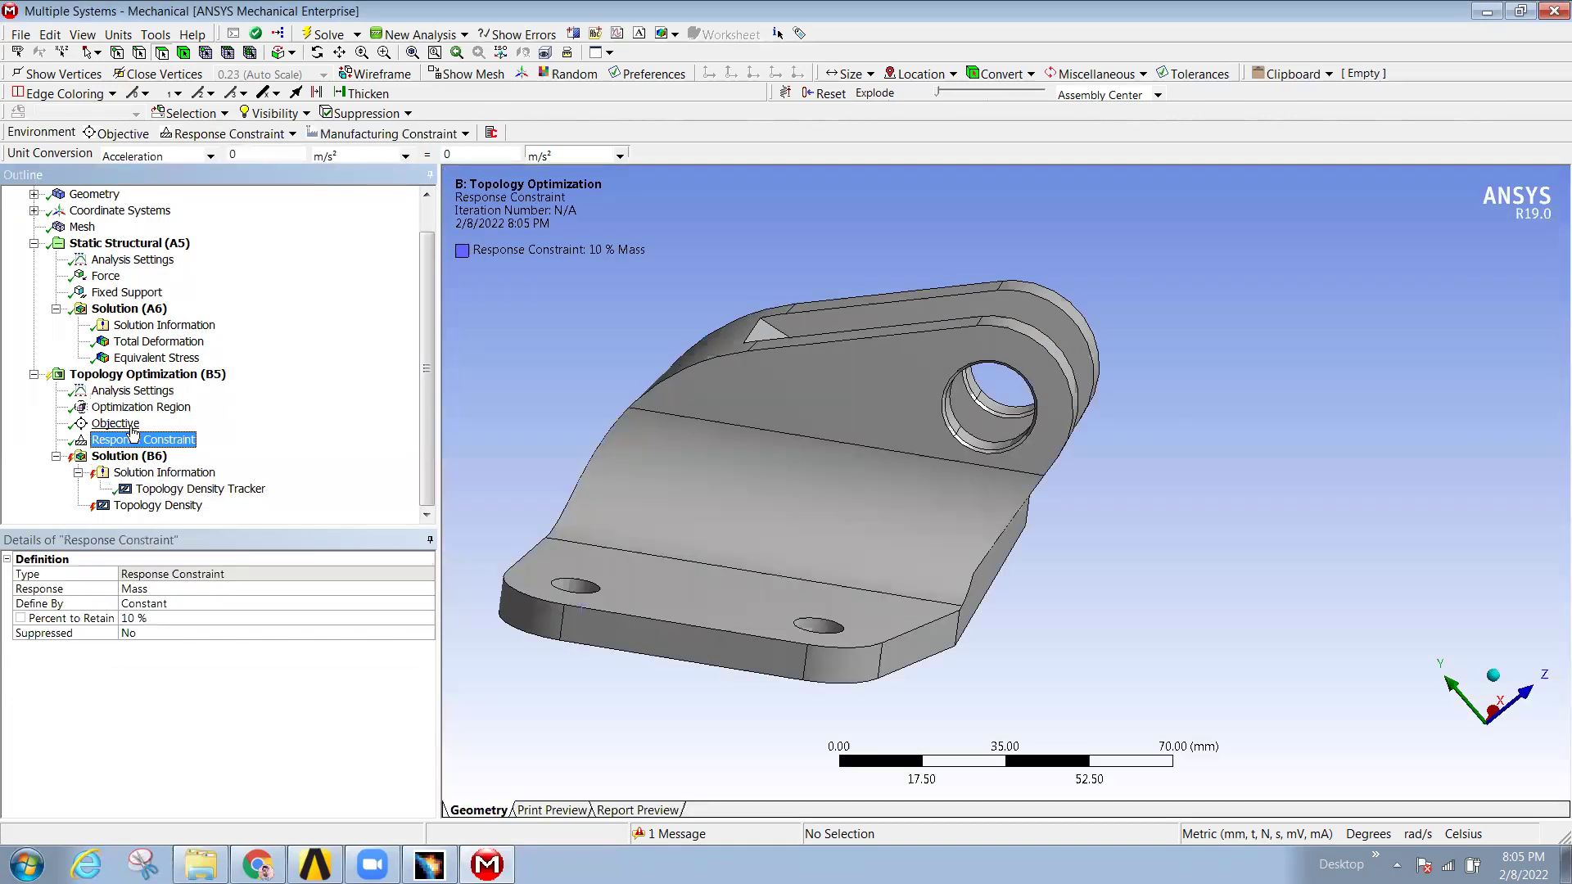
click(348, 591)
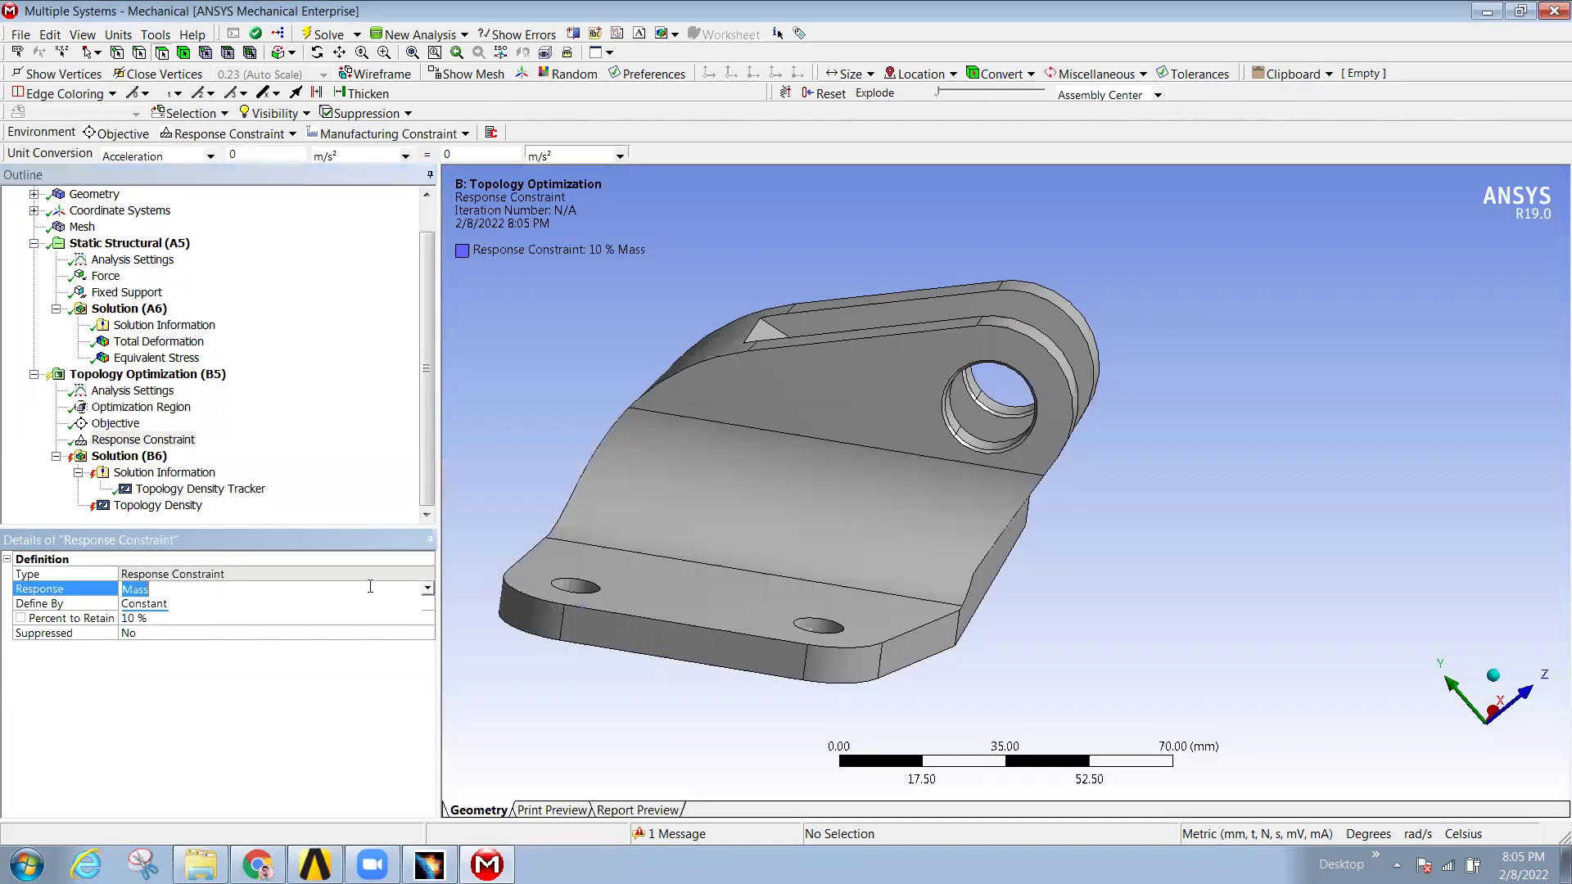
click(427, 590)
click(368, 612)
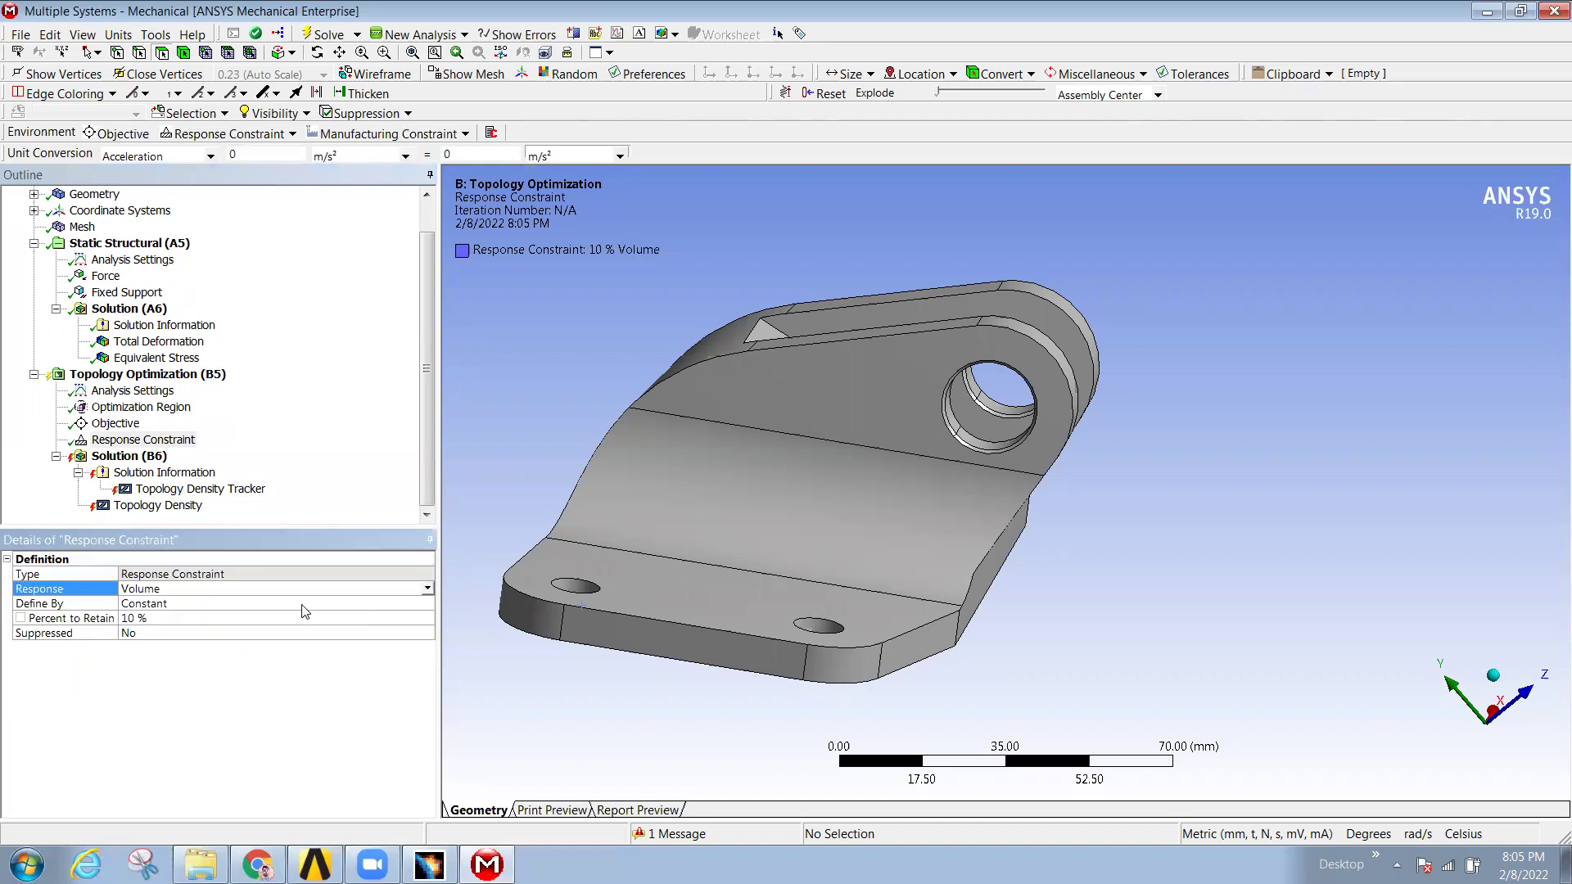
right_click(163, 457)
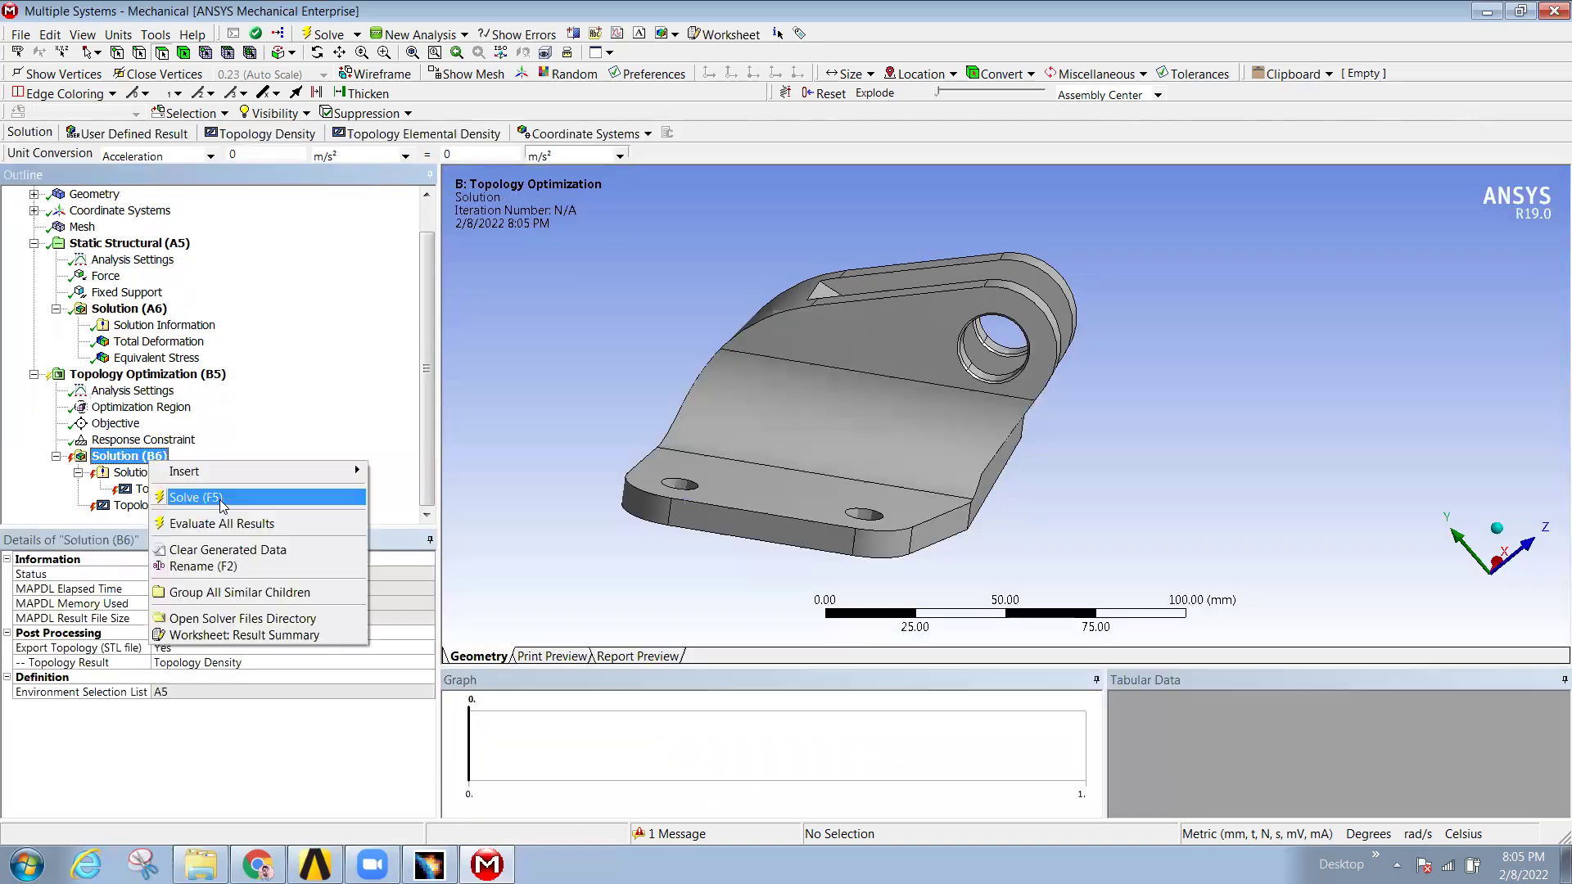
click(219, 495)
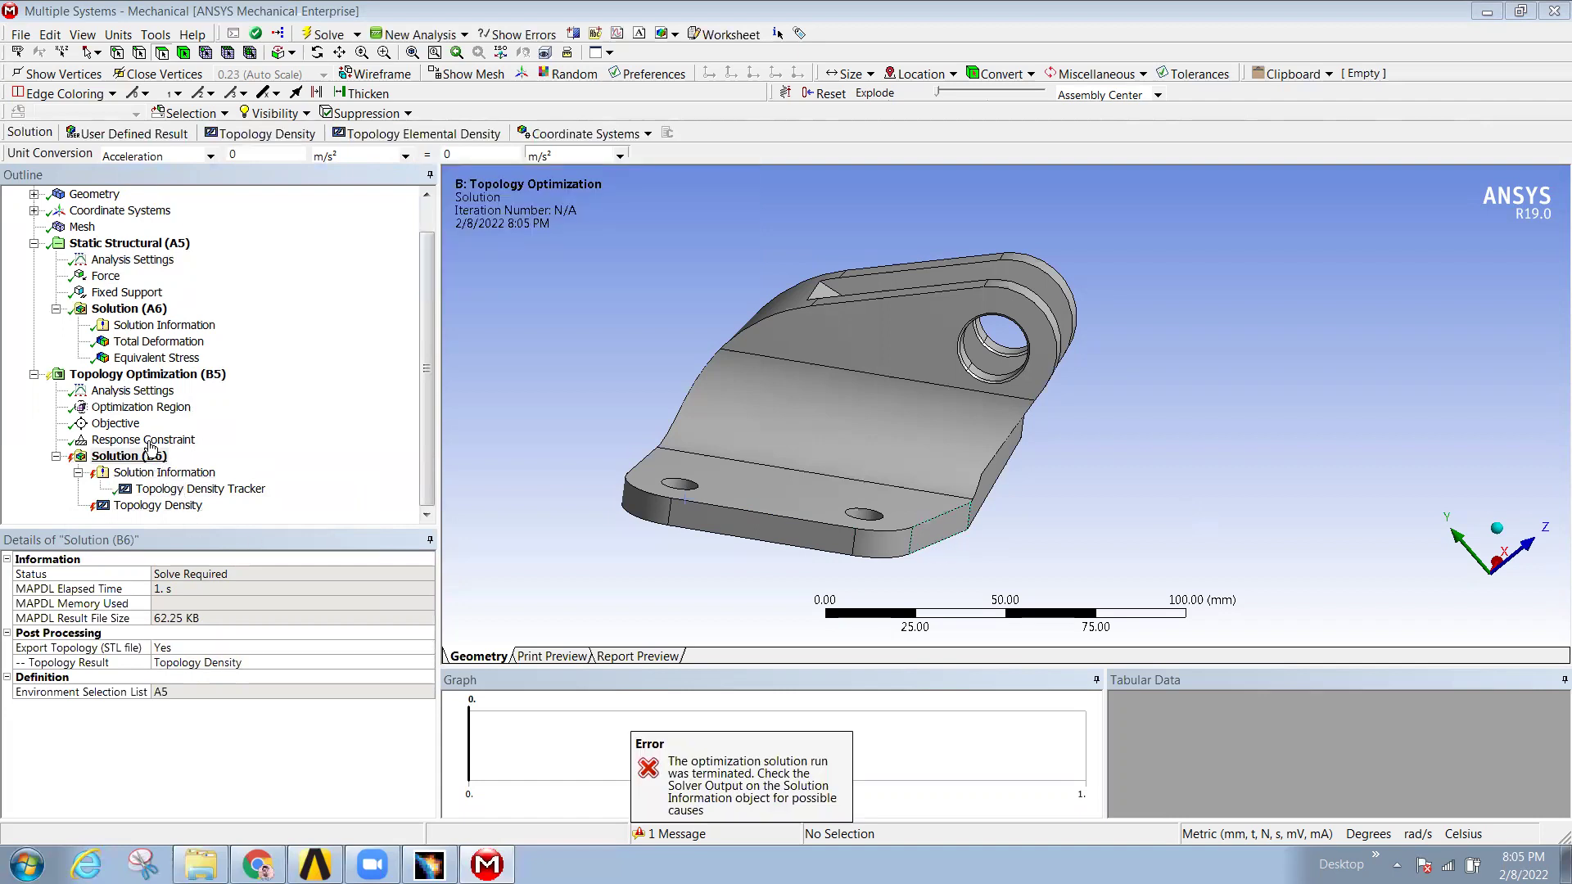
- Look through the response types available for the response constraint, keeping Volume
click(147, 440)
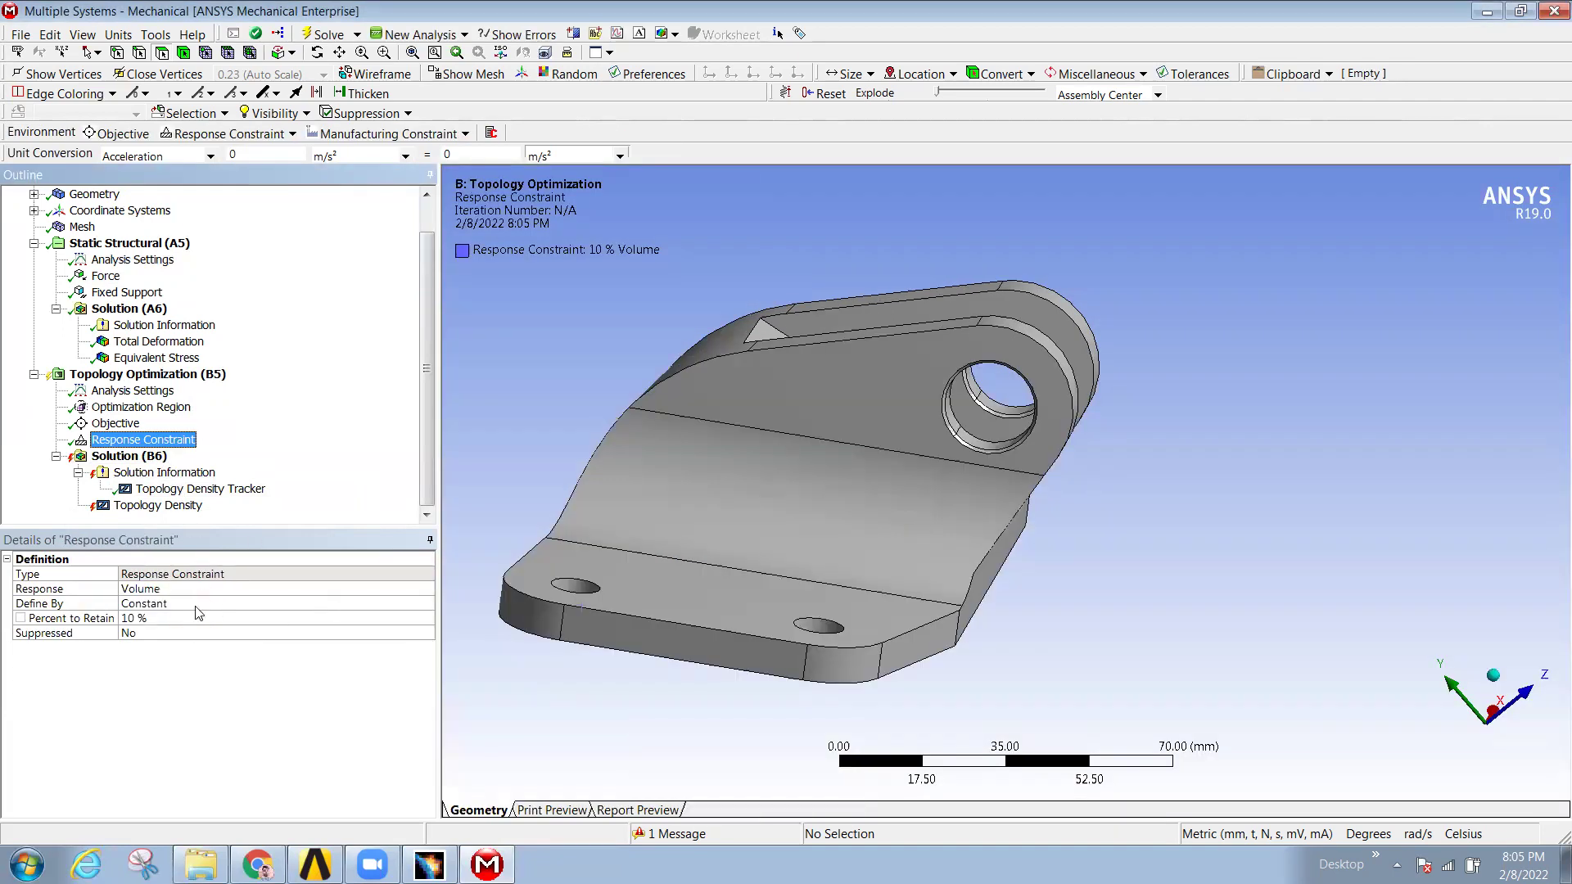
click(420, 595)
click(428, 591)
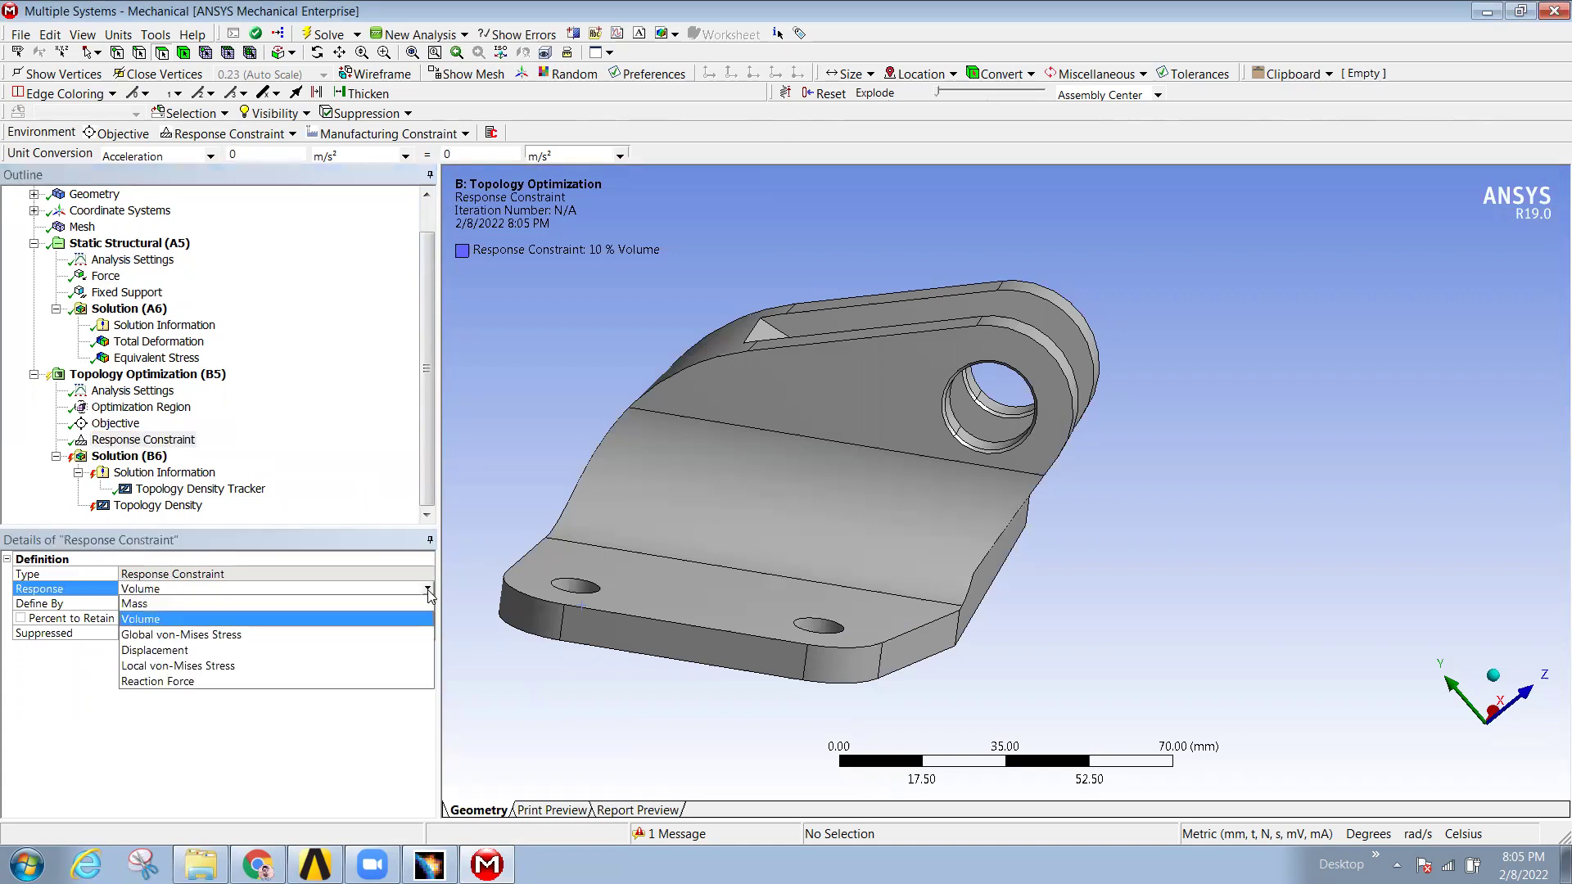
click(319, 741)
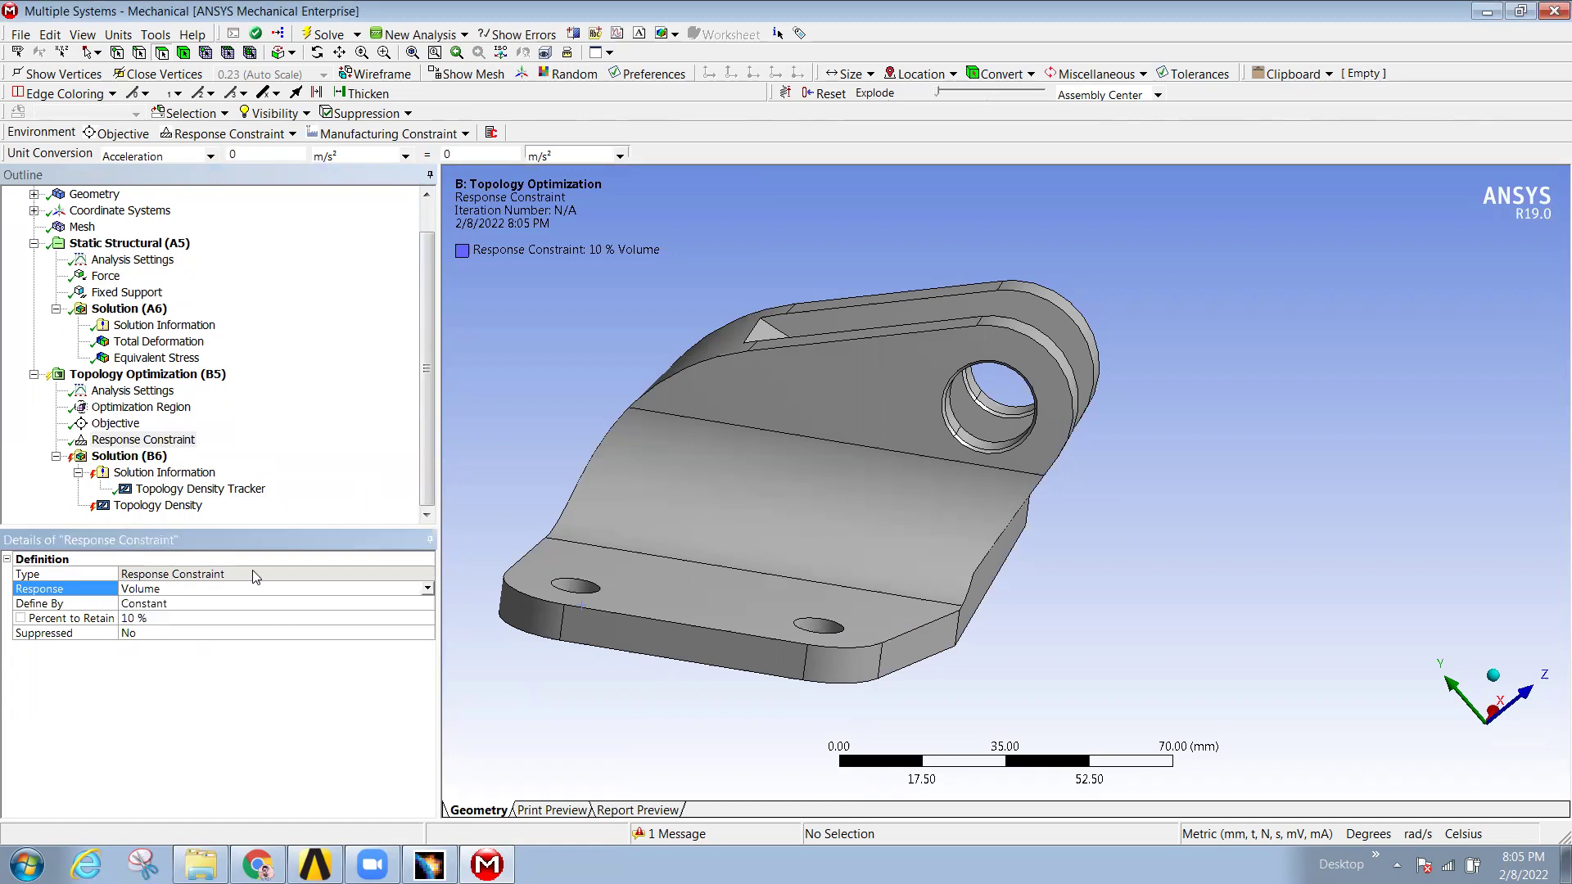
- Examine the response constraint's print preview, then read the project report from its title page through the geometry tables
click(553, 811)
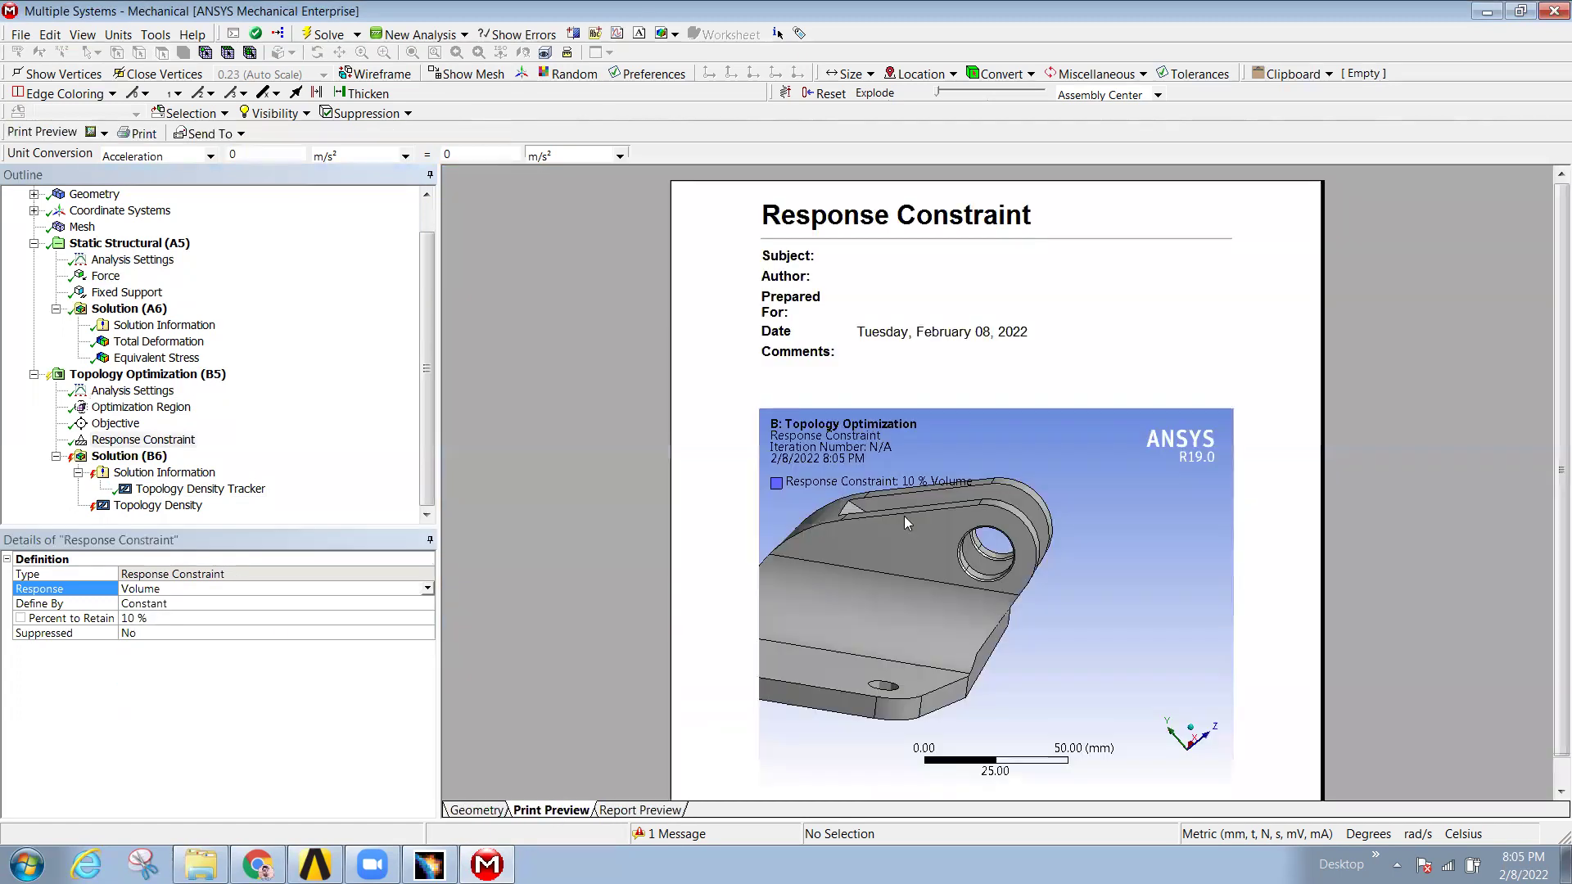
scroll(825, 581, down, 1)
scroll(711, 709, up, 1)
click(656, 811)
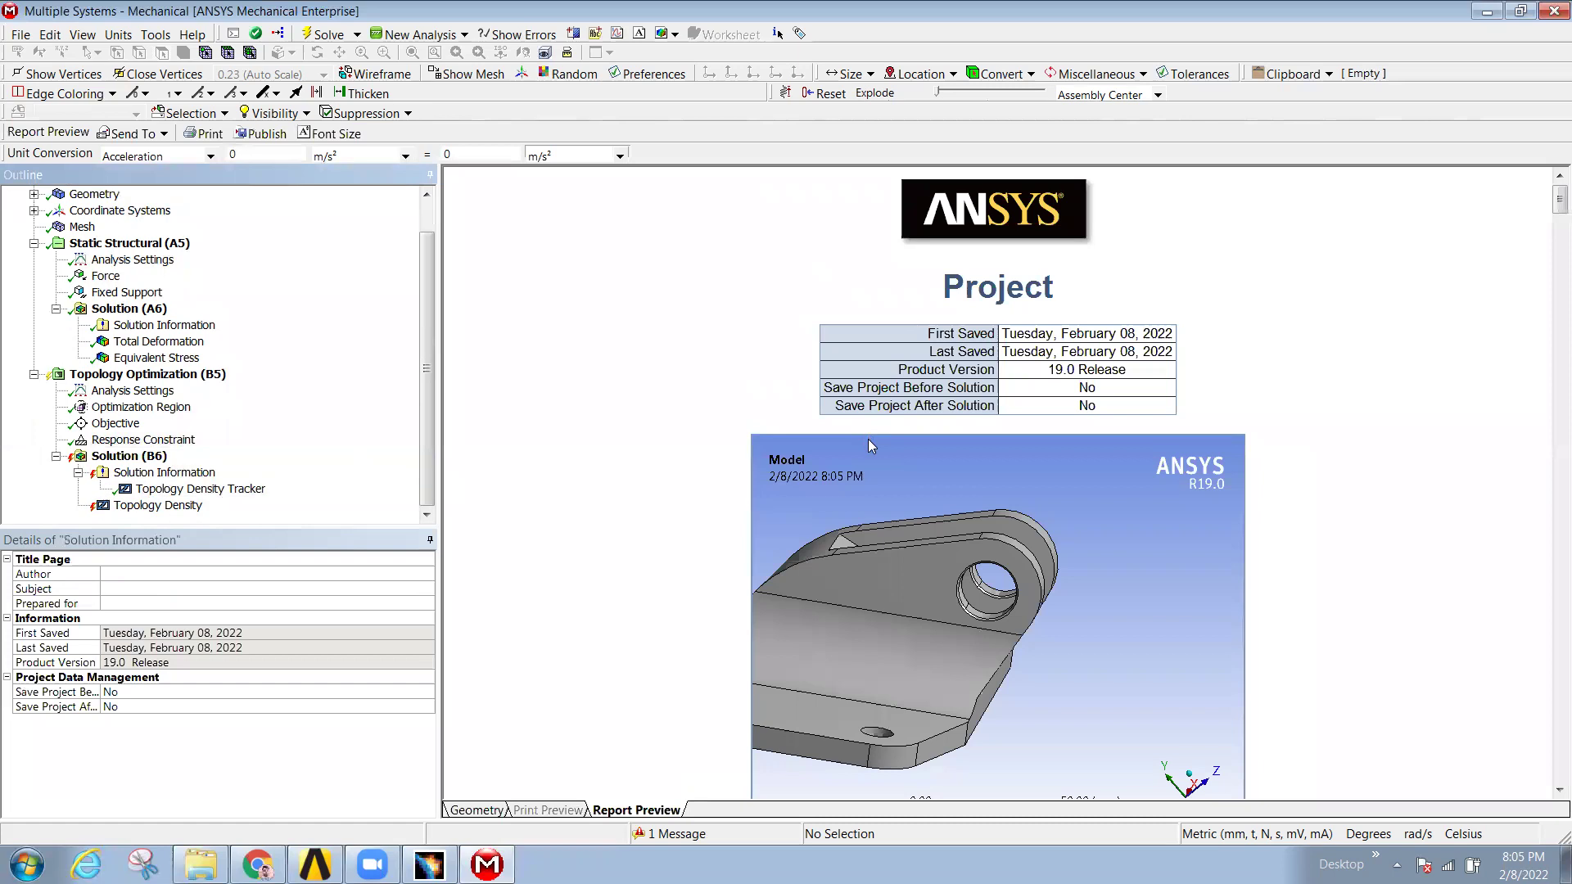
scroll(650, 519, down, 15)
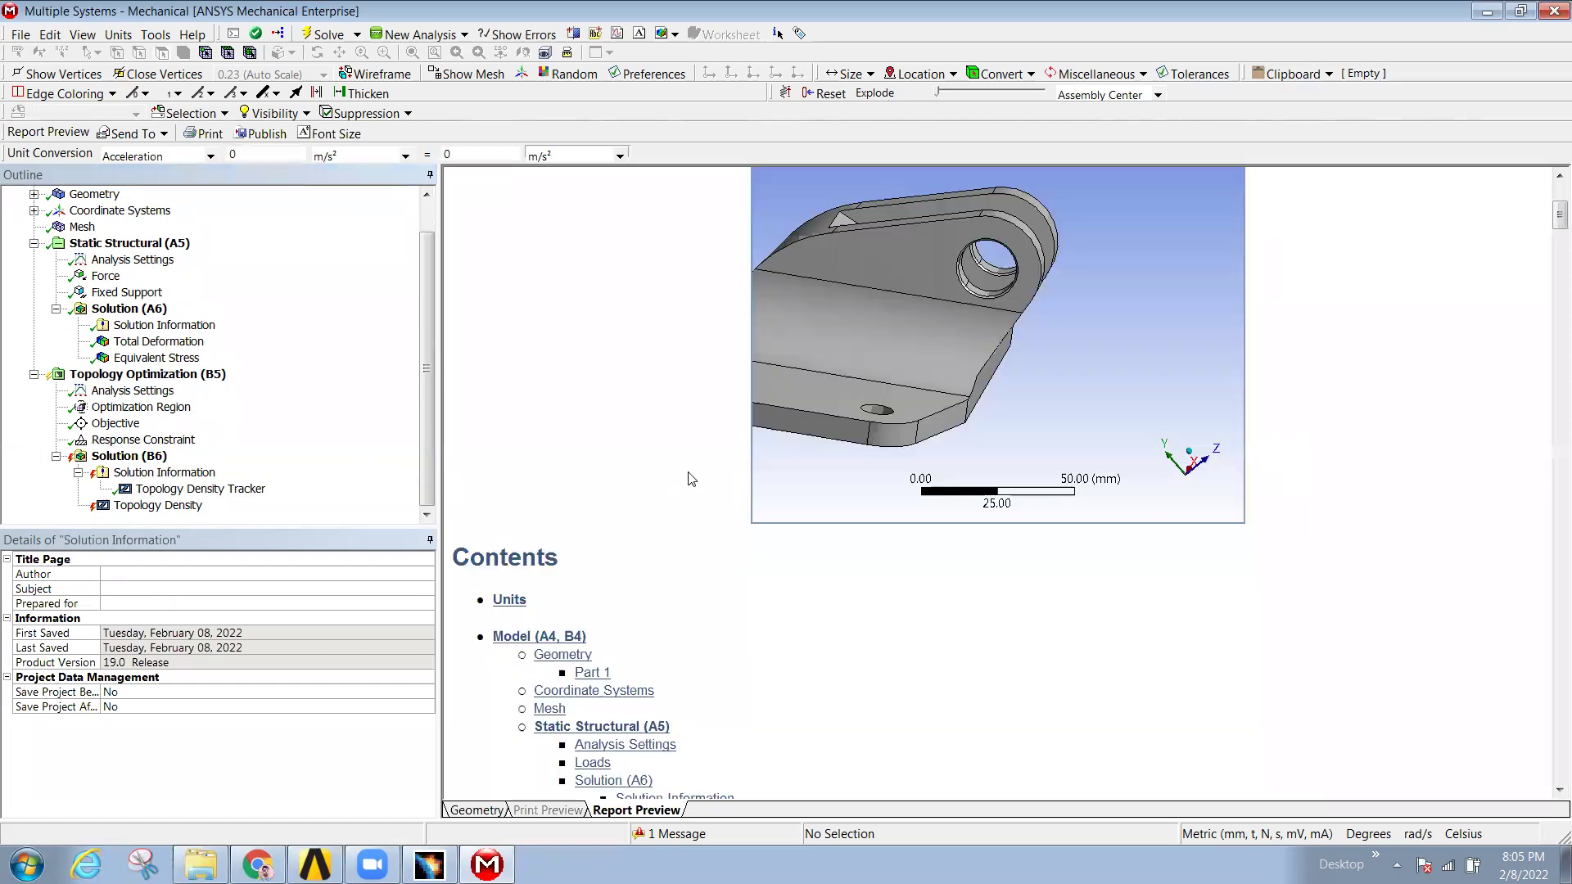
scroll(711, 488, down, 3)
scroll(712, 490, up, 10)
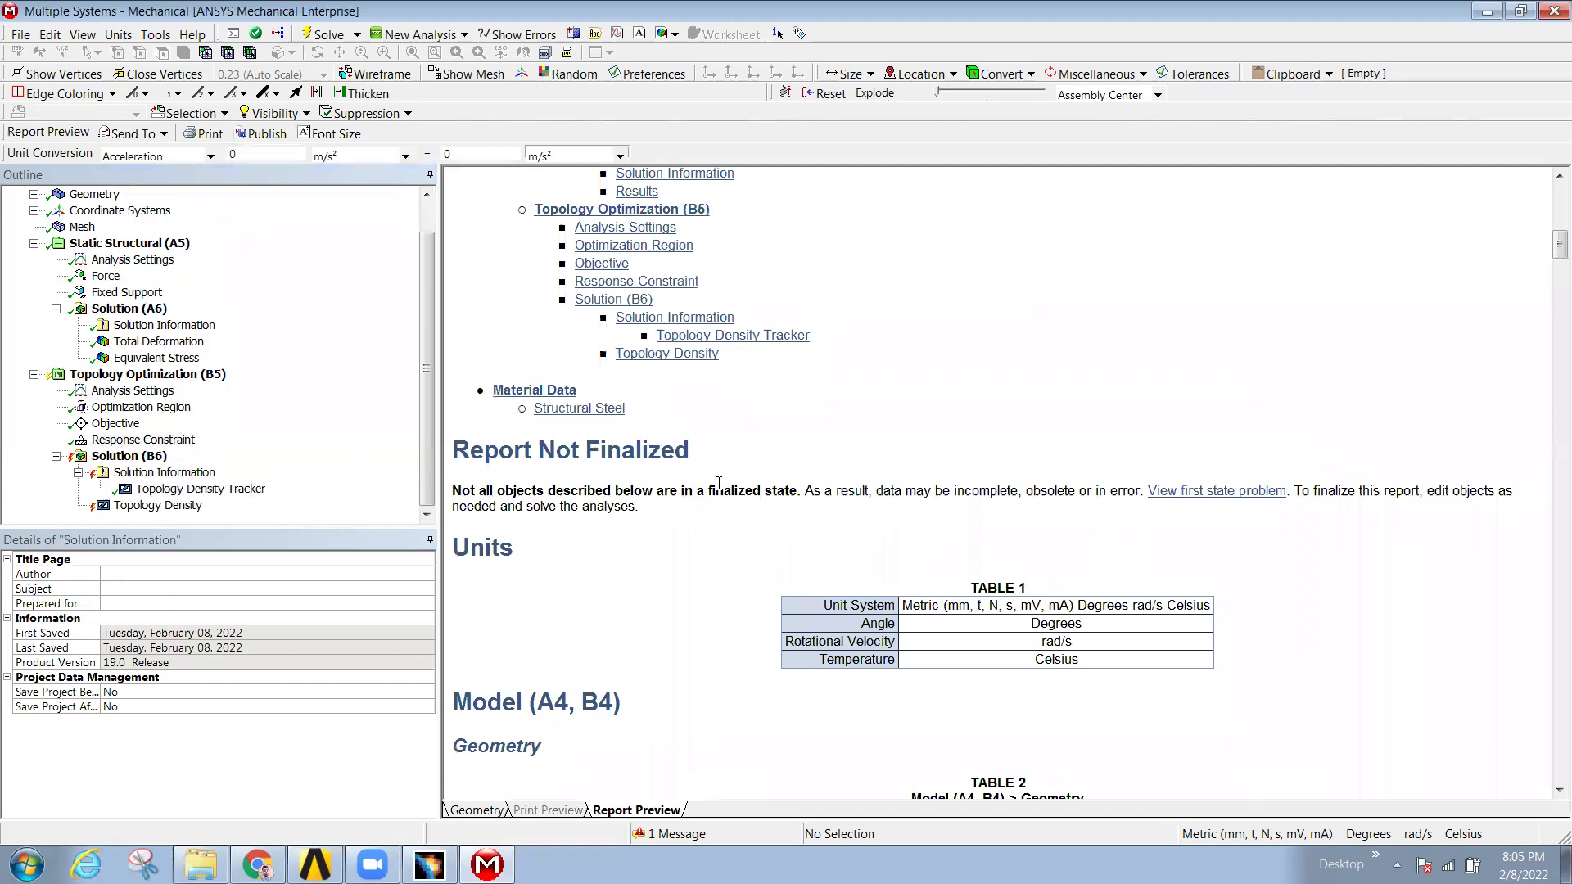
scroll(930, 537, down, 6)
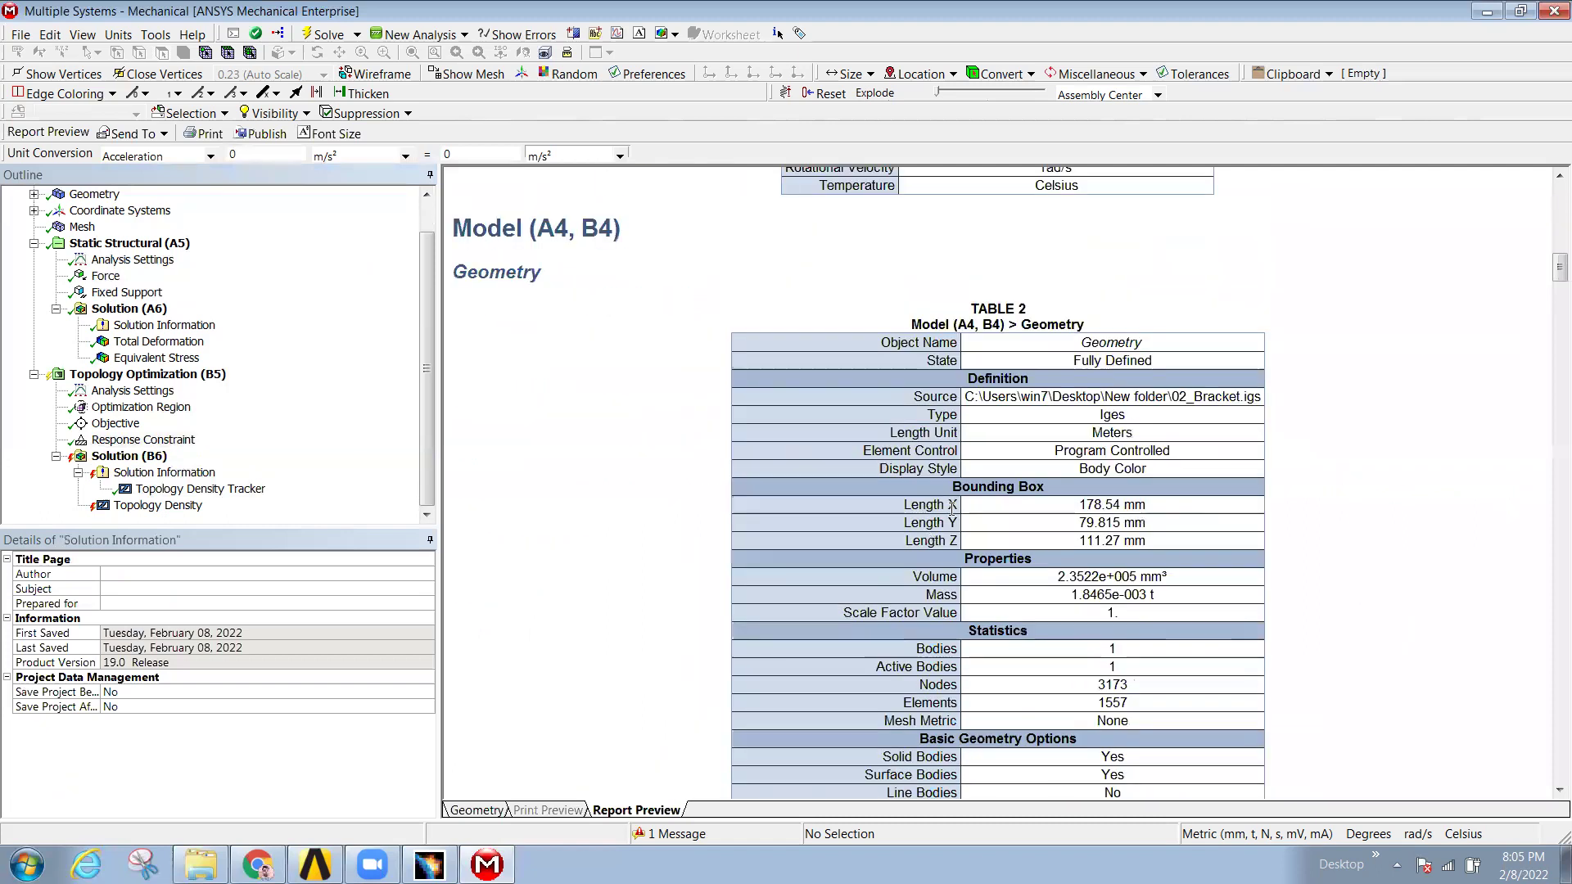
scroll(1065, 576, down, 3)
scroll(1071, 578, down, 6)
scroll(976, 603, down, 1)
scroll(976, 603, down, 5)
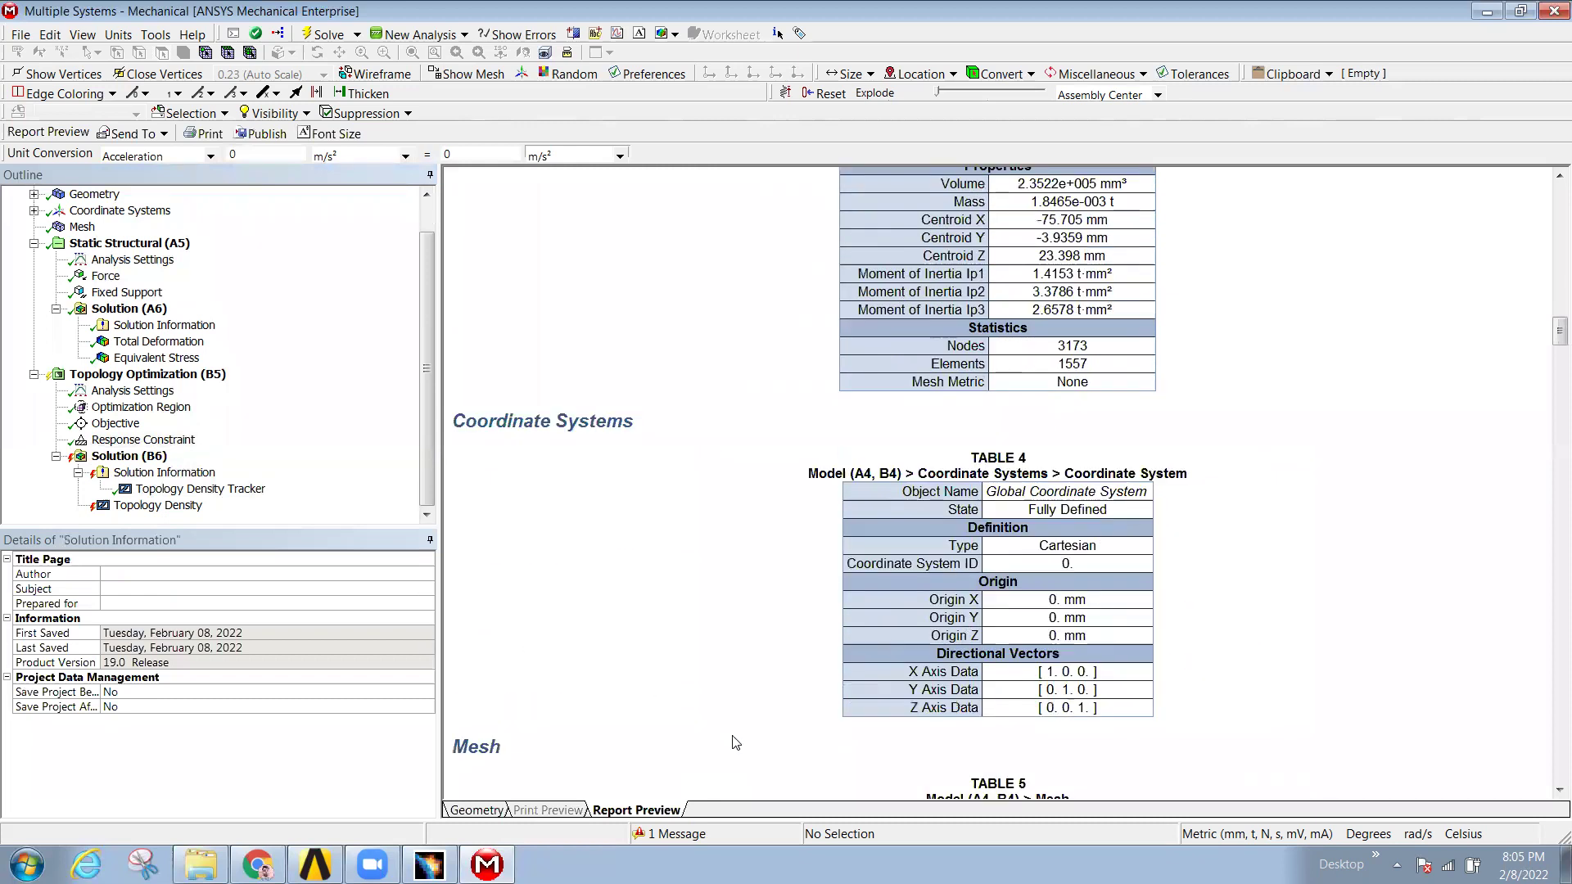
- Read the report's mesh, static structural and Topology Optimization tables, and check the optimization's solution information
scroll(910, 657, down, 8)
scroll(909, 654, down, 1)
scroll(959, 643, down, 10)
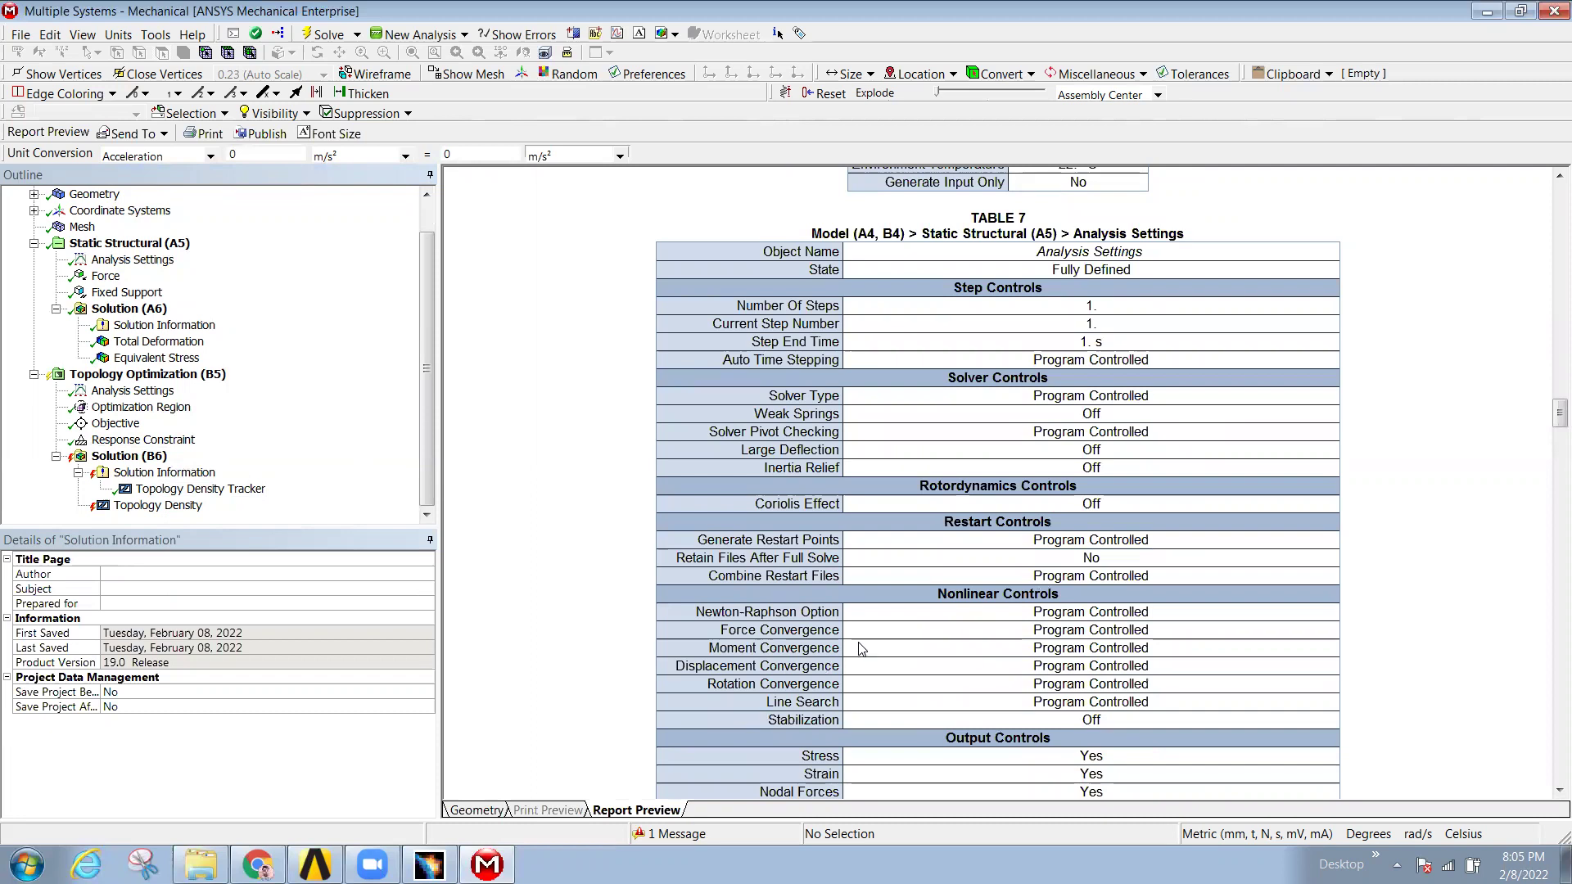
scroll(907, 614, down, 3)
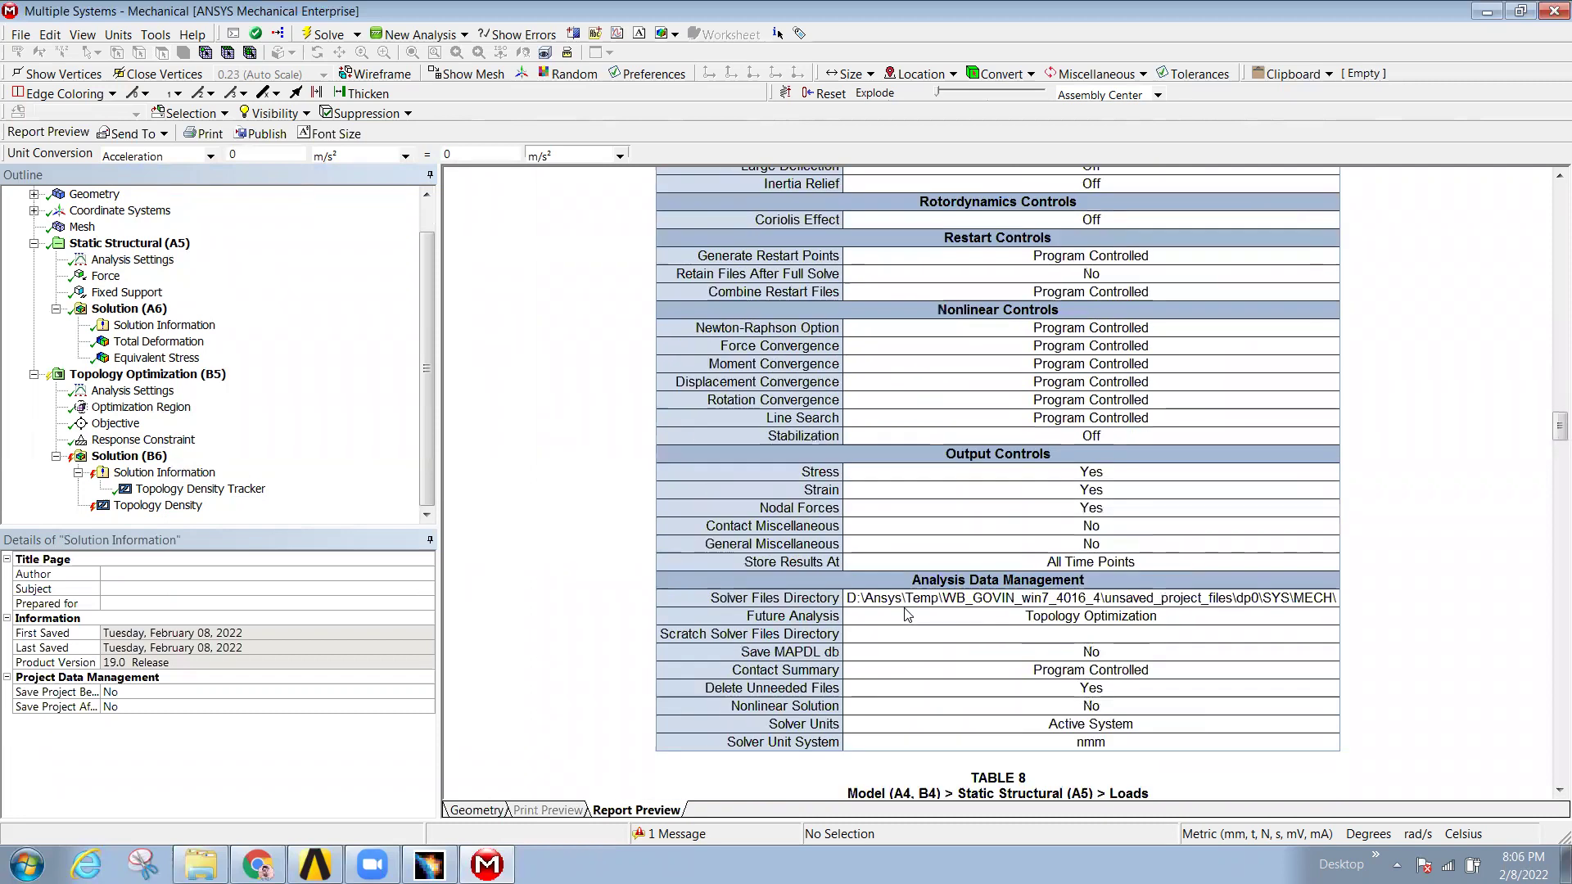
scroll(906, 614, down, 2)
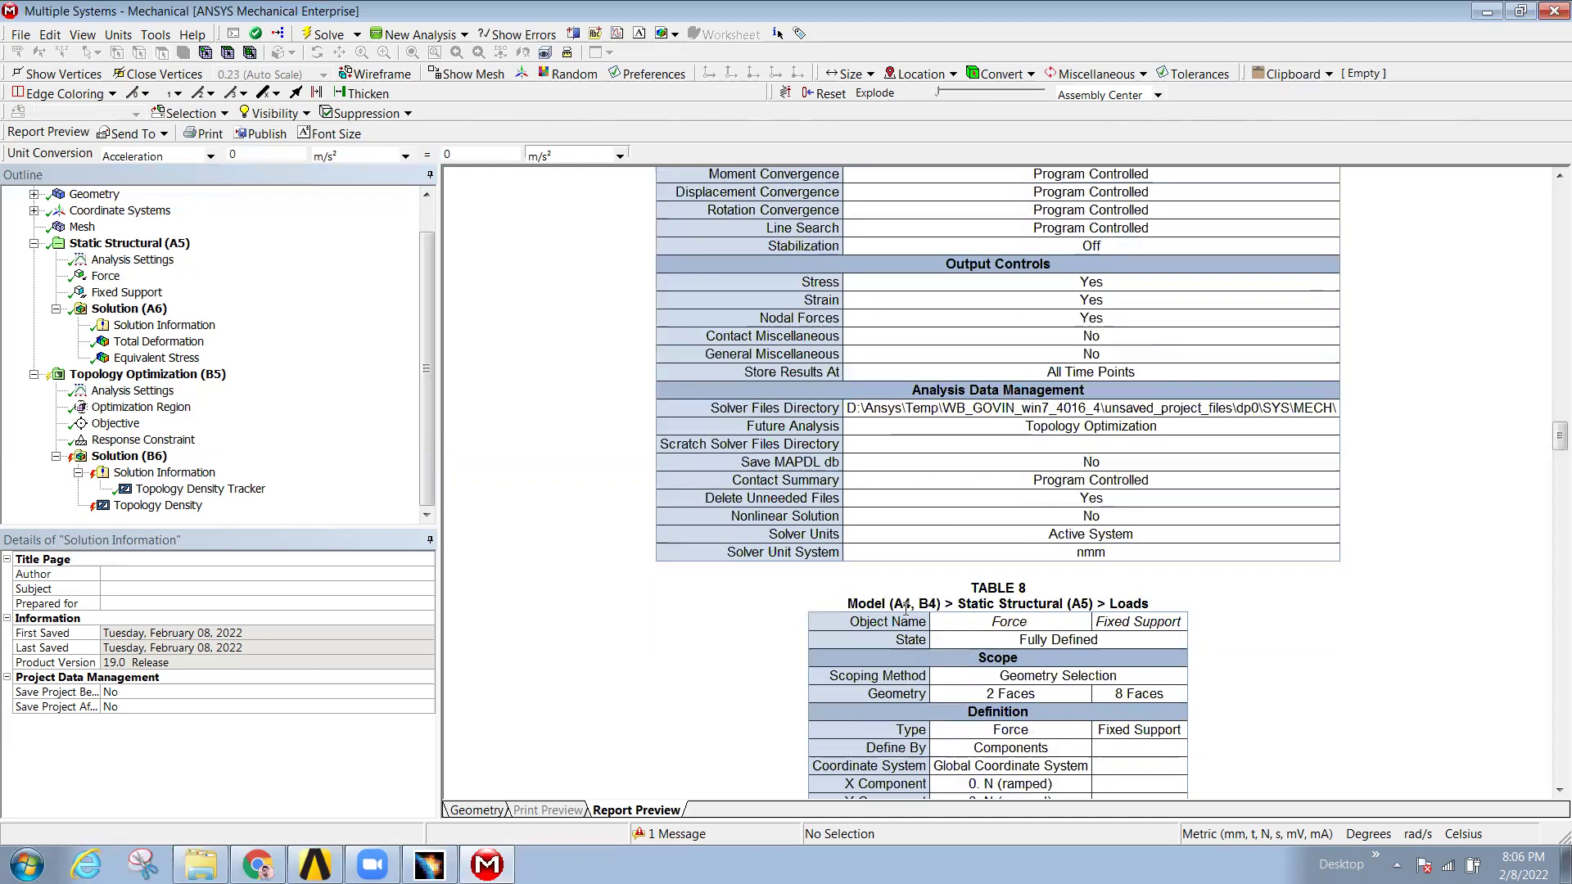
scroll(906, 611, down, 8)
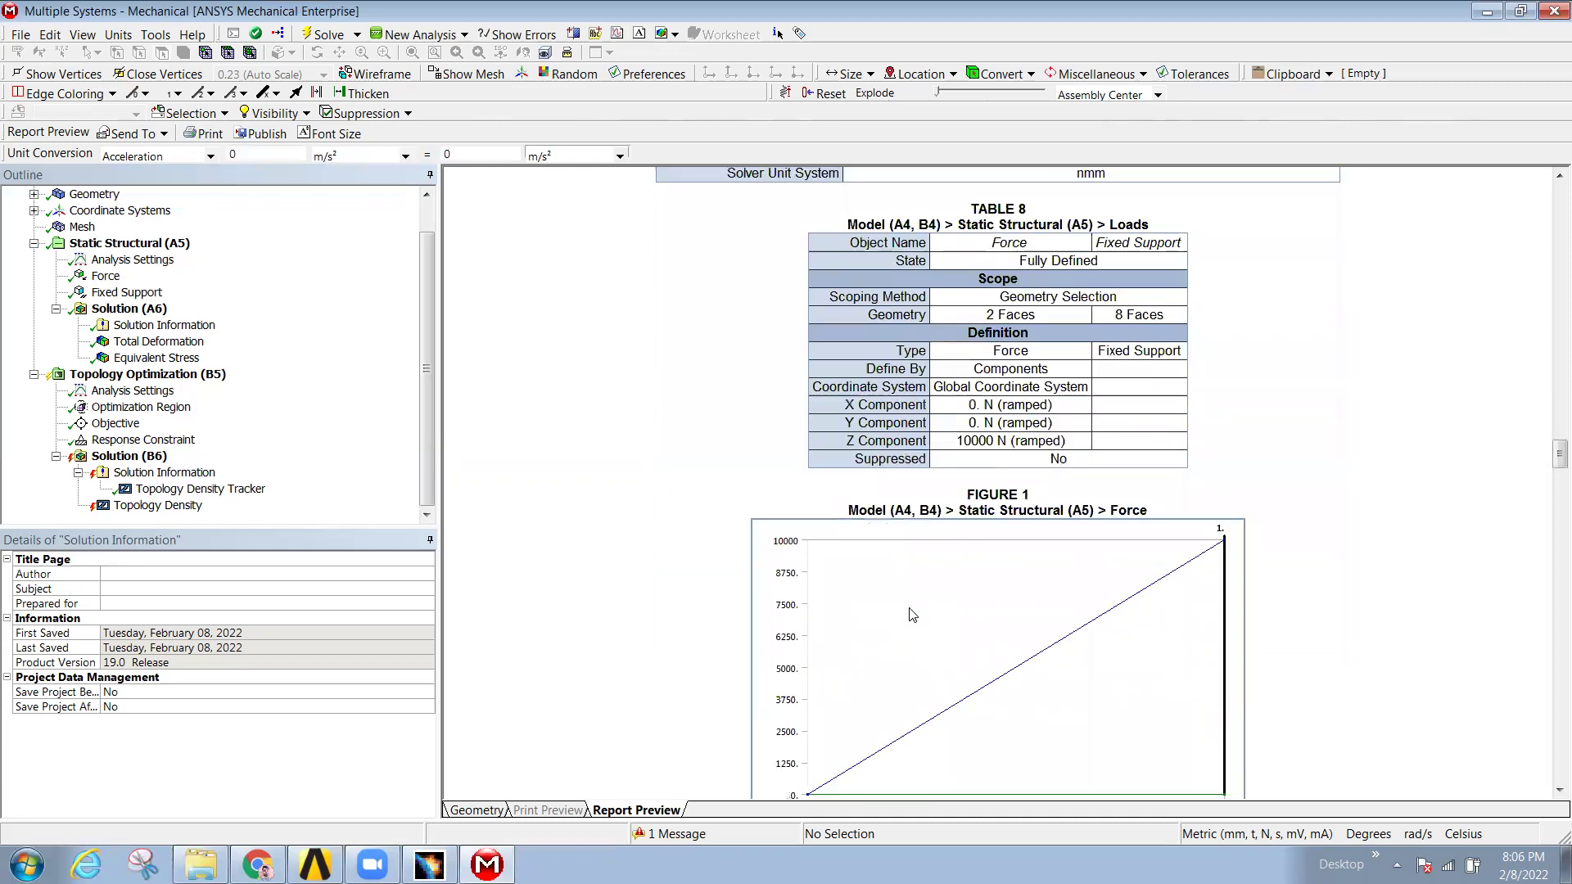
scroll(912, 614, down, 19)
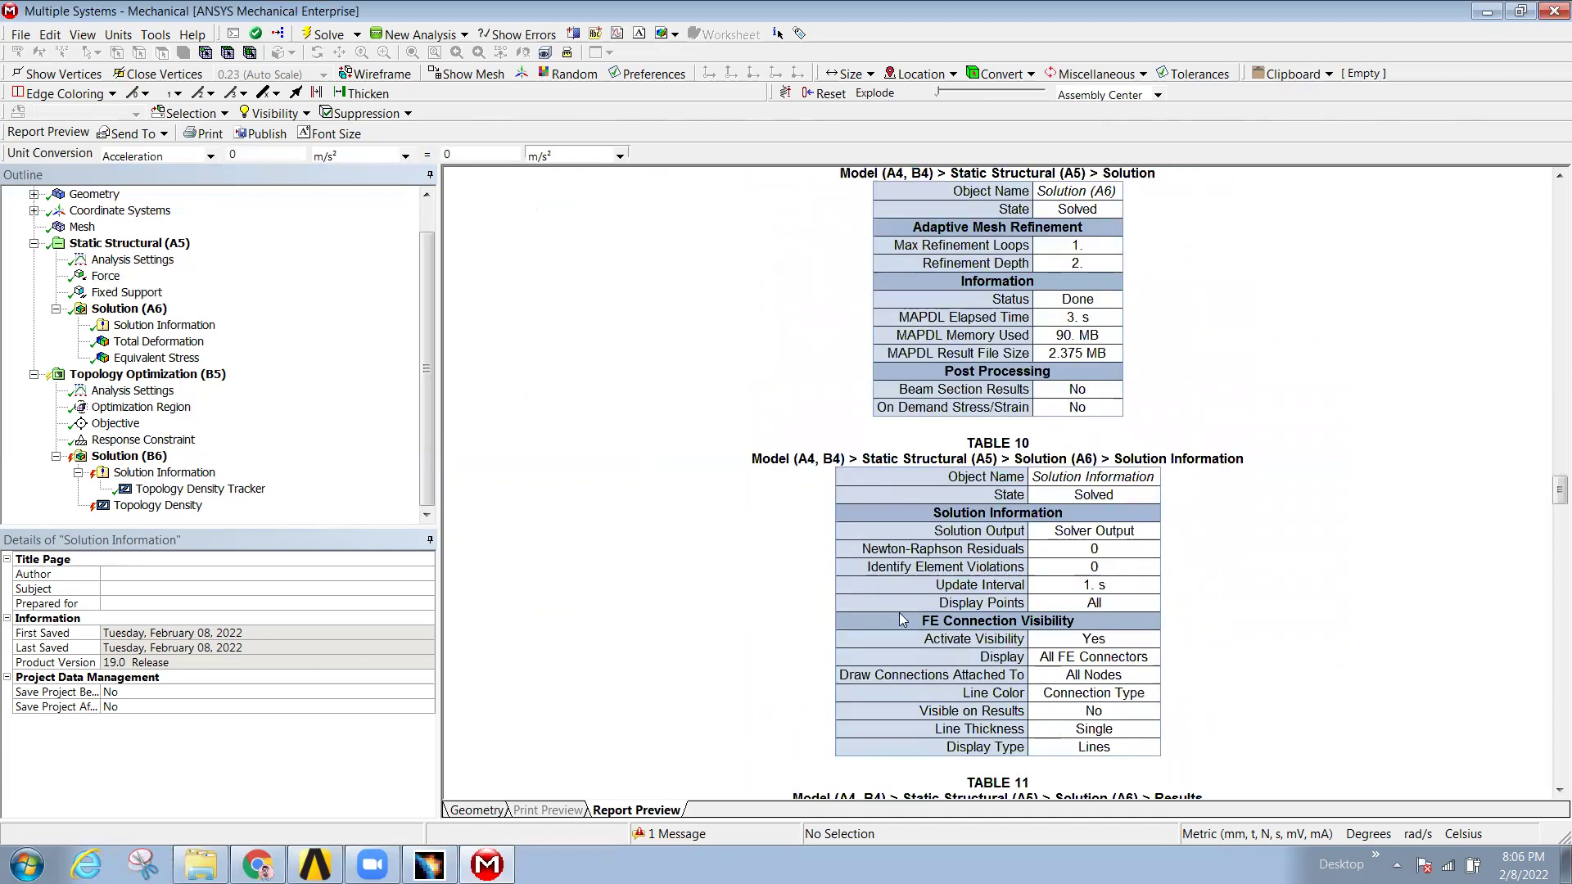
scroll(899, 612, down, 20)
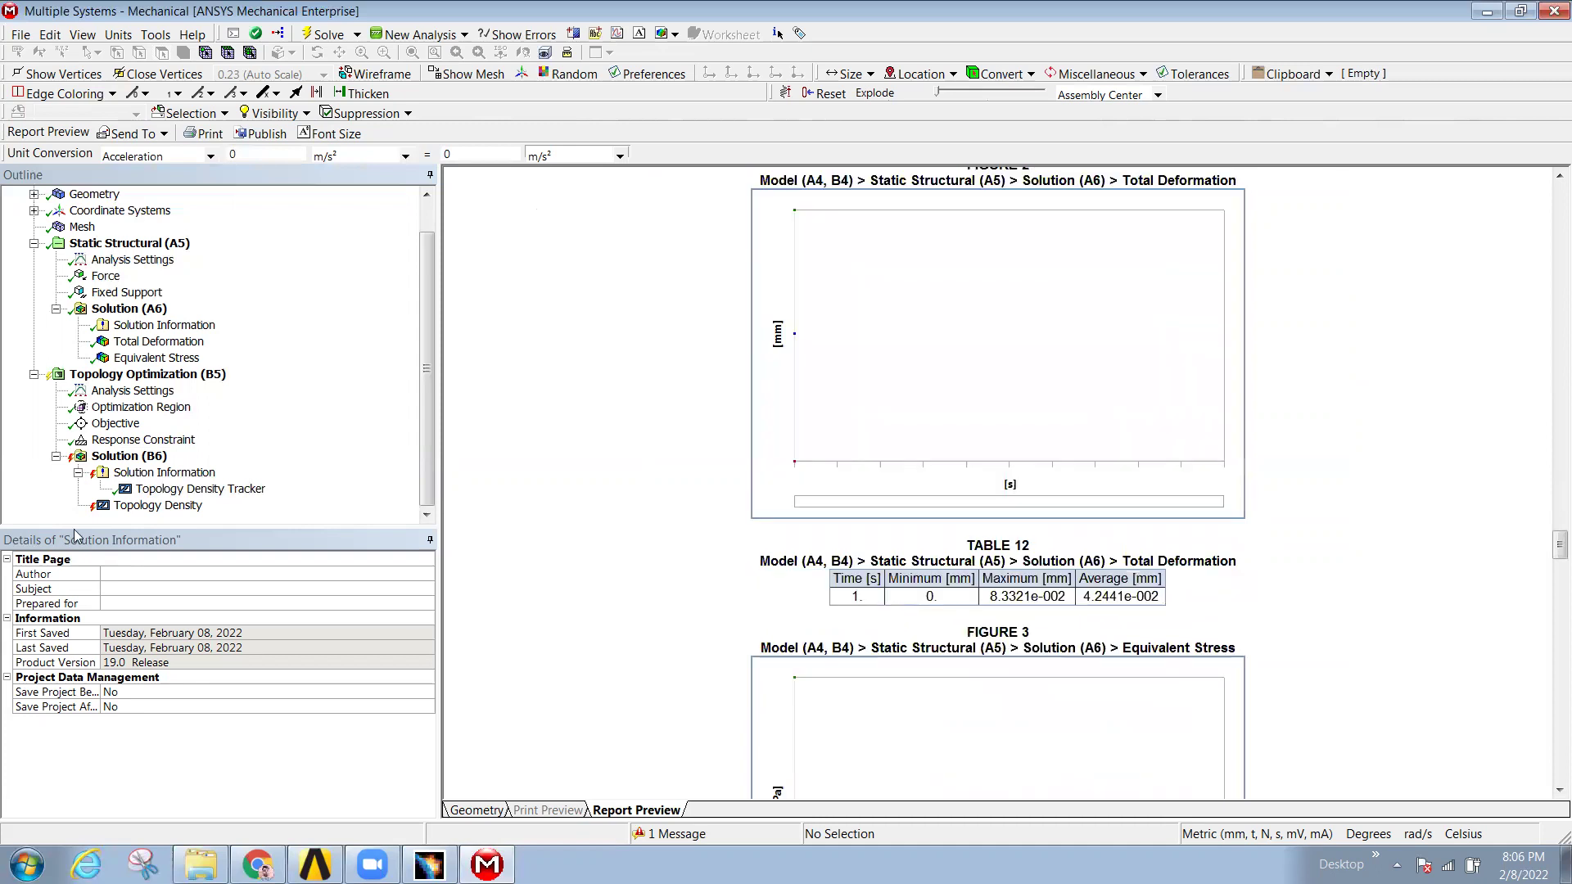
click(148, 474)
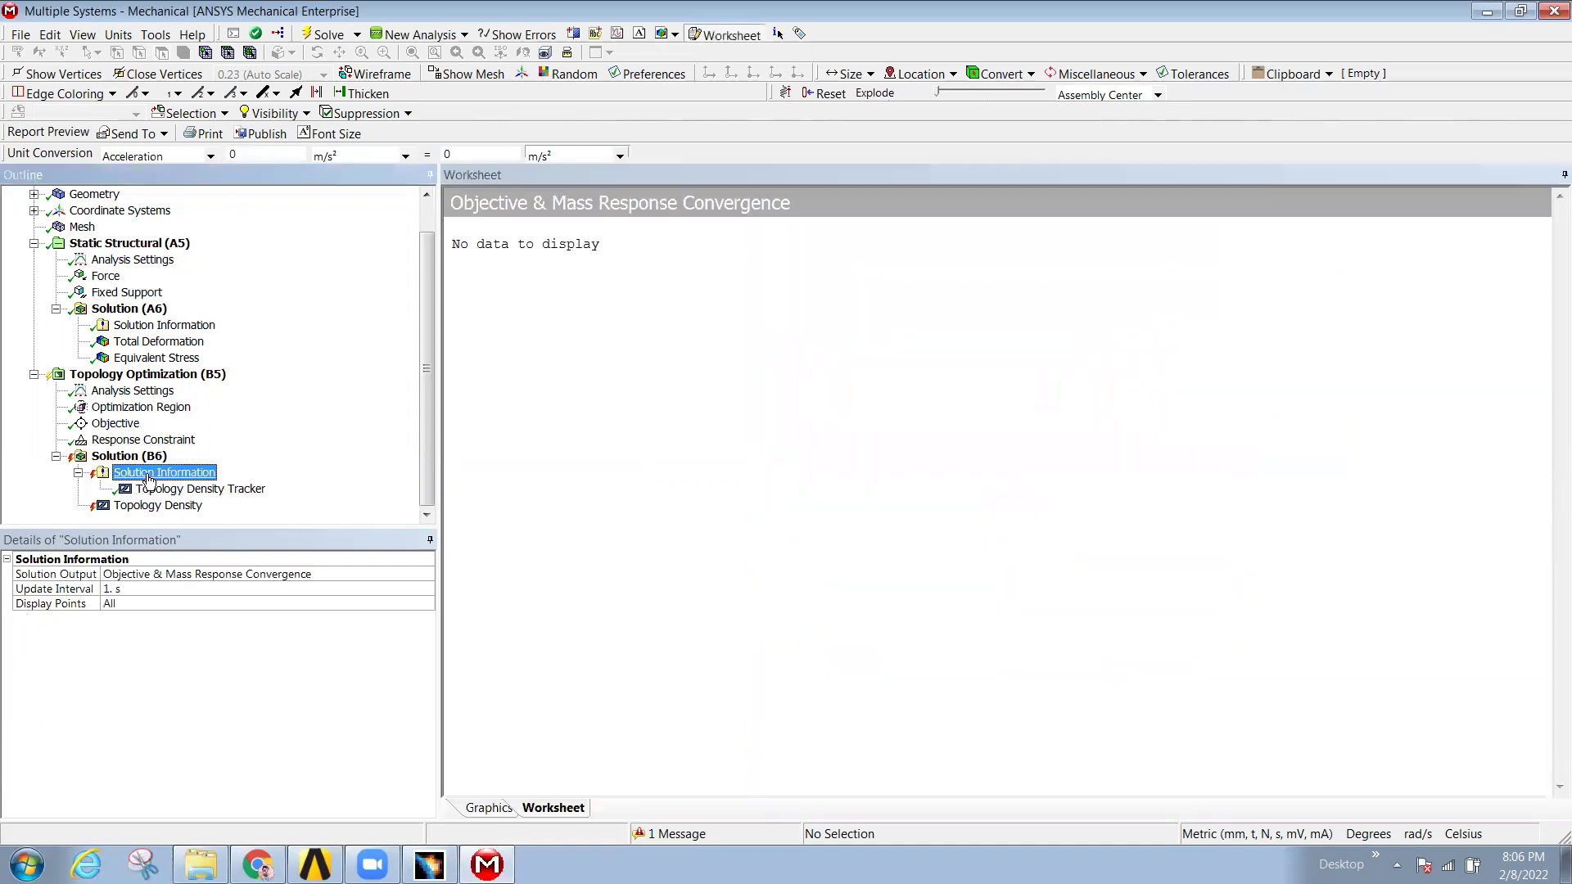
click(140, 376)
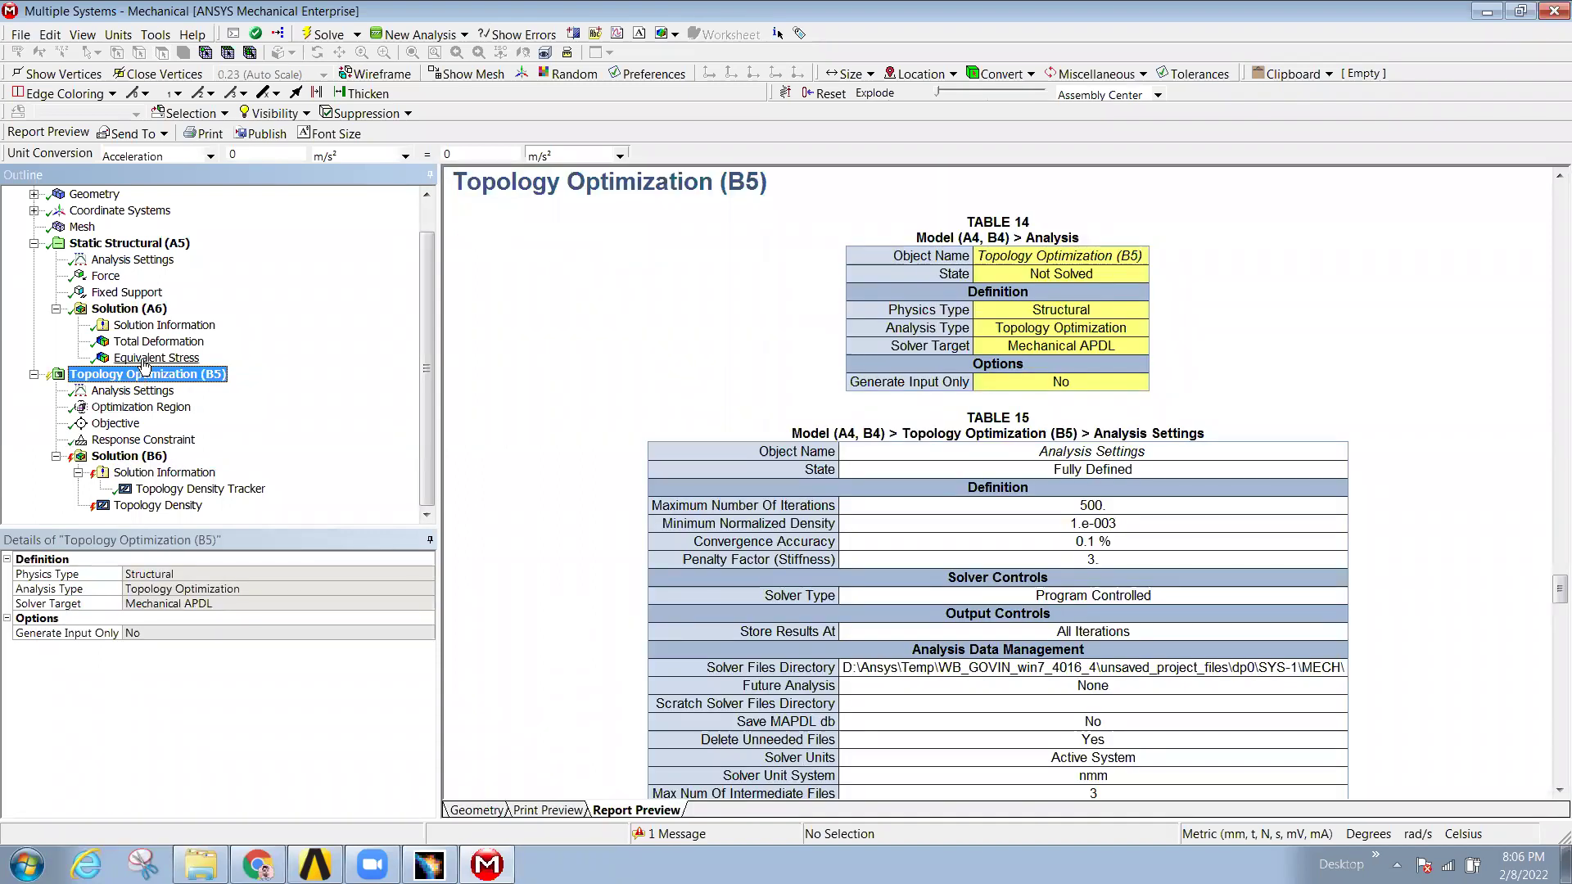
- Close the Mechanical session and start a new Workbench project without saving the current one
click(1550, 8)
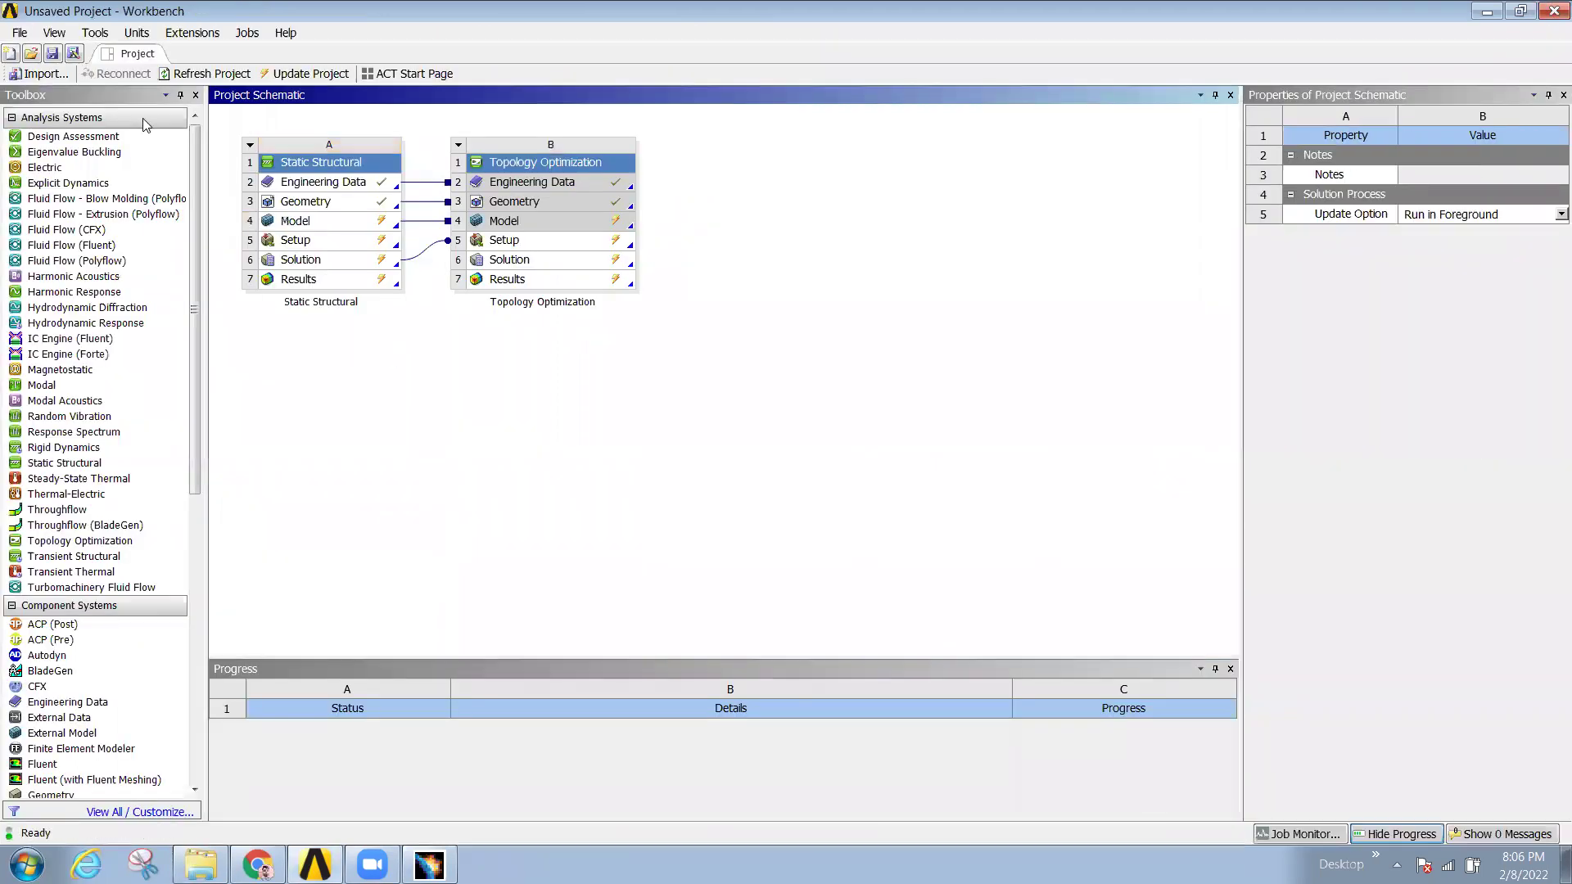
click(10, 53)
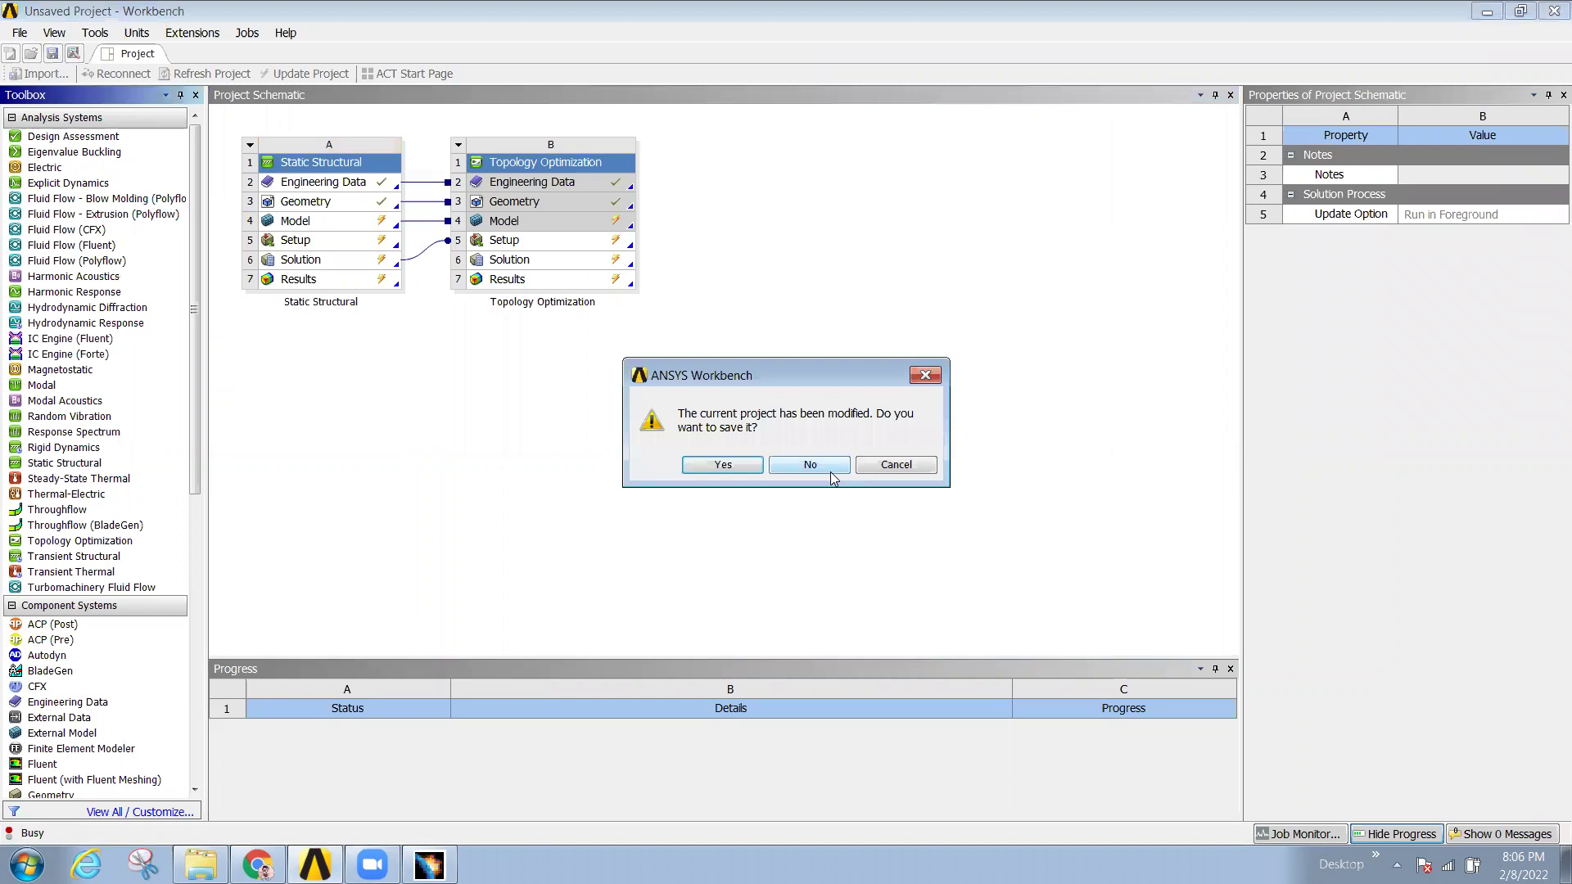
click(831, 471)
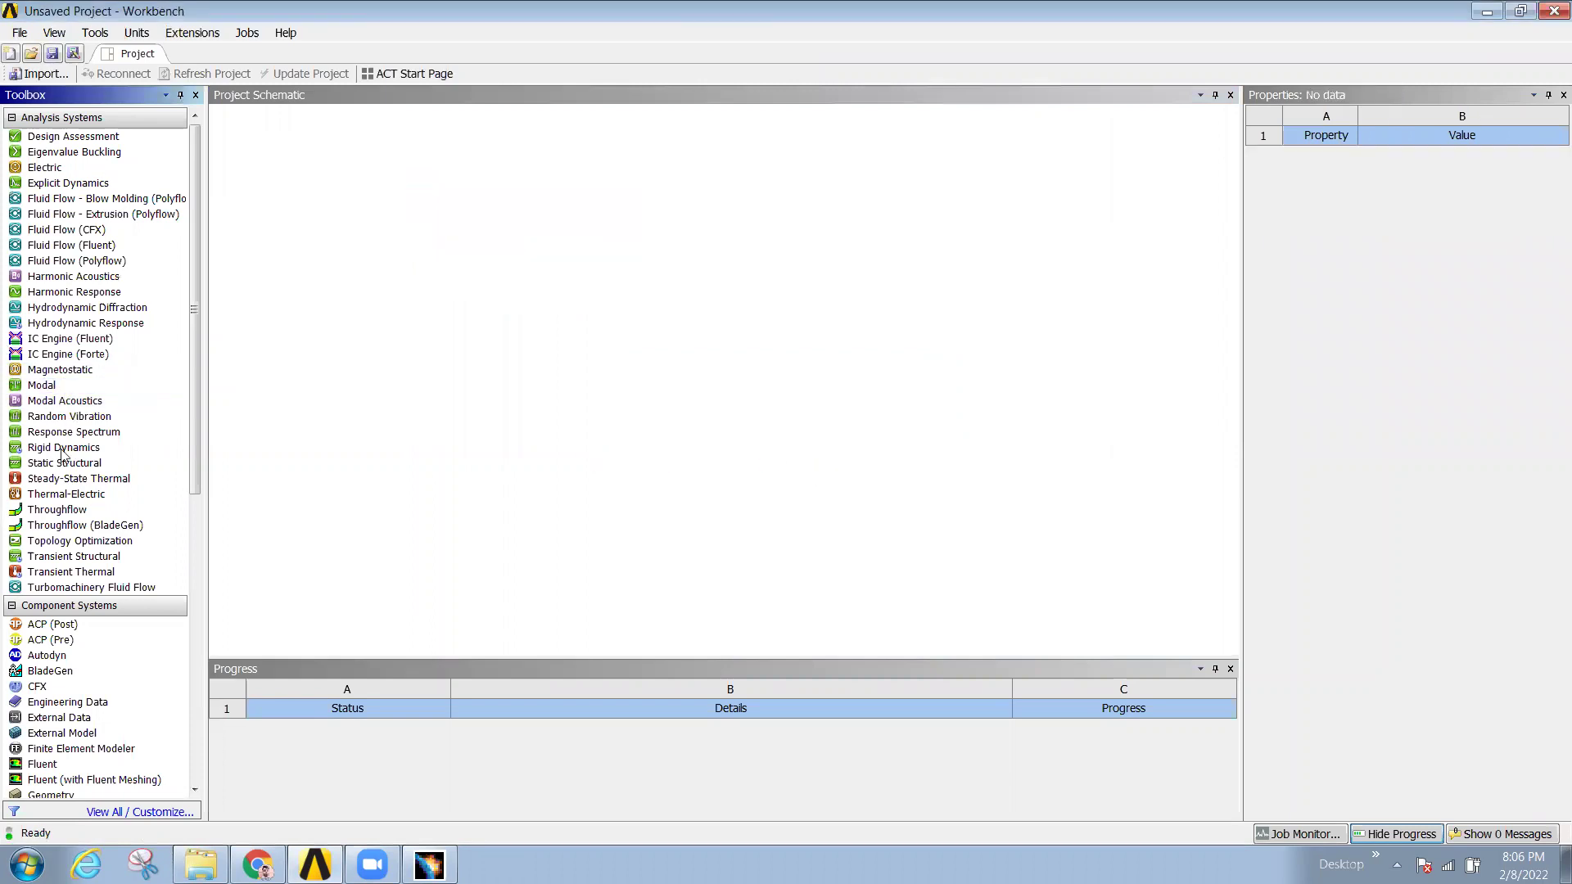
- Add a Static Structural system and a Topology Optimization system linked to its solution in the project schematic
drag(64, 463, 357, 188)
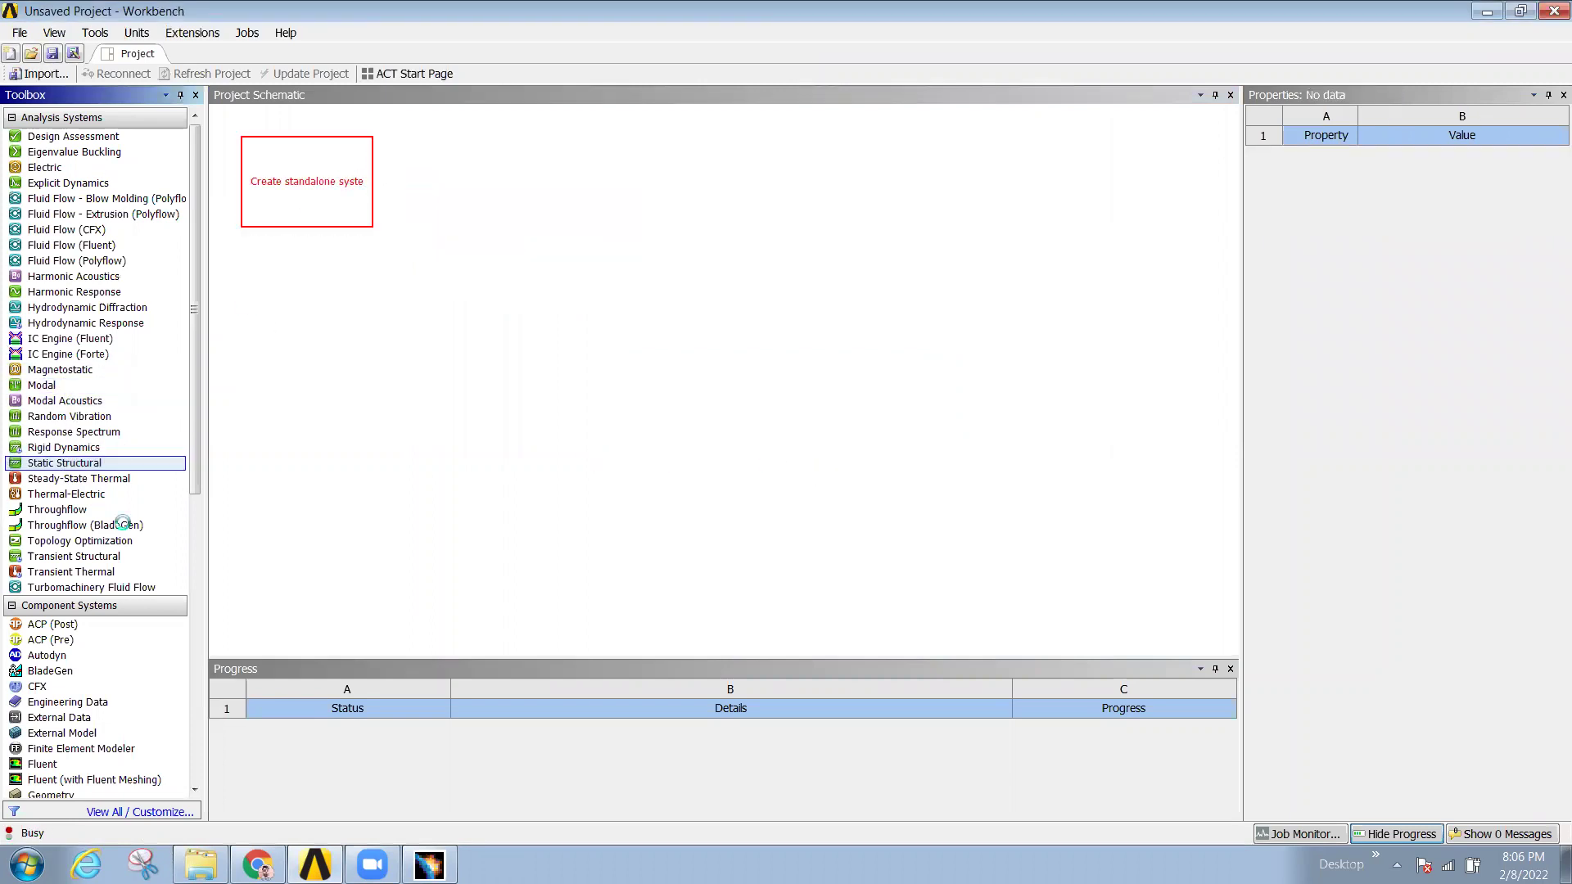
drag(78, 541, 372, 262)
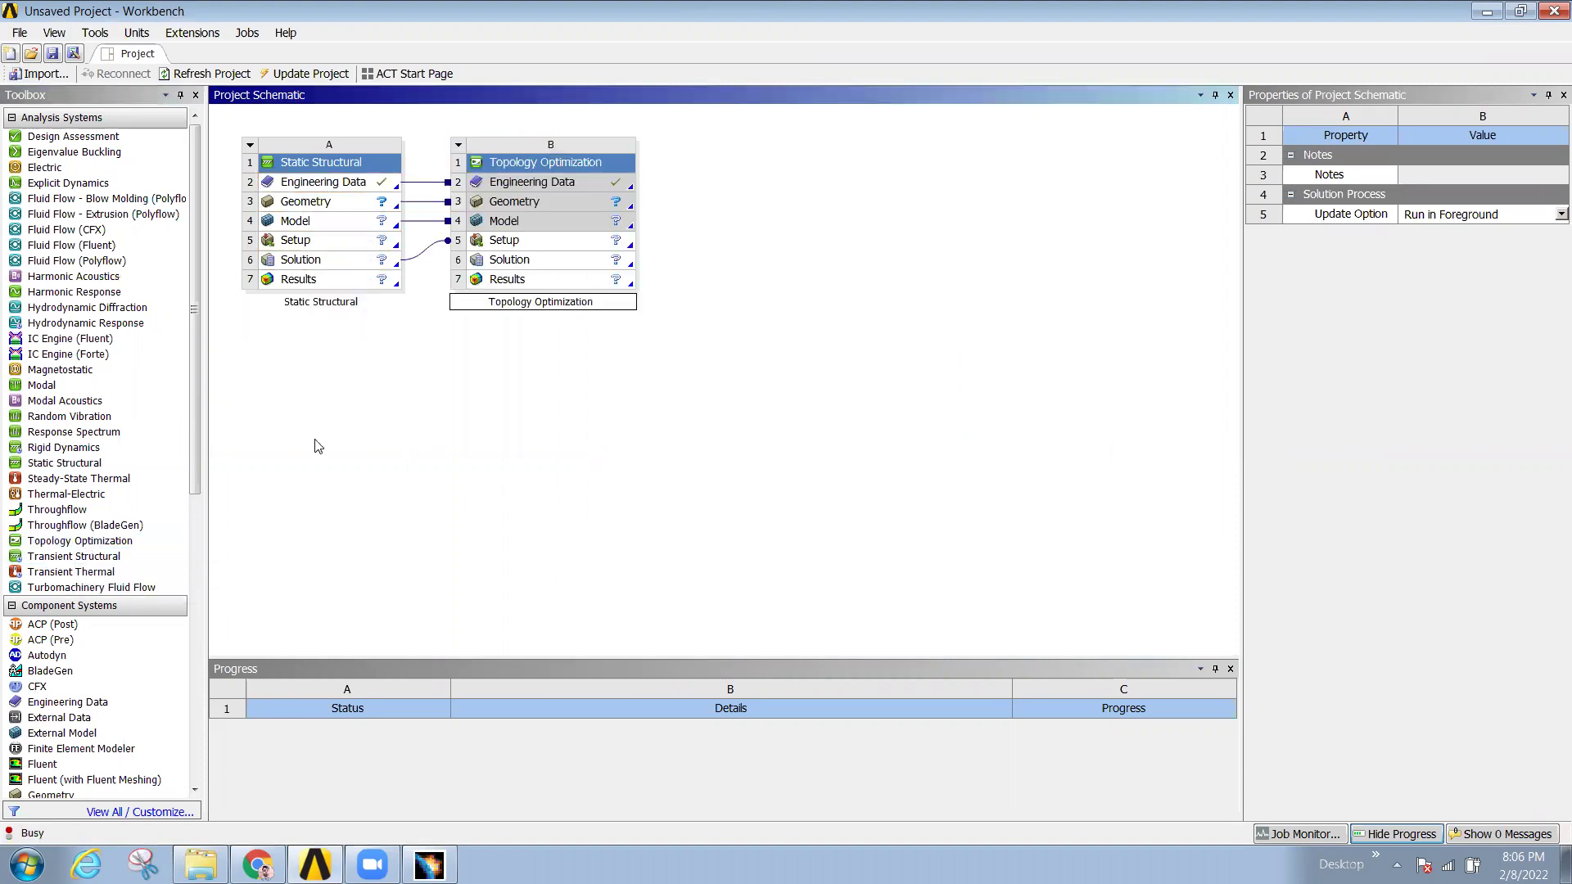
drag(195, 466, 262, 409)
- Import the 01_original.stp file from disk as the Static Structural system's geometry
click(342, 209)
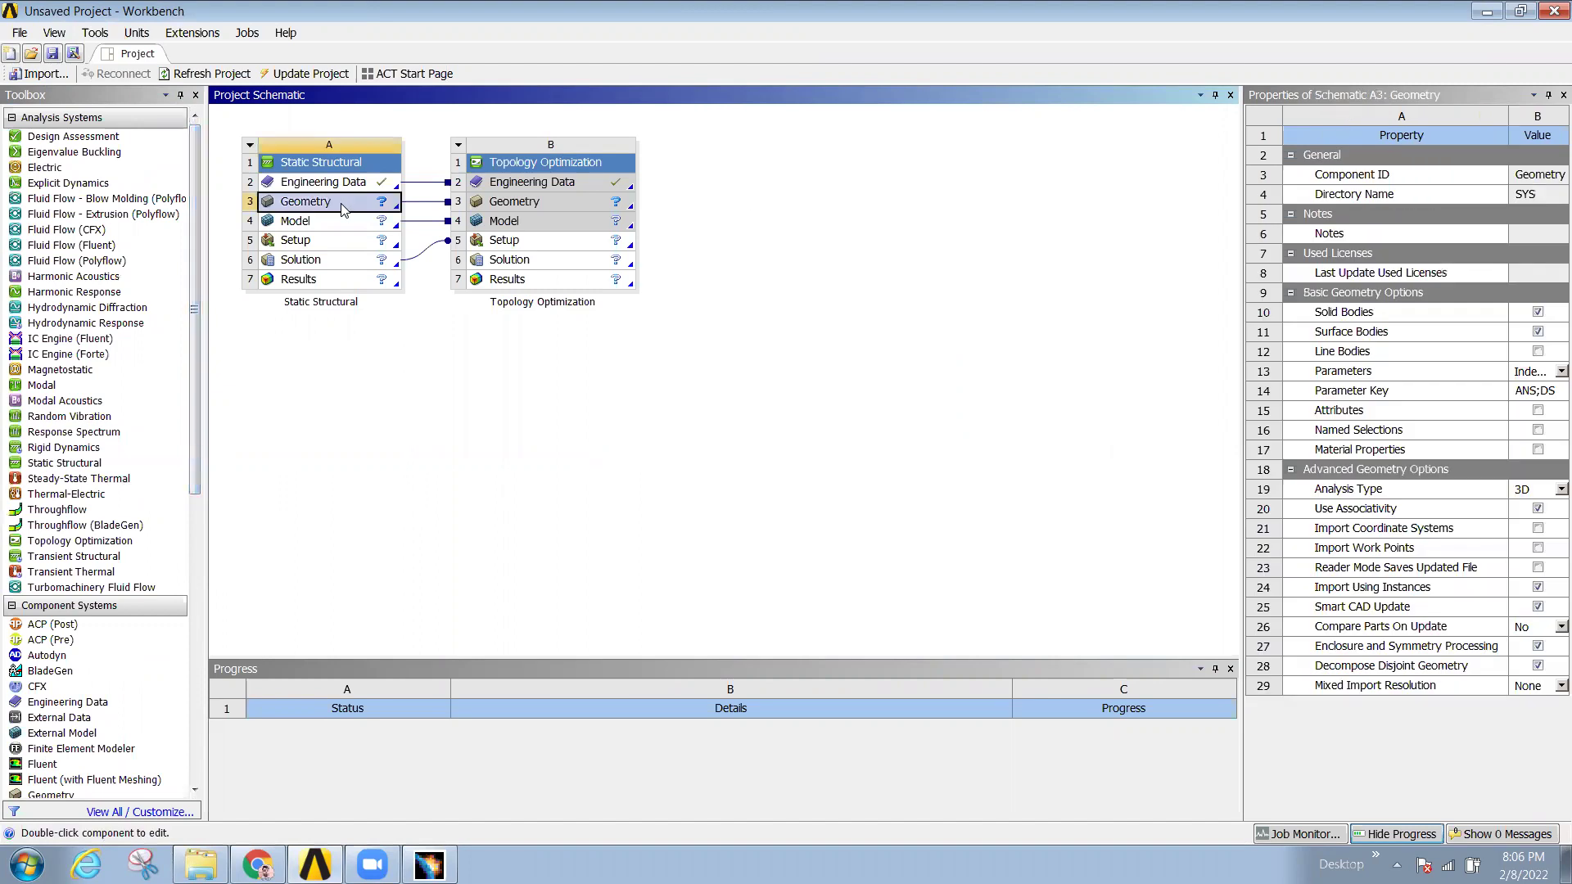
right_click(342, 209)
mouse_move(492, 250)
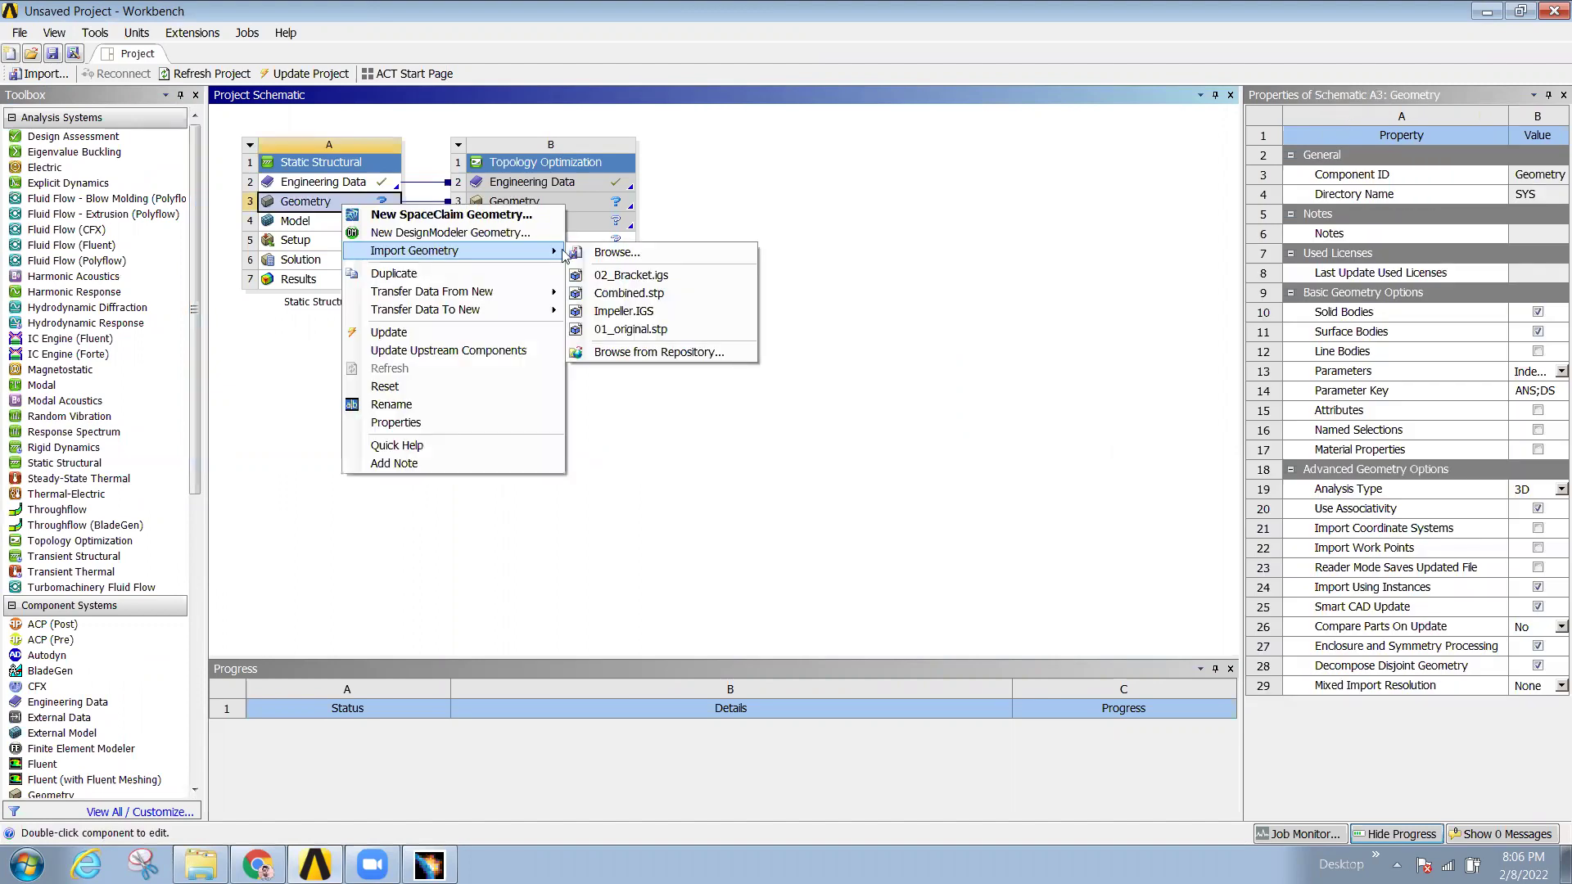
click(638, 255)
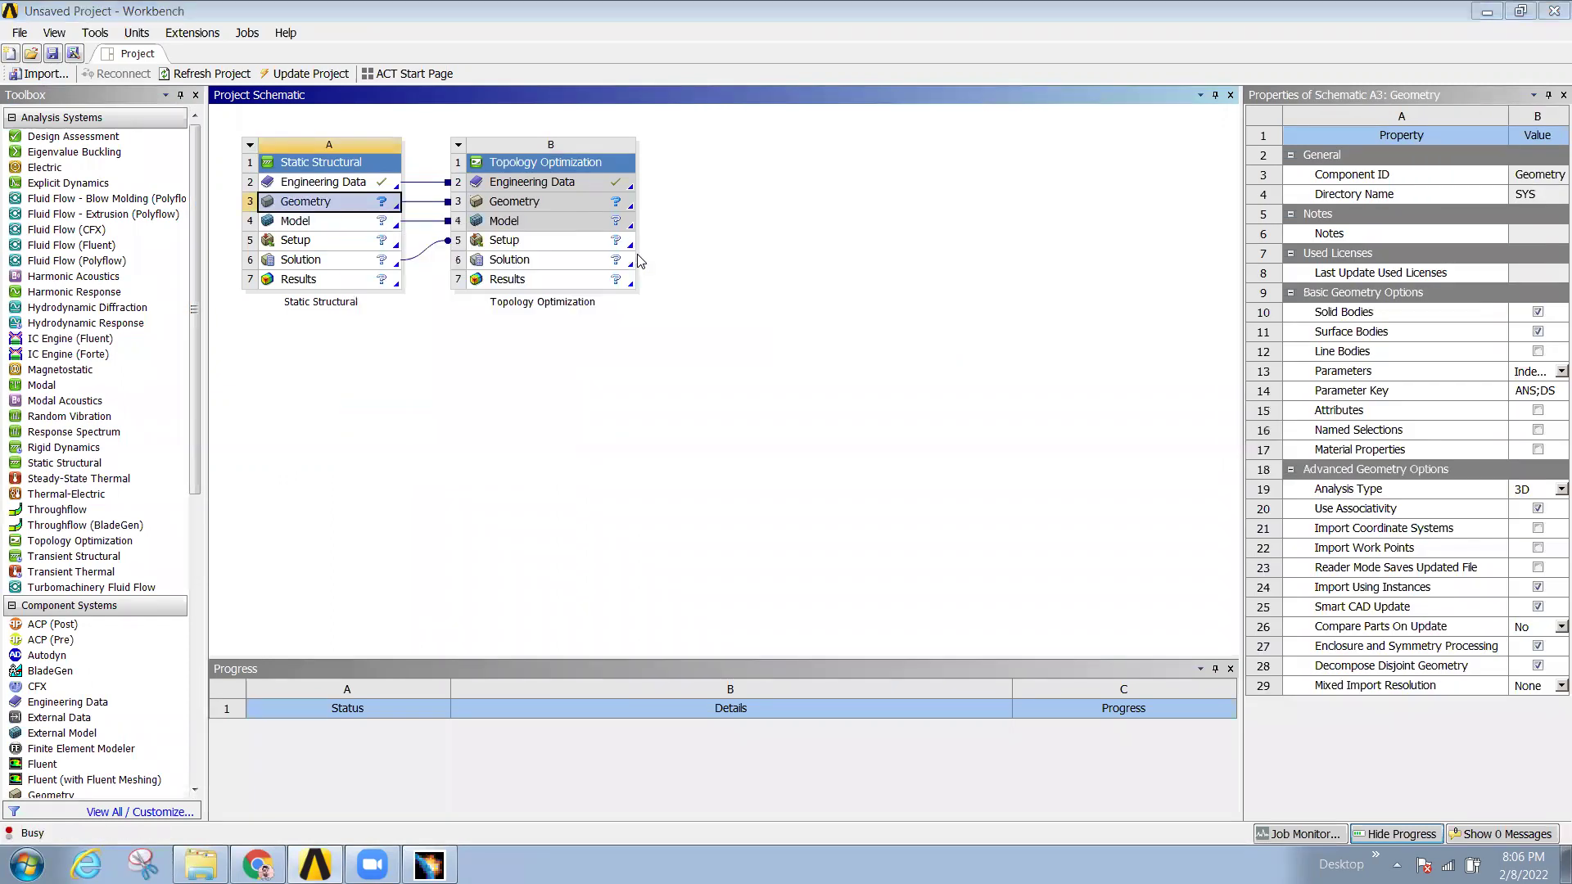
double_click(283, 141)
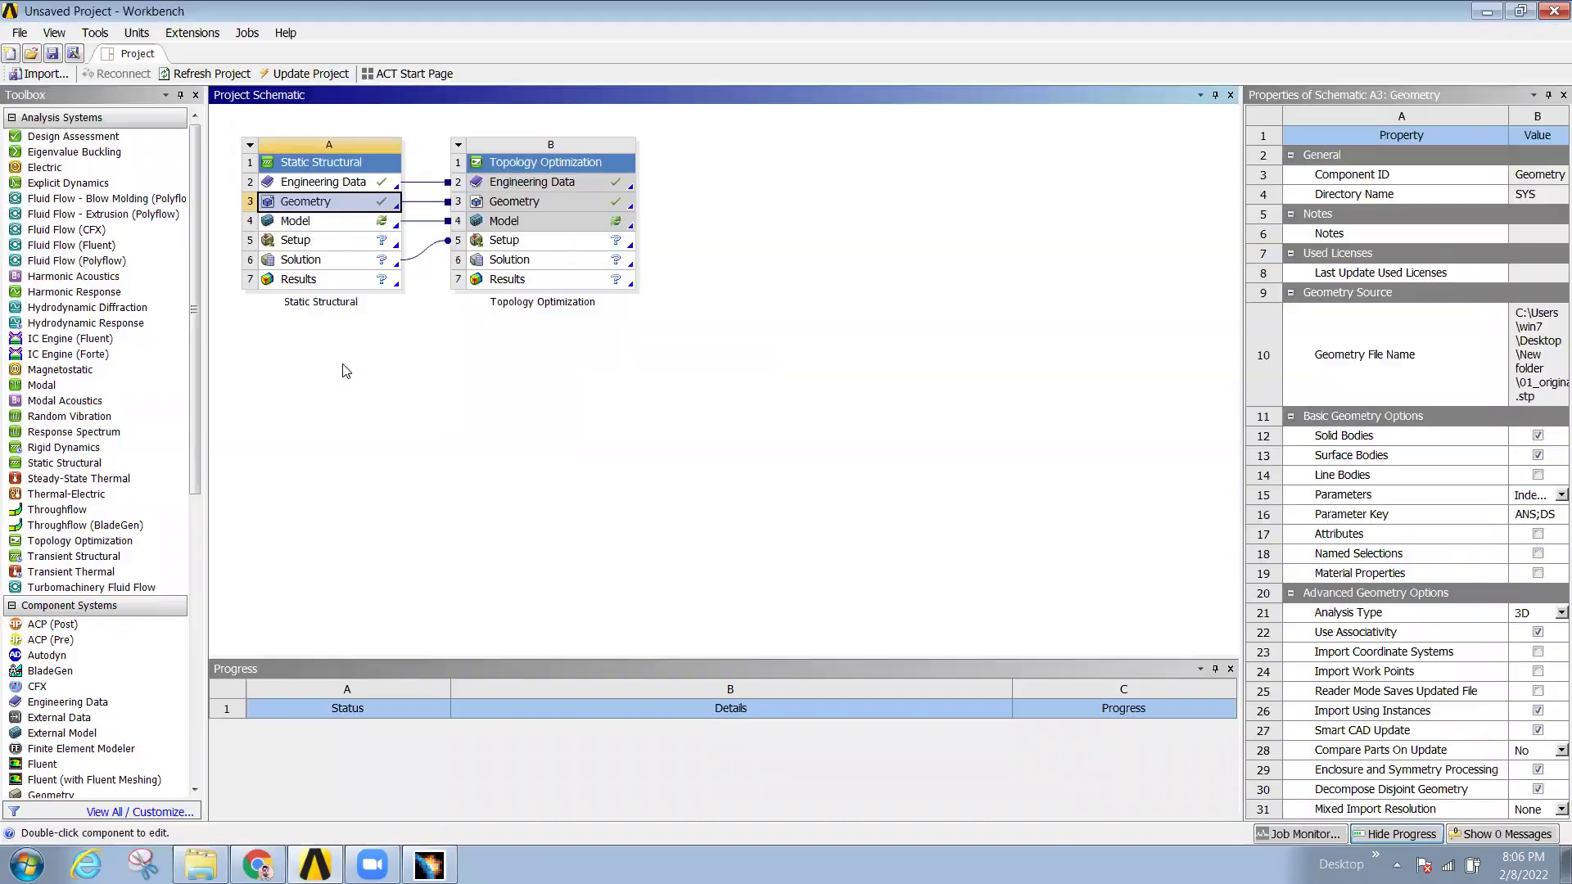
- Open the Static Structural model for editing in Mechanical and generate its mesh with the default settings
right_click(333, 224)
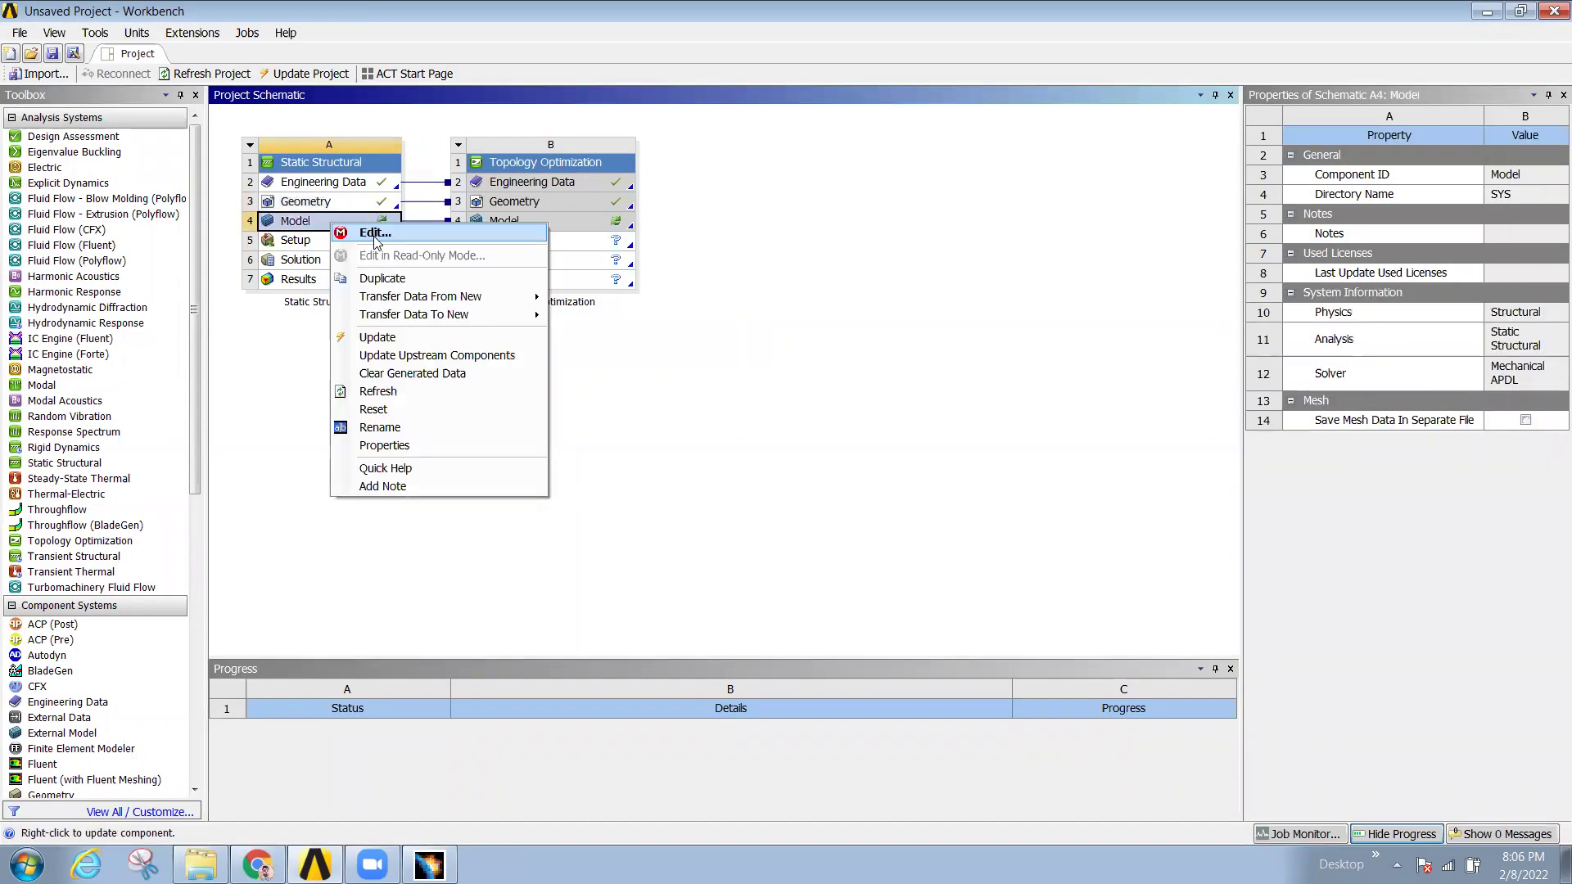
click(375, 233)
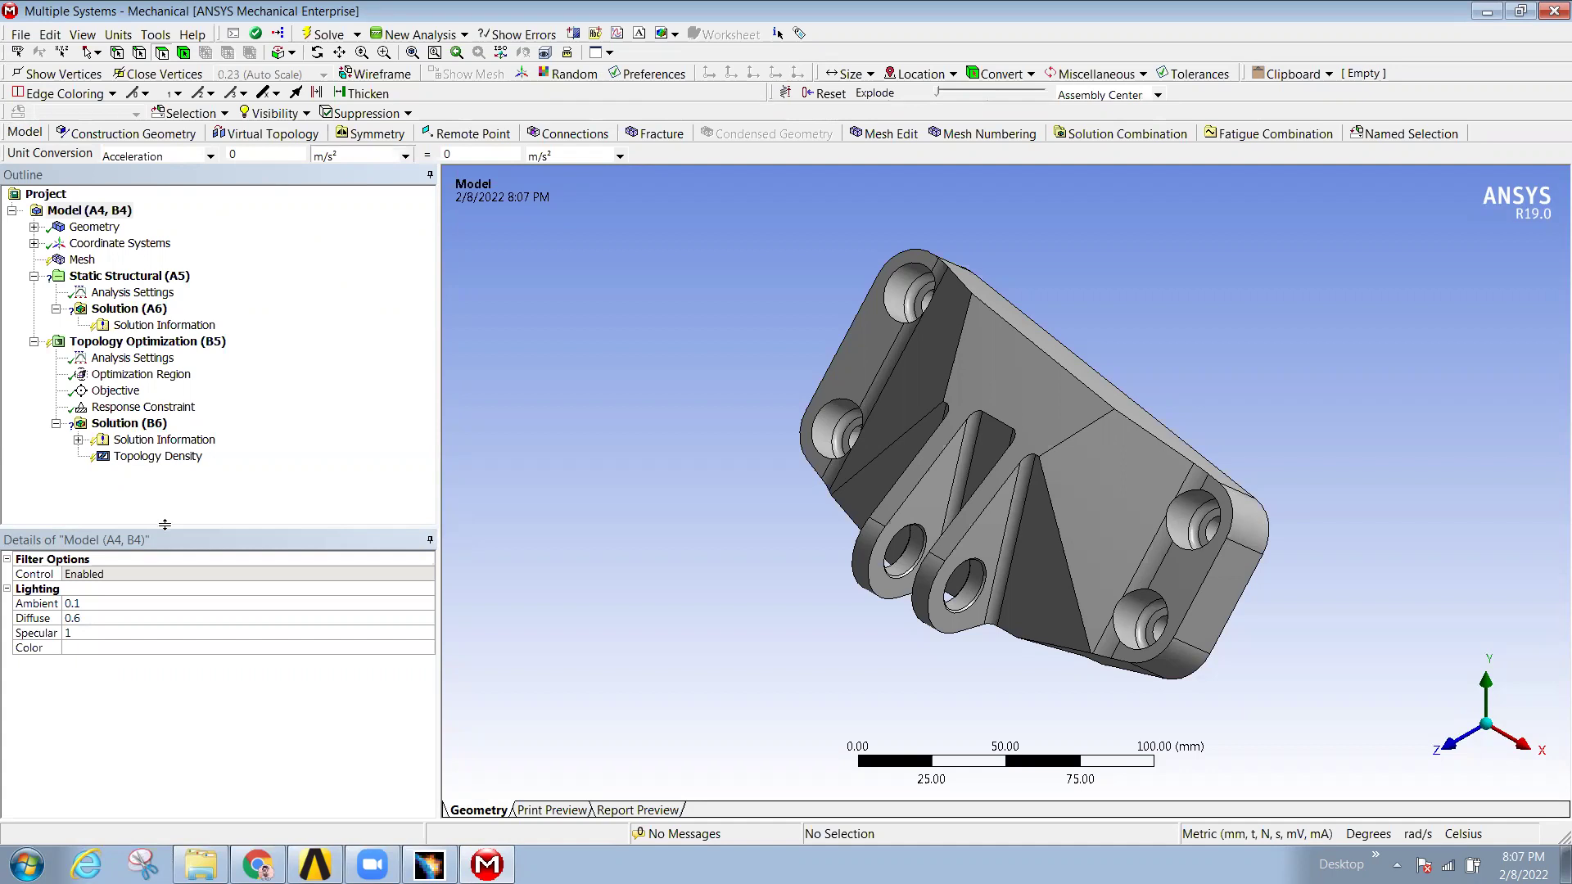
click(81, 261)
right_click(81, 262)
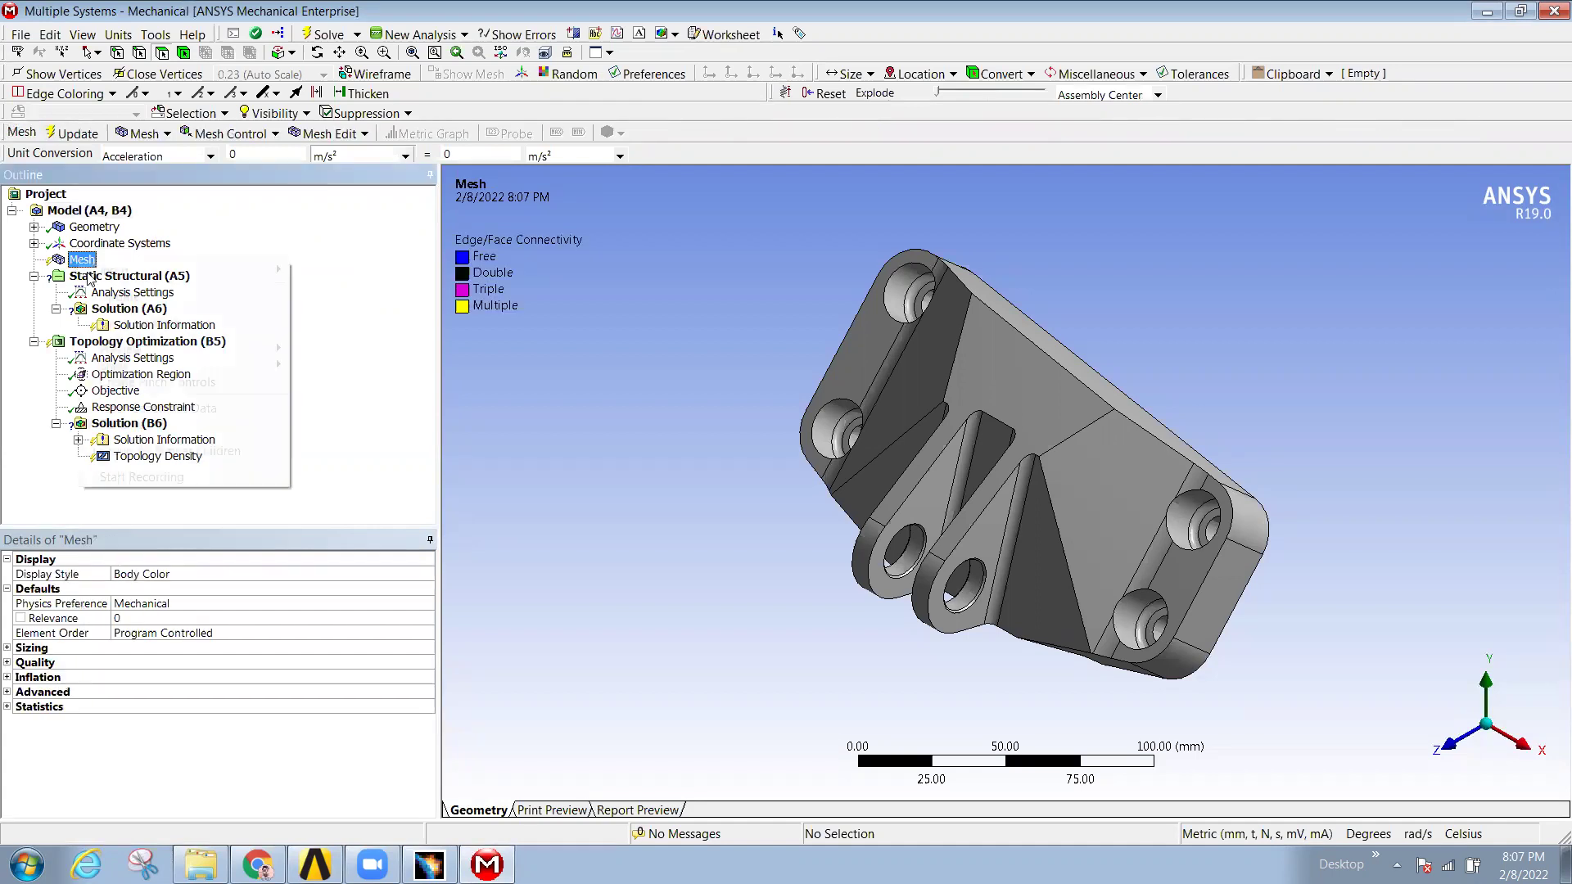
click(123, 326)
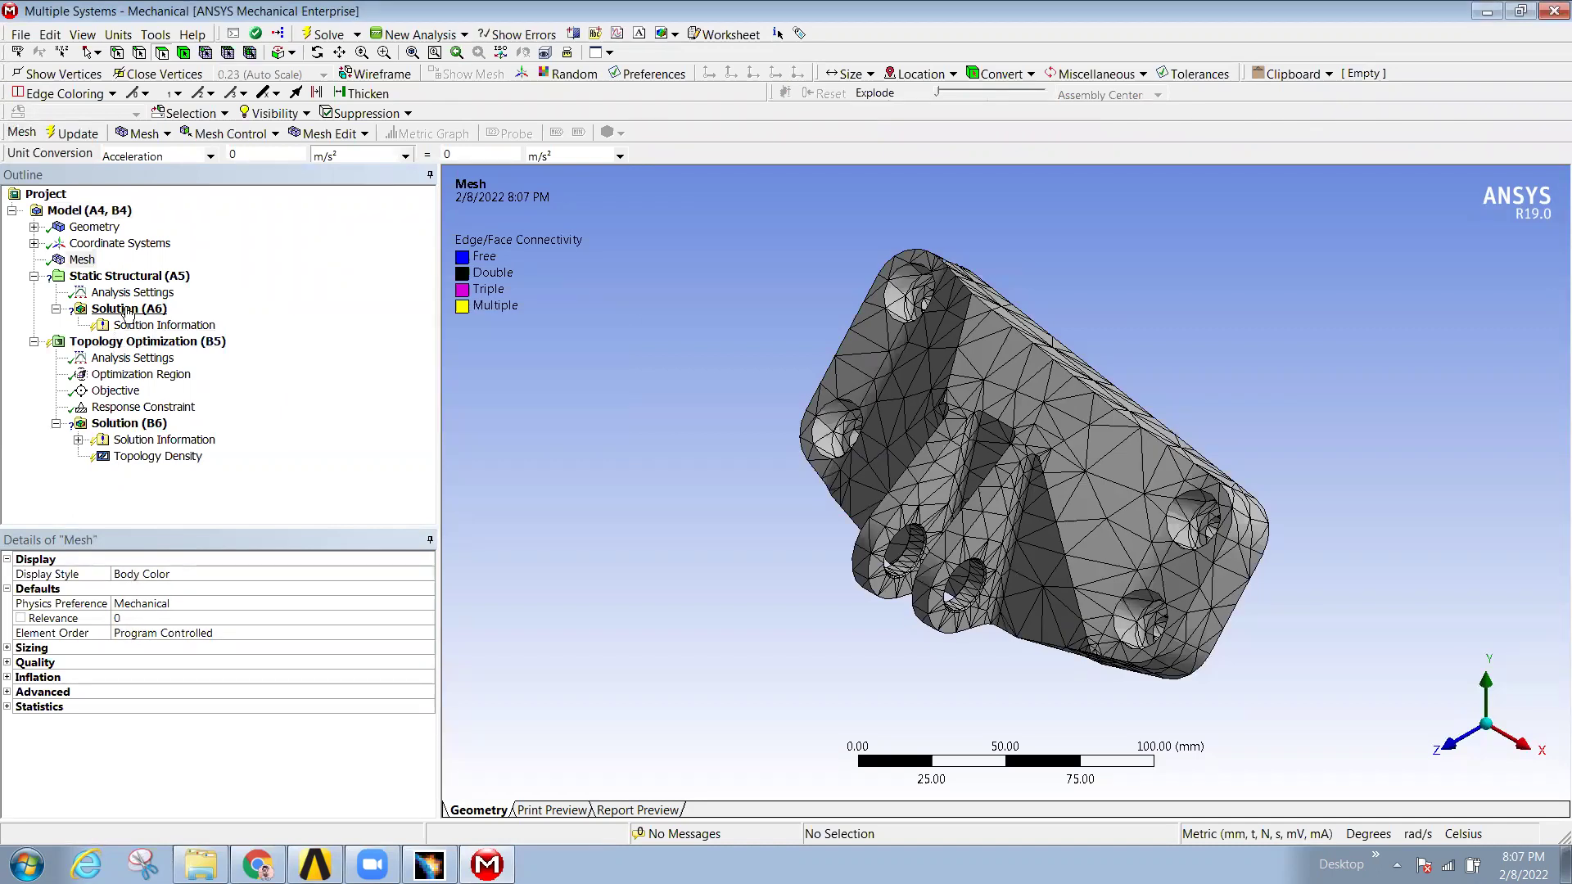
- Add a fixed support to the Static Structural analysis on the inner cylindrical faces of the four bolt holes
right_click(126, 285)
mouse_move(279, 288)
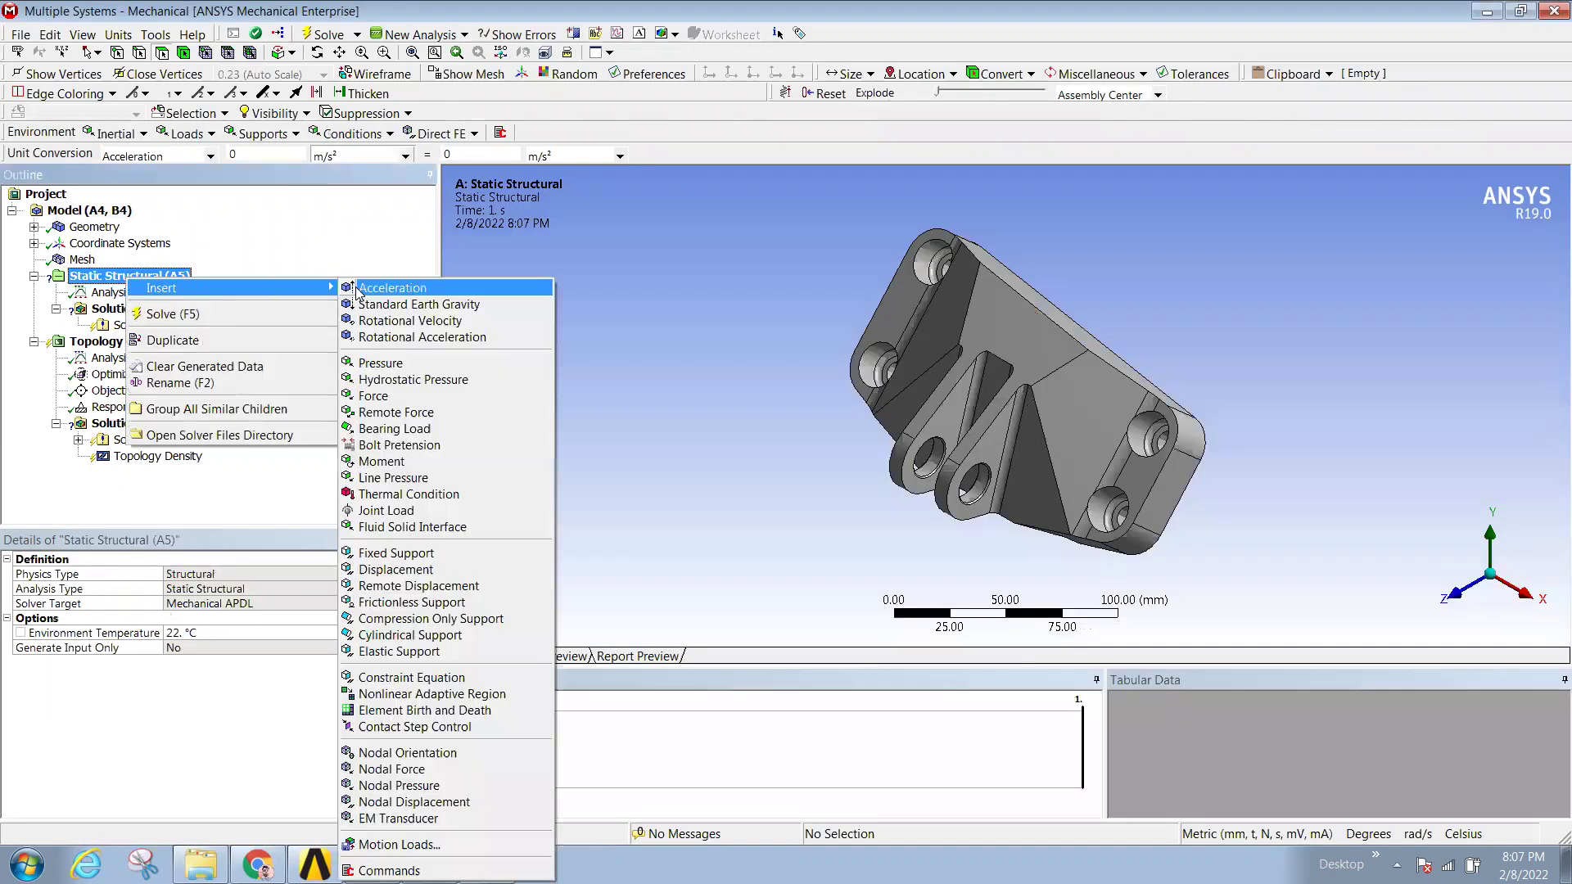
click(397, 553)
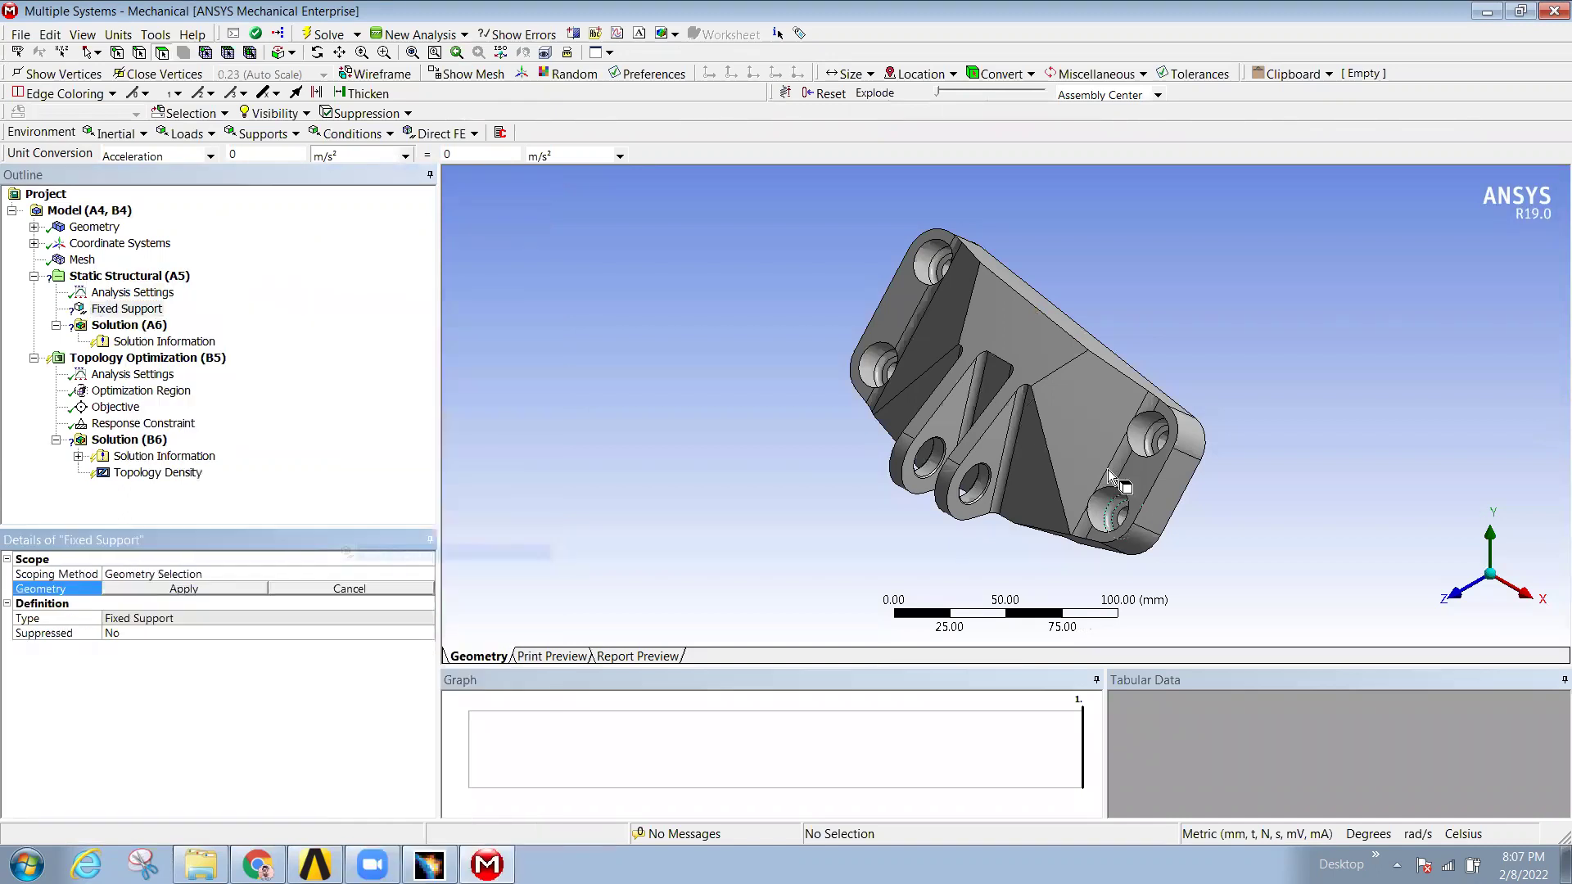
middle_drag(972, 301, 977, 288)
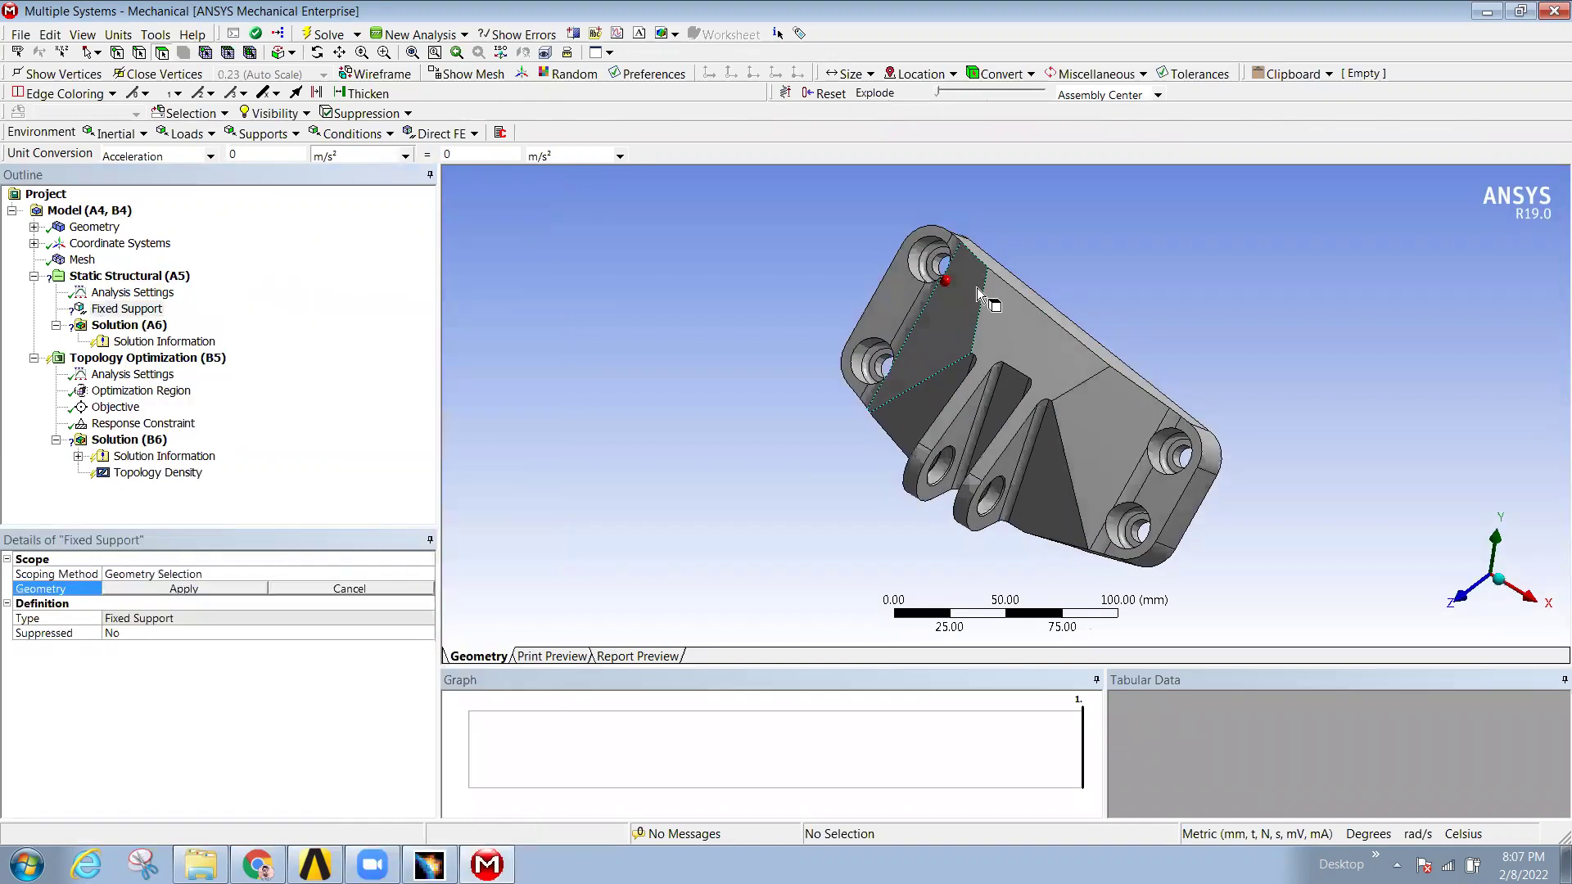
click(938, 264)
ctrl+click(884, 366)
ctrl+click(1179, 455)
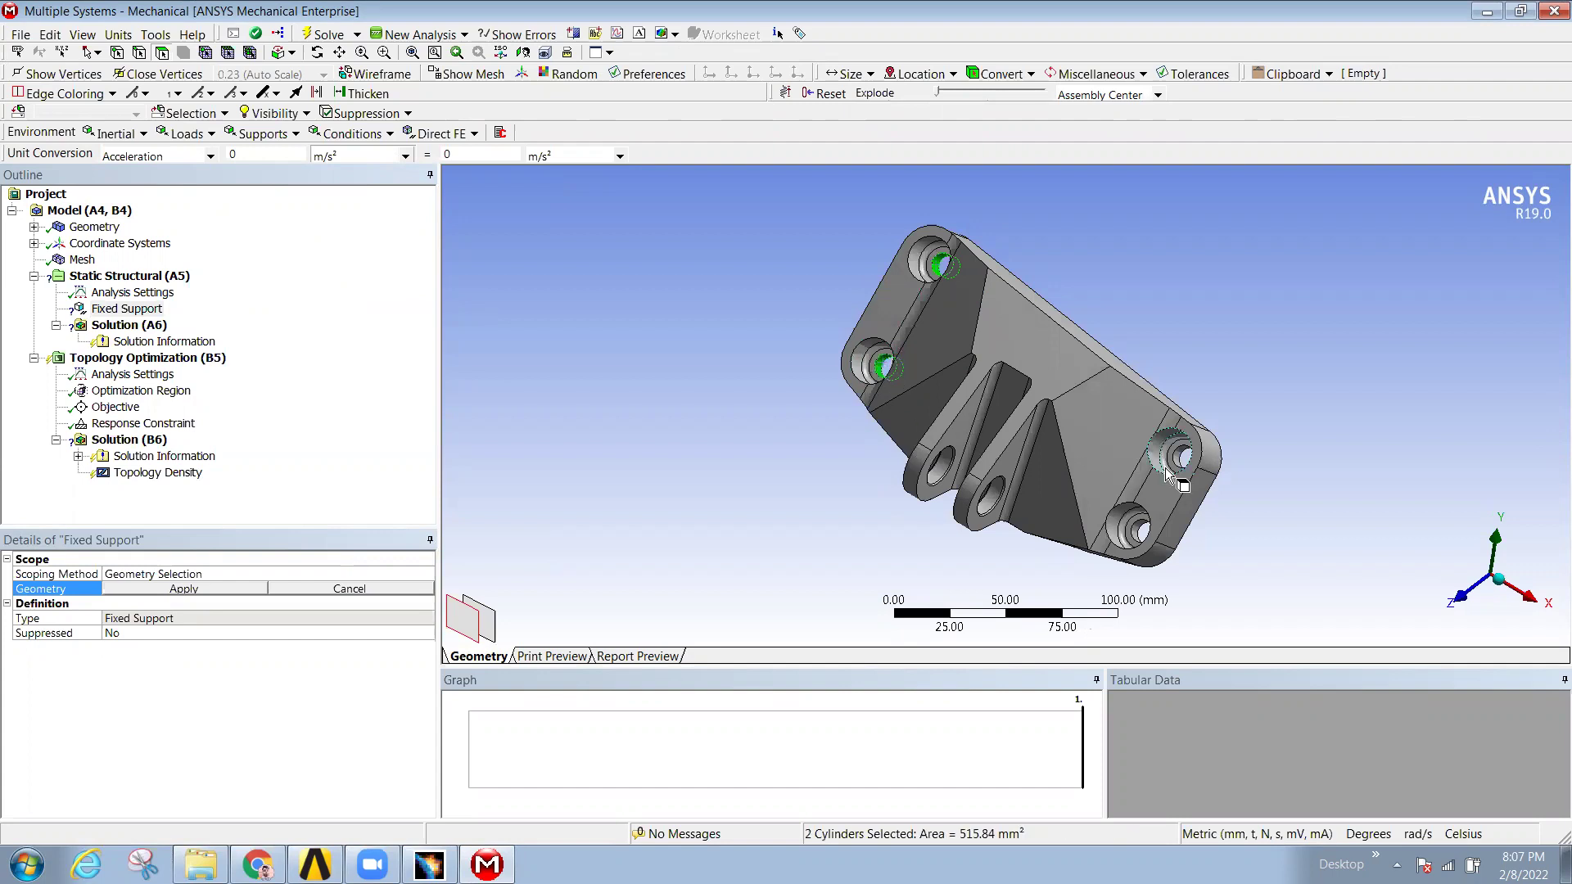
ctrl+click(1142, 532)
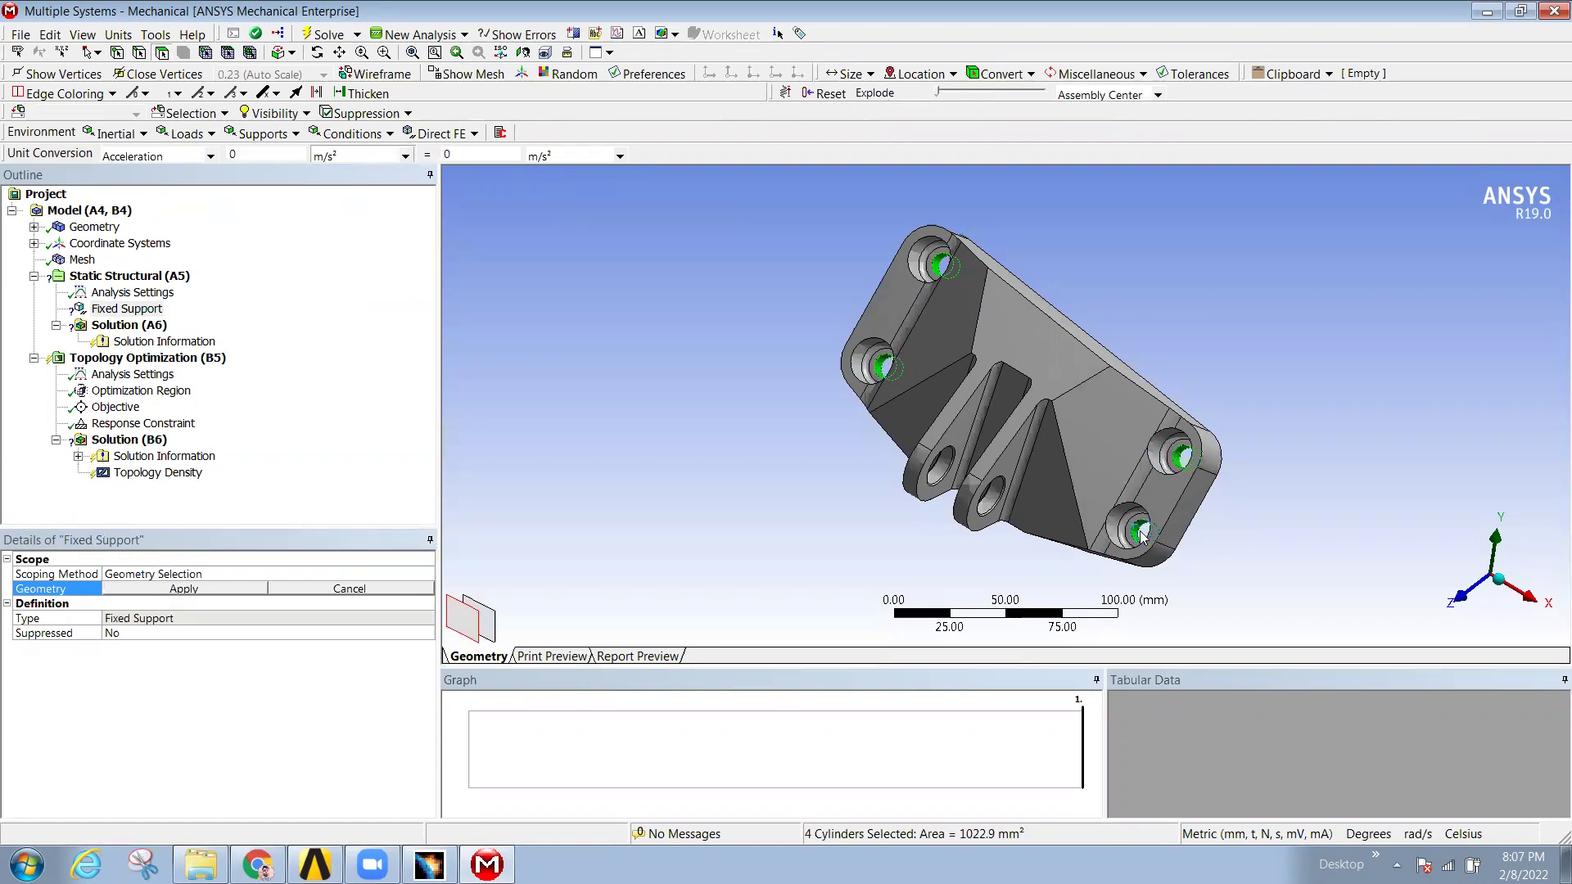
click(168, 590)
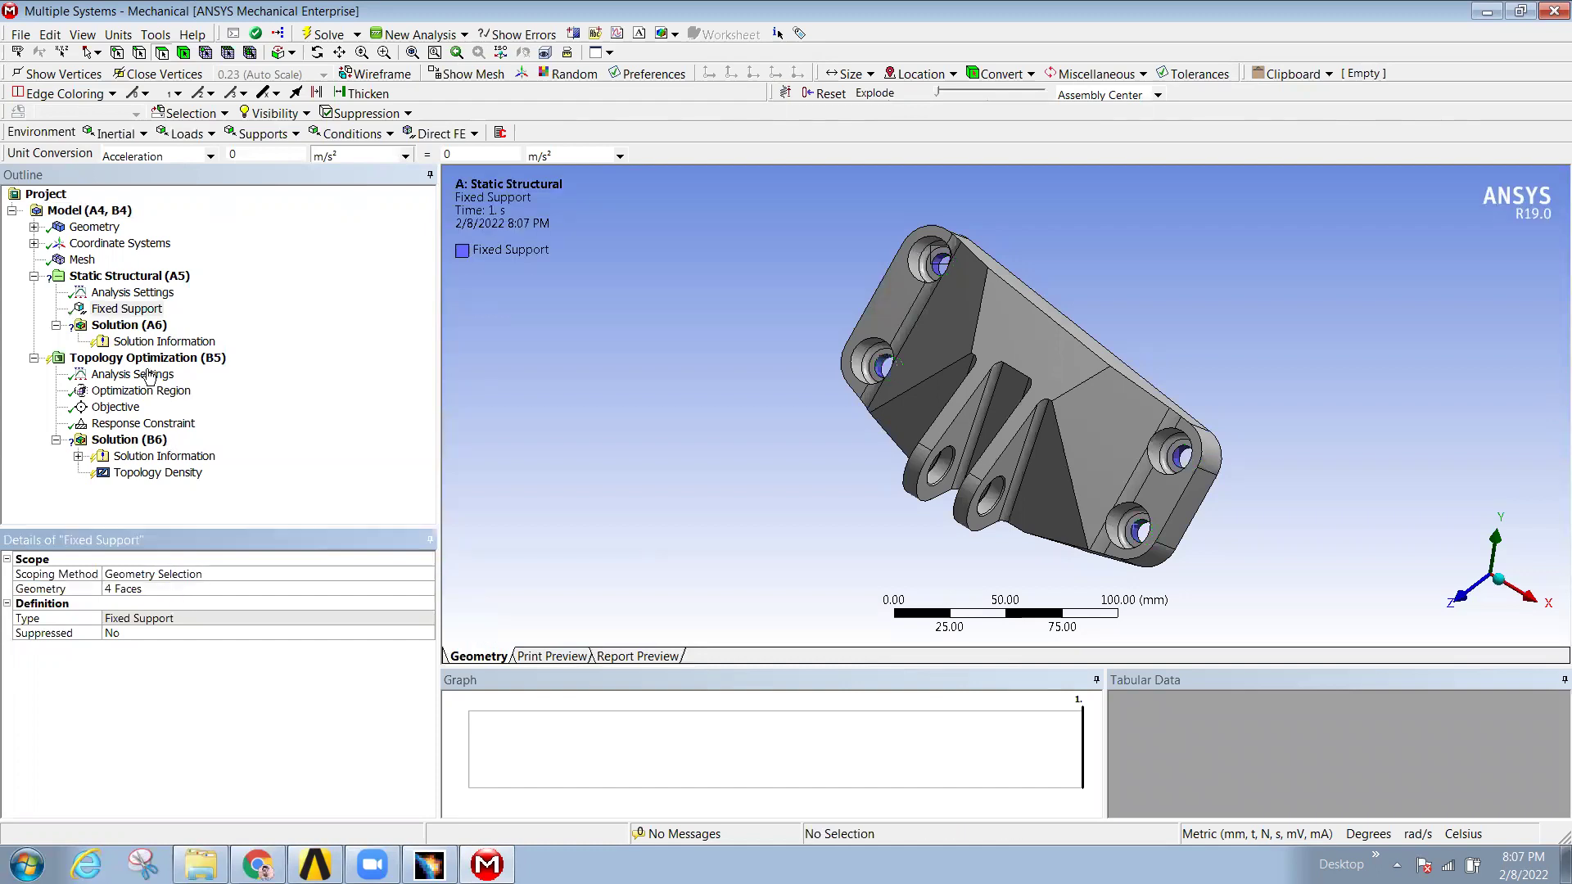
- Add a force to the Static Structural analysis on the inner cylindrical faces of the two clevis lug holes
click(138, 272)
right_click(139, 277)
mouse_move(181, 296)
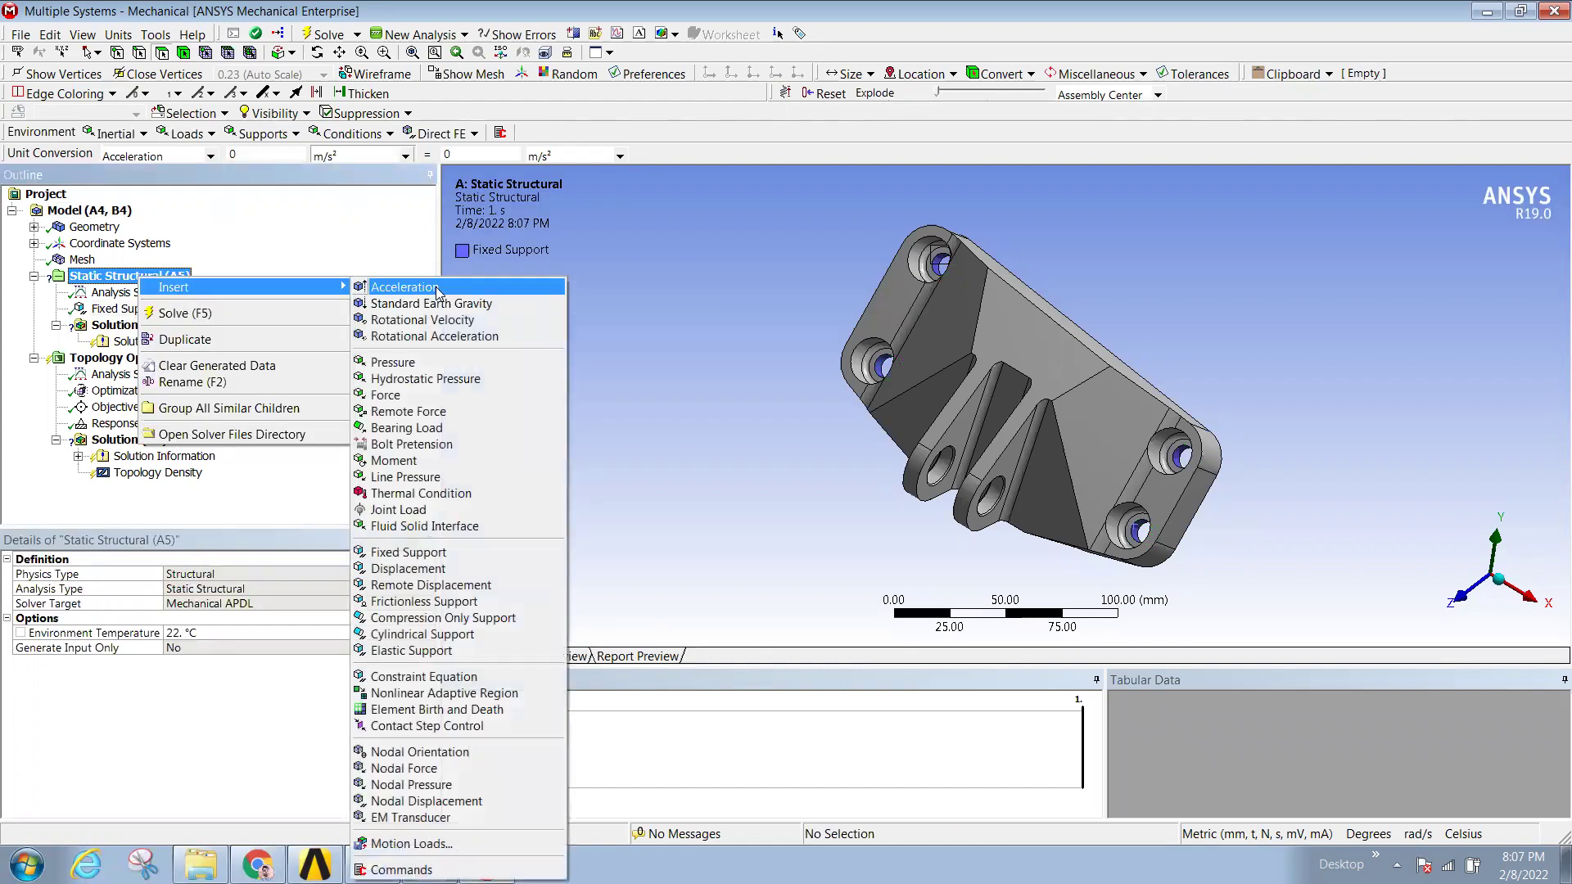
click(435, 401)
middle_drag(1044, 513, 1016, 594)
scroll(1016, 591, up, 5)
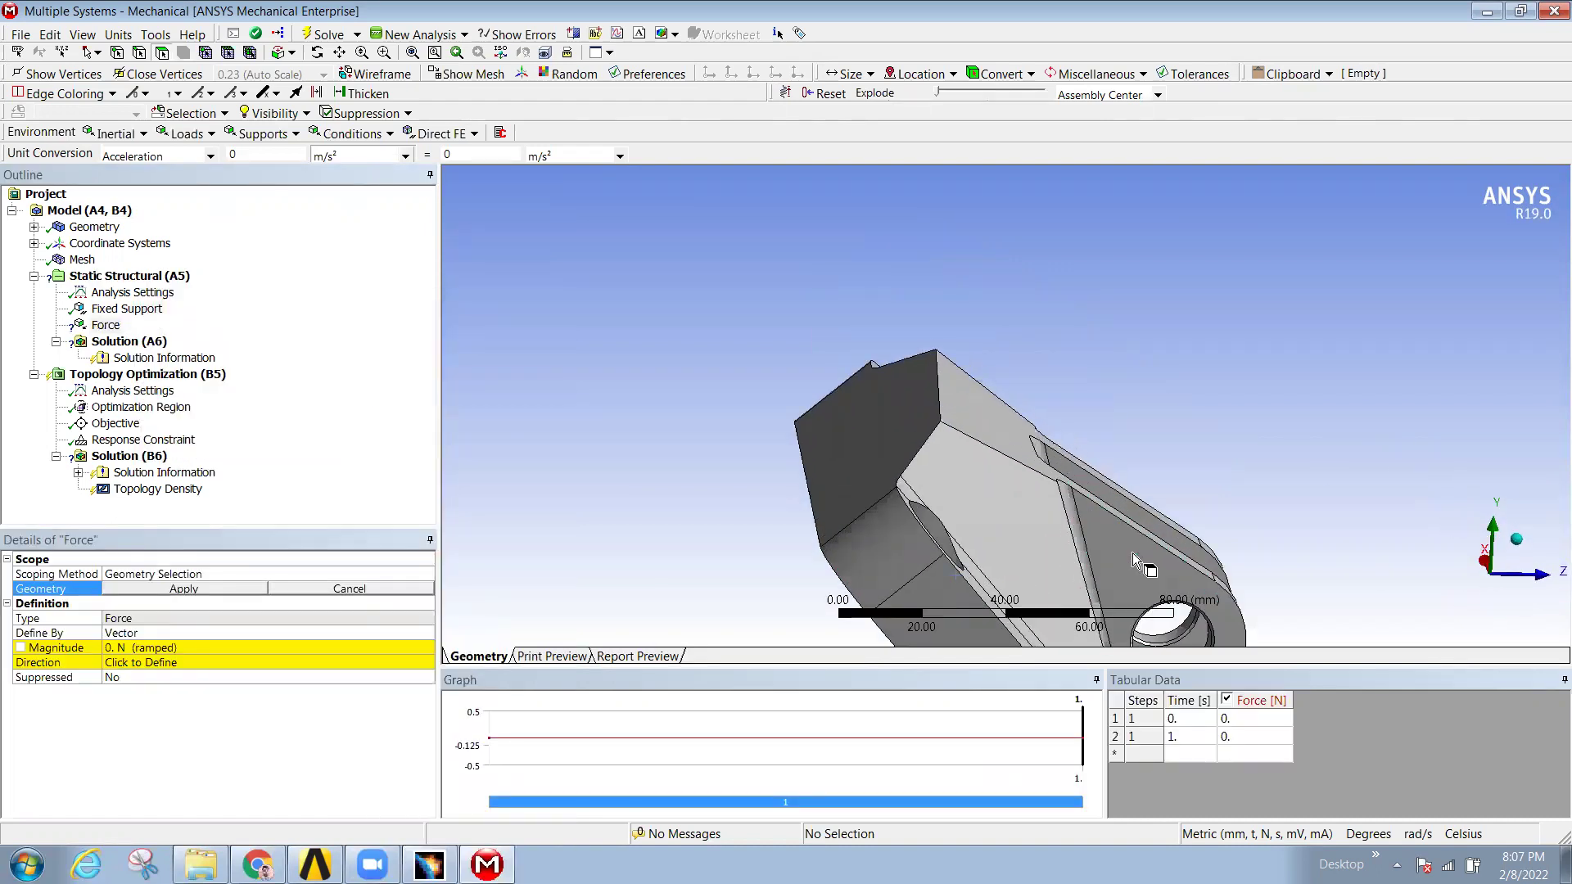
click(945, 336)
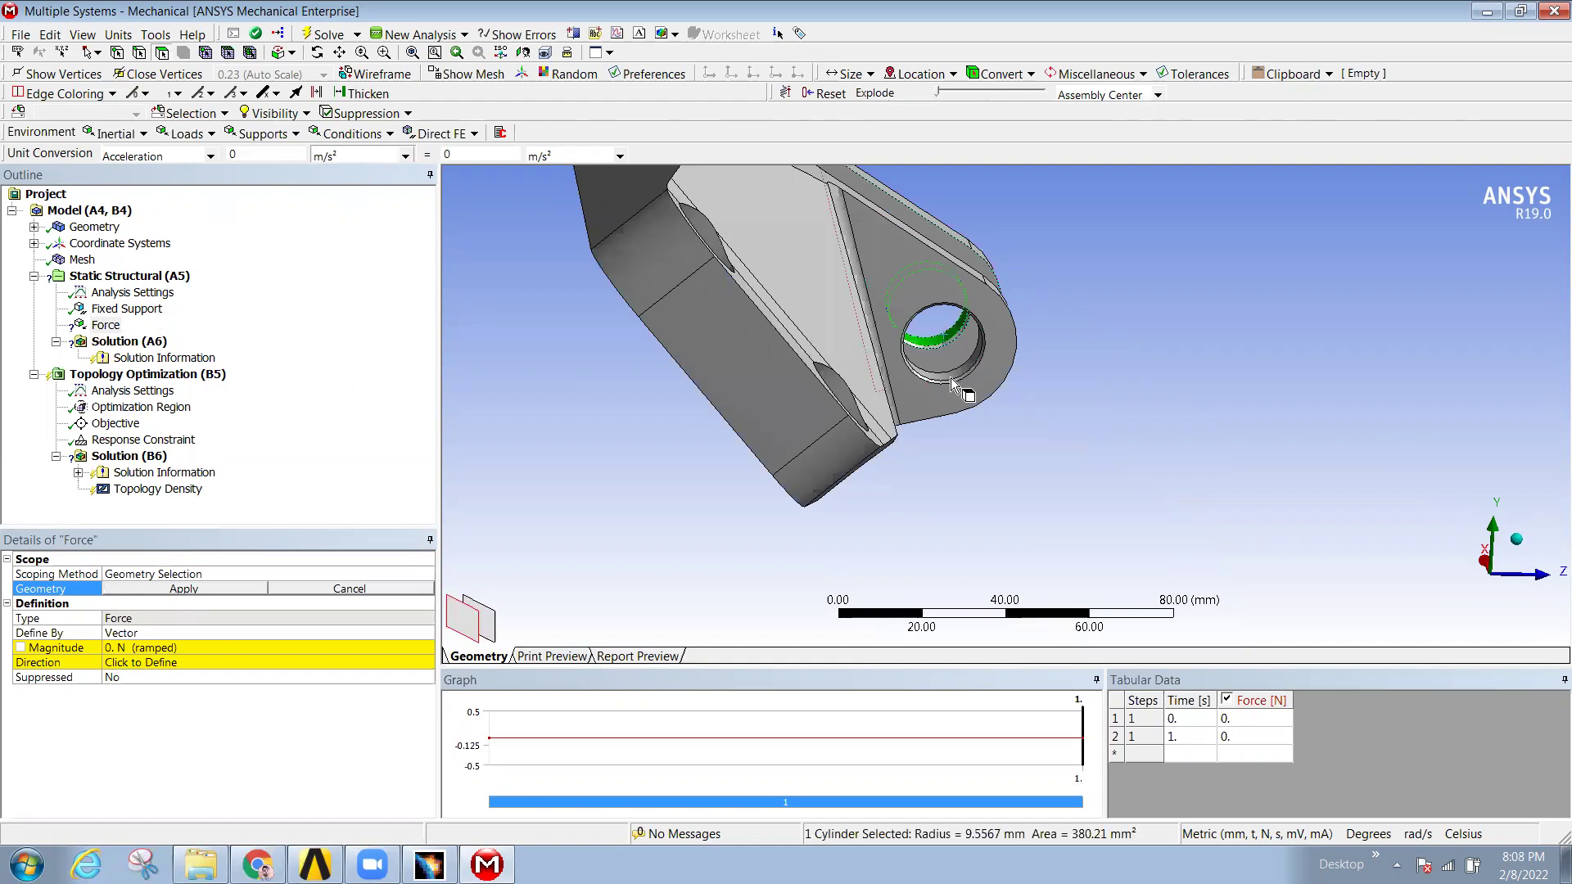
ctrl+click(952, 385)
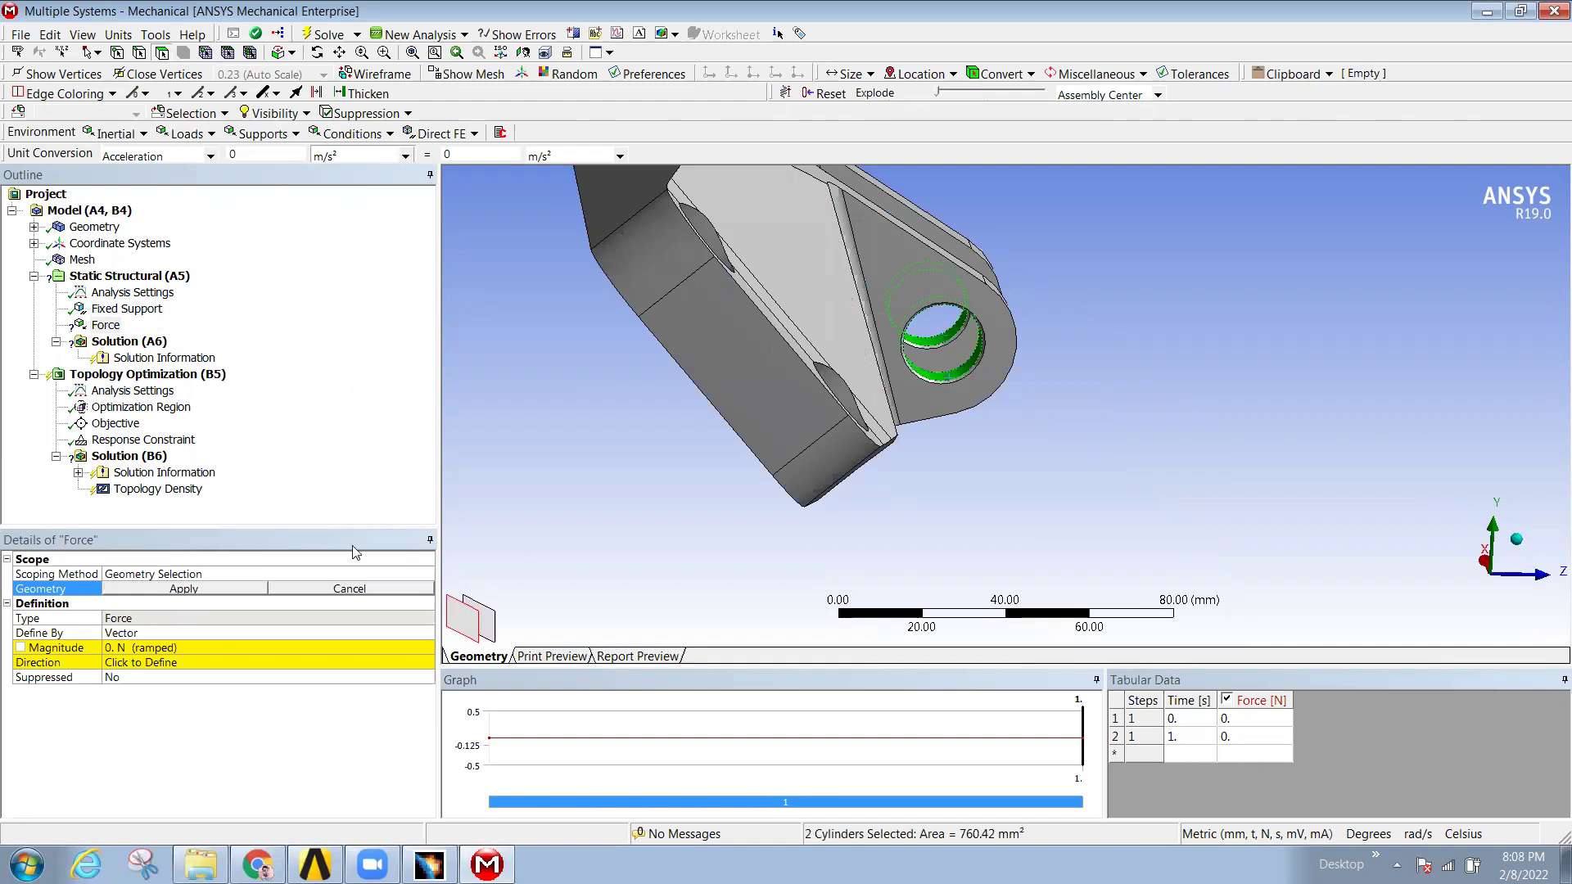
click(177, 590)
- Define the force by components and set its Z component to 20000 N
click(423, 633)
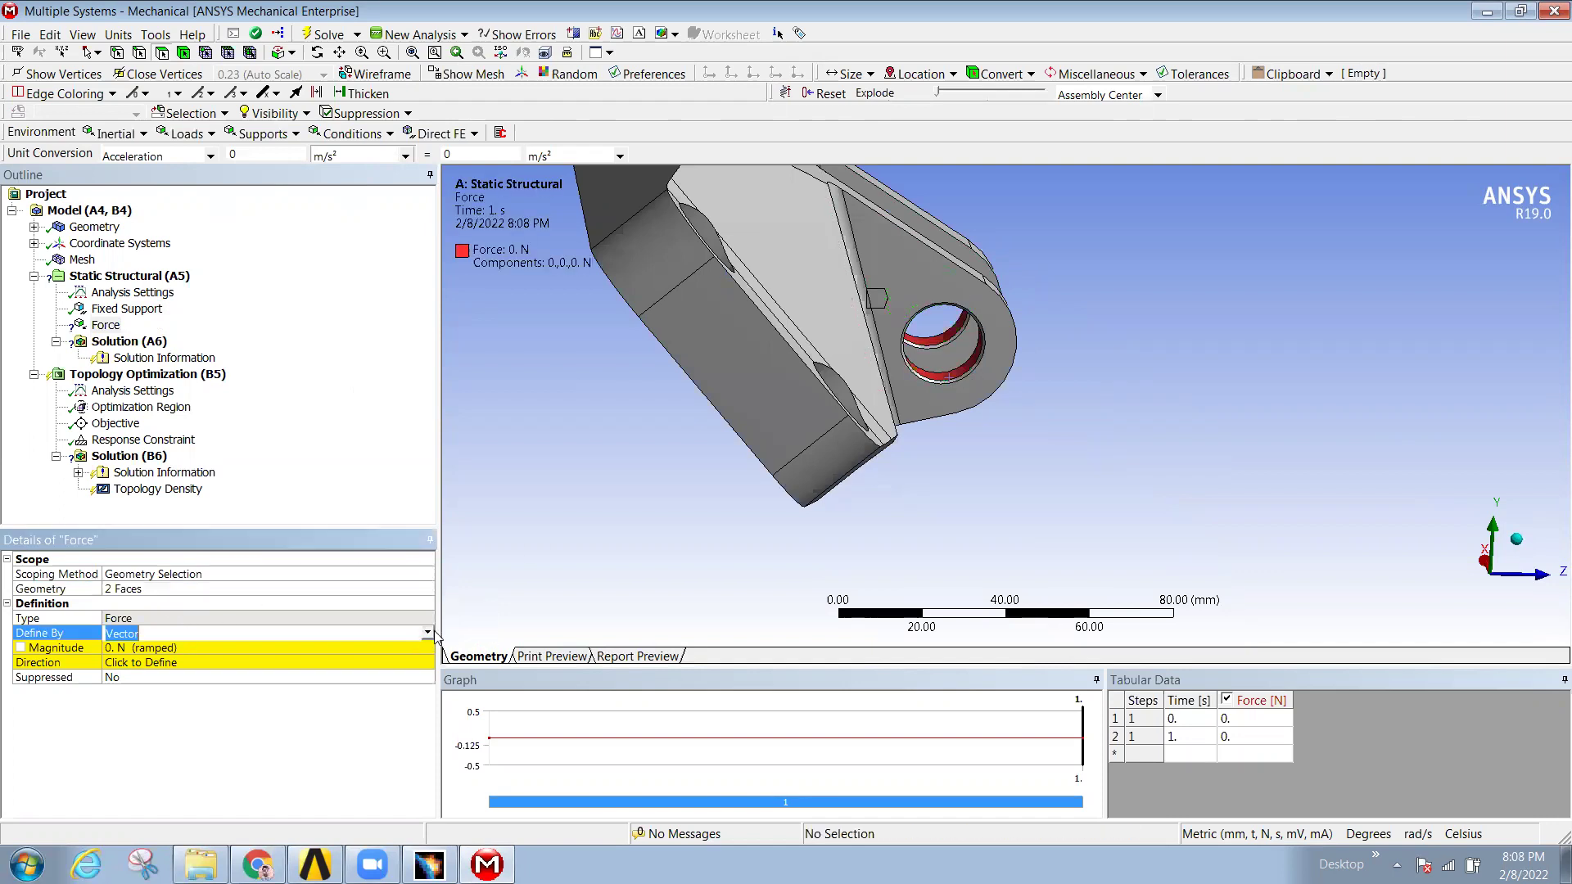
click(427, 632)
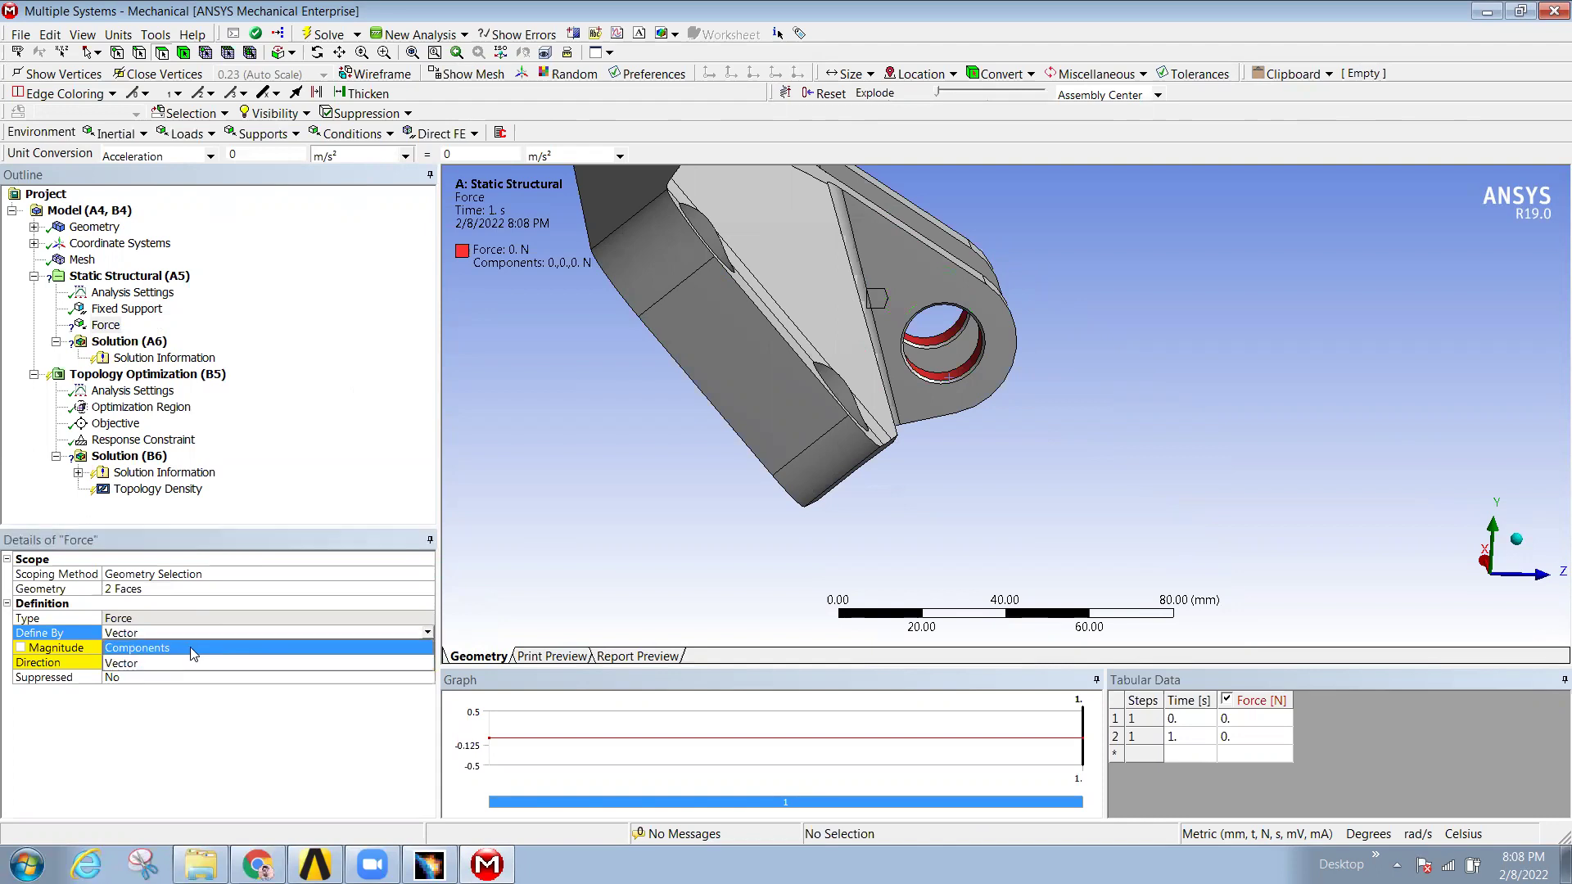
click(193, 648)
click(164, 690)
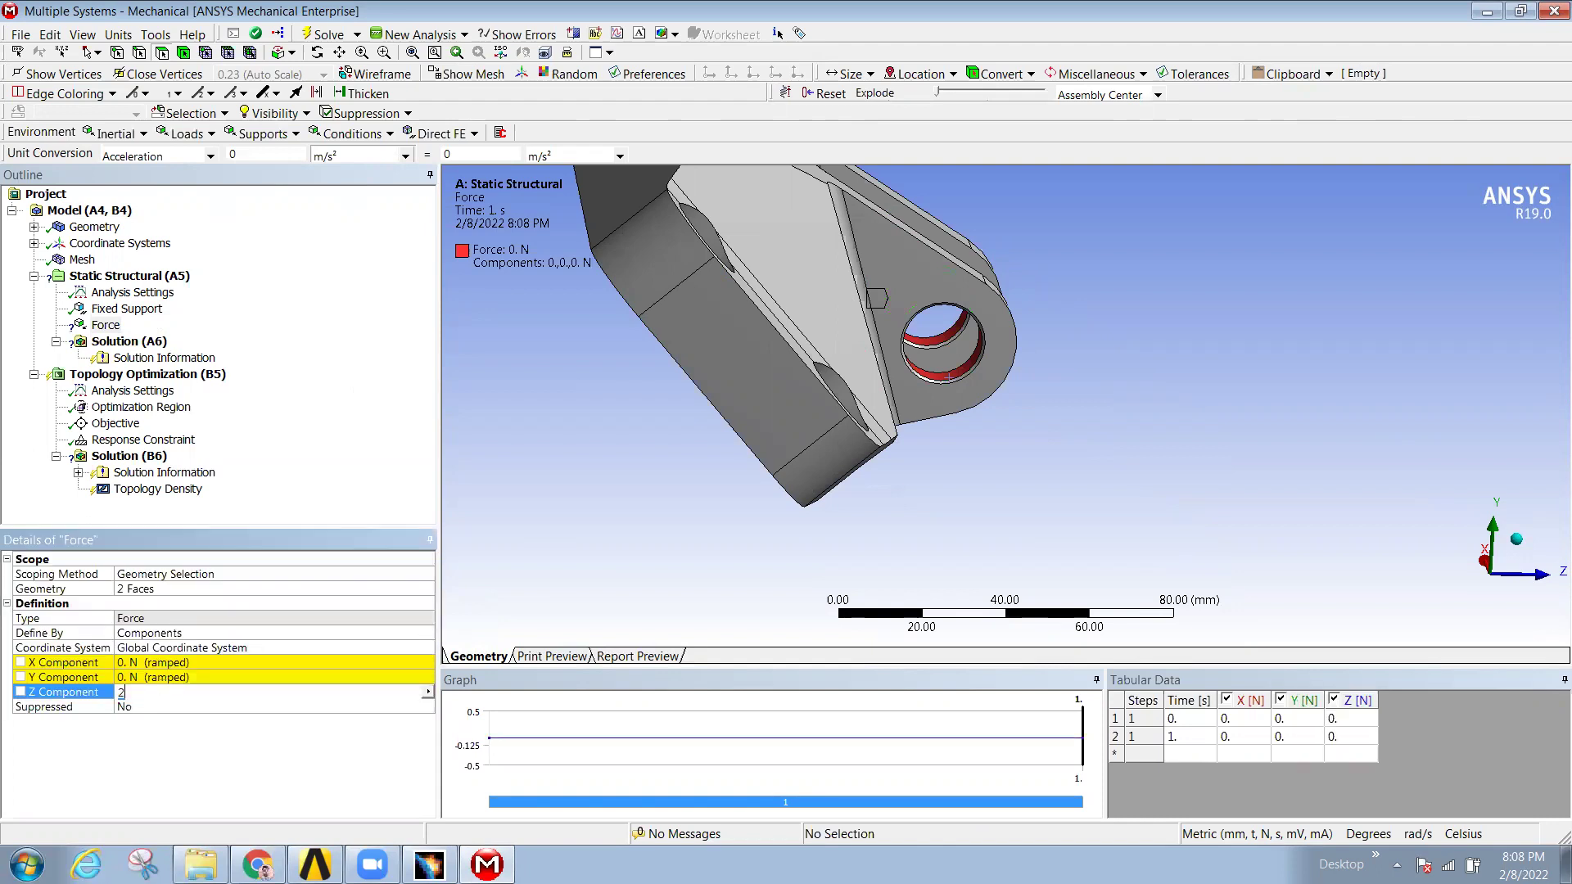
key(Return)
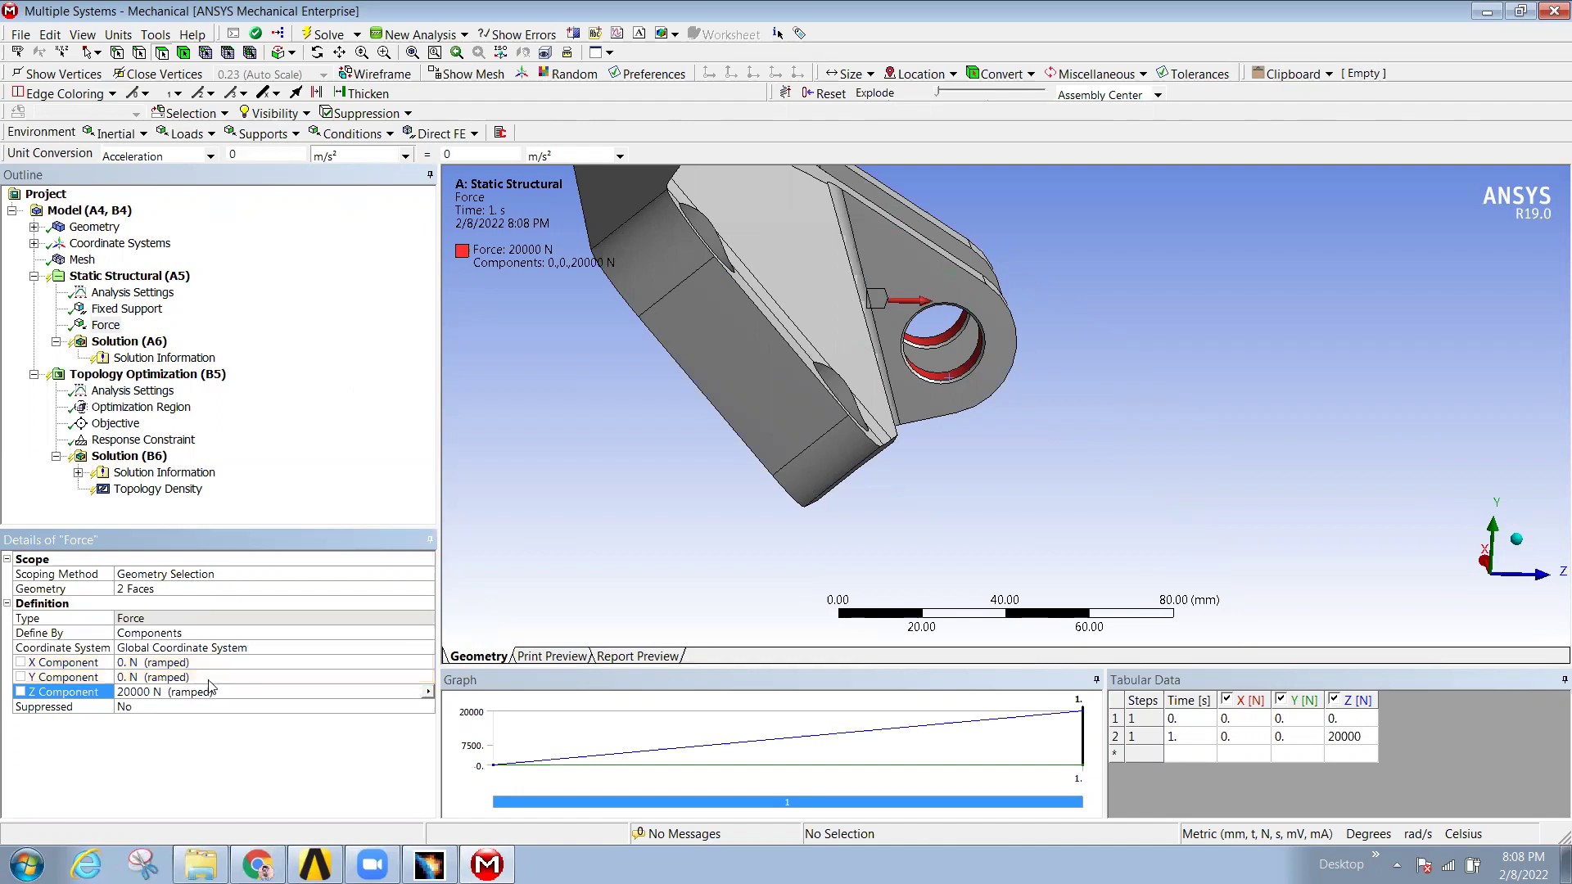
- Begin inserting a result under the Static Structural solution
right_click(131, 342)
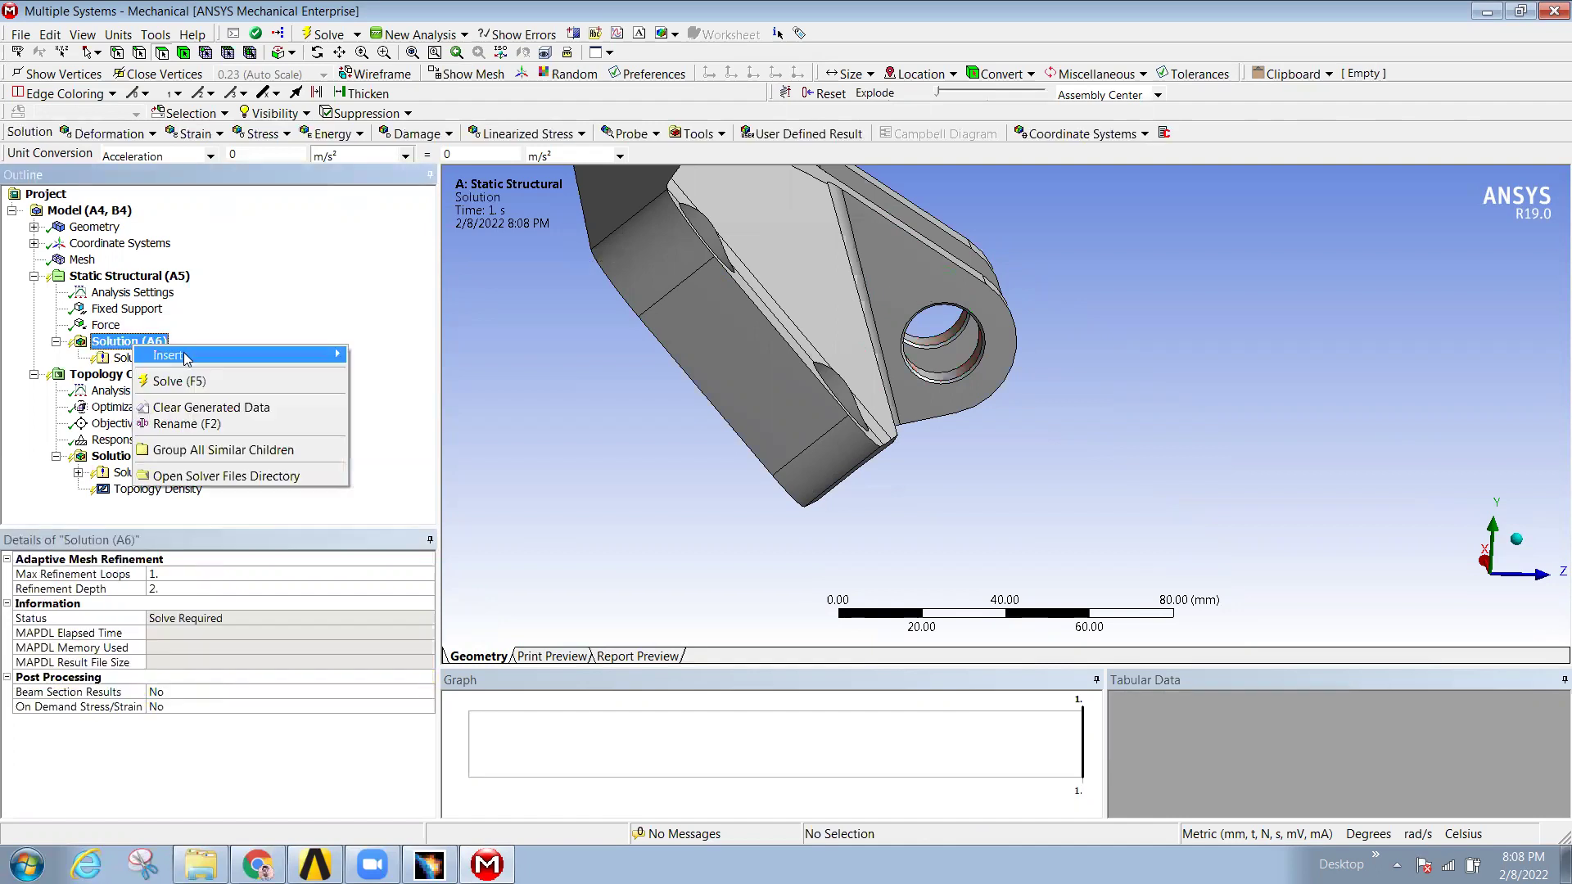